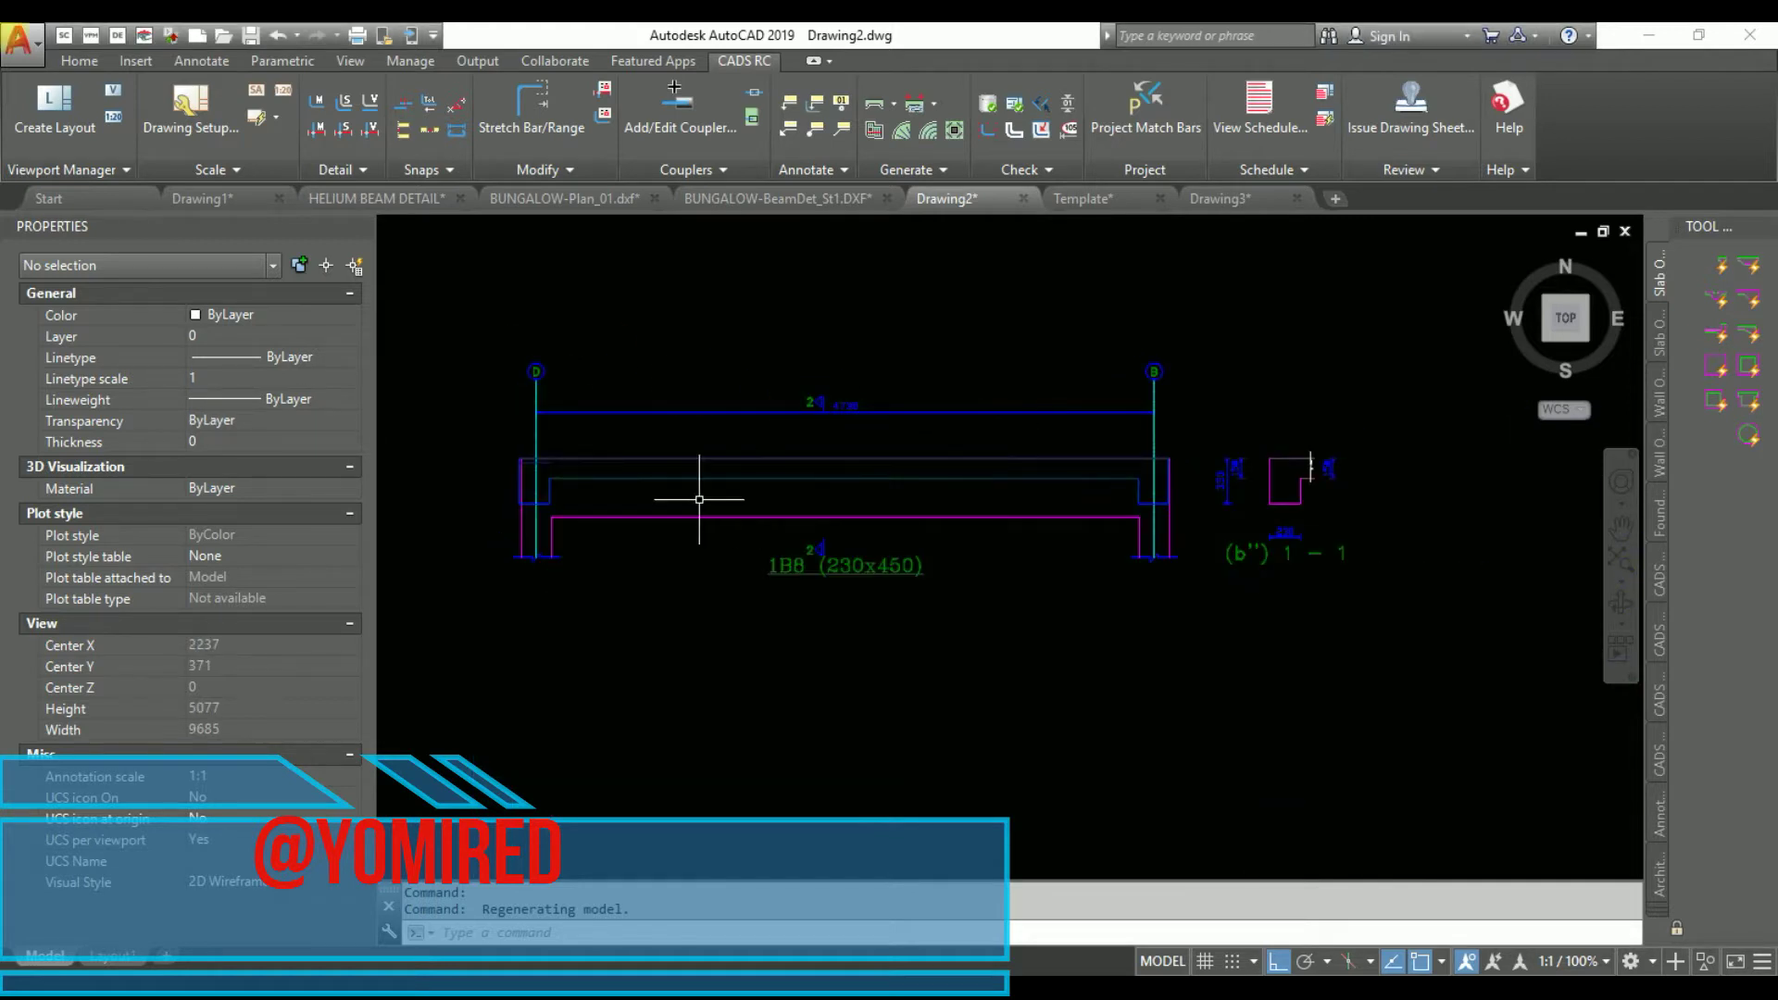
# Erase the short stray horizontal line just below the beam's top edge at the grid D column
pyautogui.scroll(3, 524, 401)
pyautogui.scroll(-1, 528, 385)
pyautogui.scroll(4, 524, 449)
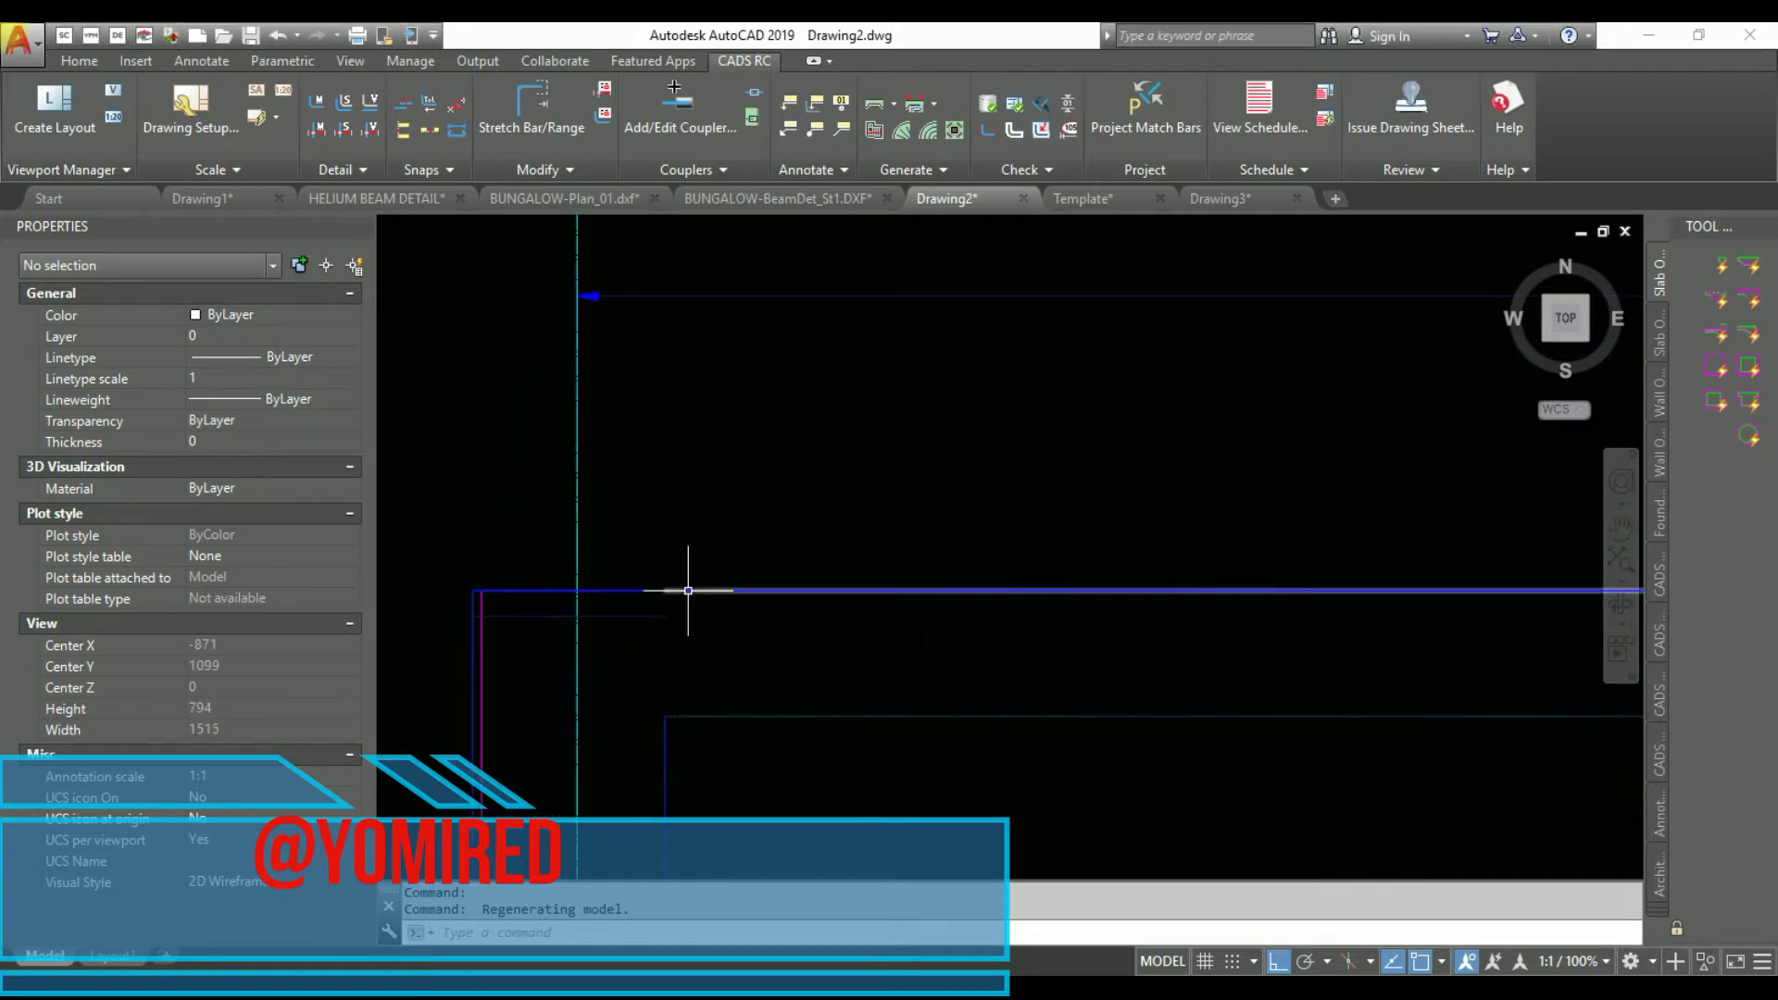
pyautogui.click(651, 637)
pyautogui.click(643, 598)
pyautogui.press('Delete')
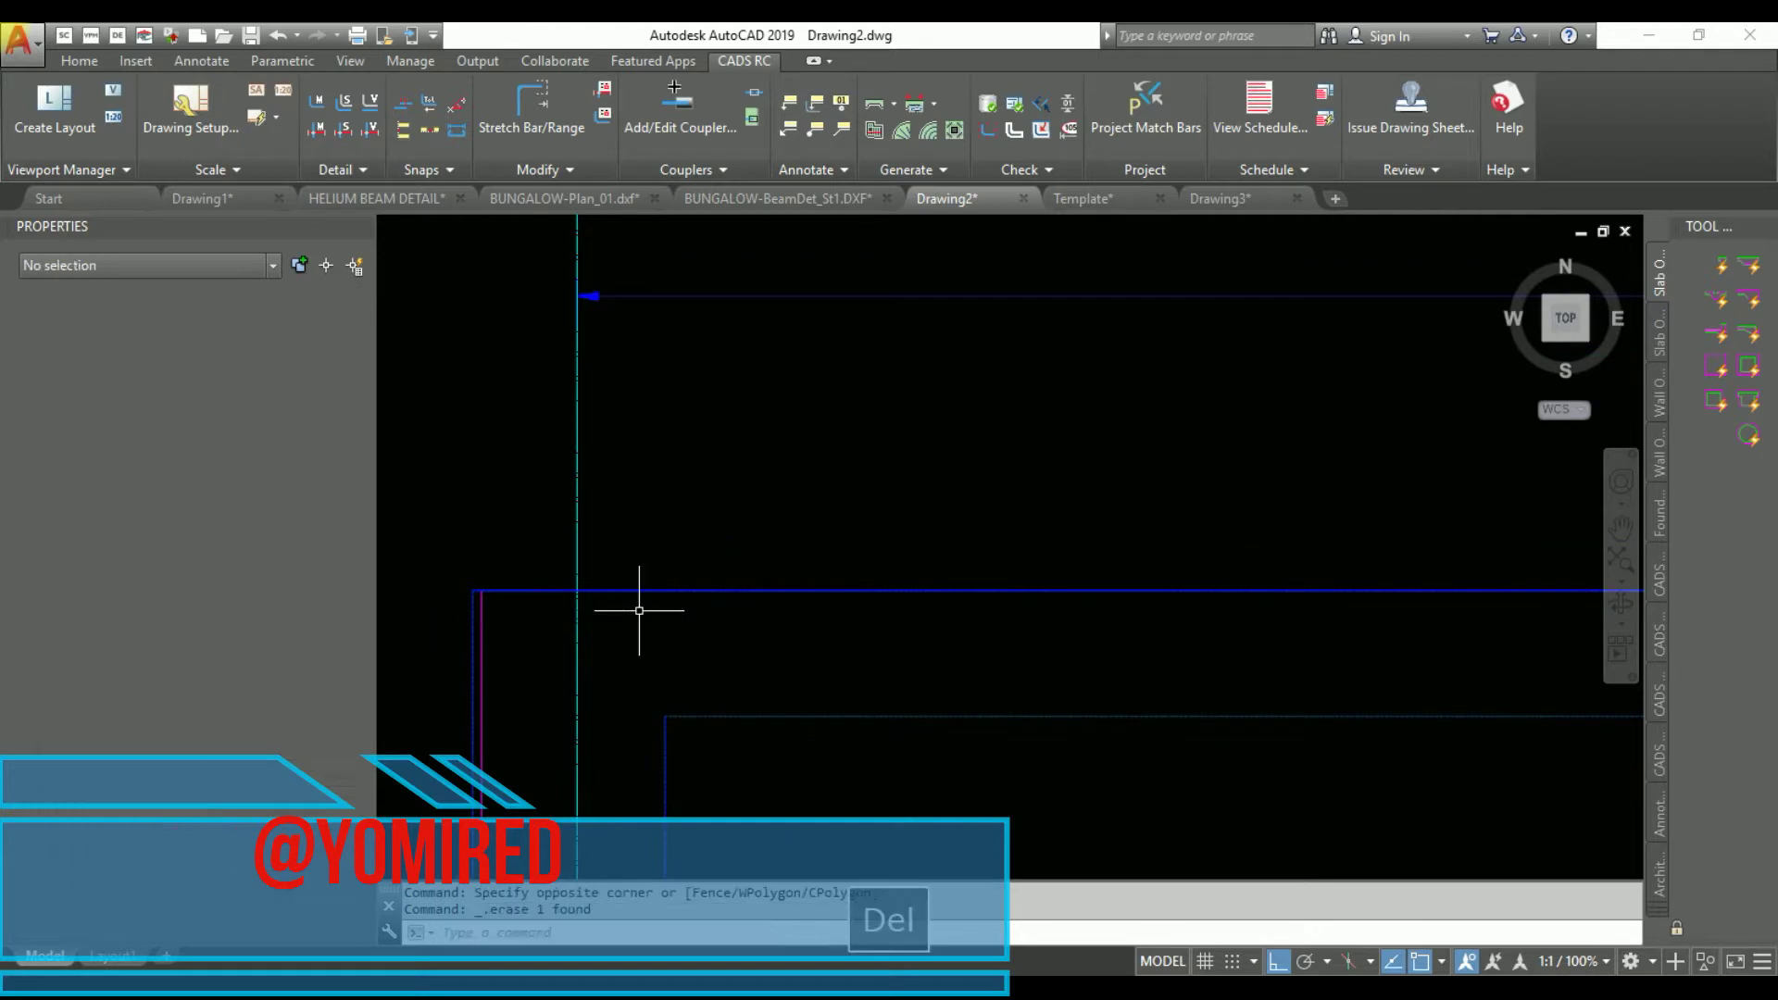
# Select all lines similar to the beam elevation's inner slab line and set their linetype to DASHED
pyautogui.scroll(-6, 1100, 561)
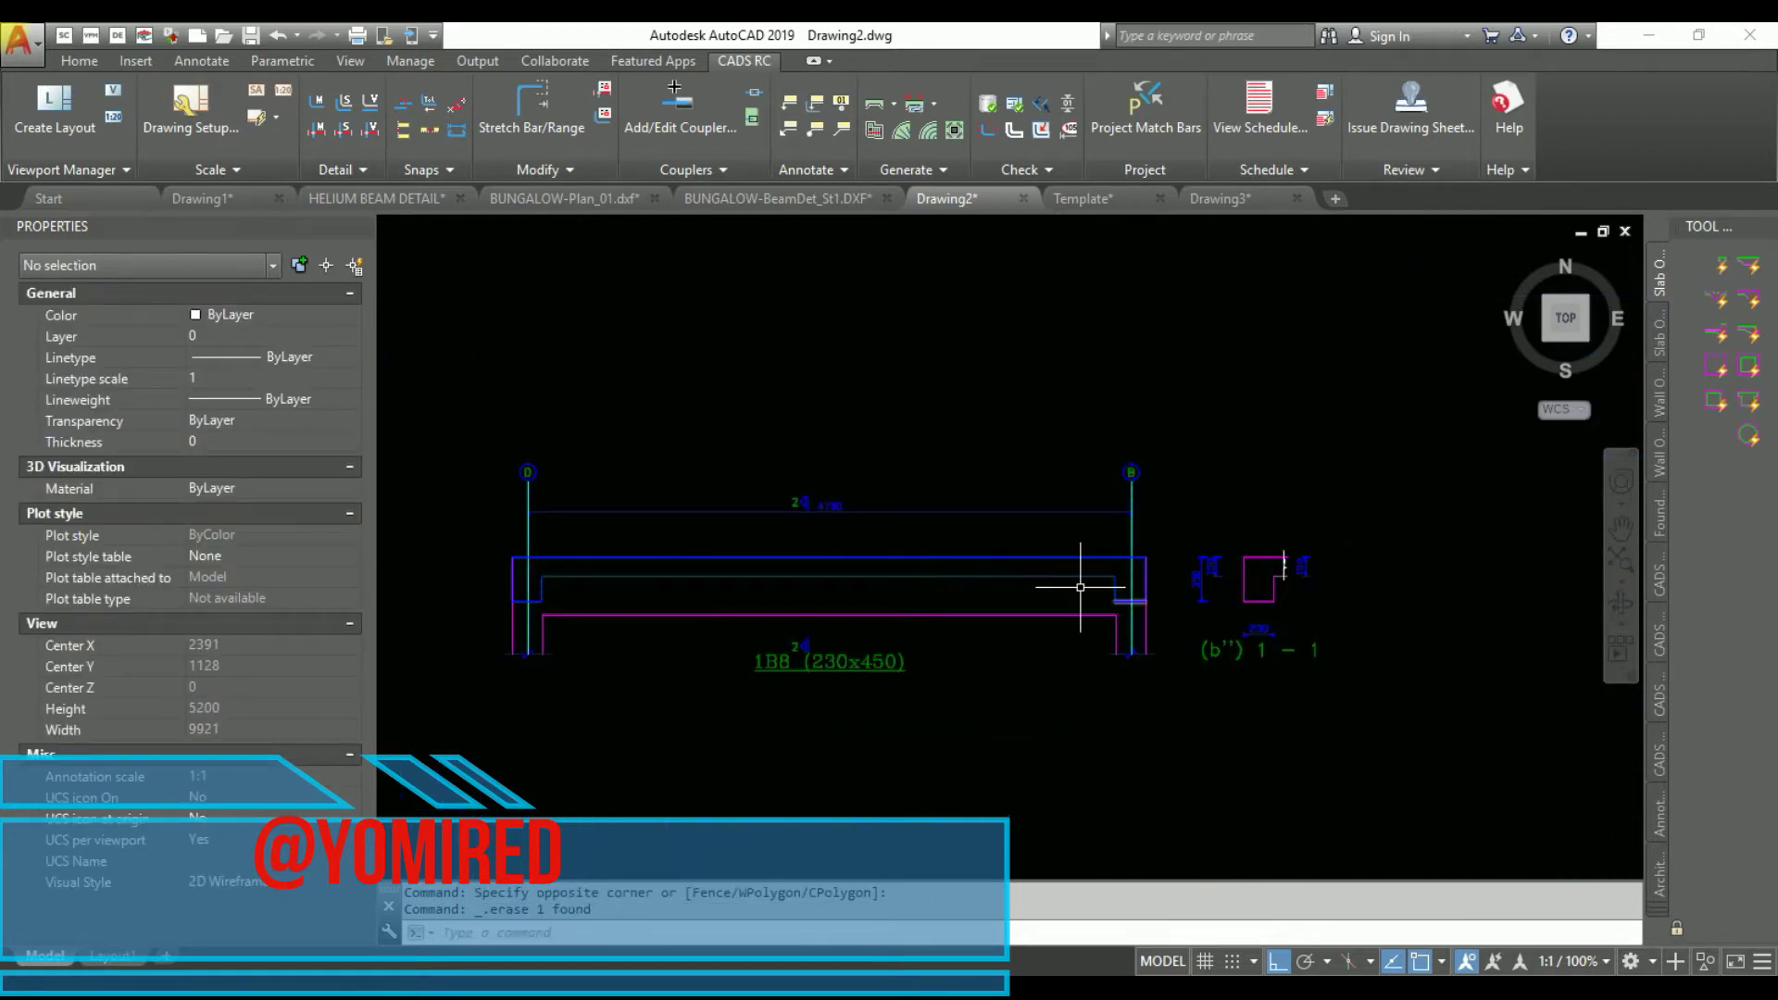
pyautogui.scroll(4, 904, 567)
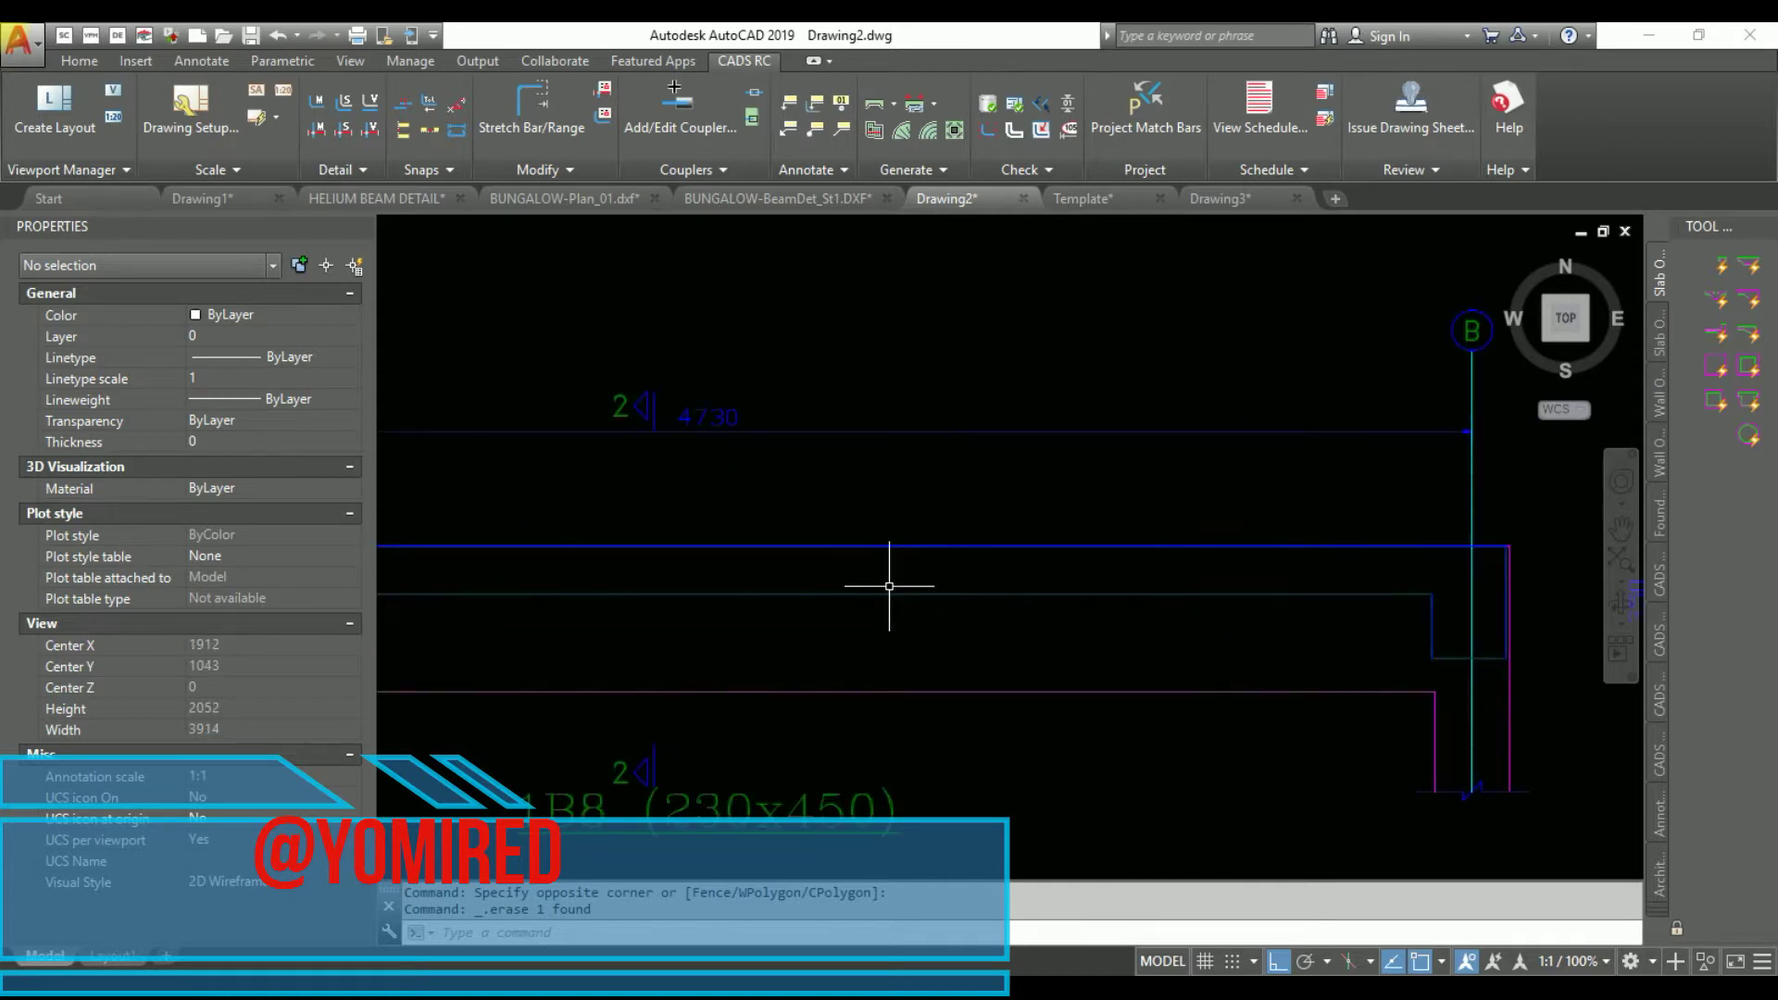
pyautogui.click(968, 613)
pyautogui.click(796, 578)
pyautogui.rightClick(796, 578)
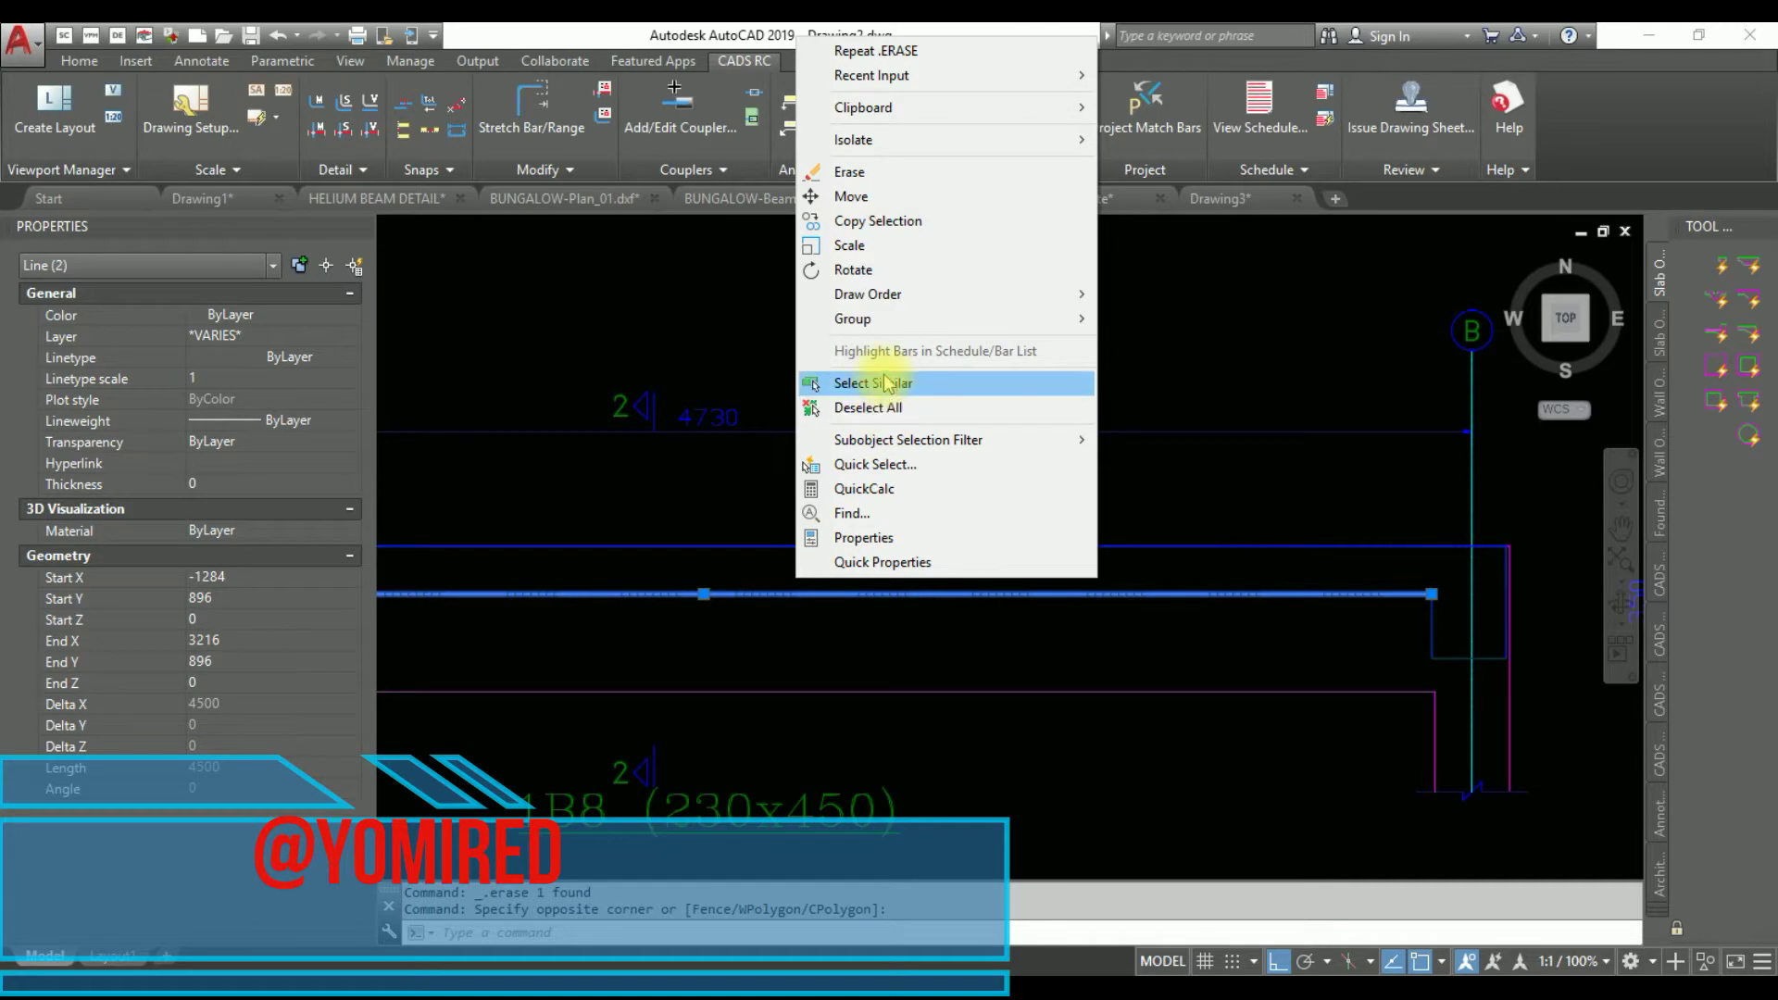
pyautogui.click(871, 384)
pyautogui.scroll(-3, 973, 548)
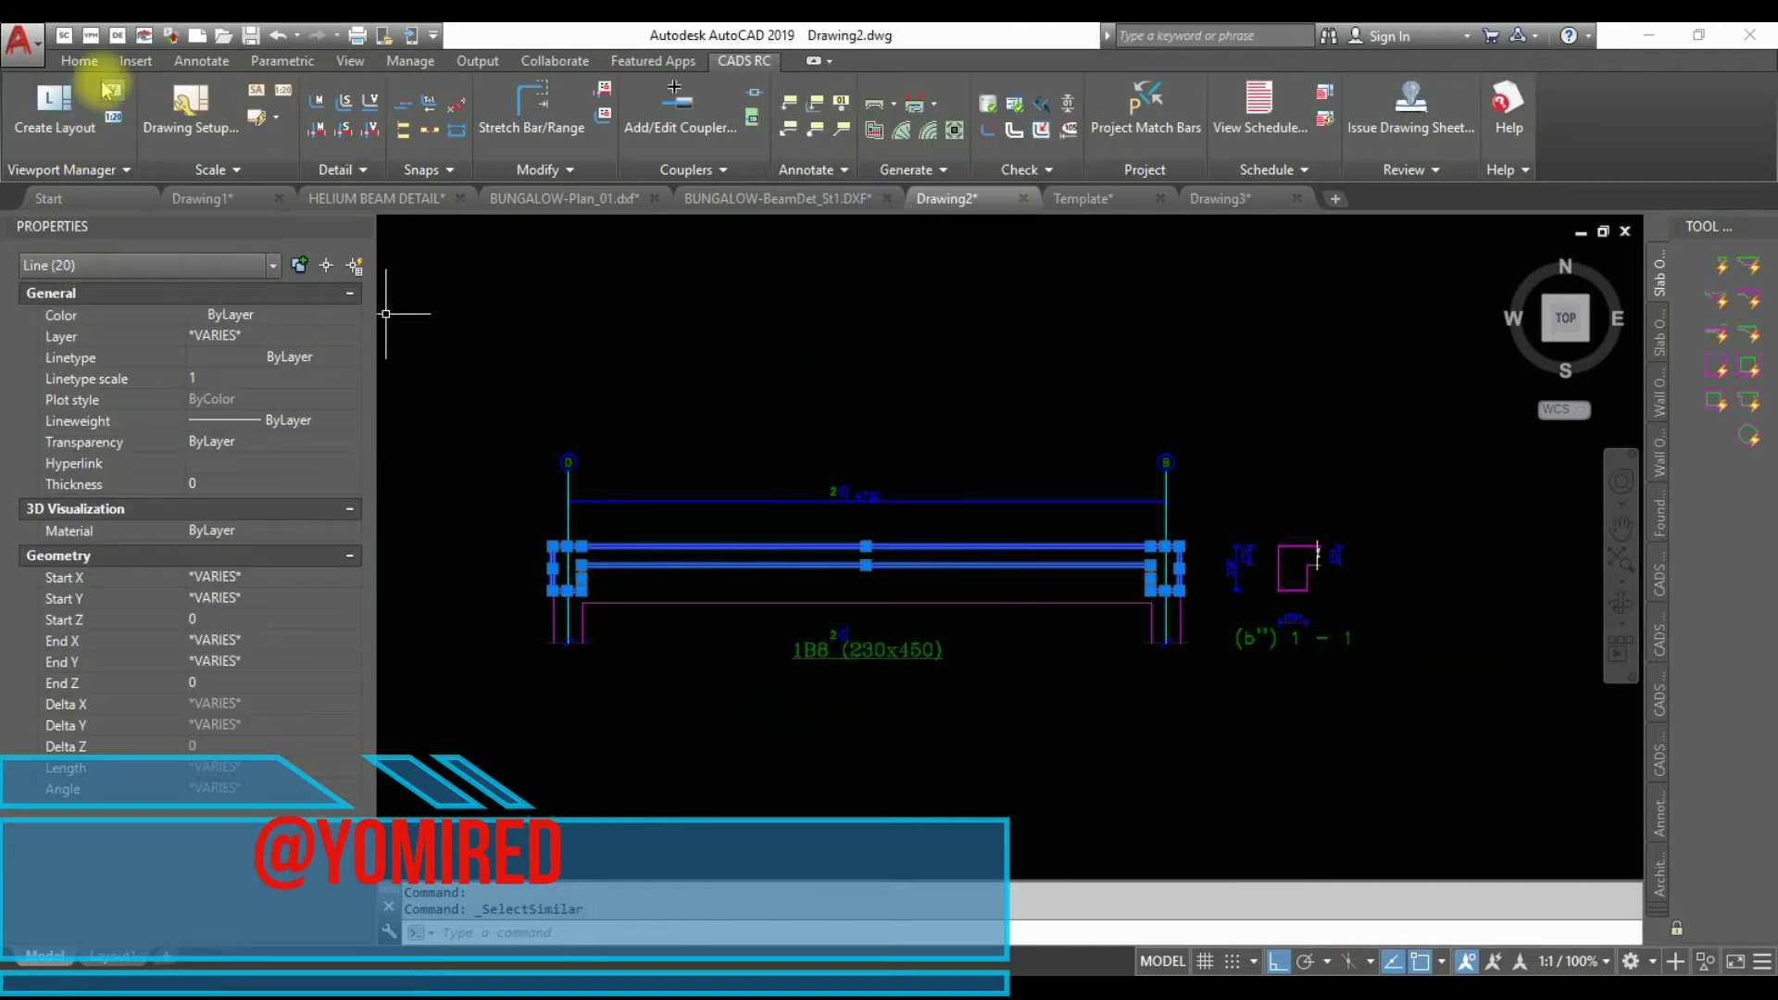
pyautogui.click(80, 60)
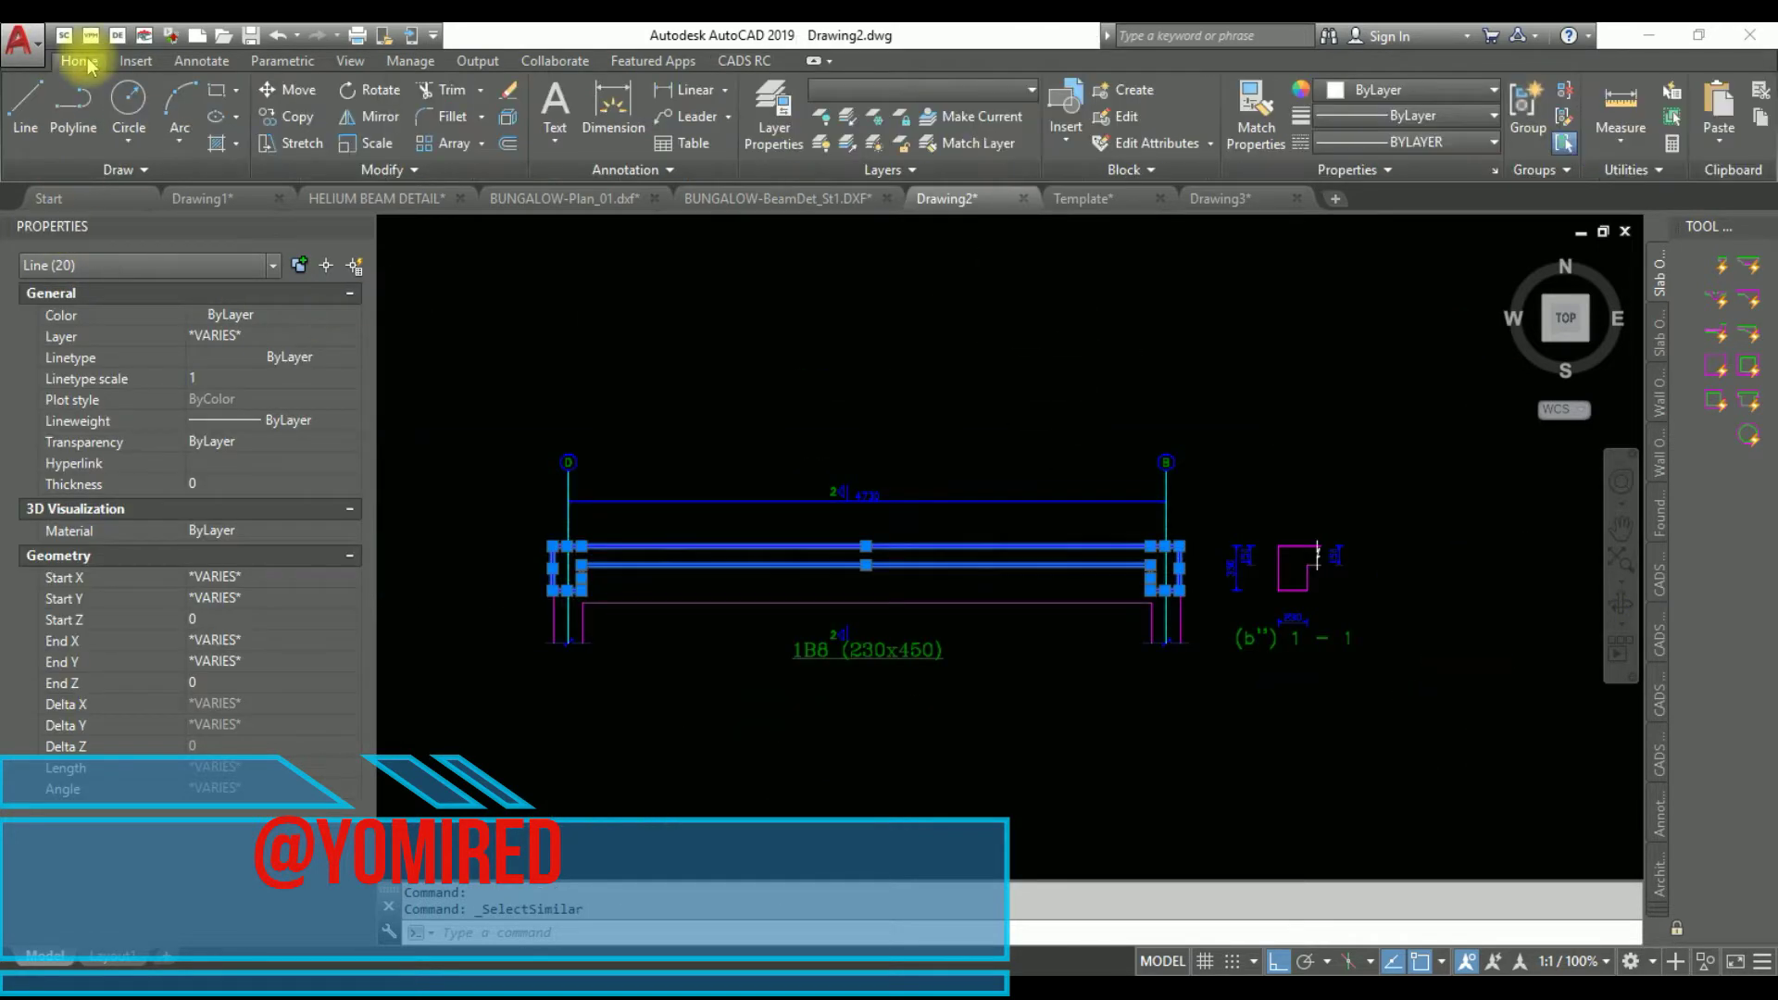
pyautogui.click(1449, 144)
pyautogui.scroll(-3, 1413, 324)
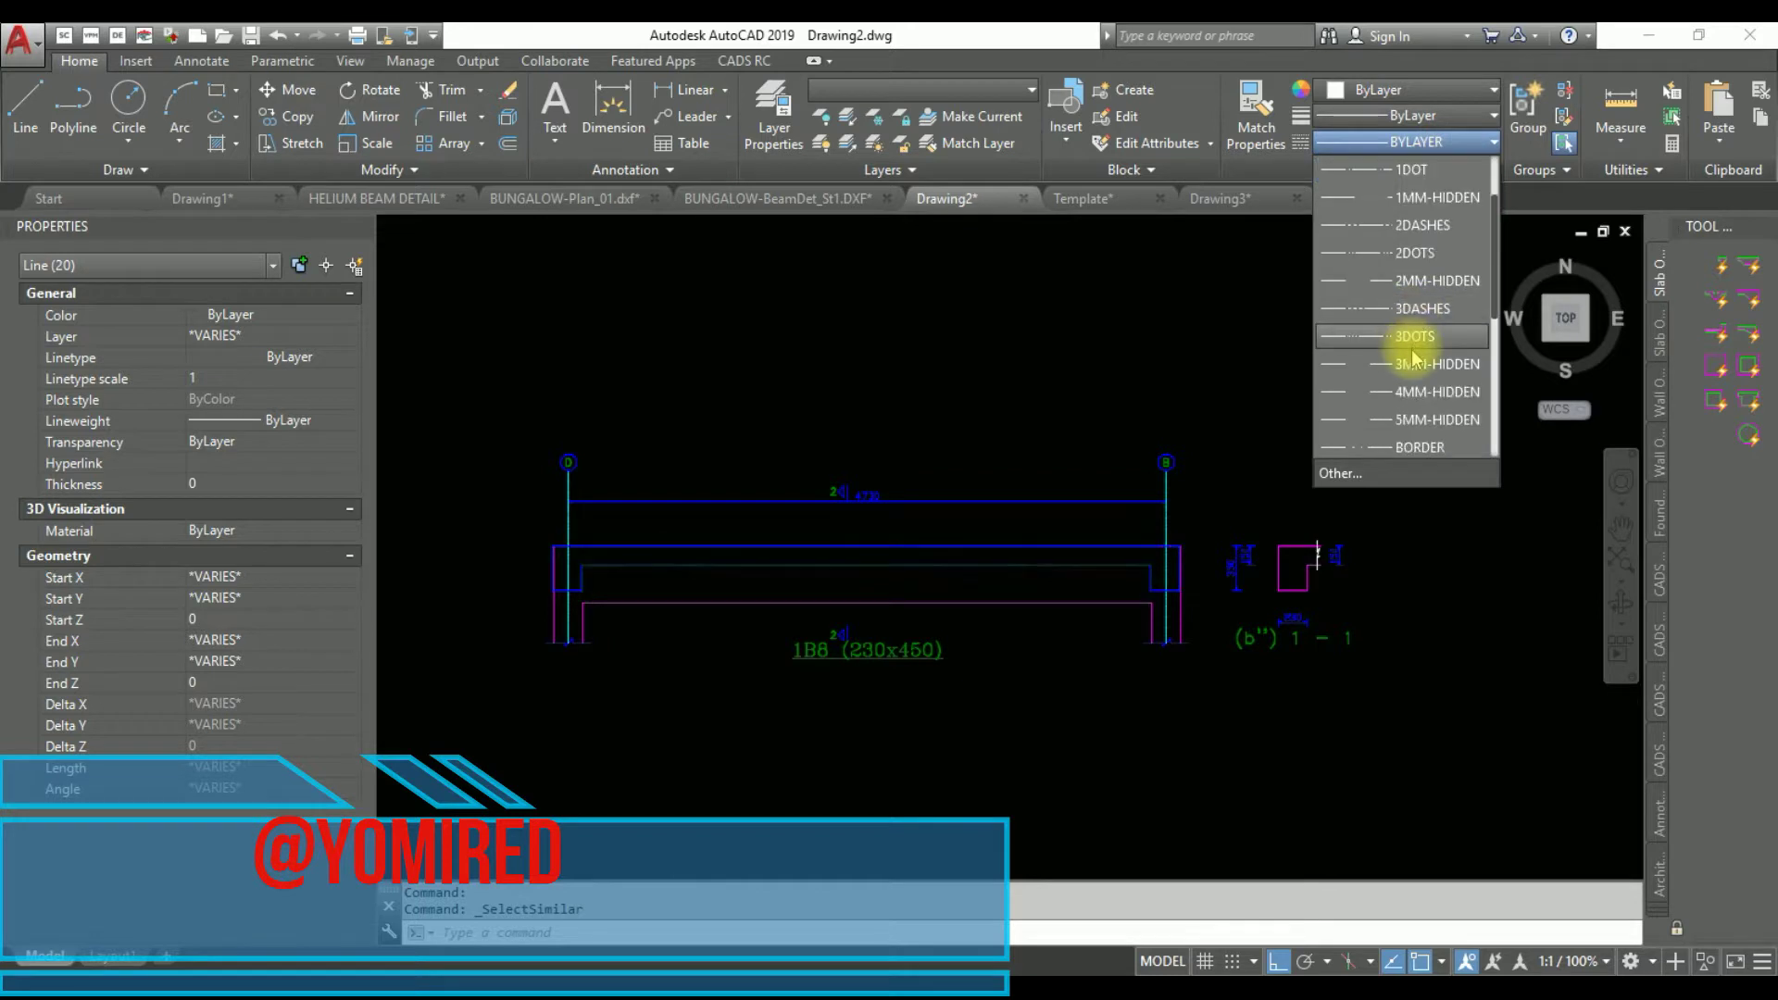
pyautogui.click(1394, 418)
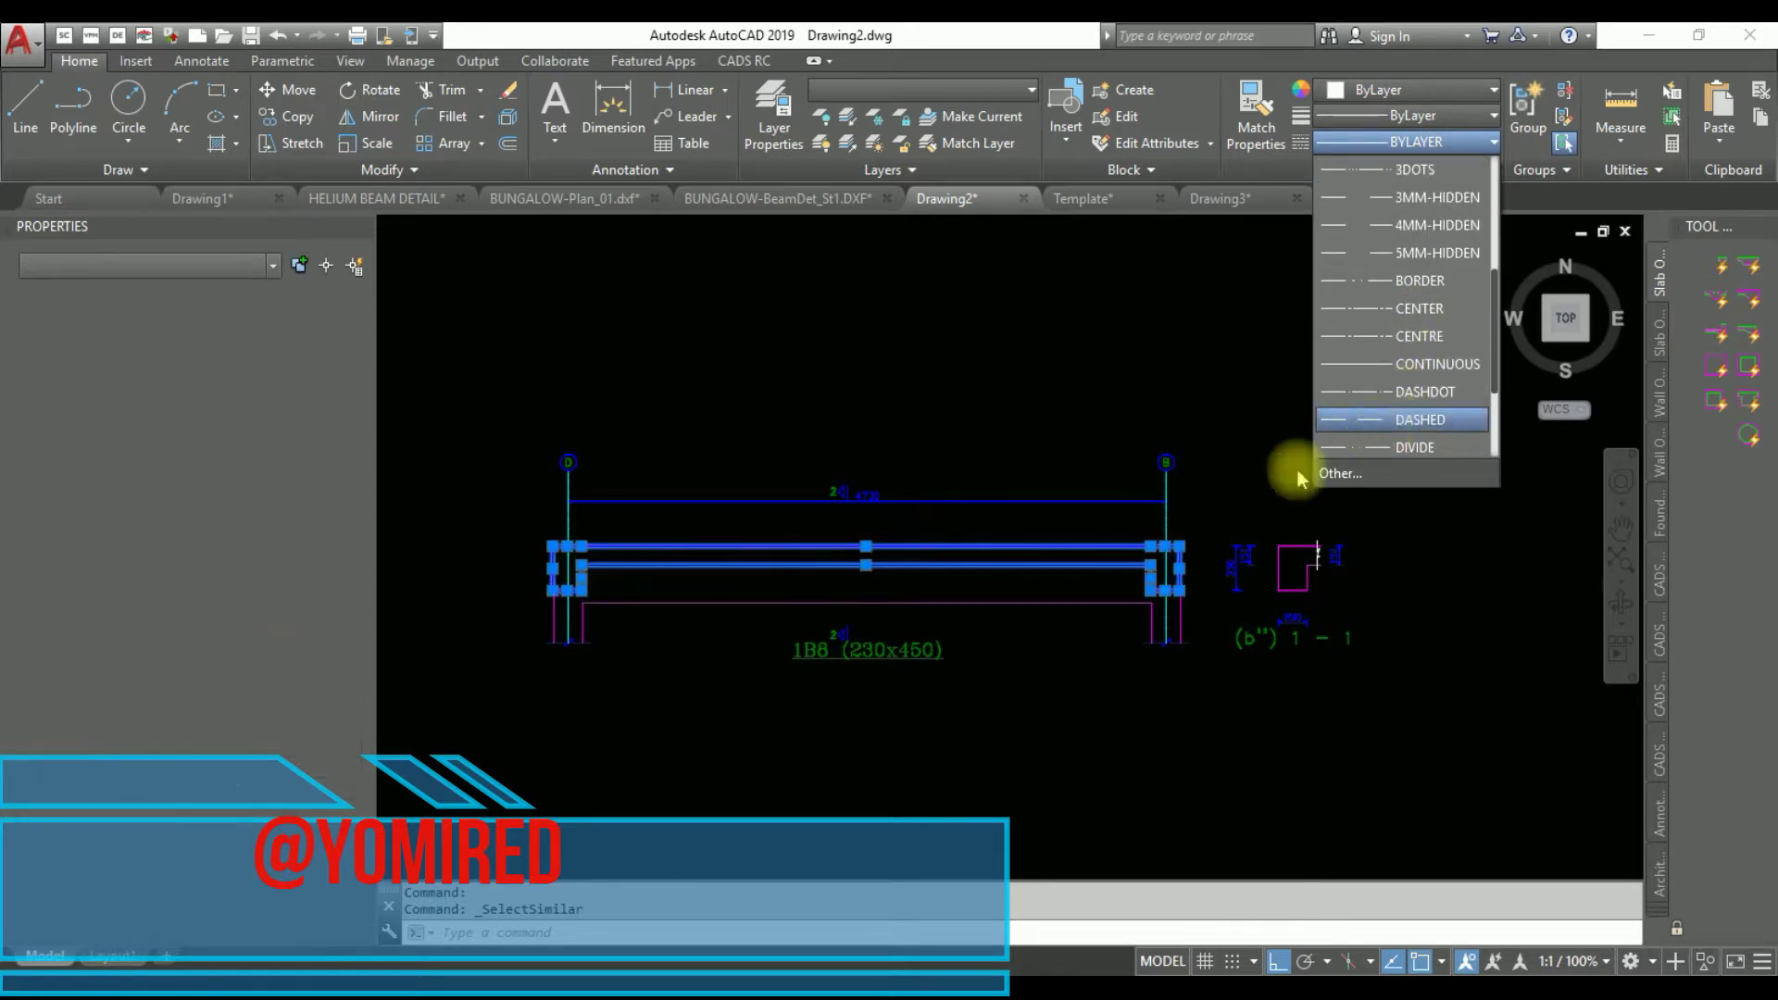
pyautogui.scroll(5, 903, 556)
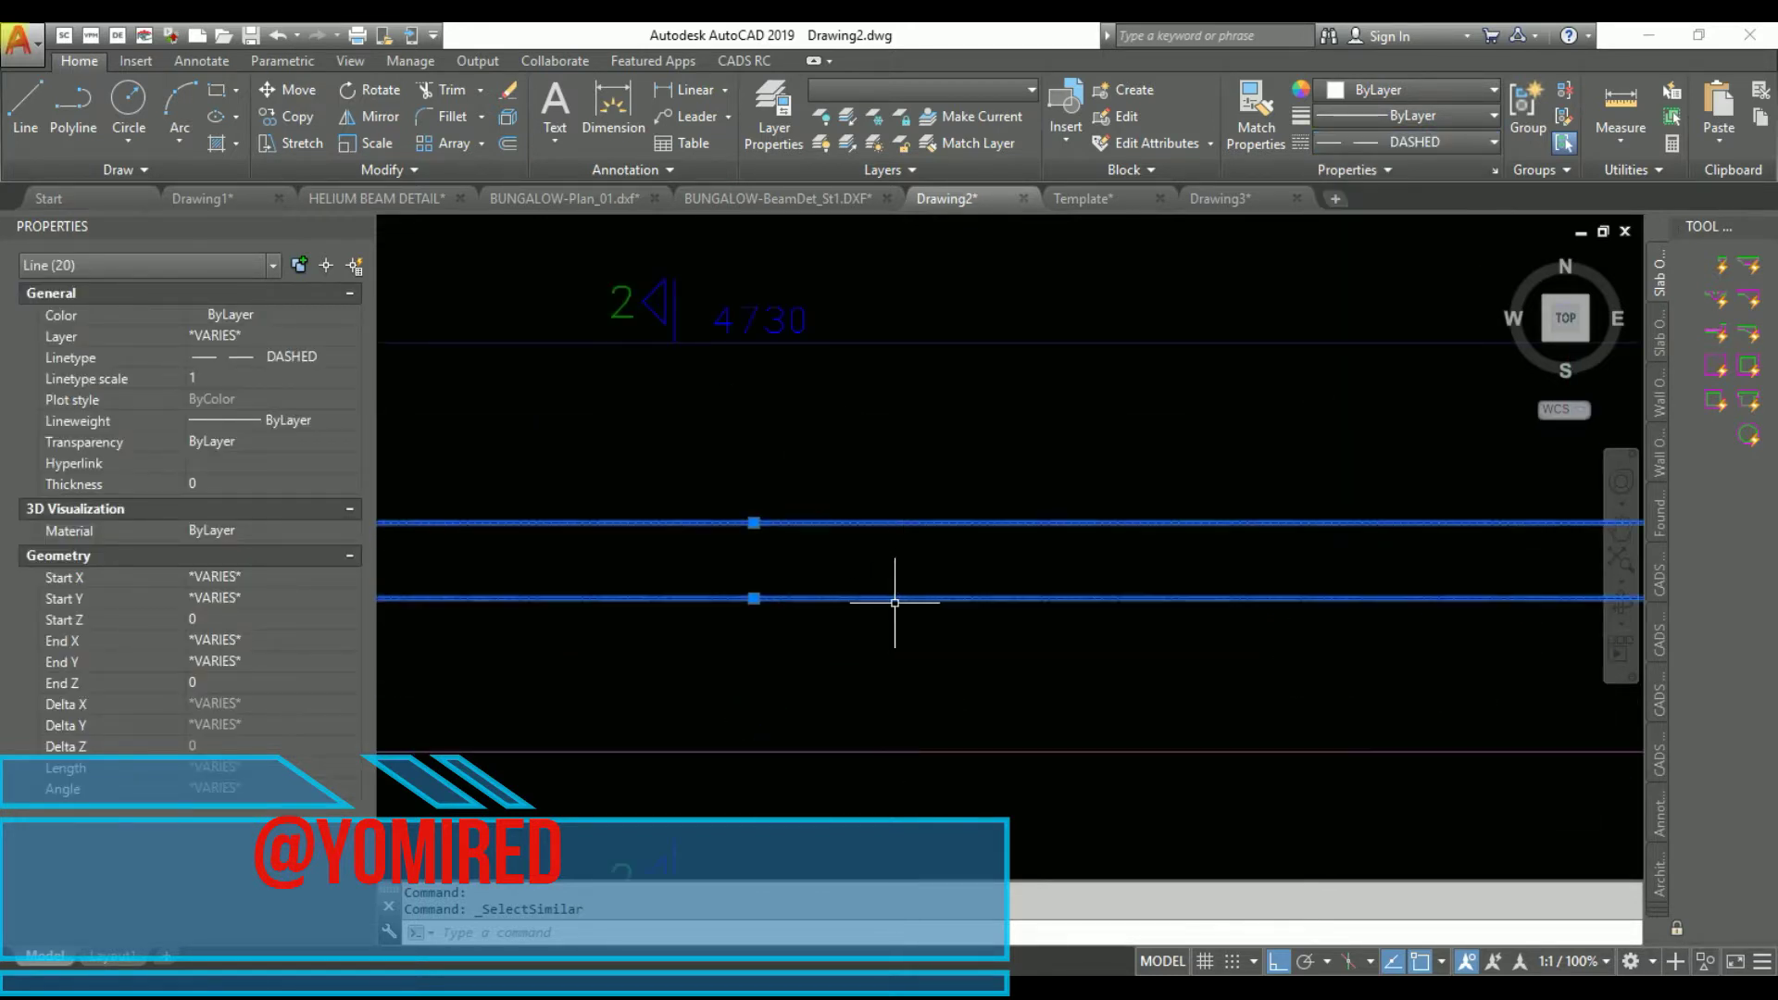
pyautogui.press('Escape')
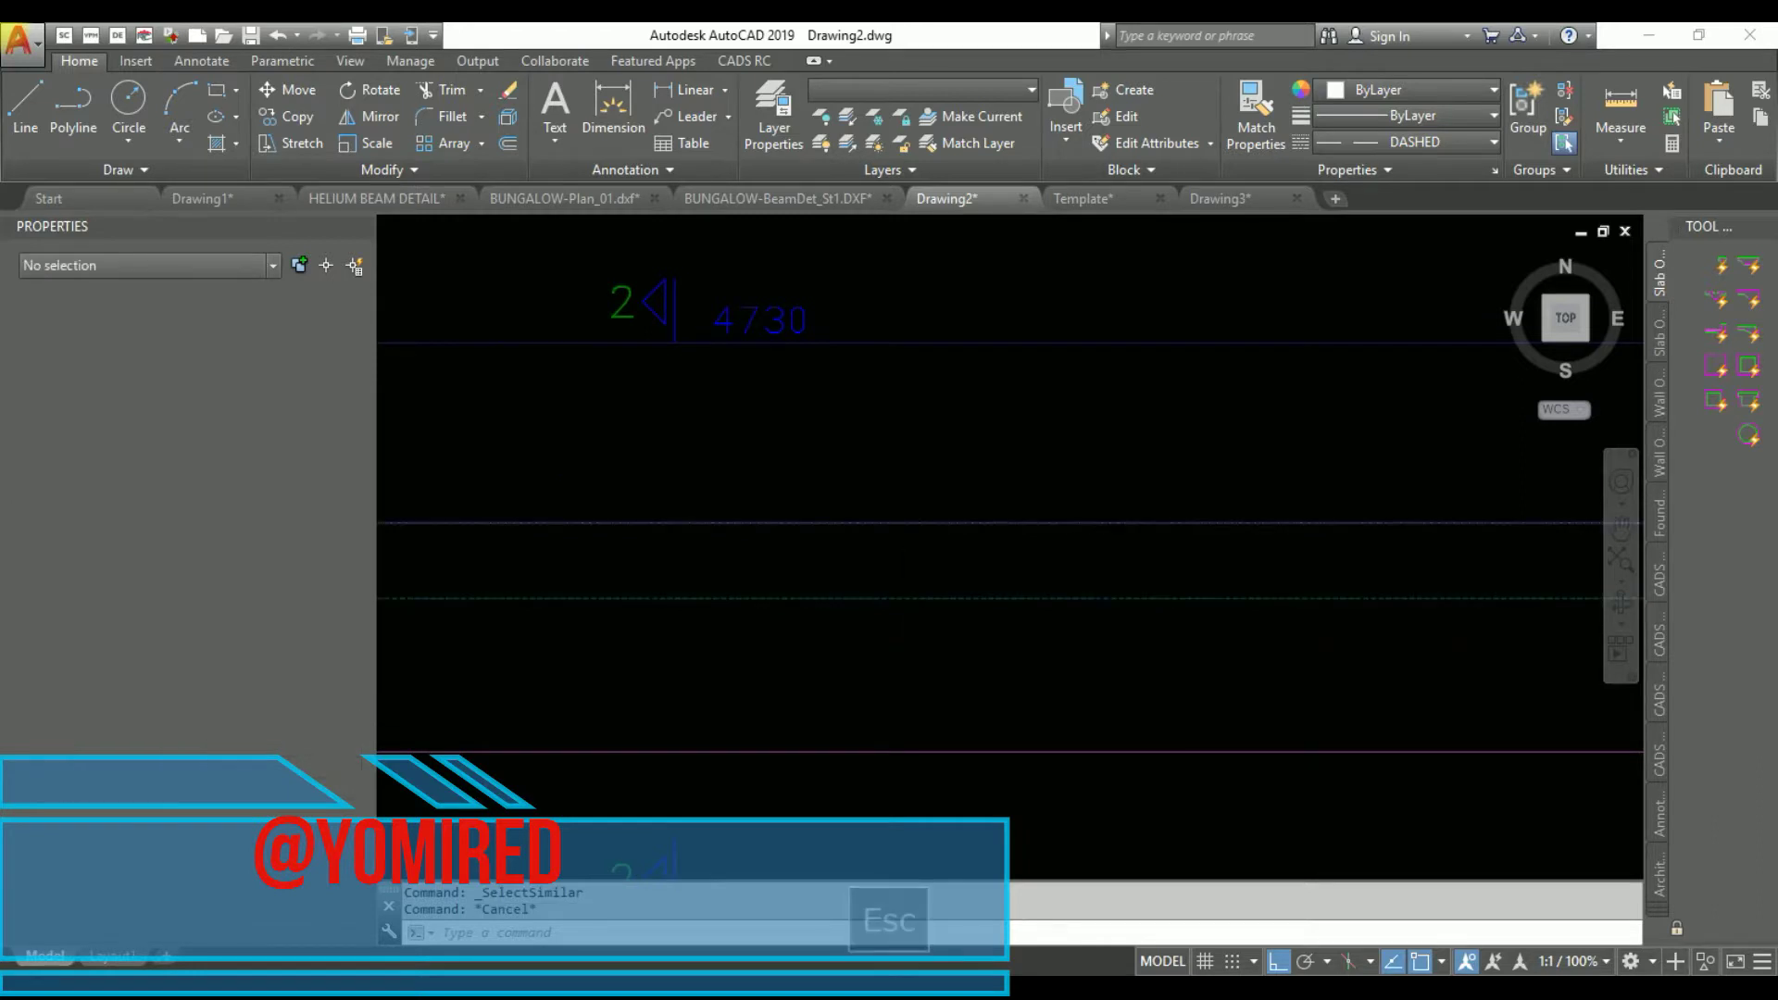
# Set the drawing's global linetype scale factor to 100
pyautogui.scroll(-2, 1007, 660)
pyautogui.scroll(-2, 1007, 660)
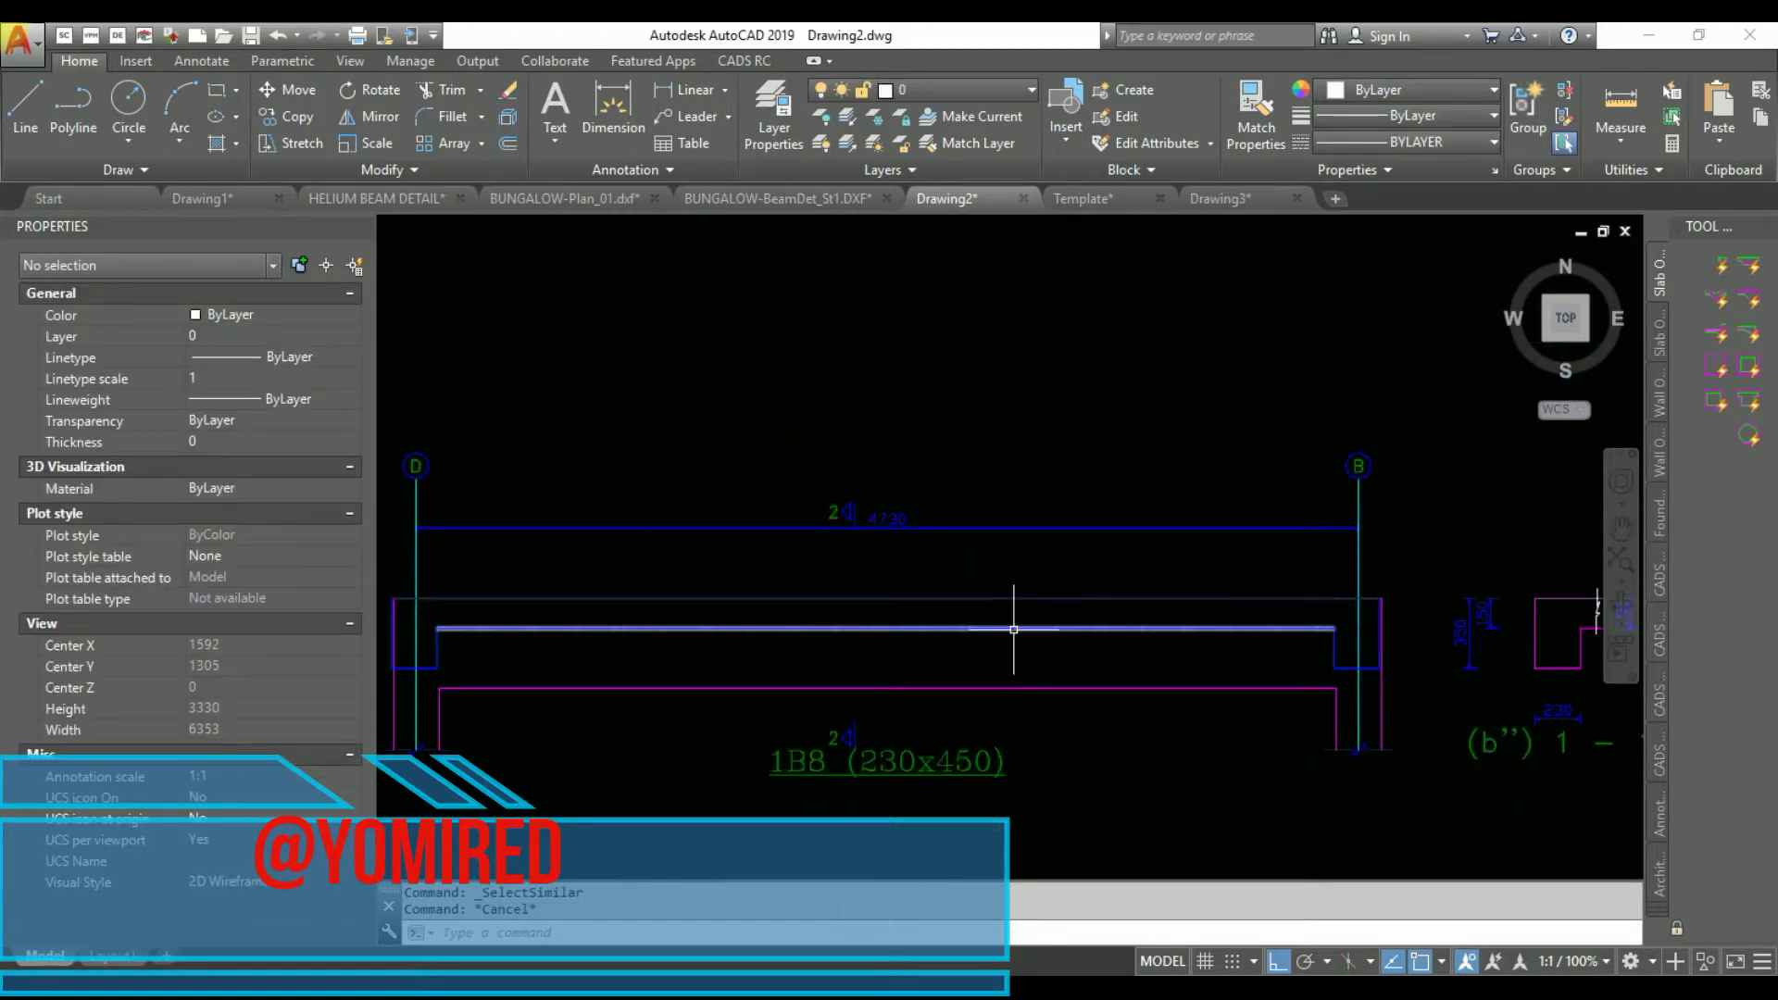
pyautogui.click(1015, 630)
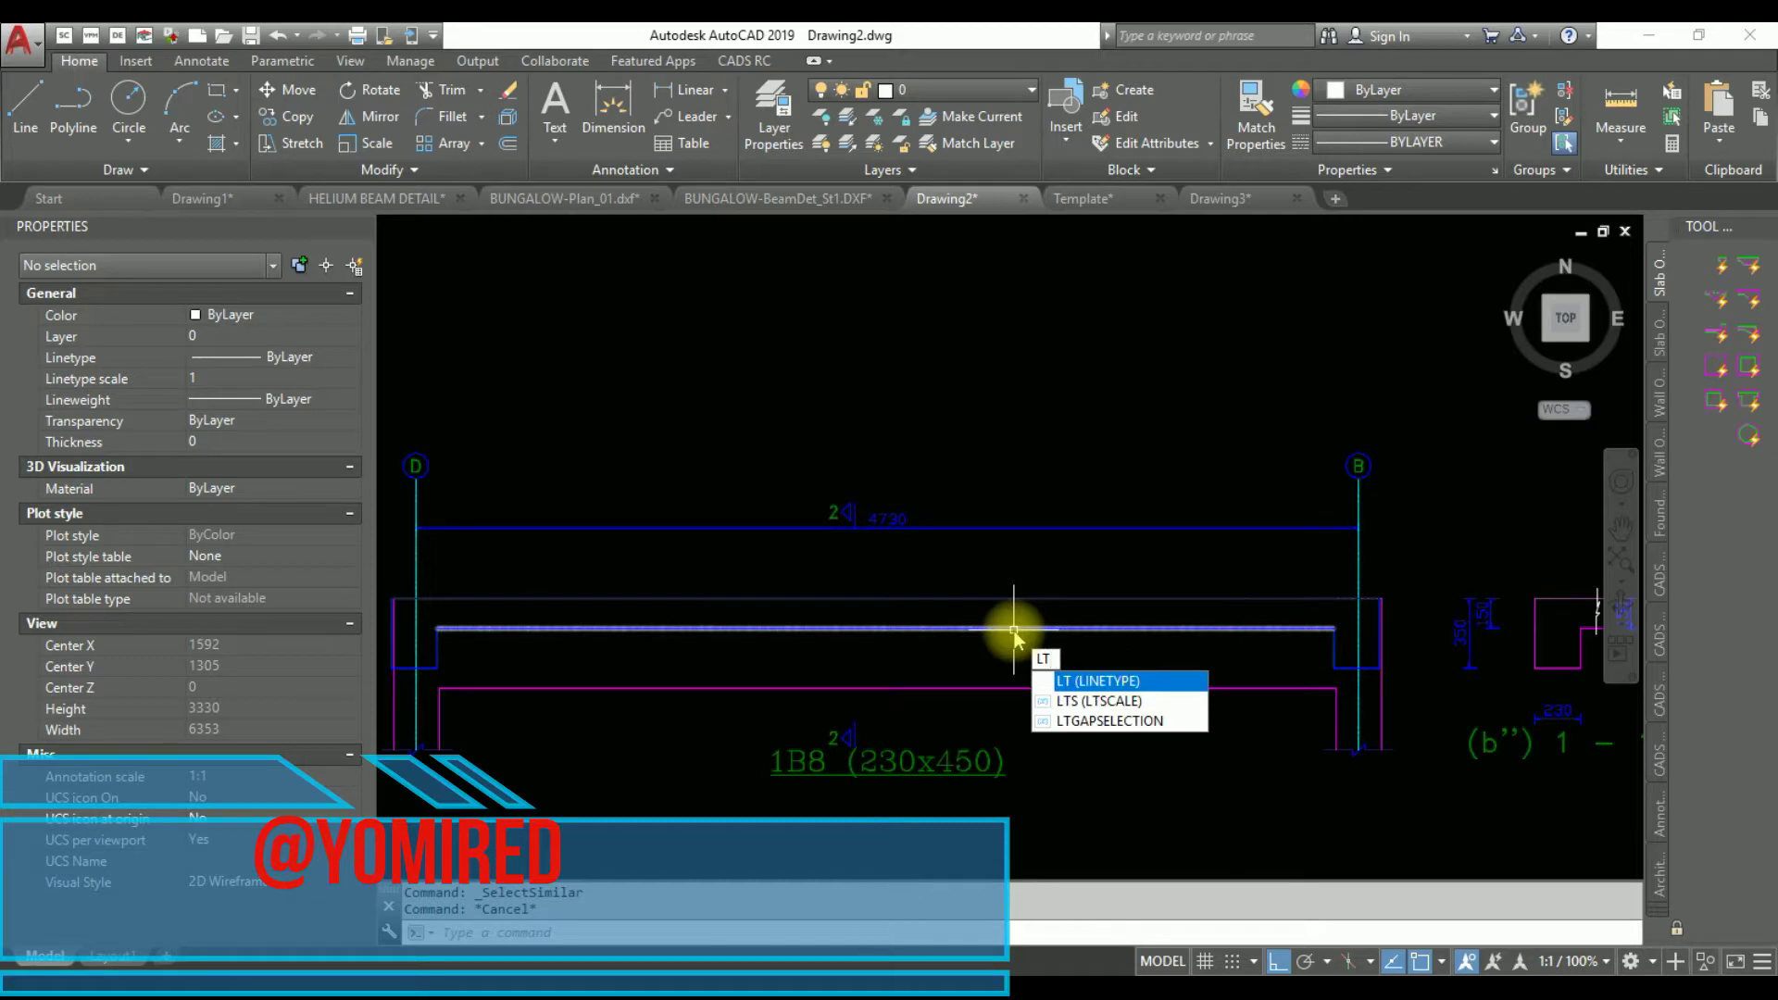
pyautogui.press('Up')
pyautogui.press('Up')
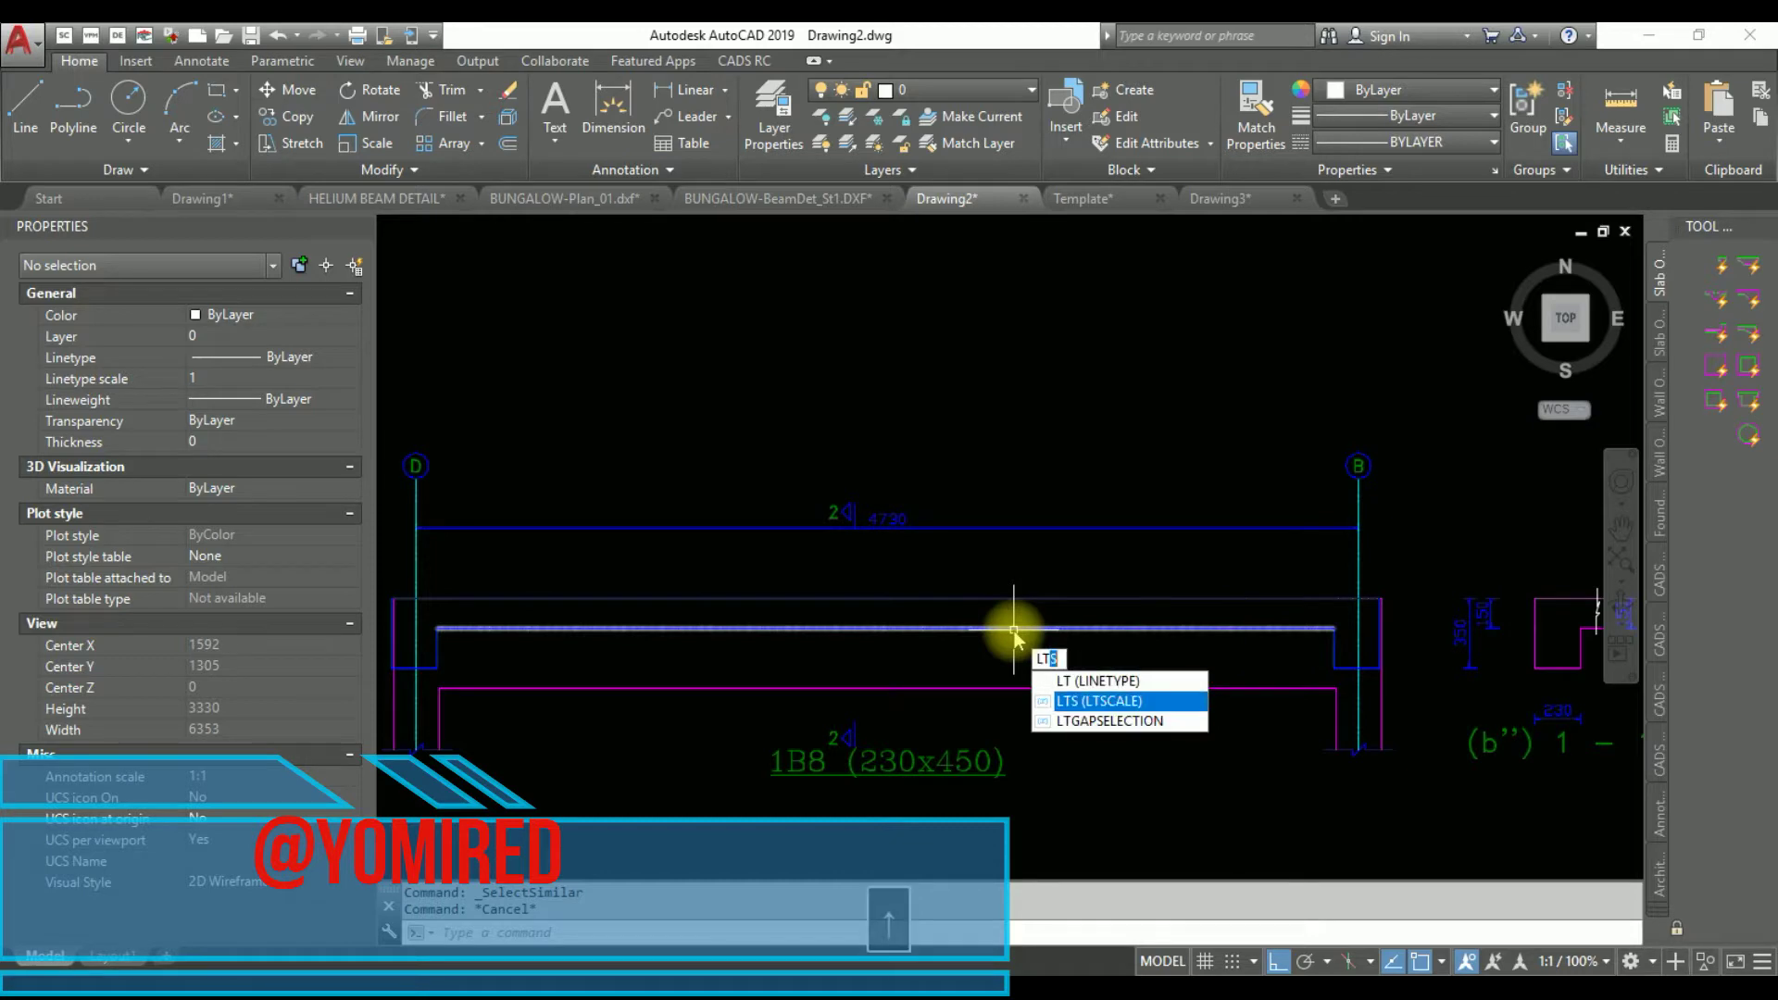
pyautogui.press('Return')
pyautogui.write('100')
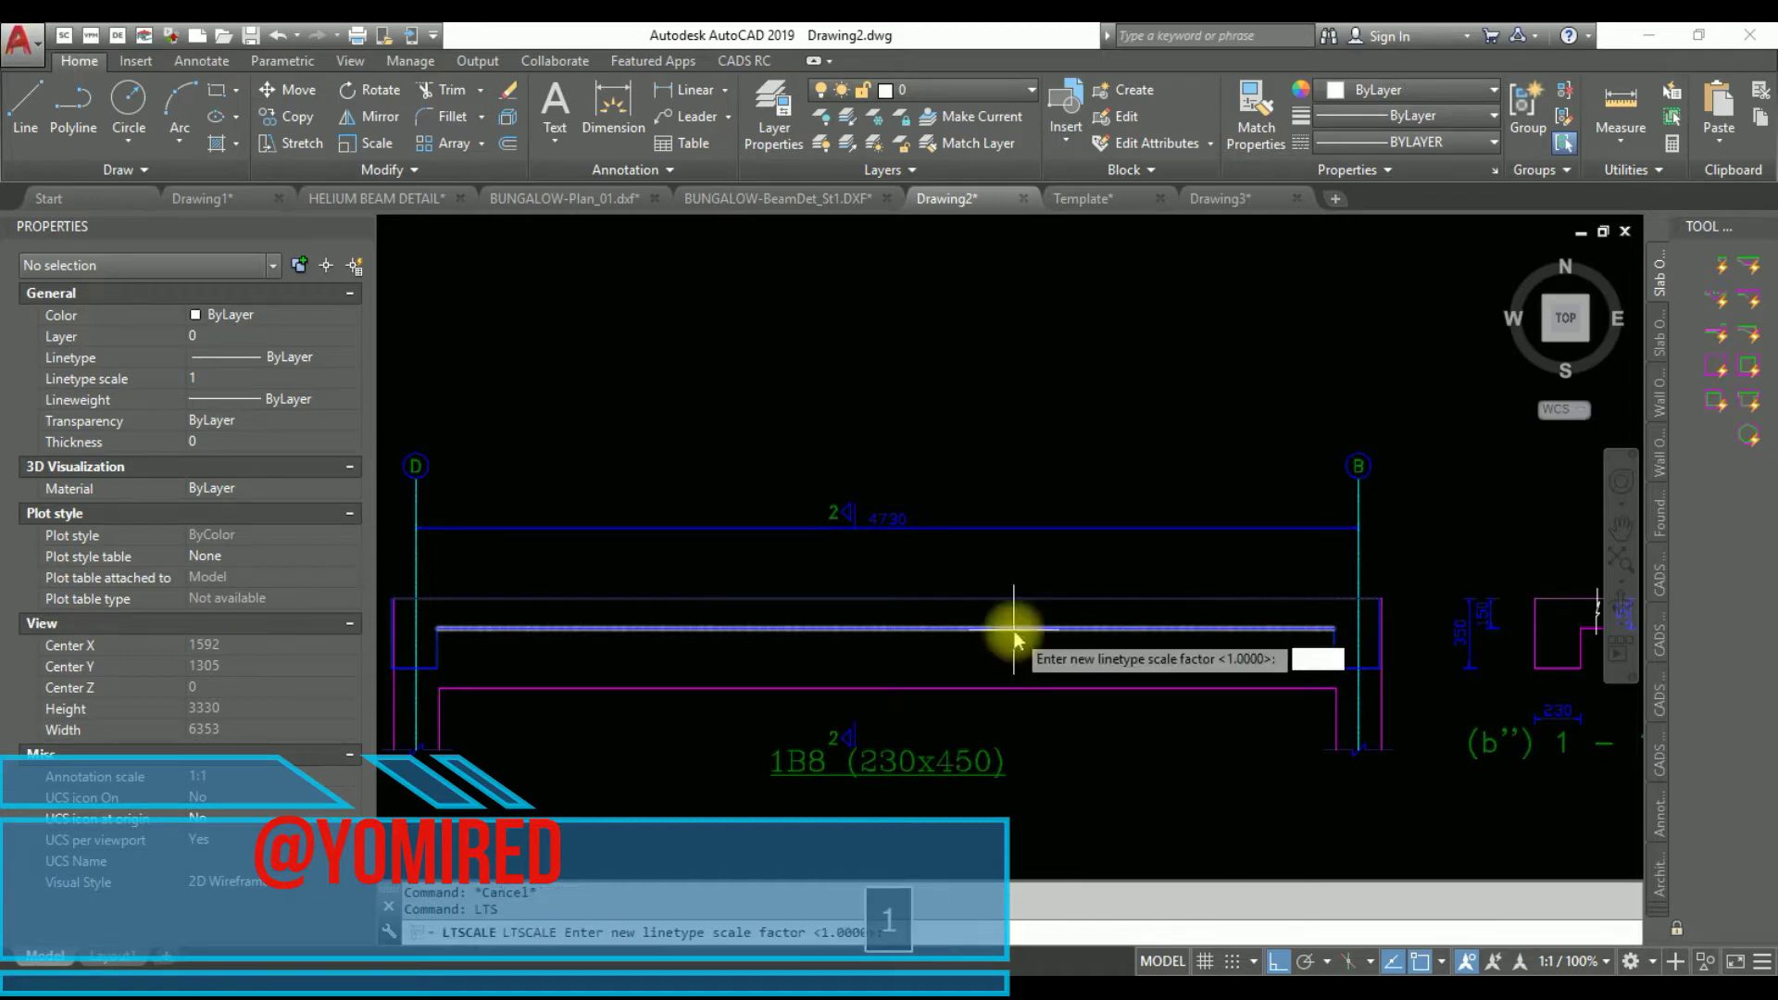
pyautogui.press('Return')
pyautogui.moveTo(780, 608); pyautogui.dragTo(1092, 608, button='middle')
pyautogui.moveTo(1413, 619); pyautogui.dragTo(1153, 556, button='middle')
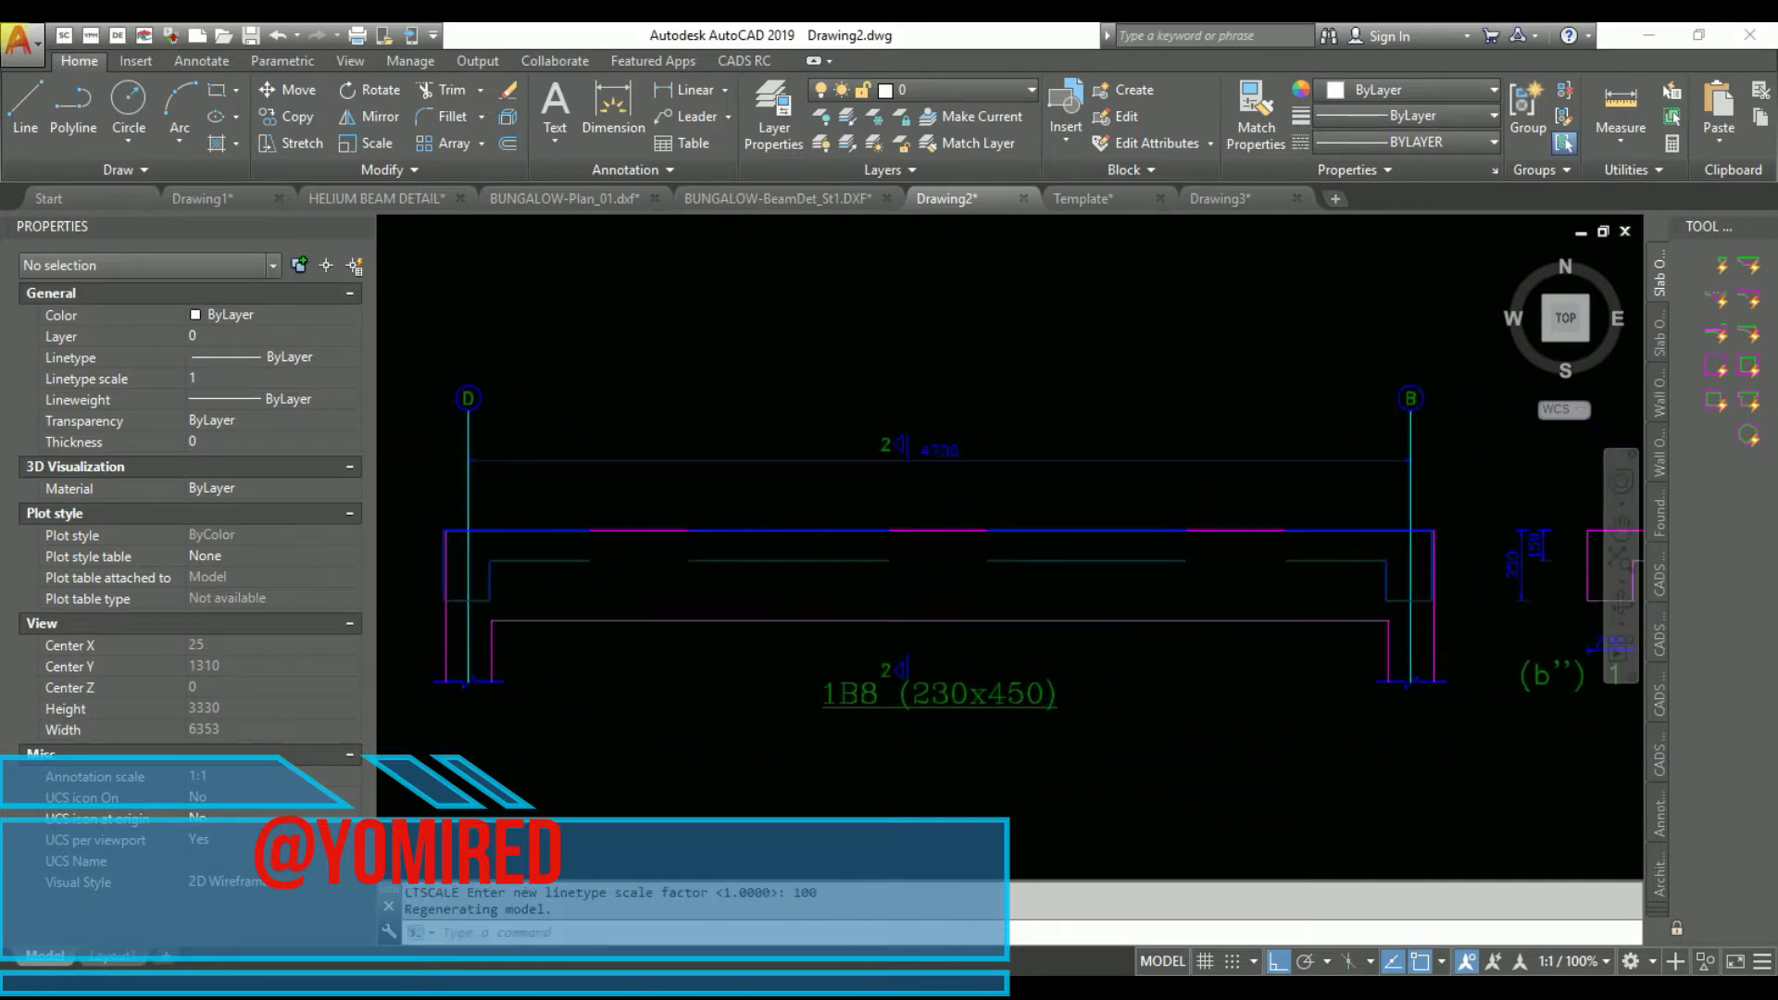
pyautogui.moveTo(595, 683); pyautogui.dragTo(799, 690, button='middle')
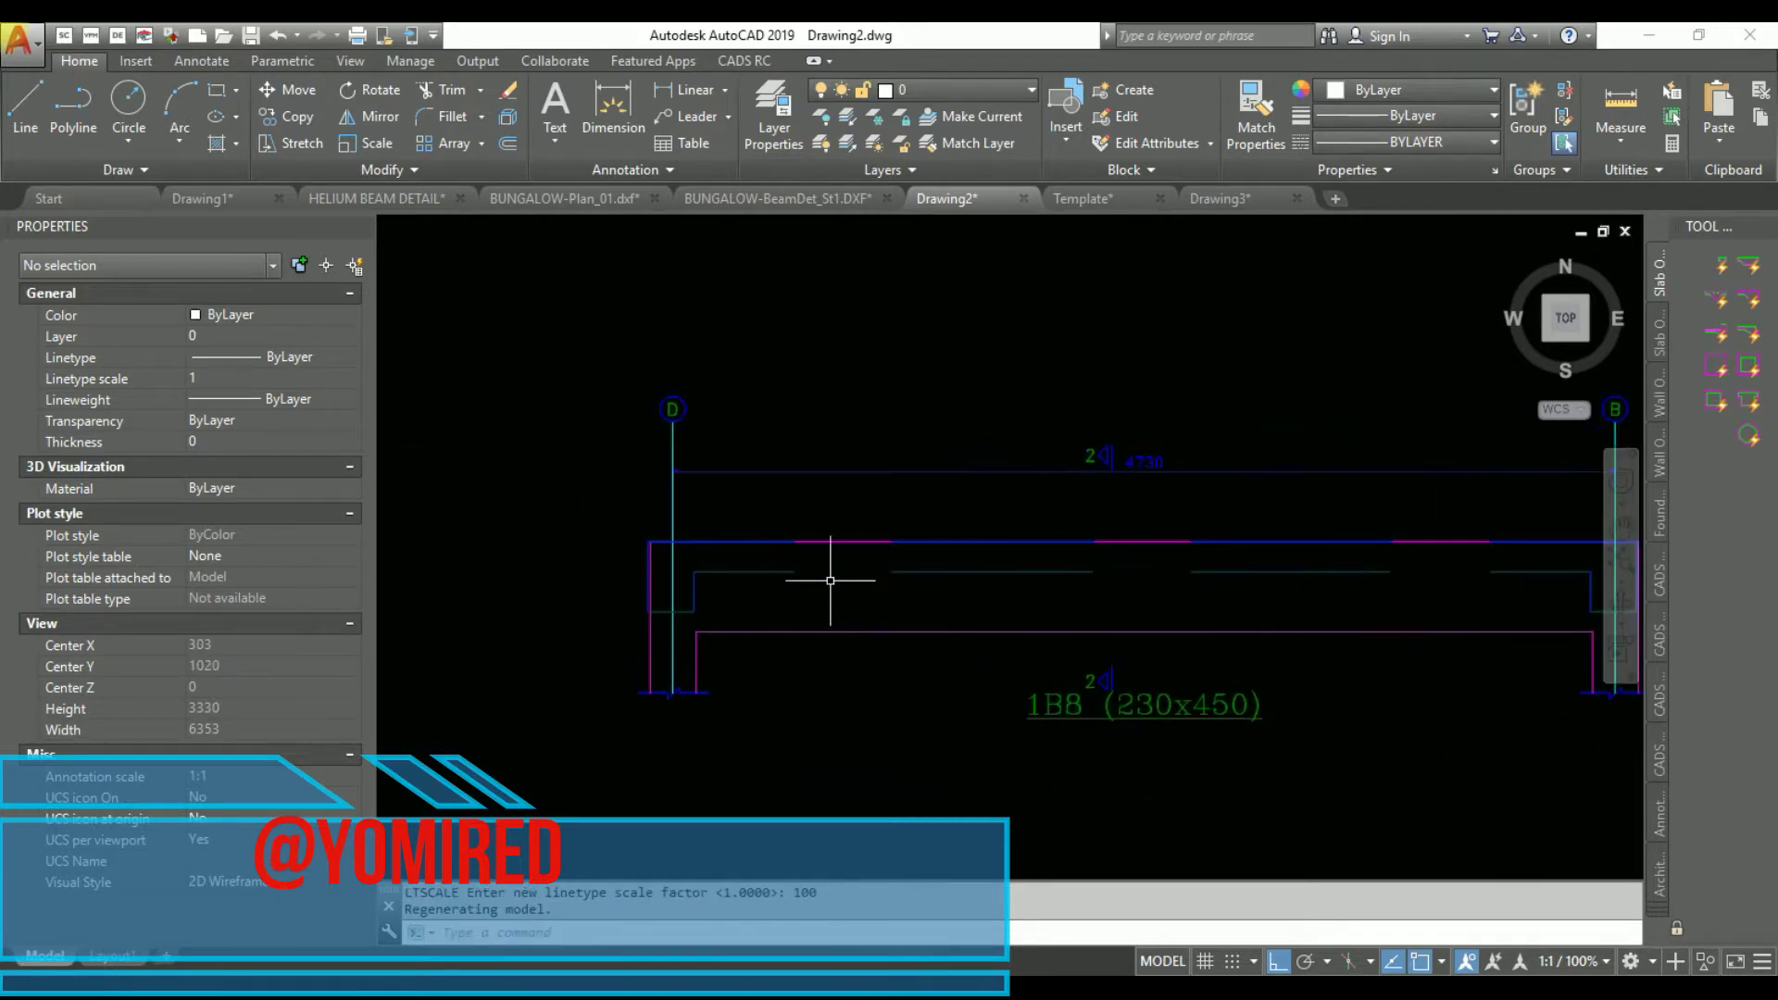
pyautogui.click(1026, 566)
pyautogui.press('Escape')
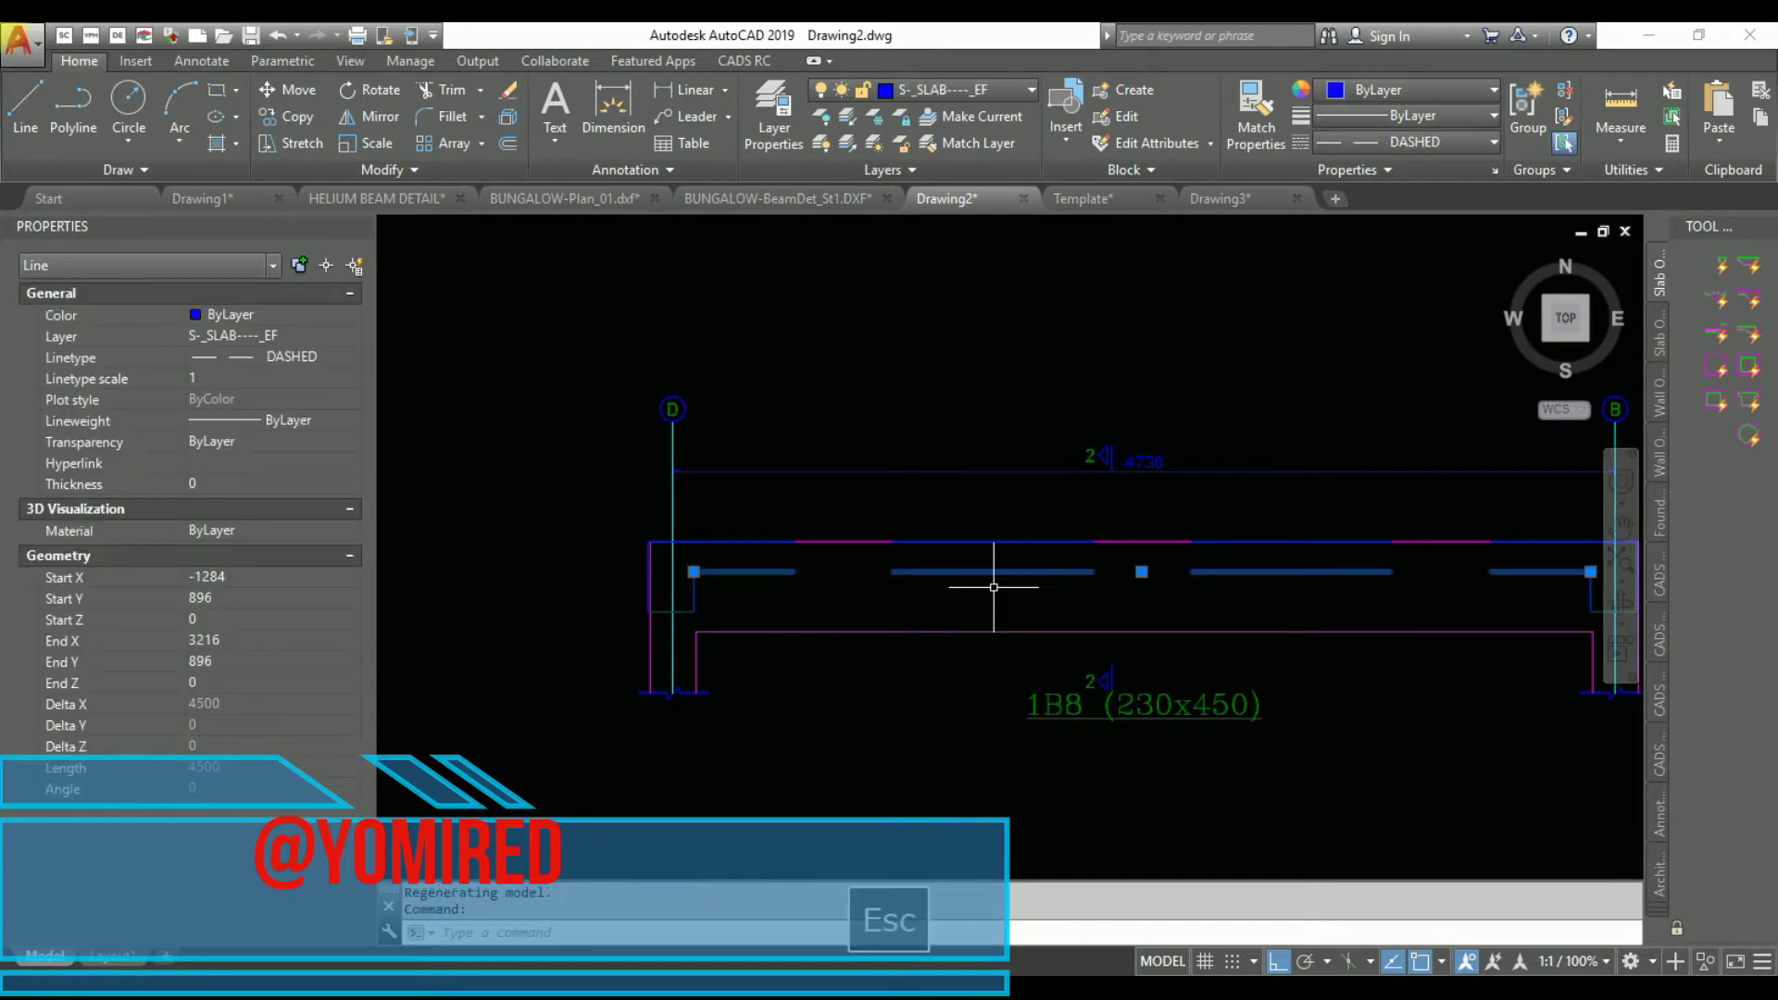
pyautogui.press('Escape')
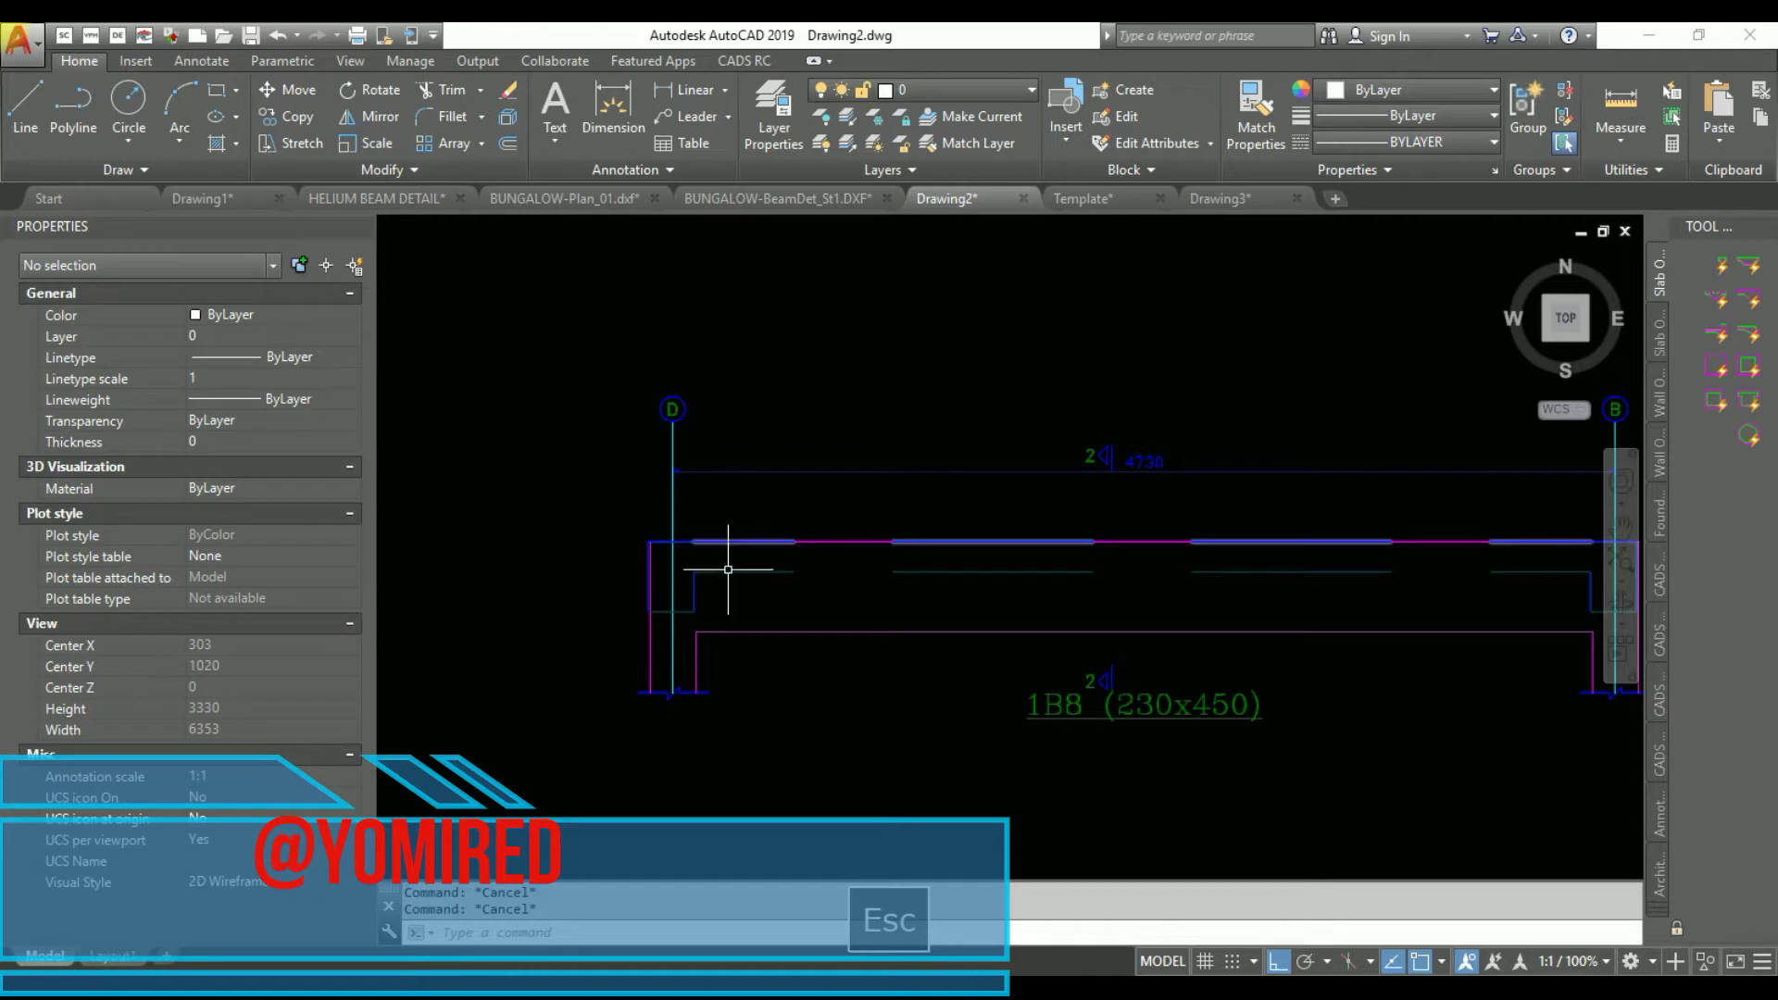
# Offset the beam's bottom edge line upward into the beam by 30
pyautogui.moveTo(725, 577); pyautogui.dragTo(661, 528, button='middle')
pyautogui.click(703, 578)
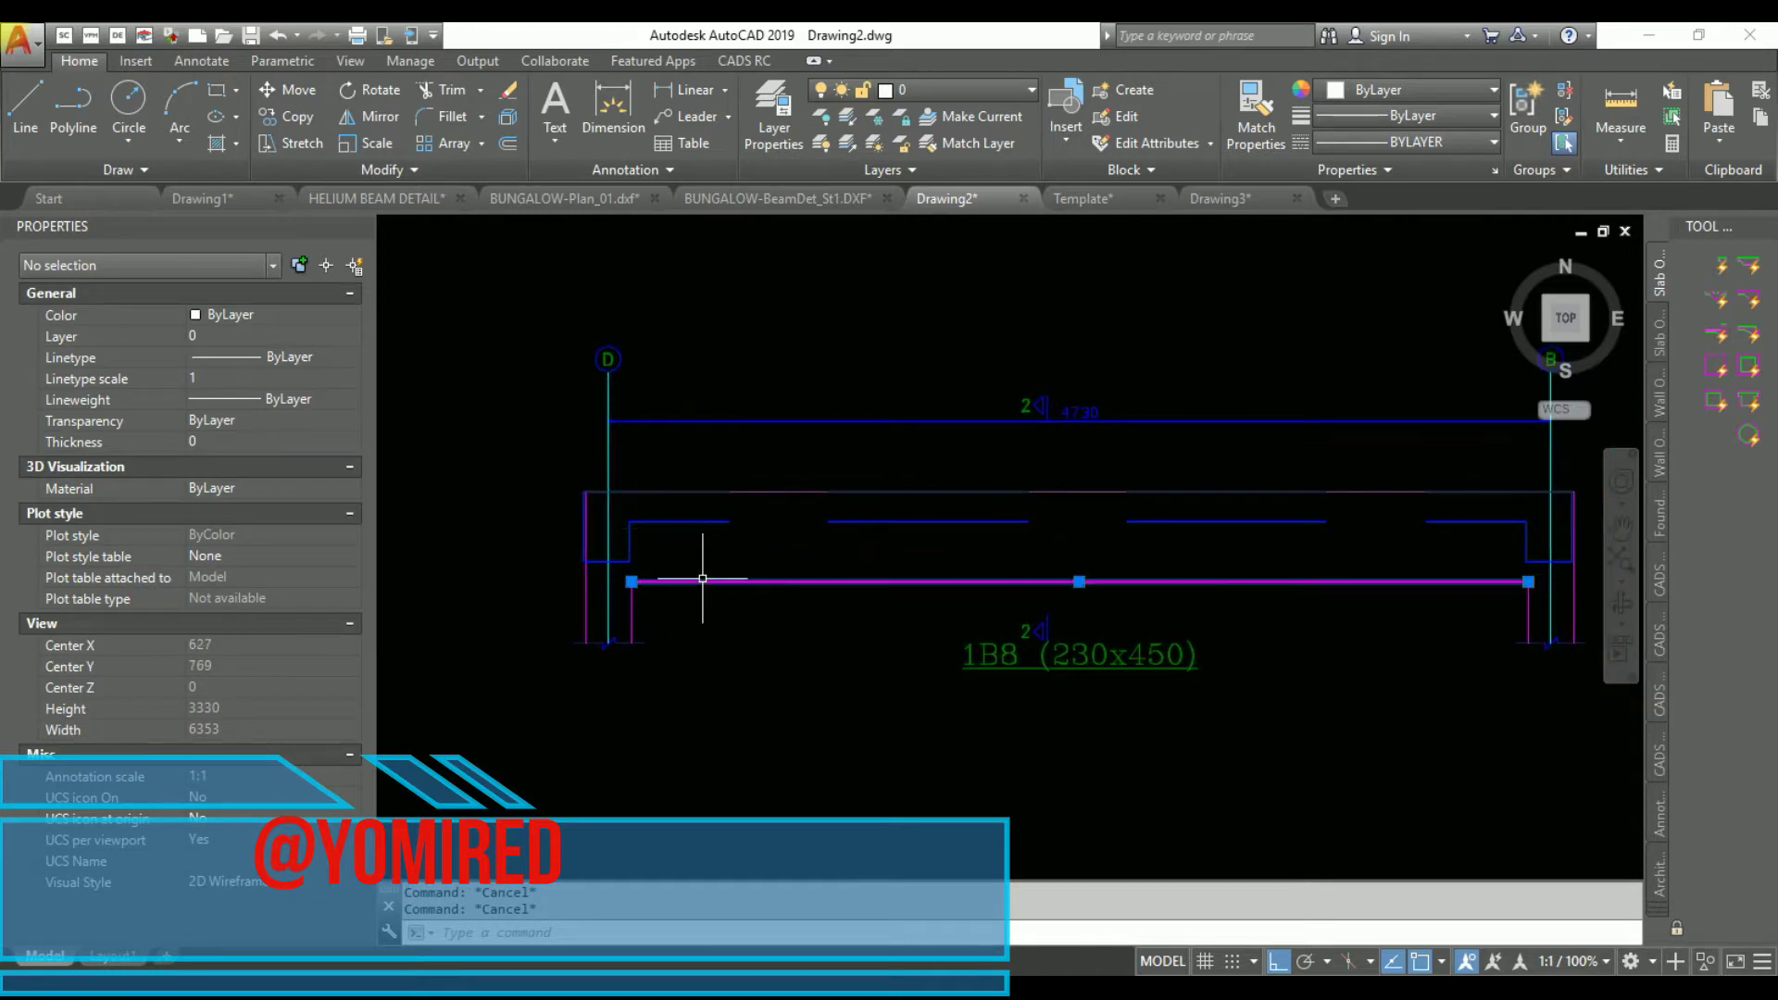
pyautogui.write('o')
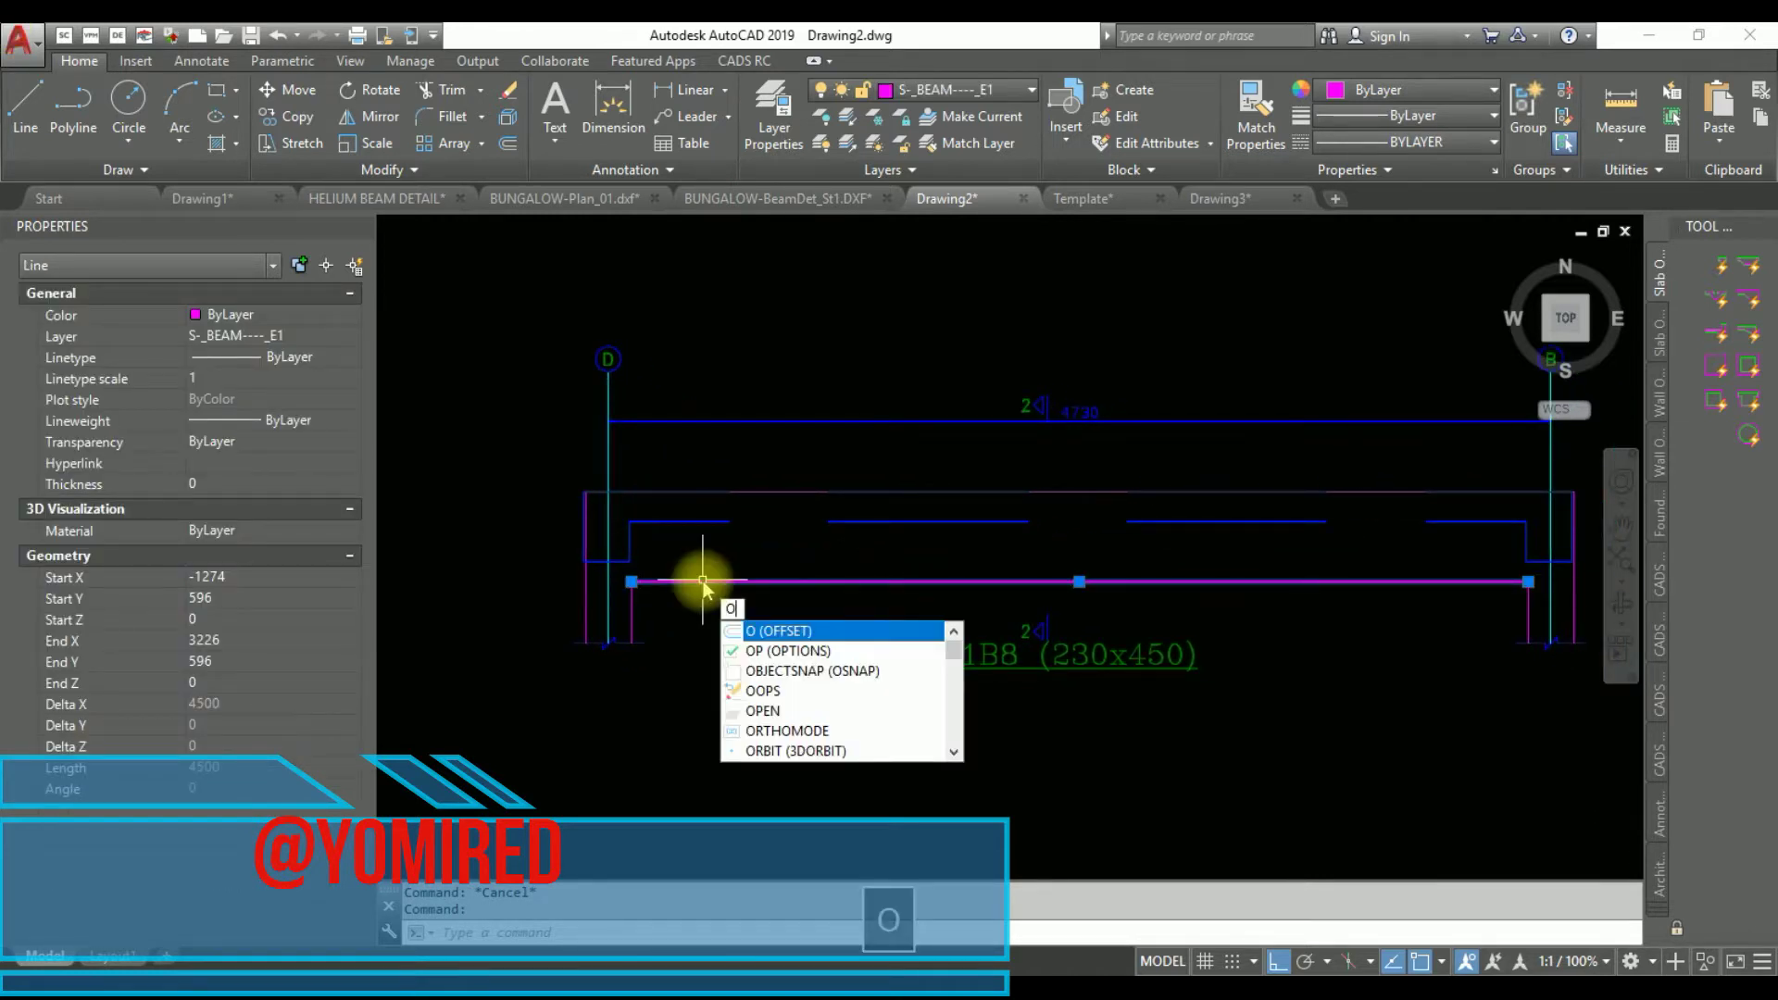
pyautogui.press('Return')
pyautogui.write('30')
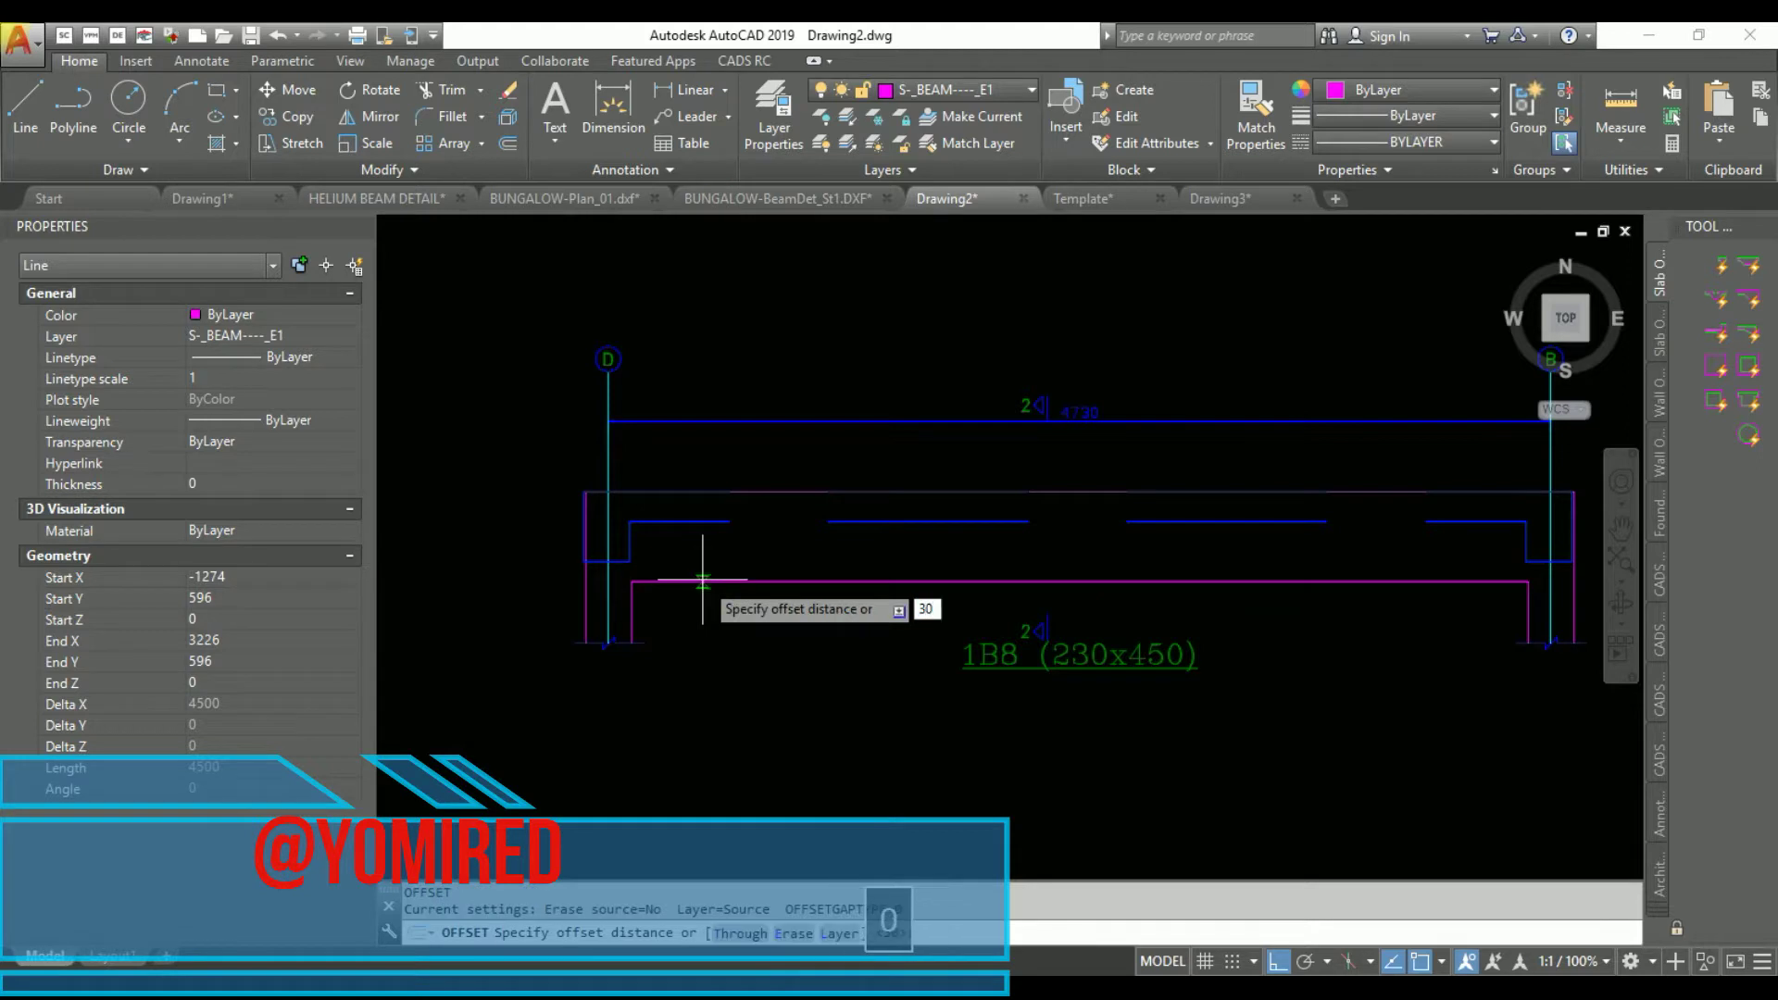
pyautogui.press('Return')
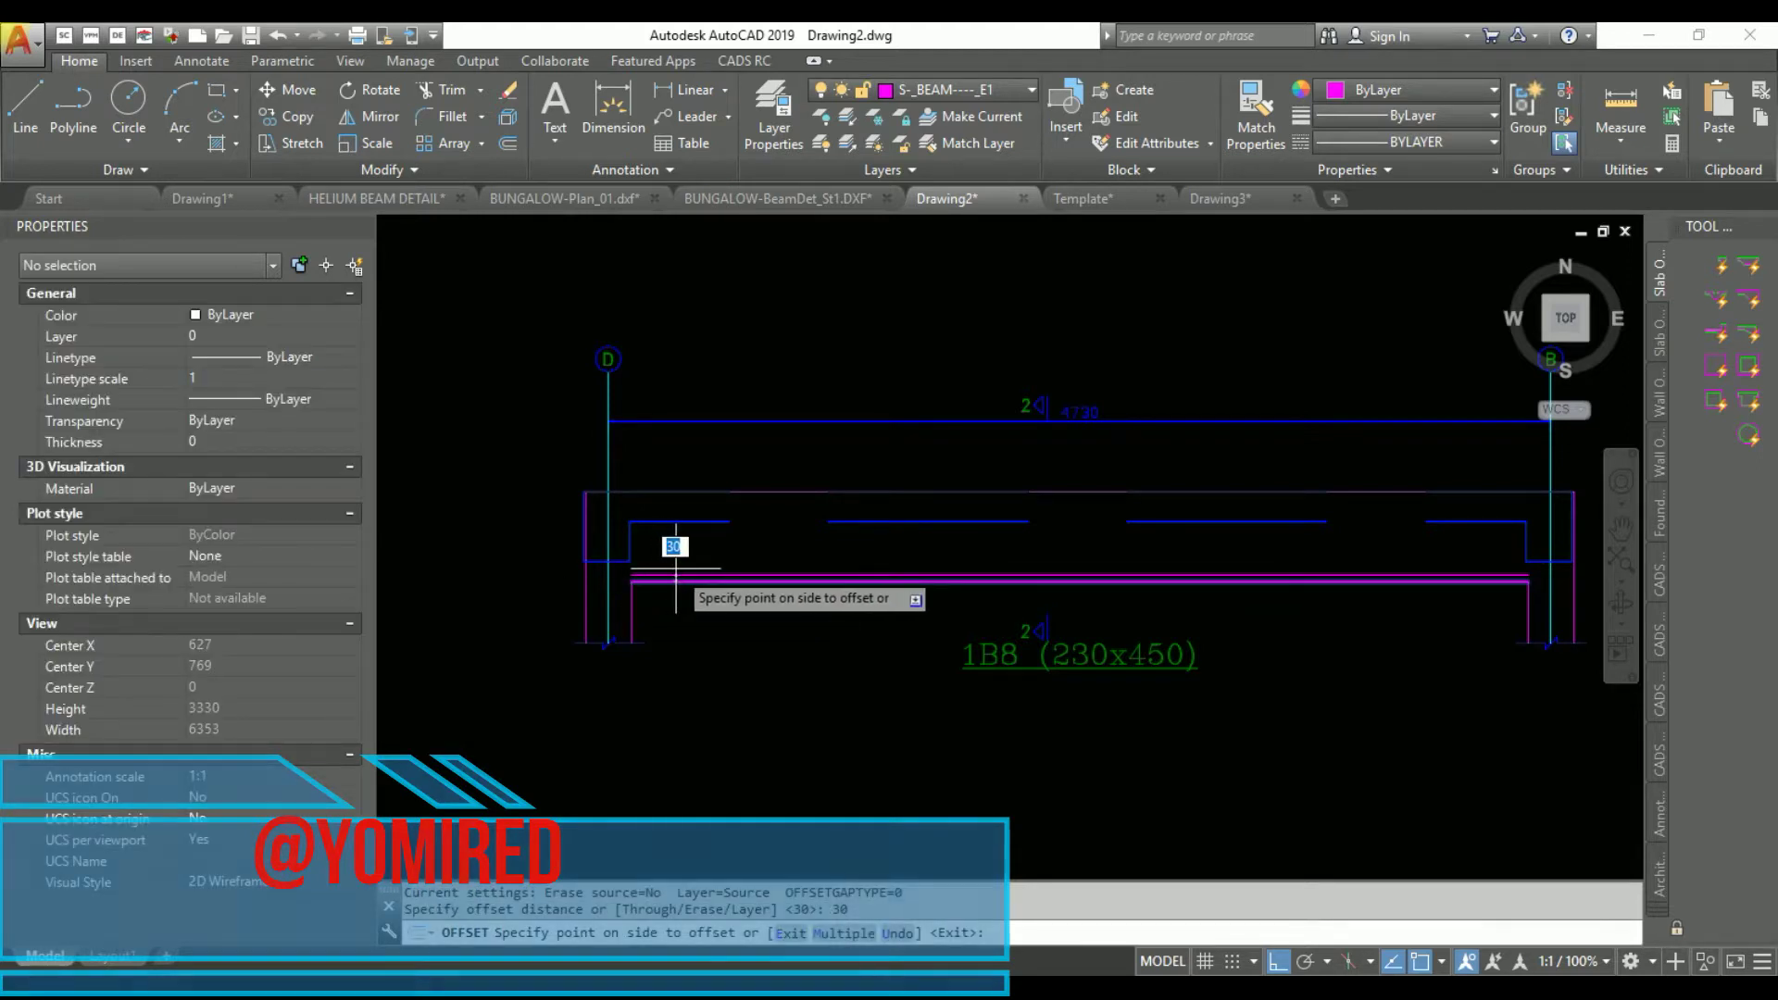
pyautogui.click(677, 567)
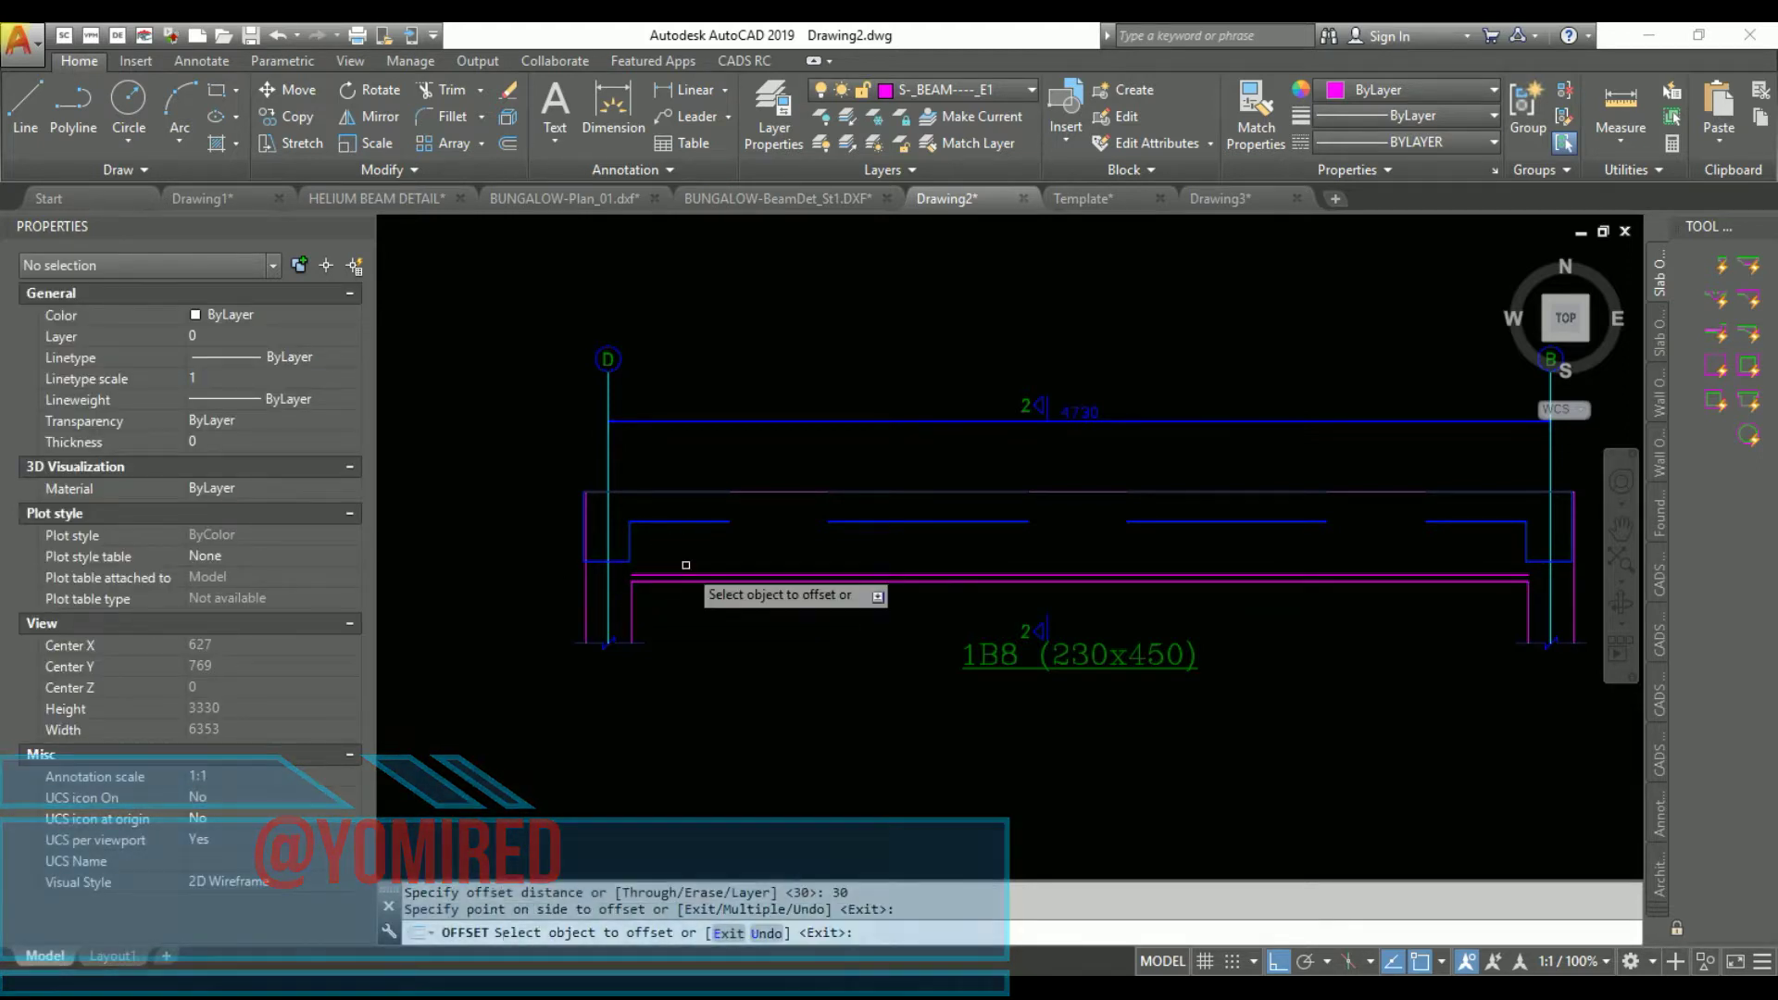
# Offset the dashed line along the beam's top edge and its end segment over the grid D column downward by 30
pyautogui.click(682, 492)
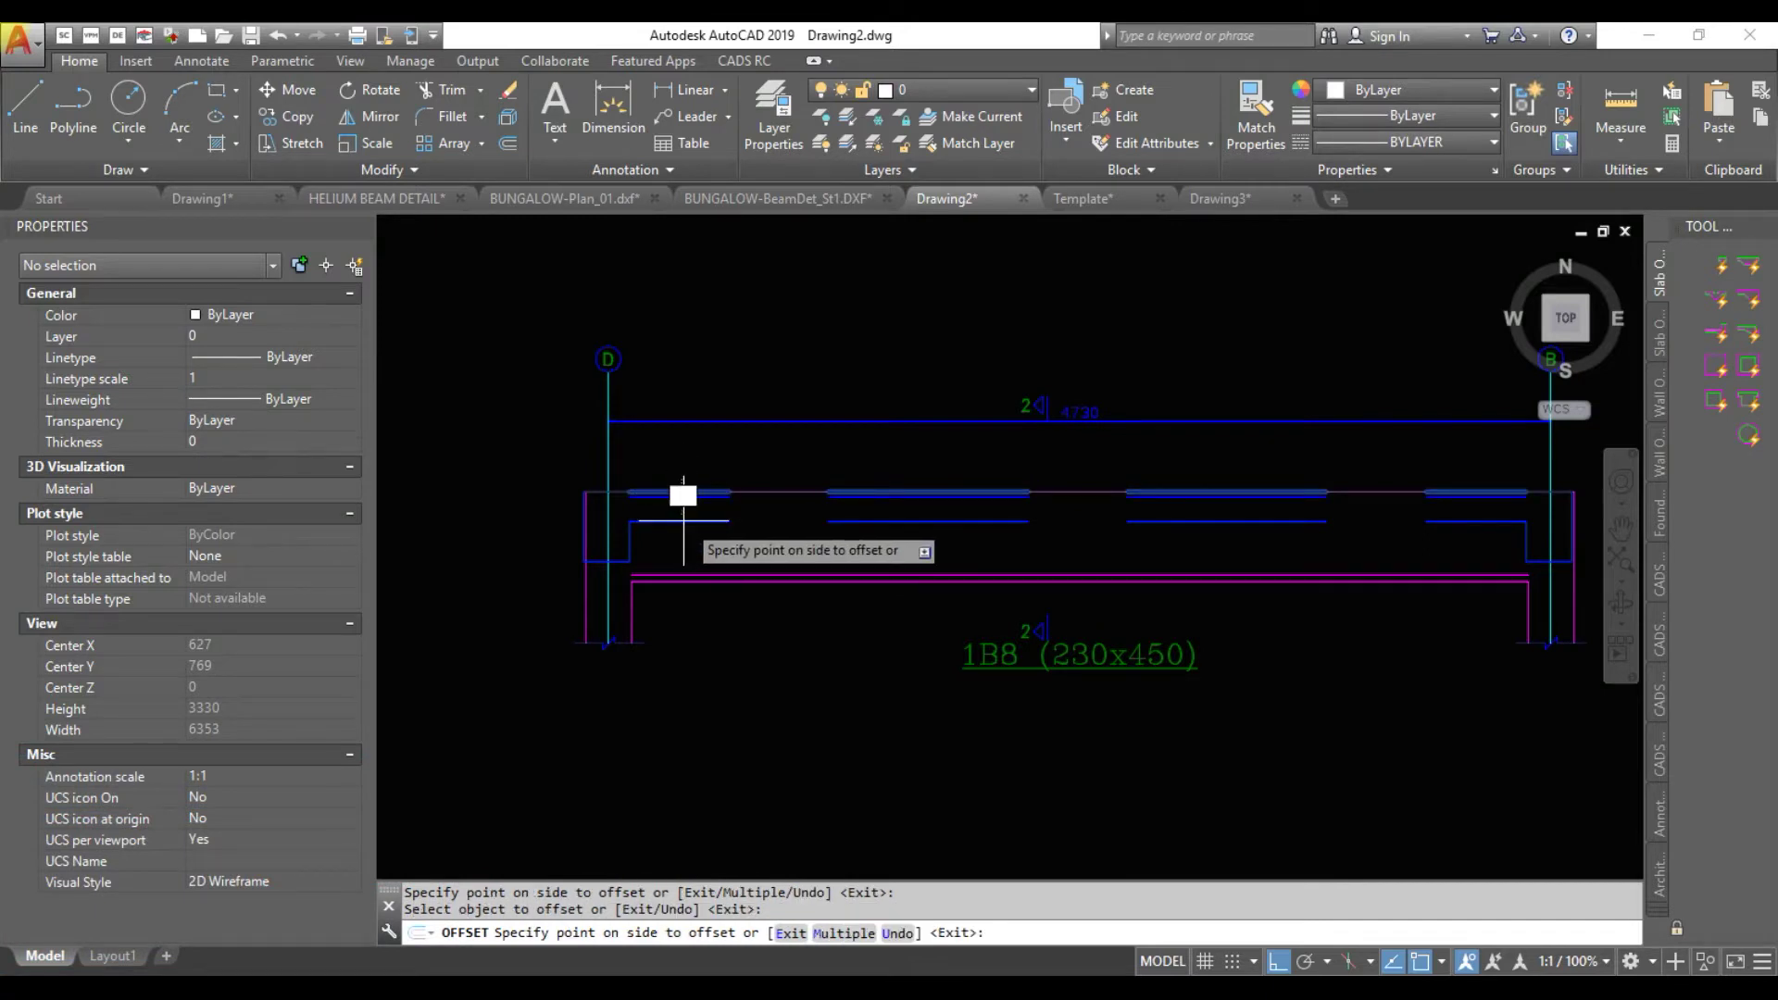
pyautogui.click(616, 508)
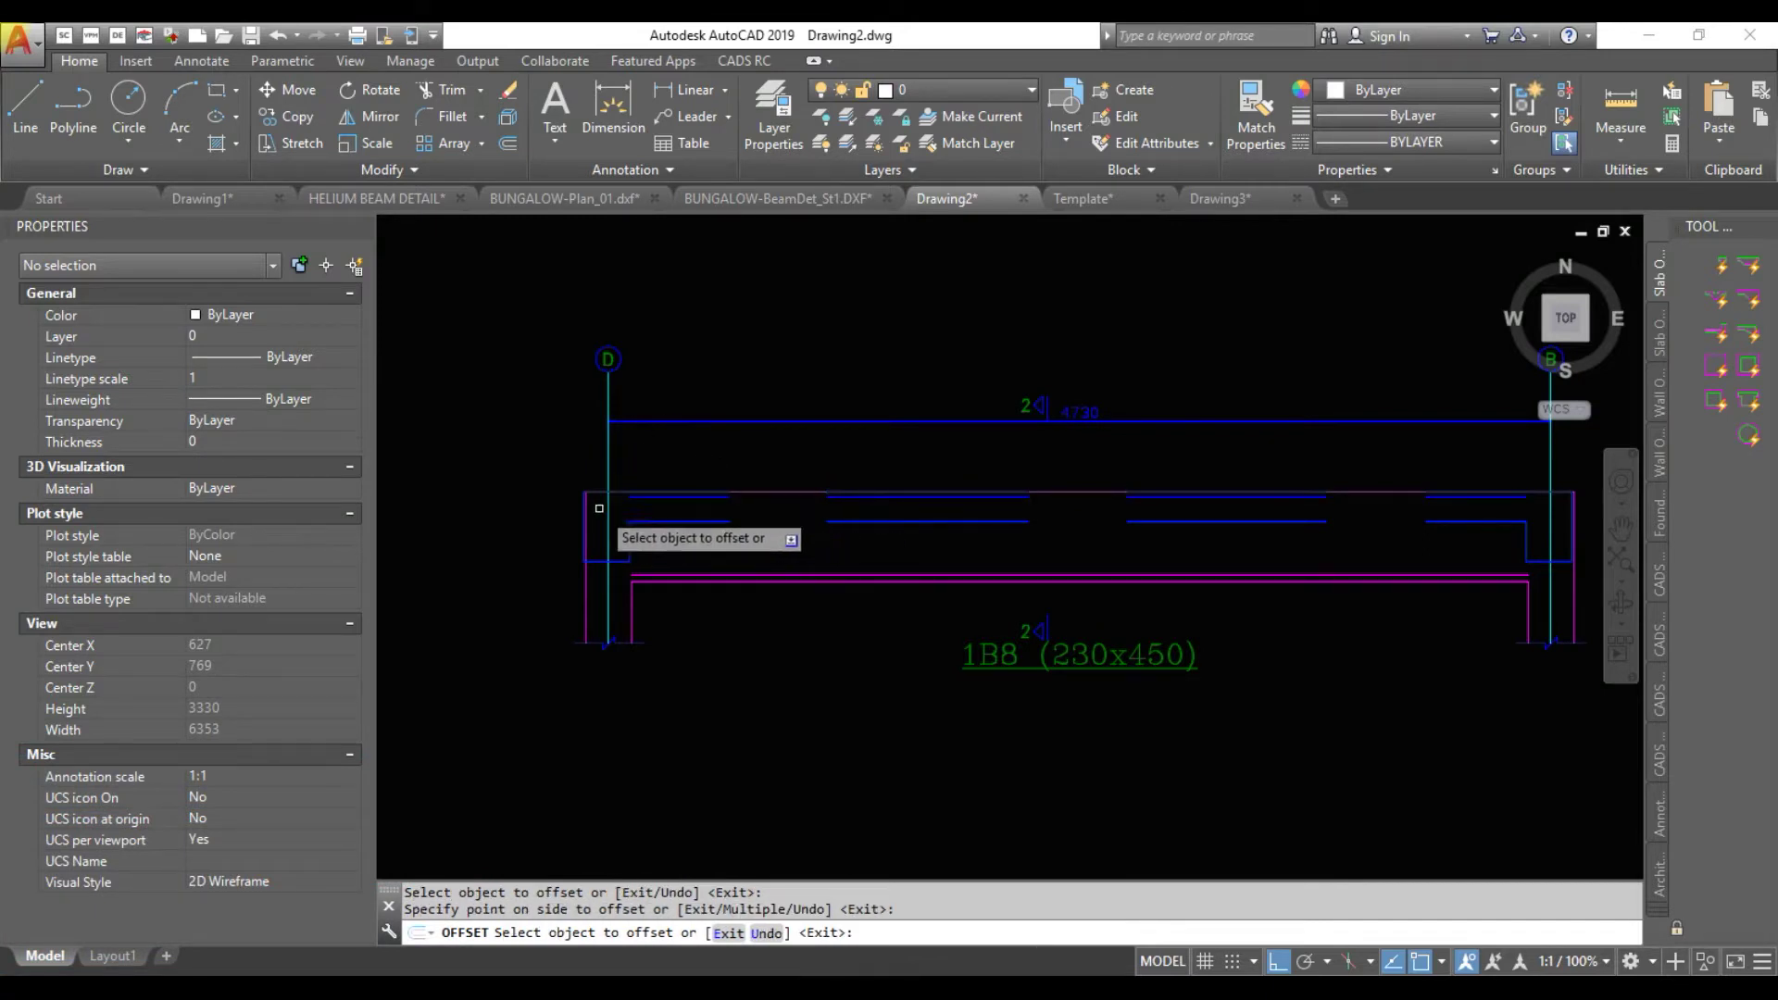
pyautogui.scroll(5, 599, 508)
pyautogui.click(606, 437)
pyautogui.click(593, 501)
pyautogui.scroll(-3, 593, 501)
pyautogui.scroll(-3, 592, 501)
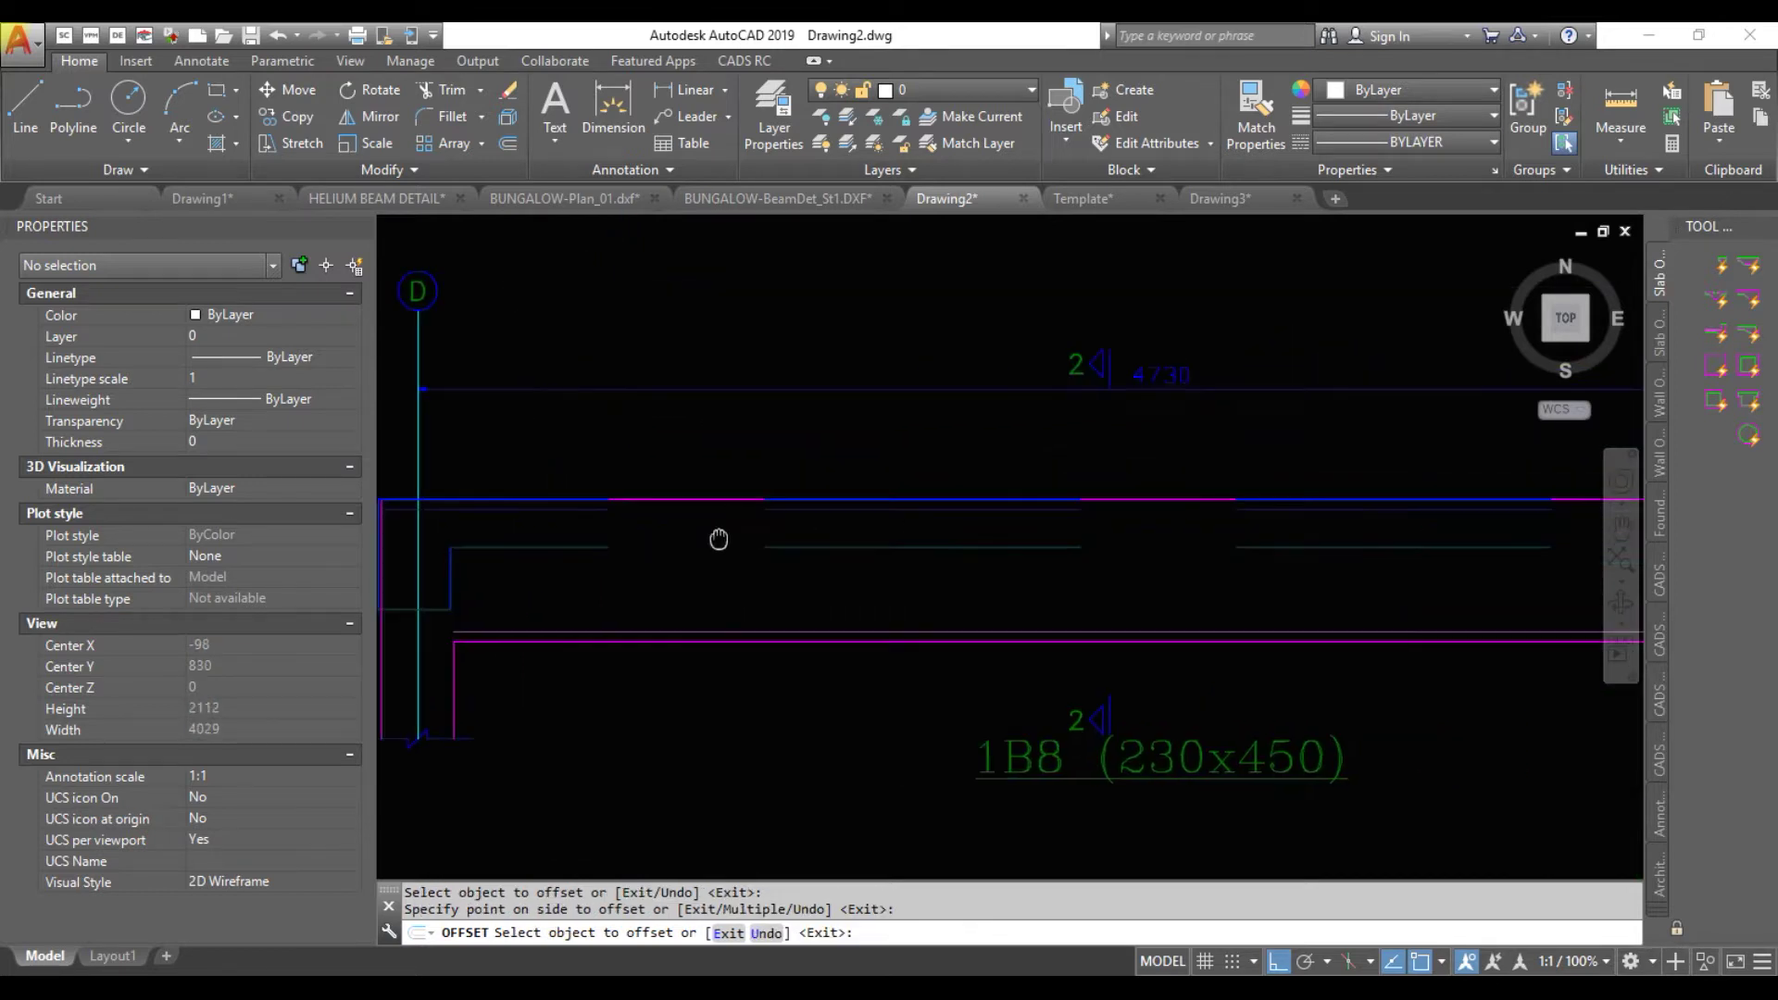
pyautogui.scroll(2, 1352, 511)
pyautogui.scroll(-3, 1352, 510)
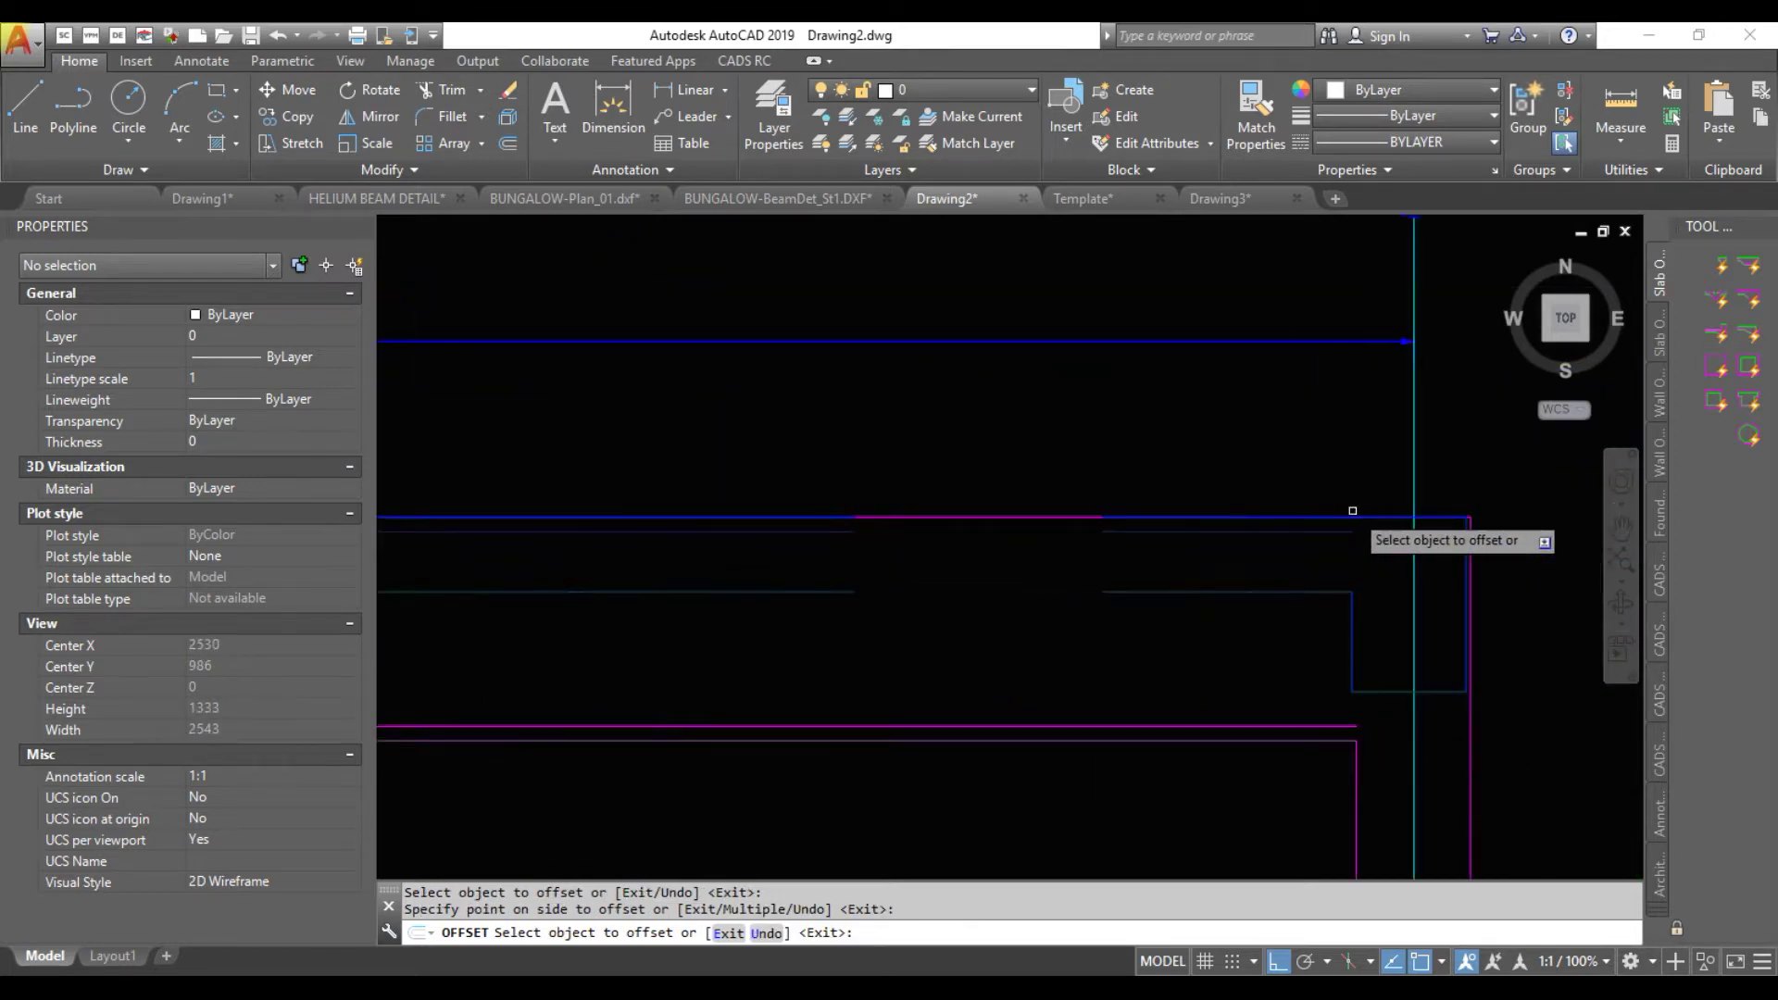
# Offset the outer vertical edge of the grid D column inward, specifying 25 for the side to offset
pyautogui.scroll(5, 477, 600)
pyautogui.moveTo(477, 599); pyautogui.dragTo(813, 593, button='middle')
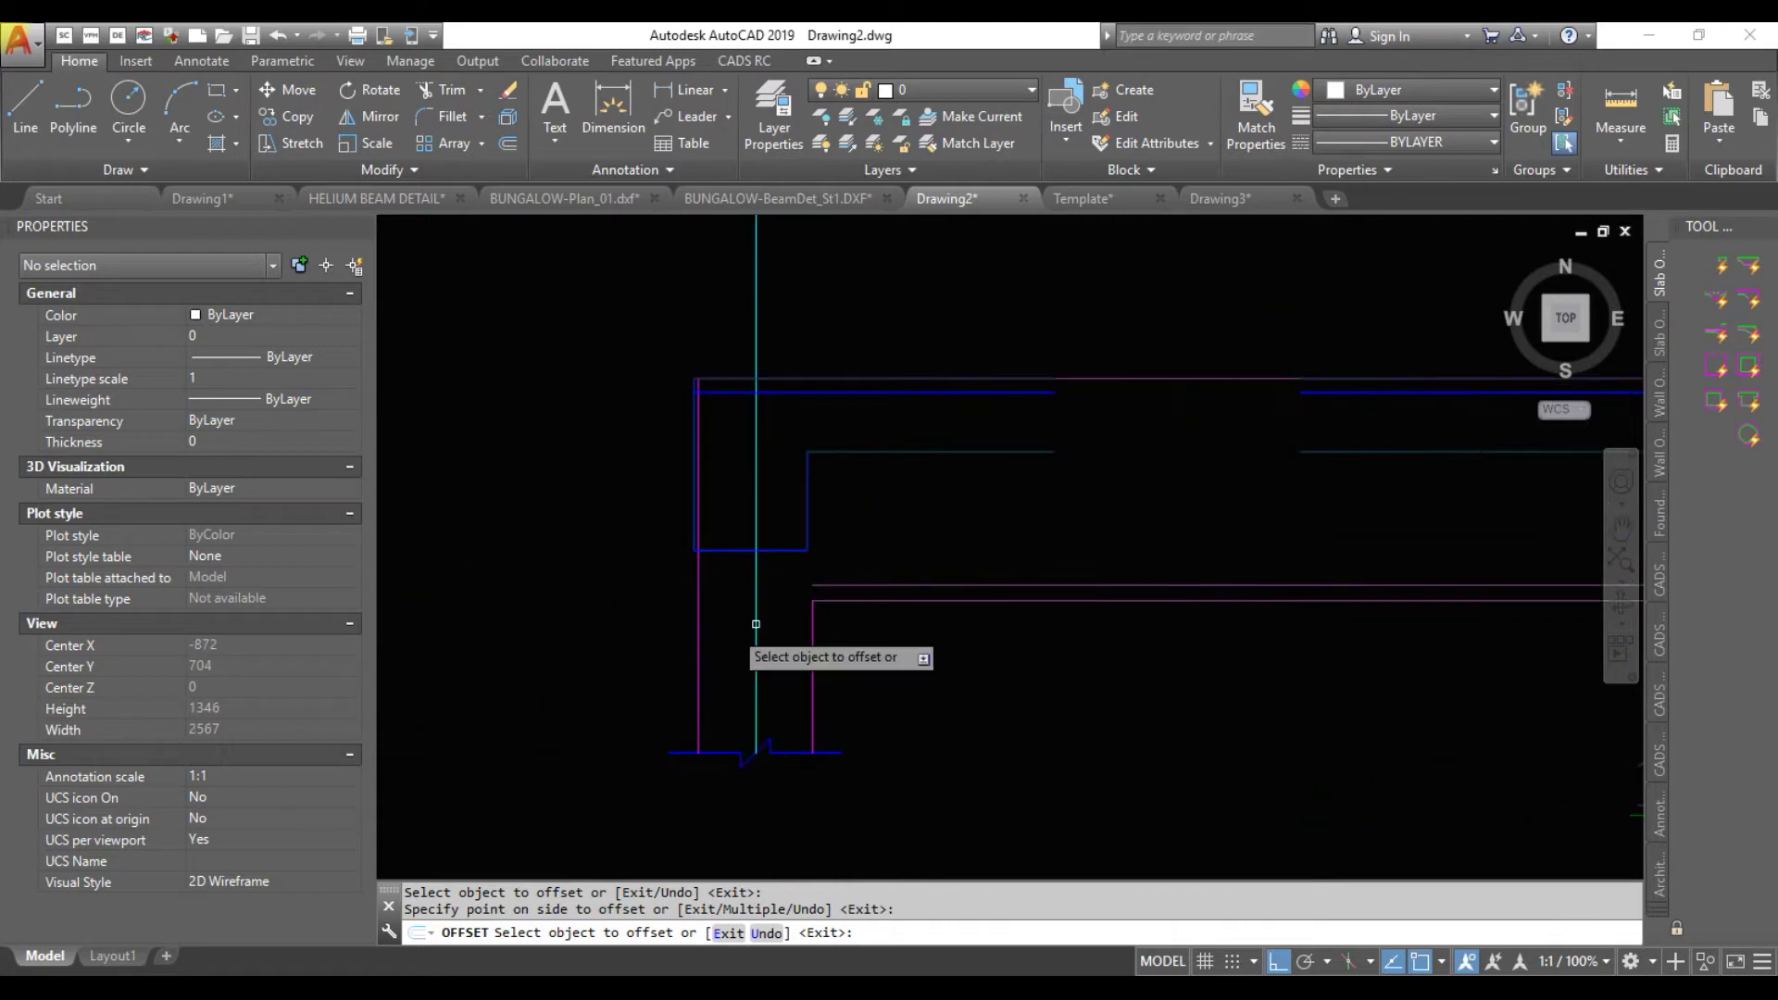
pyautogui.click(700, 633)
pyautogui.write('25')
pyautogui.press('Return')
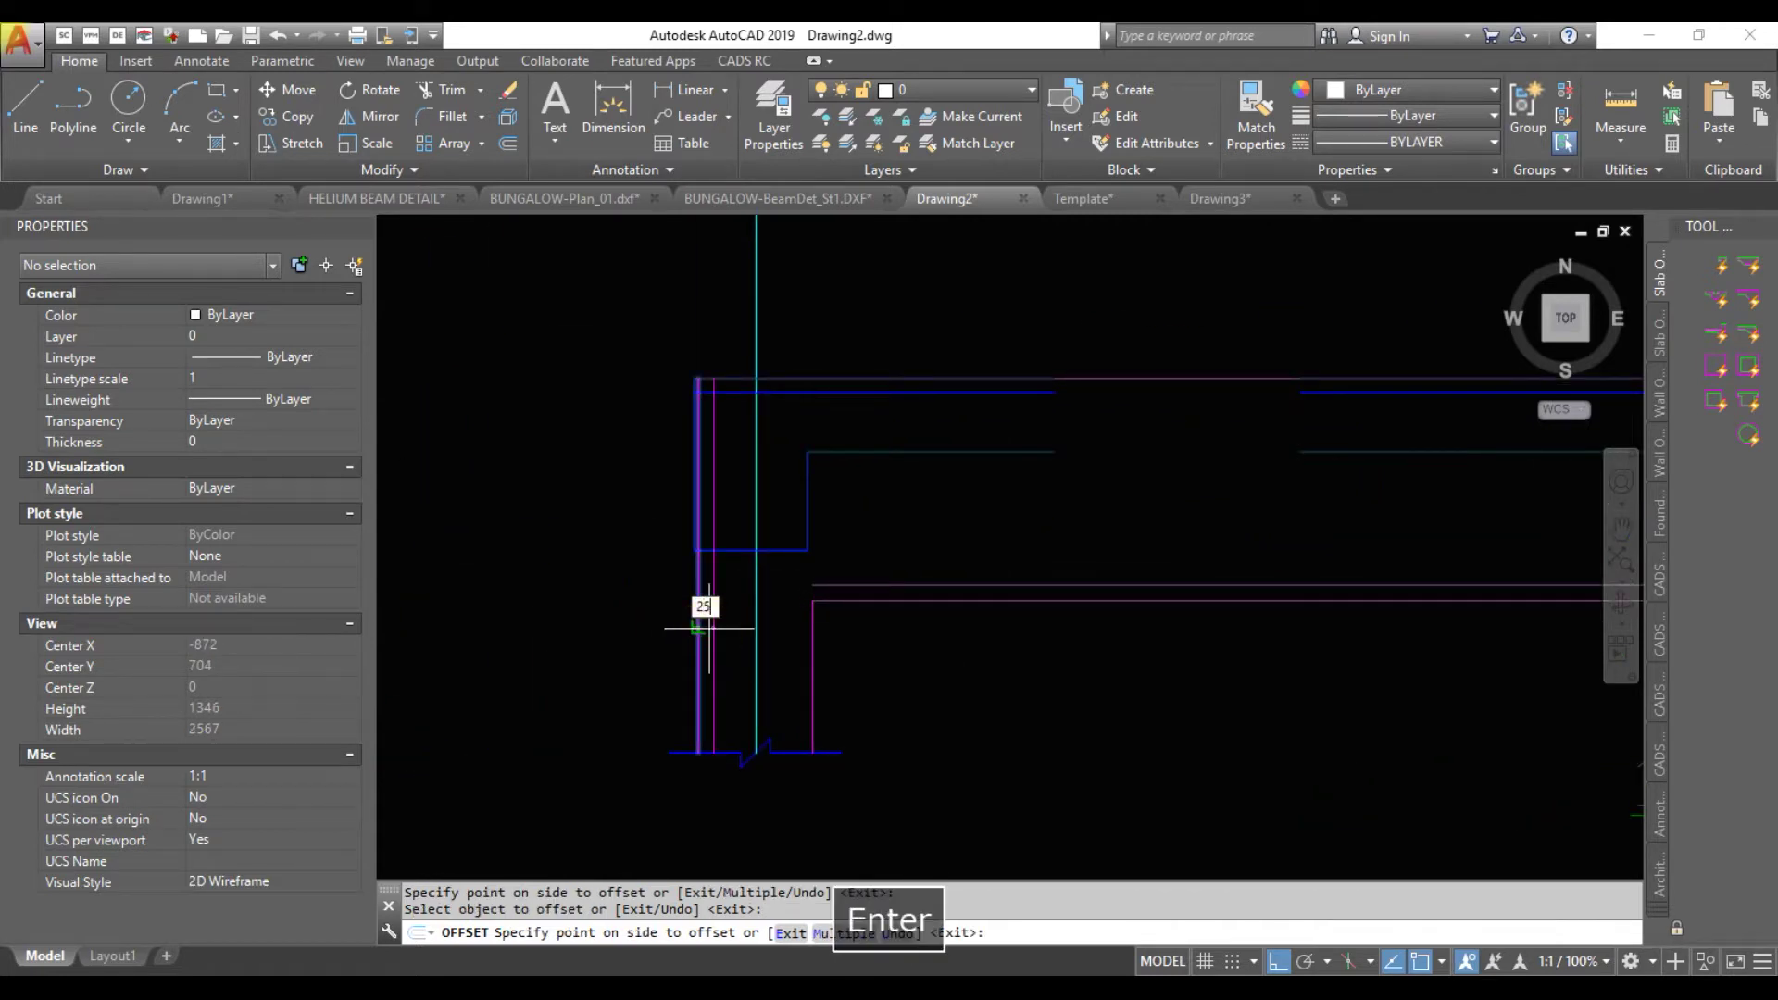
# Offset the outer vertical edge of the grid B column inward and end the Offset command
pyautogui.scroll(-4, 620, 707)
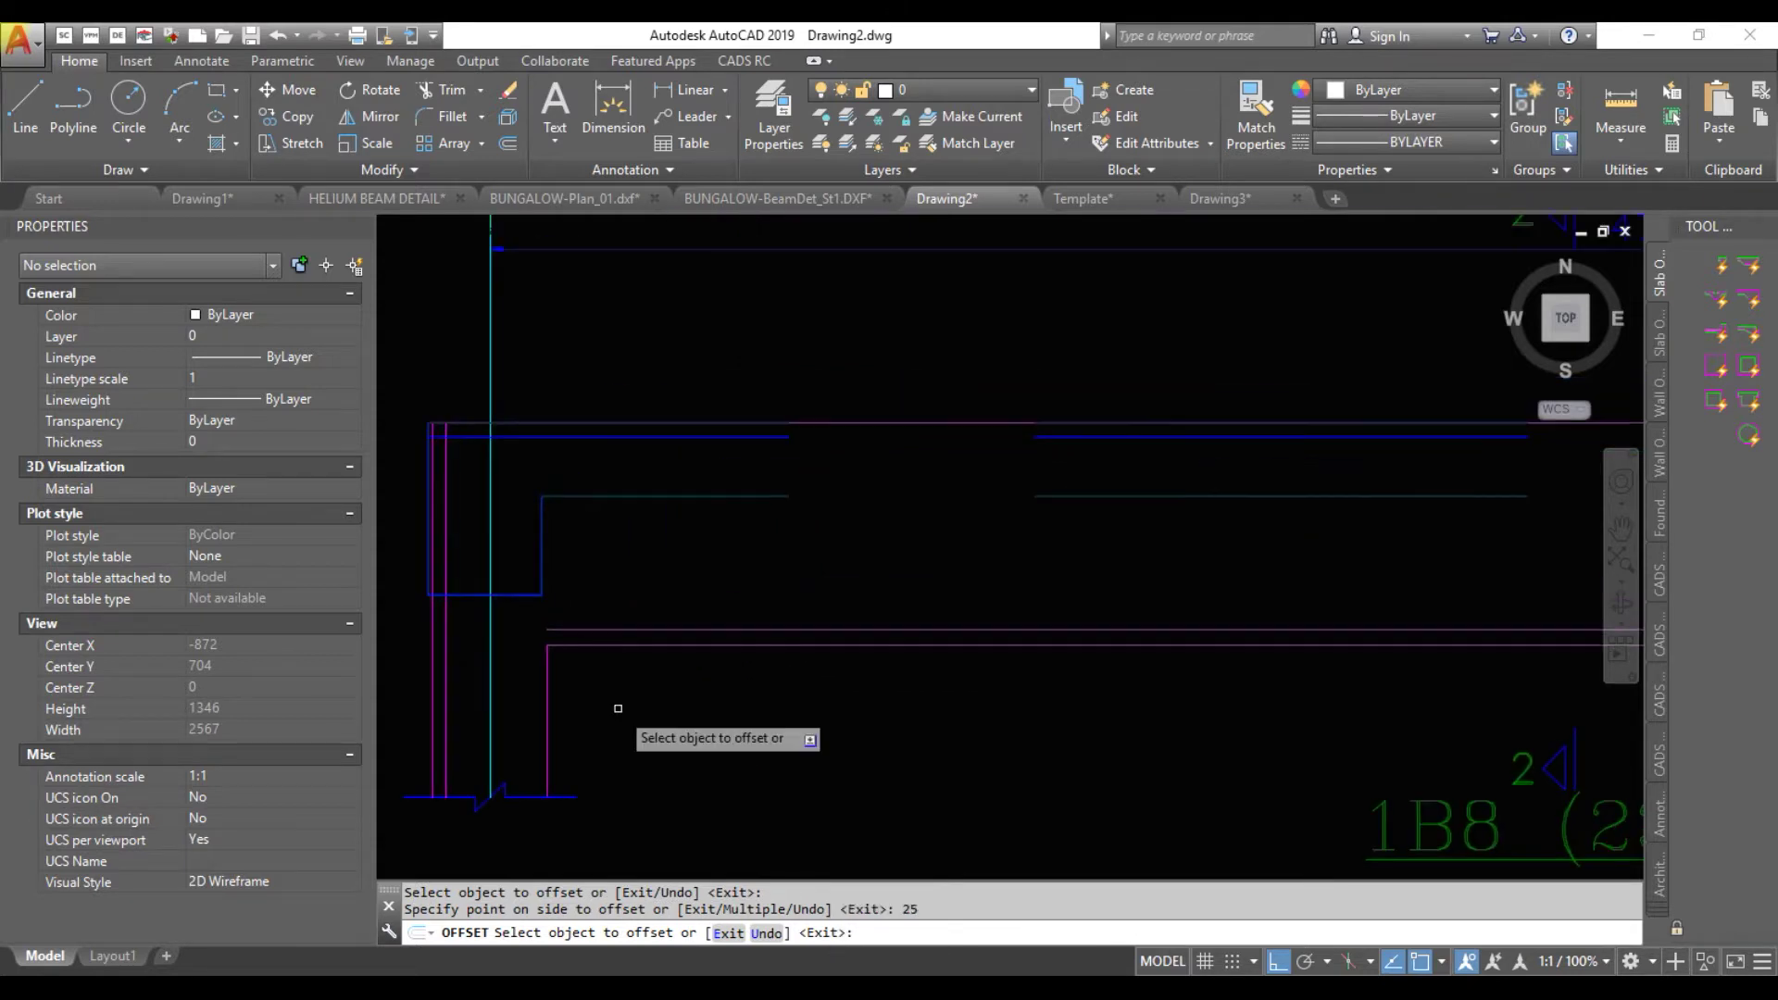
pyautogui.scroll(4, 1545, 679)
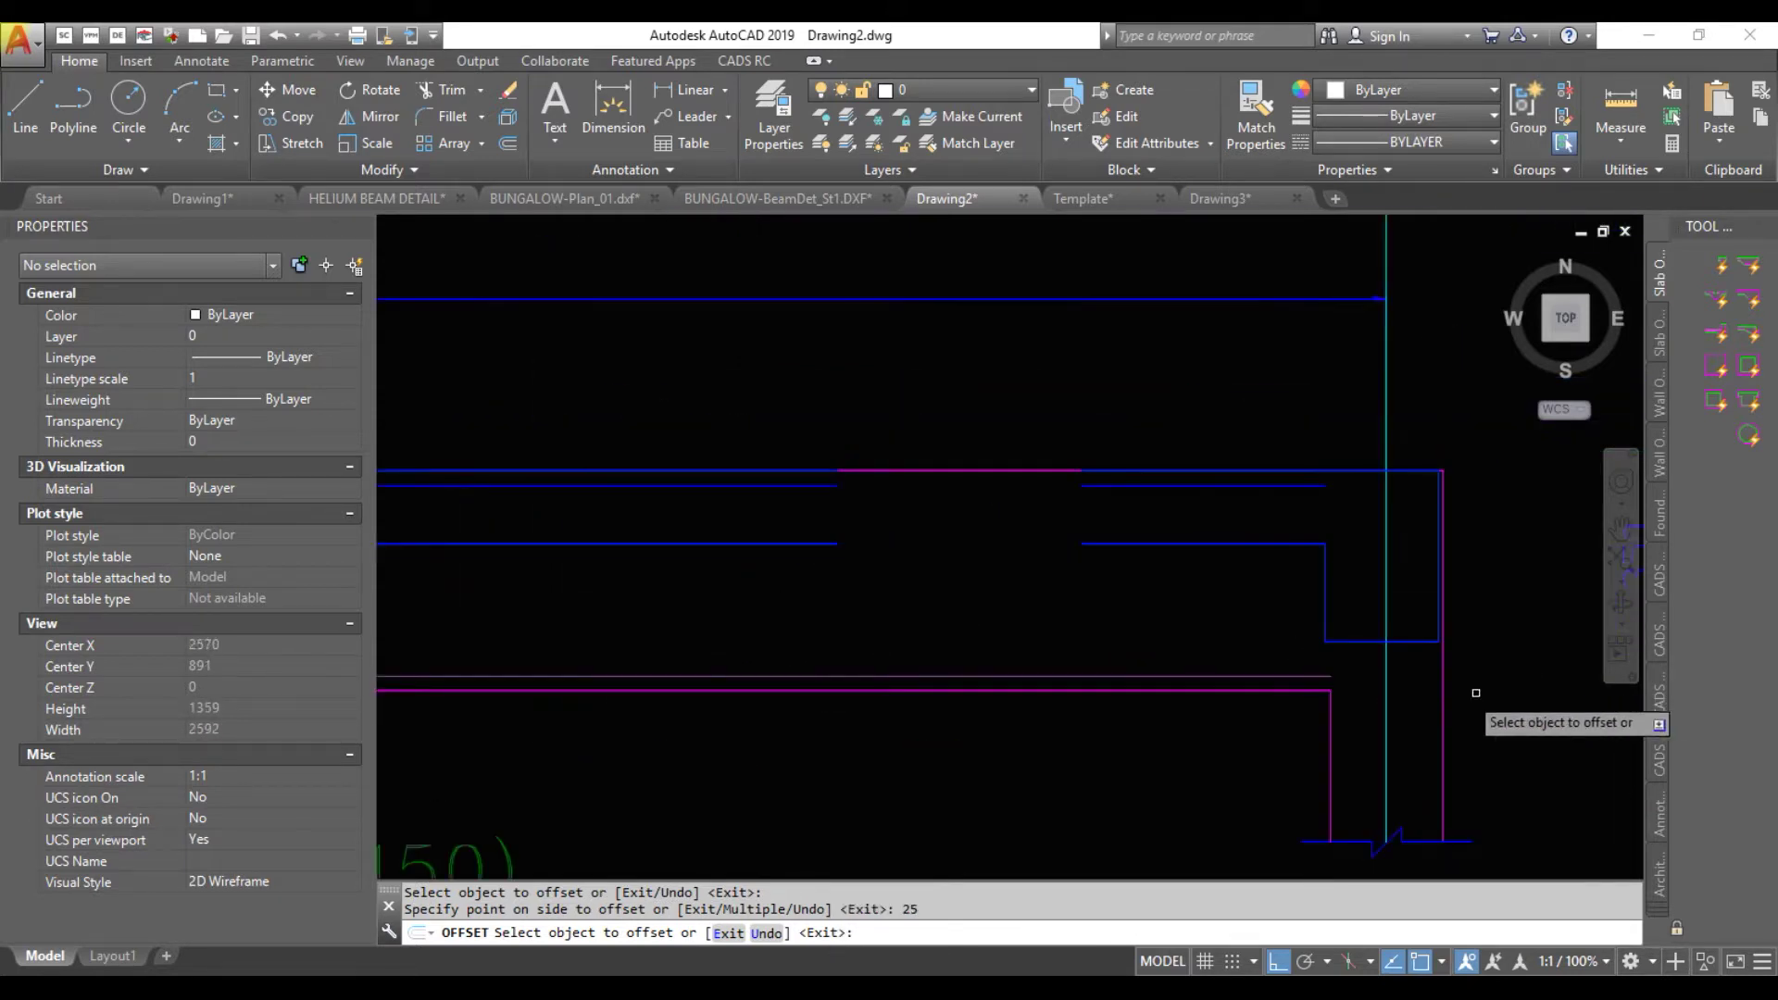
pyautogui.click(1440, 660)
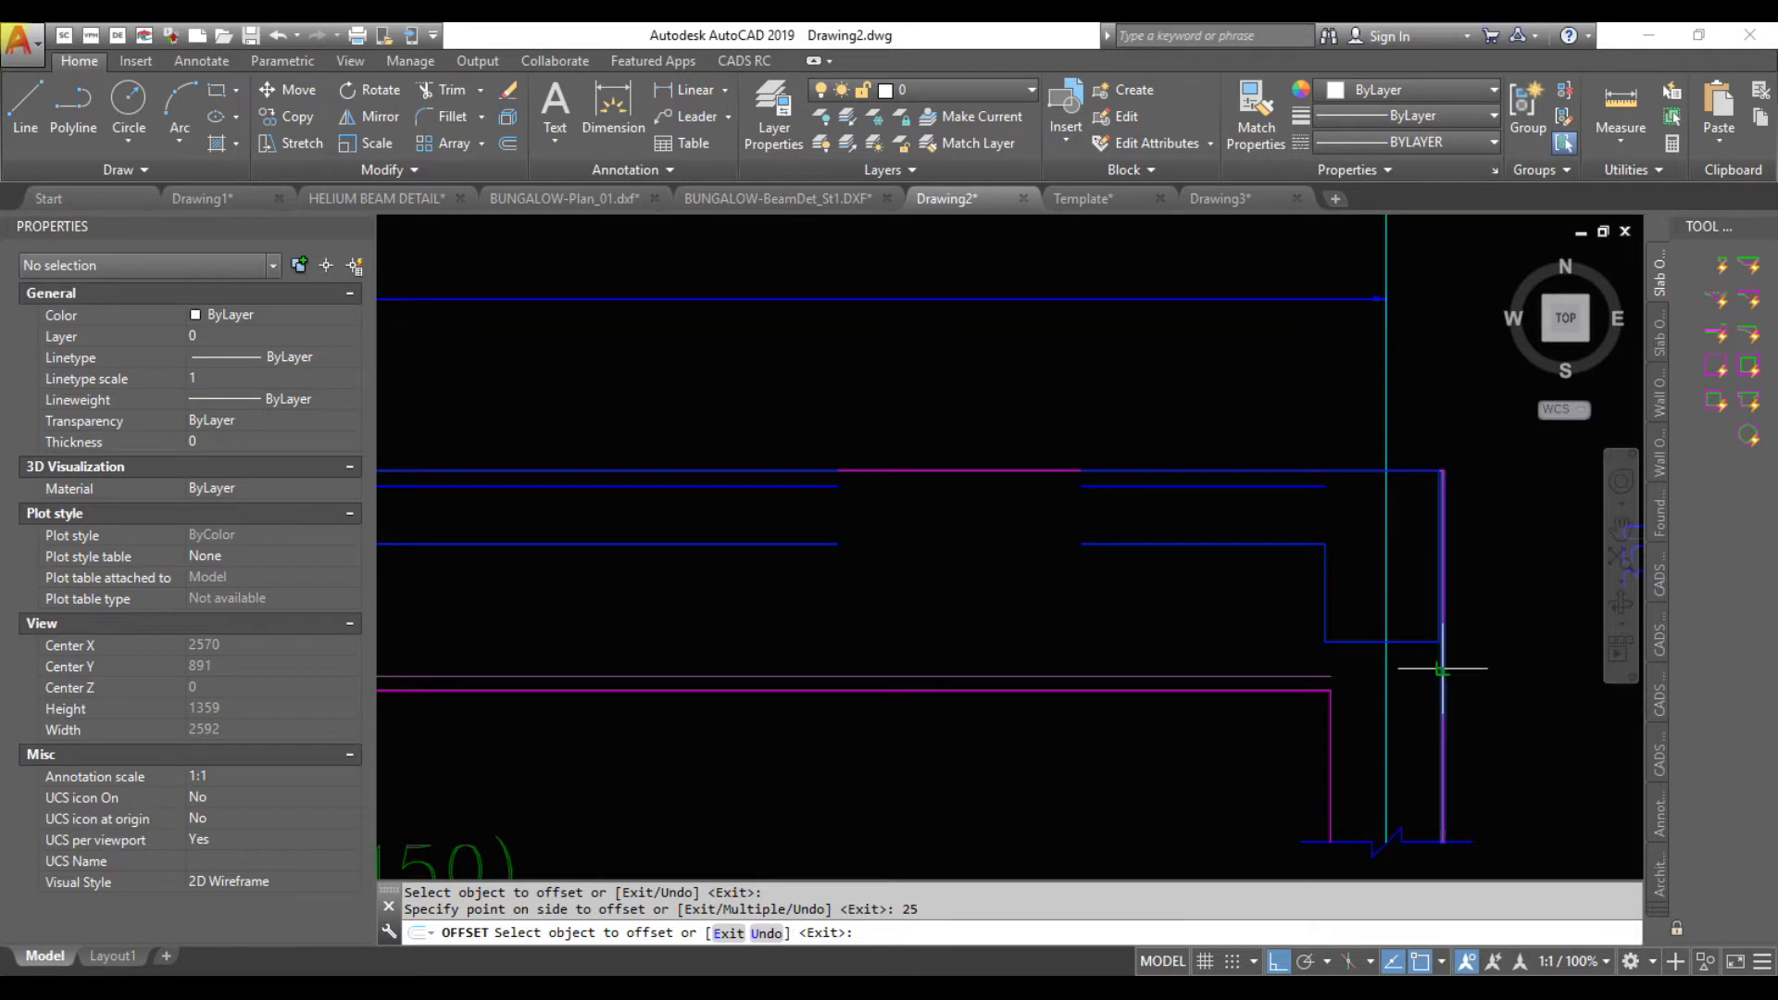
pyautogui.press('Return')
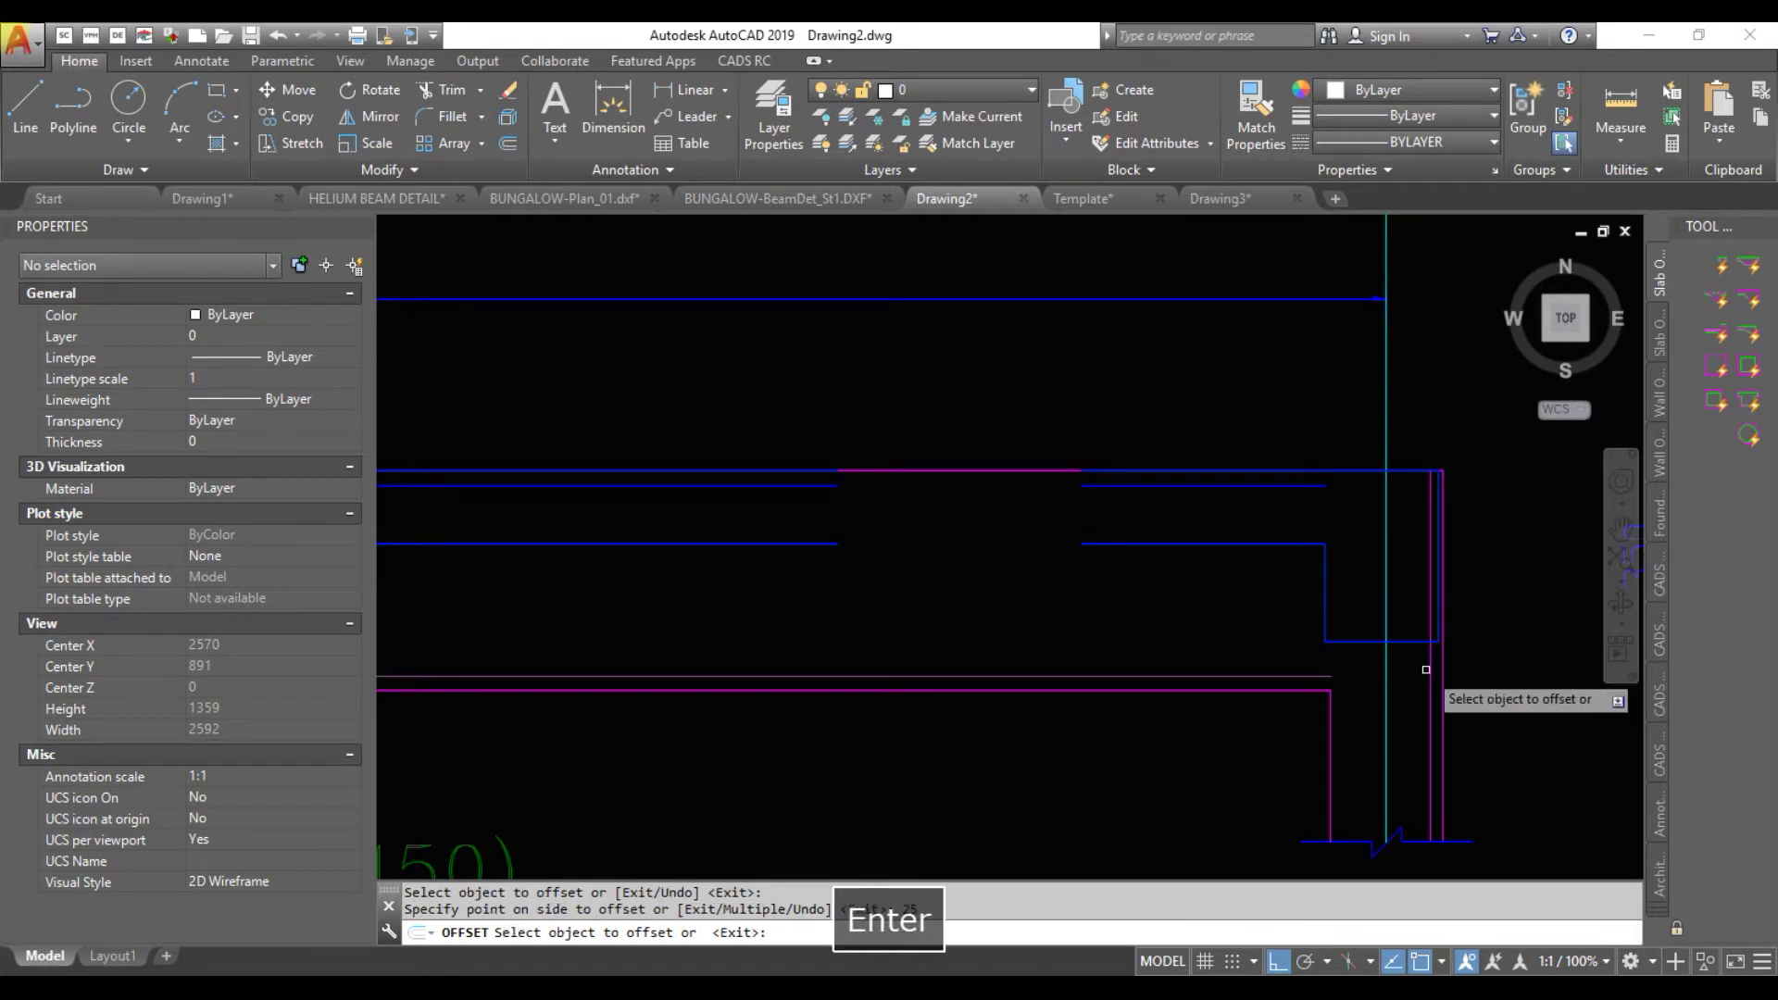
pyautogui.scroll(-2, 1254, 709)
pyautogui.scroll(-2, 1072, 667)
pyautogui.press('Escape')
pyautogui.press('Escape')
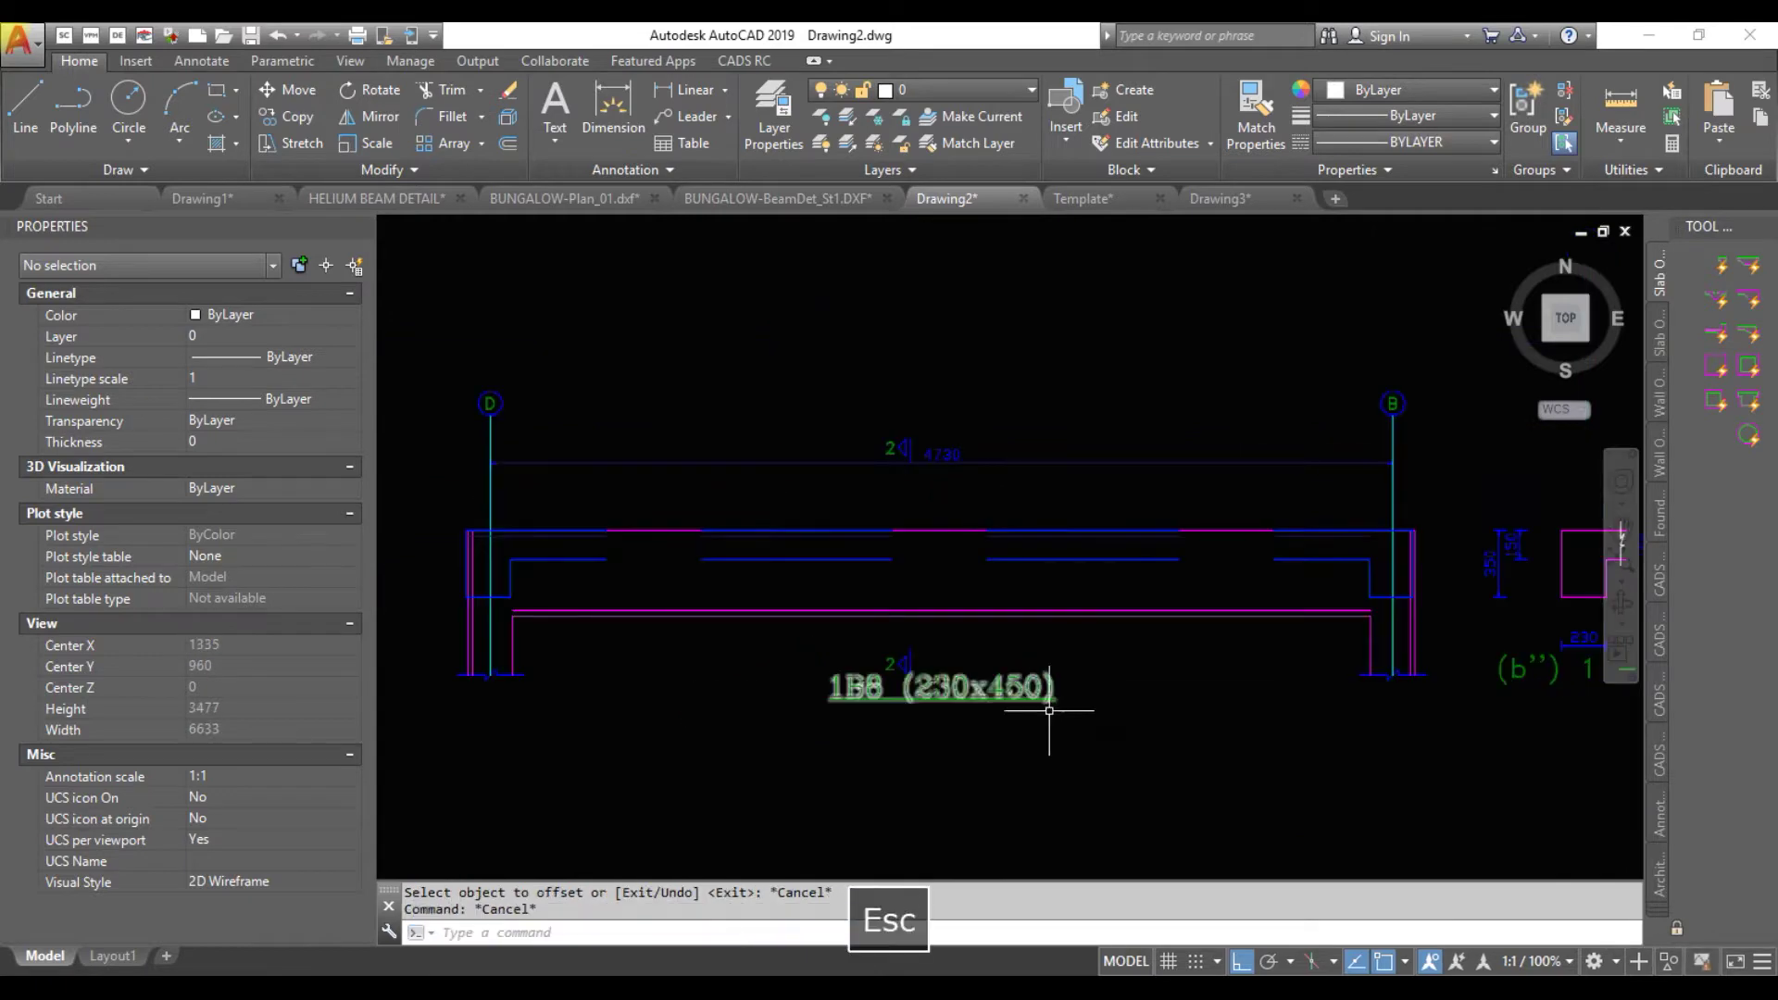
# Start drawing a reinforcement bar with CADS RC and define a member titled BEAM for it
pyautogui.click(744, 61)
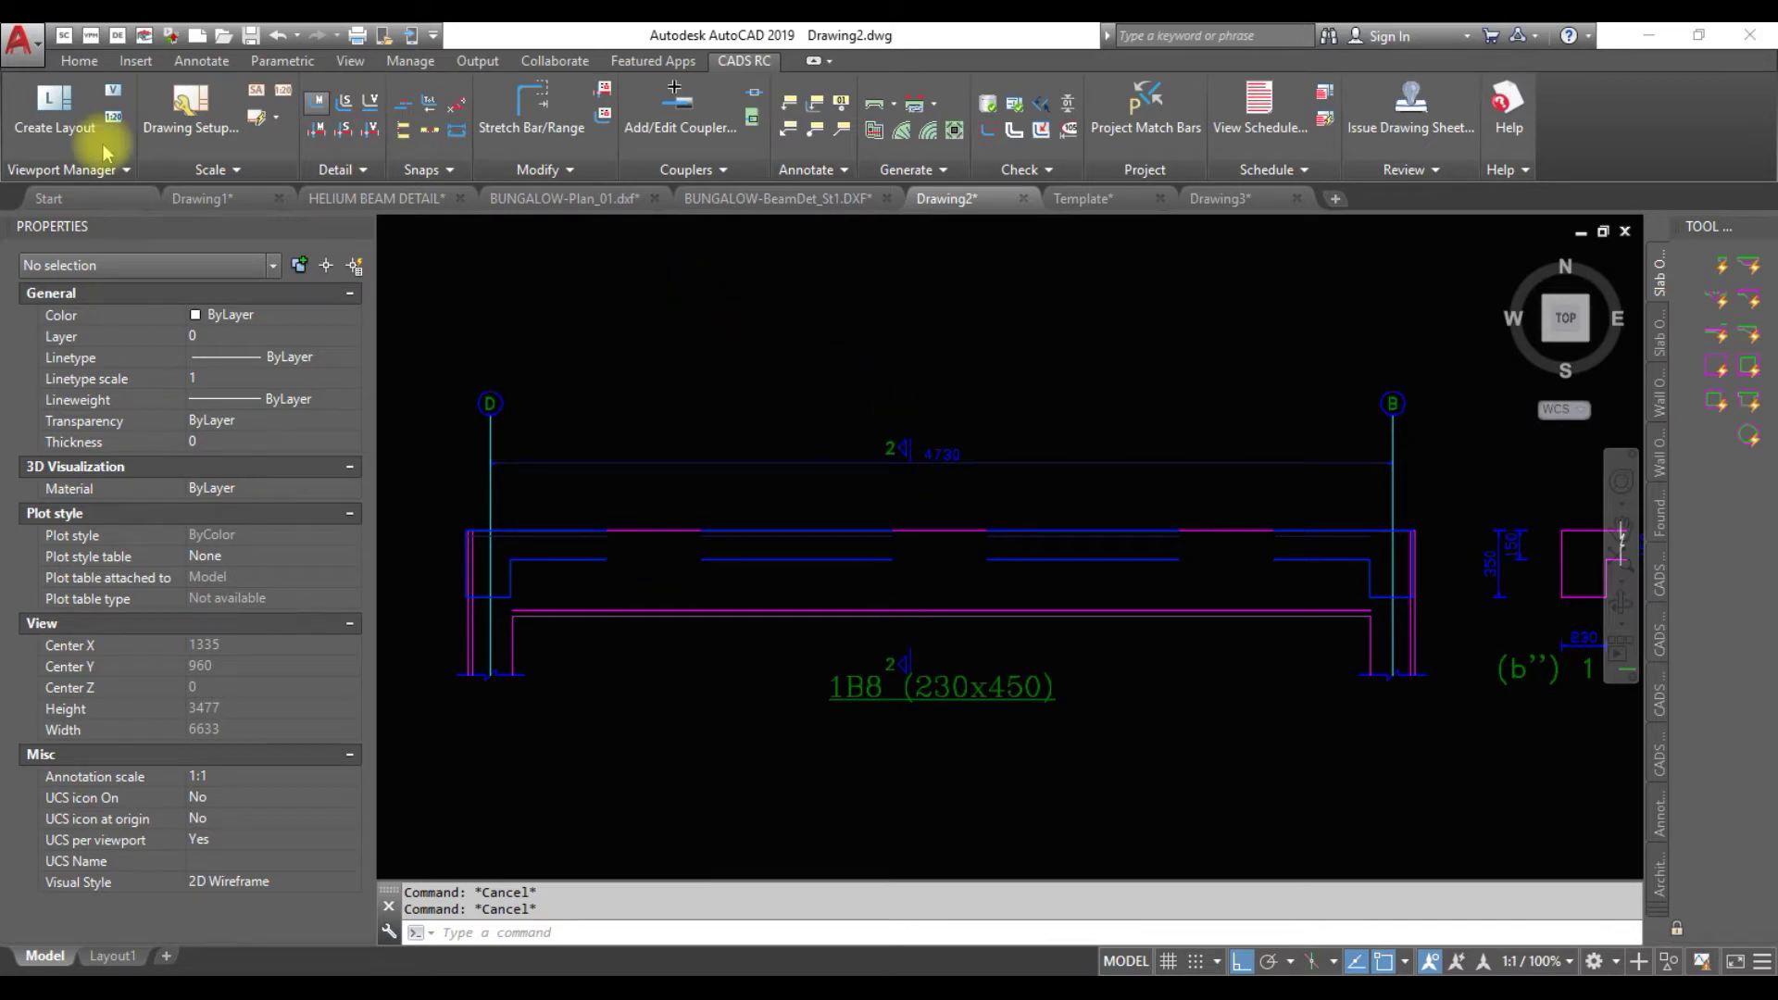
pyautogui.doubleClick(1026, 714)
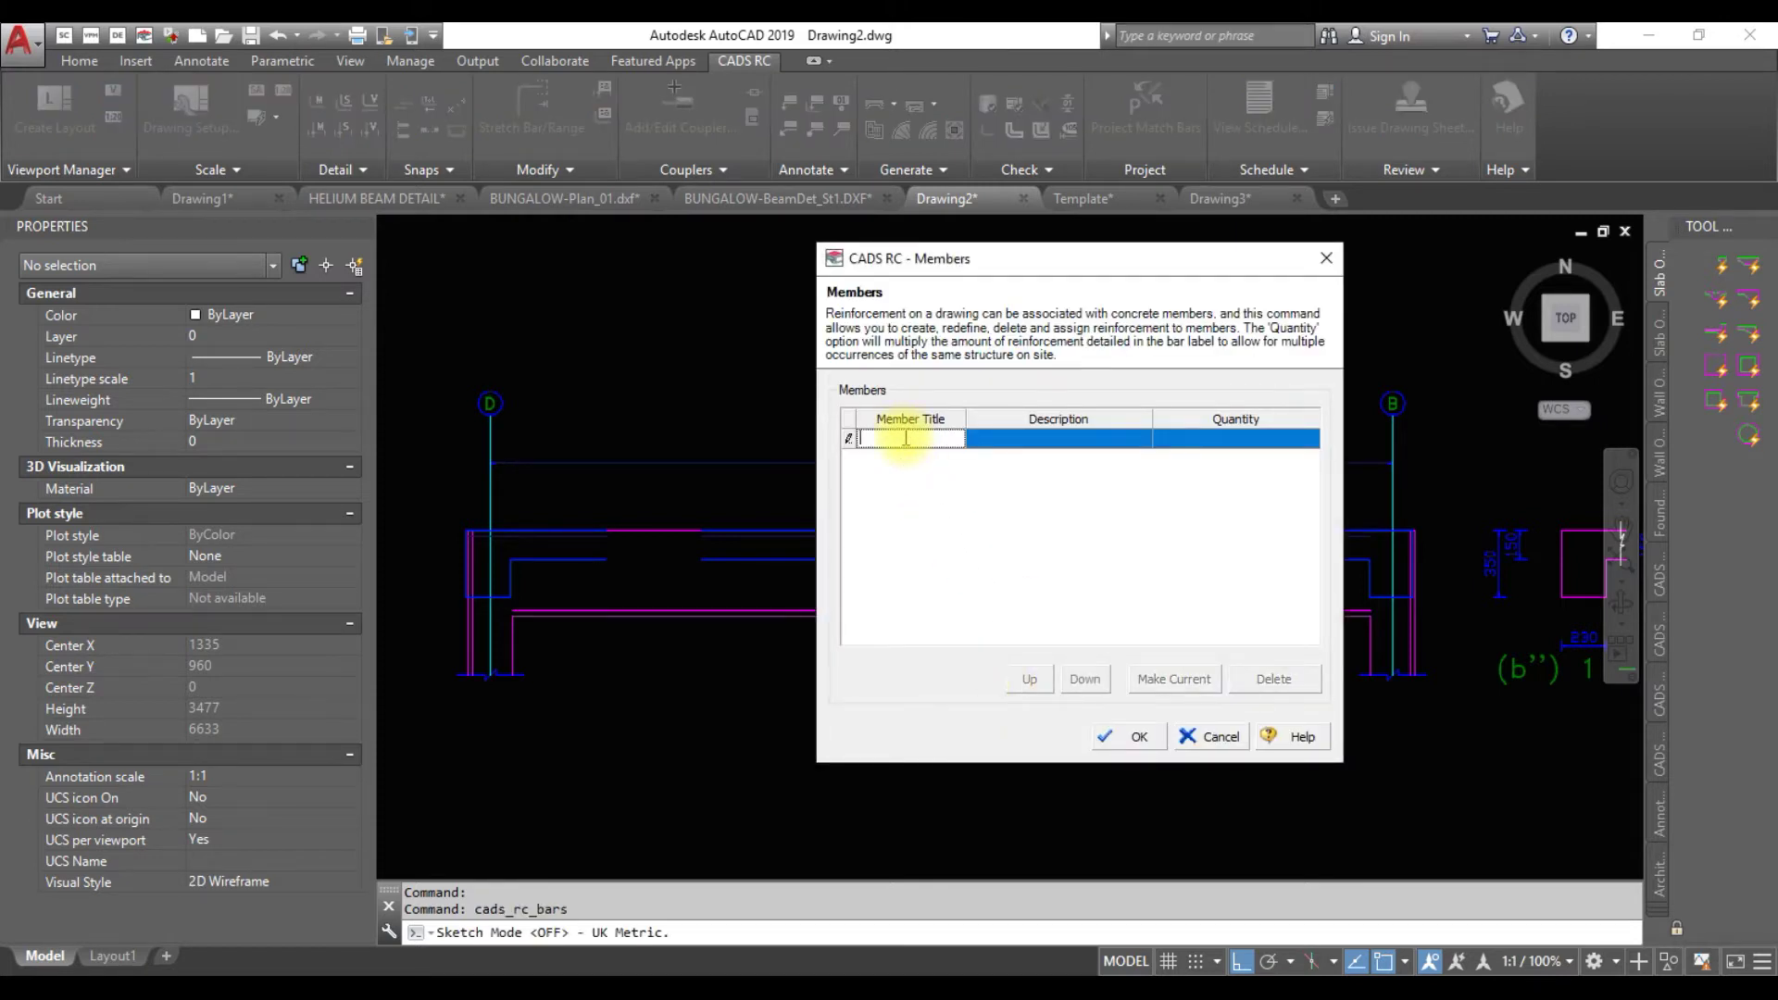
pyautogui.write('BEAM')
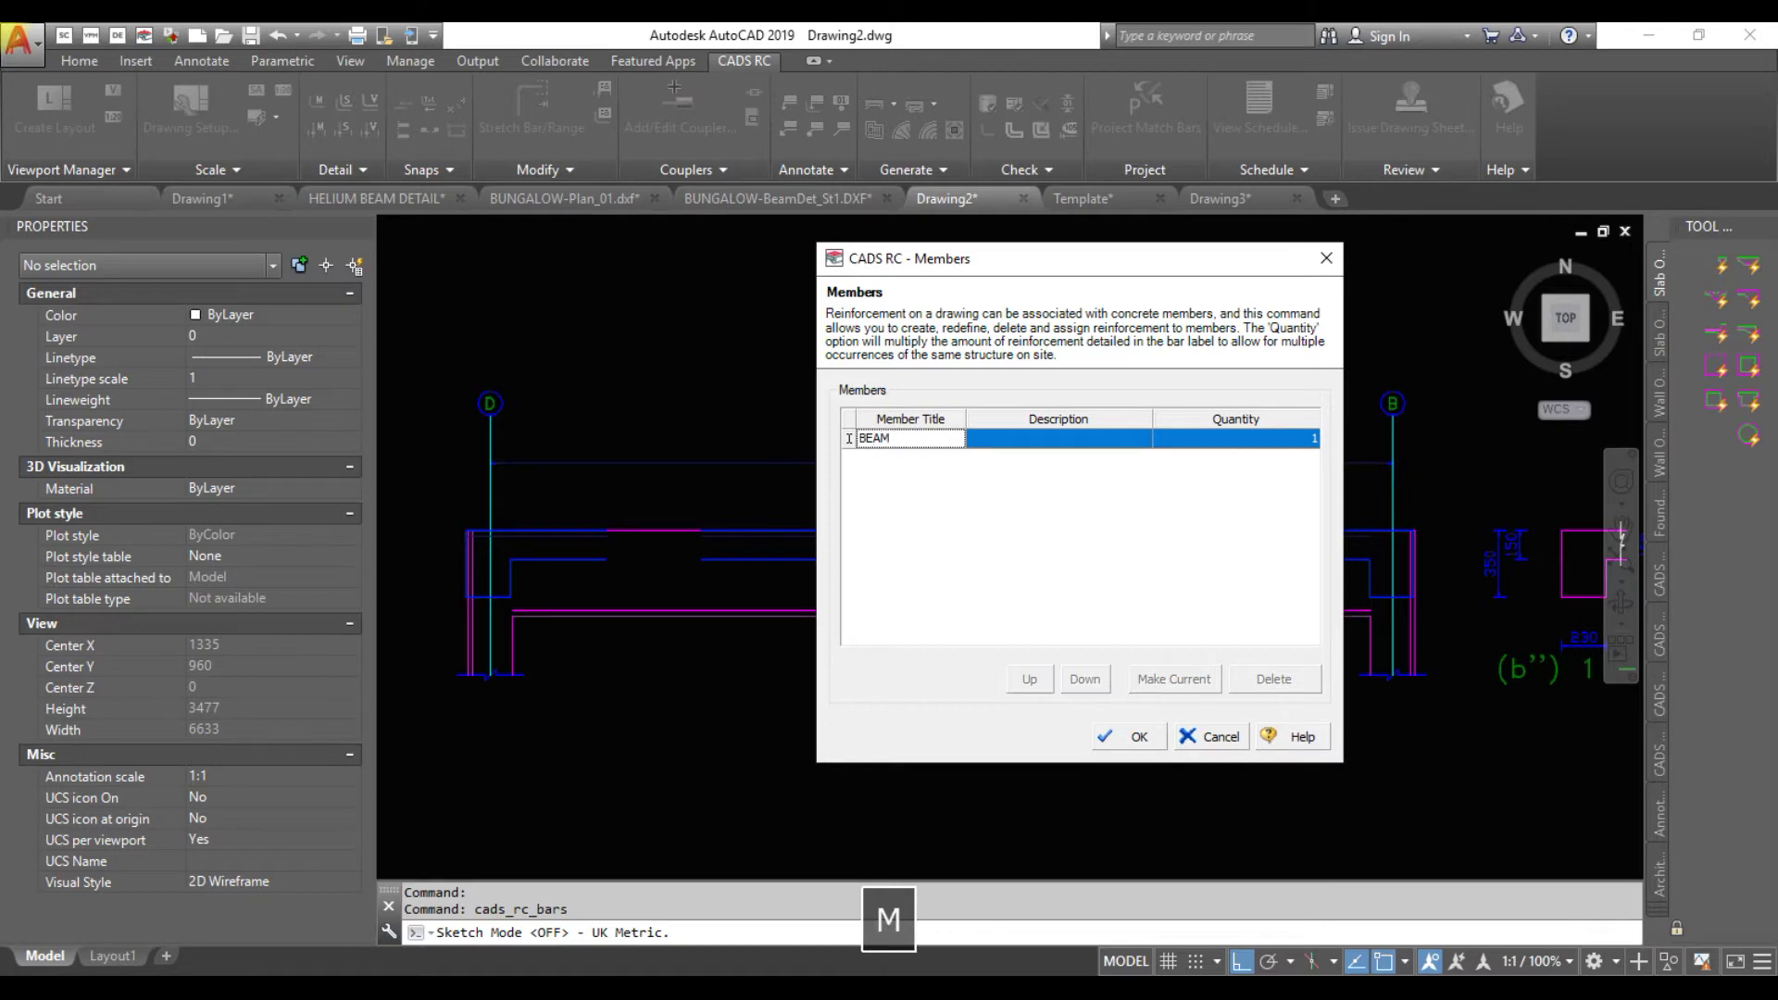
pyautogui.click(1116, 744)
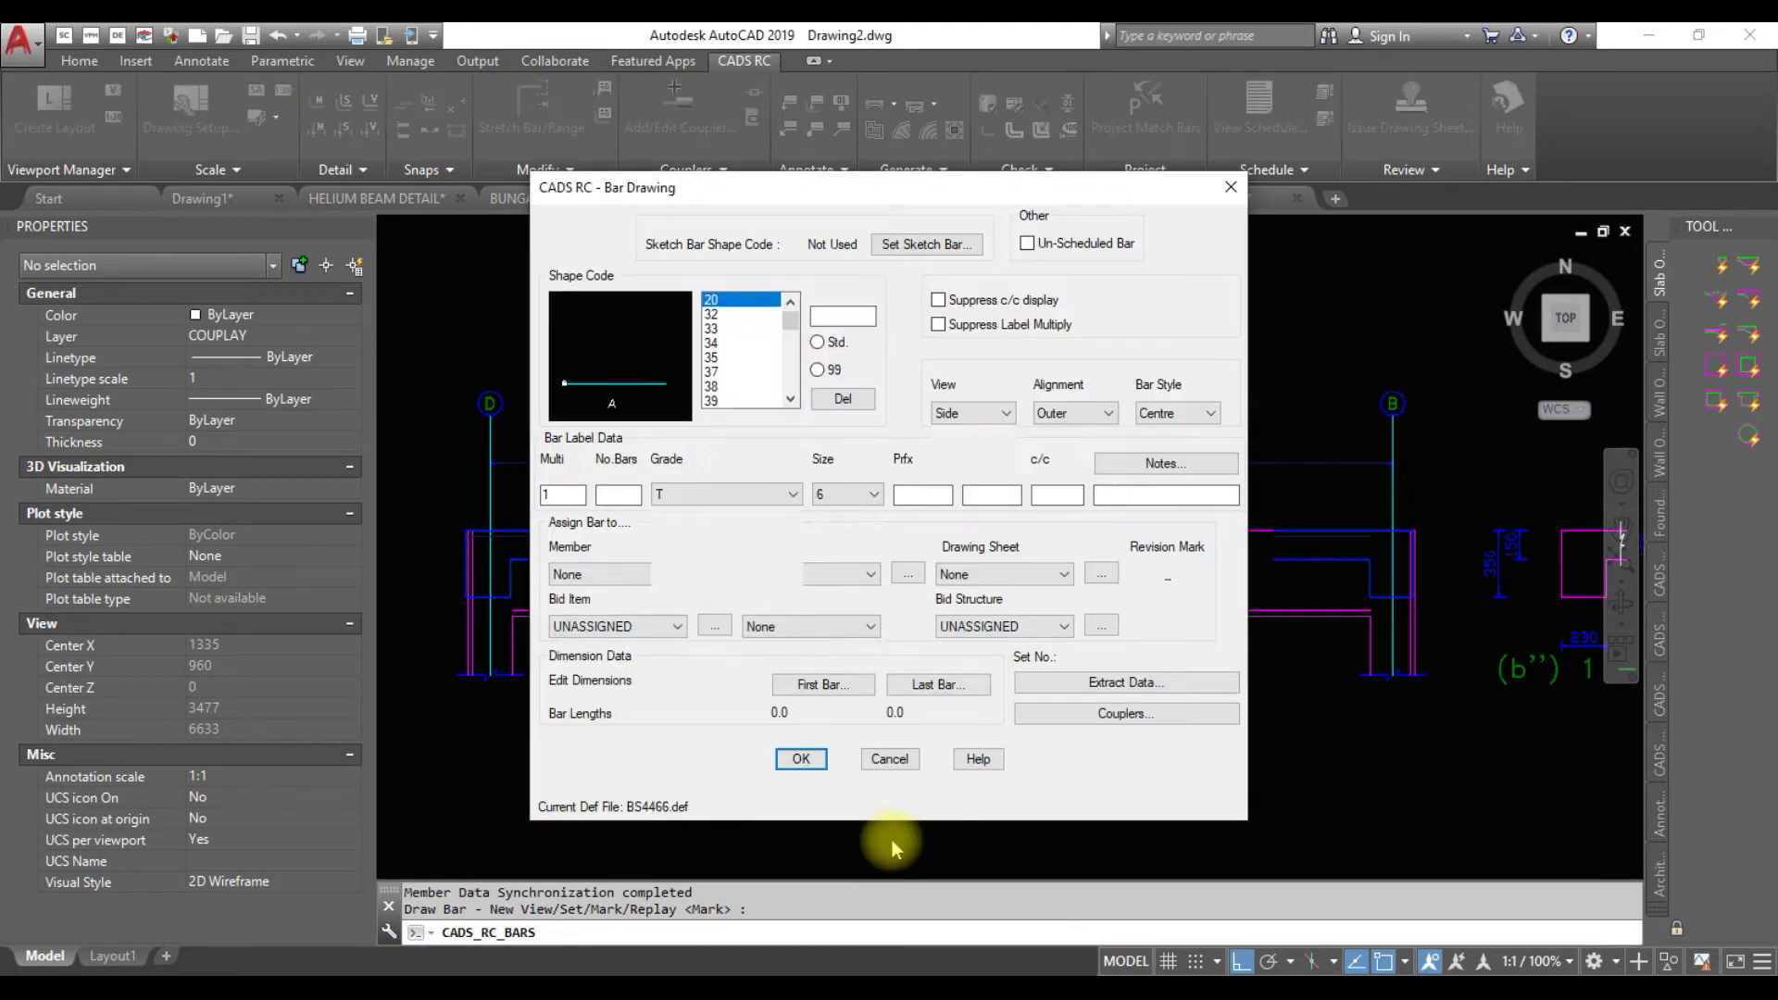
# Look through the bar shape codes and choose shape code 38, the U-bar
pyautogui.moveTo(719, 366)
pyautogui.mouseDown()
pyautogui.moveTo(711, 407)
pyautogui.moveTo(717, 372)
pyautogui.mouseUp()
pyautogui.press('Down')
pyautogui.press('Down')
pyautogui.press('Down')
pyautogui.press('Down')
pyautogui.press('Down')
pyautogui.press('Down')
pyautogui.press('Down')
pyautogui.press('Down')
pyautogui.press('Down')
pyautogui.press('Down')
pyautogui.press('Down')
pyautogui.press('Down')
pyautogui.press('Down')
pyautogui.press('Down')
pyautogui.press('Down')
pyautogui.press('Down')
pyautogui.press('Down')
pyautogui.press('Down')
pyautogui.press('Down')
pyautogui.press('Down')
pyautogui.press('Down')
pyautogui.press('Down')
pyautogui.press('Down')
pyautogui.press('Down')
pyautogui.press('Down')
pyautogui.press('Down')
pyautogui.press('Up')
pyautogui.press('Up')
pyautogui.press('Up')
pyautogui.press('Up')
pyautogui.press('Up')
pyautogui.press('Up')
pyautogui.press('Up')
pyautogui.press('Up')
pyautogui.press('Up')
pyautogui.press('Up')
pyautogui.press('Up')
pyautogui.press('Up')
pyautogui.press('Up')
pyautogui.press('Up')
pyautogui.press('Up')
pyautogui.press('Up')
pyautogui.press('Up')
pyautogui.press('Up')
pyautogui.press('Up')
pyautogui.press('Up')
pyautogui.press('Up')
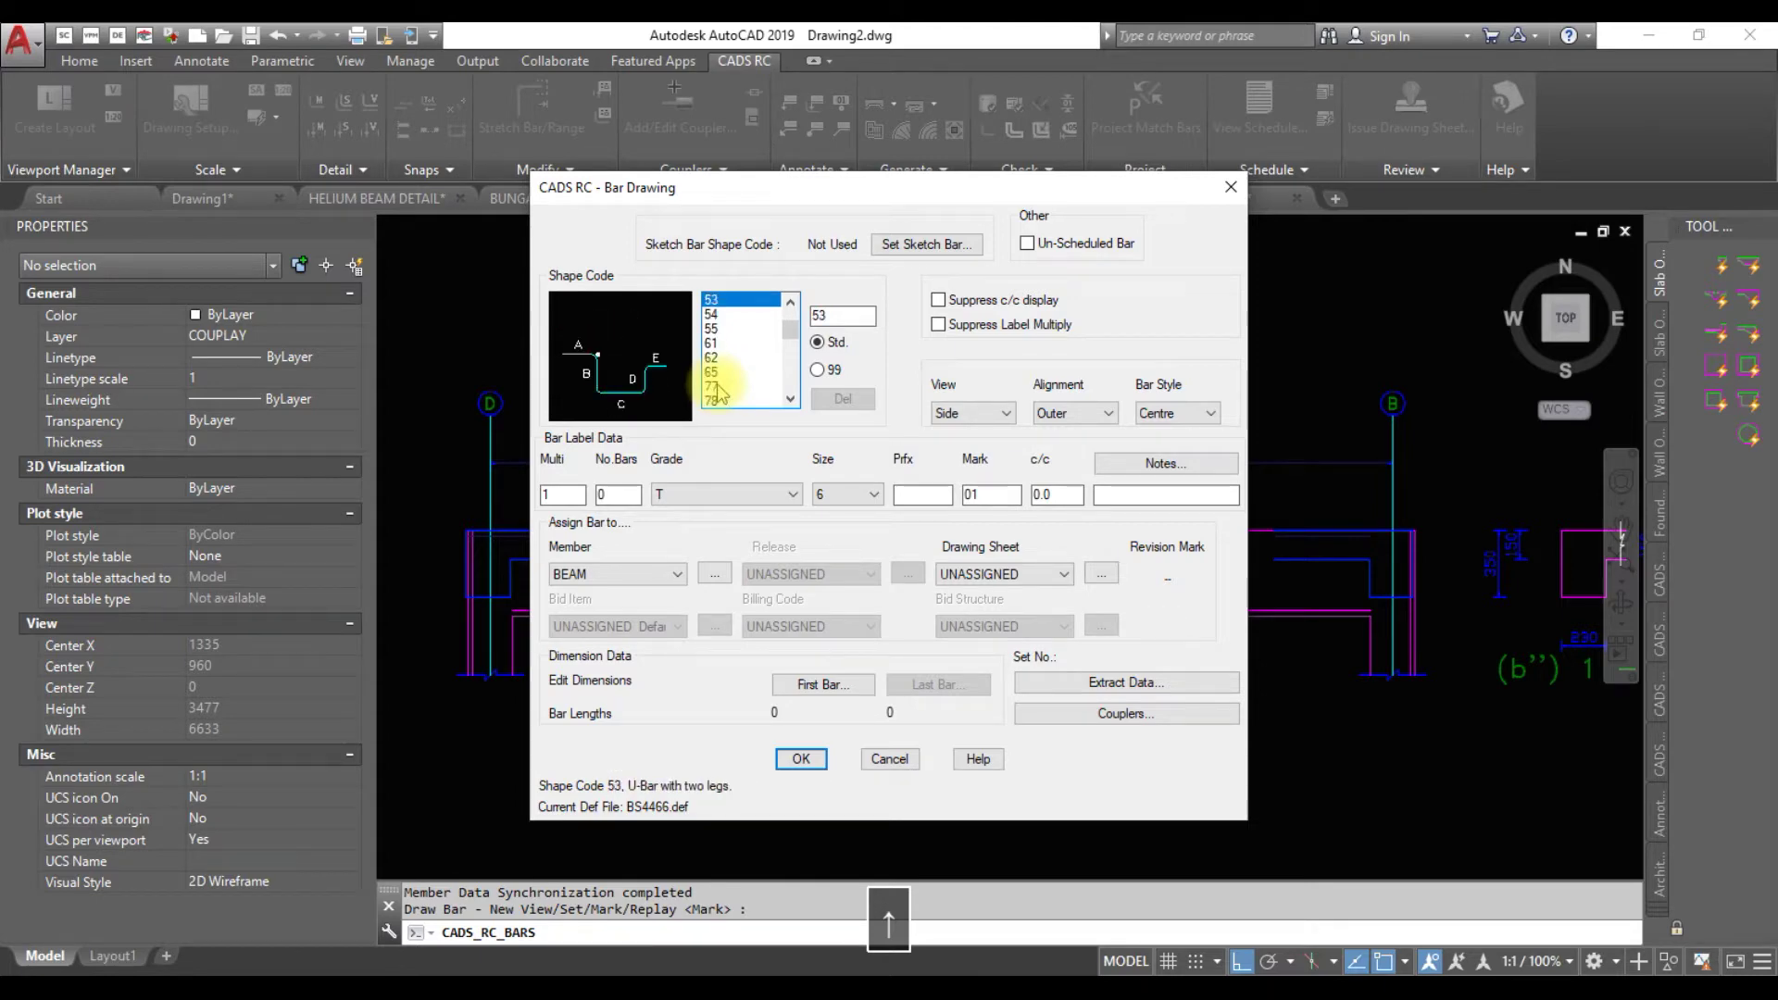
pyautogui.press('Up')
pyautogui.press('Up')
pyautogui.press('Up')
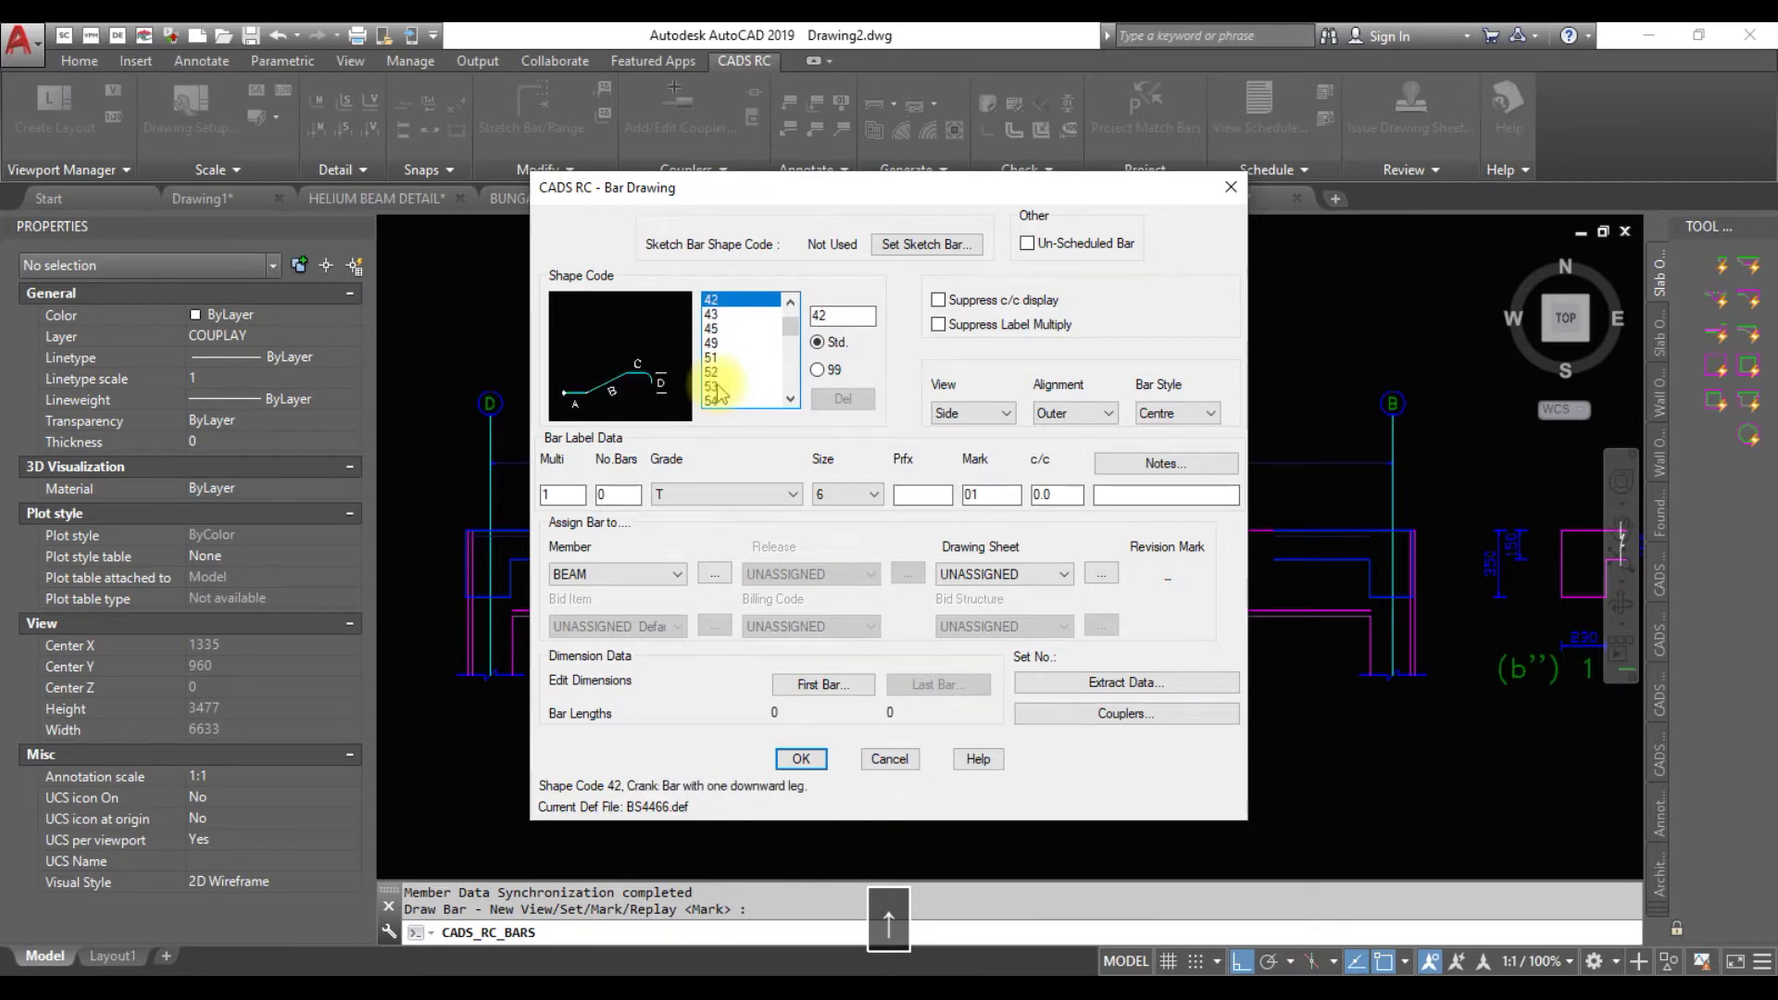
pyautogui.press('Down')
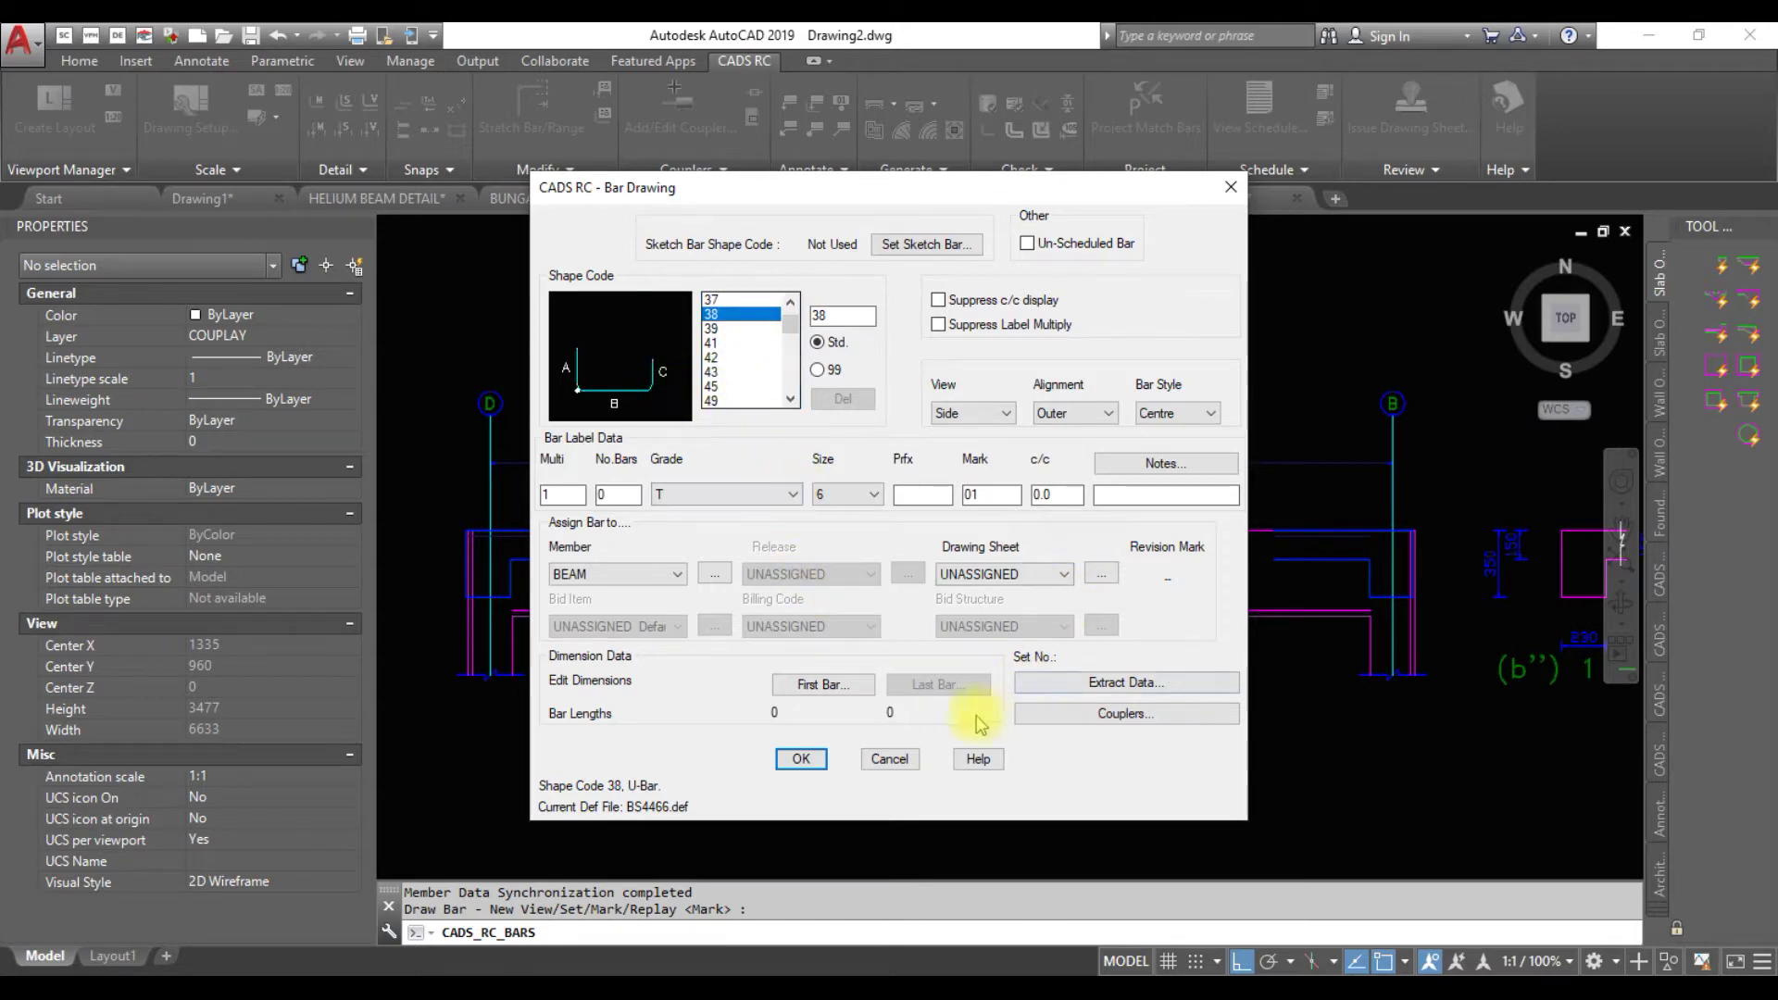
# Set the U-bar's leg dimensions A and C to 175 each
pyautogui.click(823, 687)
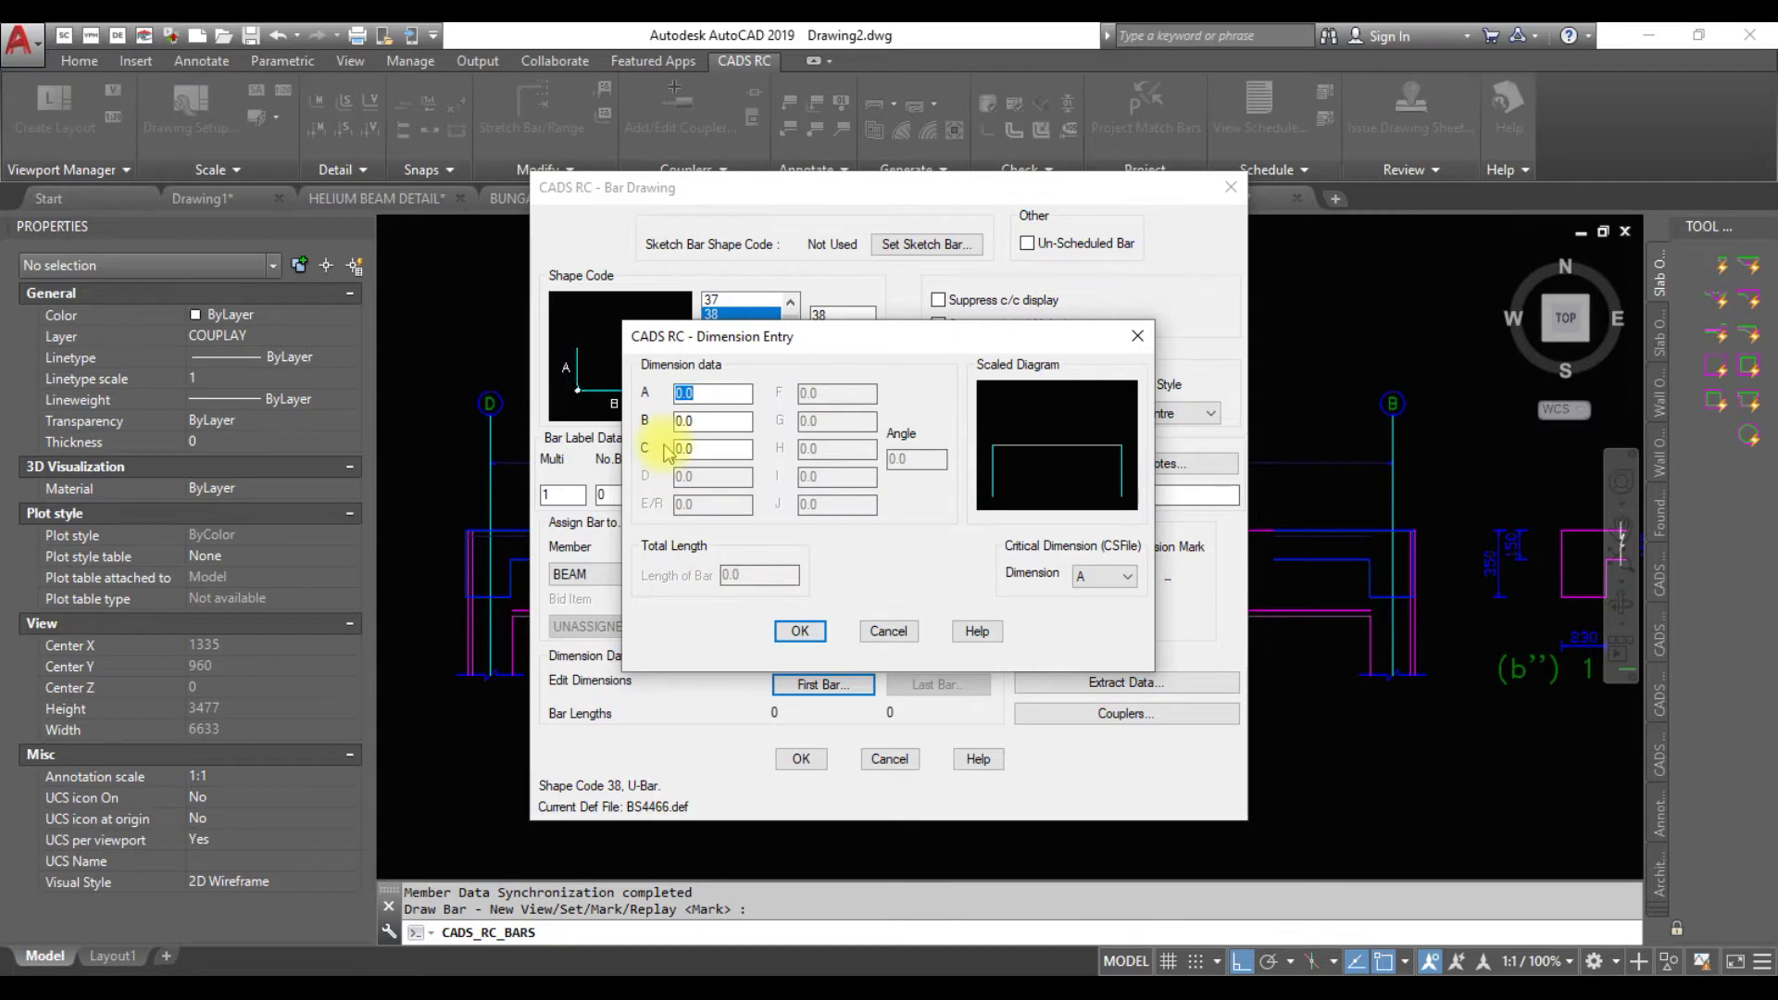
pyautogui.write('17')
pyautogui.press('Tab')
pyautogui.press('Tab')
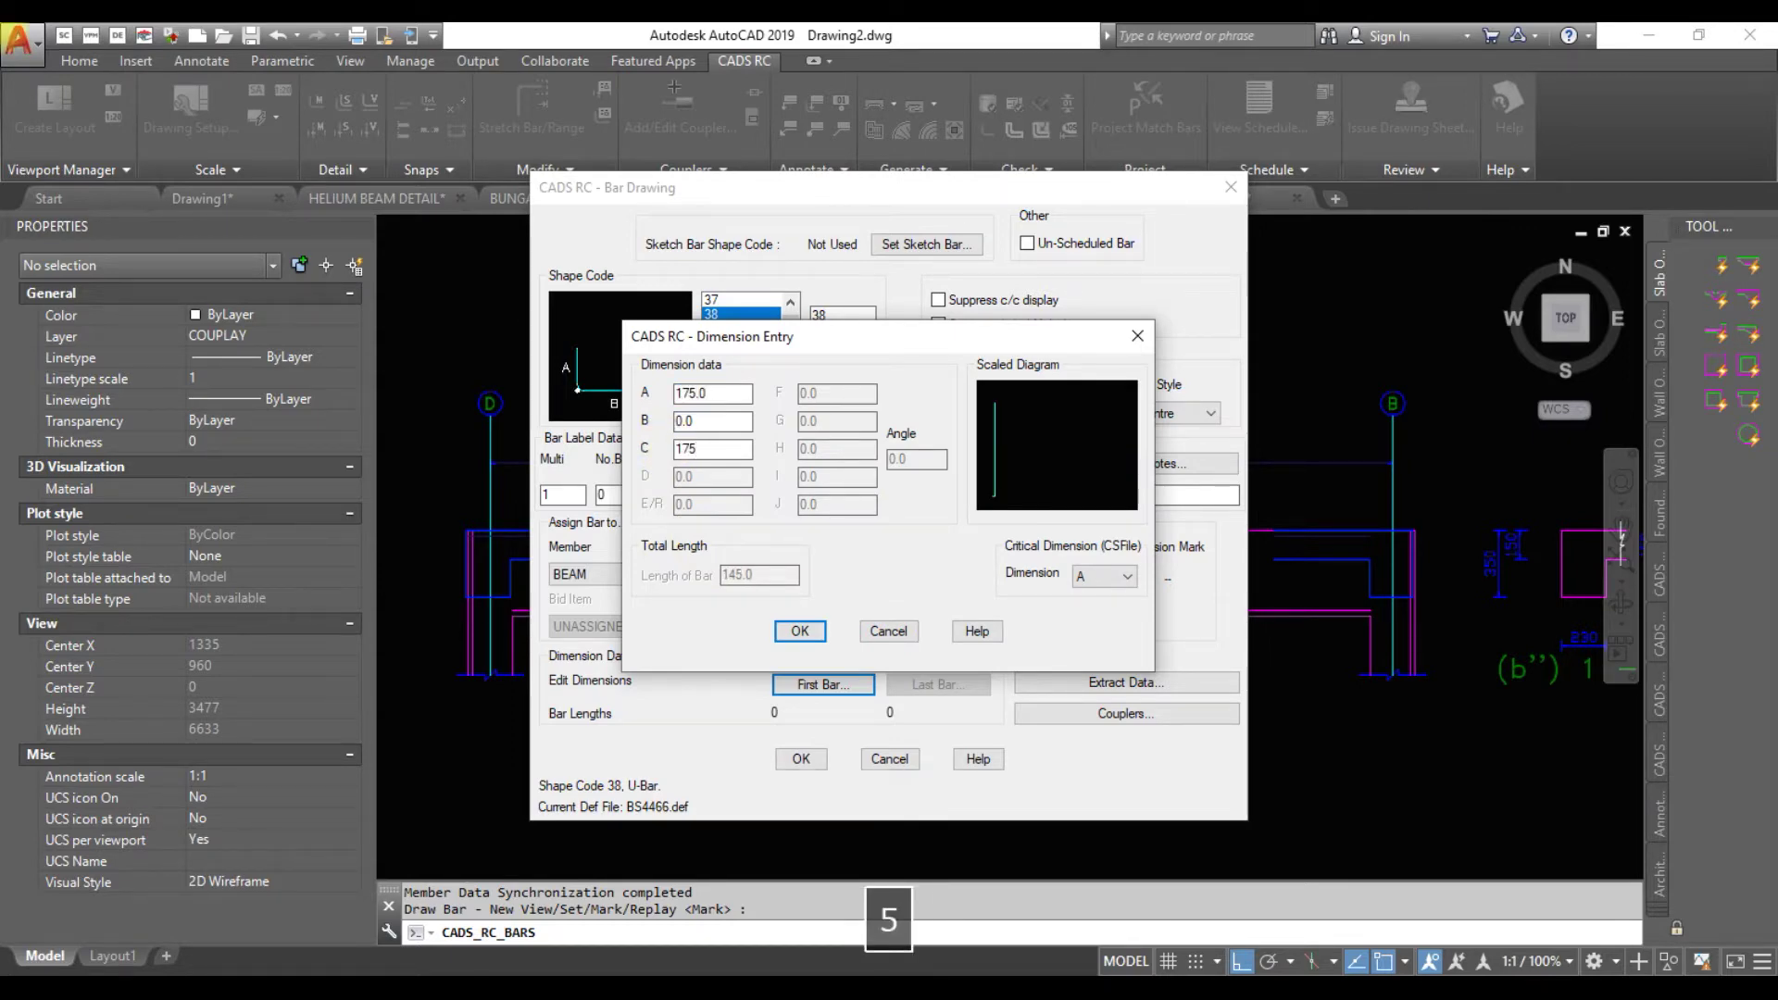
pyautogui.click(802, 632)
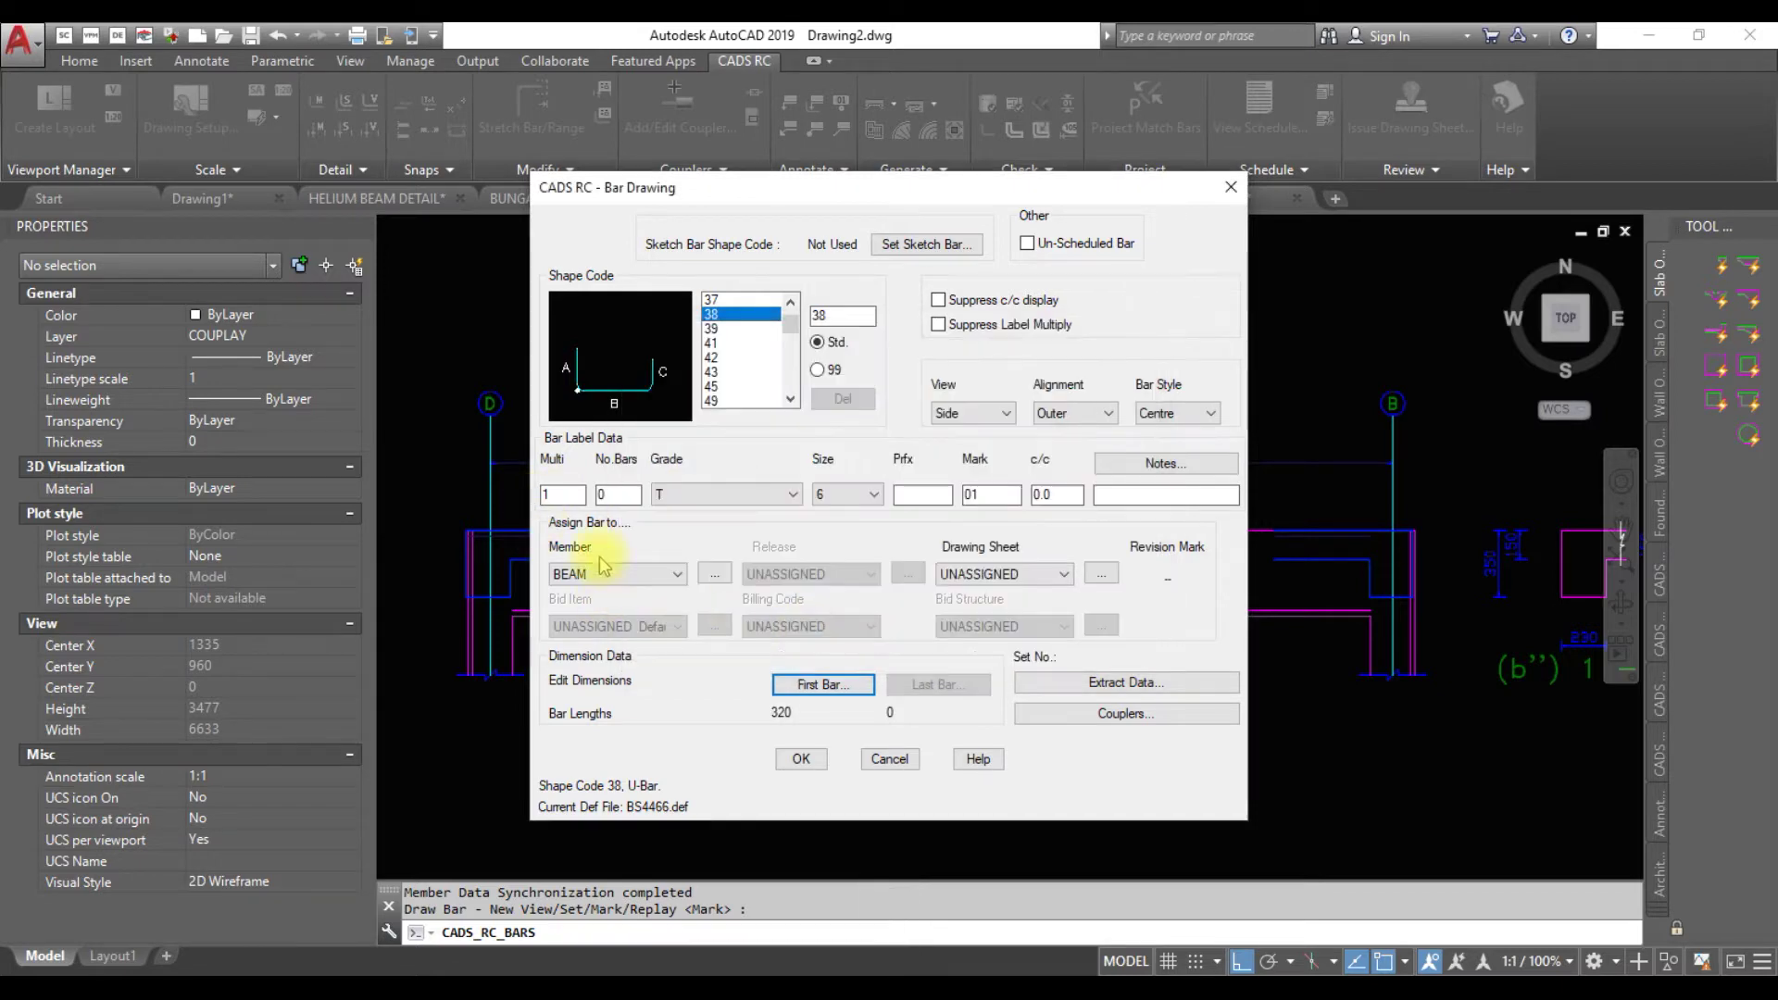
# Set the bar label data to note T, size 12 and 3 bars, and accept the bar settings
pyautogui.click(1111, 495)
pyautogui.write('T')
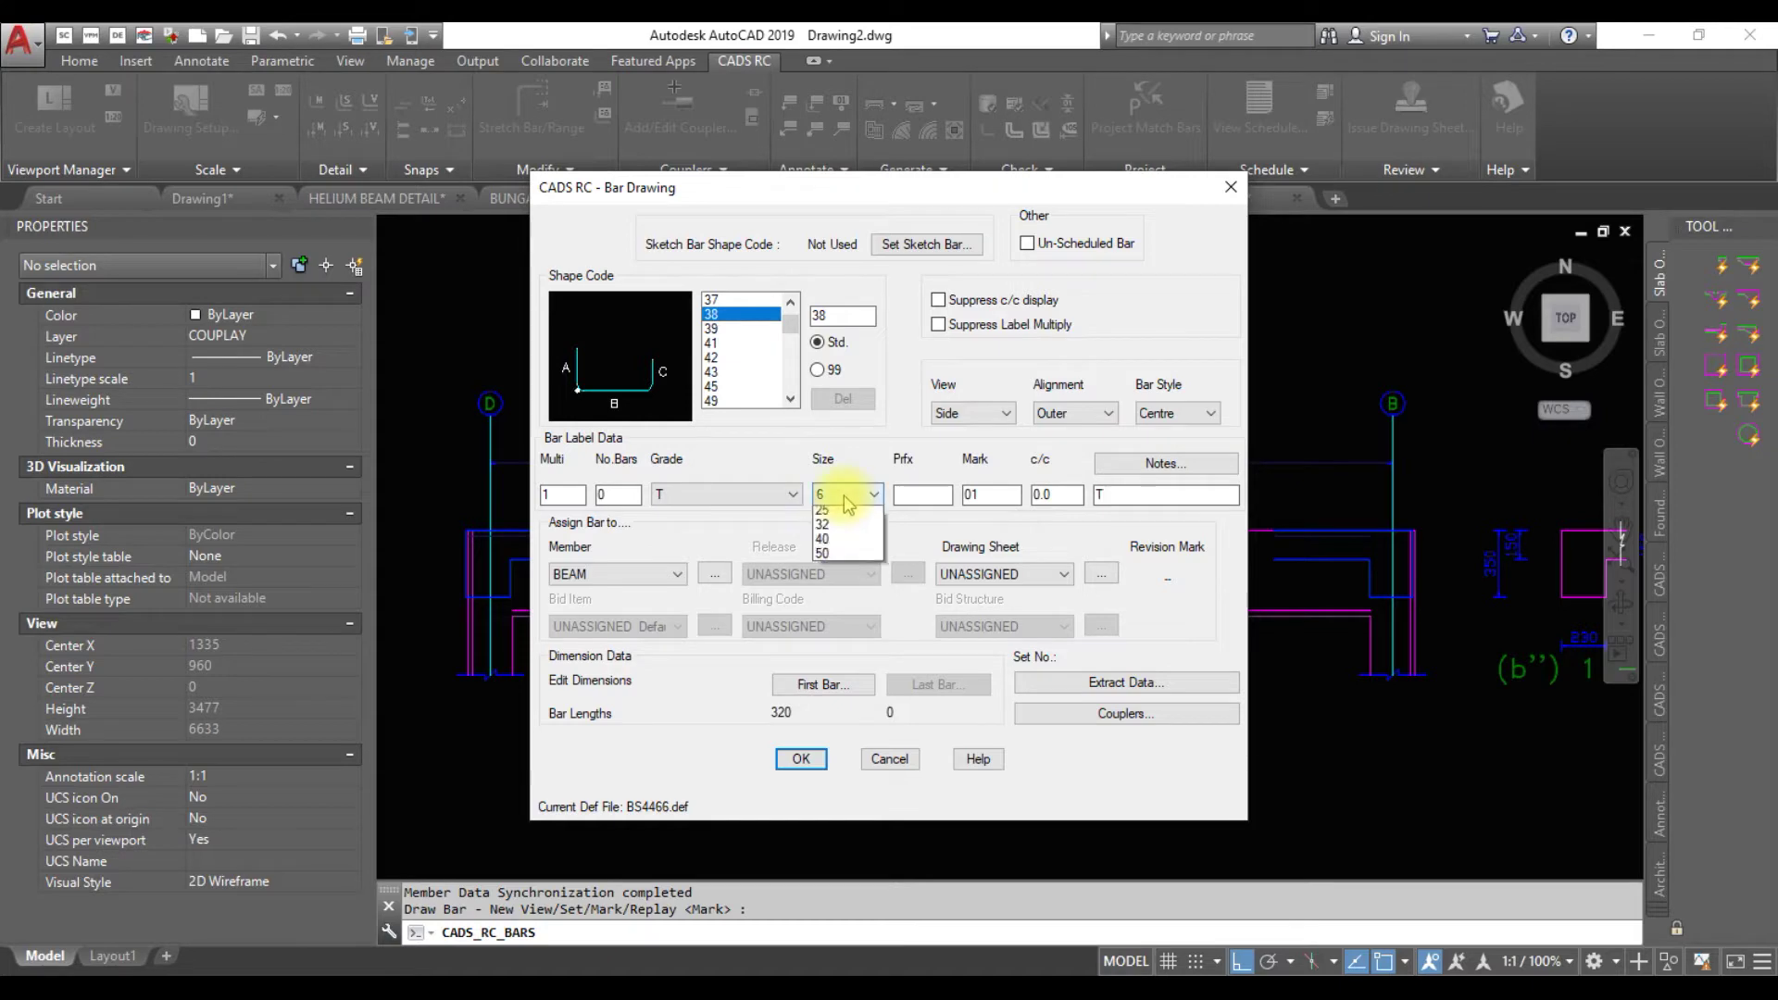
pyautogui.click(827, 558)
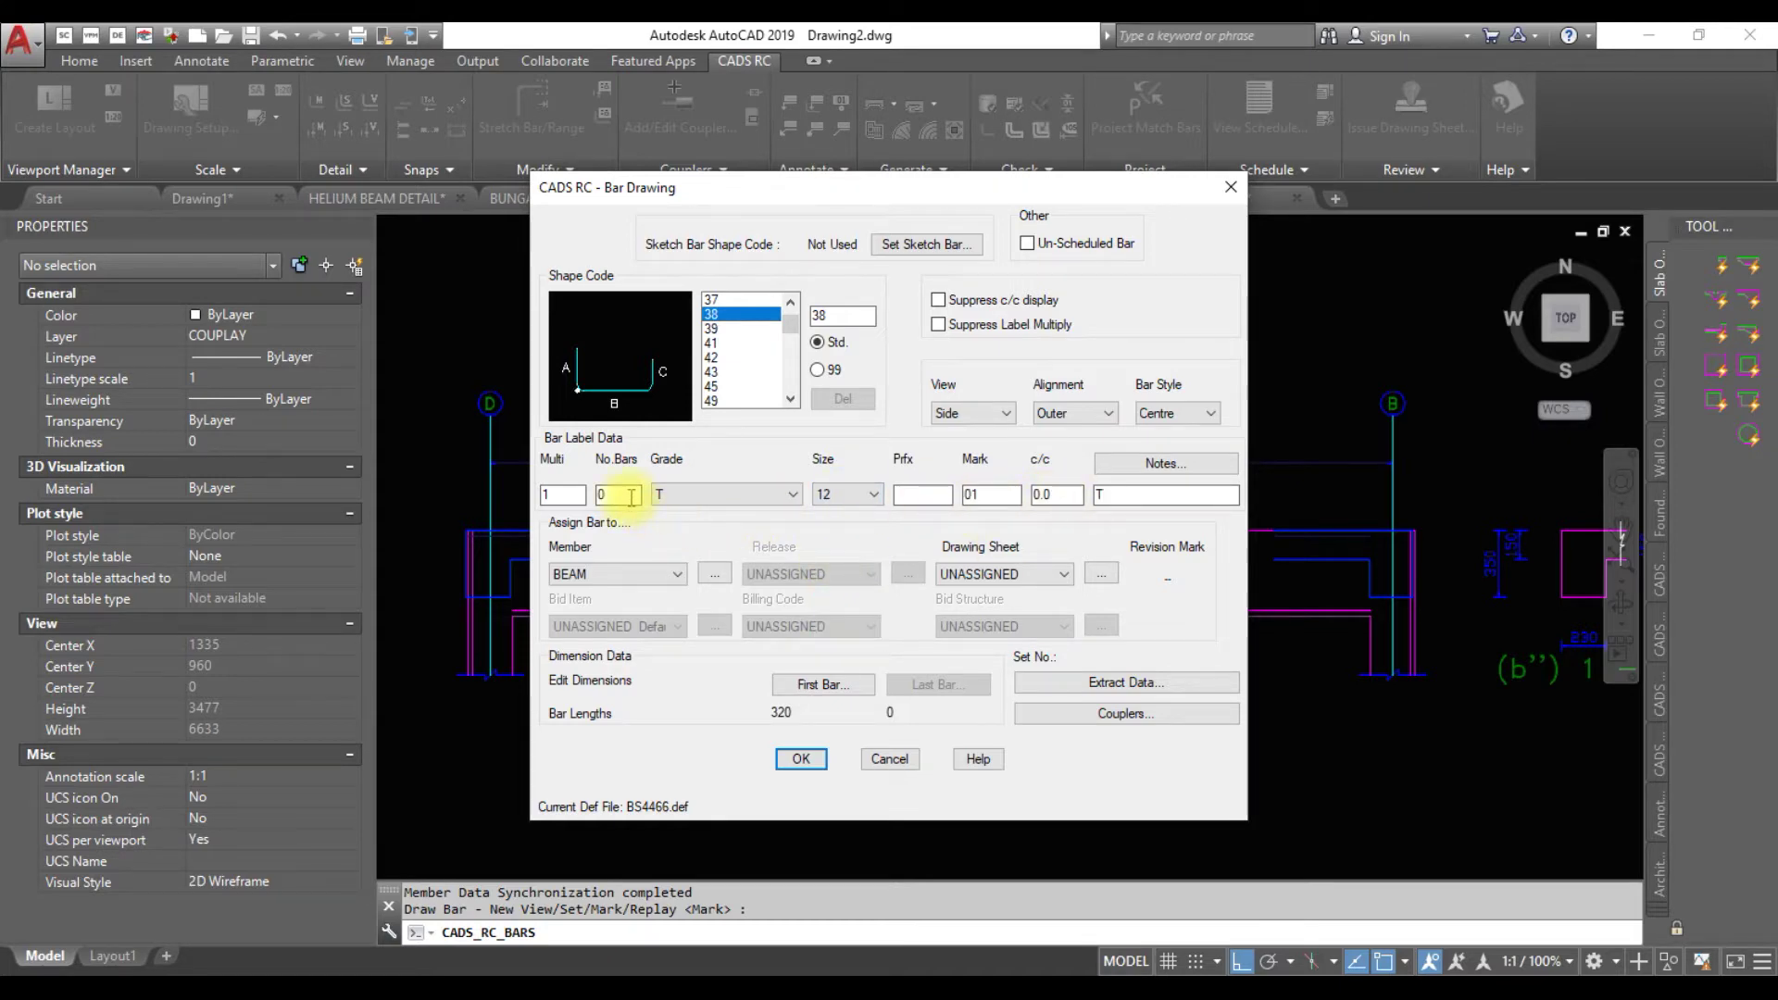
pyautogui.write('3')
pyautogui.click(802, 759)
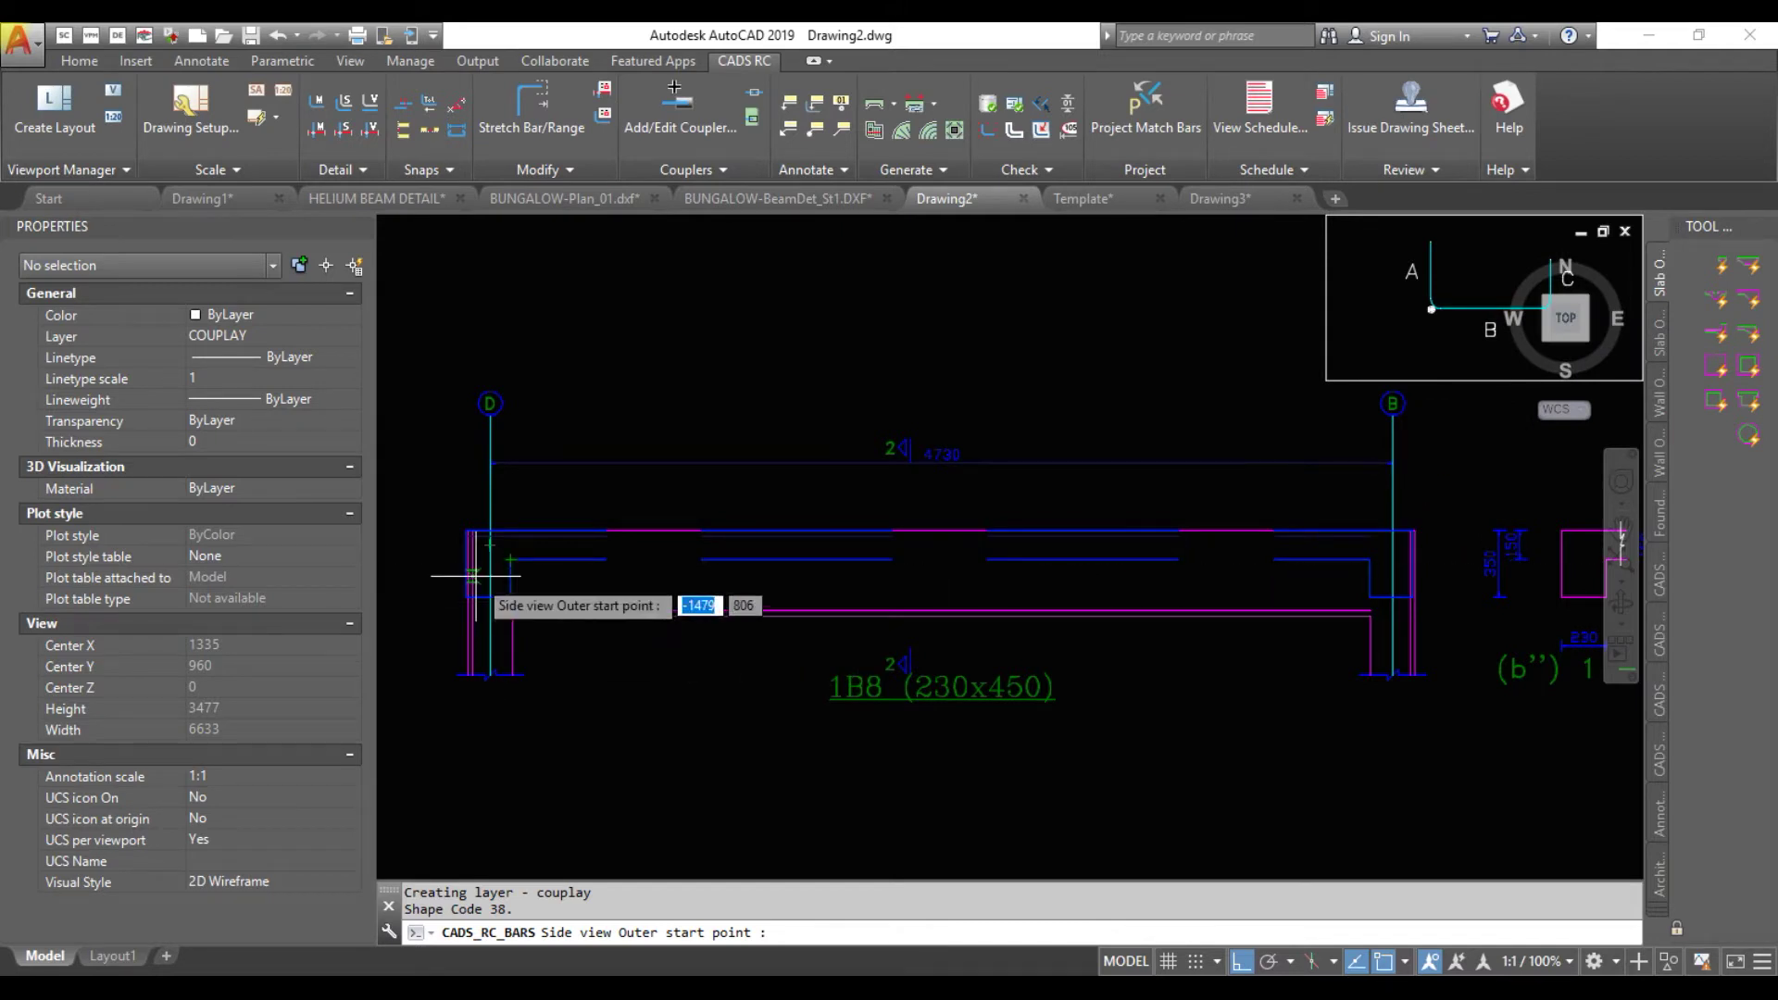
# Place the U-bar along the top cover line from the grid D column's cover line to the grid B column's, with its first leg pointing down
pyautogui.scroll(2, 508, 523)
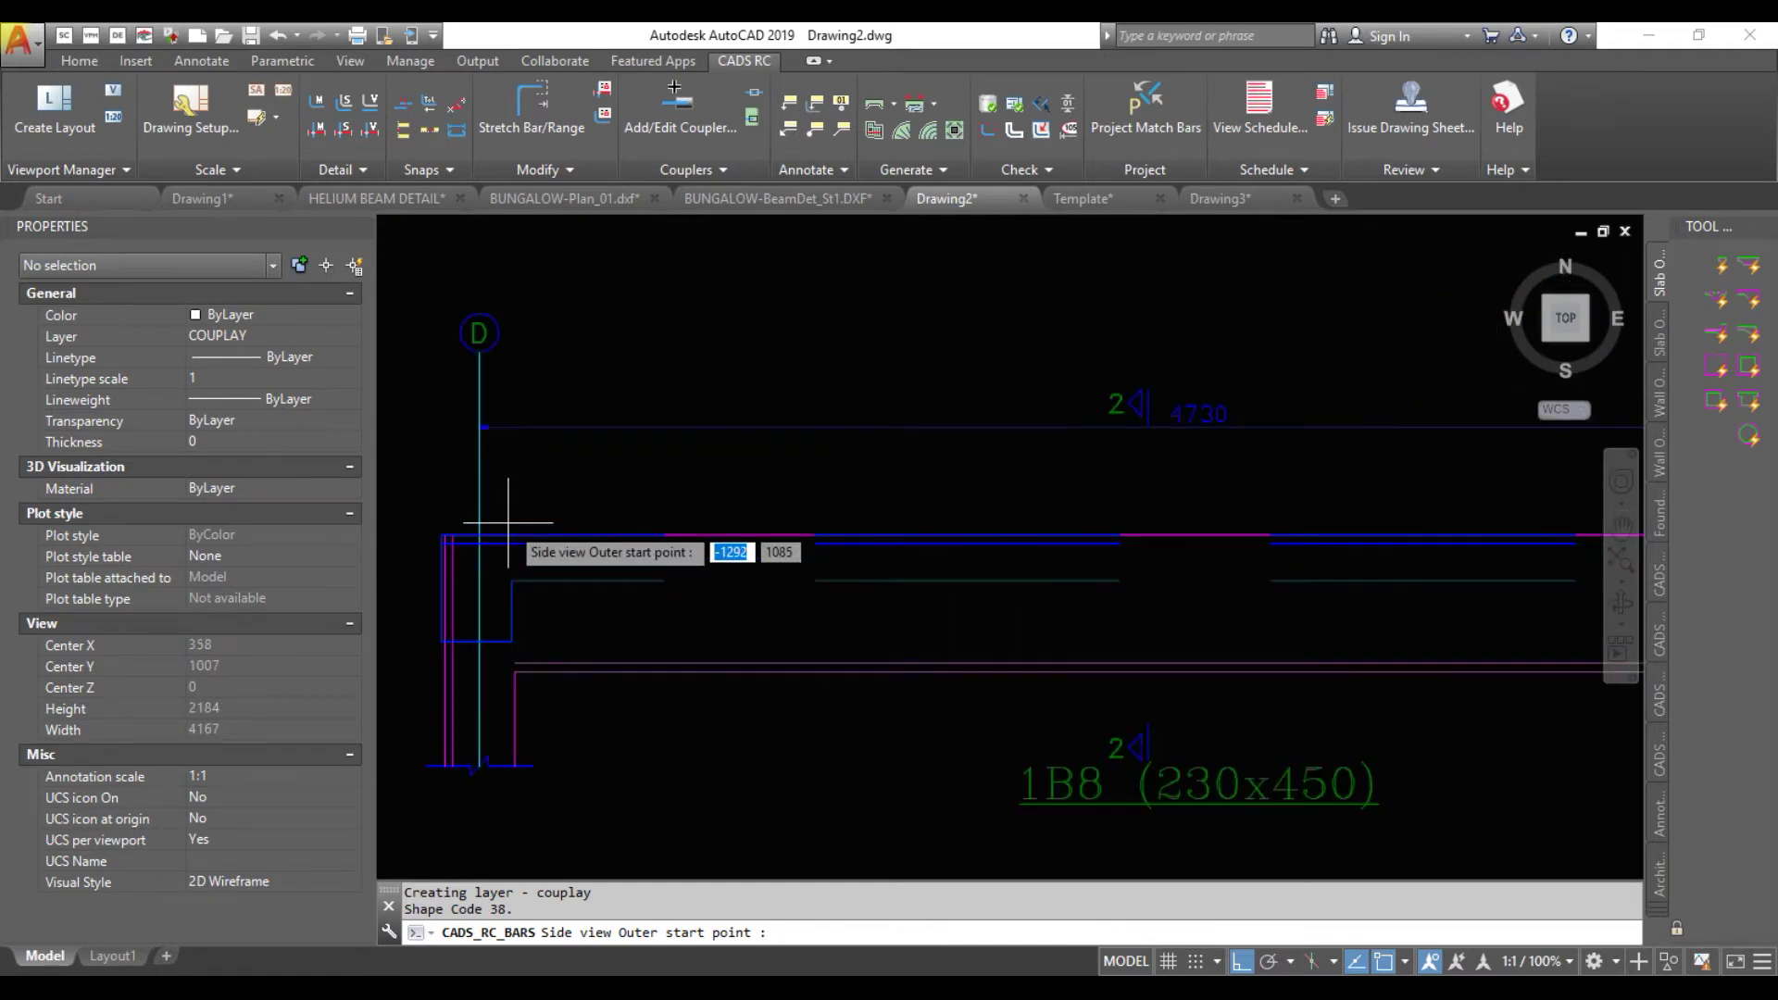
pyautogui.scroll(2, 492, 544)
pyautogui.click(427, 542)
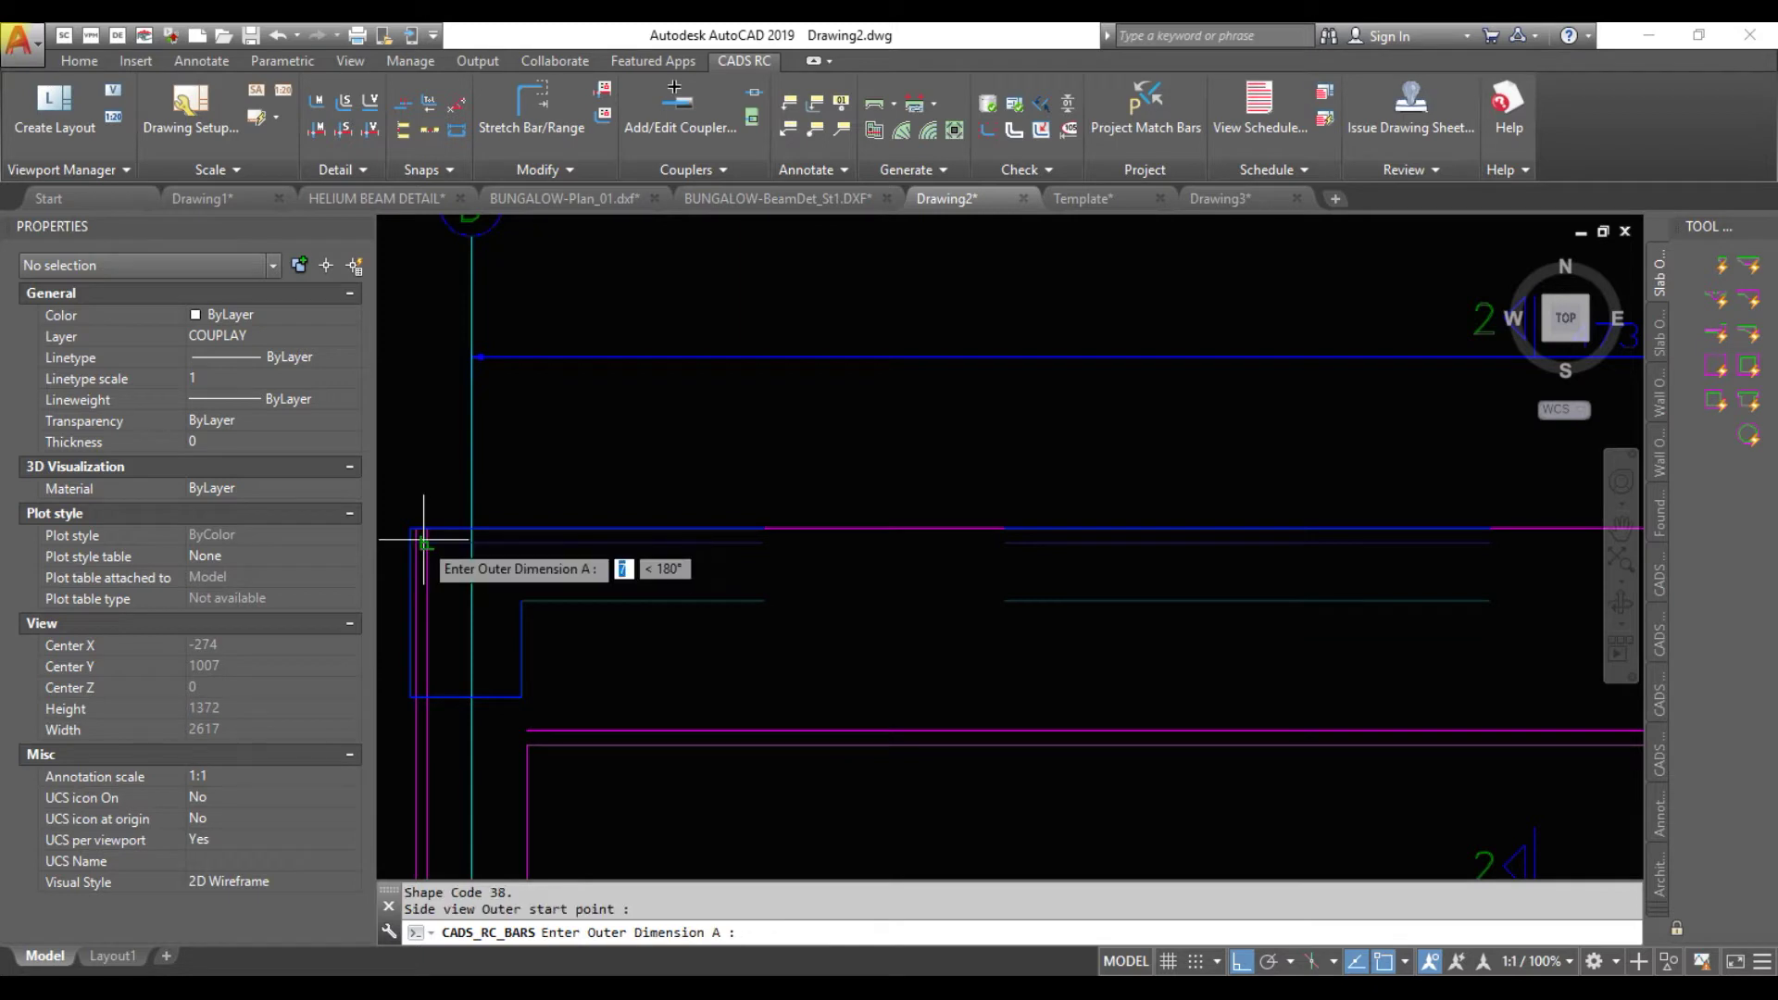
pyautogui.click(427, 637)
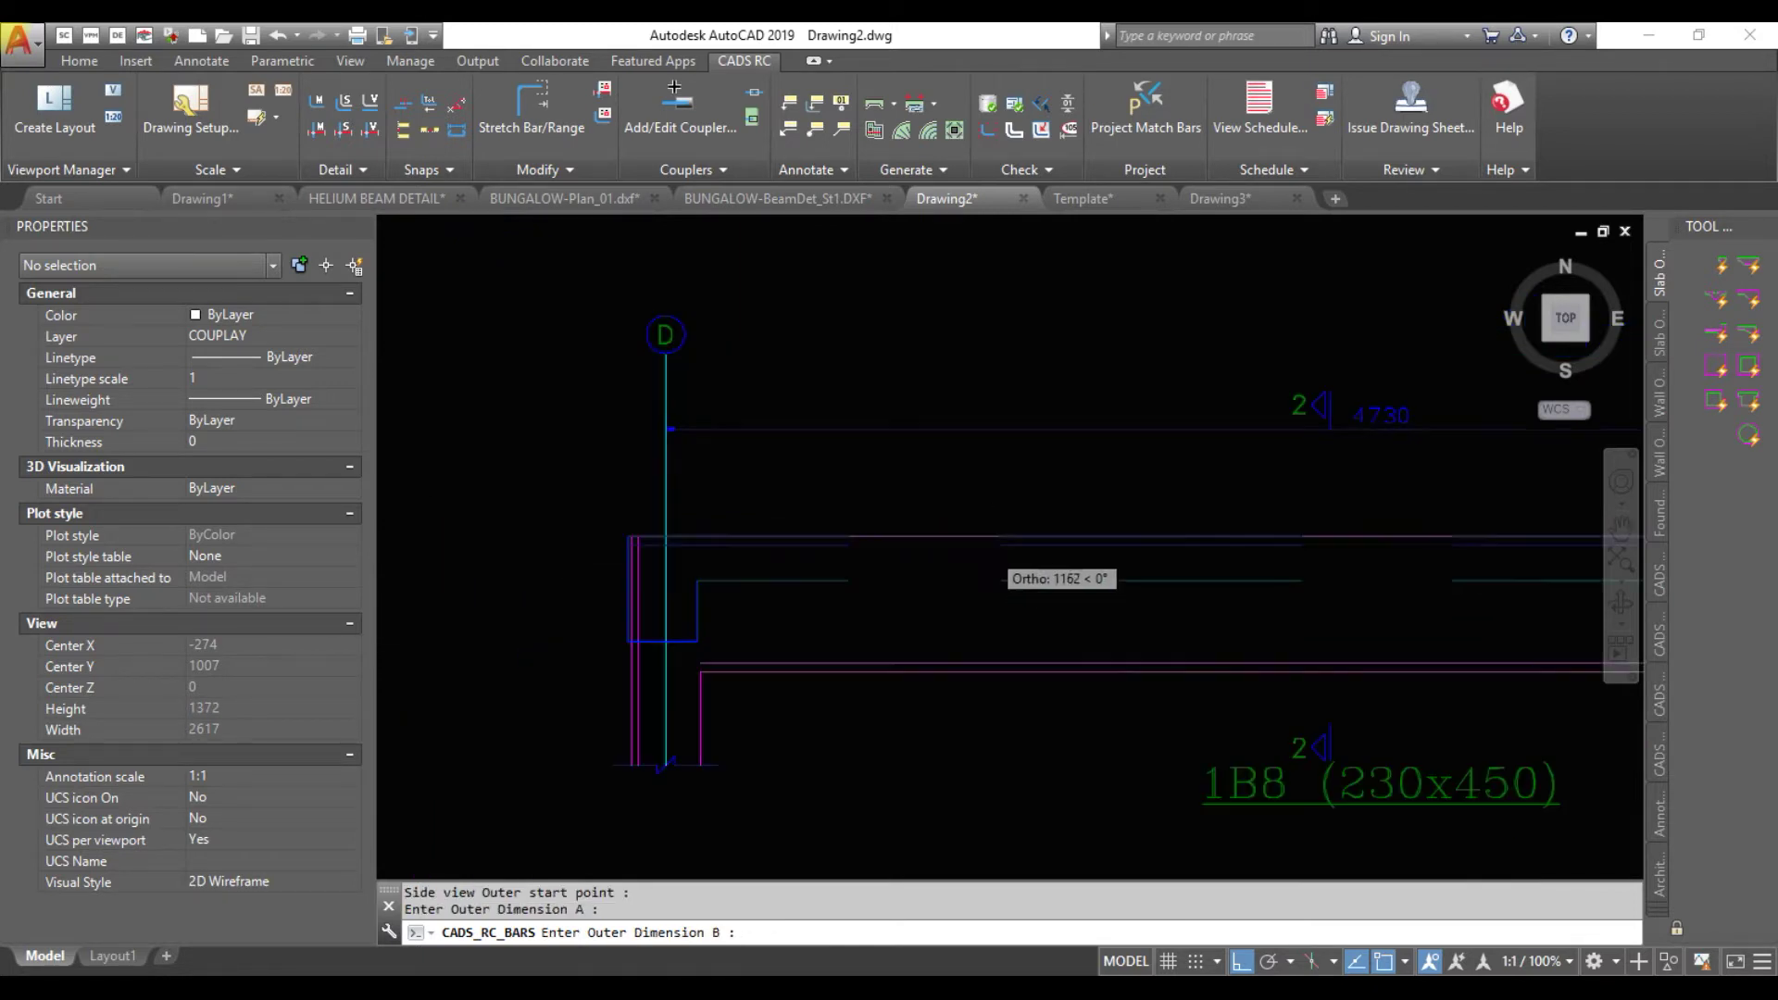
pyautogui.scroll(-4, 989, 545)
pyautogui.moveTo(1445, 509); pyautogui.dragTo(1012, 508, button='middle')
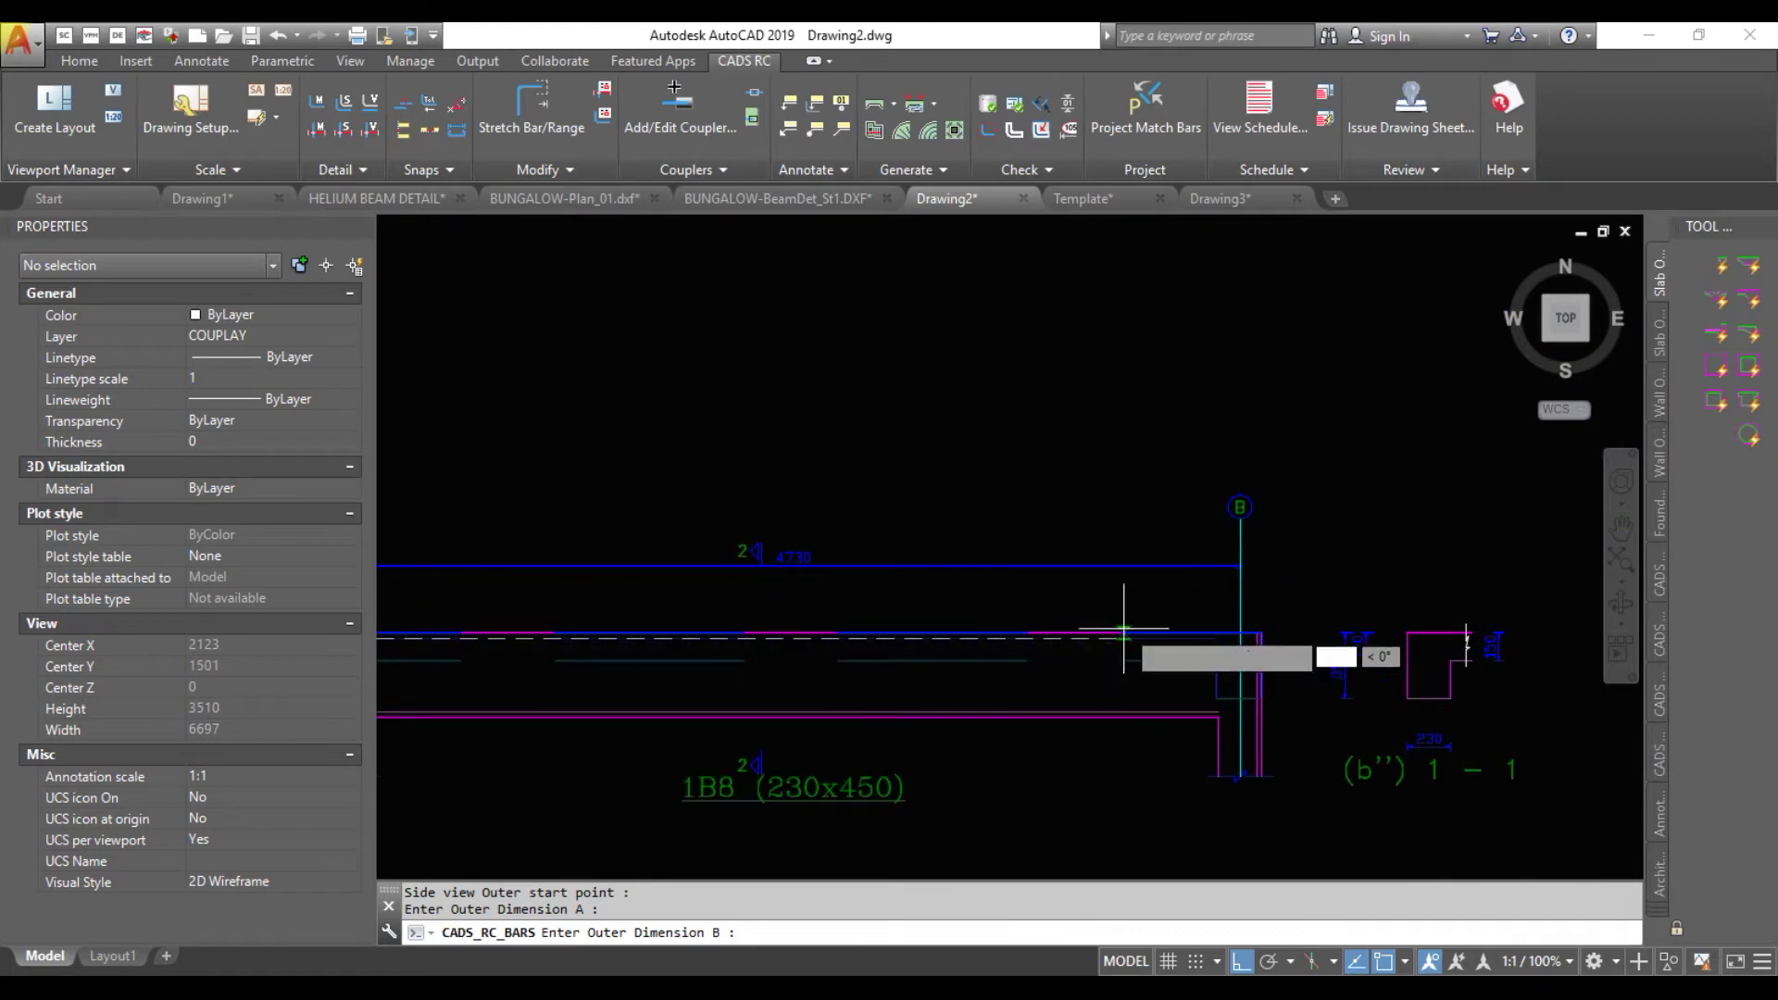
pyautogui.scroll(8, 1183, 607)
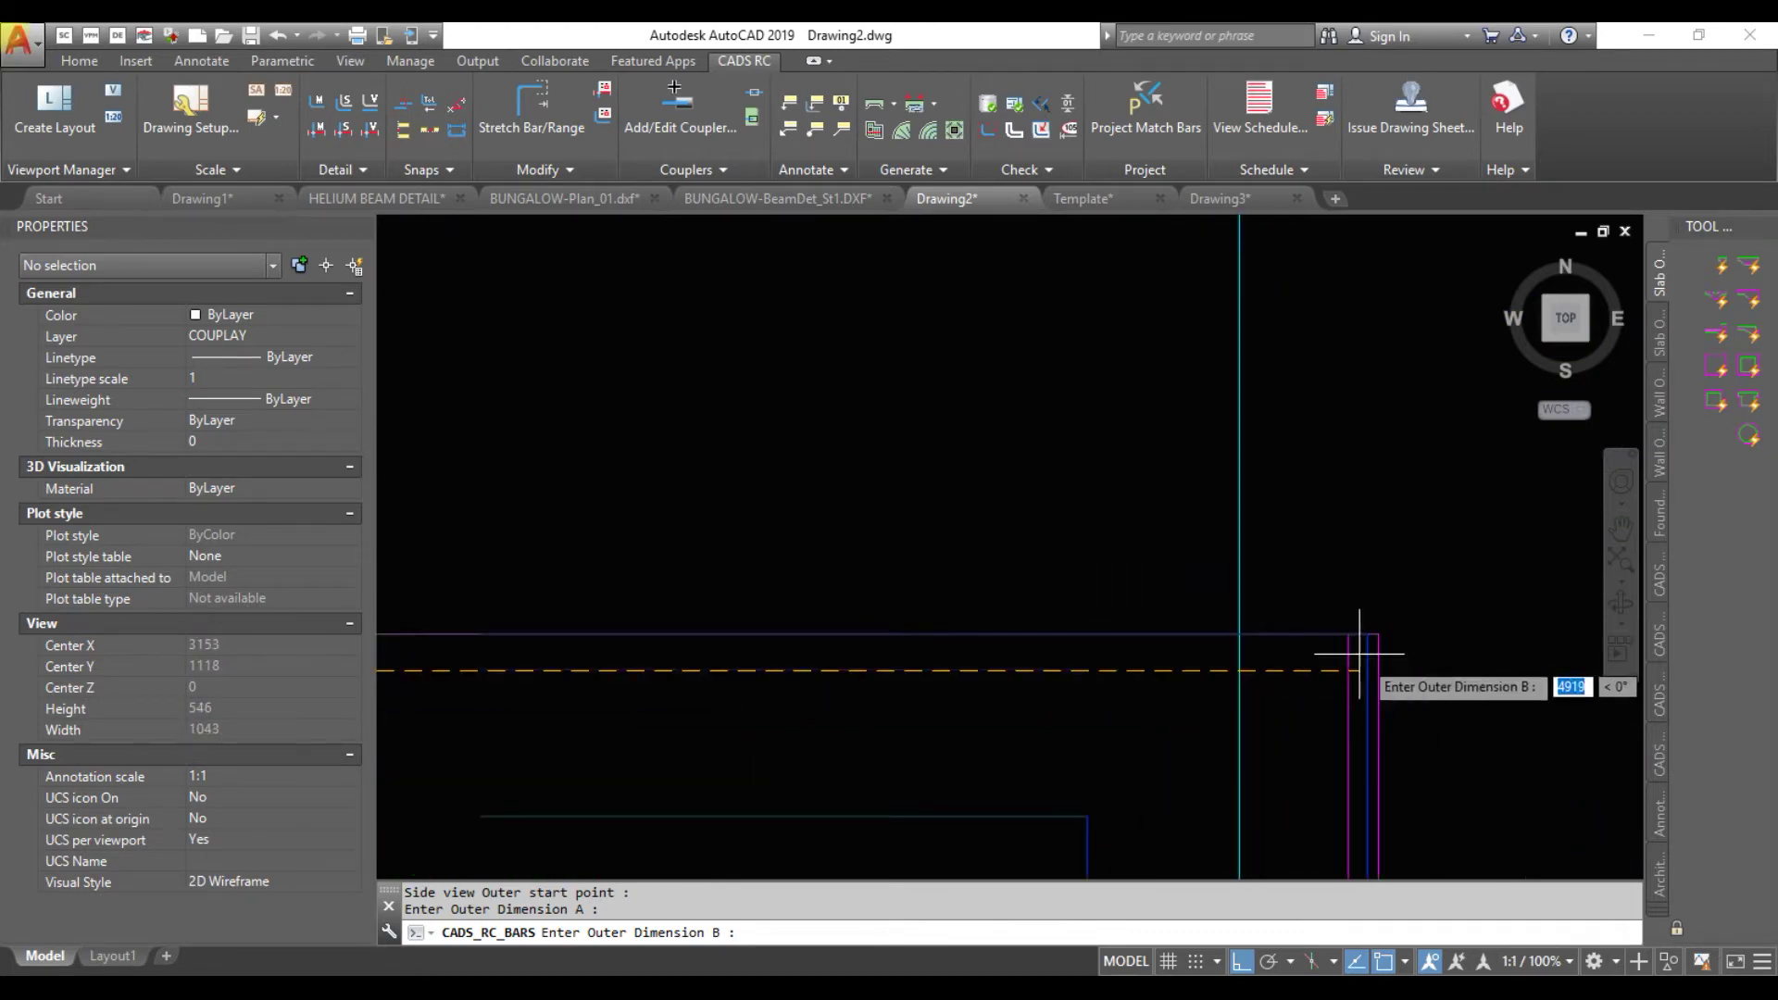
pyautogui.click(1349, 669)
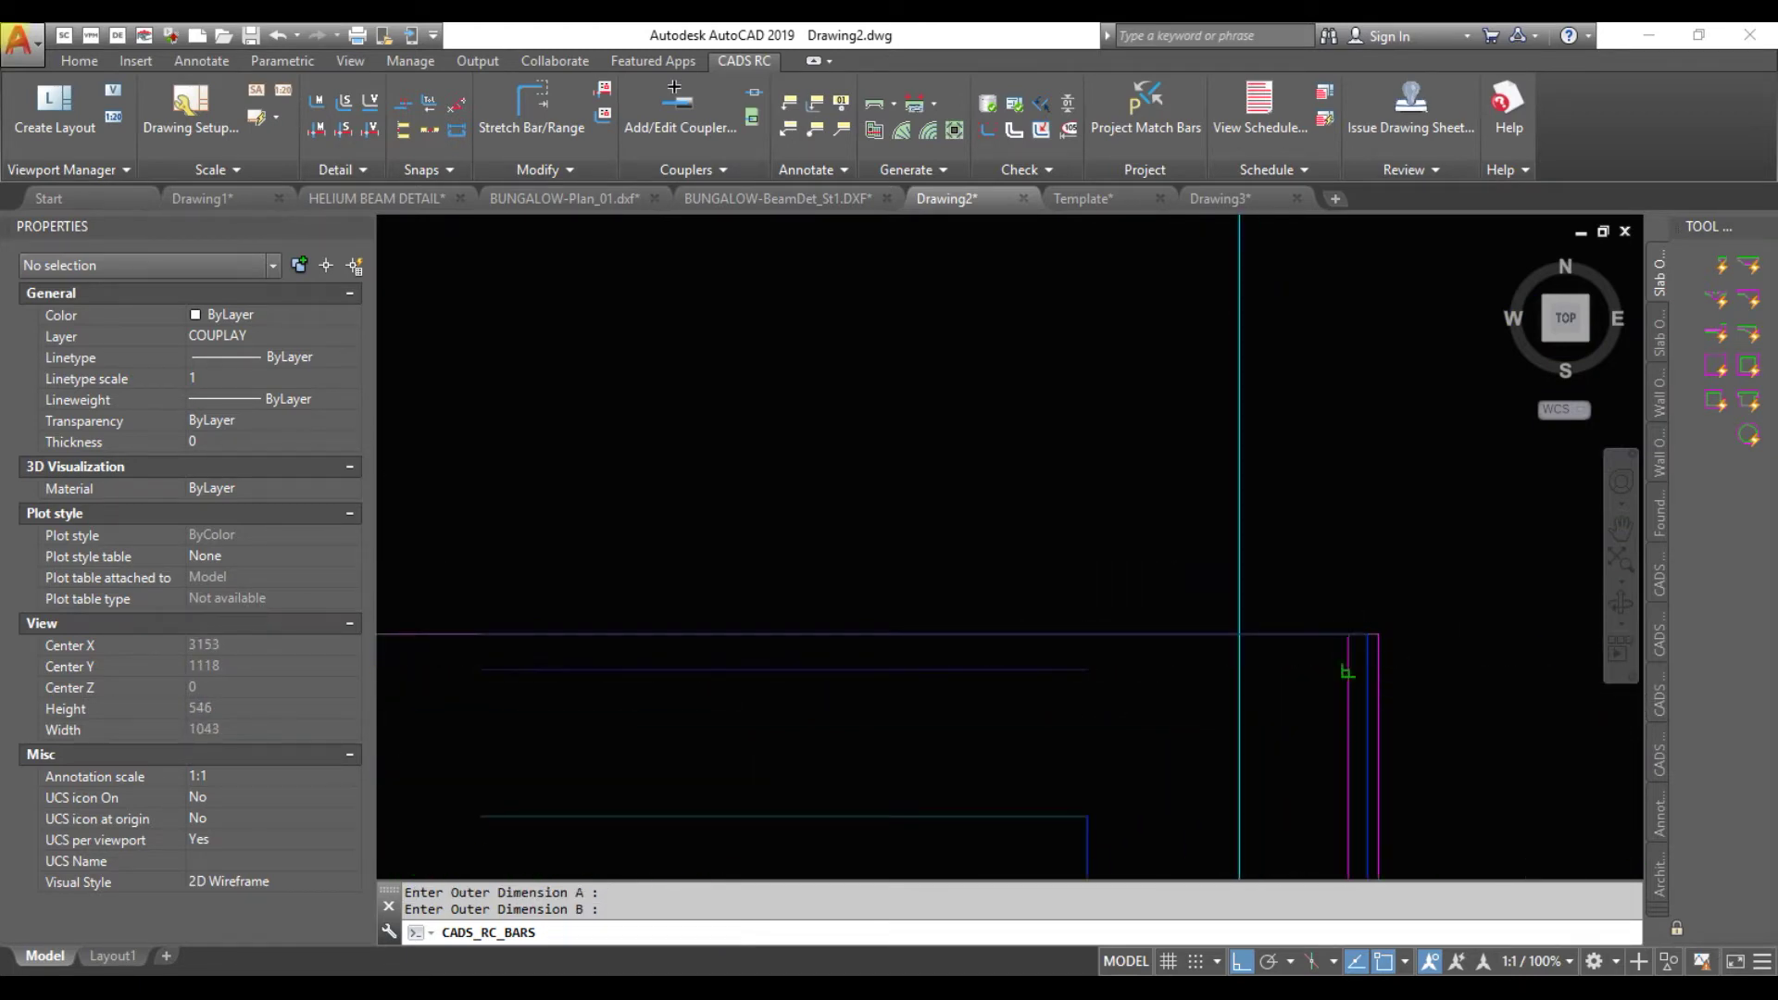
# Label the top bar above the beam near midspan, with the leader arrow pointing to the bar
pyautogui.scroll(-4, 1355, 552)
pyautogui.scroll(-2, 1355, 548)
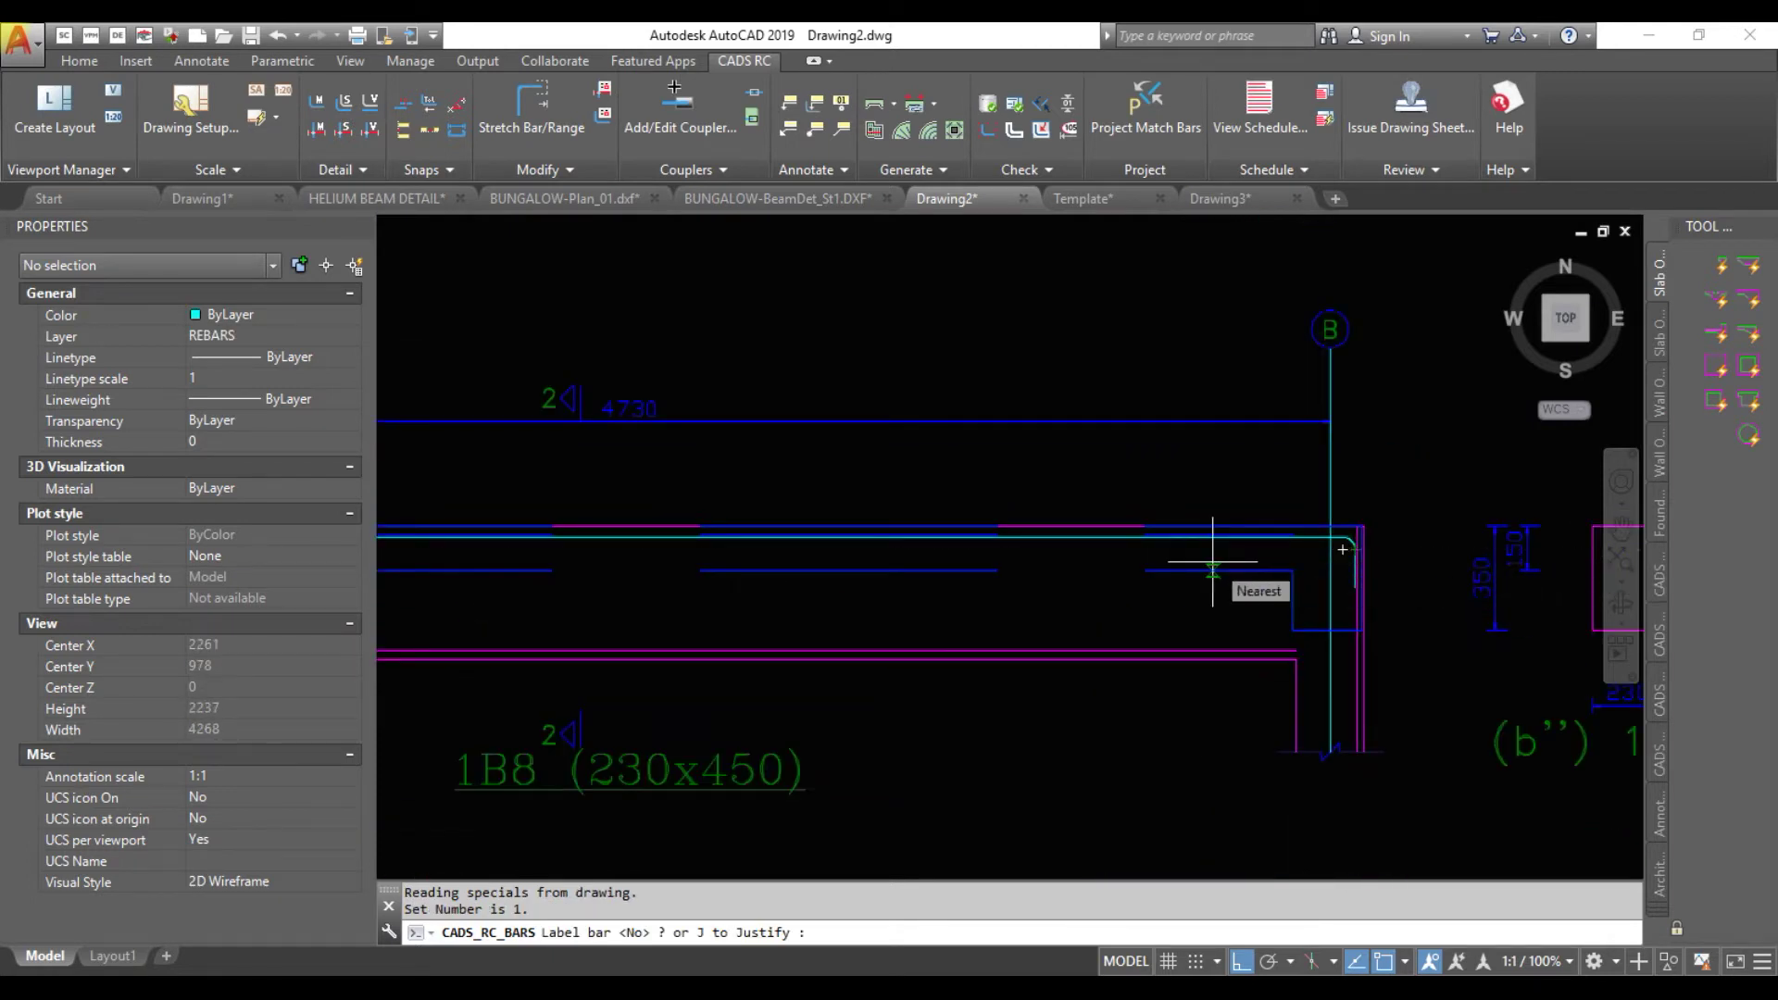
pyautogui.press('Return')
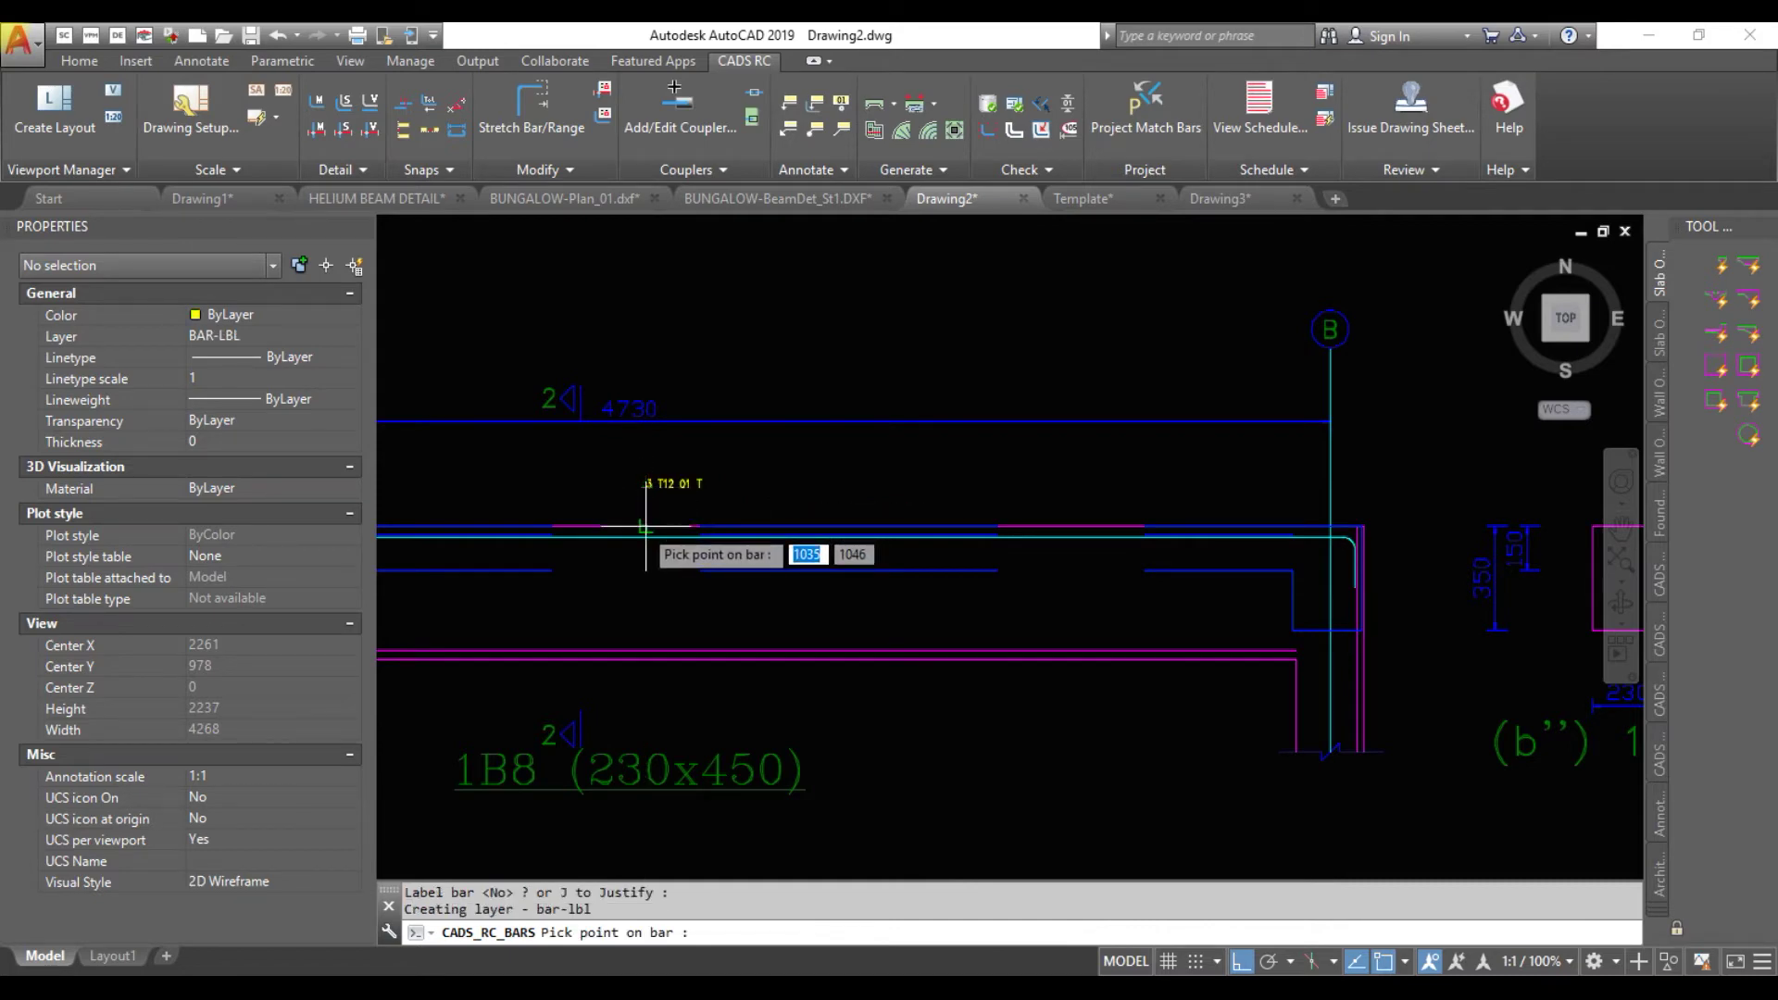
pyautogui.scroll(6, 645, 526)
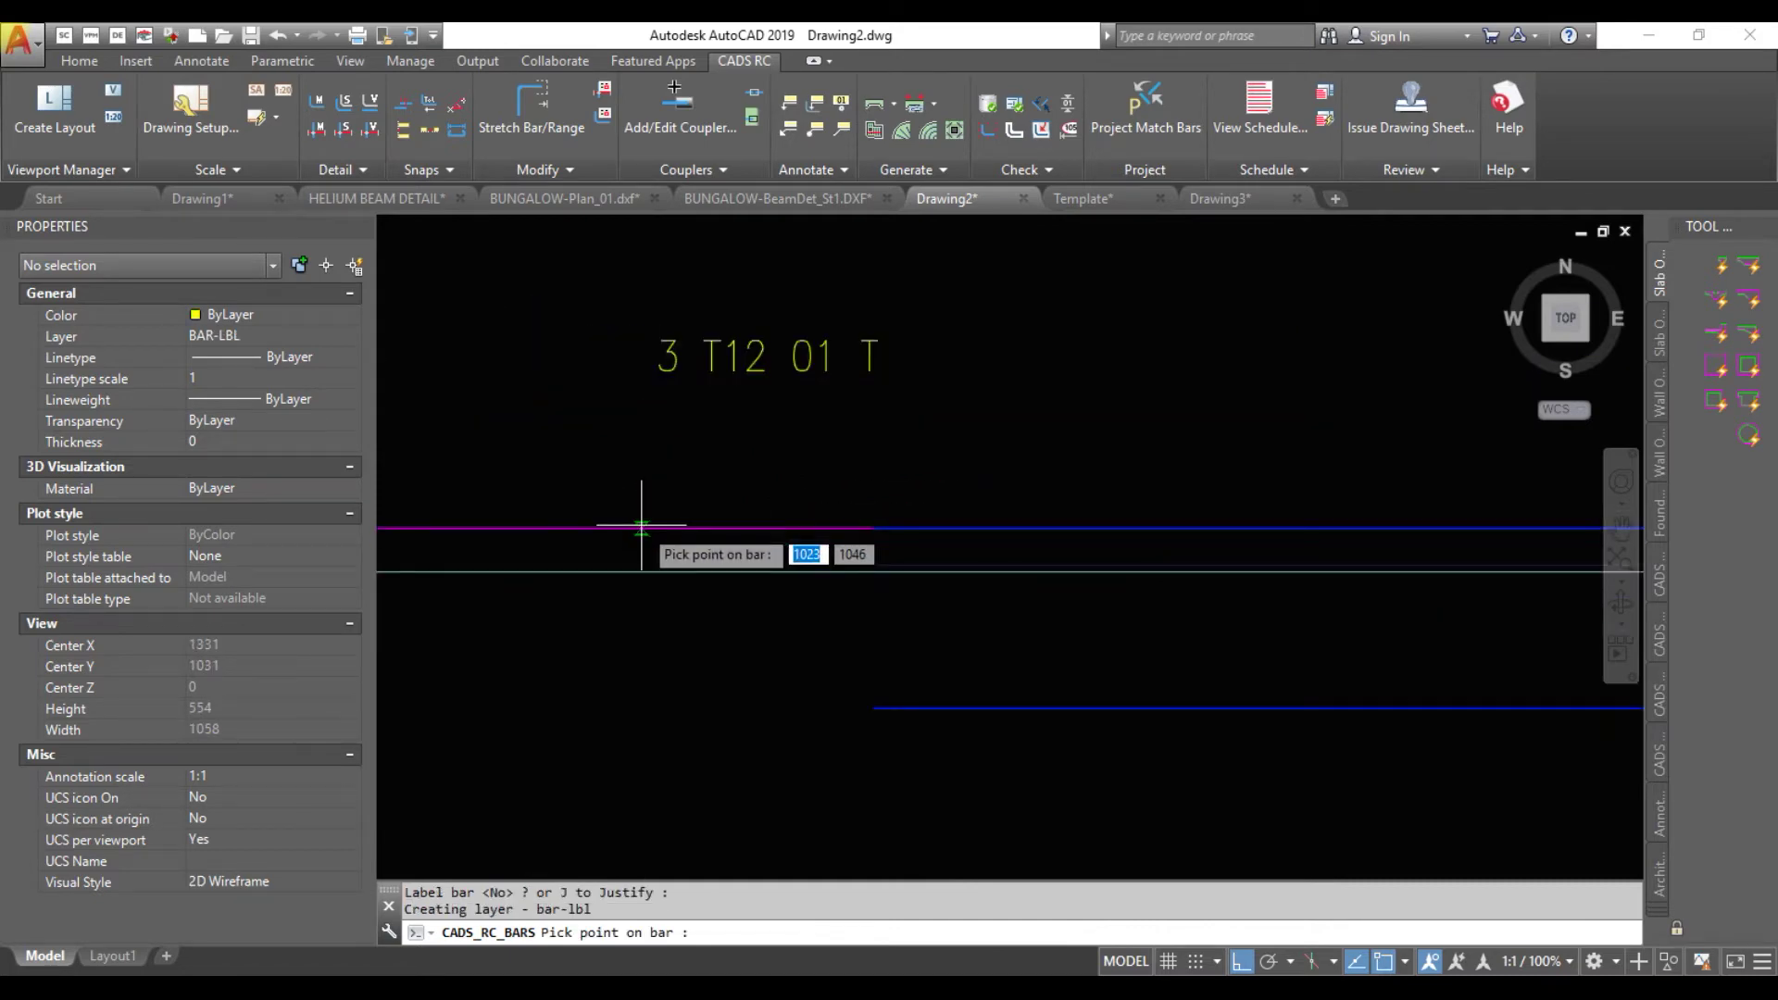
pyautogui.click(624, 572)
pyautogui.scroll(-4, 731, 358)
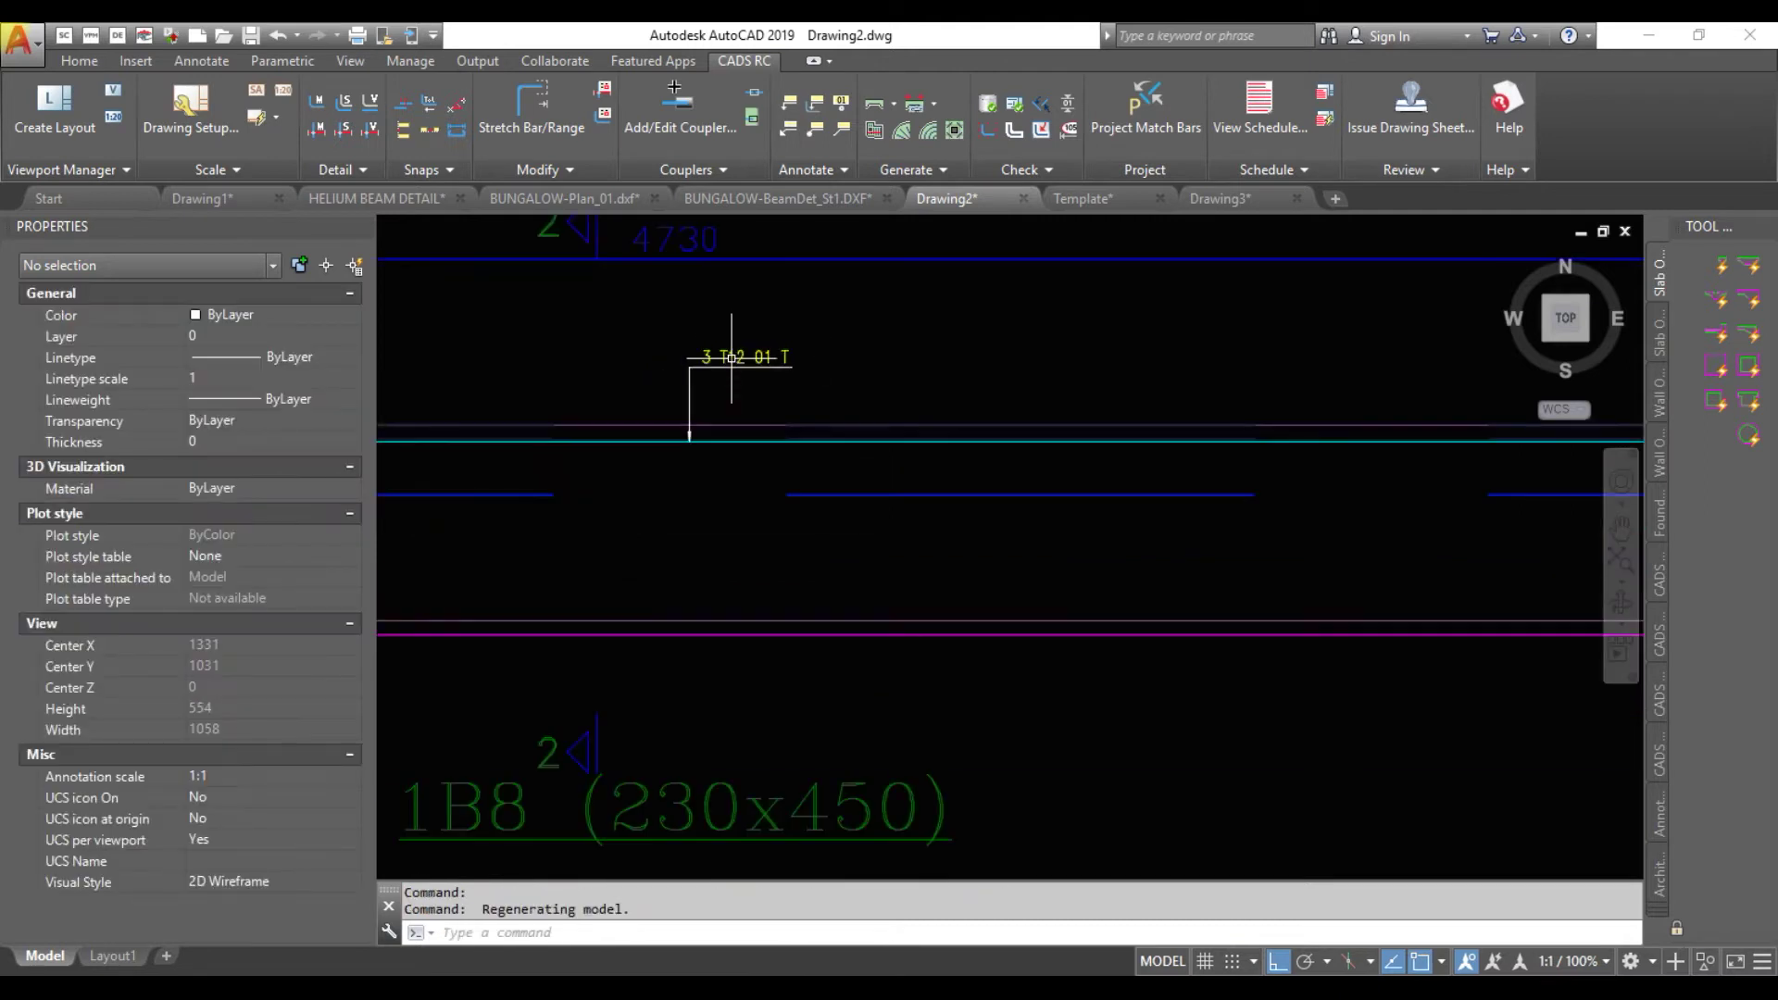
# Mirror the top bar about a horizontal line within the beam depth, keeping the original and choosing Mirror Bar Set
pyautogui.scroll(-2, 1111, 395)
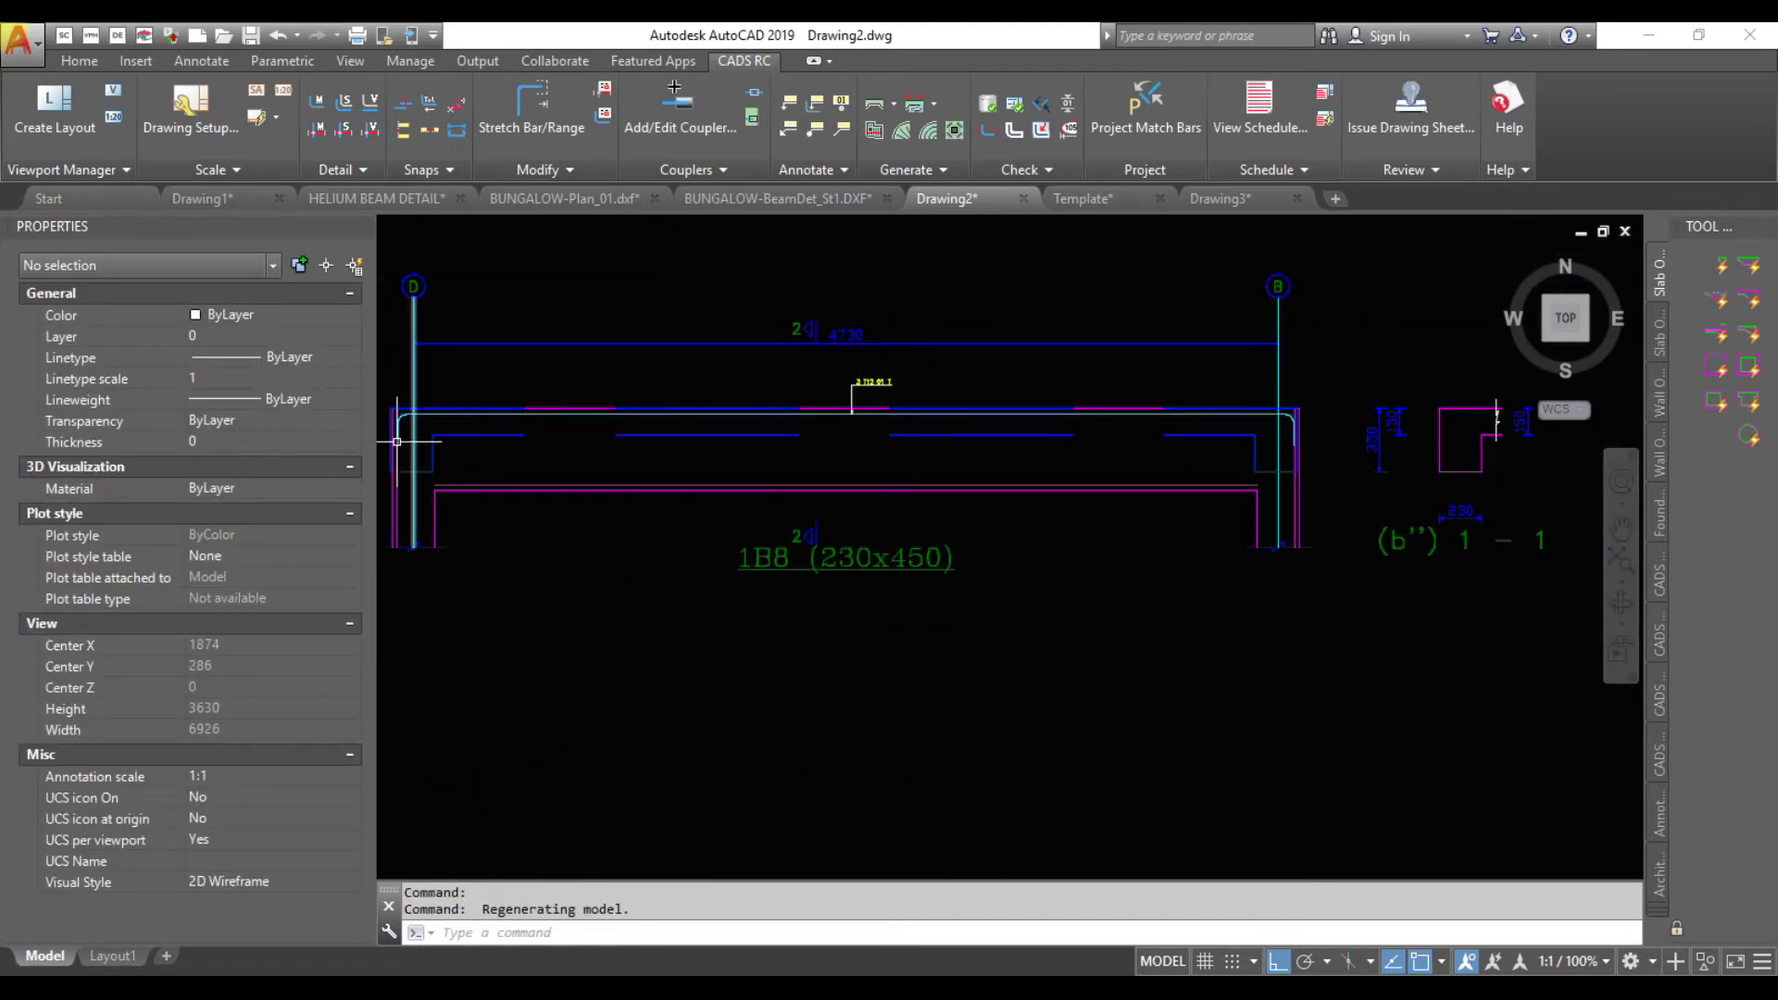
pyautogui.scroll(4, 403, 422)
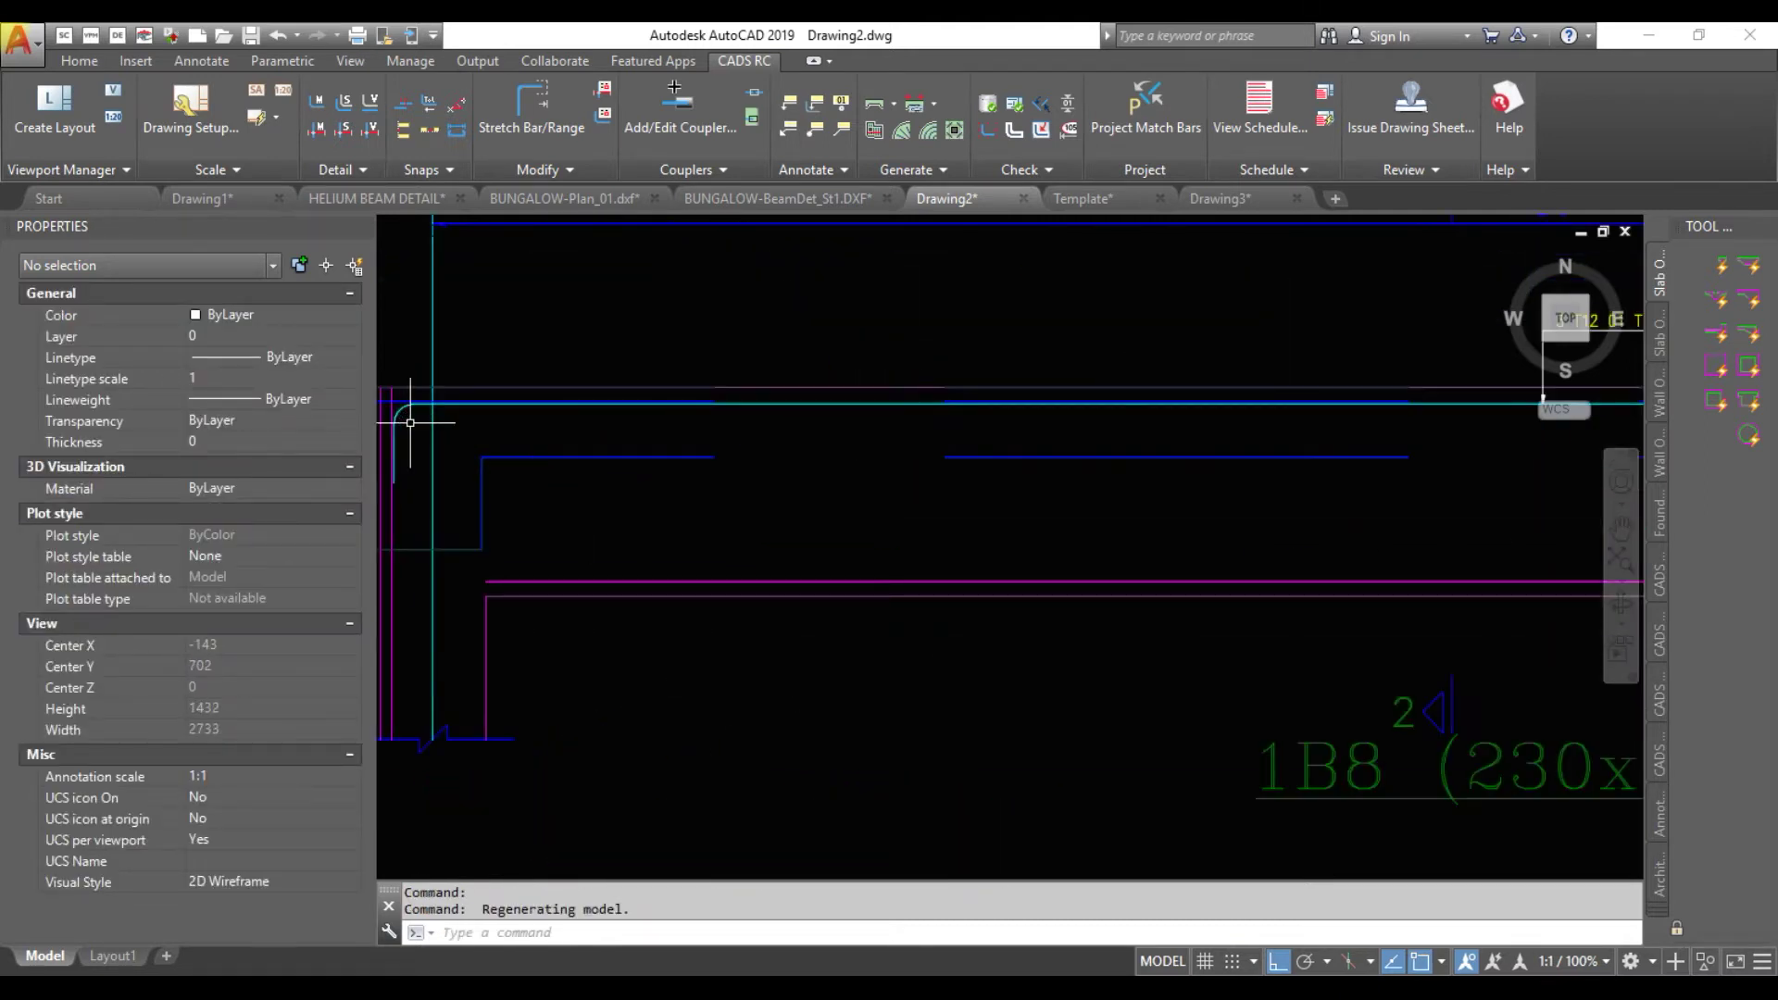
pyautogui.click(924, 400)
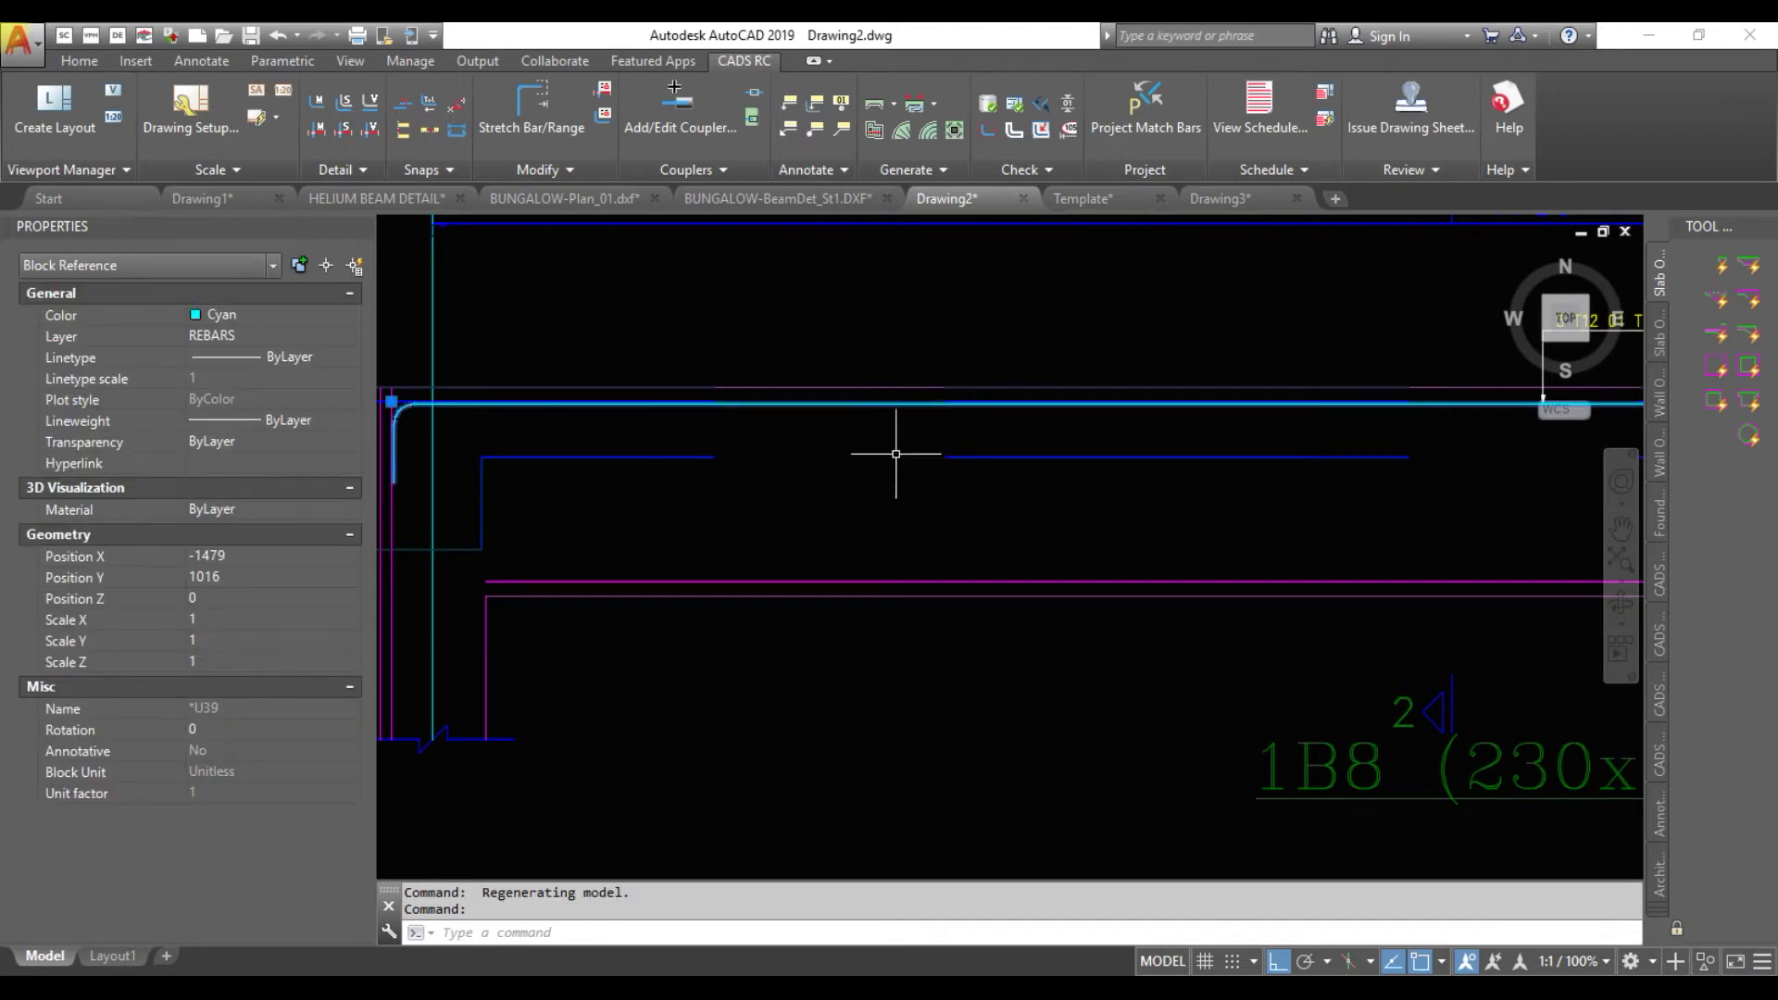
pyautogui.scroll(-2, 881, 477)
pyautogui.write('MI')
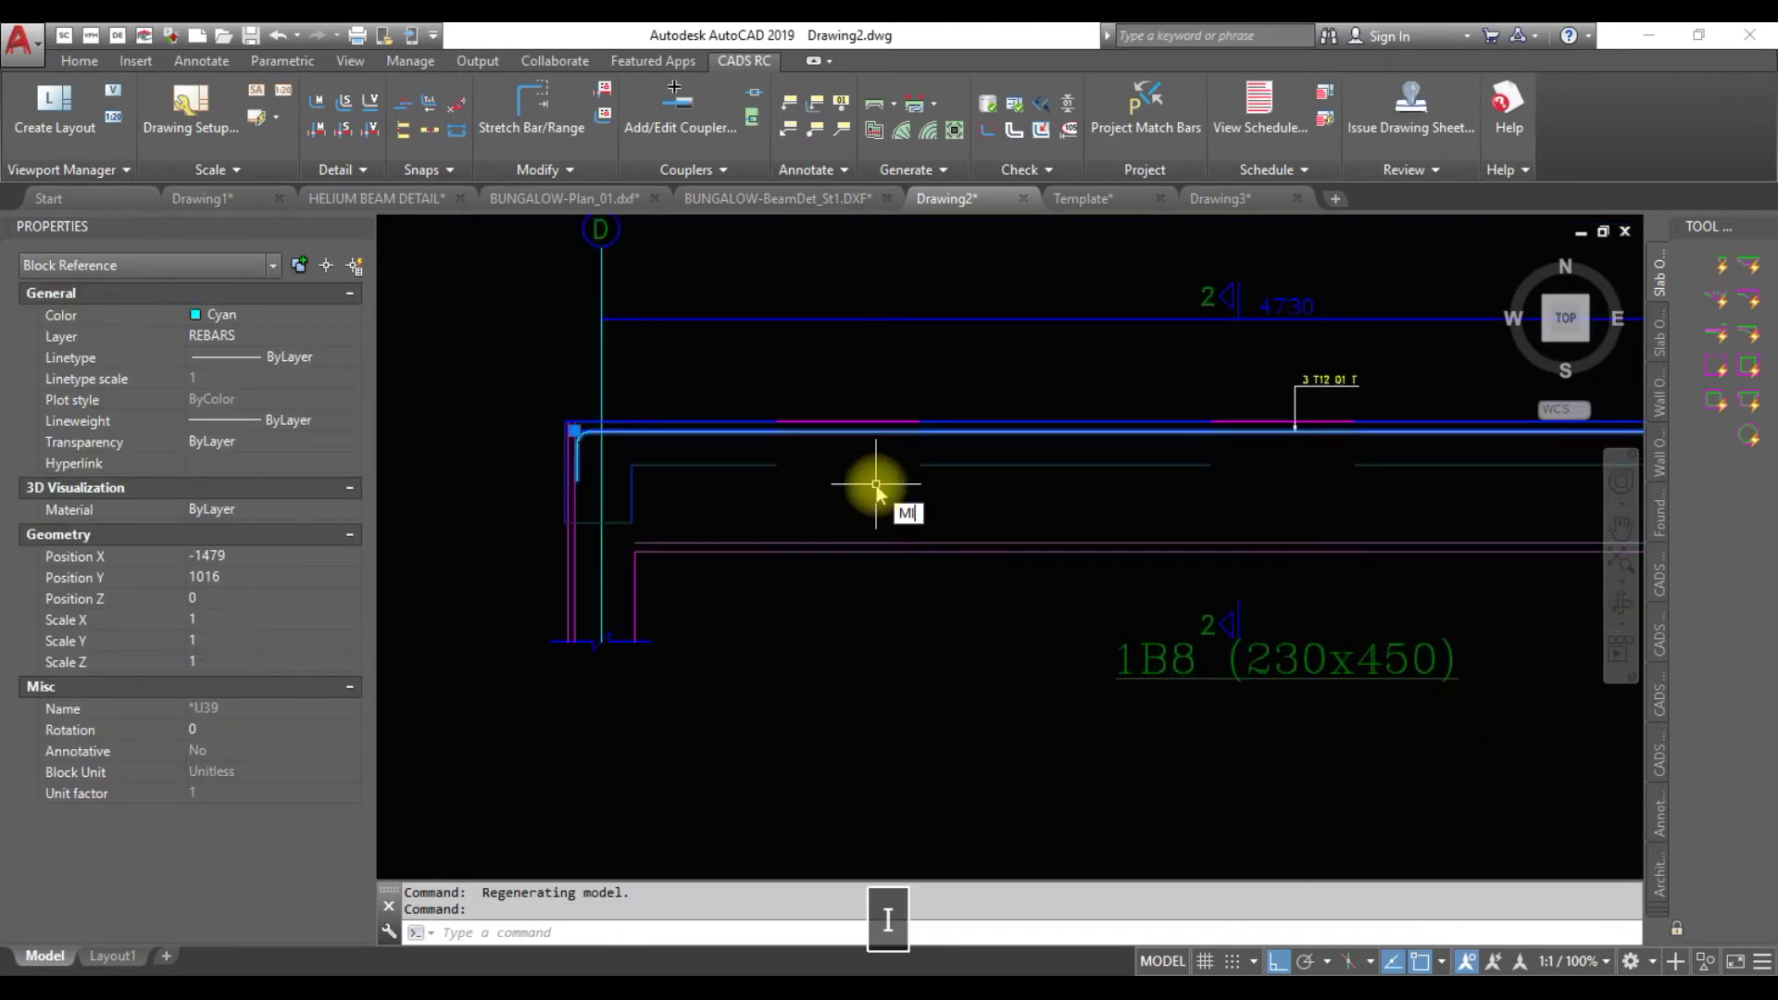
pyautogui.press('Escape')
pyautogui.write('MI')
pyautogui.press('Return')
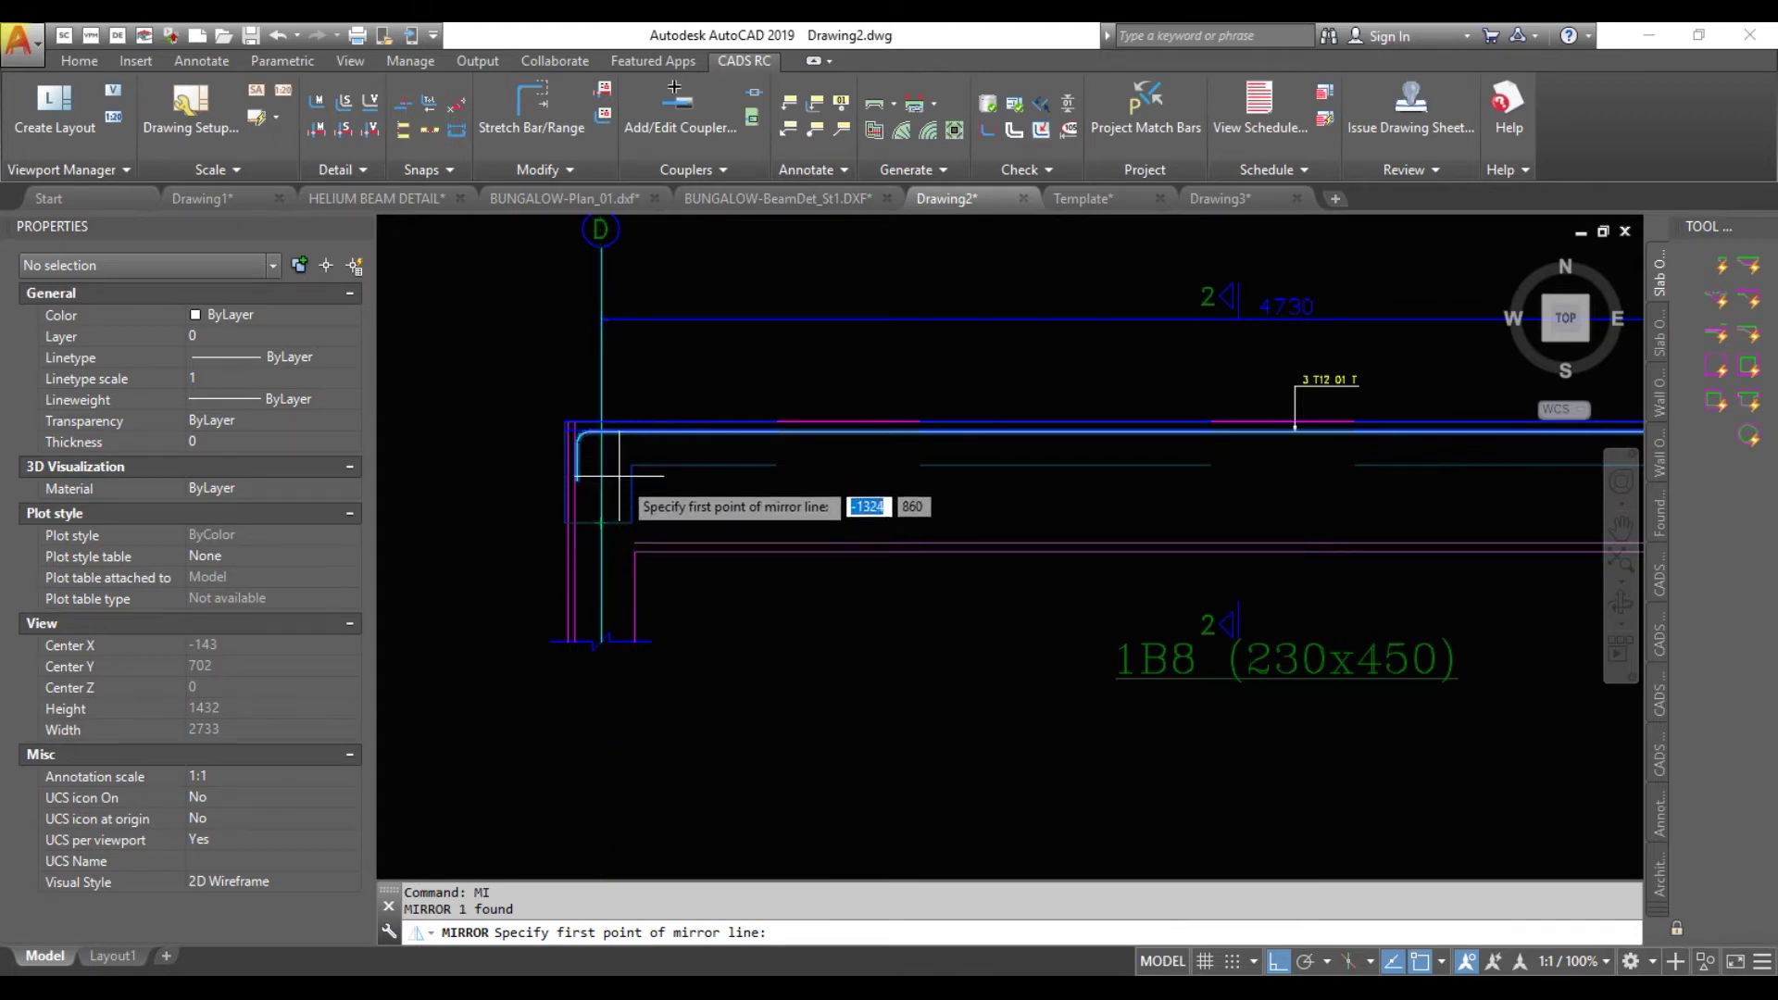
pyautogui.click(608, 492)
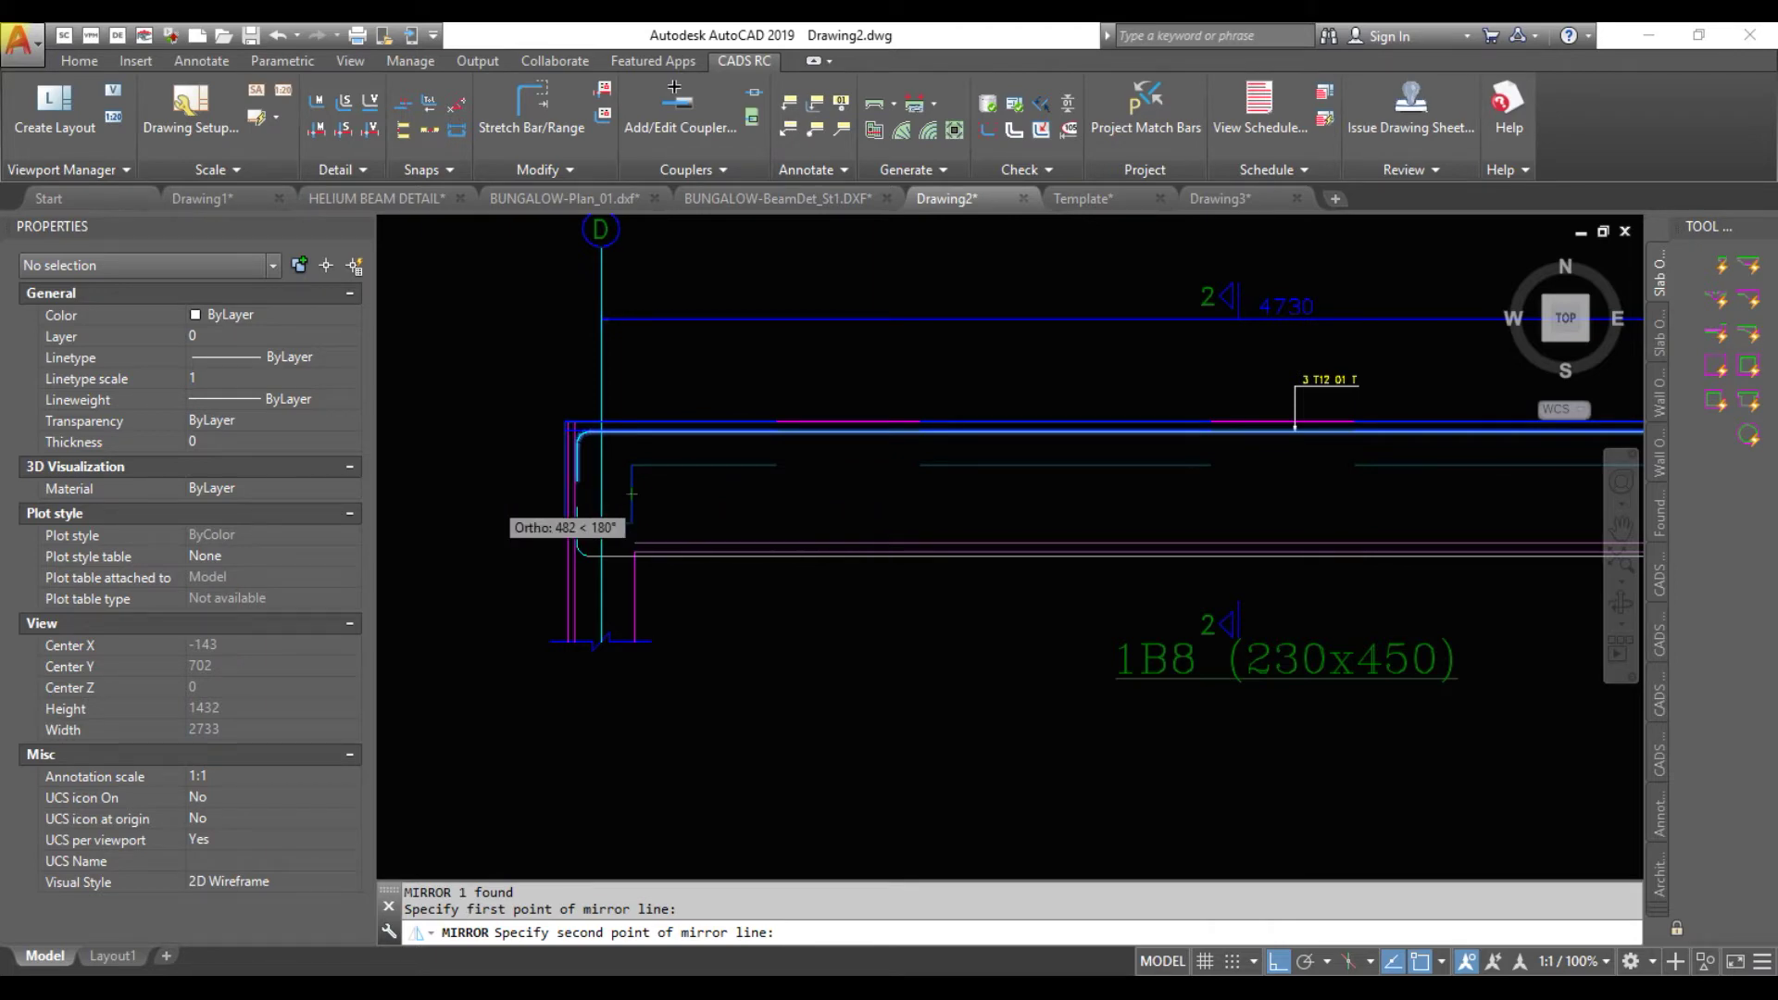
pyautogui.click(492, 497)
pyautogui.click(542, 580)
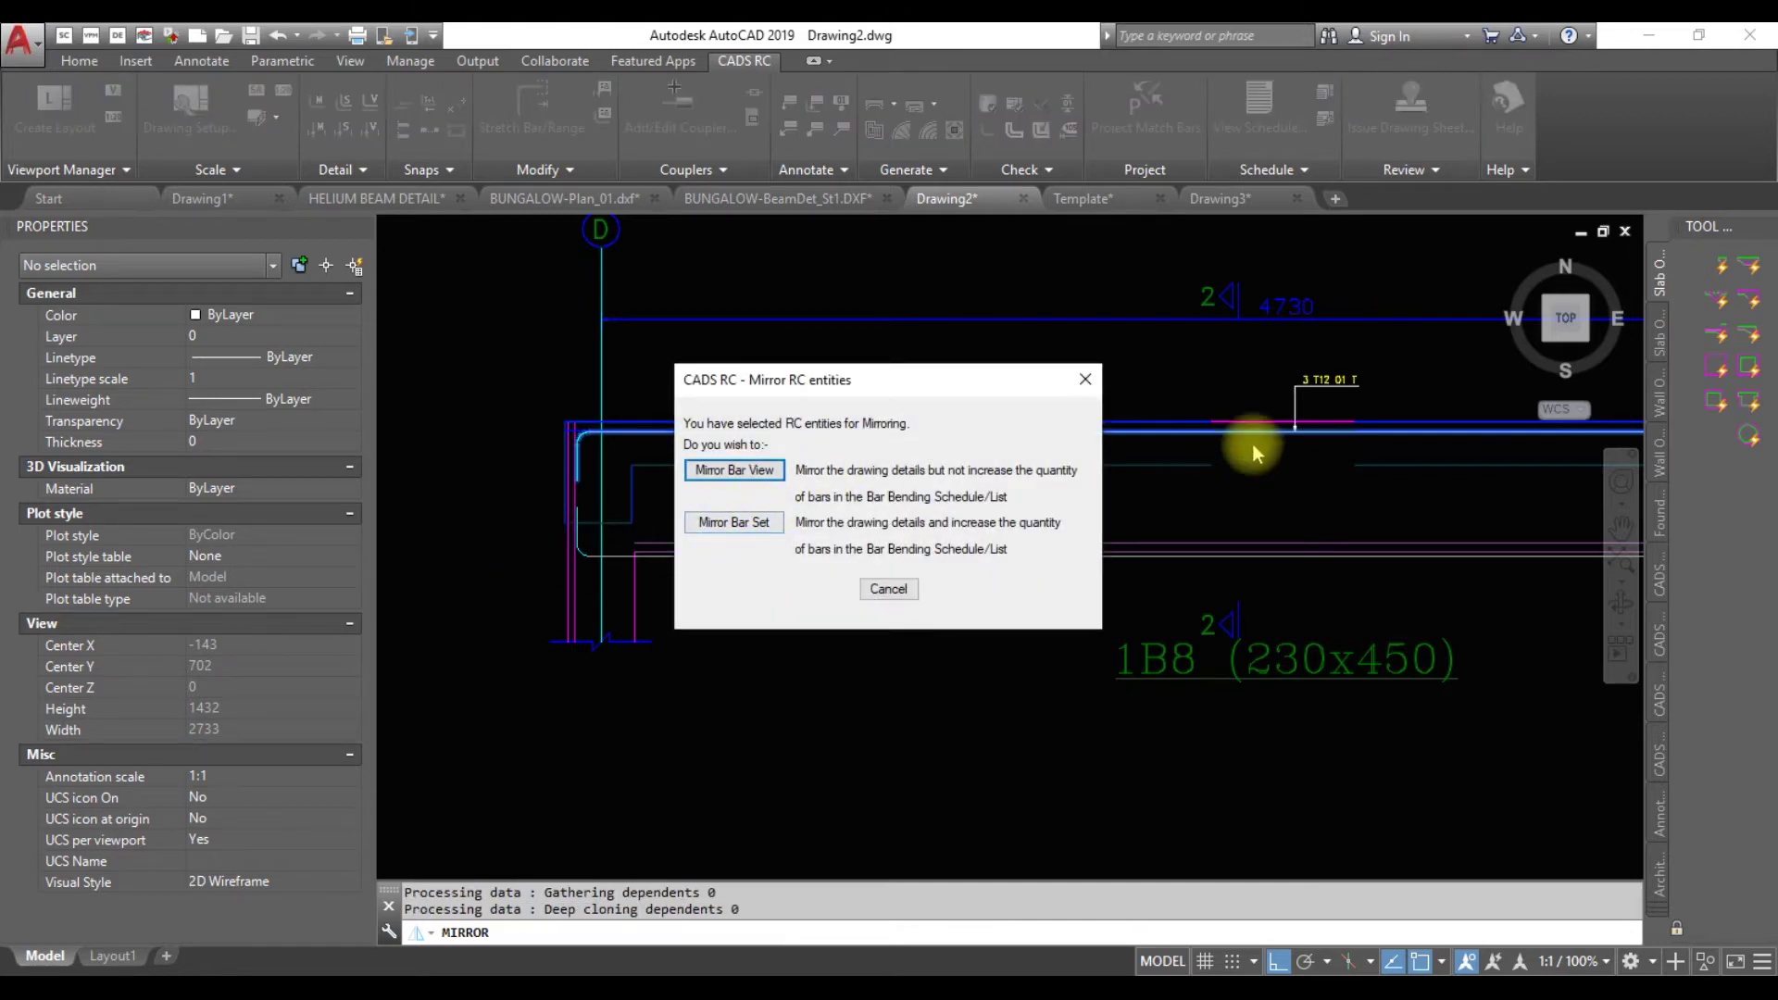
pyautogui.click(763, 529)
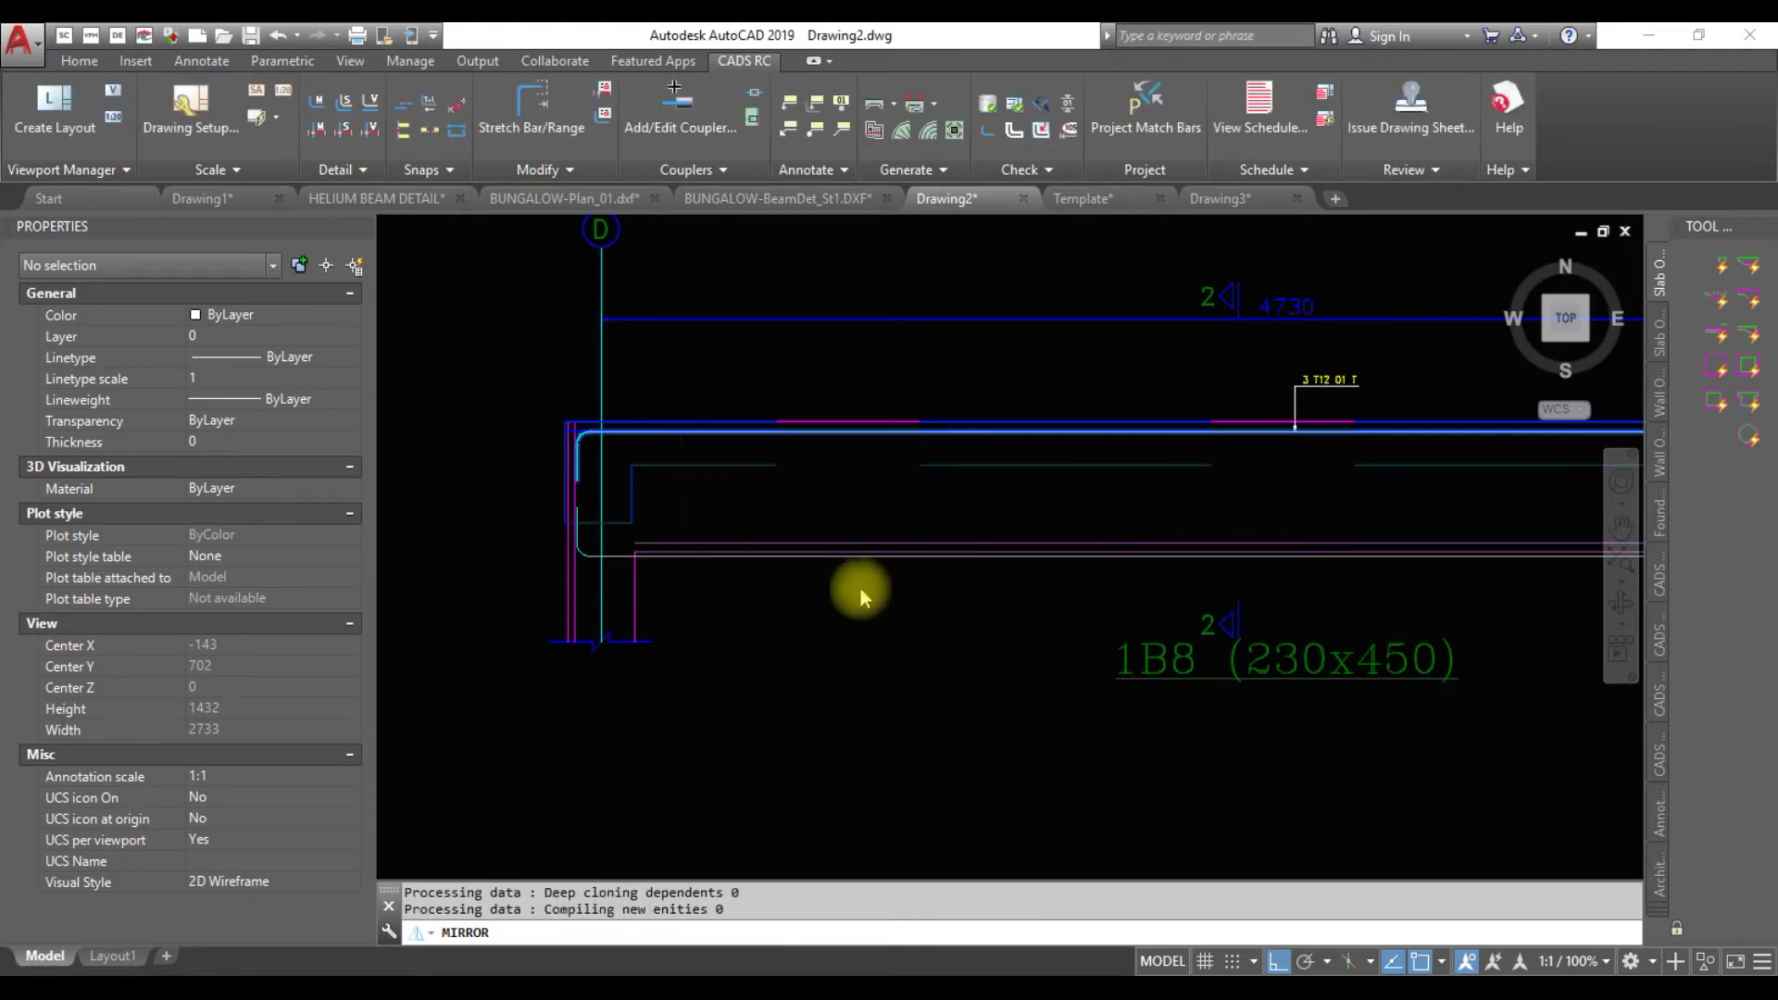
# Move the mirrored bottom bar vertically up from its outer edge so it sits on the beam's bottom cover line
pyautogui.moveTo(1188, 569); pyautogui.dragTo(822, 584, button='middle')
pyautogui.scroll(2, 1045, 564)
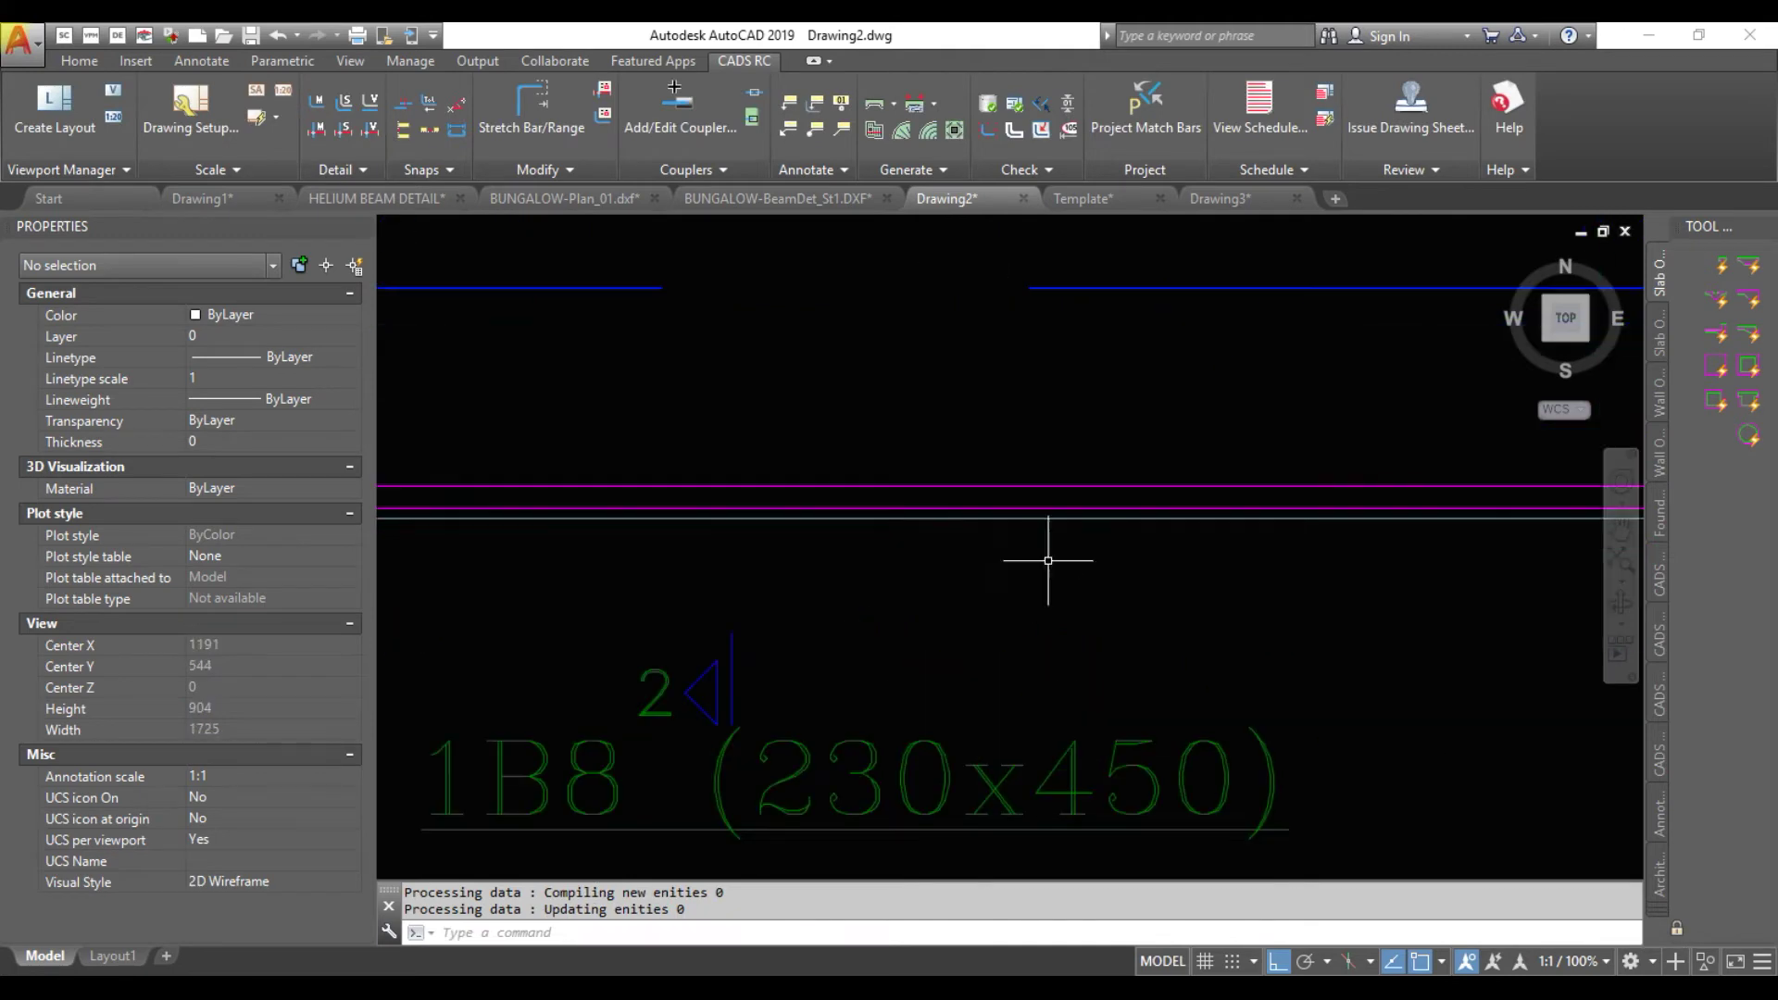
pyautogui.click(1064, 517)
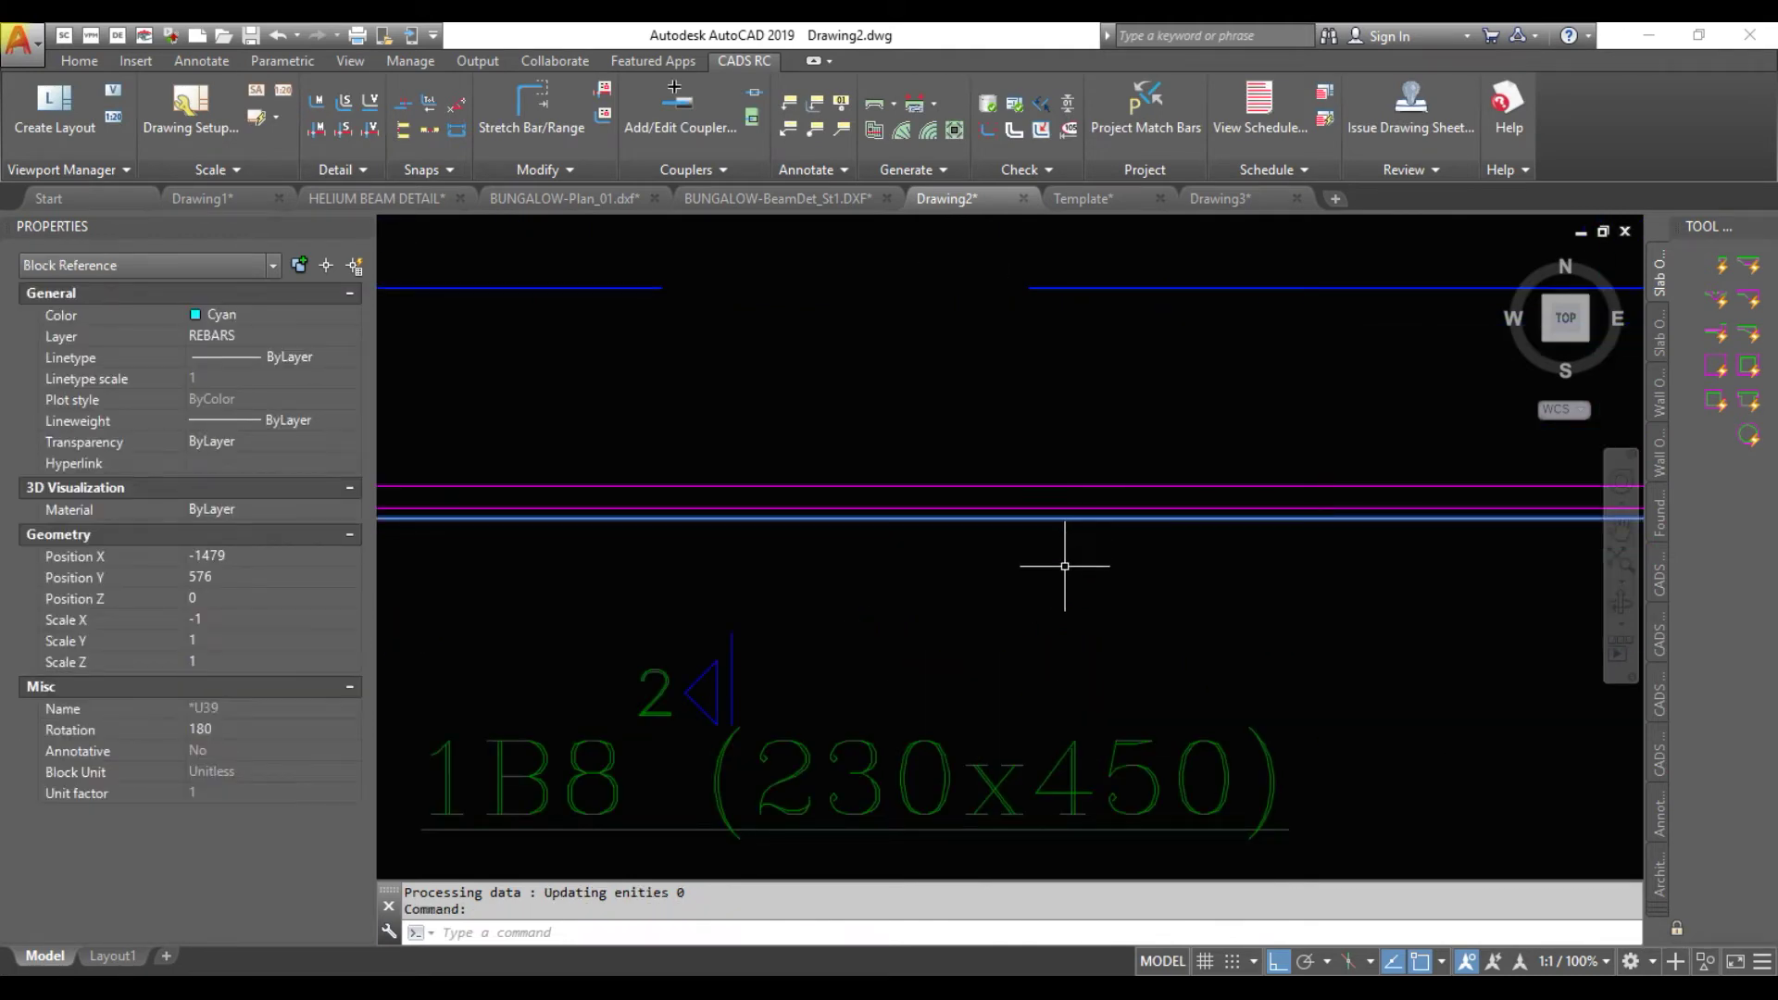
pyautogui.scroll(-2, 1065, 566)
pyautogui.write('m')
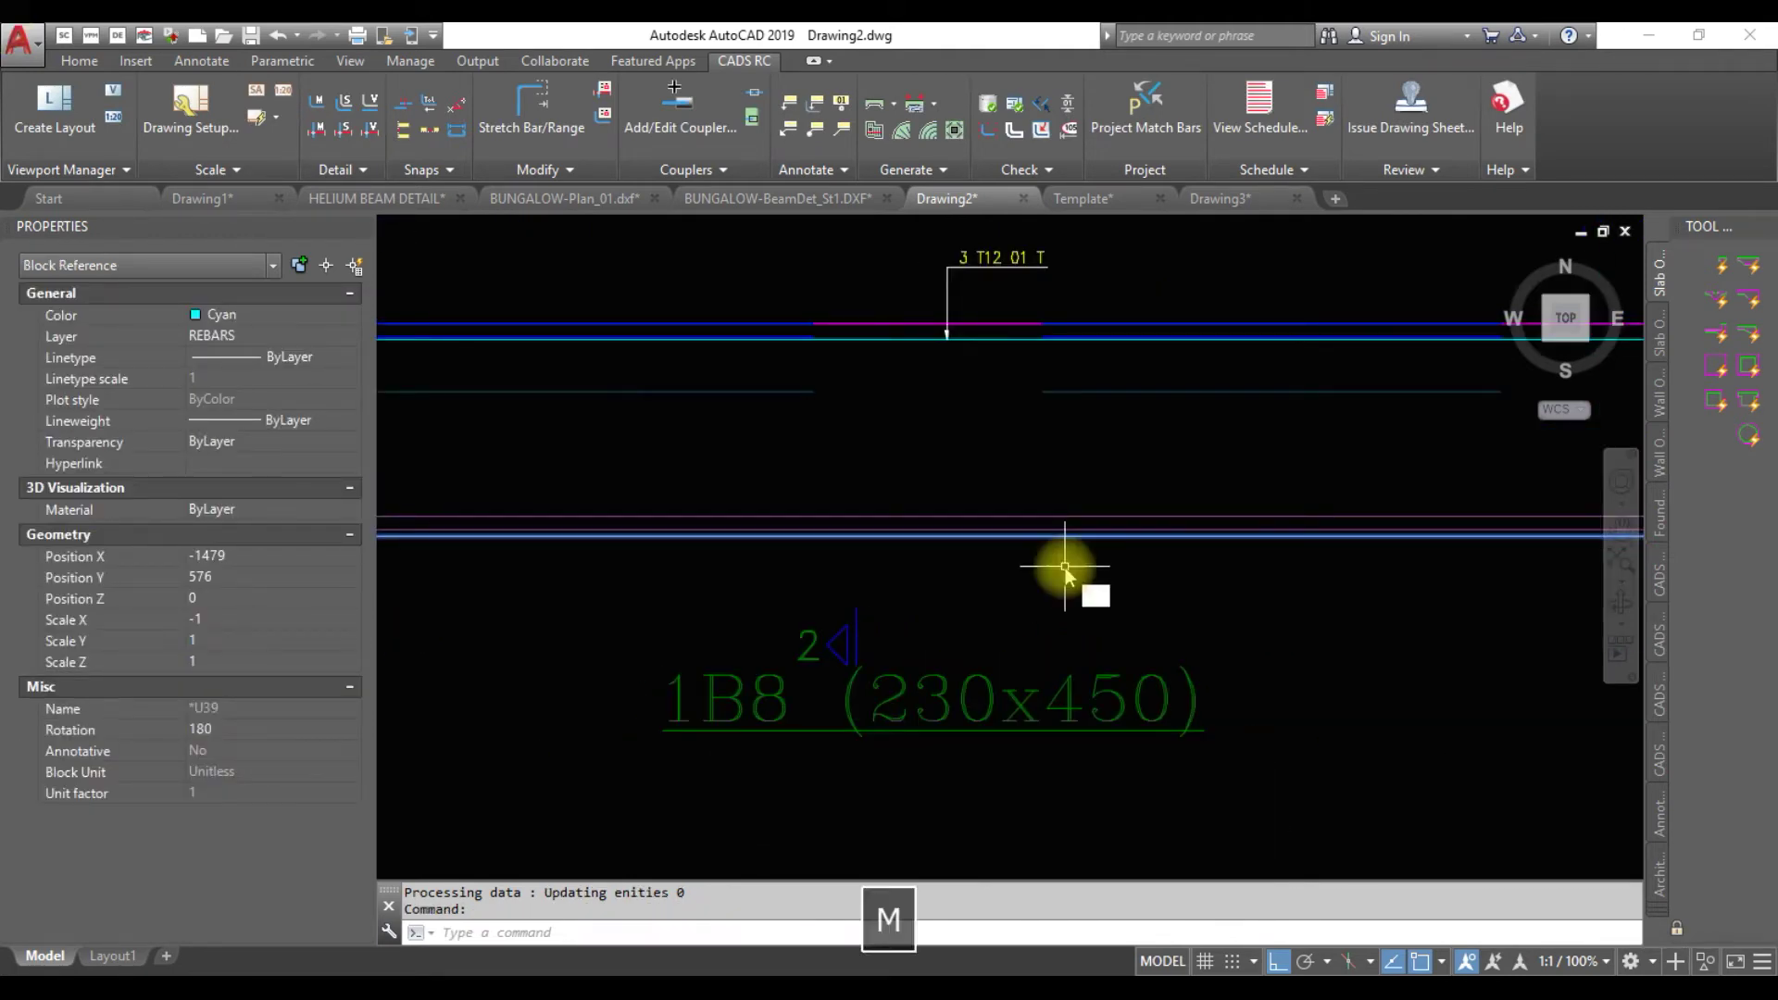
pyautogui.press('Return')
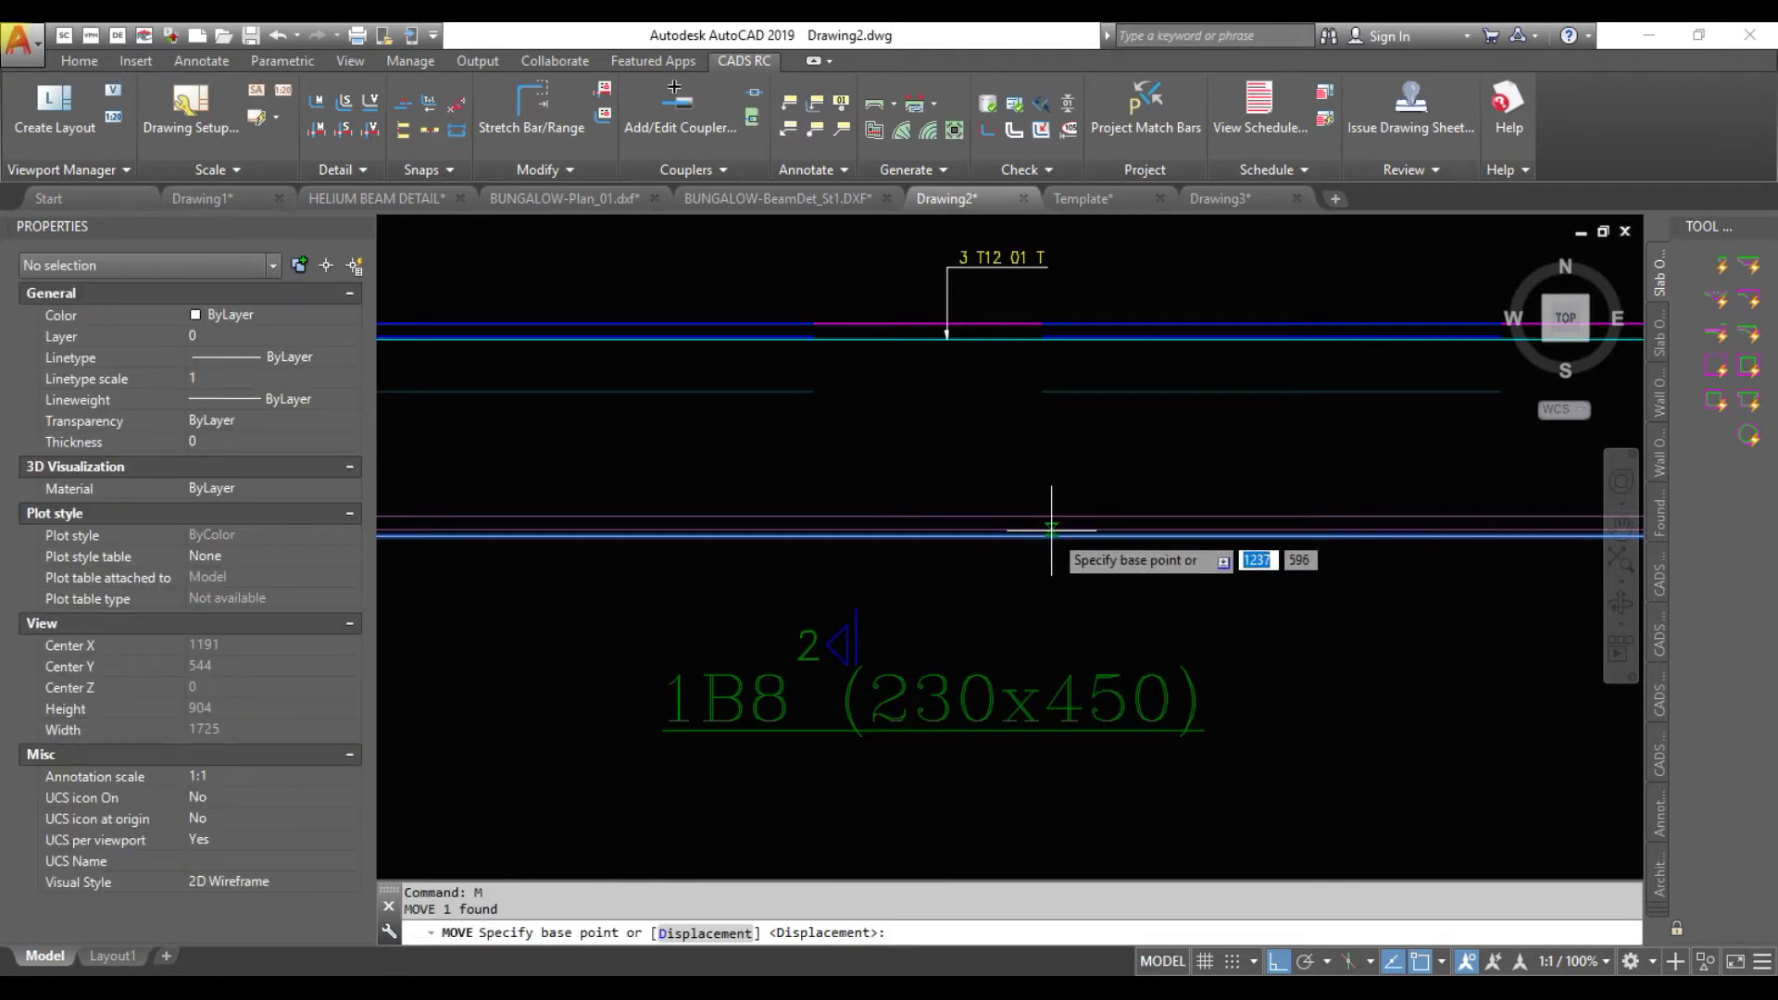
pyautogui.scroll(2, 1051, 528)
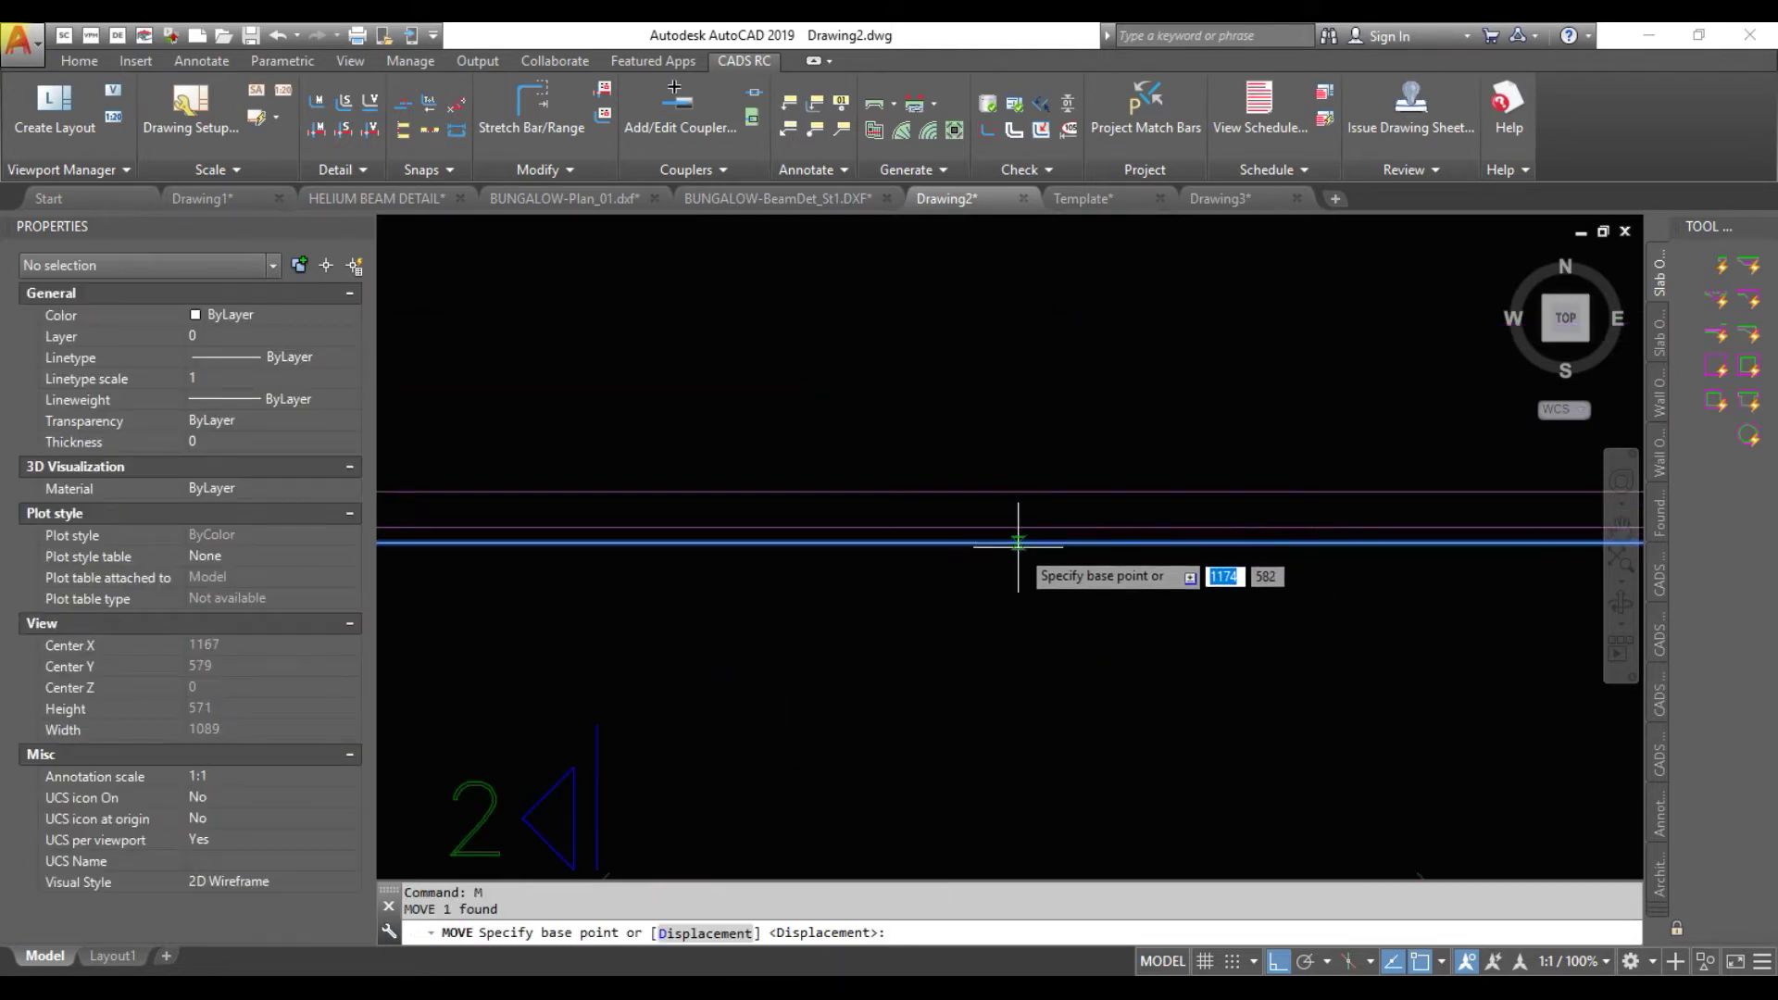
pyautogui.click(1018, 542)
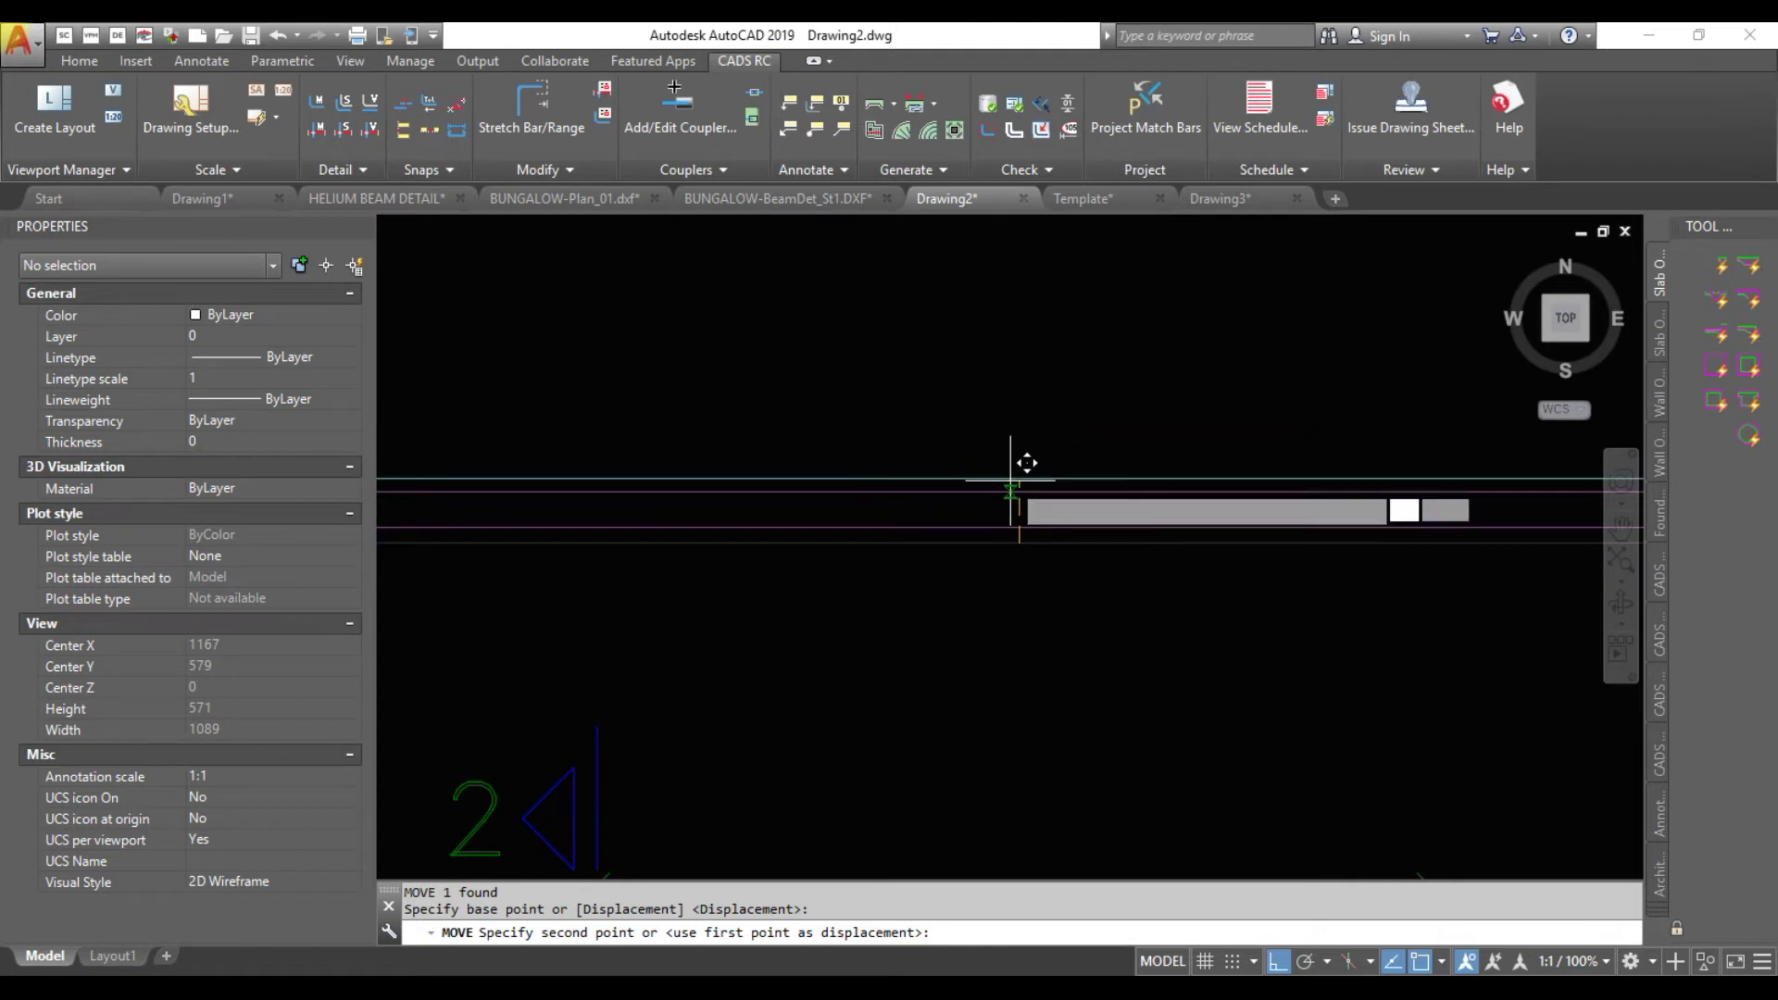
pyautogui.click(1014, 492)
pyautogui.scroll(-5, 1015, 505)
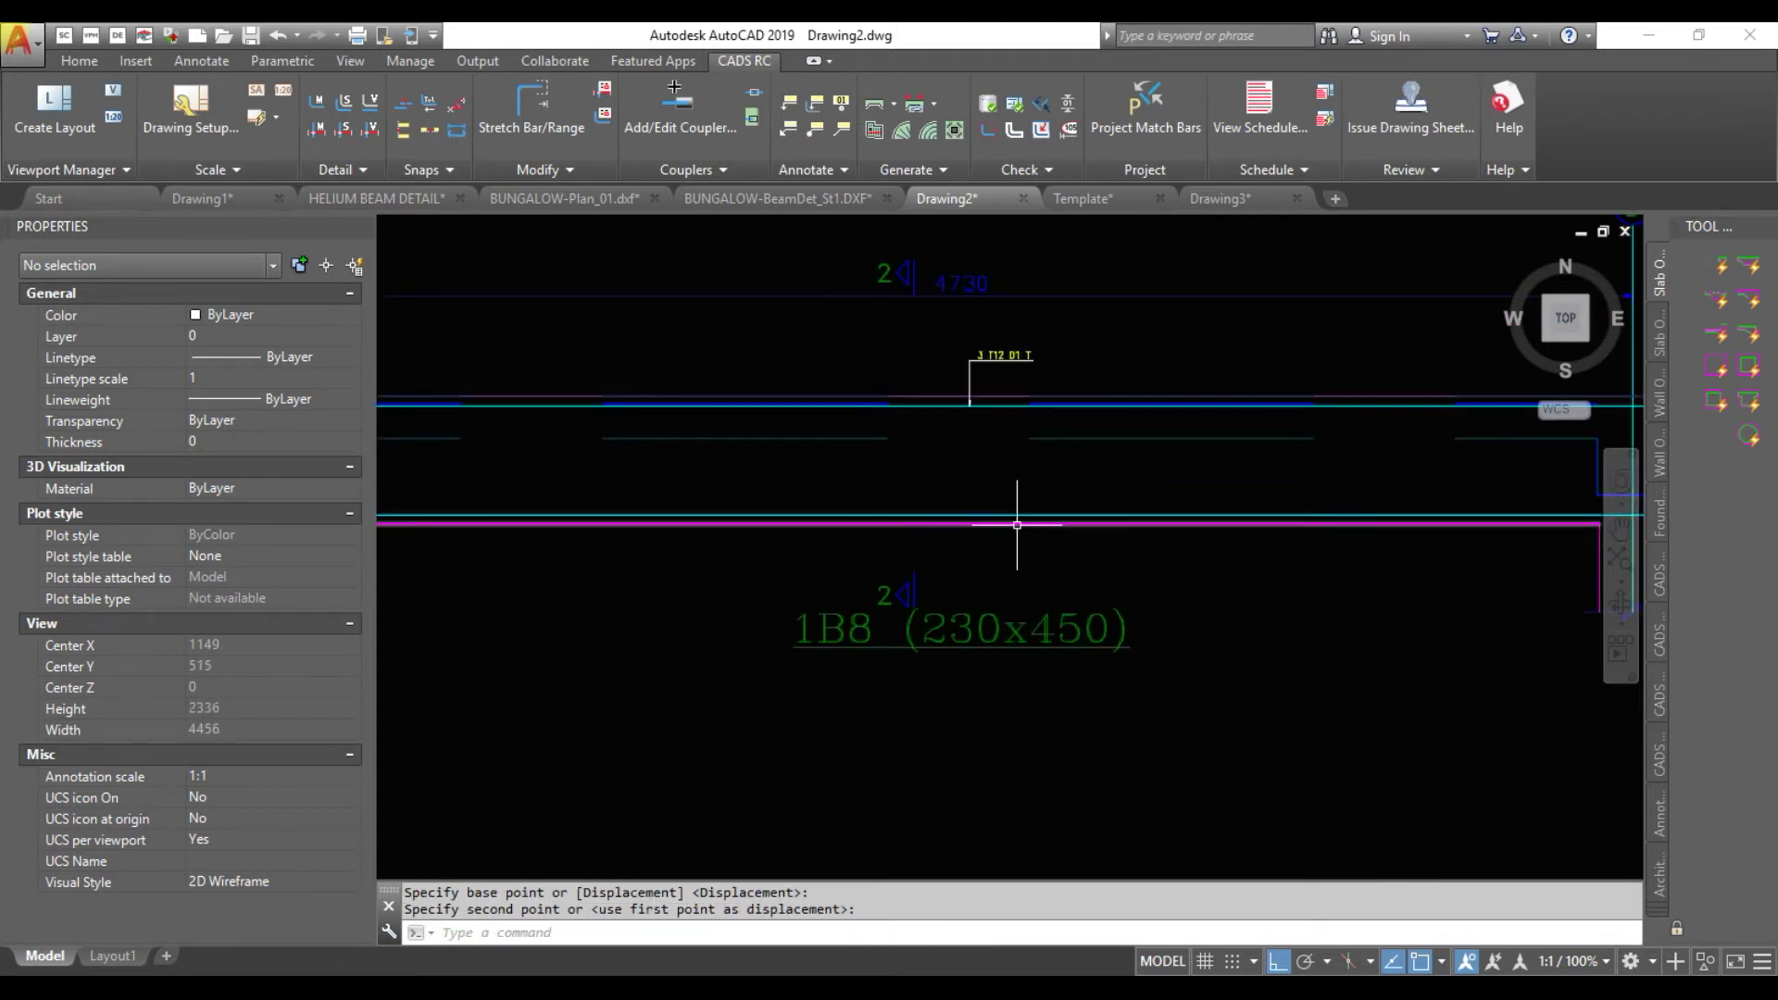
pyautogui.scroll(6, 833, 470)
pyautogui.scroll(-2, 783, 537)
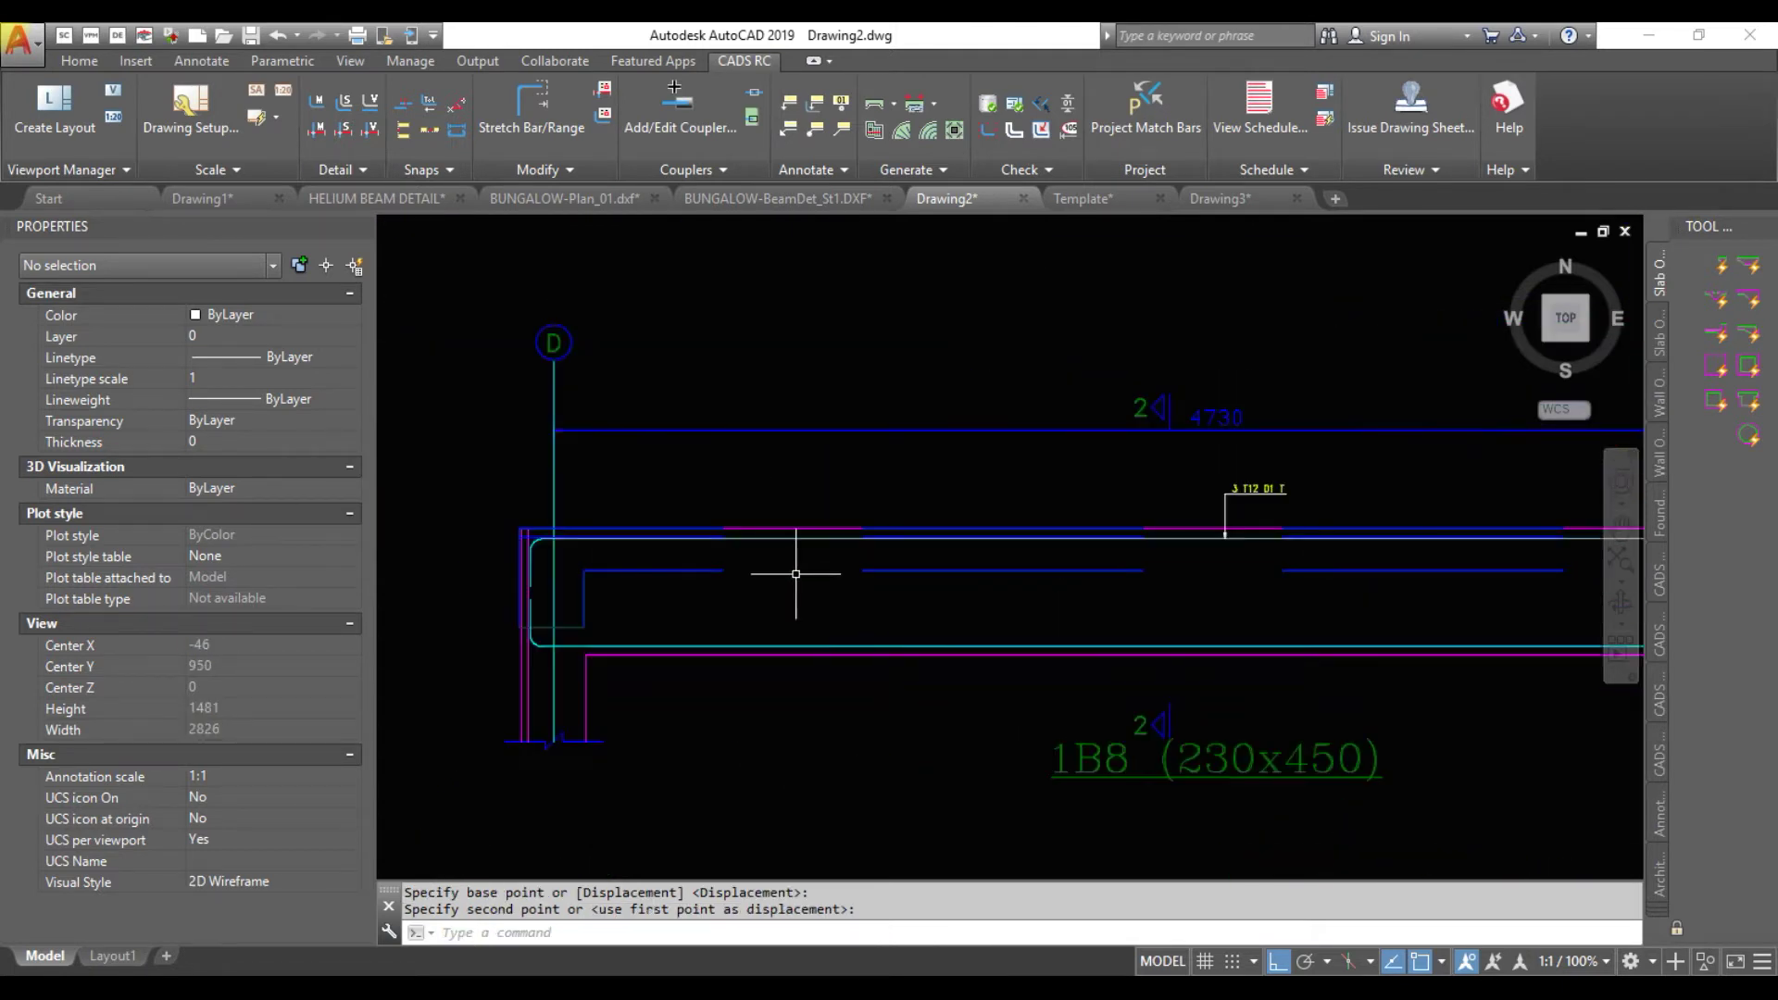
# Change the bottom bar's label note to B and accept the edited bar label data
pyautogui.scroll(2, 550, 667)
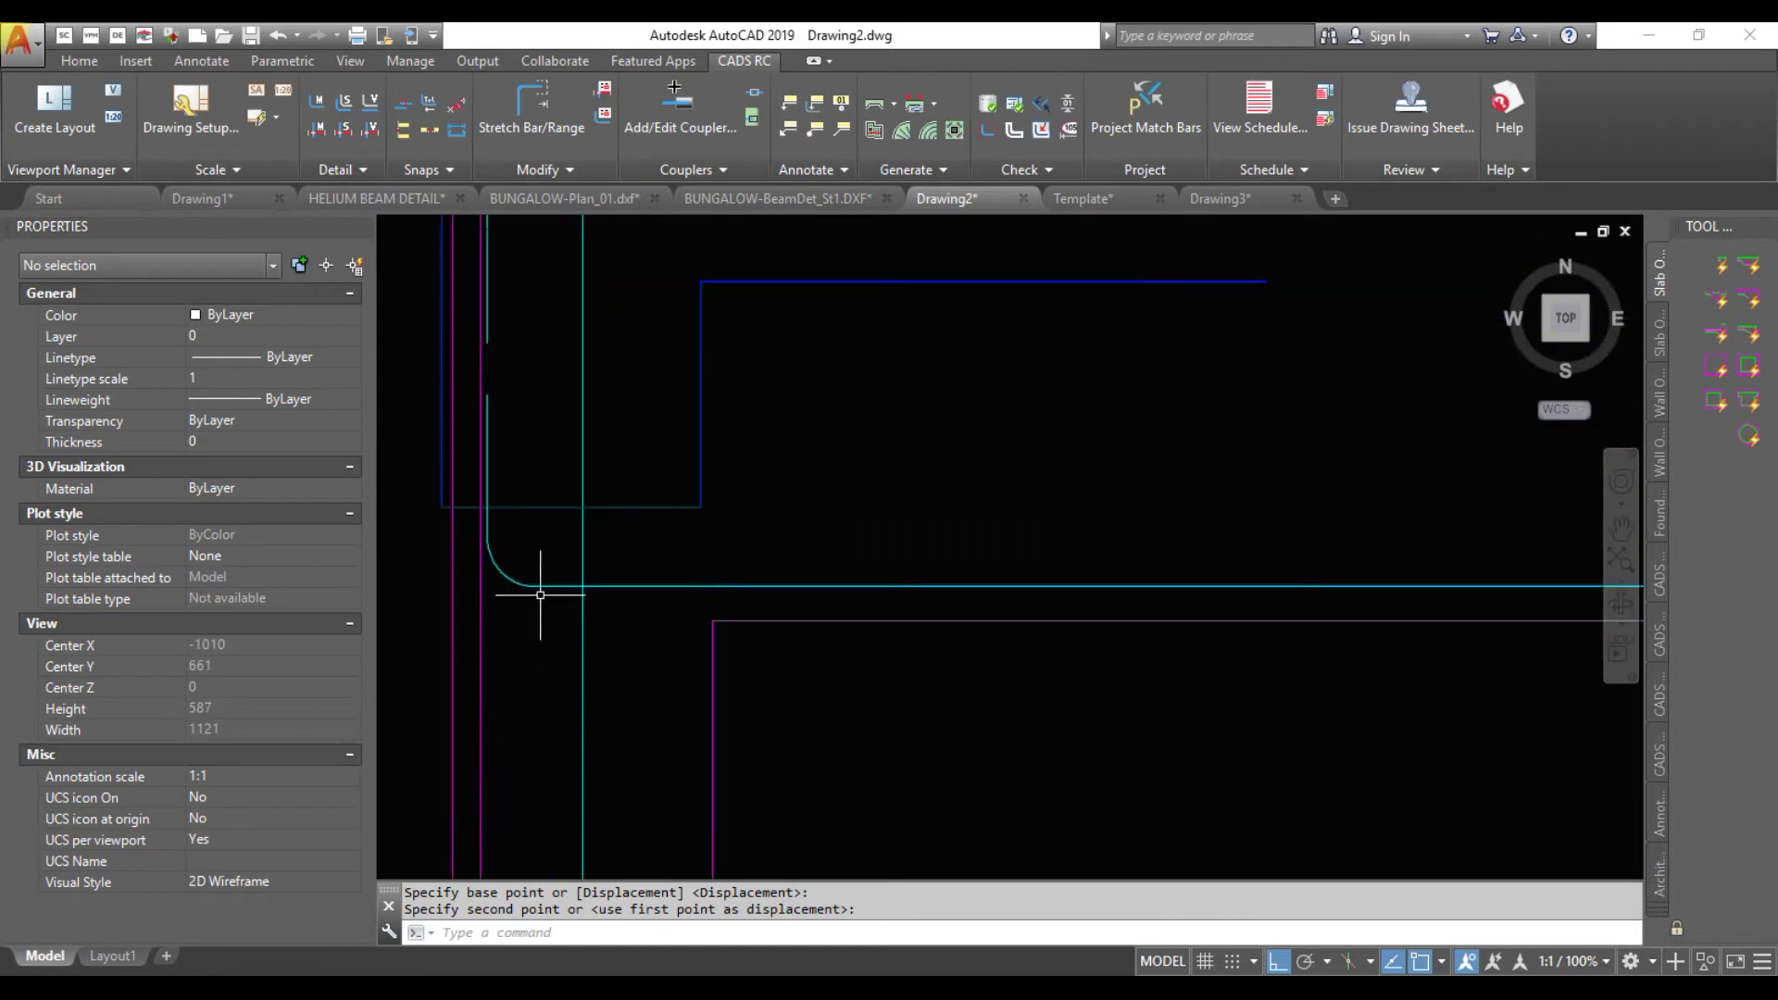
pyautogui.click(480, 593)
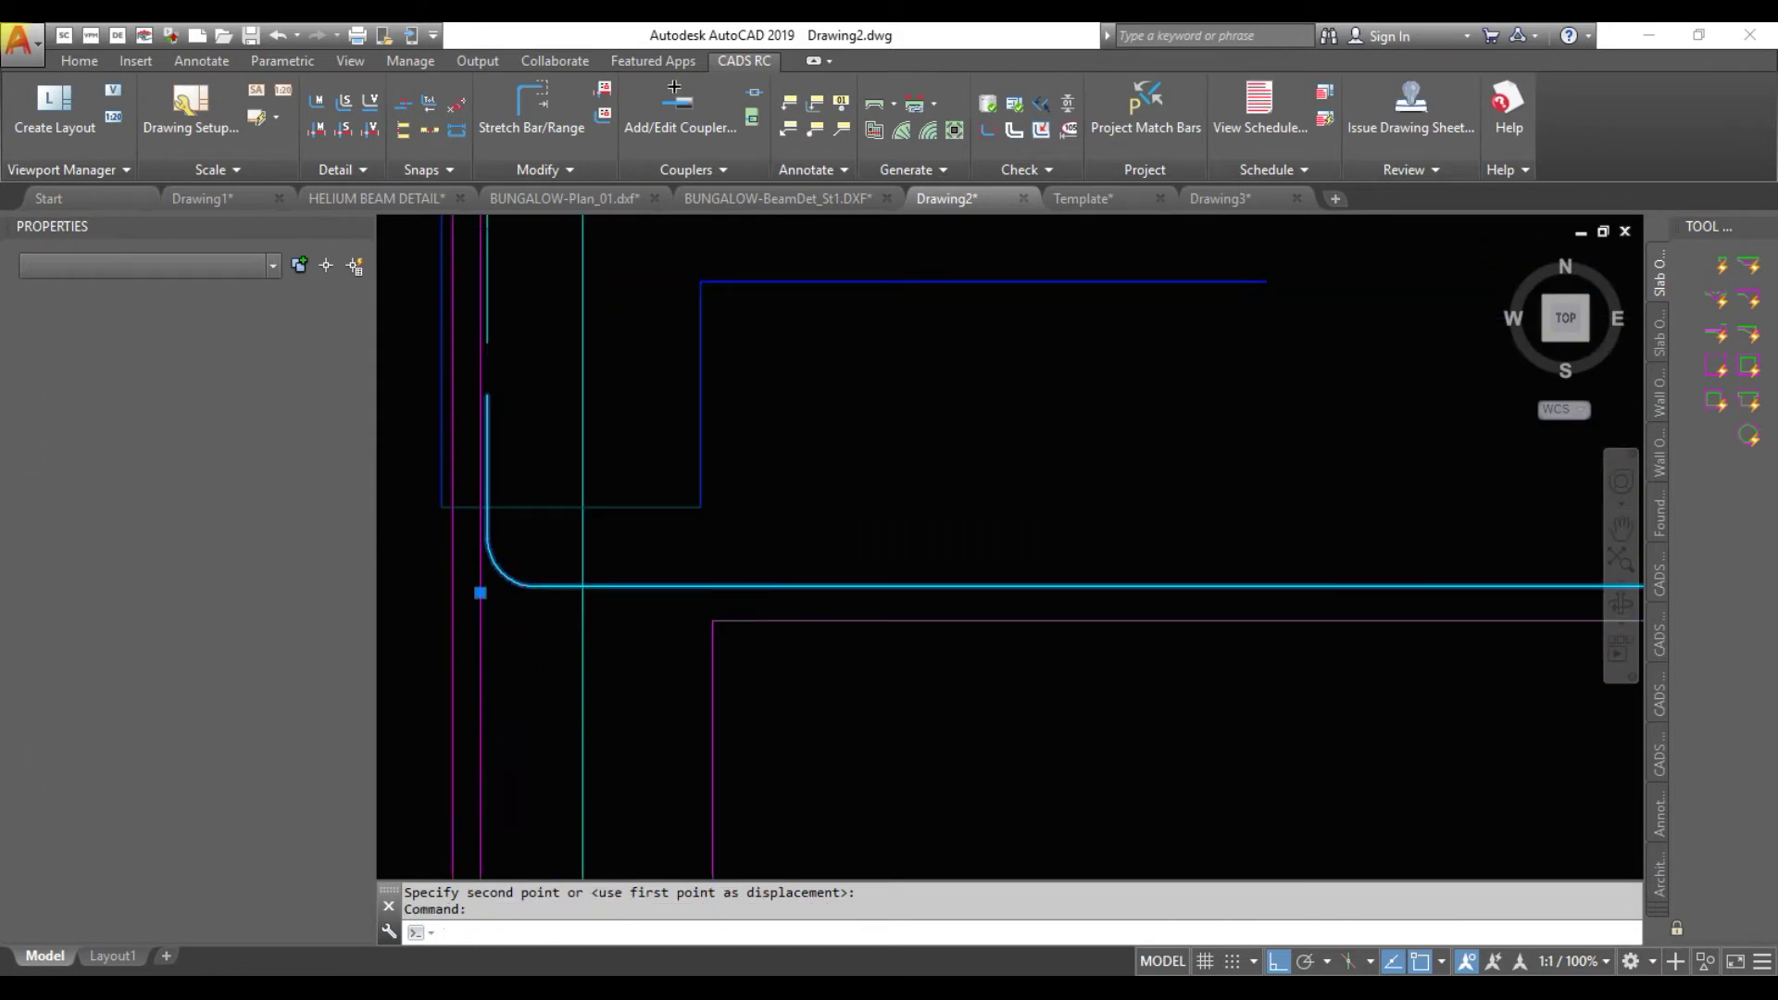
pyautogui.doubleClick(815, 585)
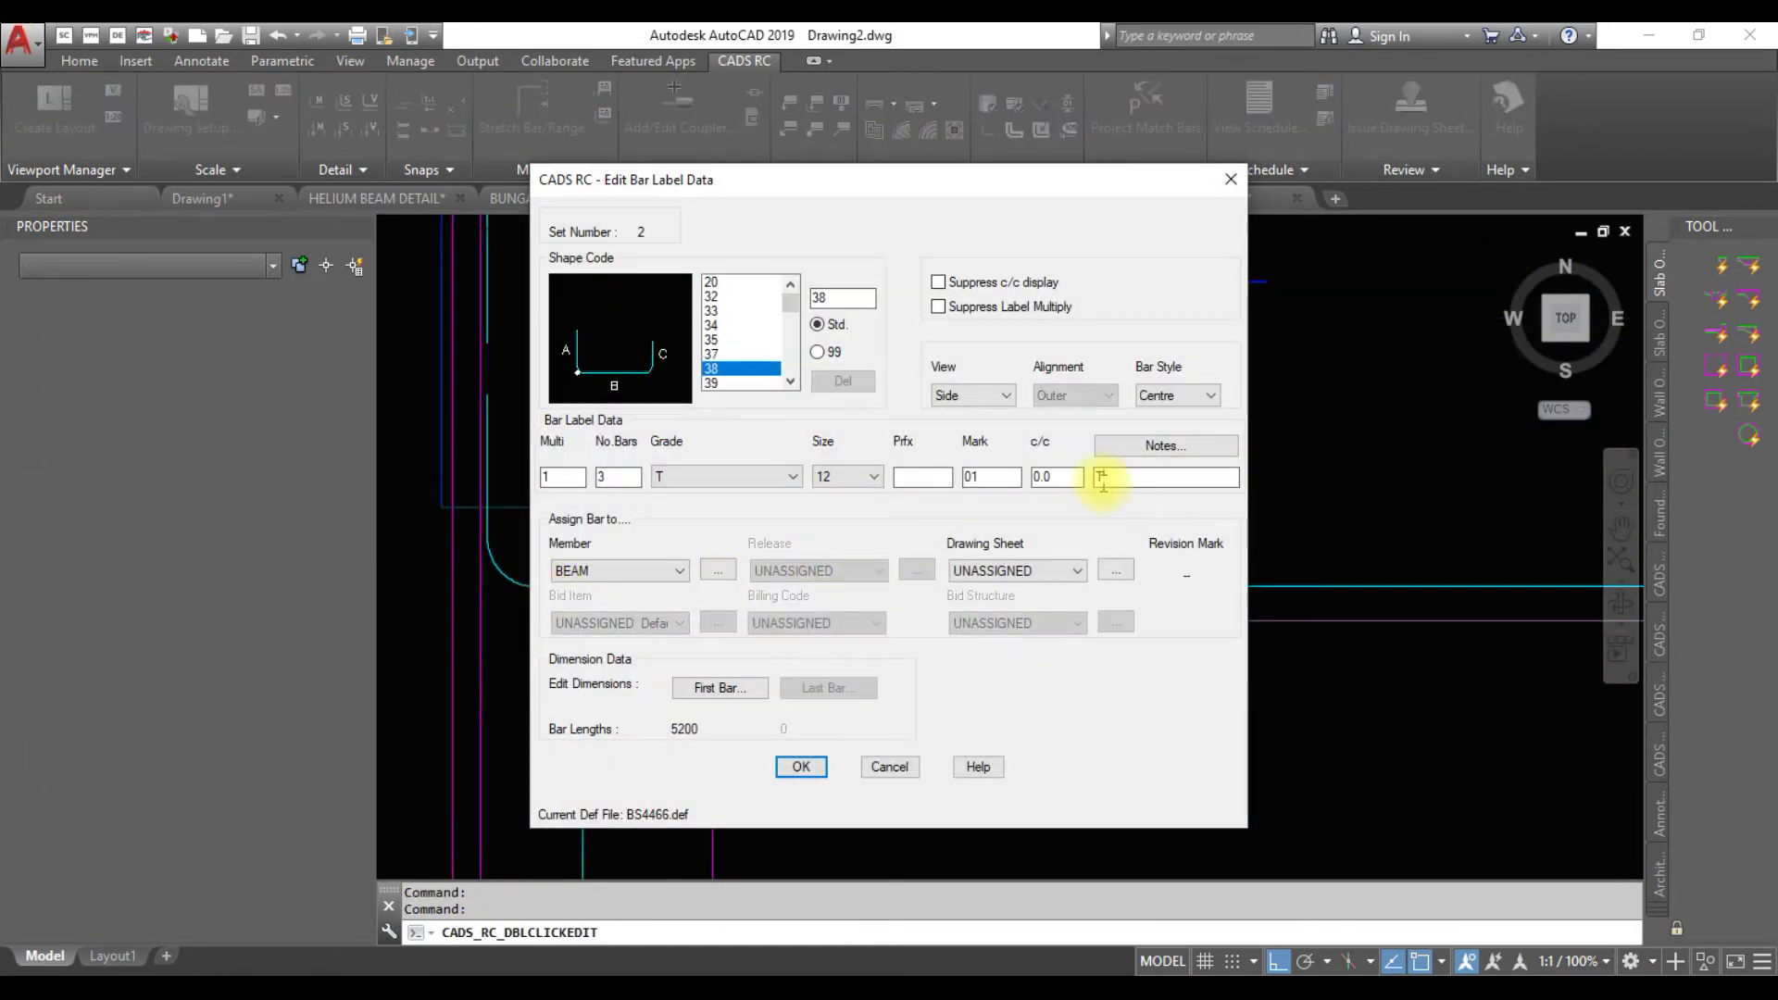
pyautogui.write('B')
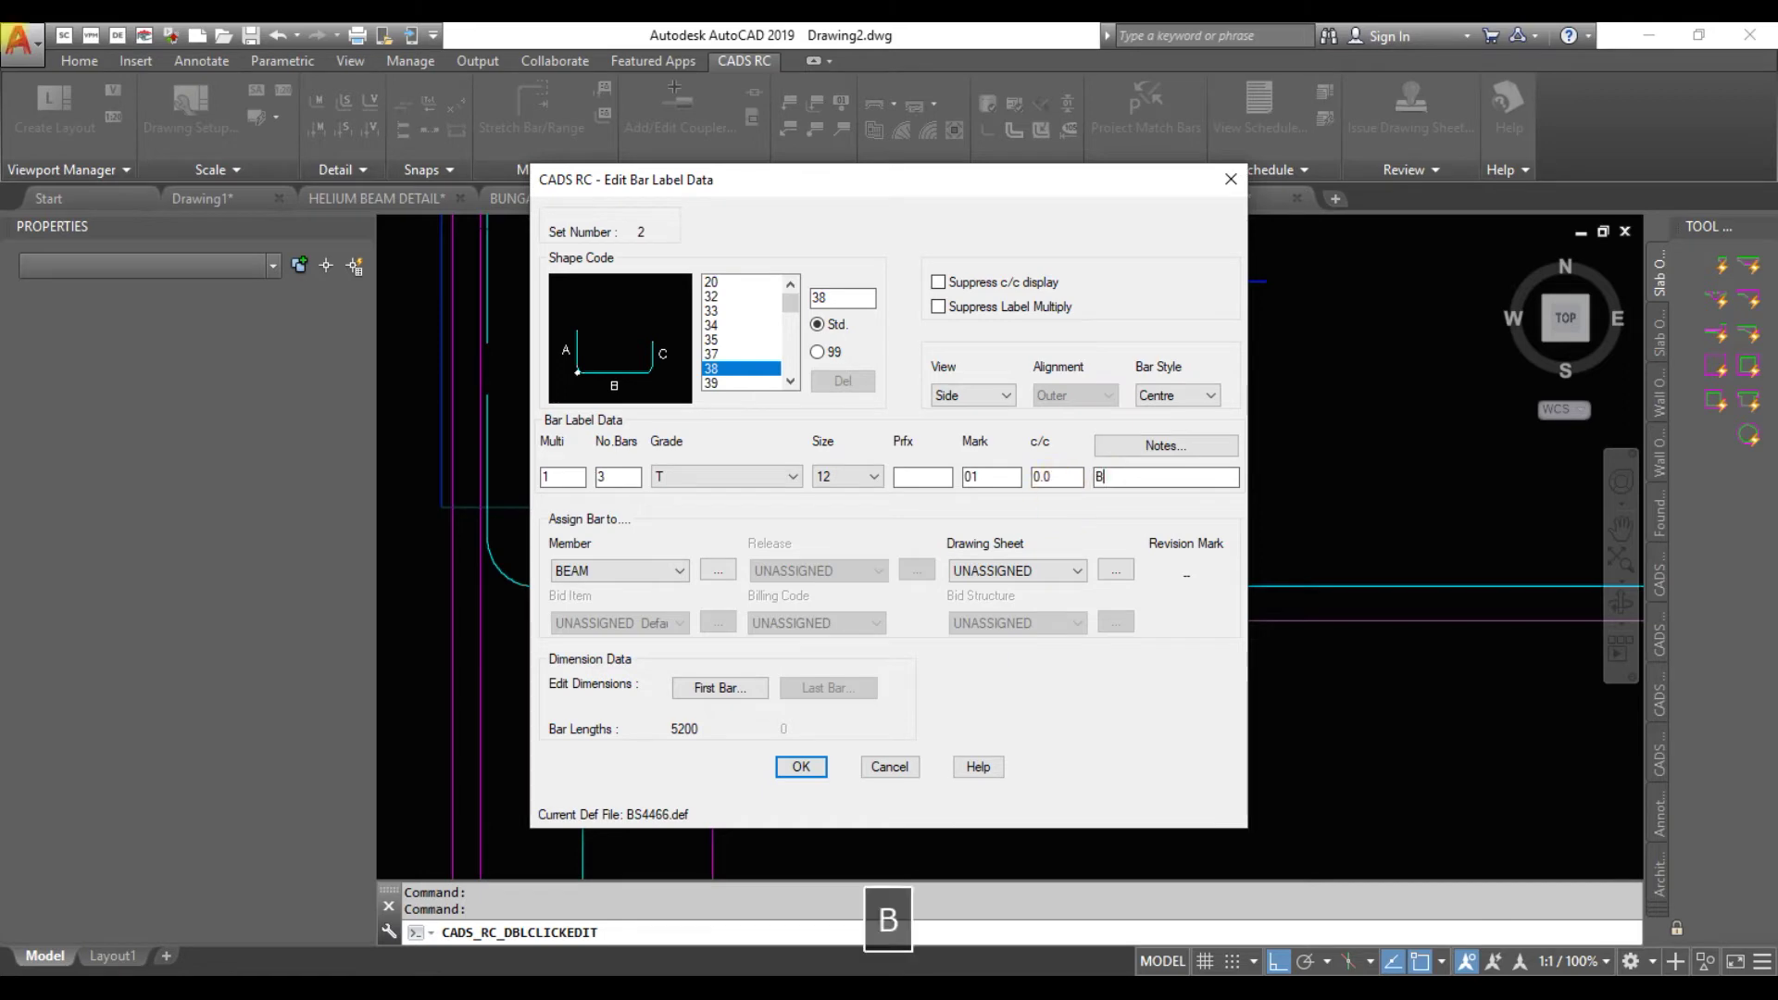
pyautogui.click(780, 769)
pyautogui.scroll(-4, 969, 453)
pyautogui.press('Escape')
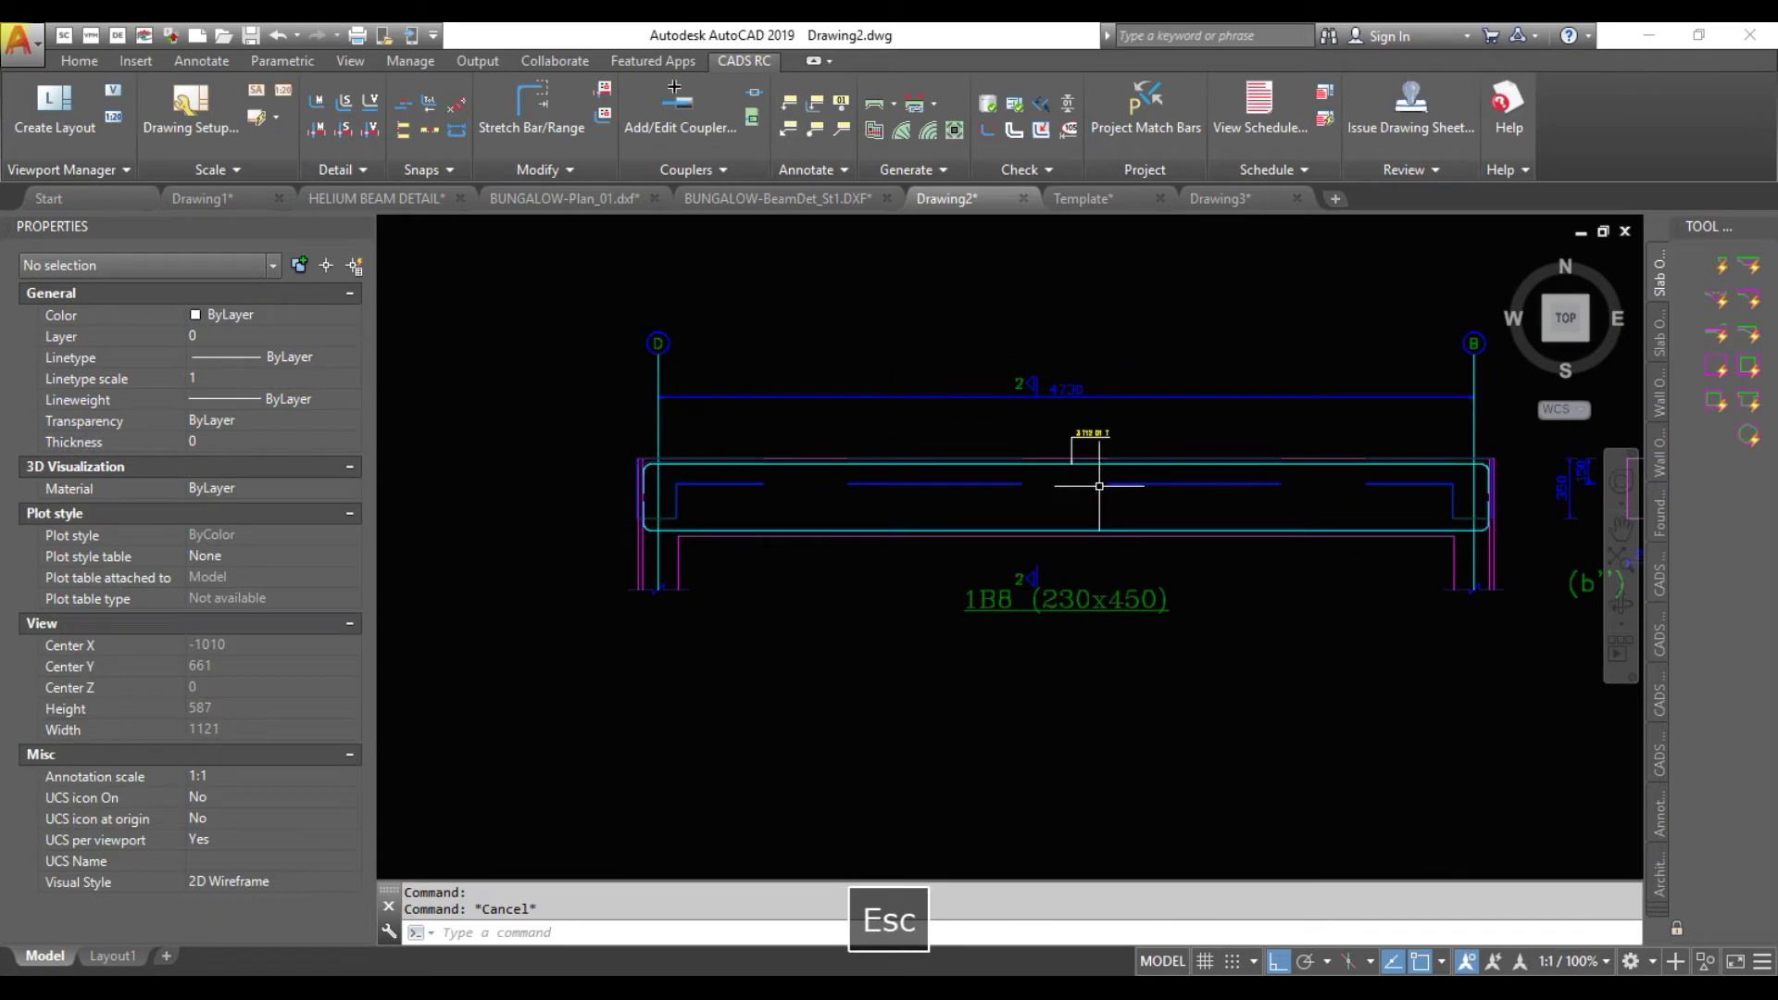
# Label the bottom bar horizontally below the beam near midspan, with the leader arrow pointing to the bar
pyautogui.click(815, 103)
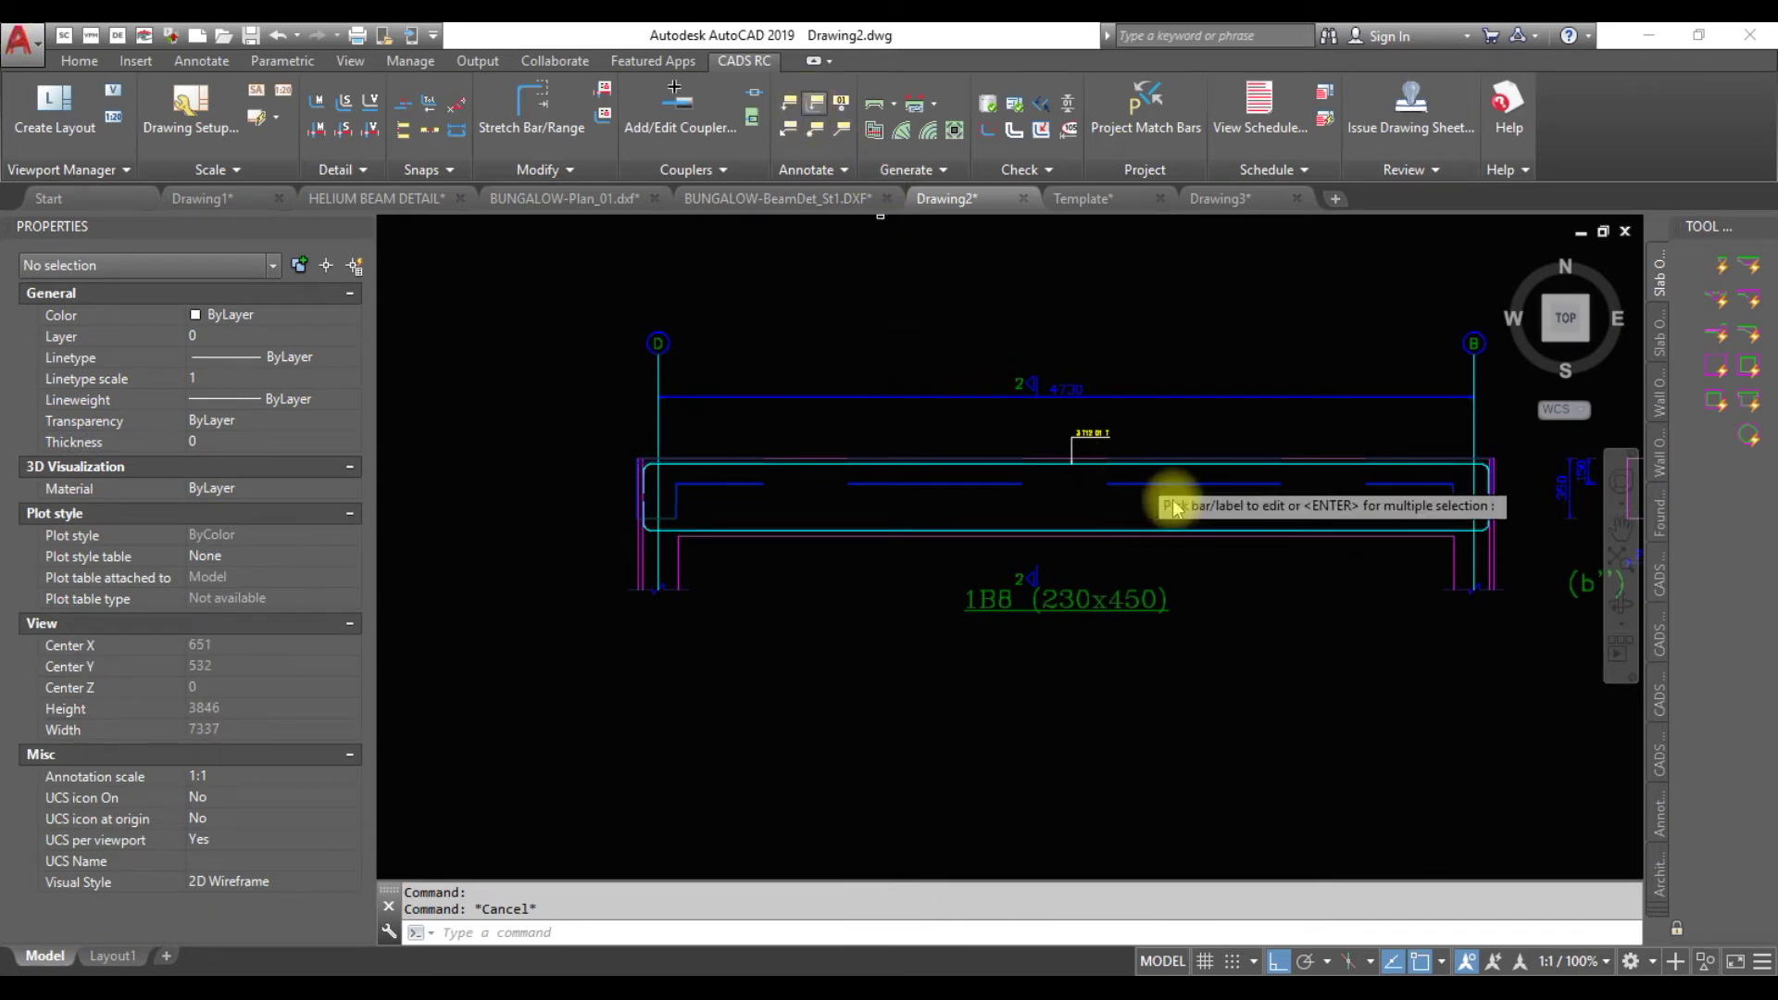
pyautogui.scroll(5, 1174, 509)
pyautogui.click(1047, 579)
pyautogui.scroll(-6, 1051, 671)
pyautogui.scroll(3, 1041, 670)
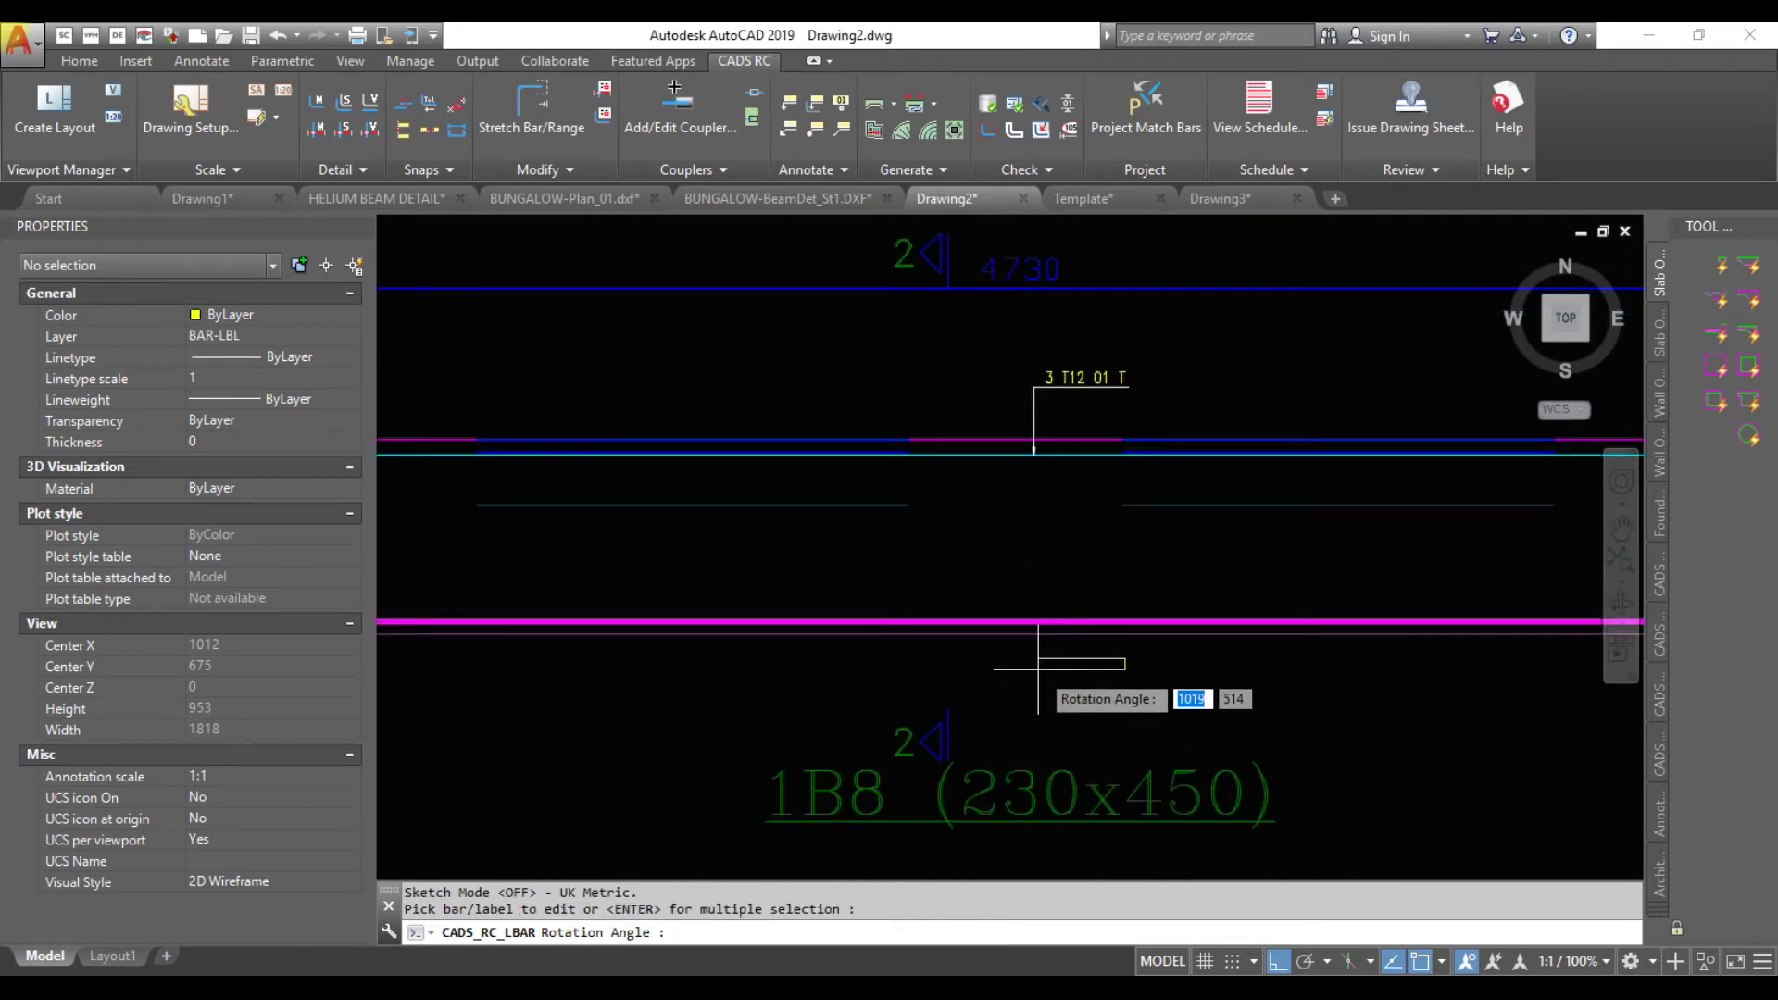
pyautogui.click(1195, 676)
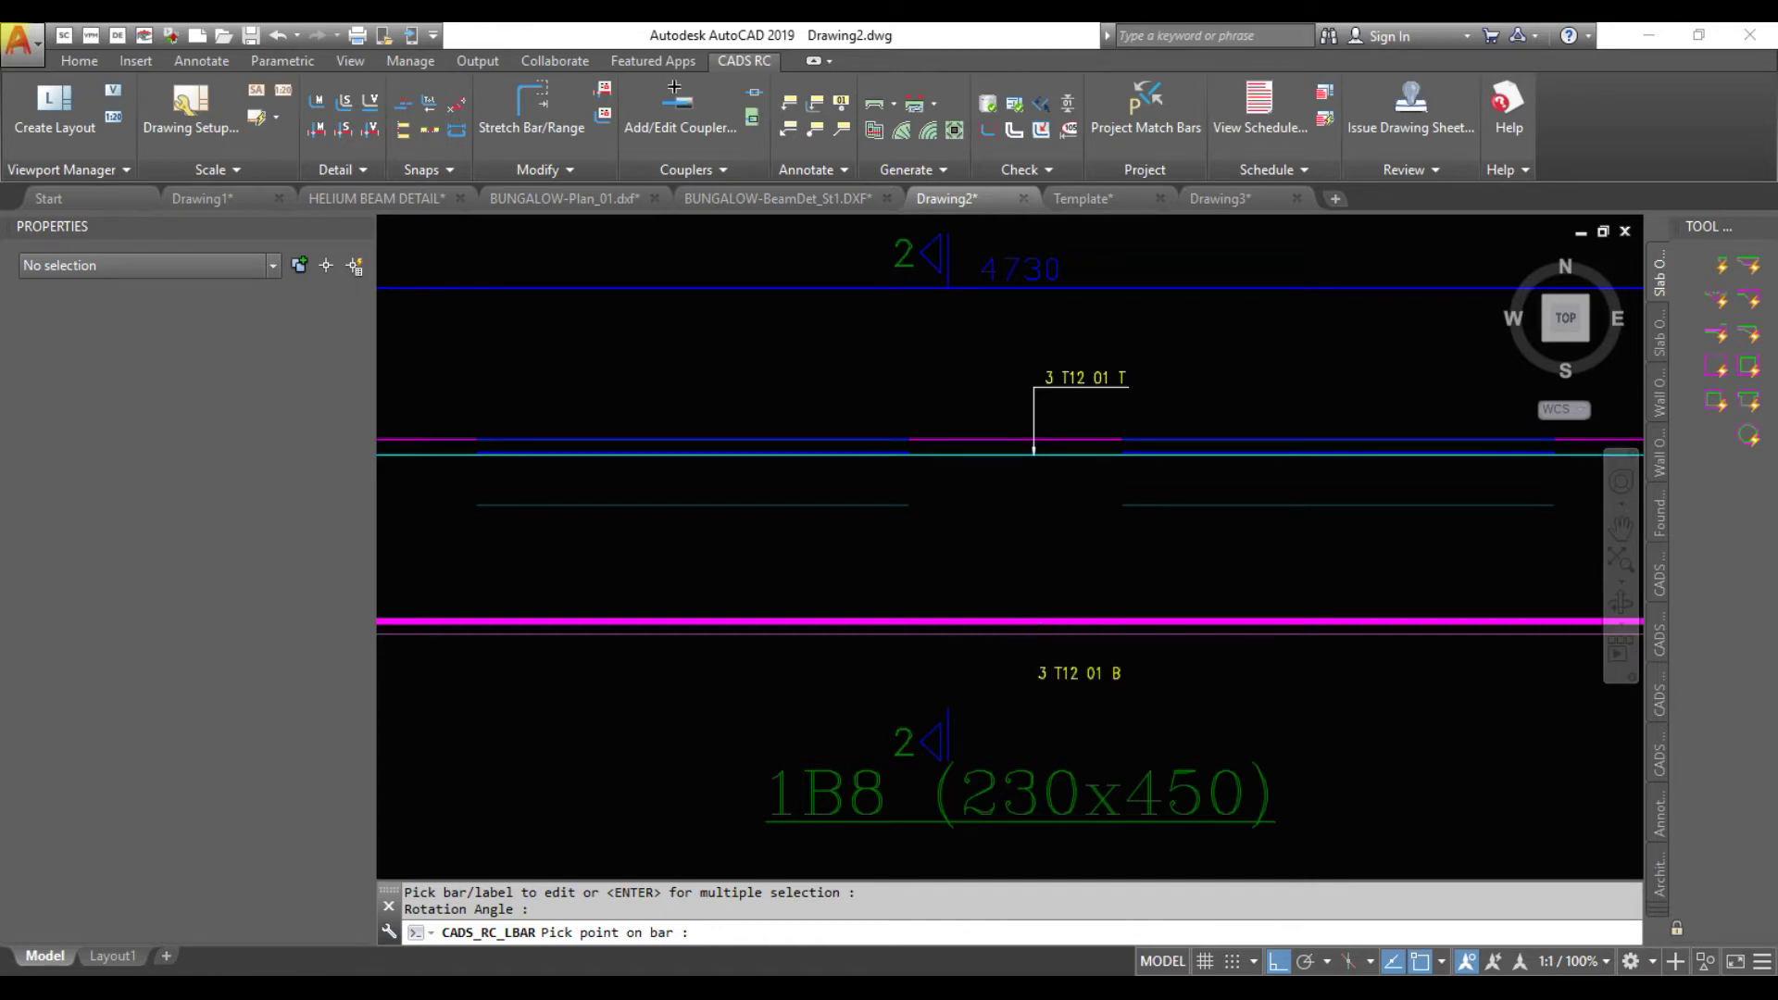
pyautogui.click(1018, 620)
pyautogui.scroll(-4, 972, 568)
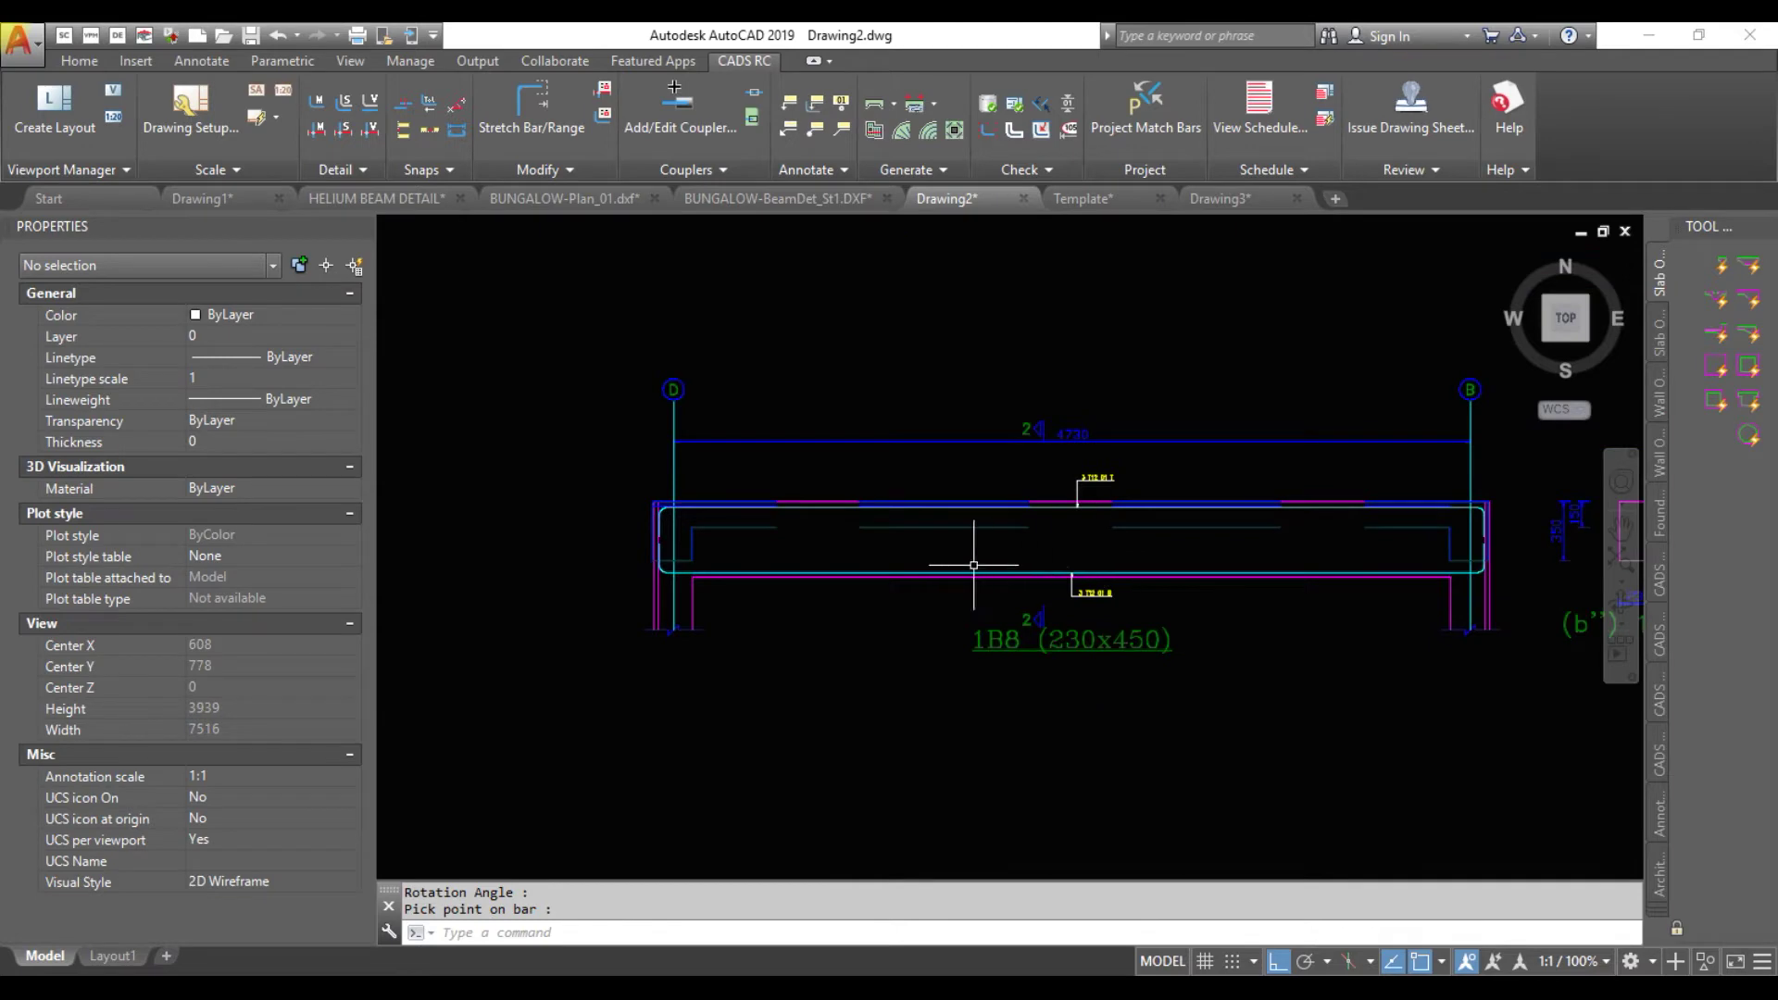
# Start a double-indicator bar range with a new mark and choose shape code 61, Link
pyautogui.scroll(2, 651, 538)
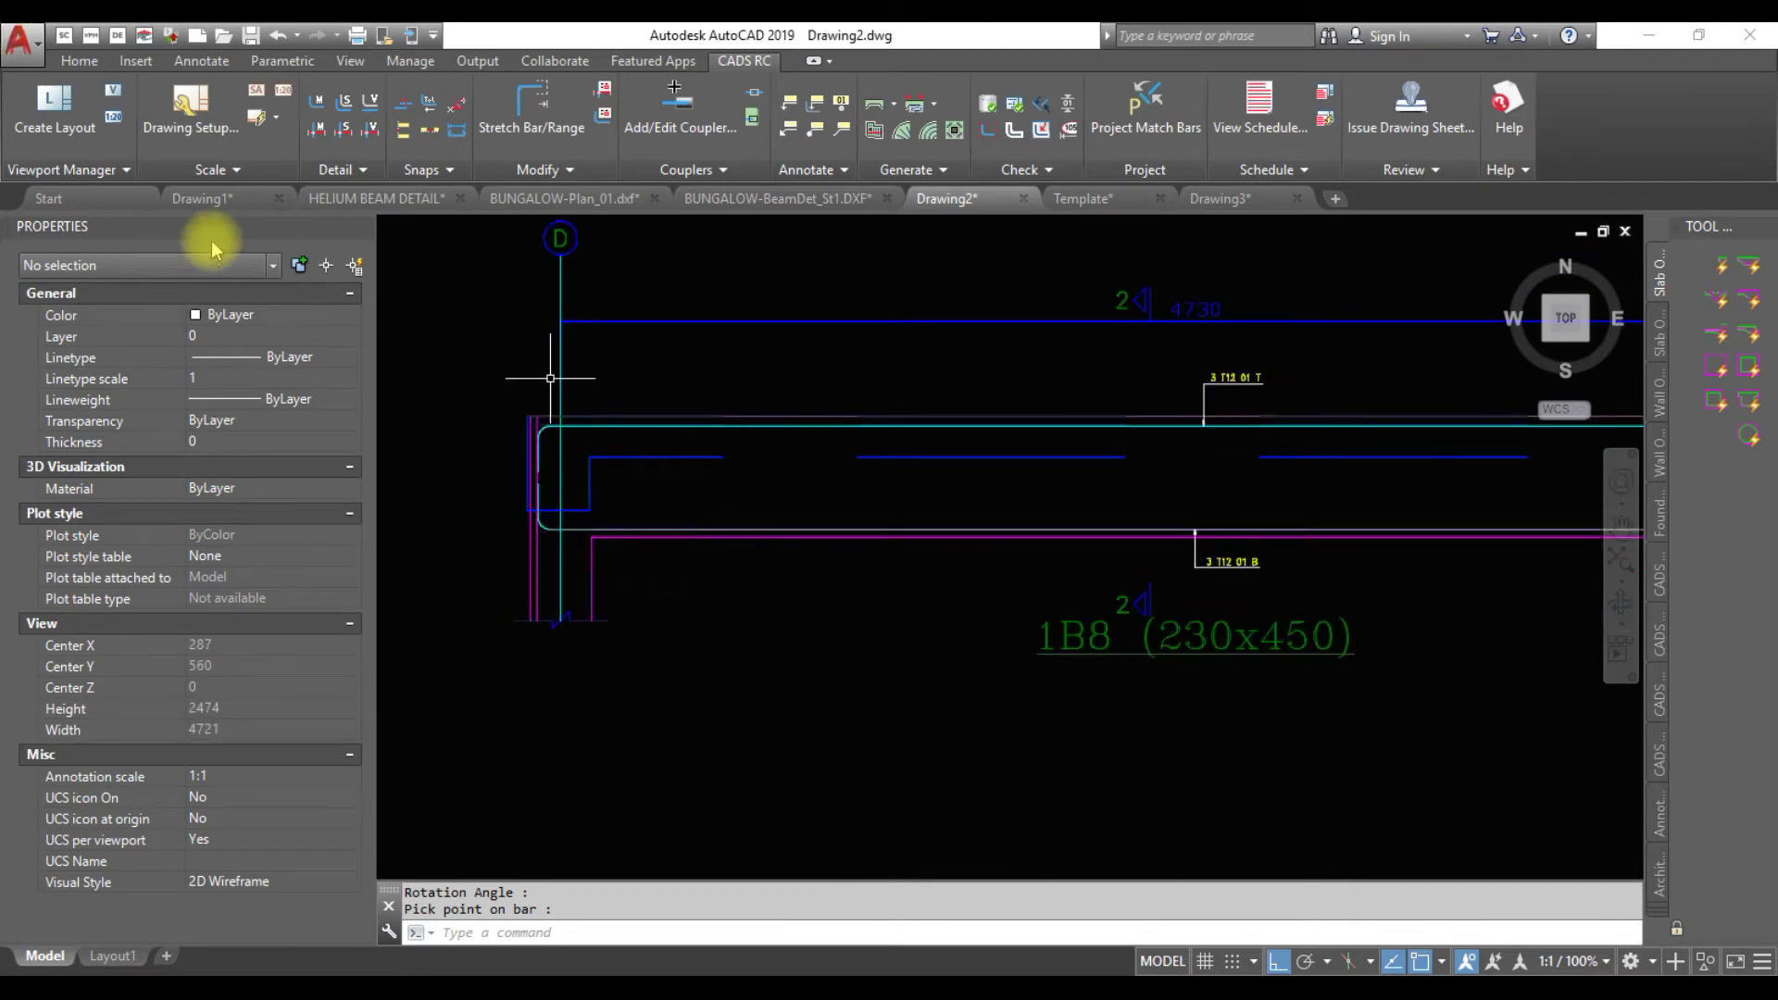
pyautogui.click(320, 108)
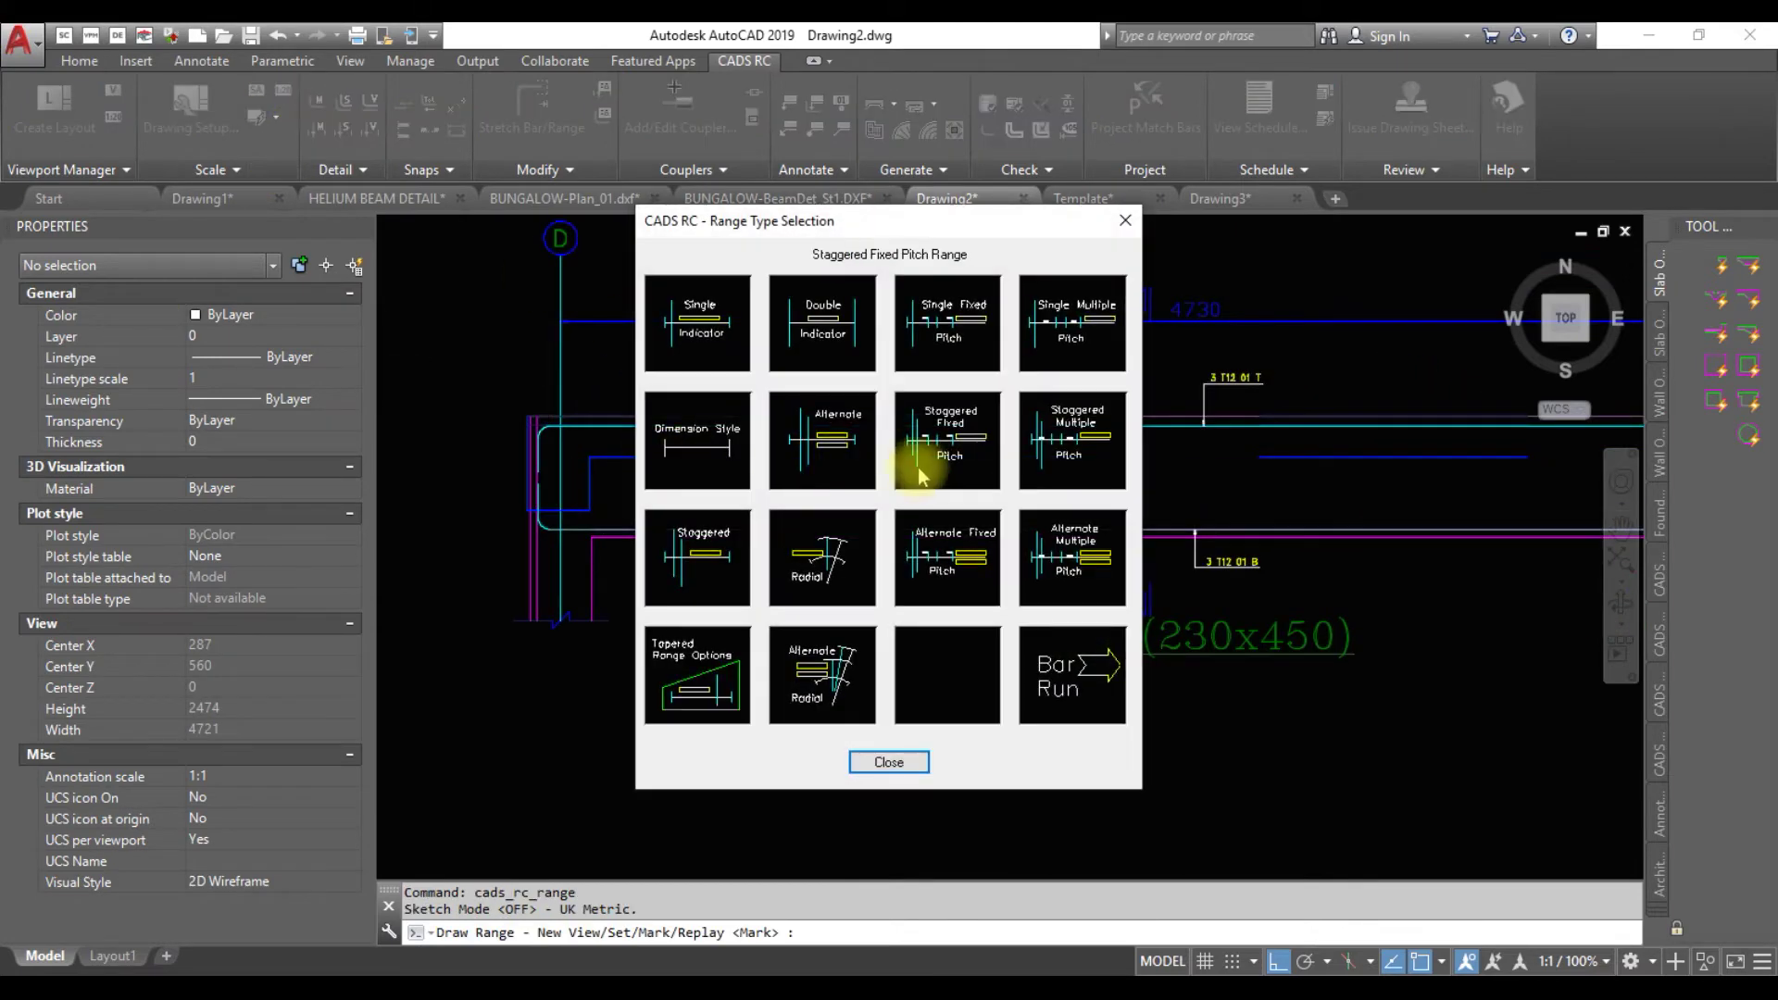
pyautogui.click(821, 330)
pyautogui.click(635, 442)
pyautogui.click(1455, 480)
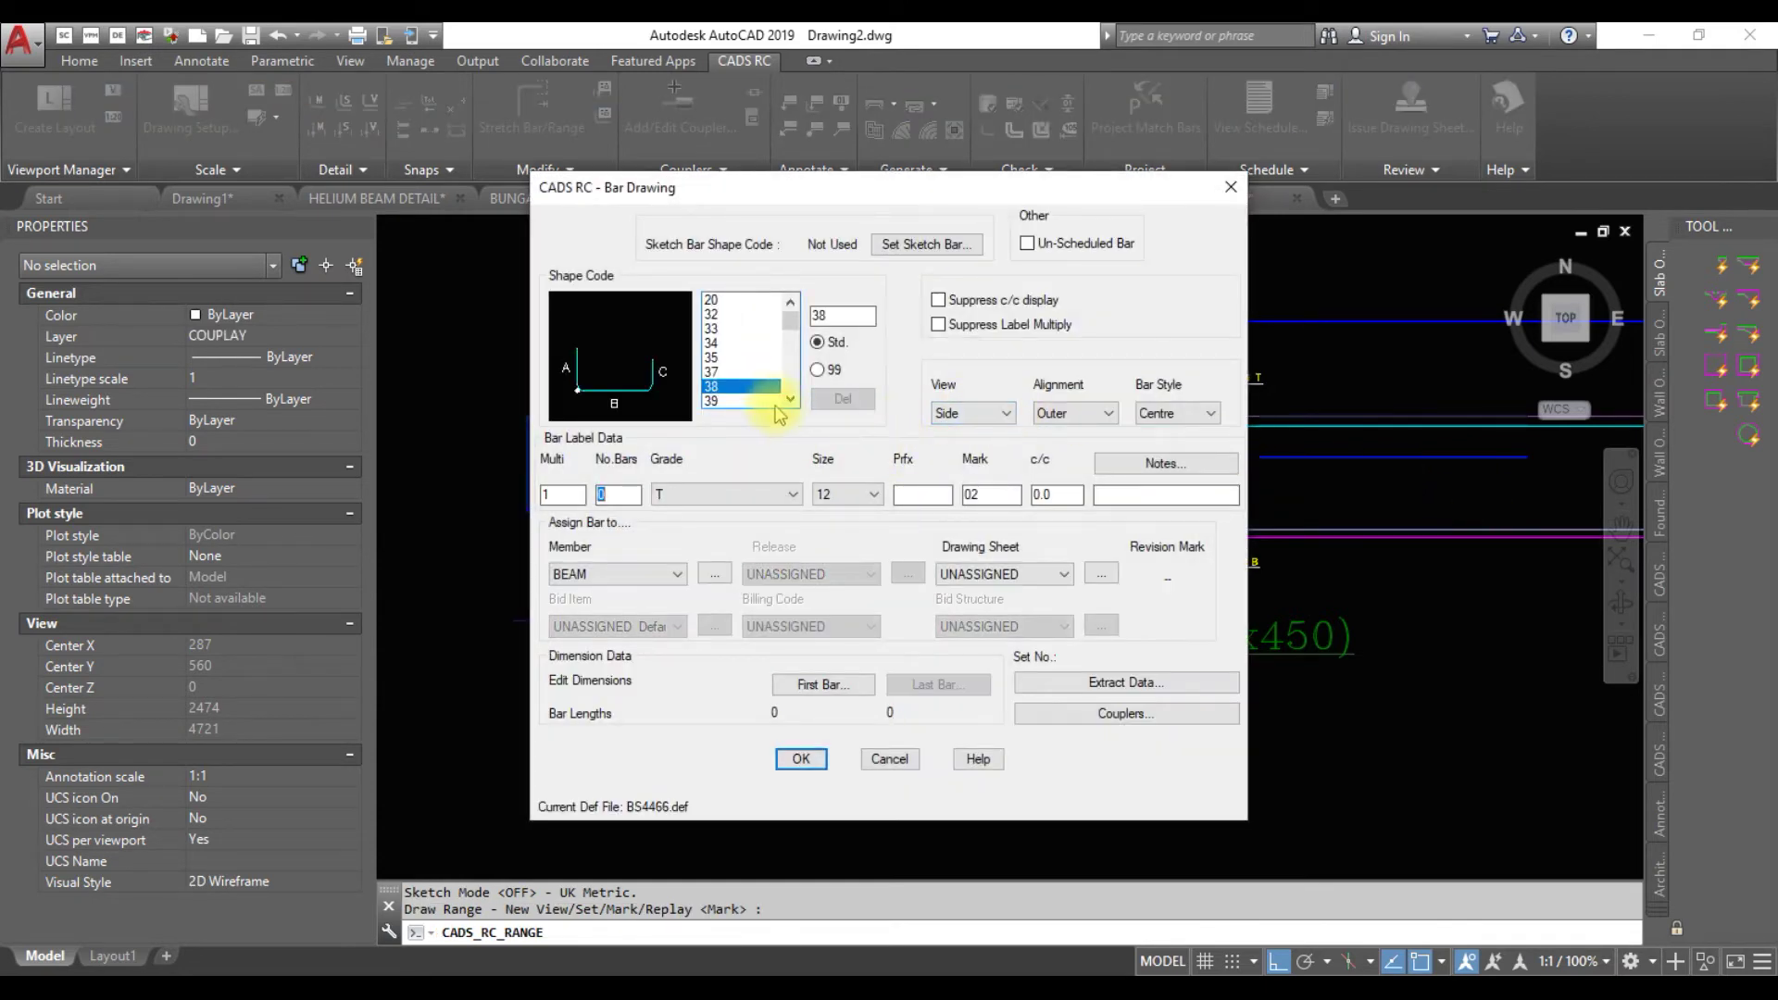
pyautogui.scroll(-2, 753, 408)
pyautogui.click(714, 372)
pyautogui.scroll(-3, 715, 378)
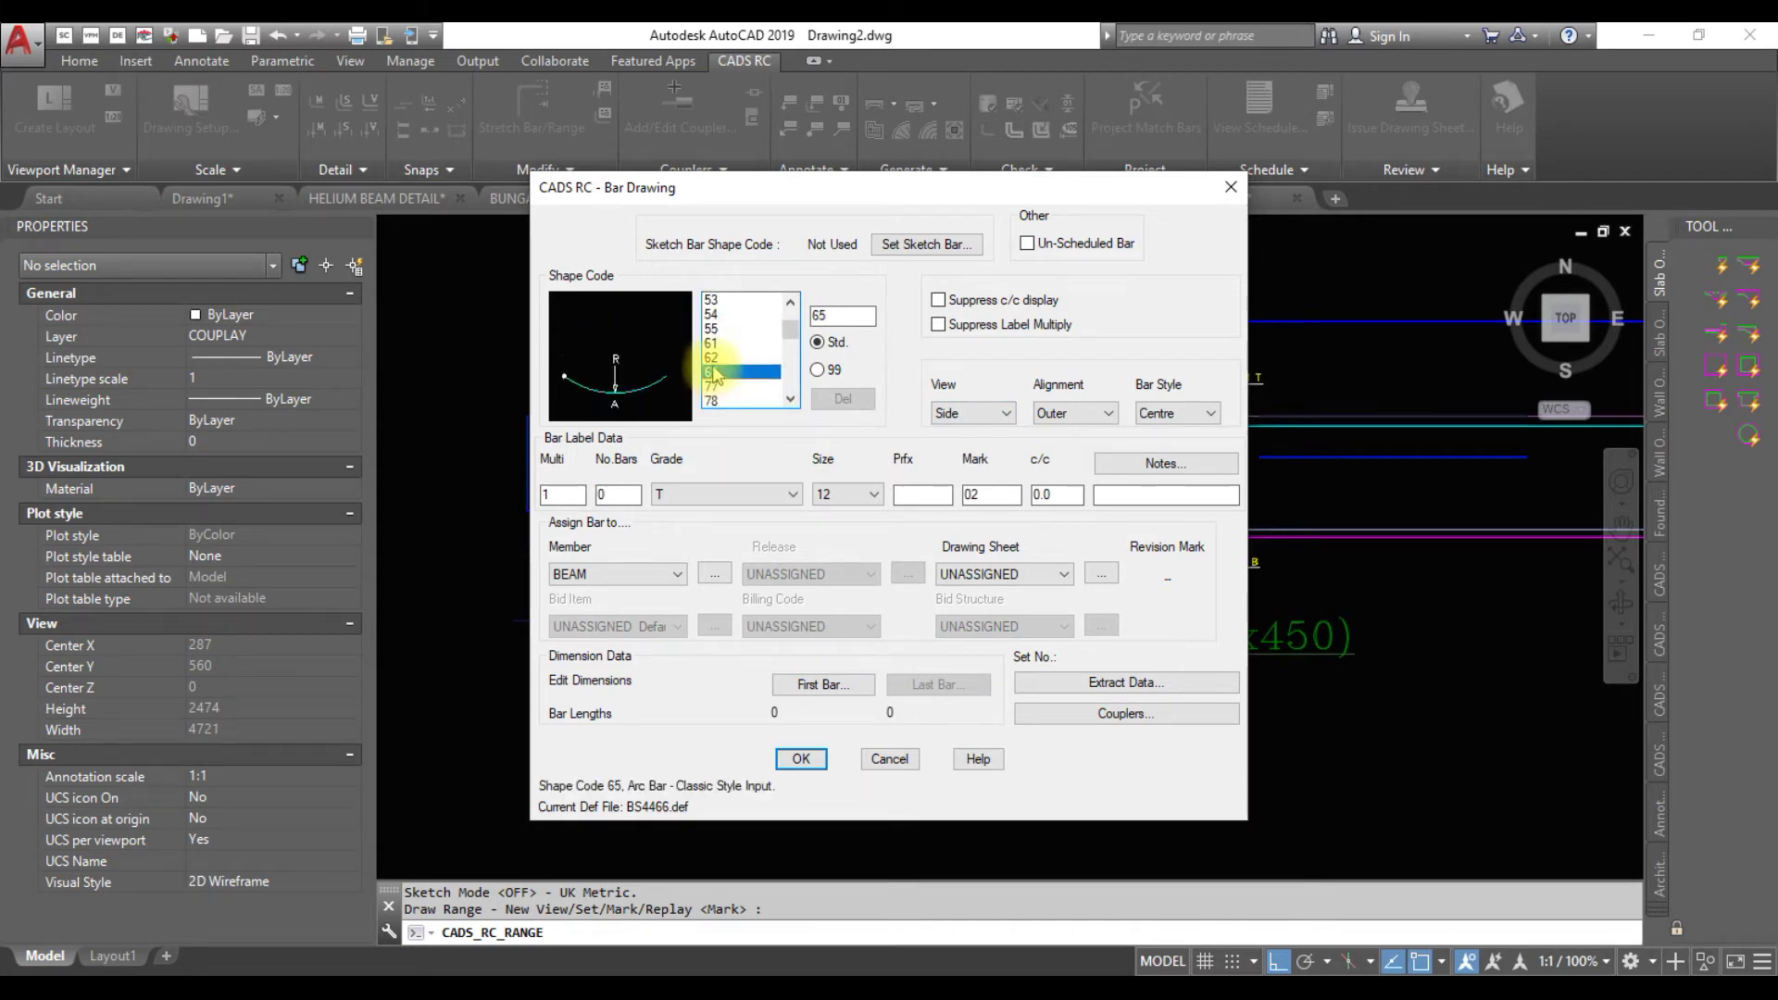
pyautogui.click(711, 342)
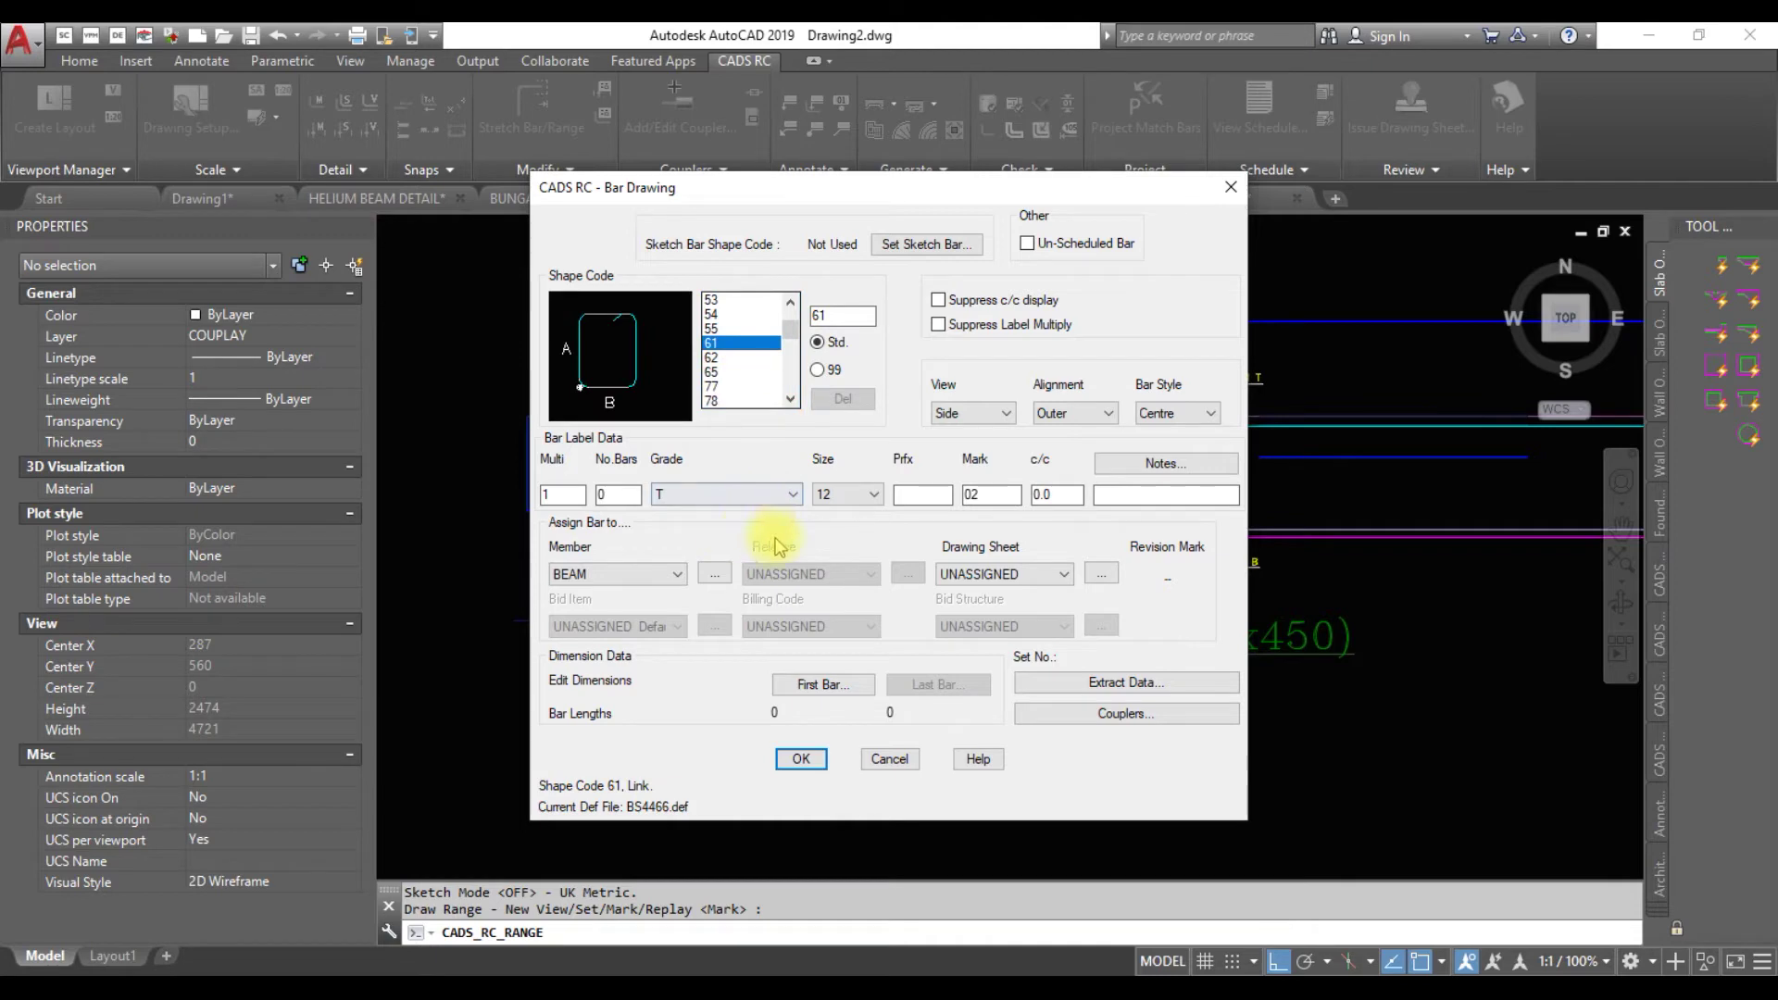
# Set the link's first bar dimensions to A 350 and B 175
pyautogui.click(803, 693)
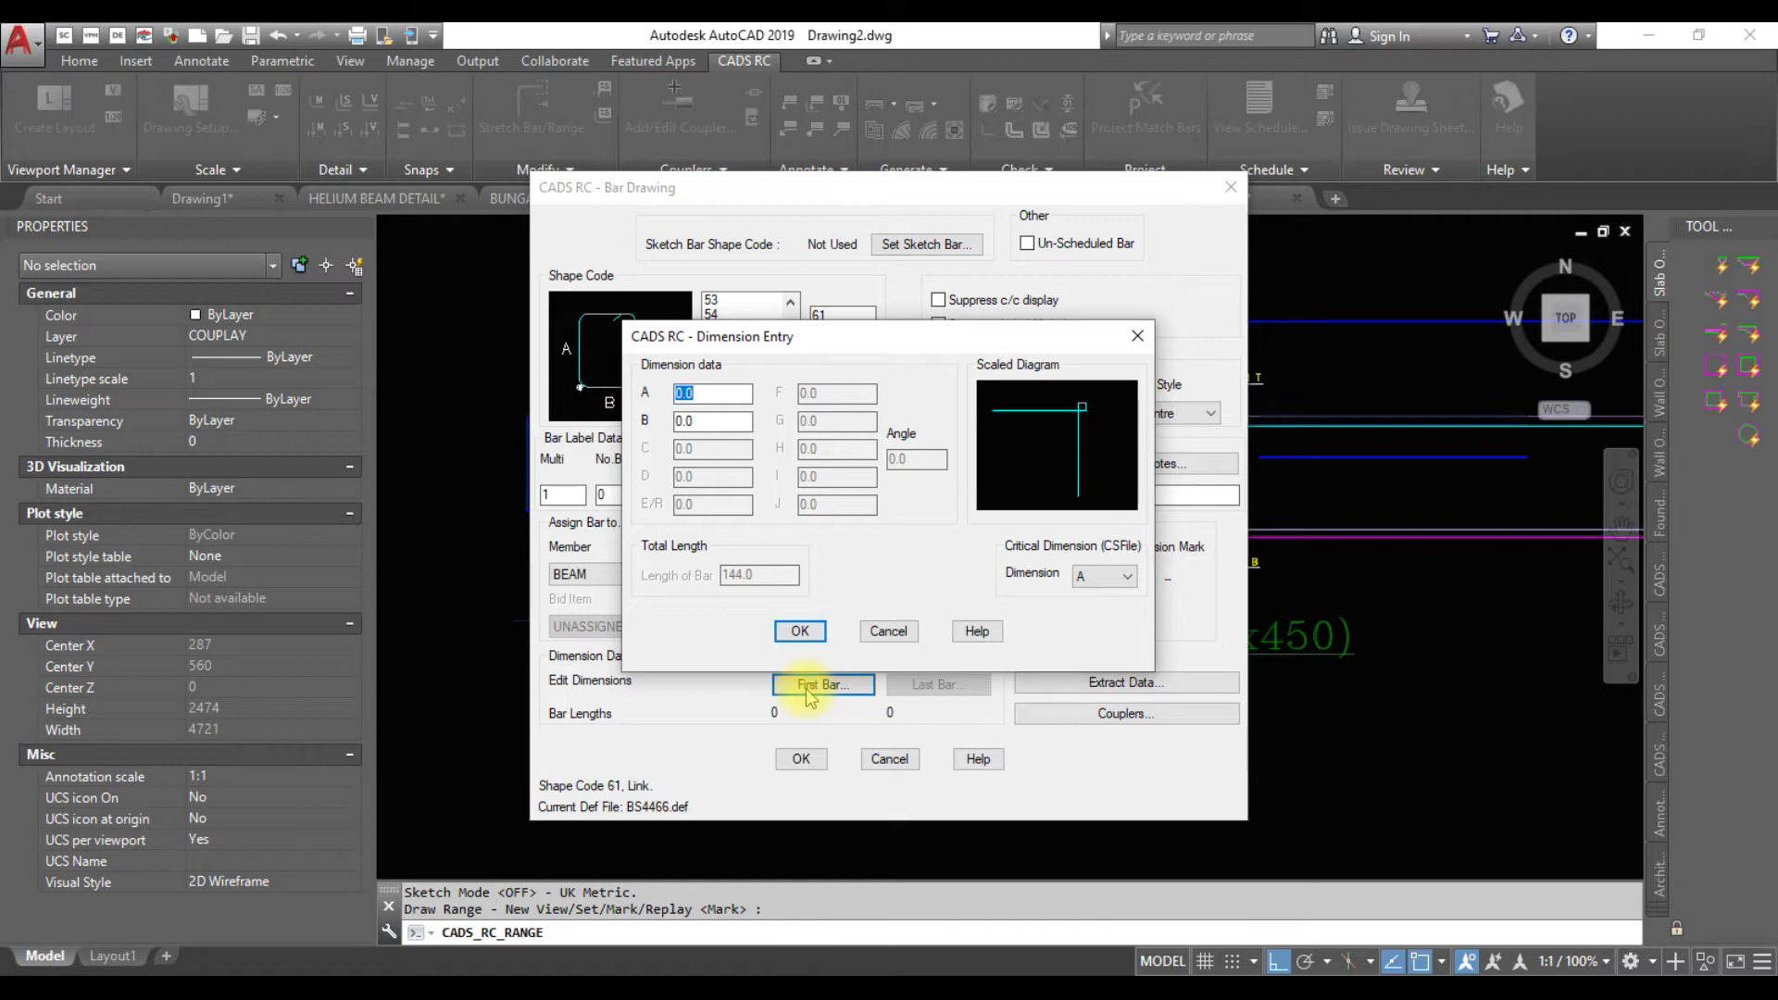
pyautogui.write('350')
pyautogui.press('Tab')
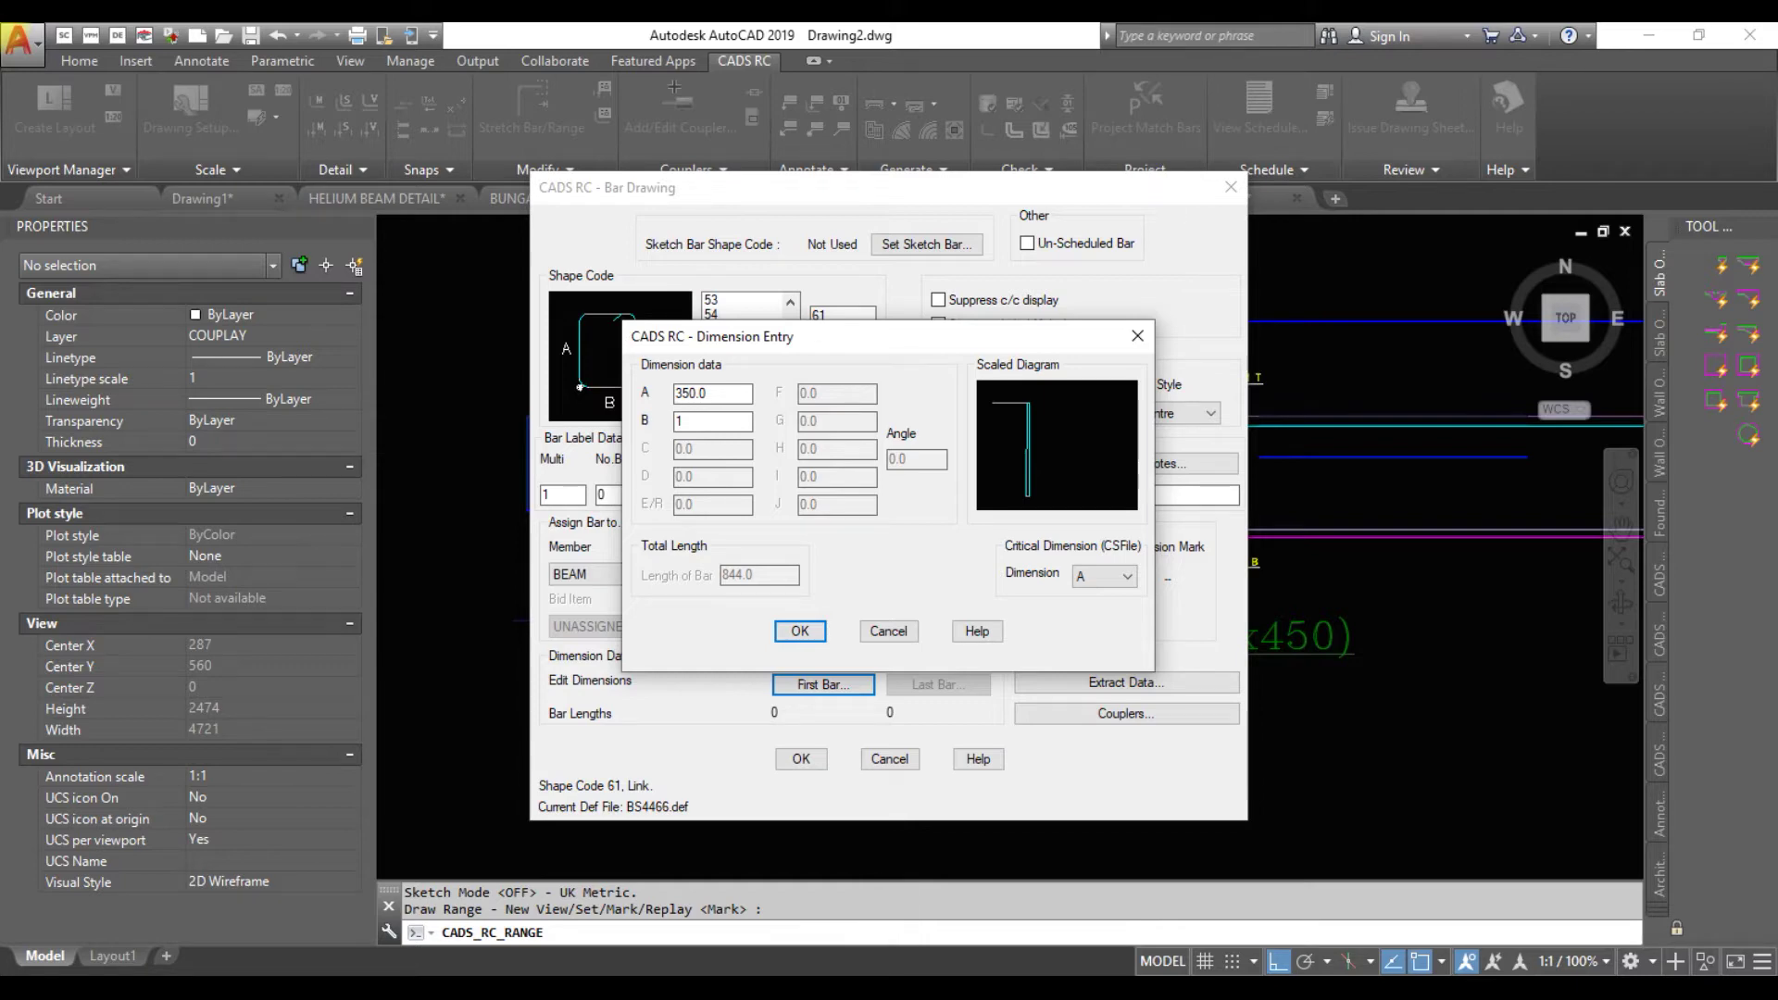
pyautogui.write('175.0')
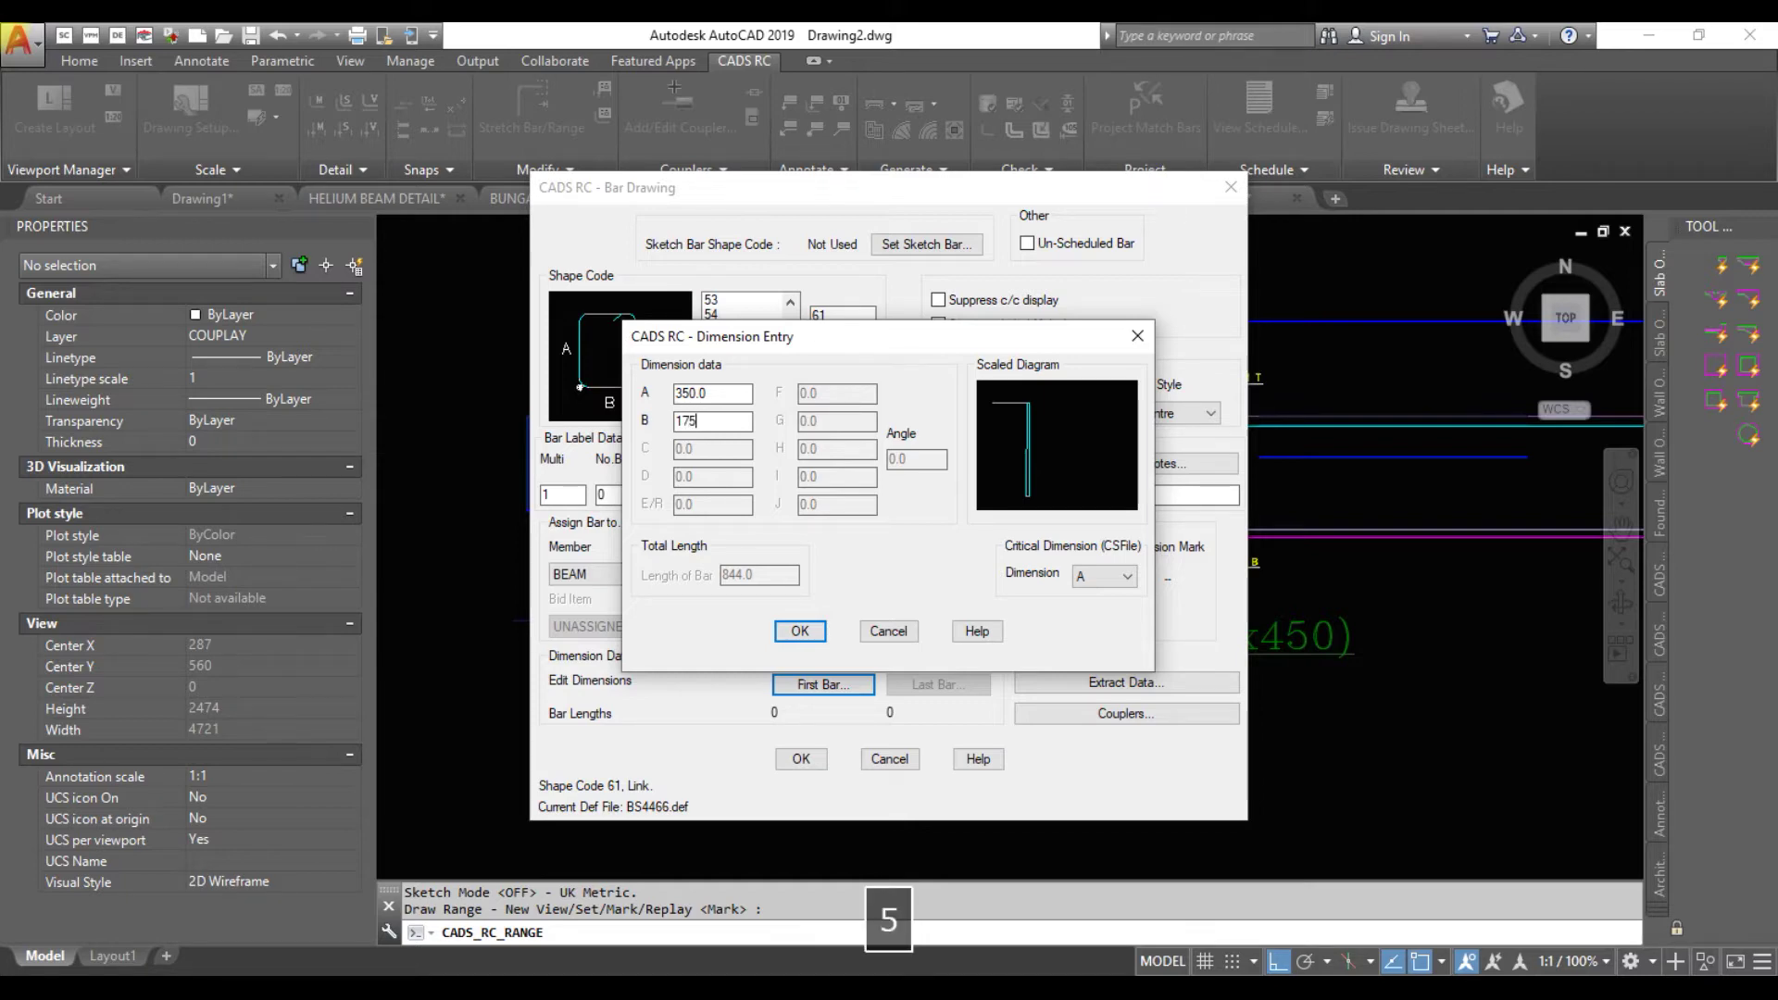
pyautogui.click(802, 631)
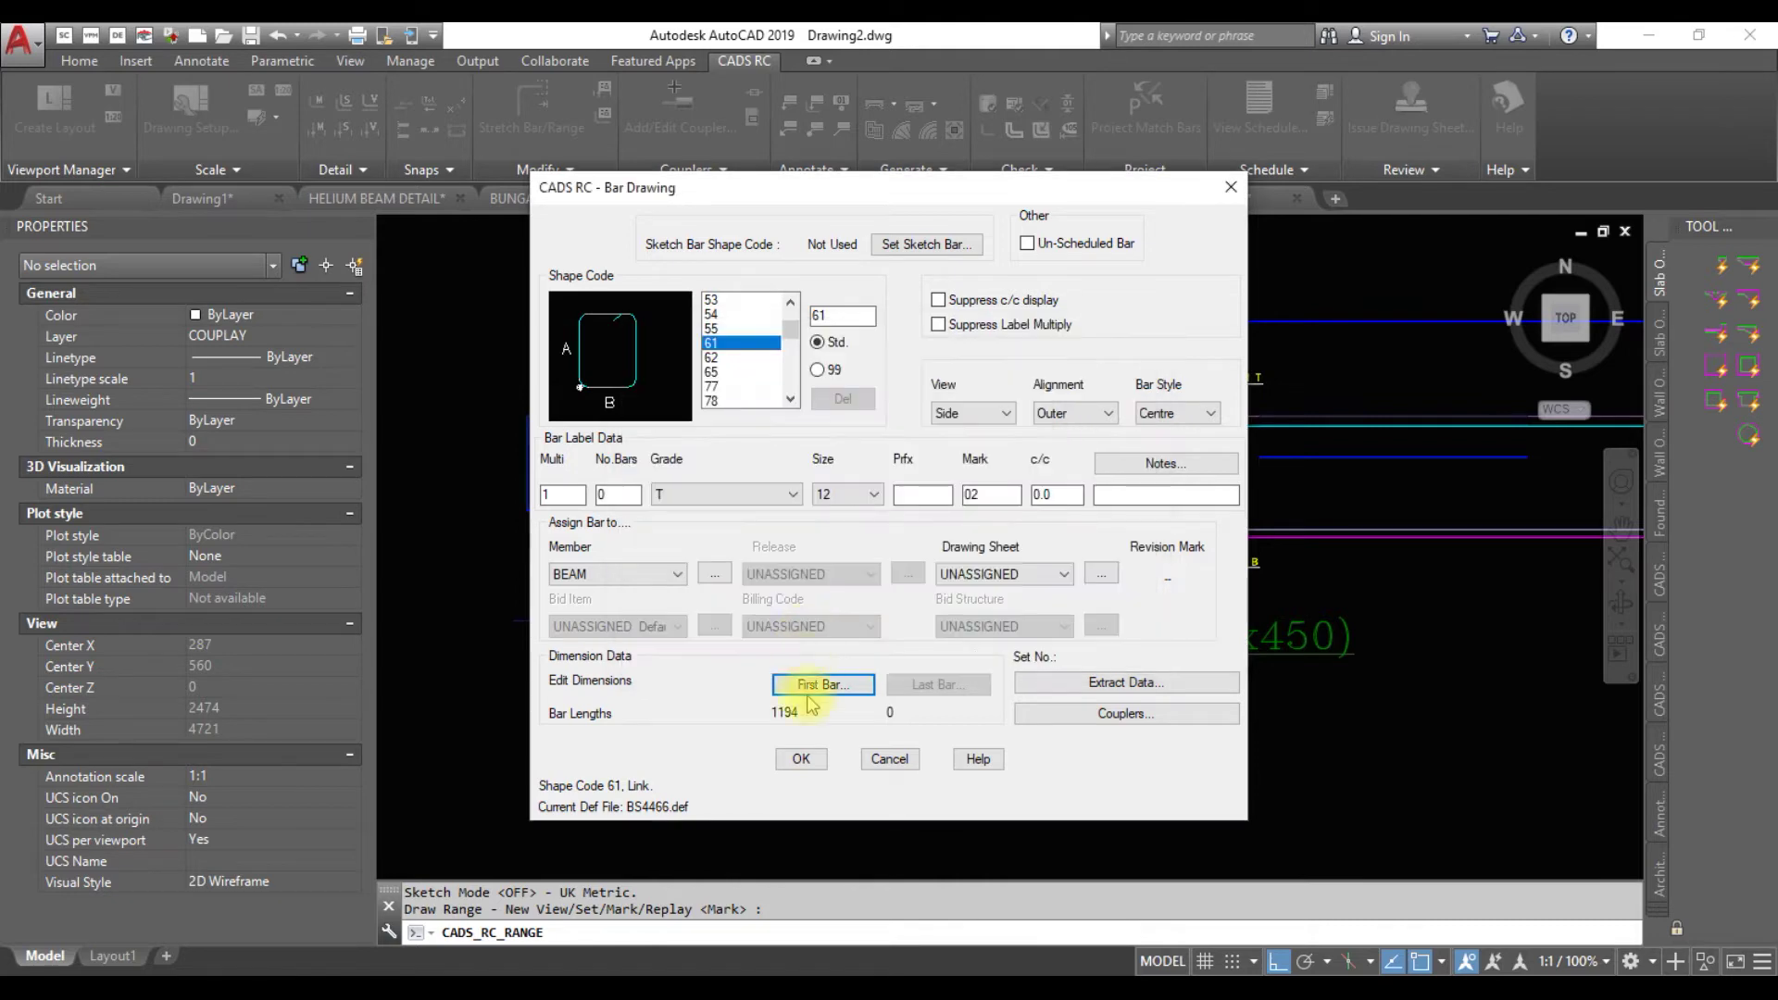
# Enter the note LINKS and a 300 c/c spacing for the link range, and accept the bar settings
pyautogui.click(1134, 491)
pyautogui.write('LINKS')
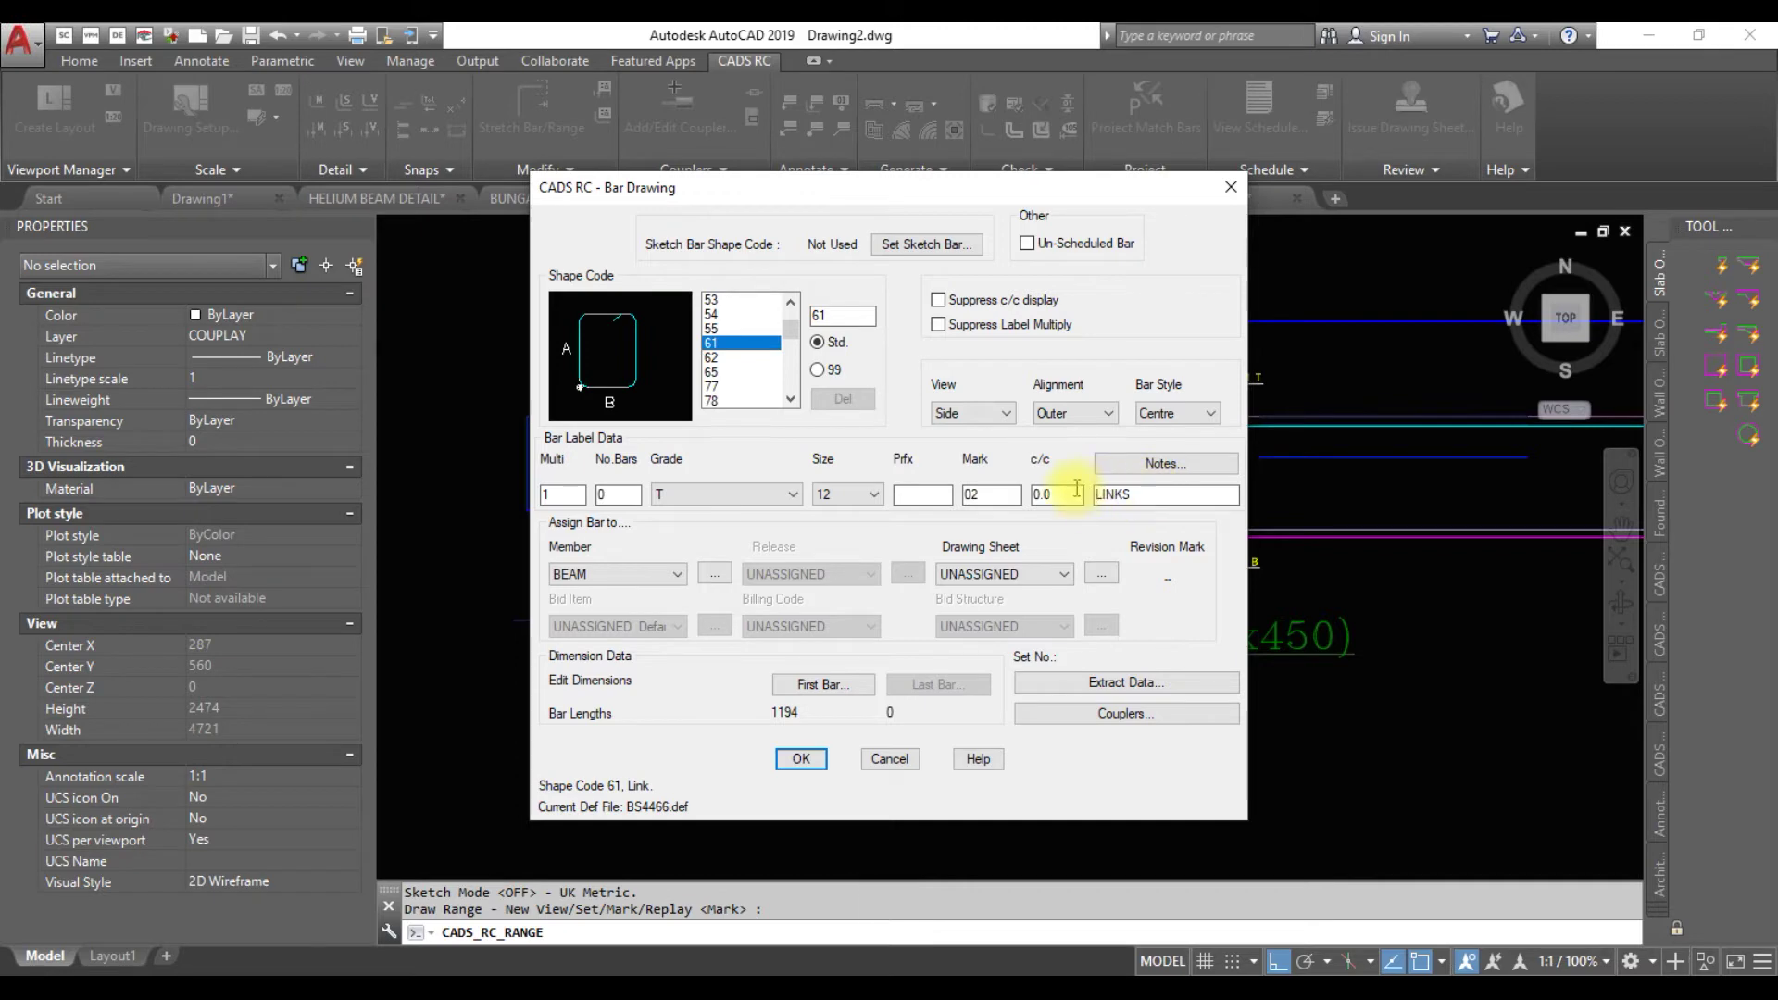
pyautogui.write('30')
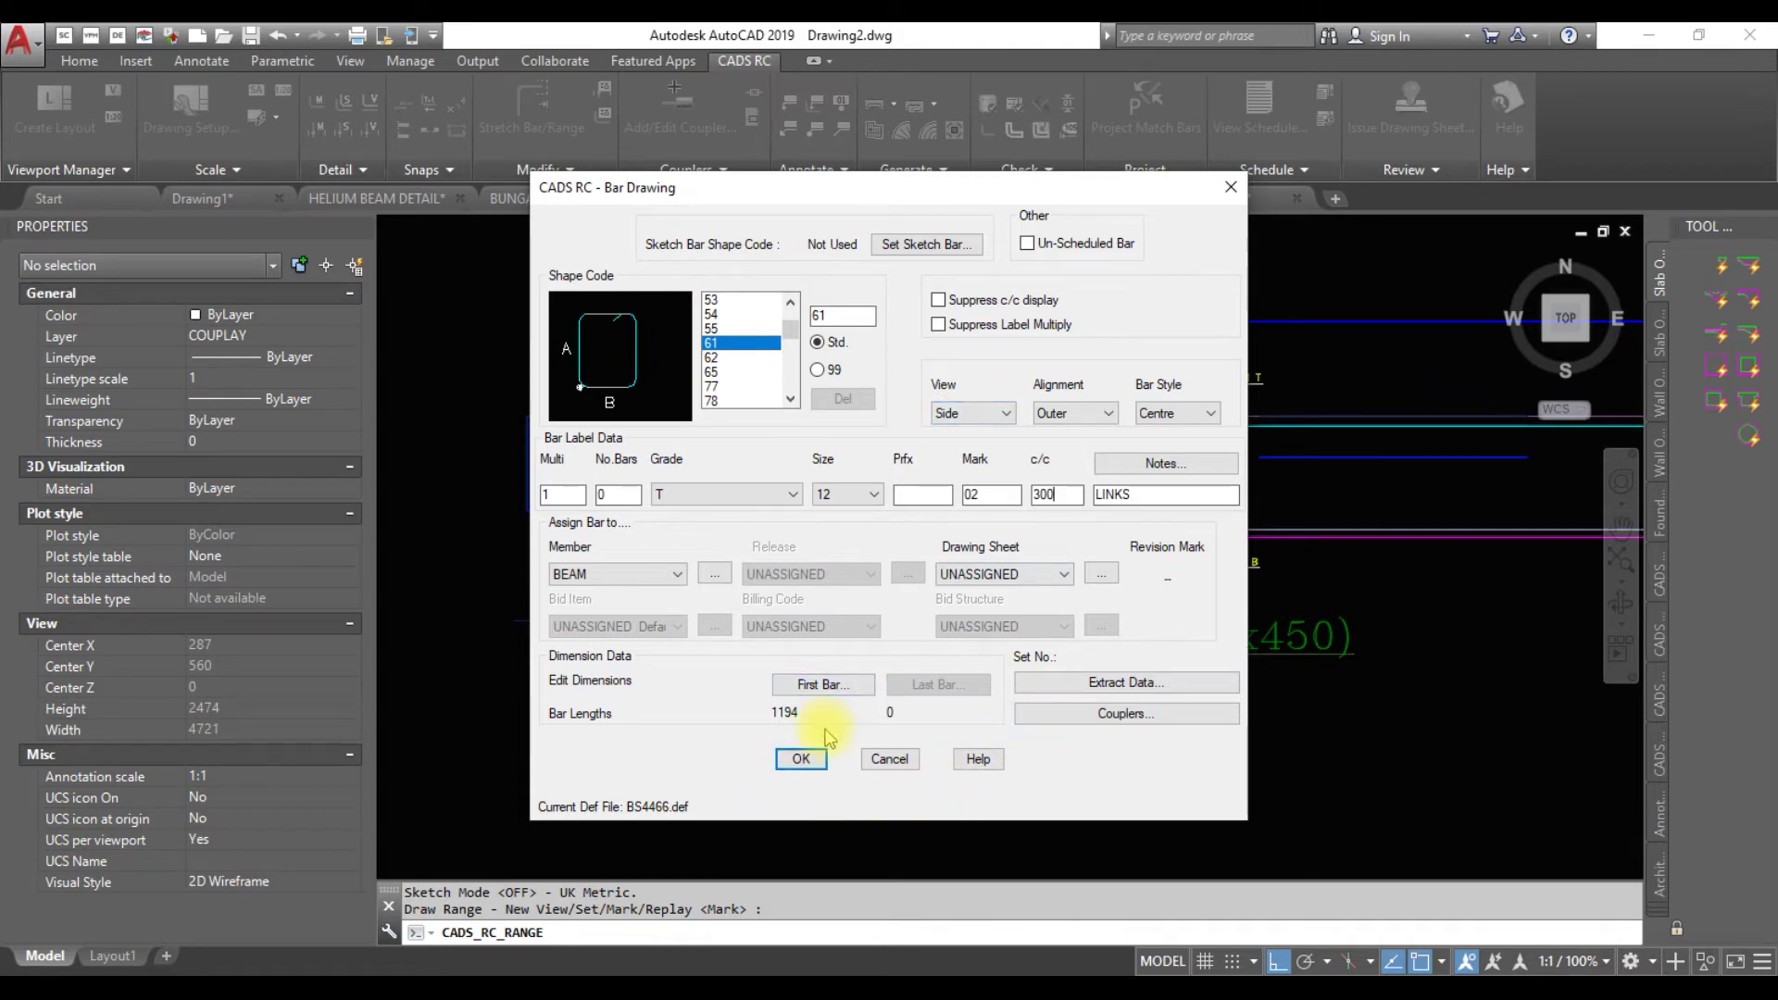
pyautogui.click(801, 760)
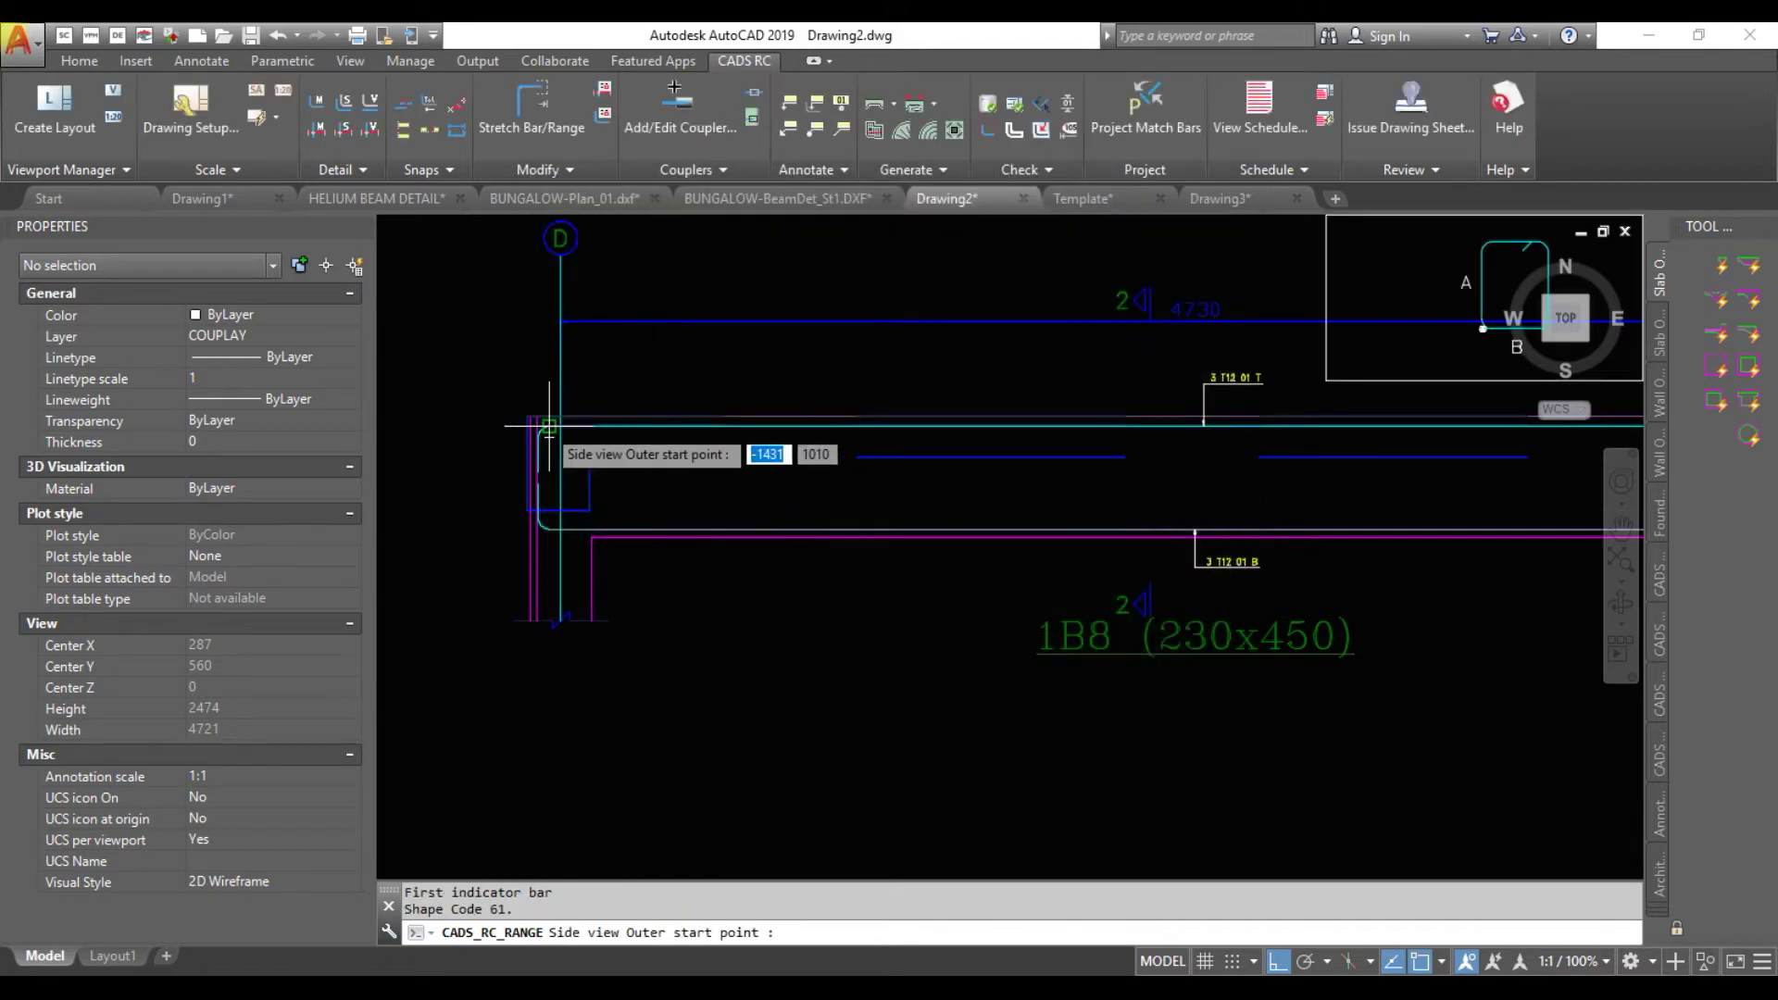
# Place the first indicator link from the top cover line at the grid D column's inner face, running downward and toward midspan
pyautogui.scroll(4, 550, 426)
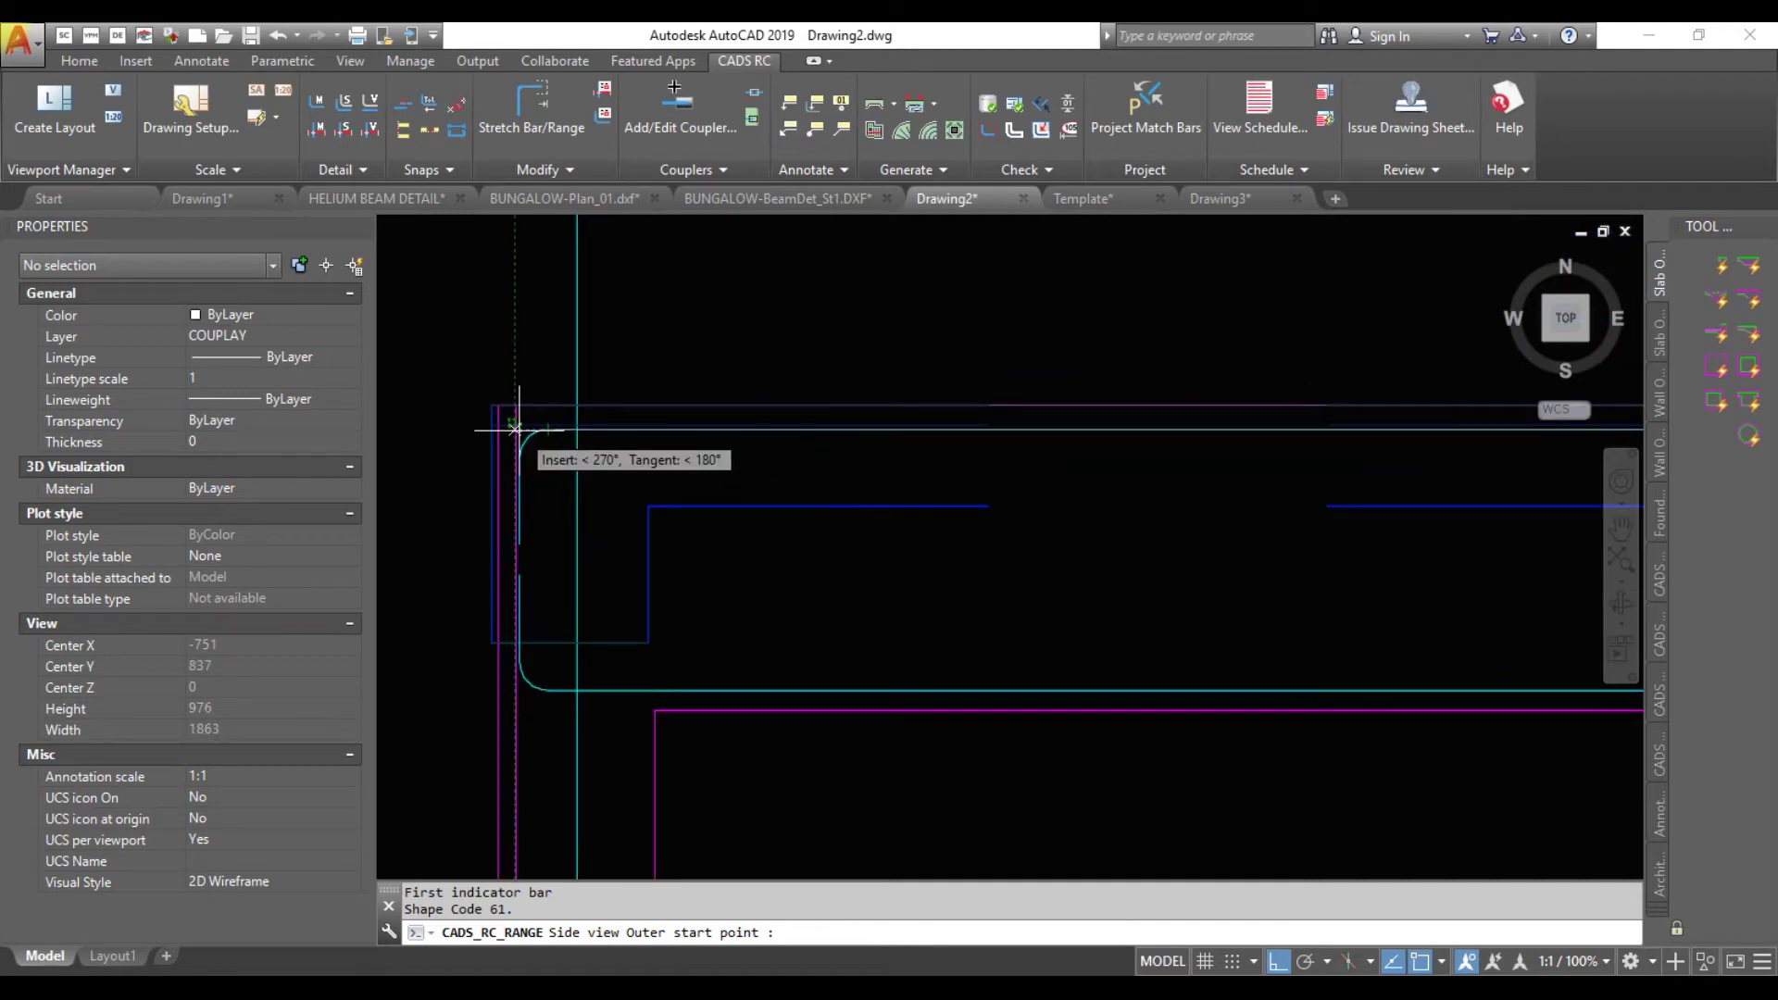
pyautogui.click(648, 429)
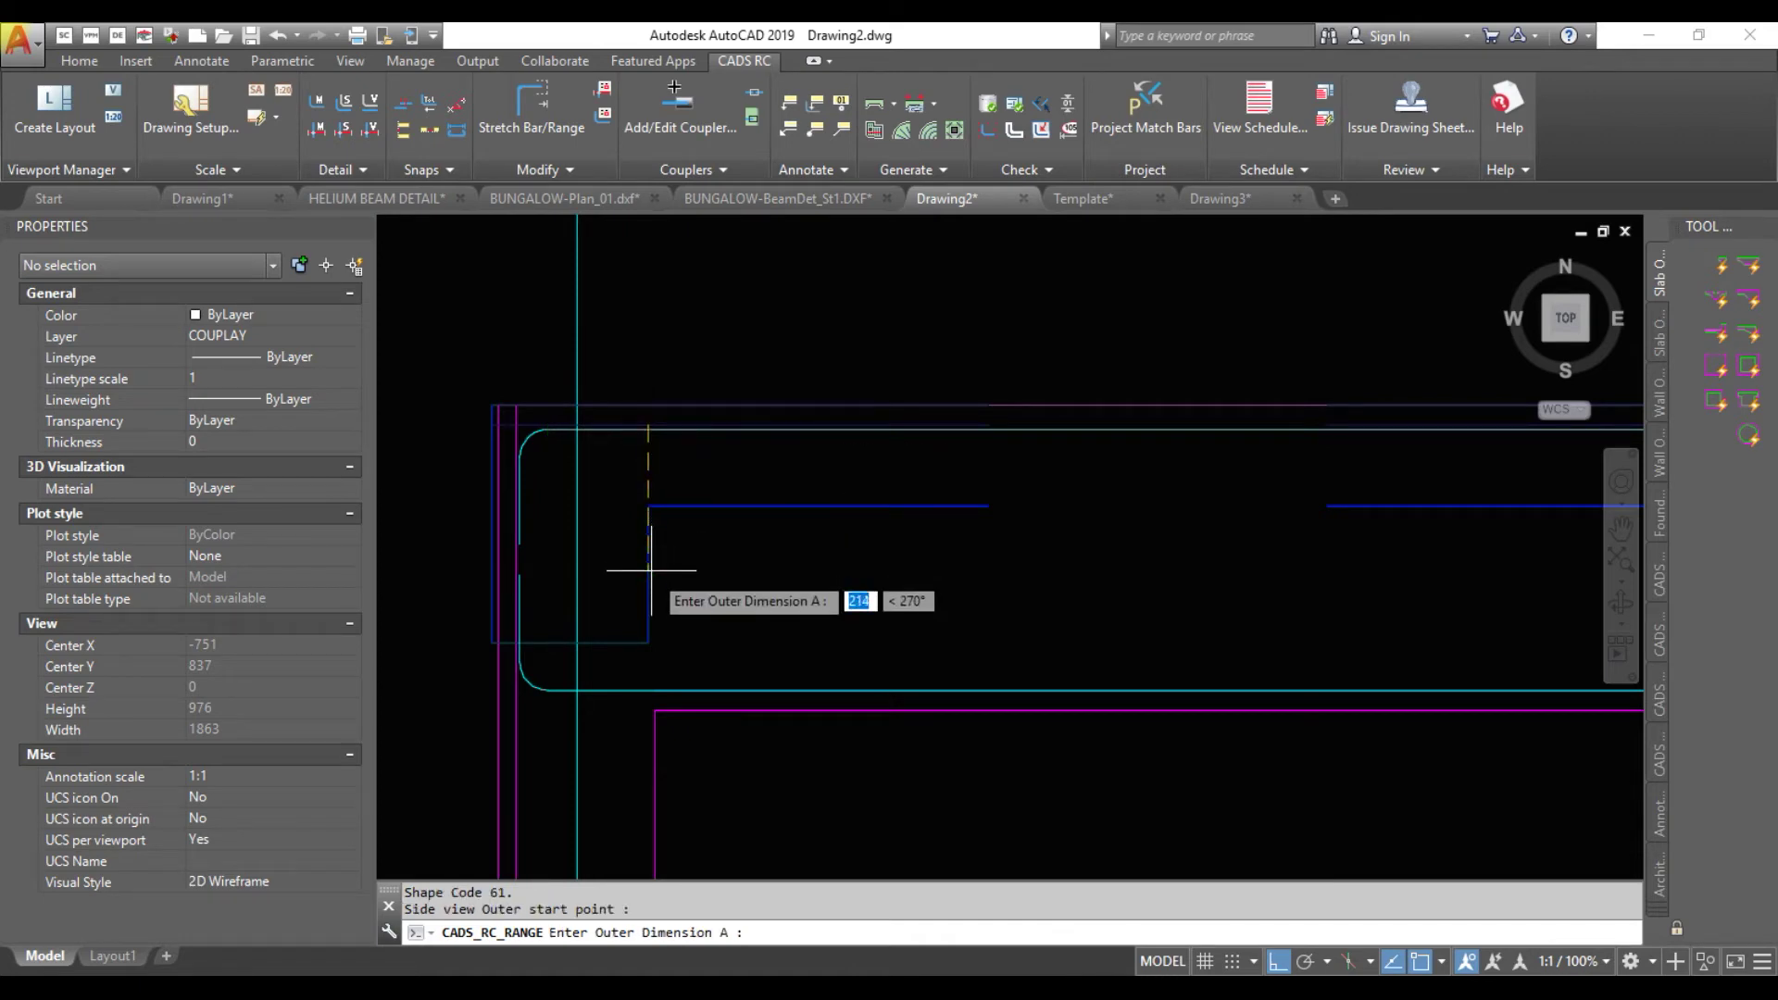
pyautogui.click(650, 603)
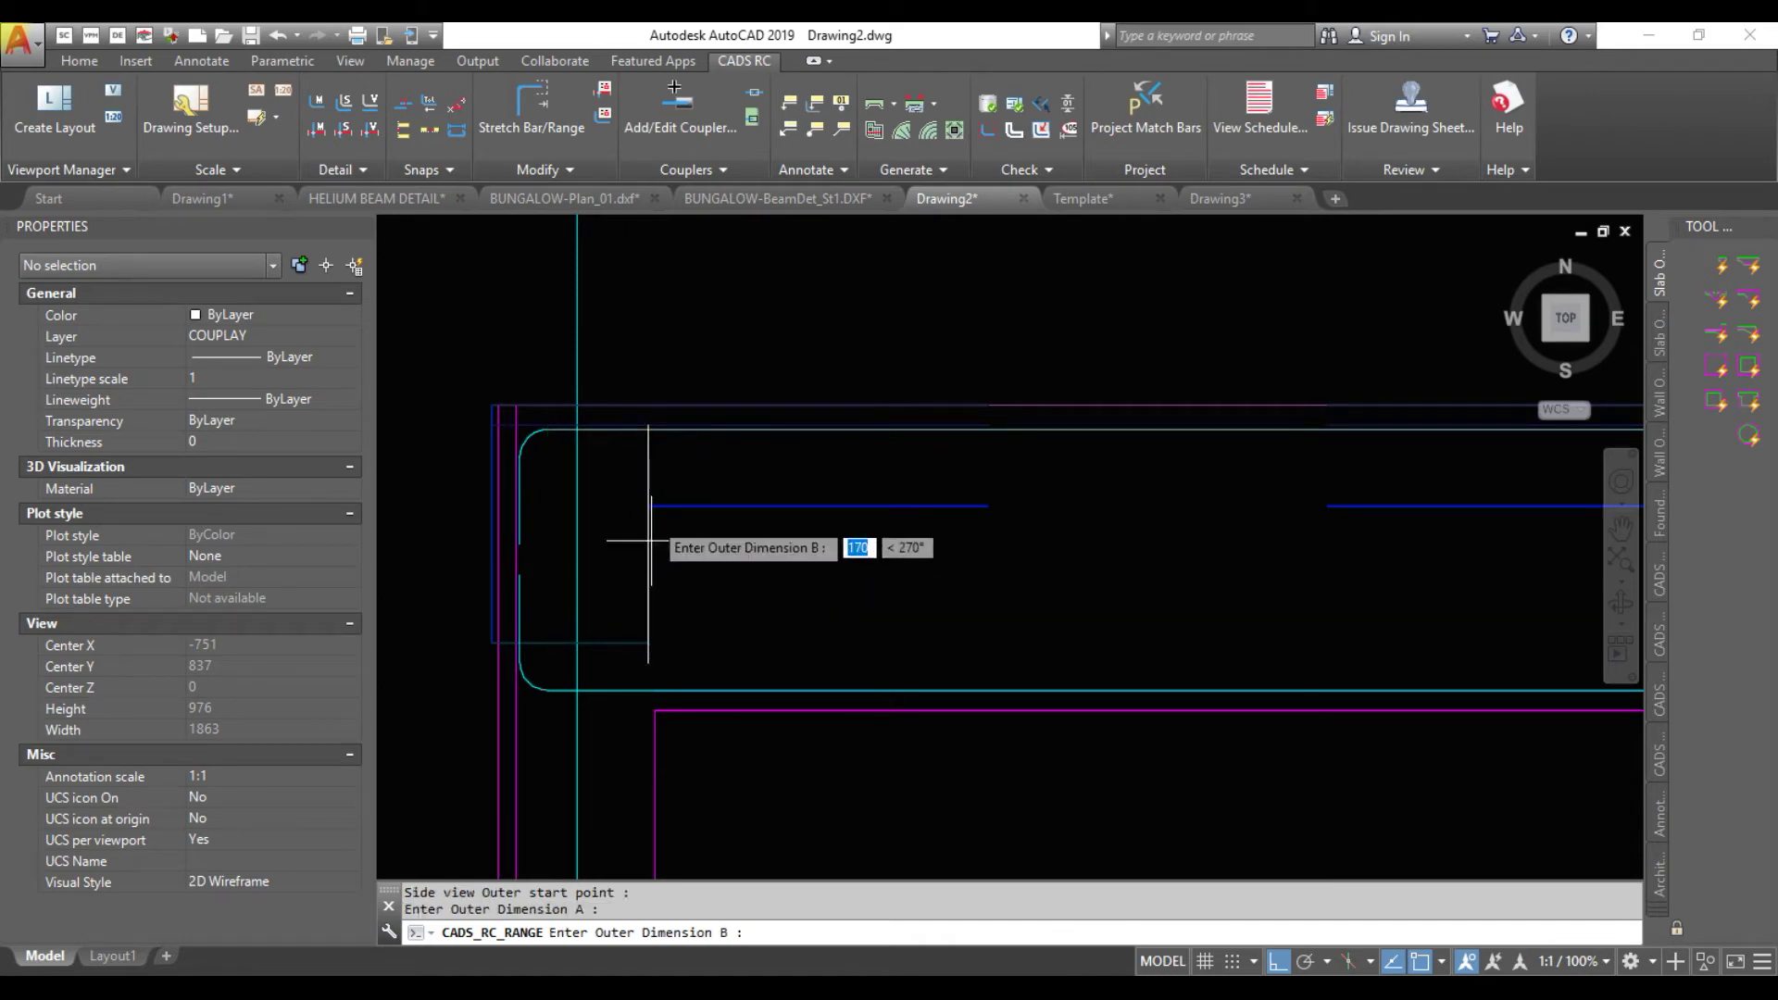
pyautogui.click(719, 424)
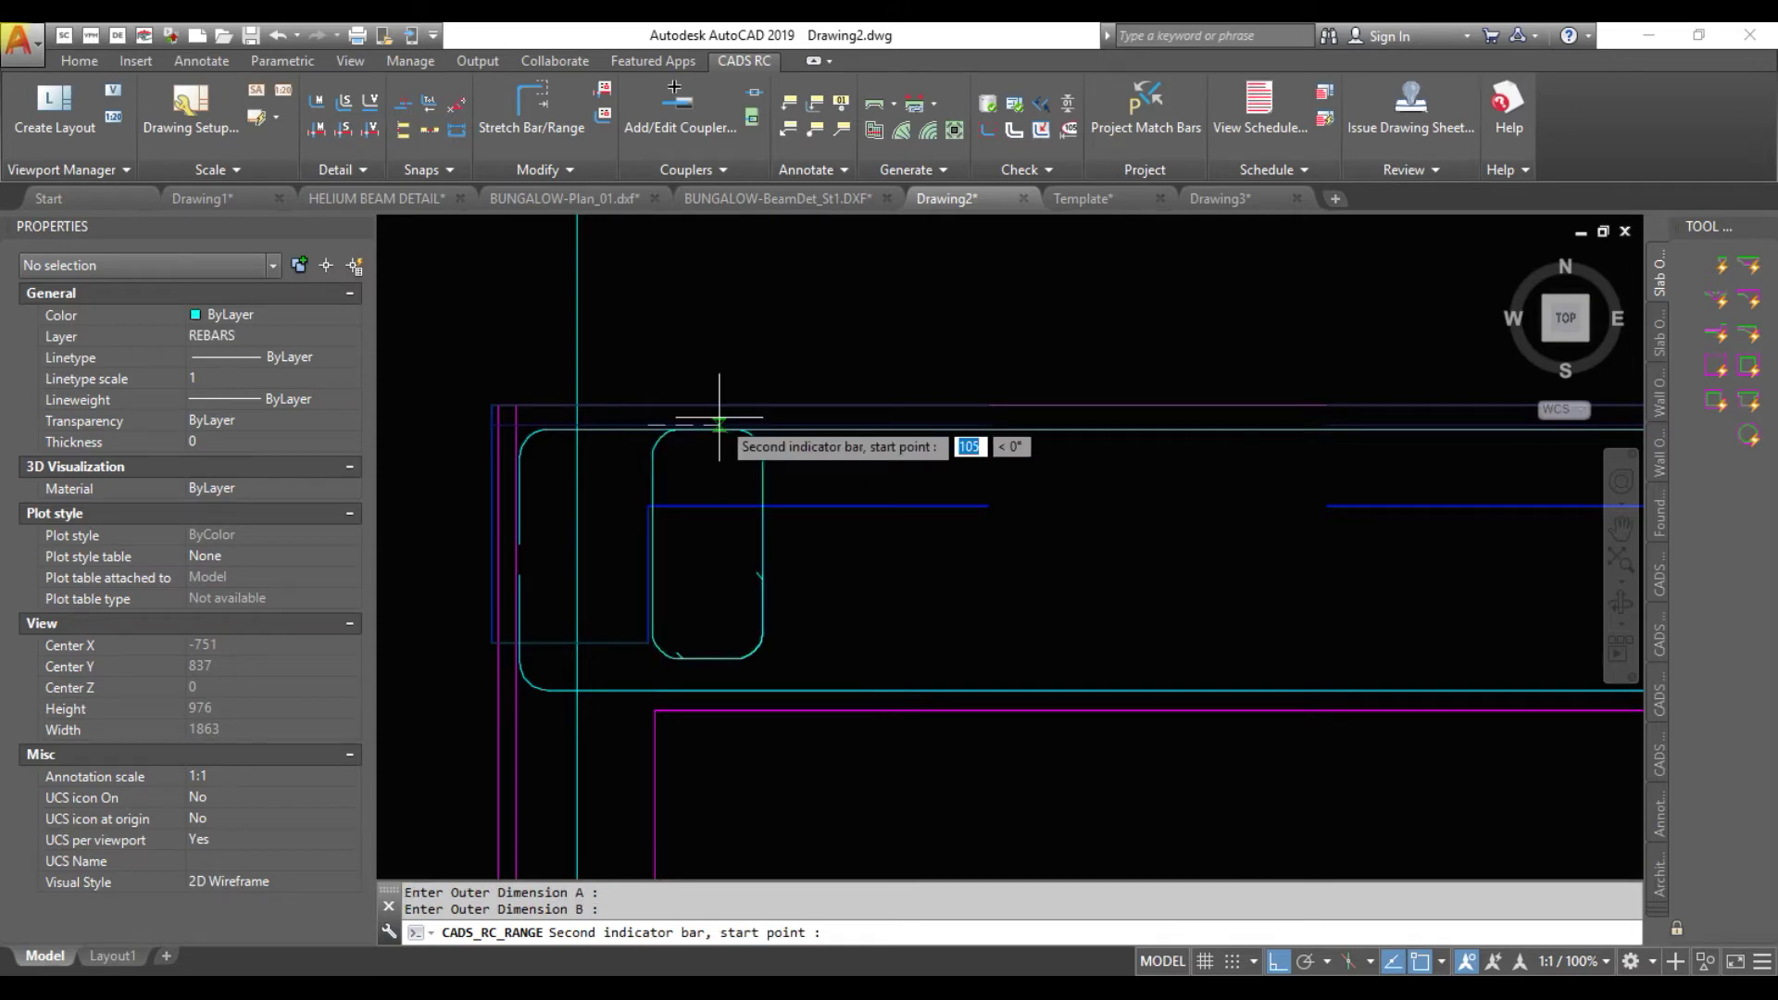
# Place the second indicator link from the top cover line at the grid B column's inner face
pyautogui.scroll(-3, 1100, 412)
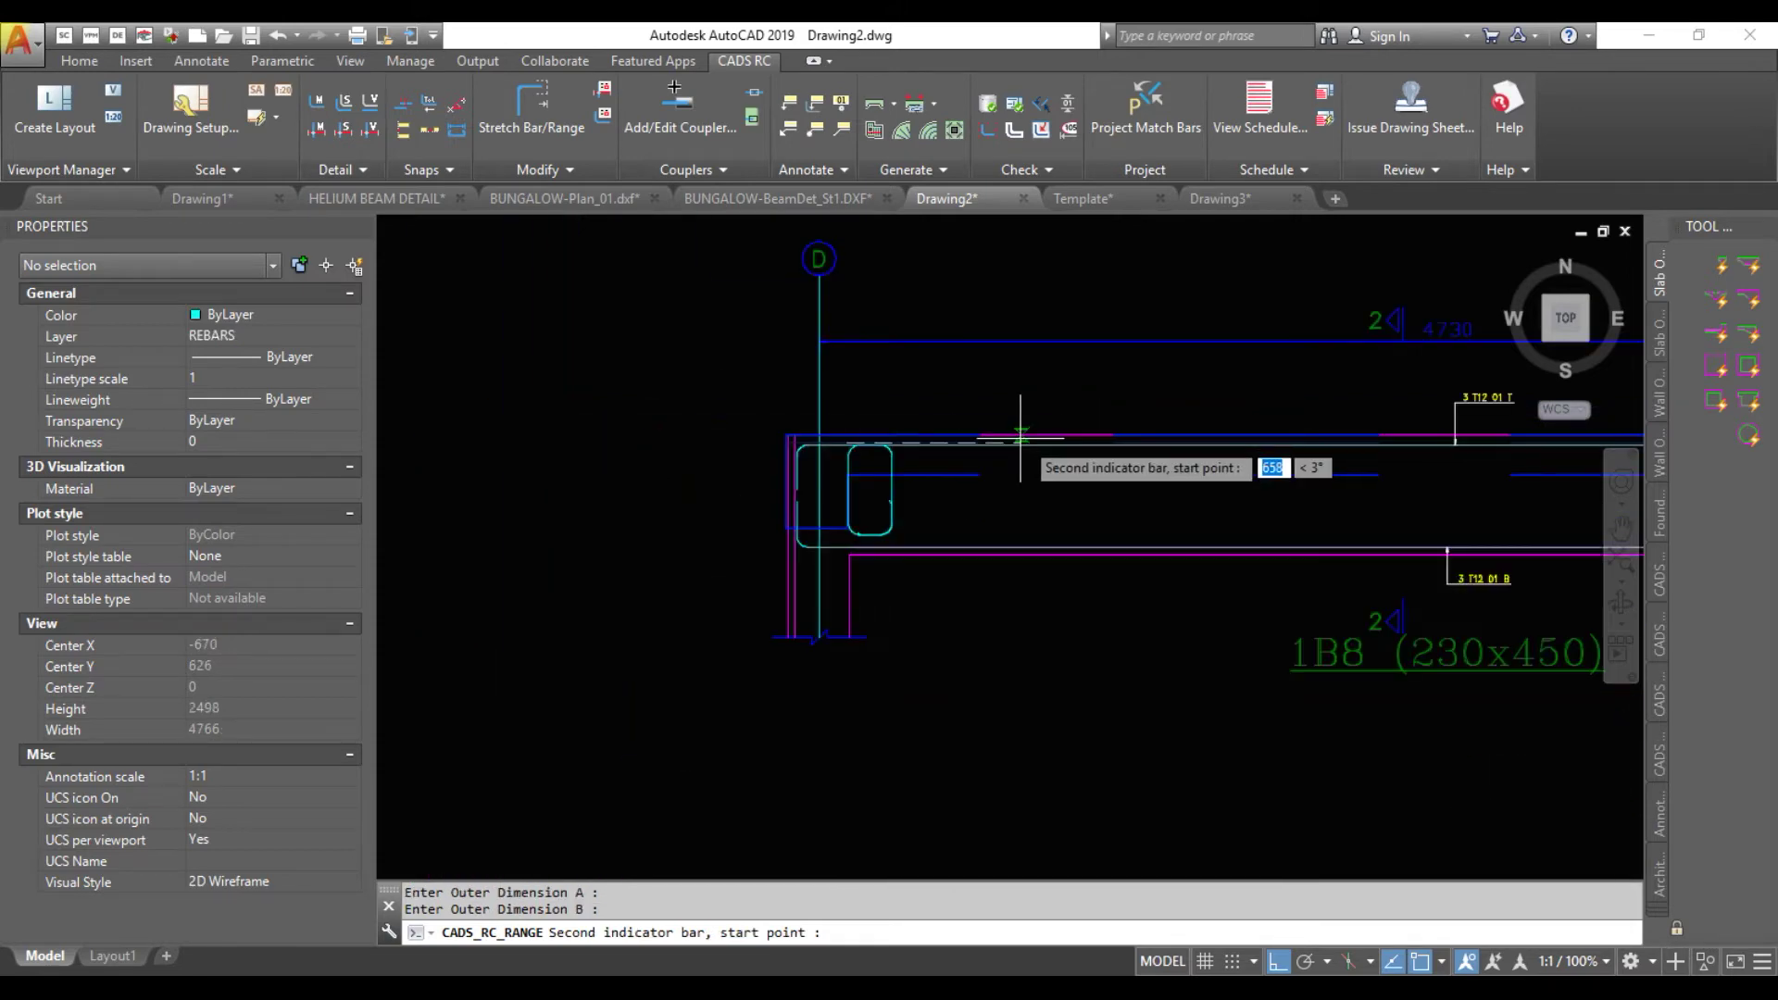
pyautogui.moveTo(1350, 396); pyautogui.dragTo(683, 471, button='middle')
pyautogui.scroll(-2, 921, 464)
pyautogui.scroll(5, 1231, 497)
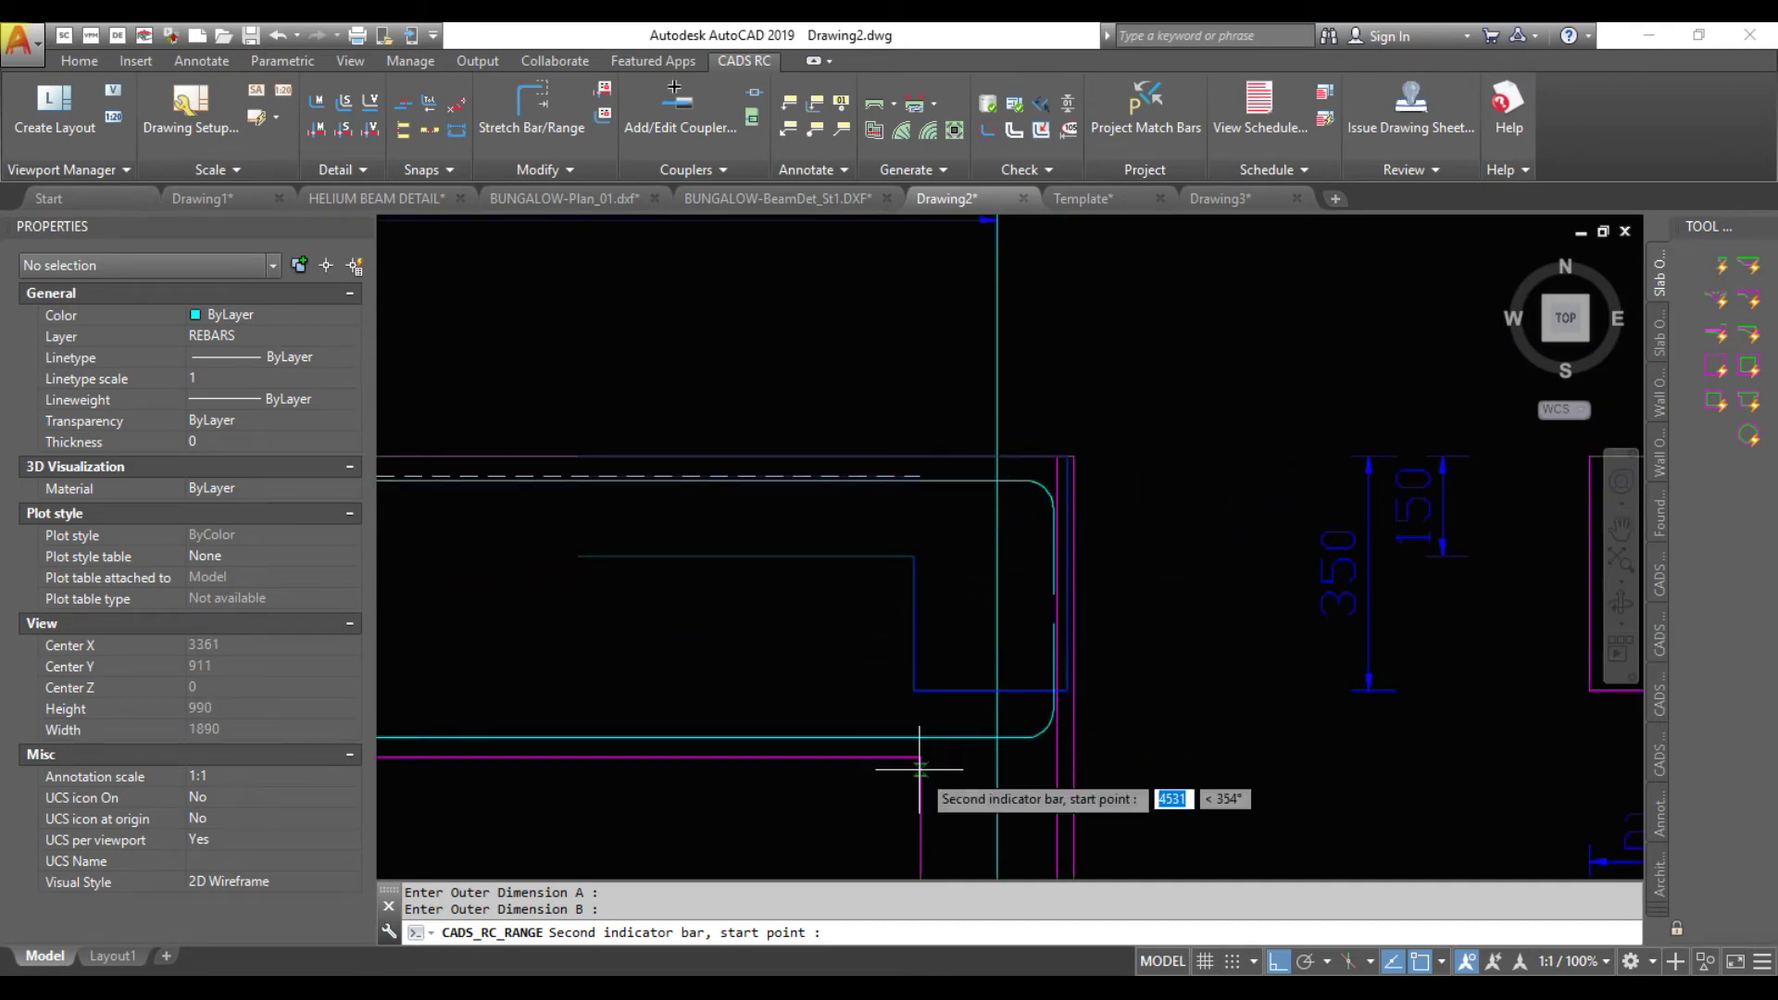
pyautogui.click(901, 481)
pyautogui.scroll(-2, 917, 477)
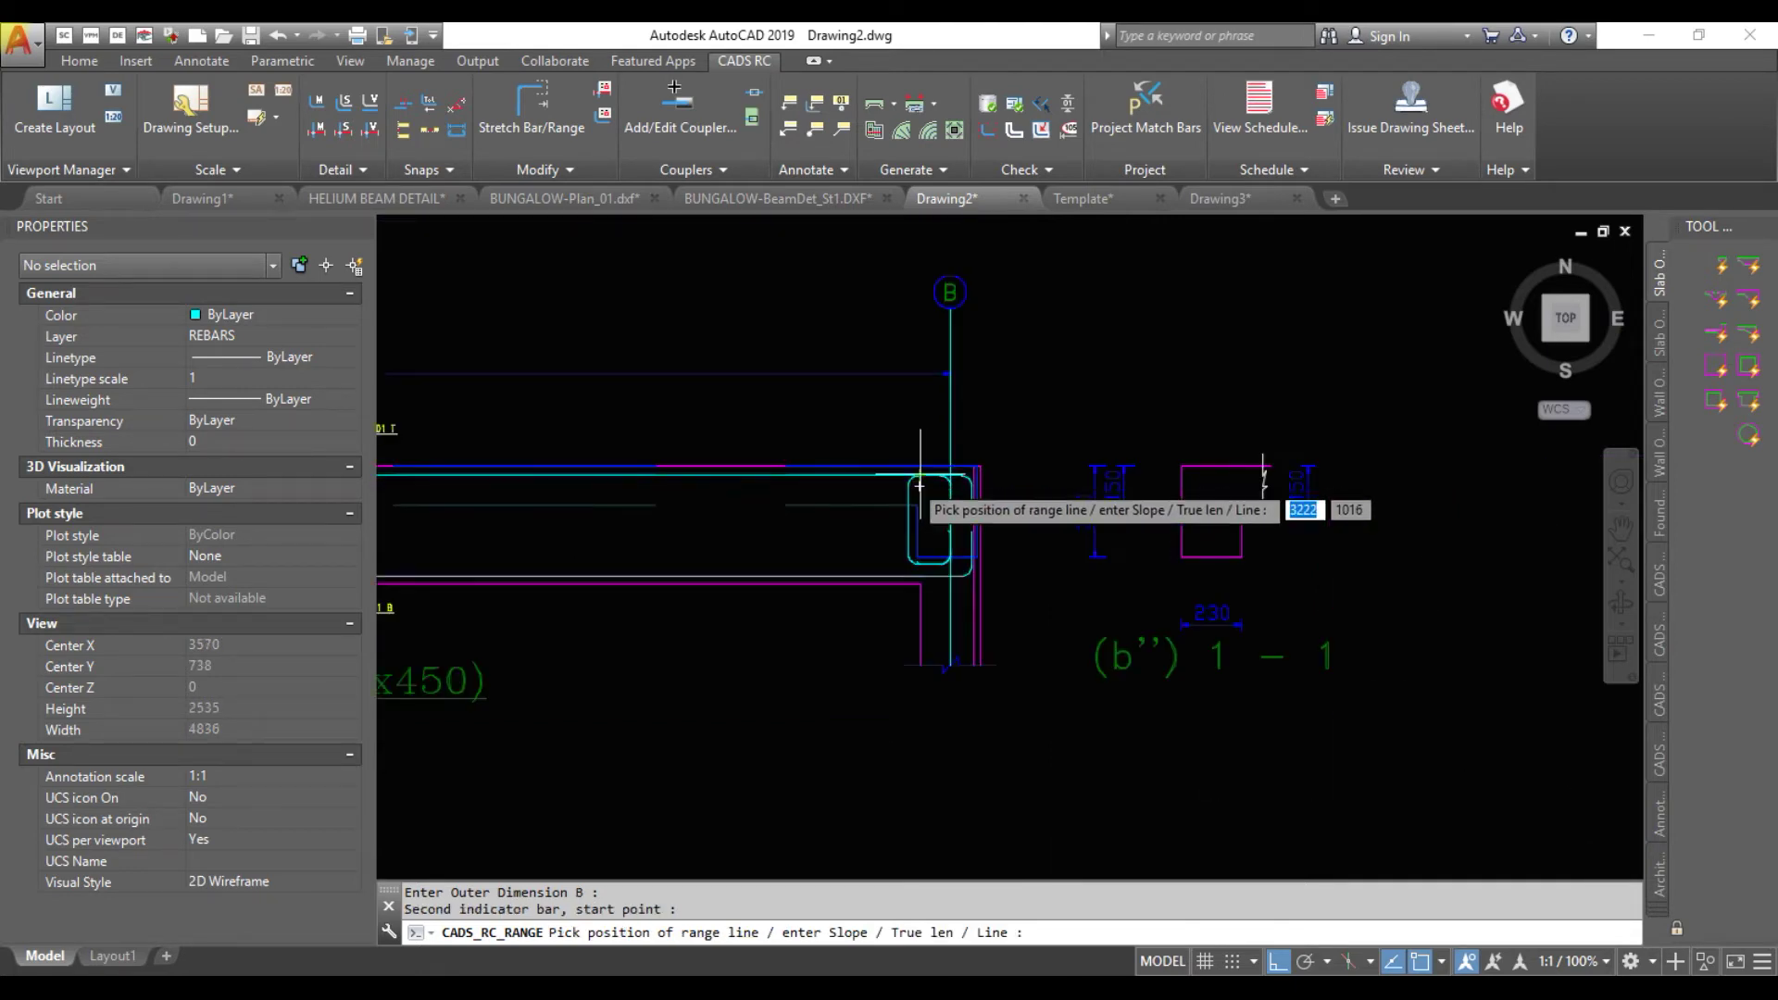
# Position the link range line between the top and bottom bars and accept the 300 c/c range arrangement
pyautogui.scroll(3, 880, 510)
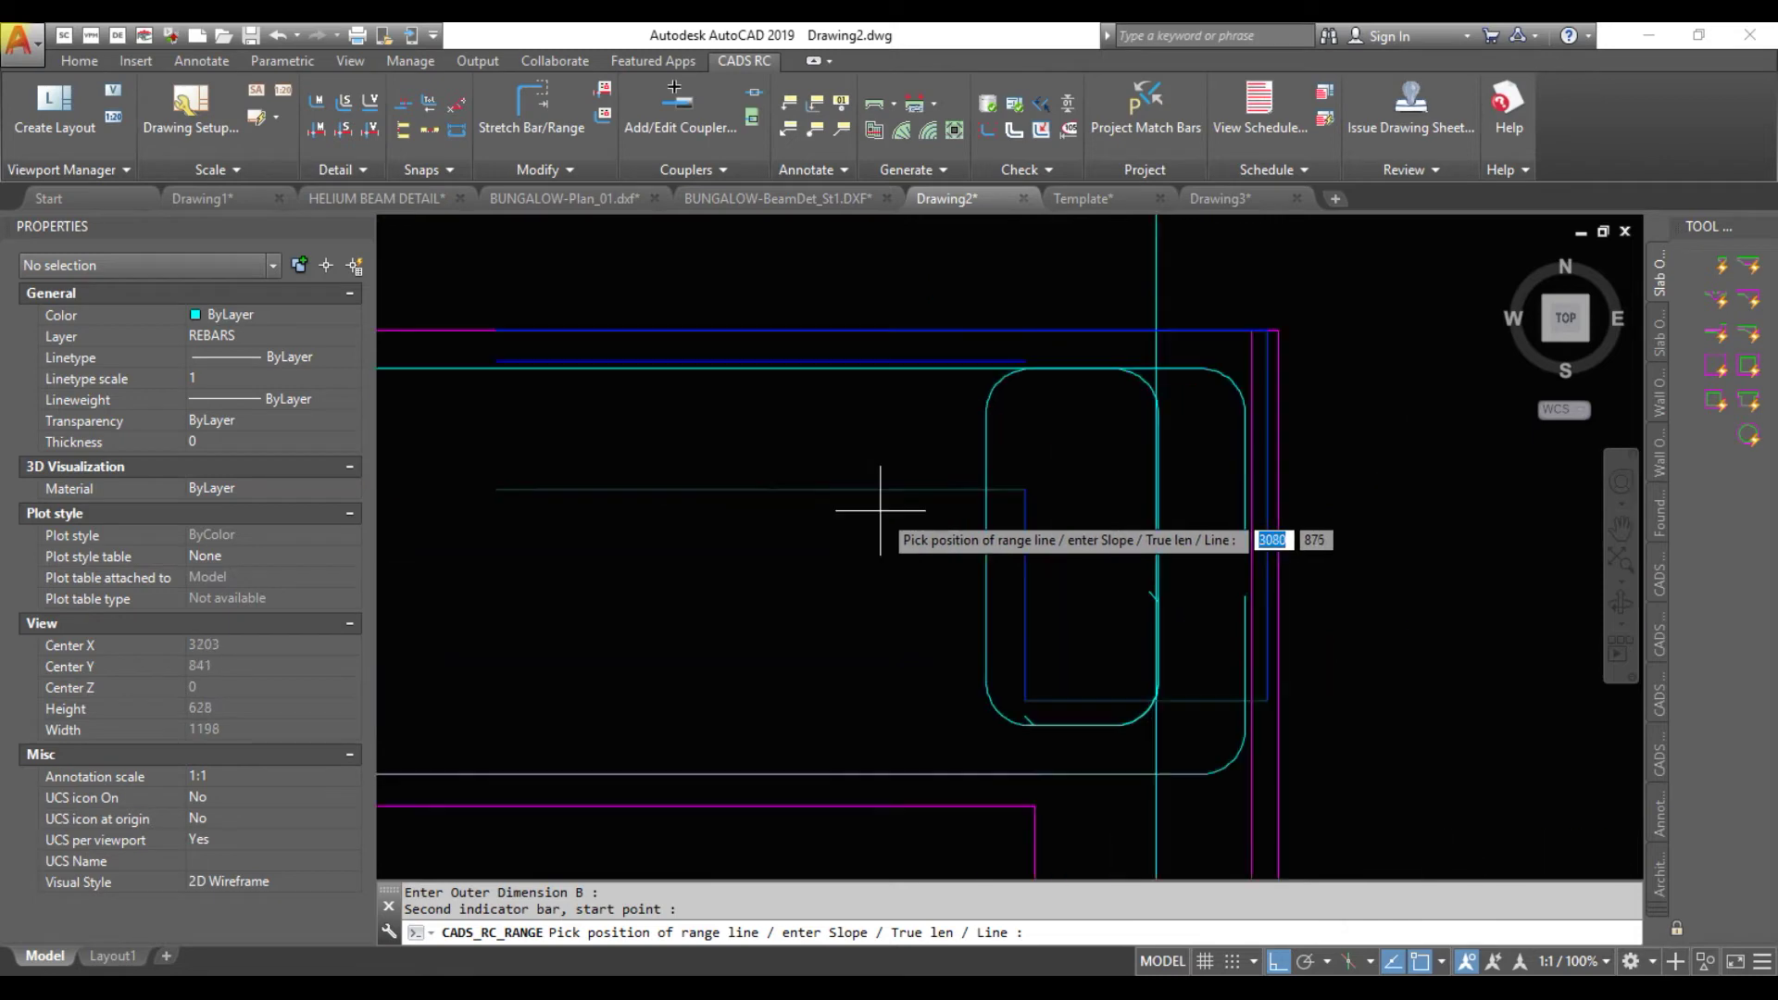
pyautogui.click(987, 526)
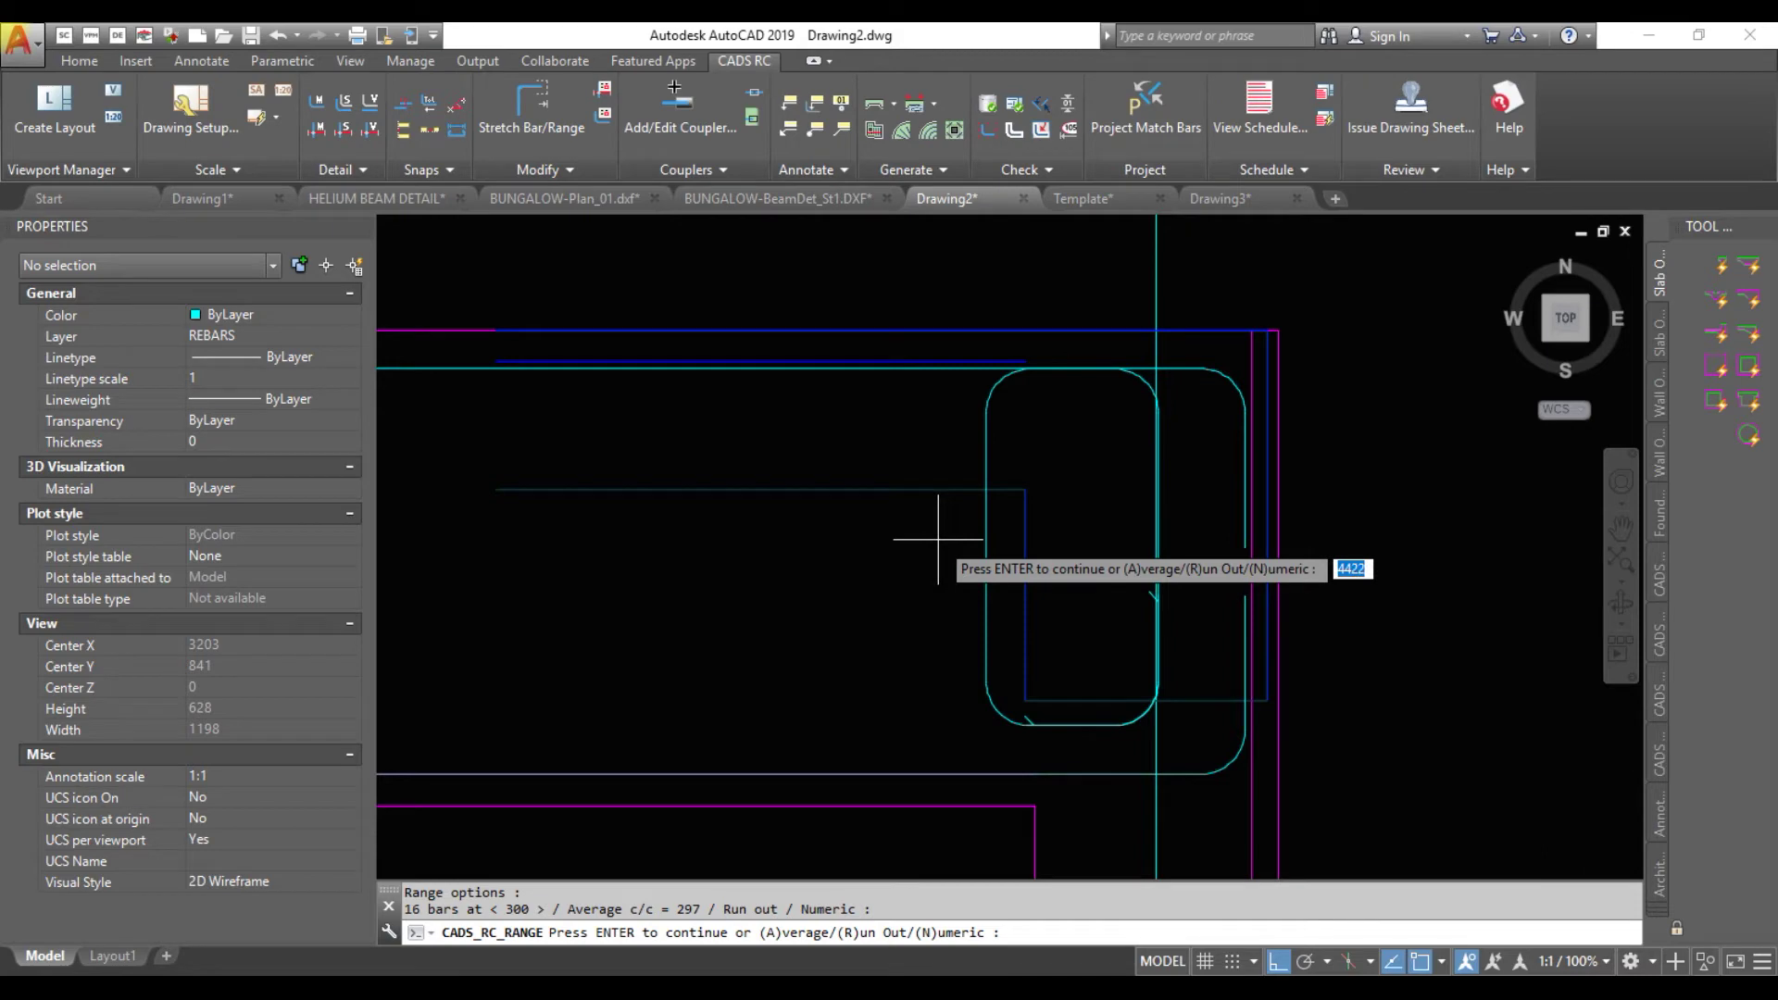
pyautogui.press('Return')
pyautogui.press('Return')
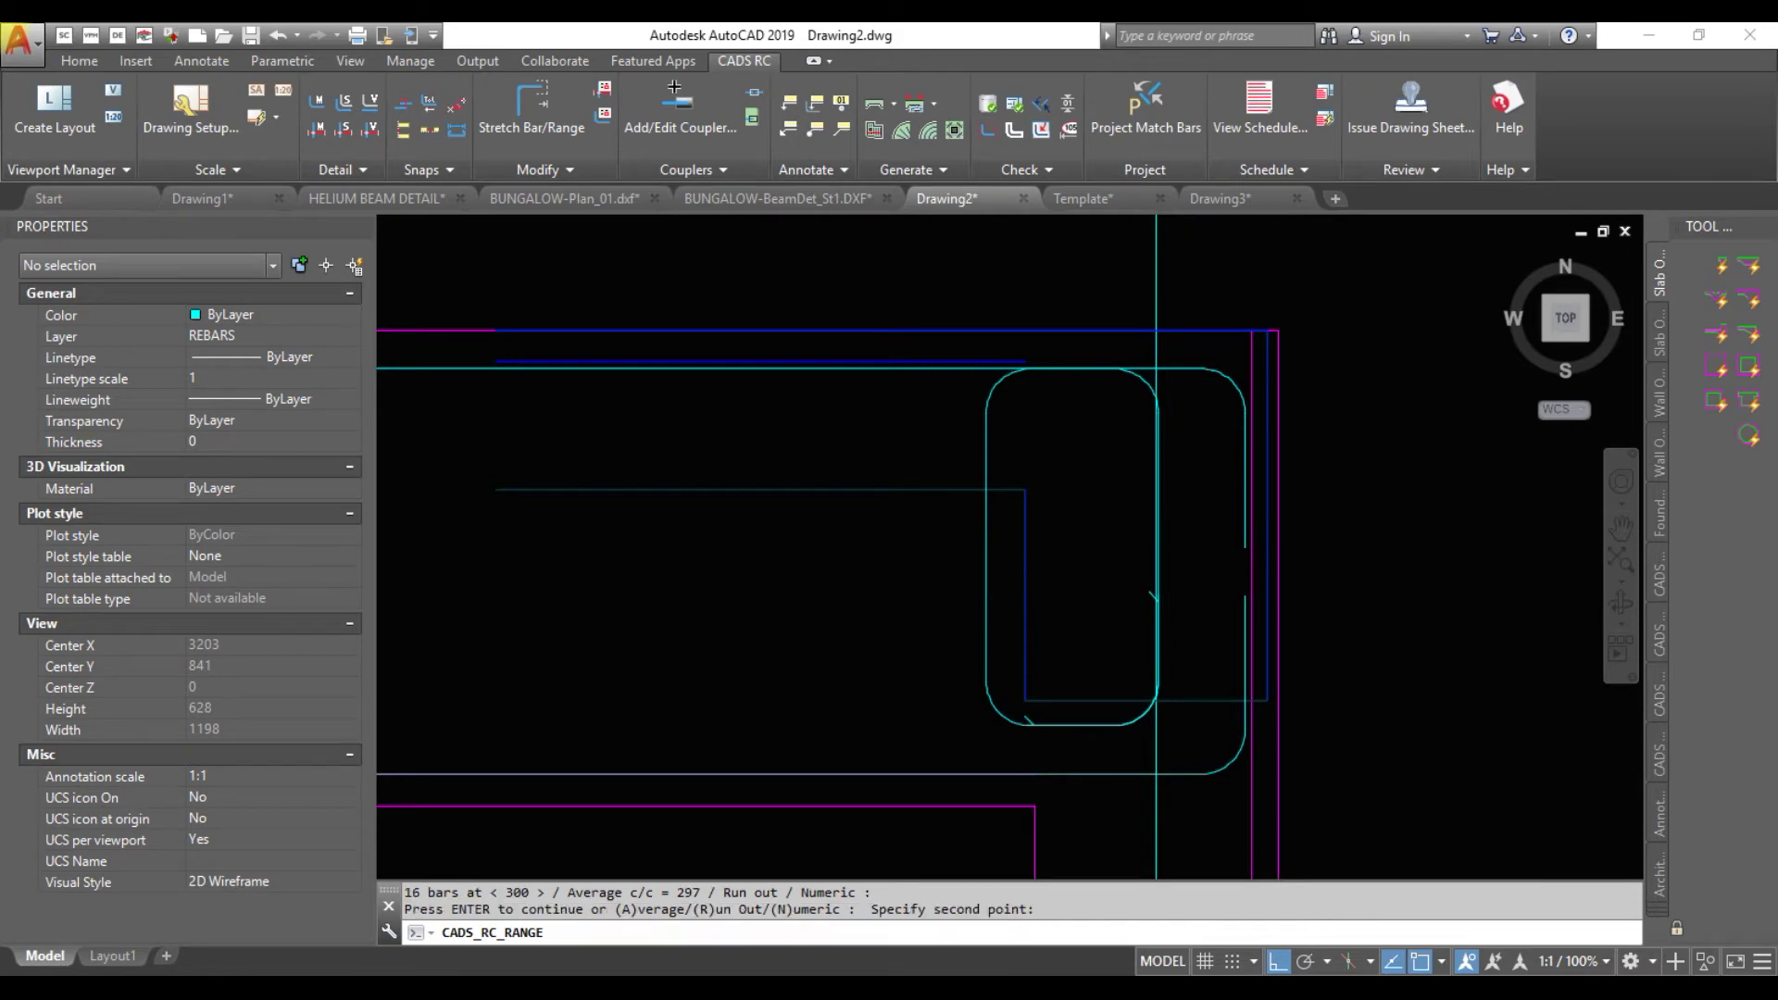
# Place the link range label just below the range line near midspan, between the top and bottom bar labels
pyautogui.scroll(-6, 985, 519)
pyautogui.moveTo(695, 535); pyautogui.dragTo(973, 534, button='middle')
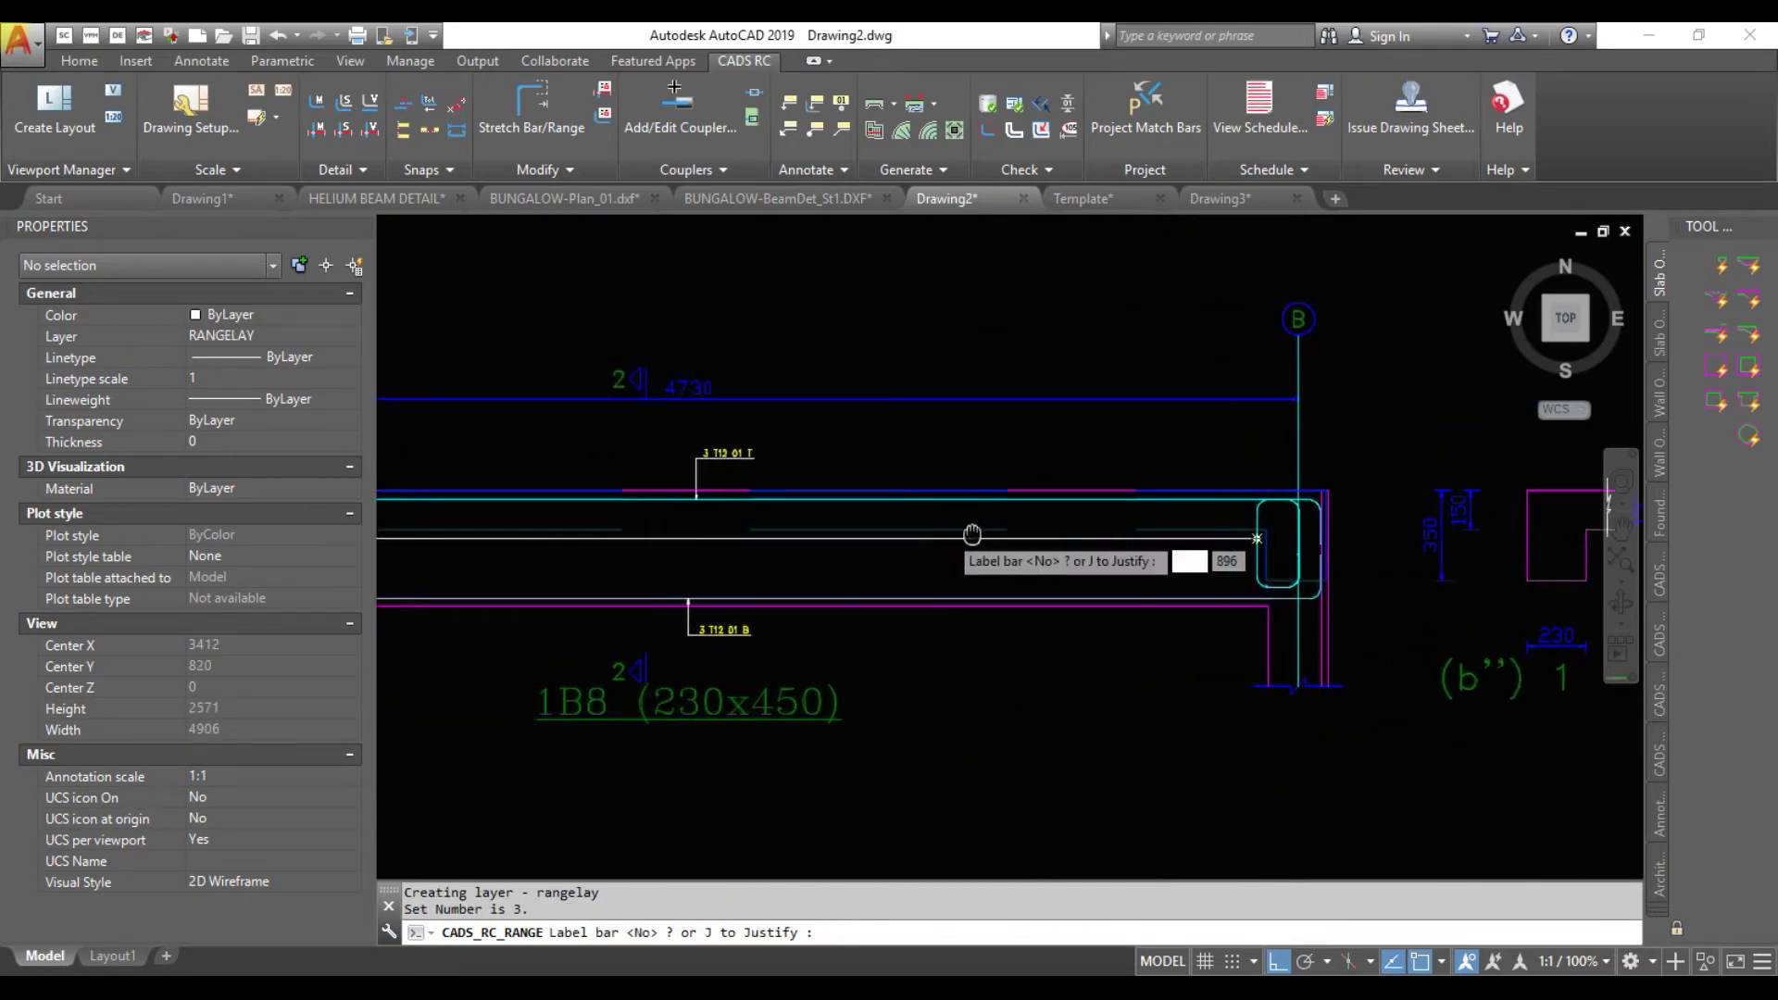
pyautogui.scroll(-4, 954, 542)
pyautogui.scroll(6, 821, 547)
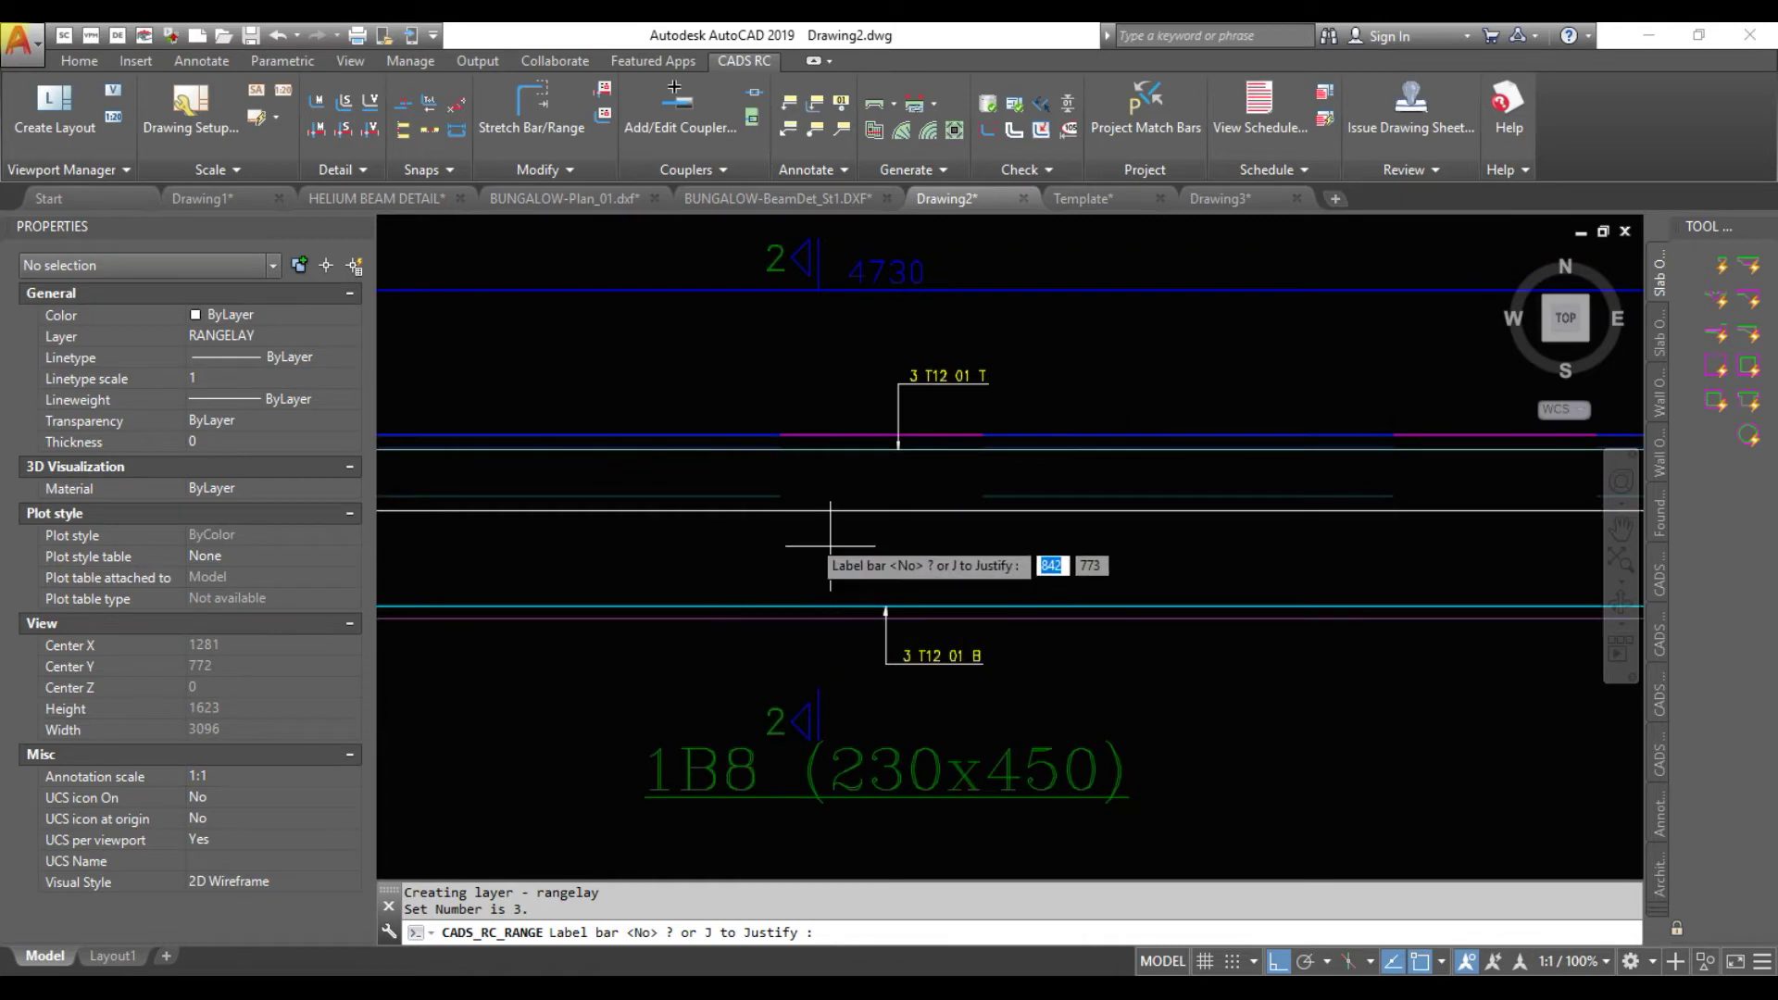
pyautogui.click(794, 527)
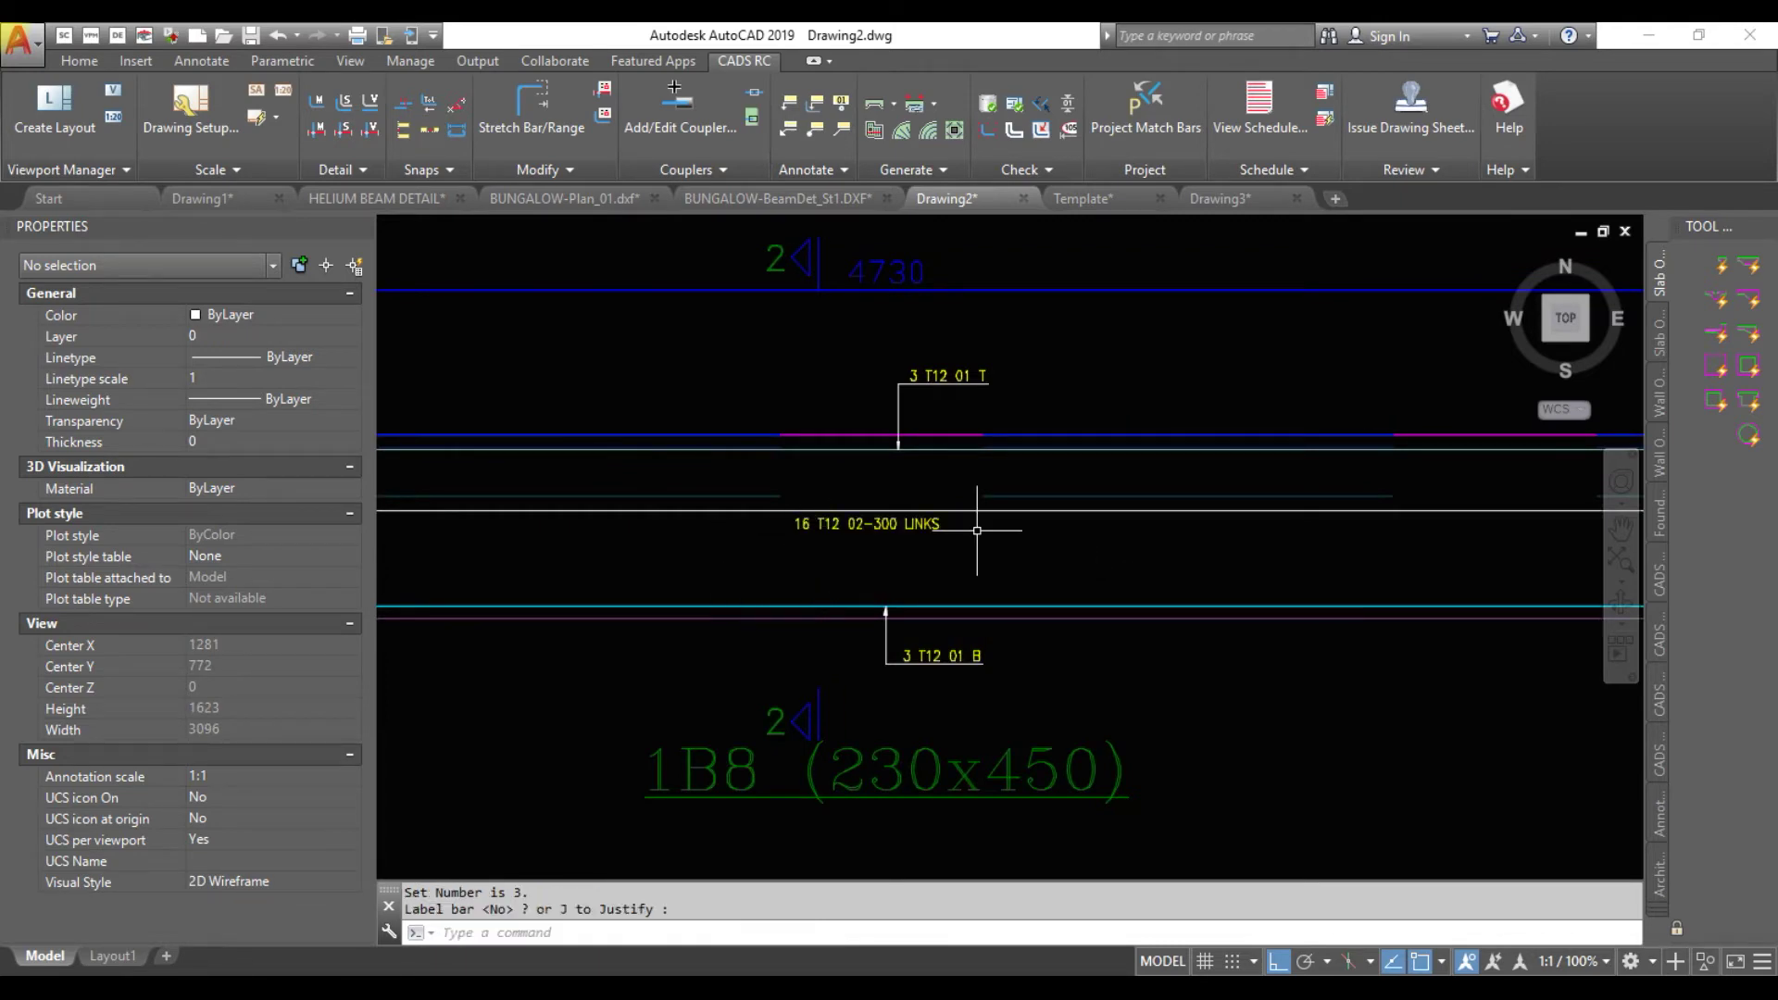
# Edit the grid B indicator link's bar data, setting the view to Right and first bar dimension A to 450
pyautogui.scroll(4, 977, 530)
pyautogui.scroll(-6, 977, 523)
pyautogui.moveTo(1115, 525); pyautogui.dragTo(823, 484, button='middle')
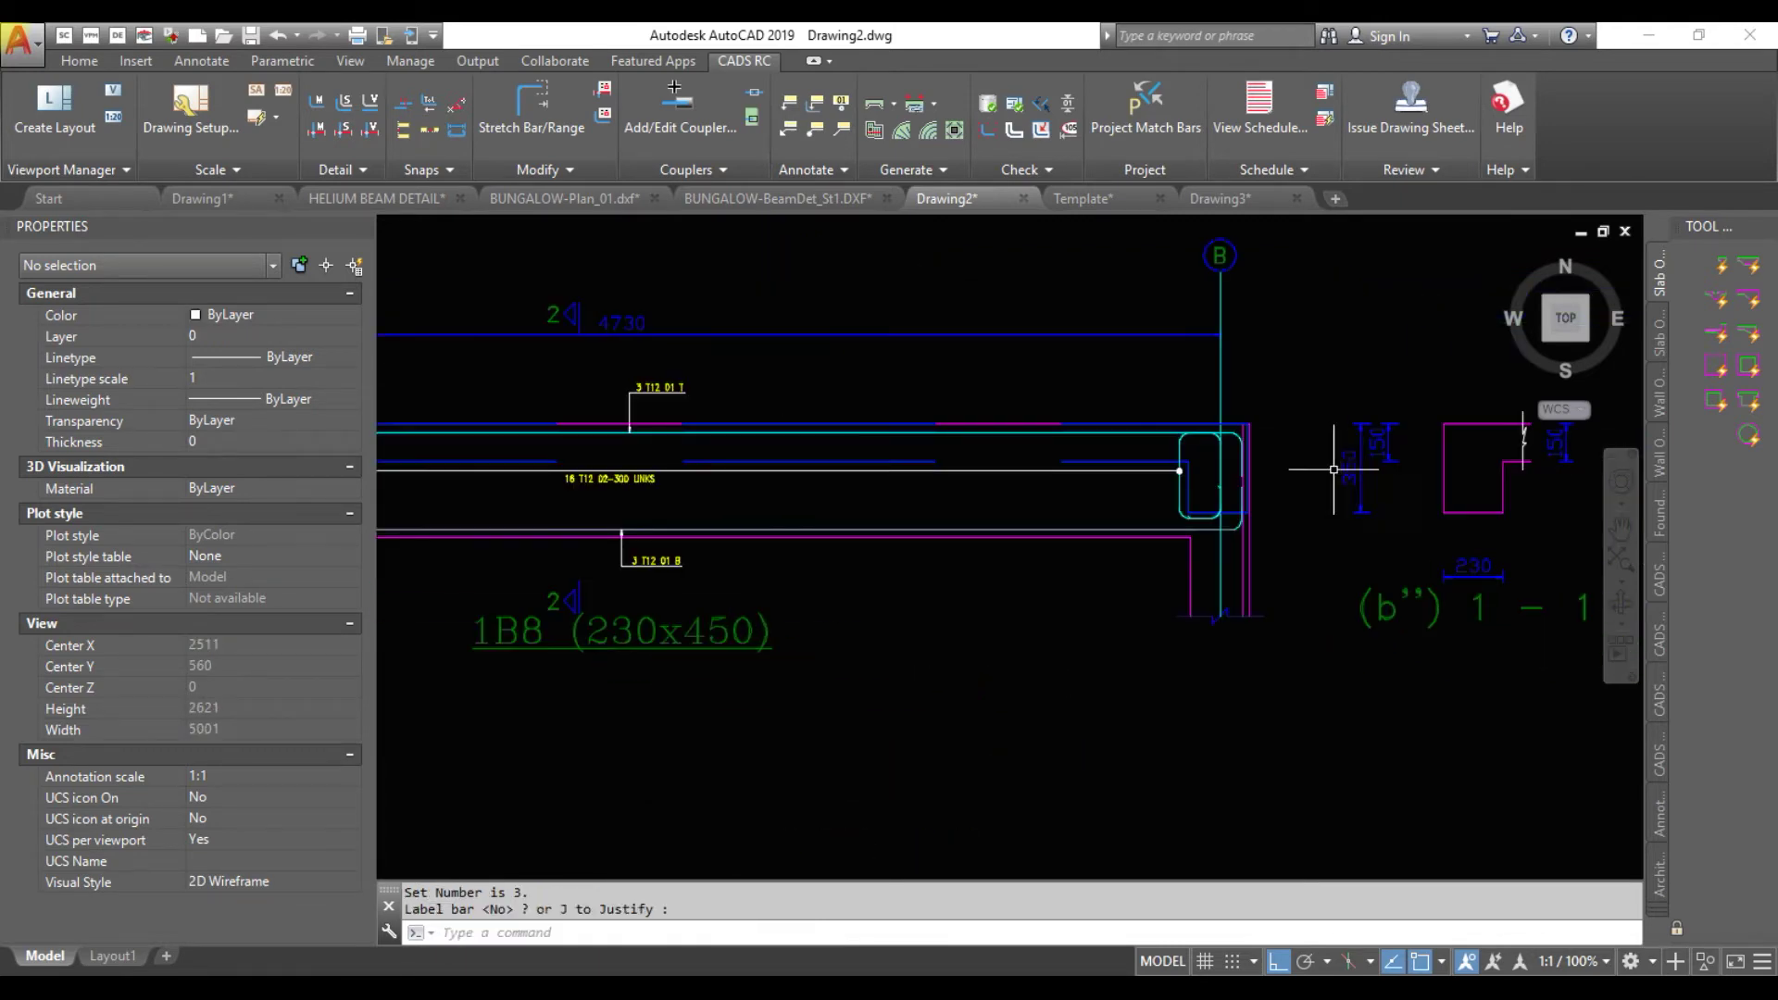
pyautogui.scroll(4, 1297, 470)
pyautogui.click(1030, 562)
pyautogui.press('Return')
pyautogui.doubleClick(1028, 477)
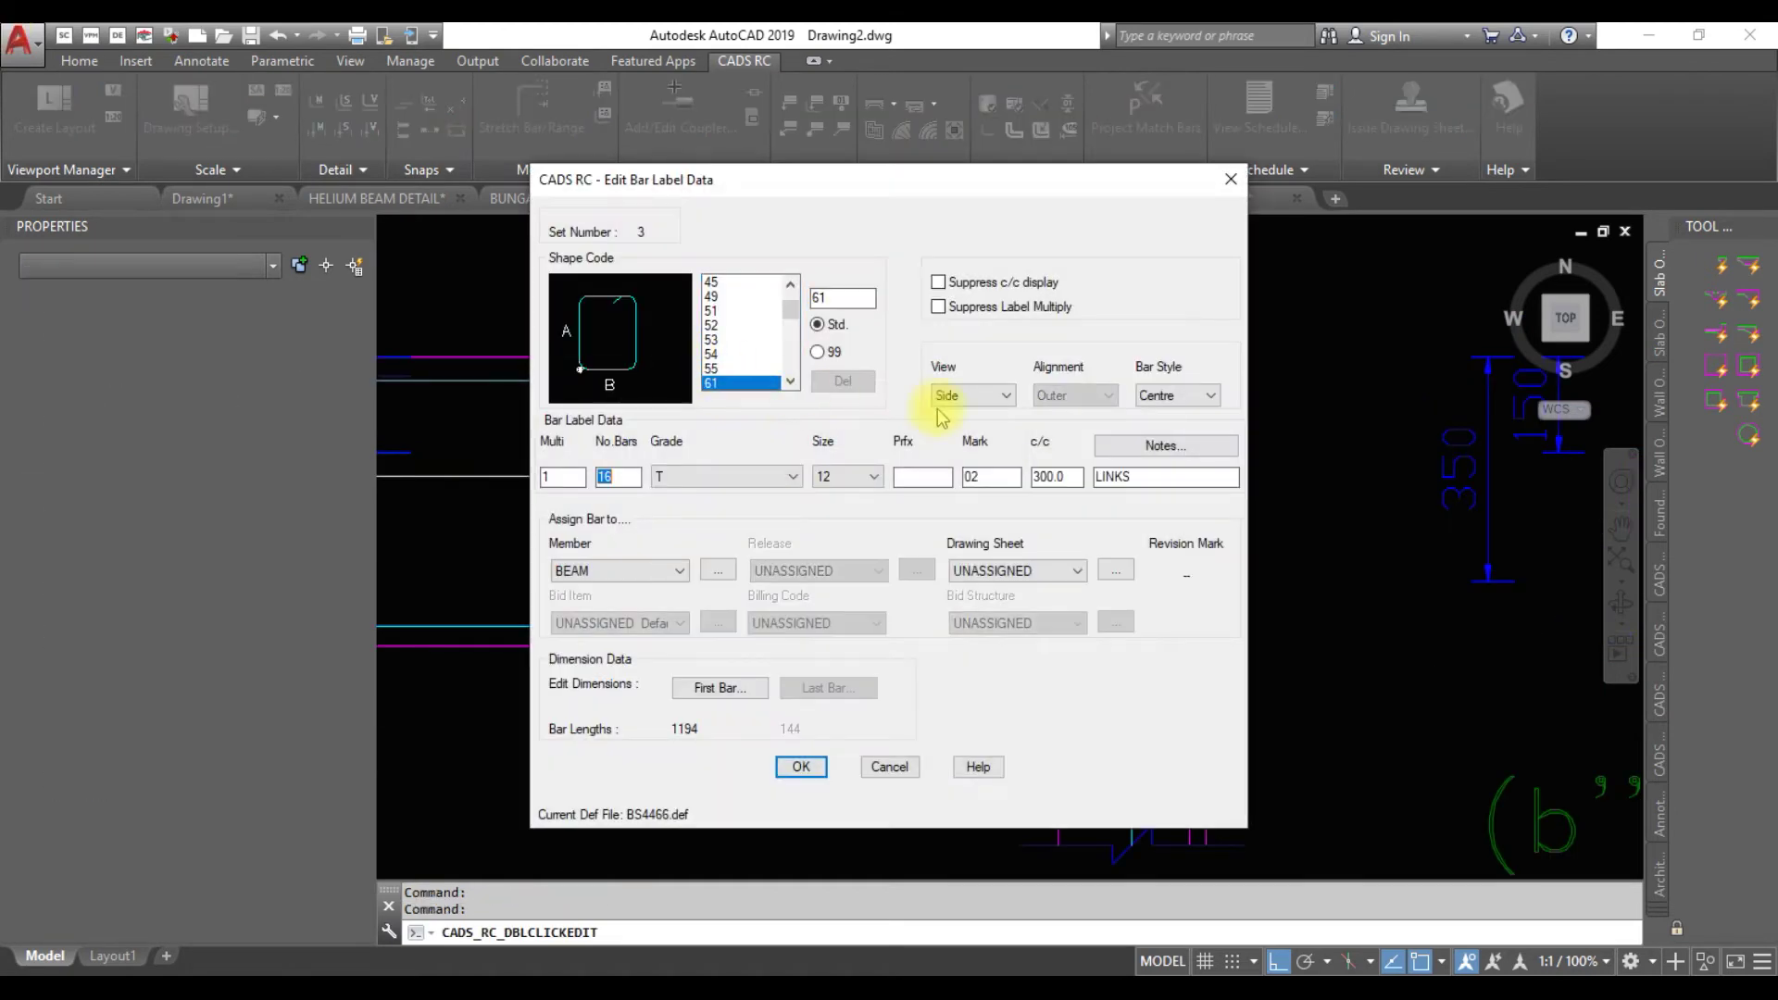
pyautogui.click(973, 395)
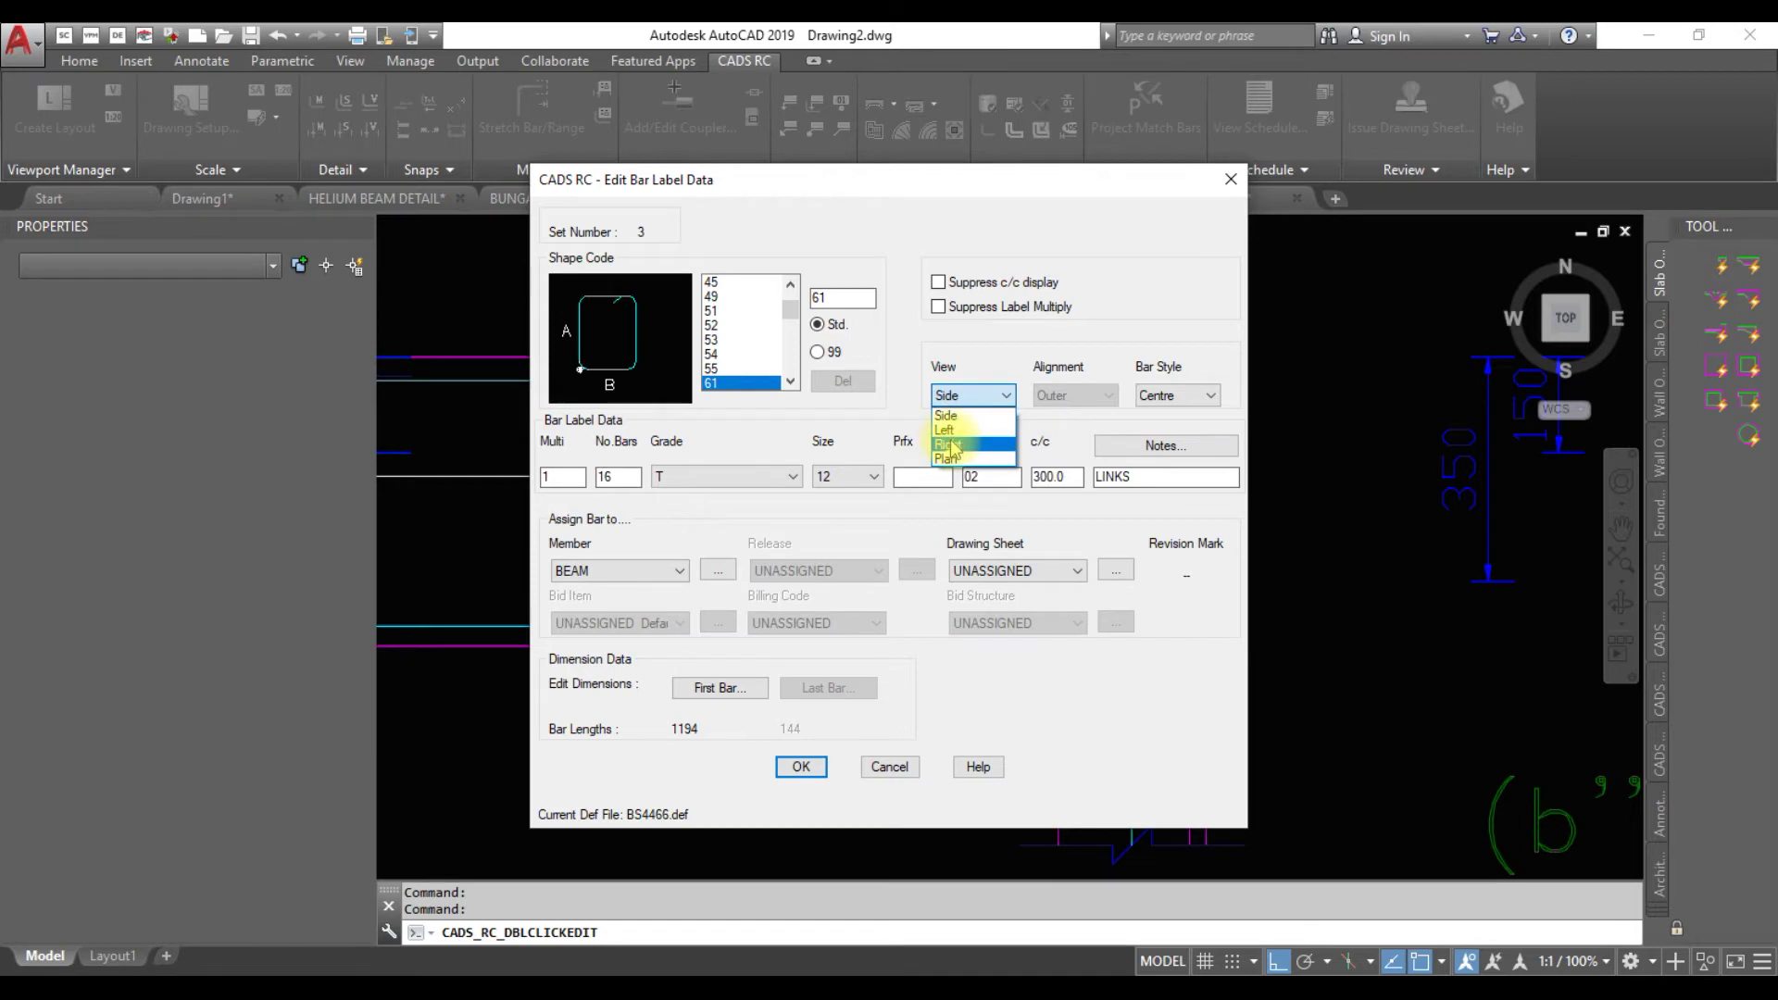
pyautogui.click(955, 428)
pyautogui.click(728, 697)
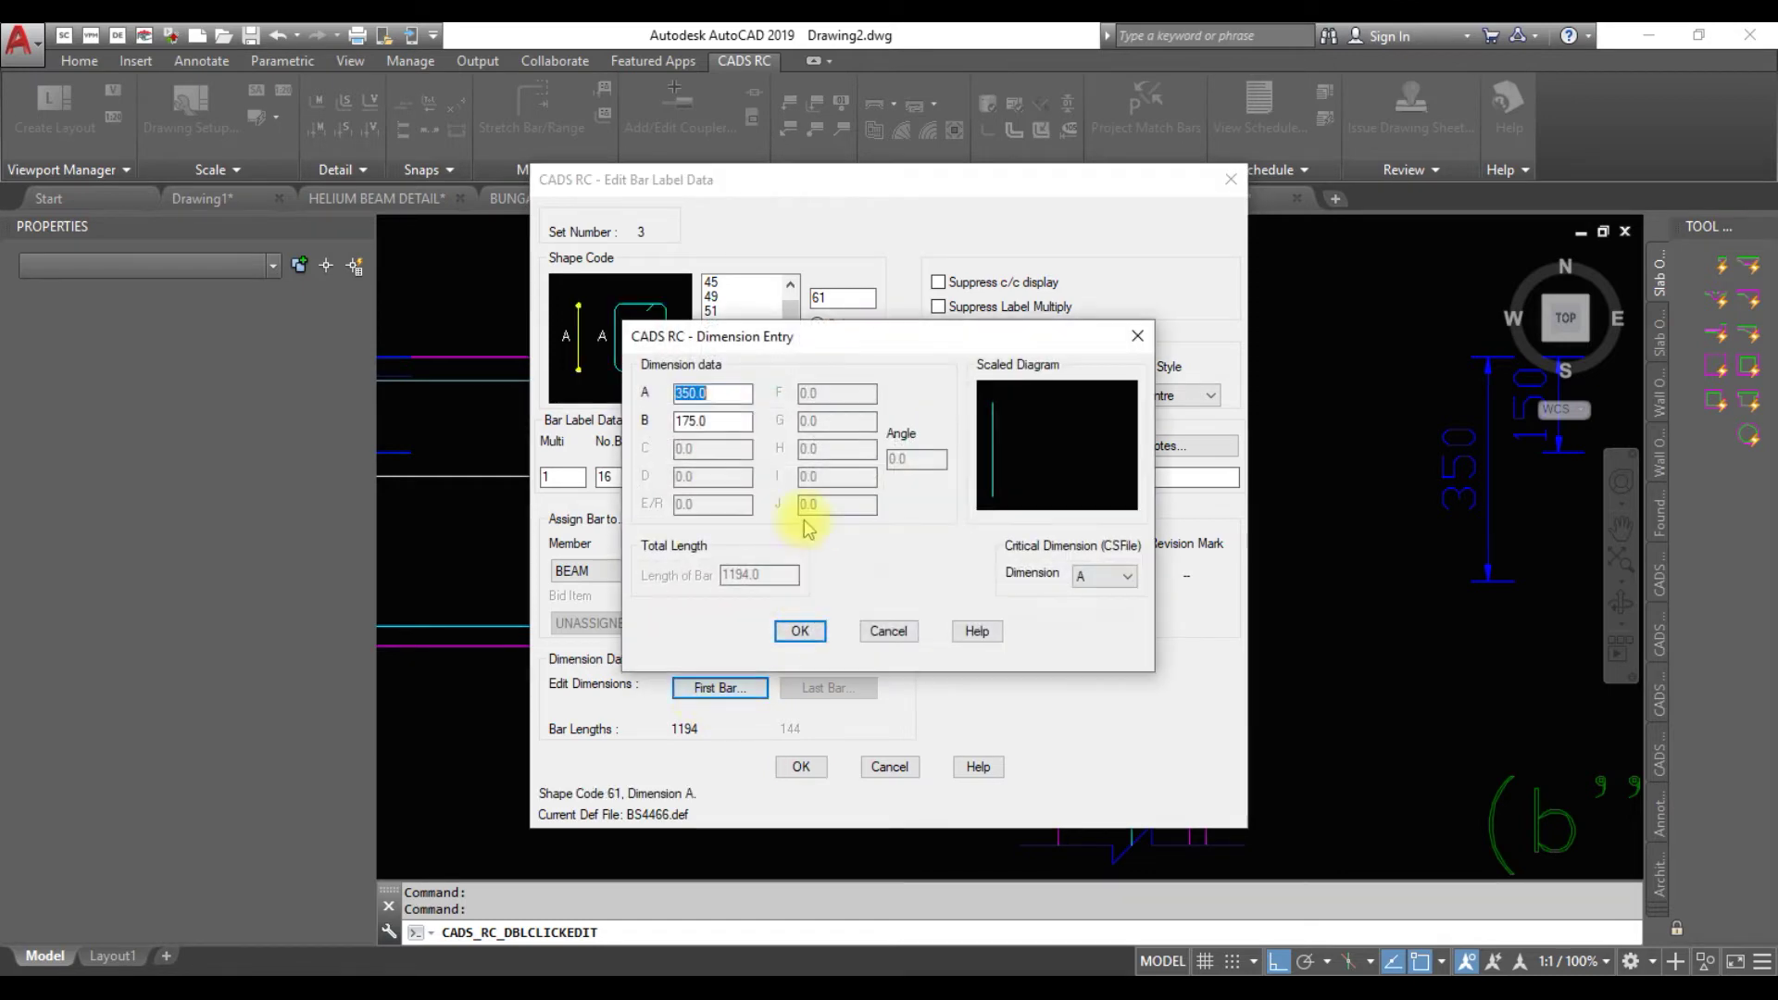
pyautogui.write('4')
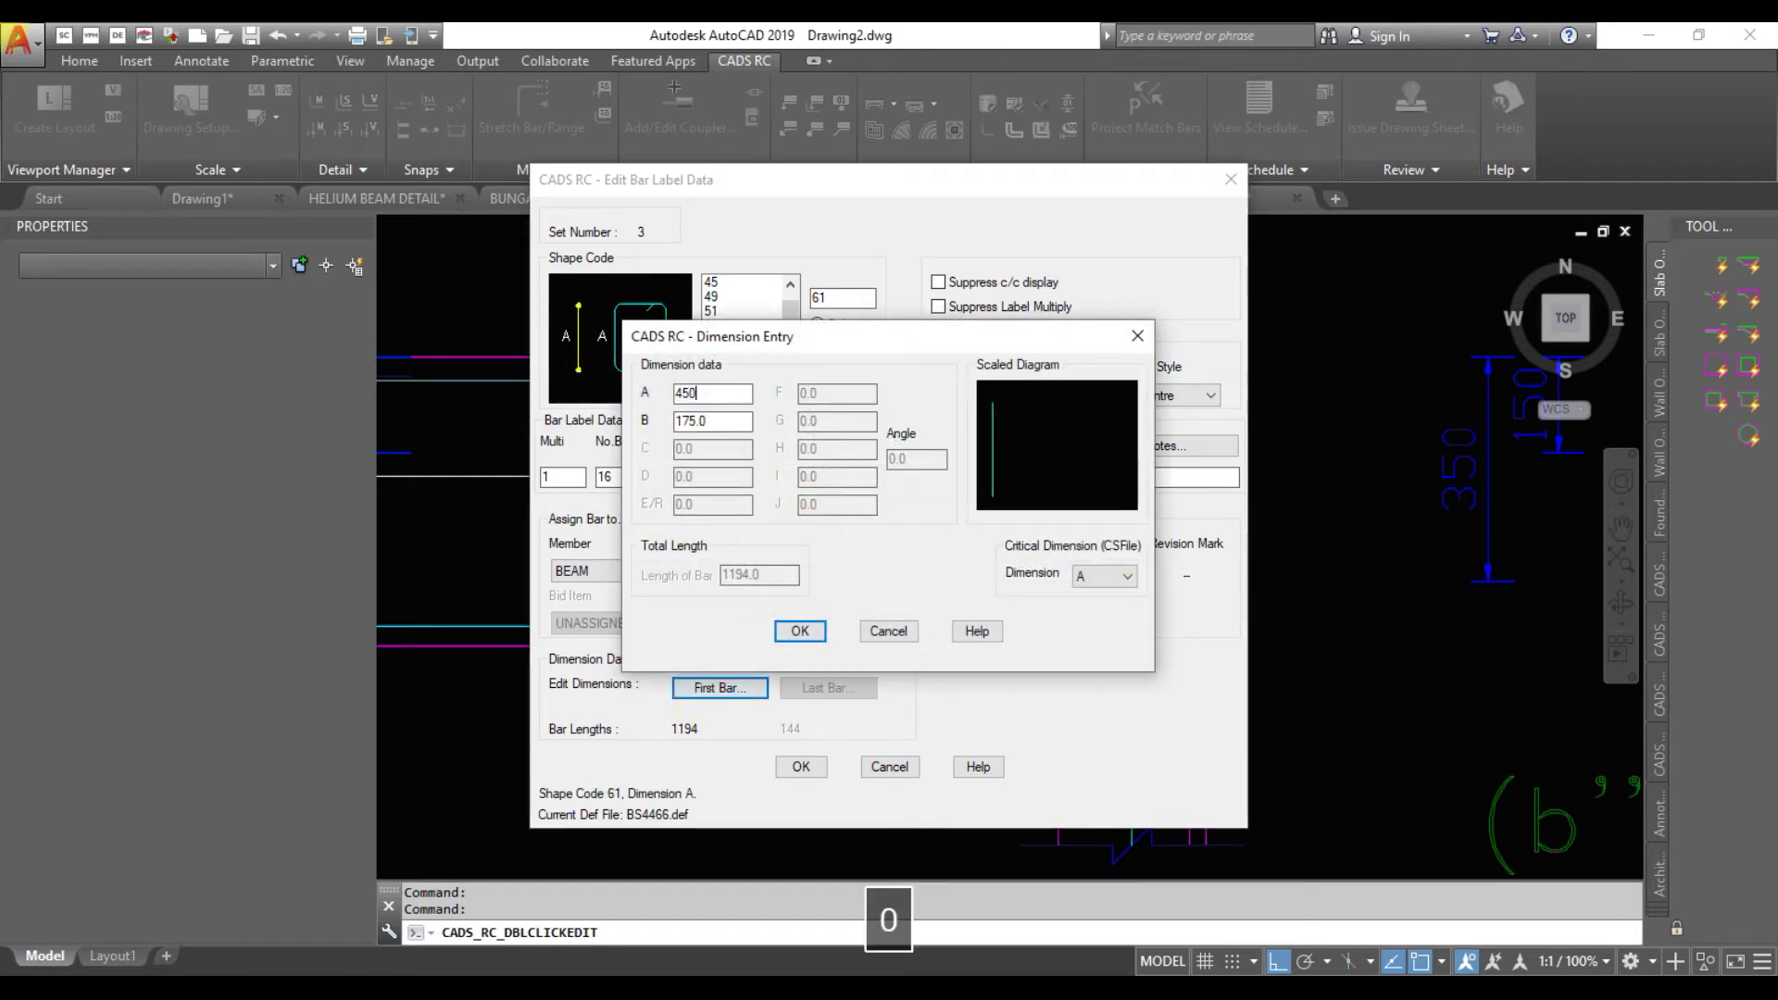
pyautogui.click(803, 632)
pyautogui.click(804, 767)
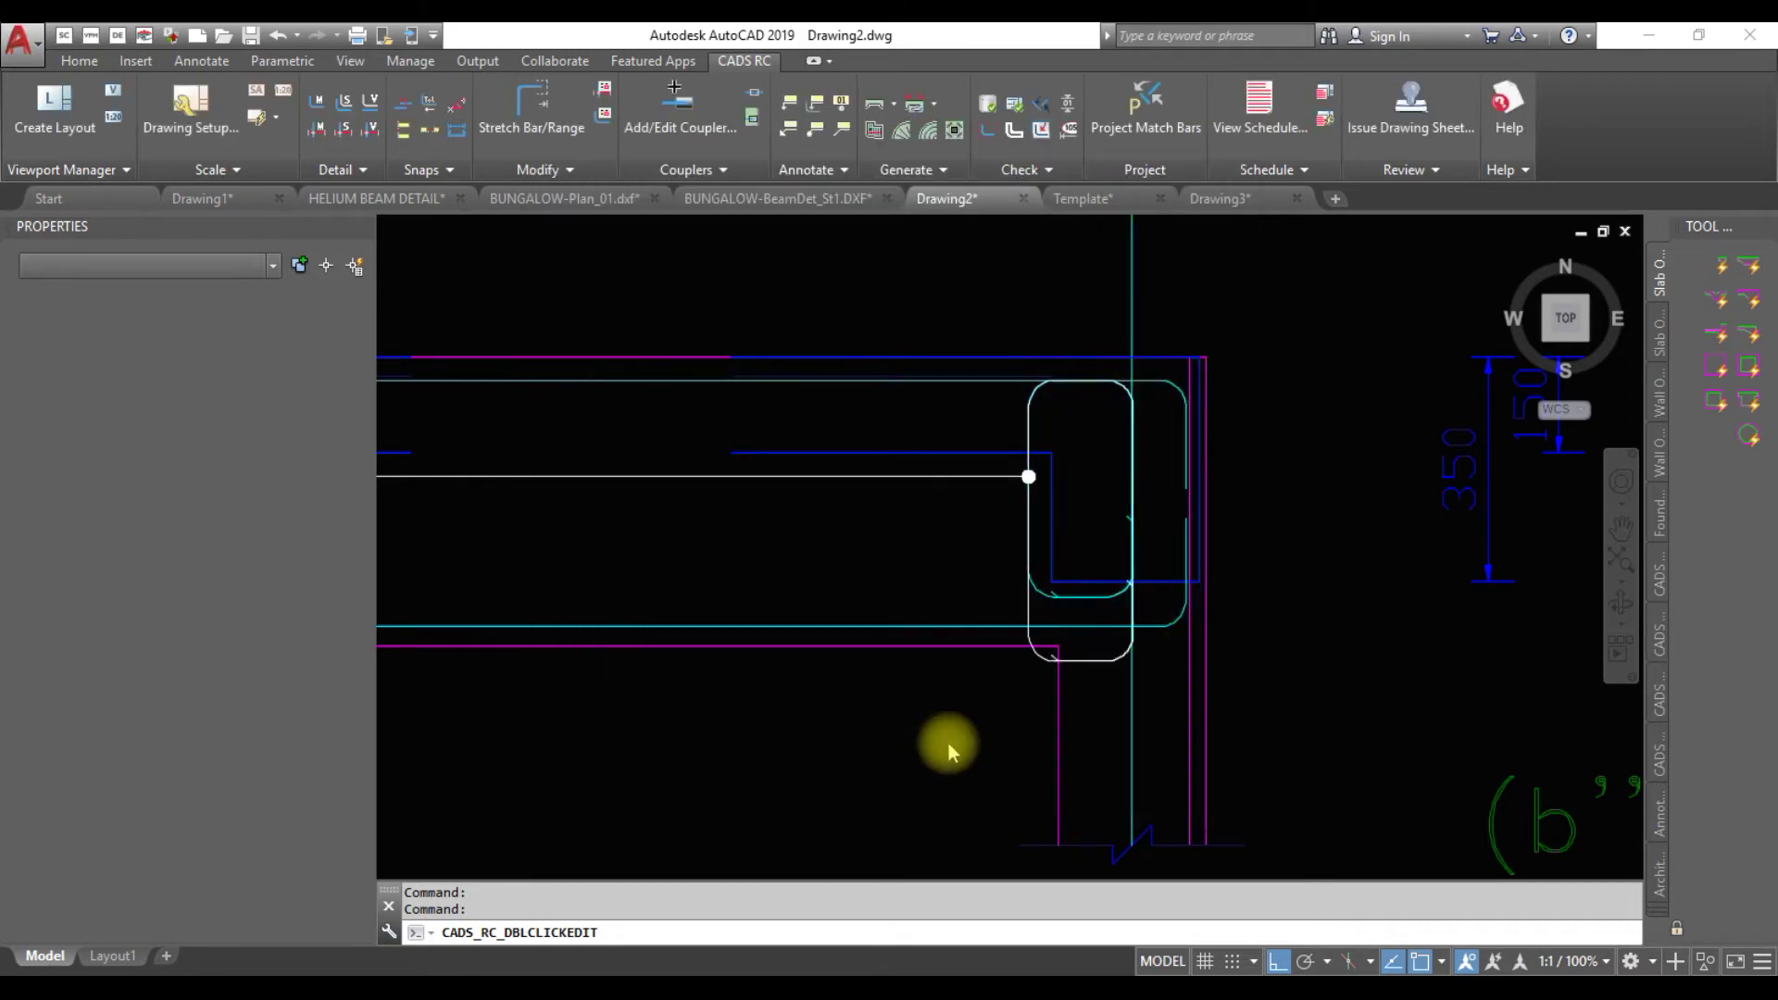
# Reopen the grid B link's first bar dimensions and work out 450 - 25 - 30 in Calculator
pyautogui.click(1030, 563)
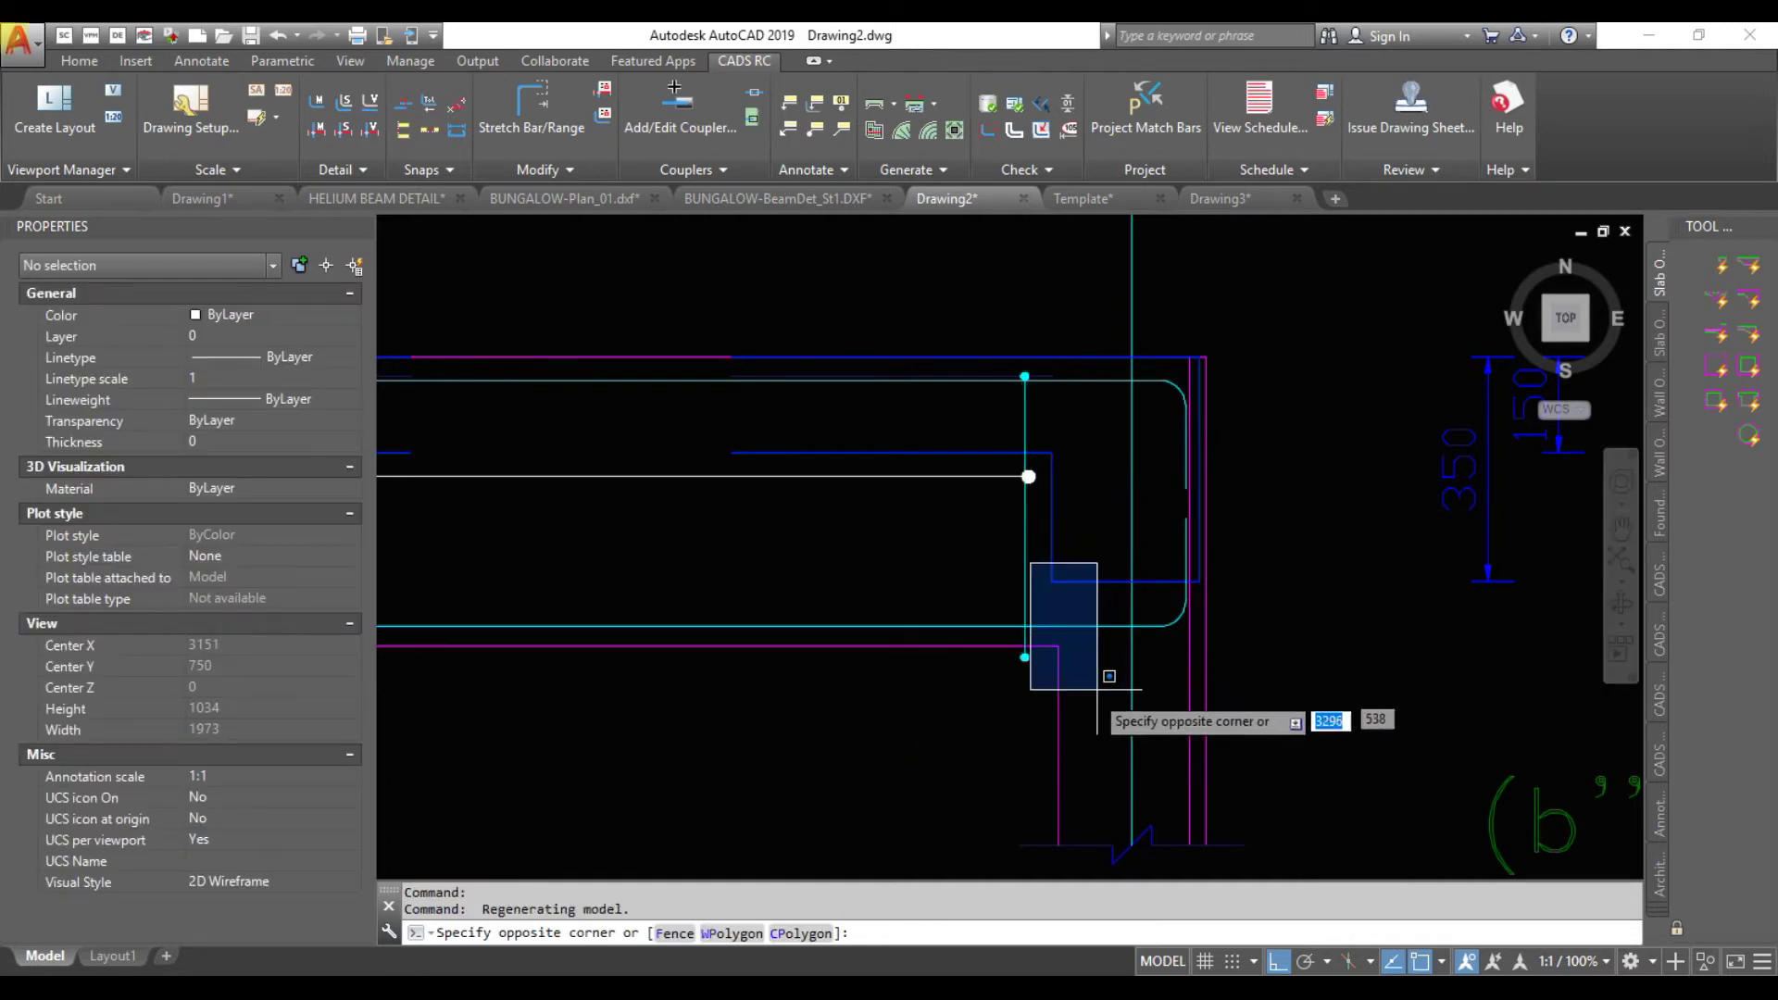
pyautogui.press('Escape')
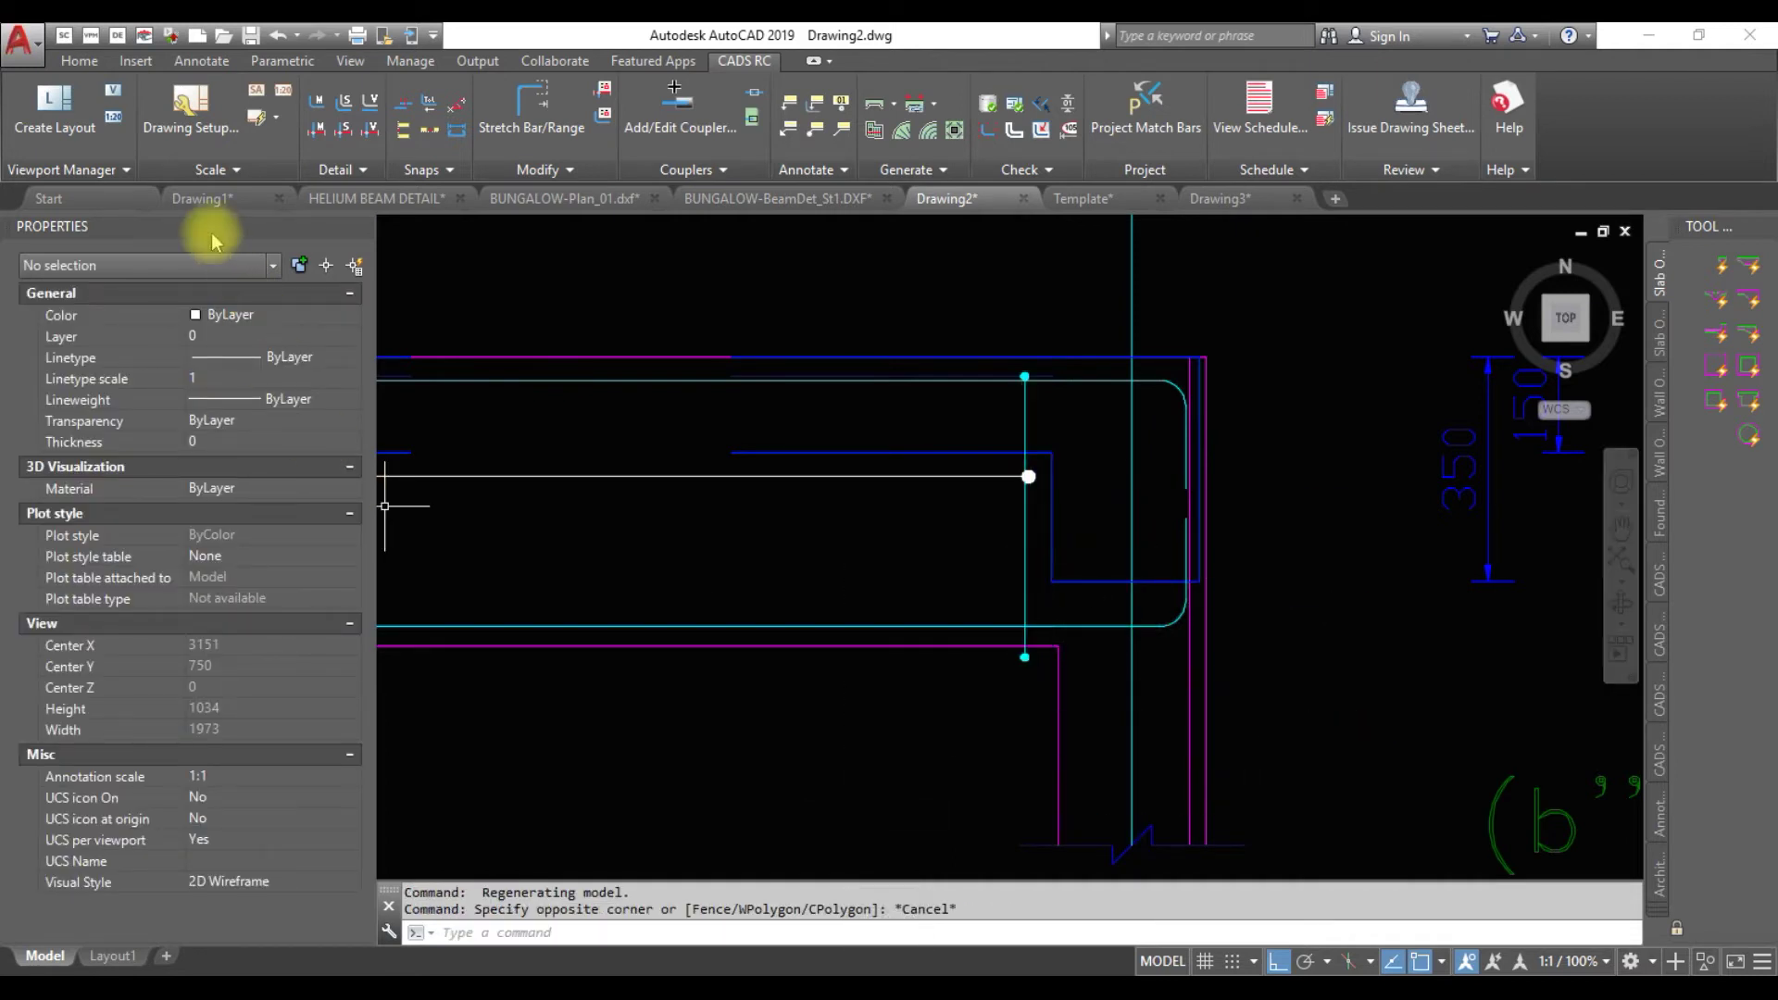
pyautogui.click(1024, 605)
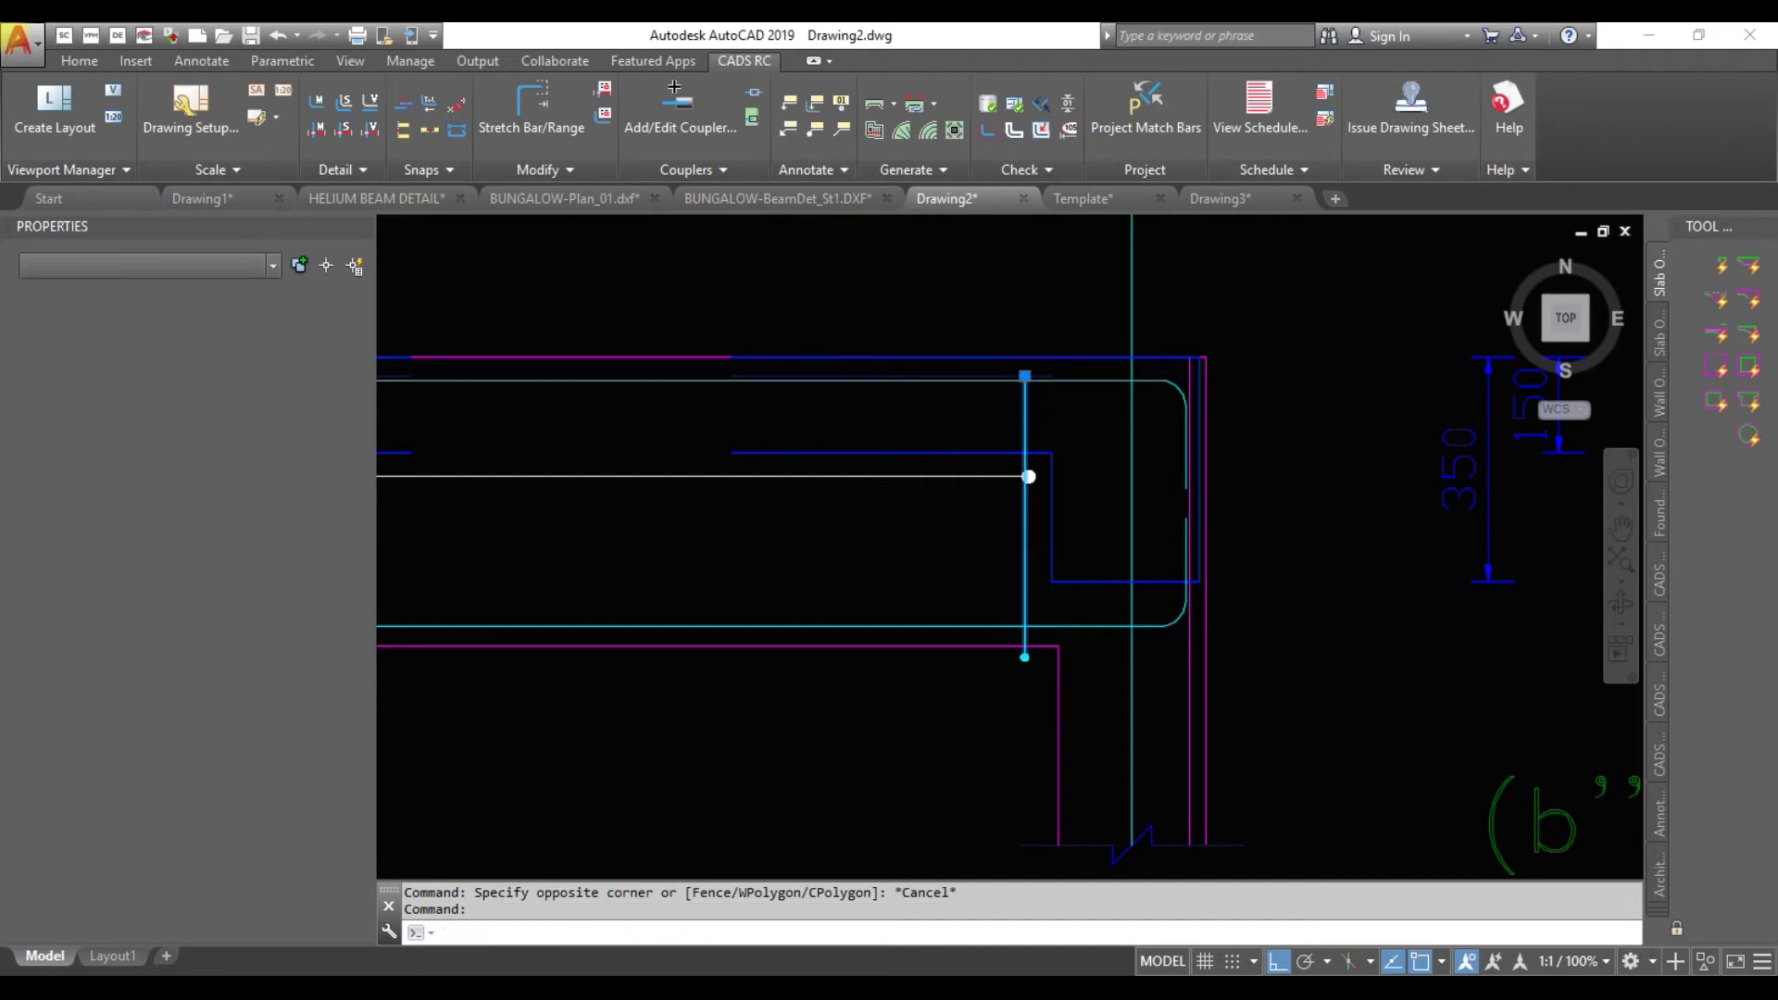
pyautogui.doubleClick(1026, 476)
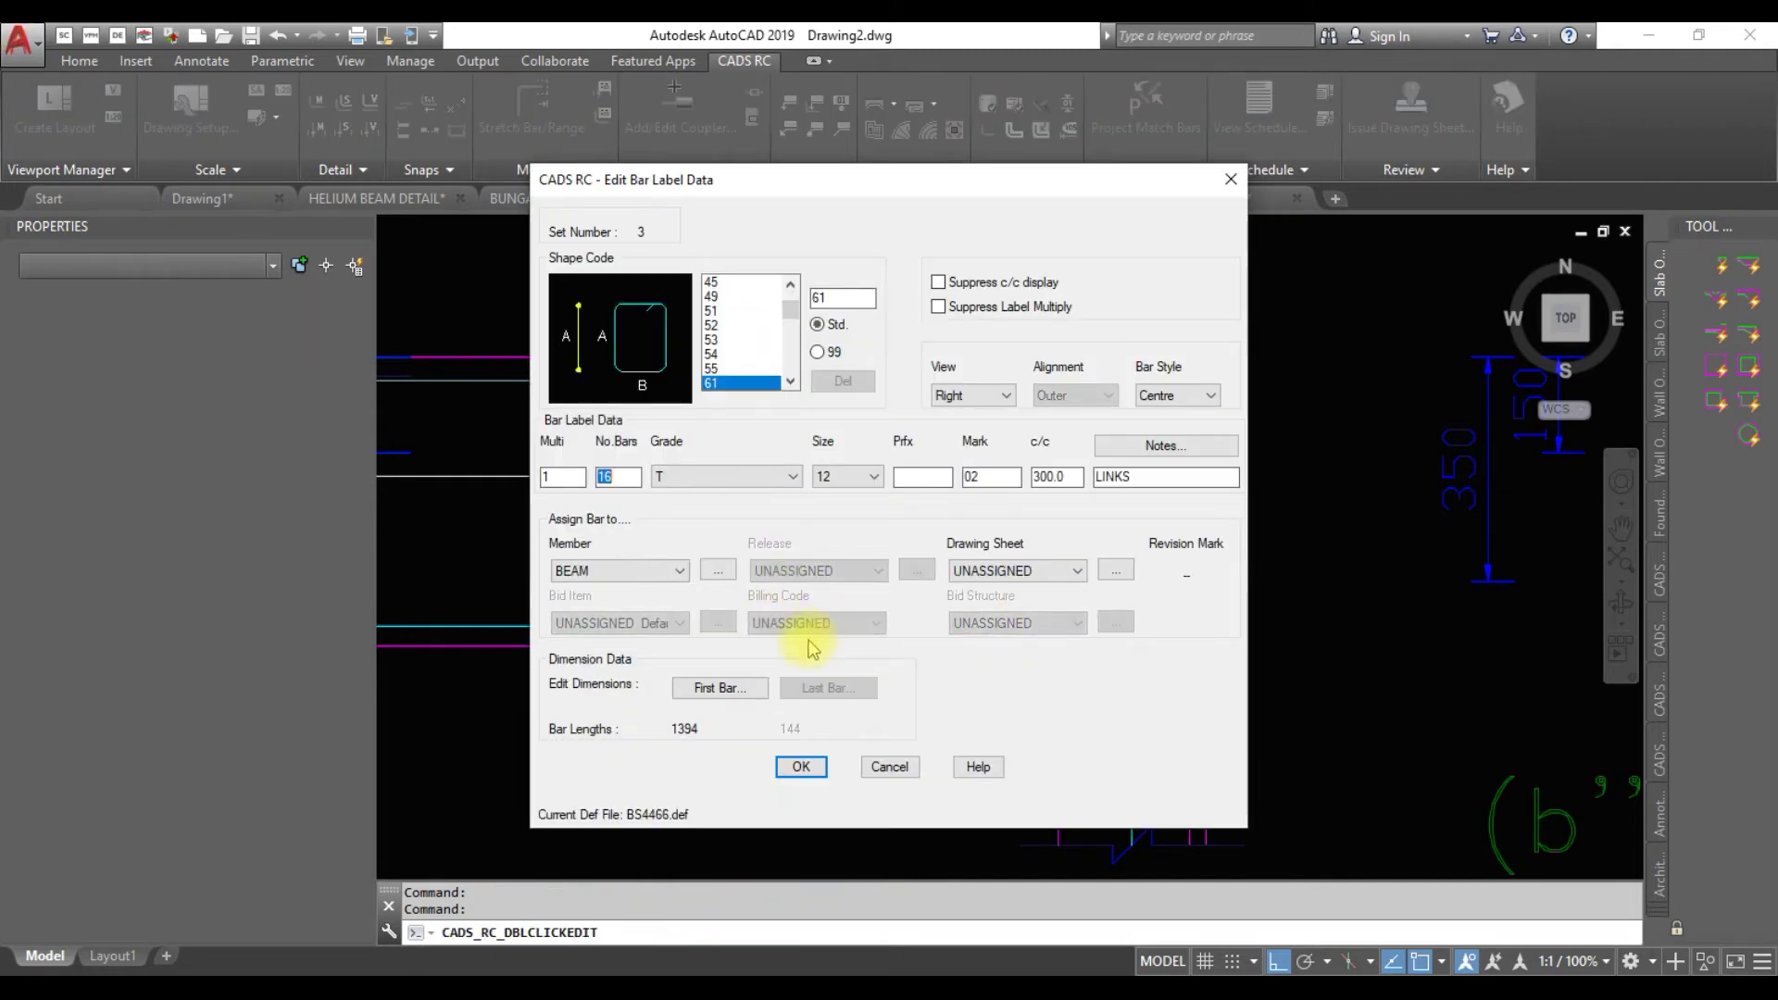
pyautogui.click(720, 688)
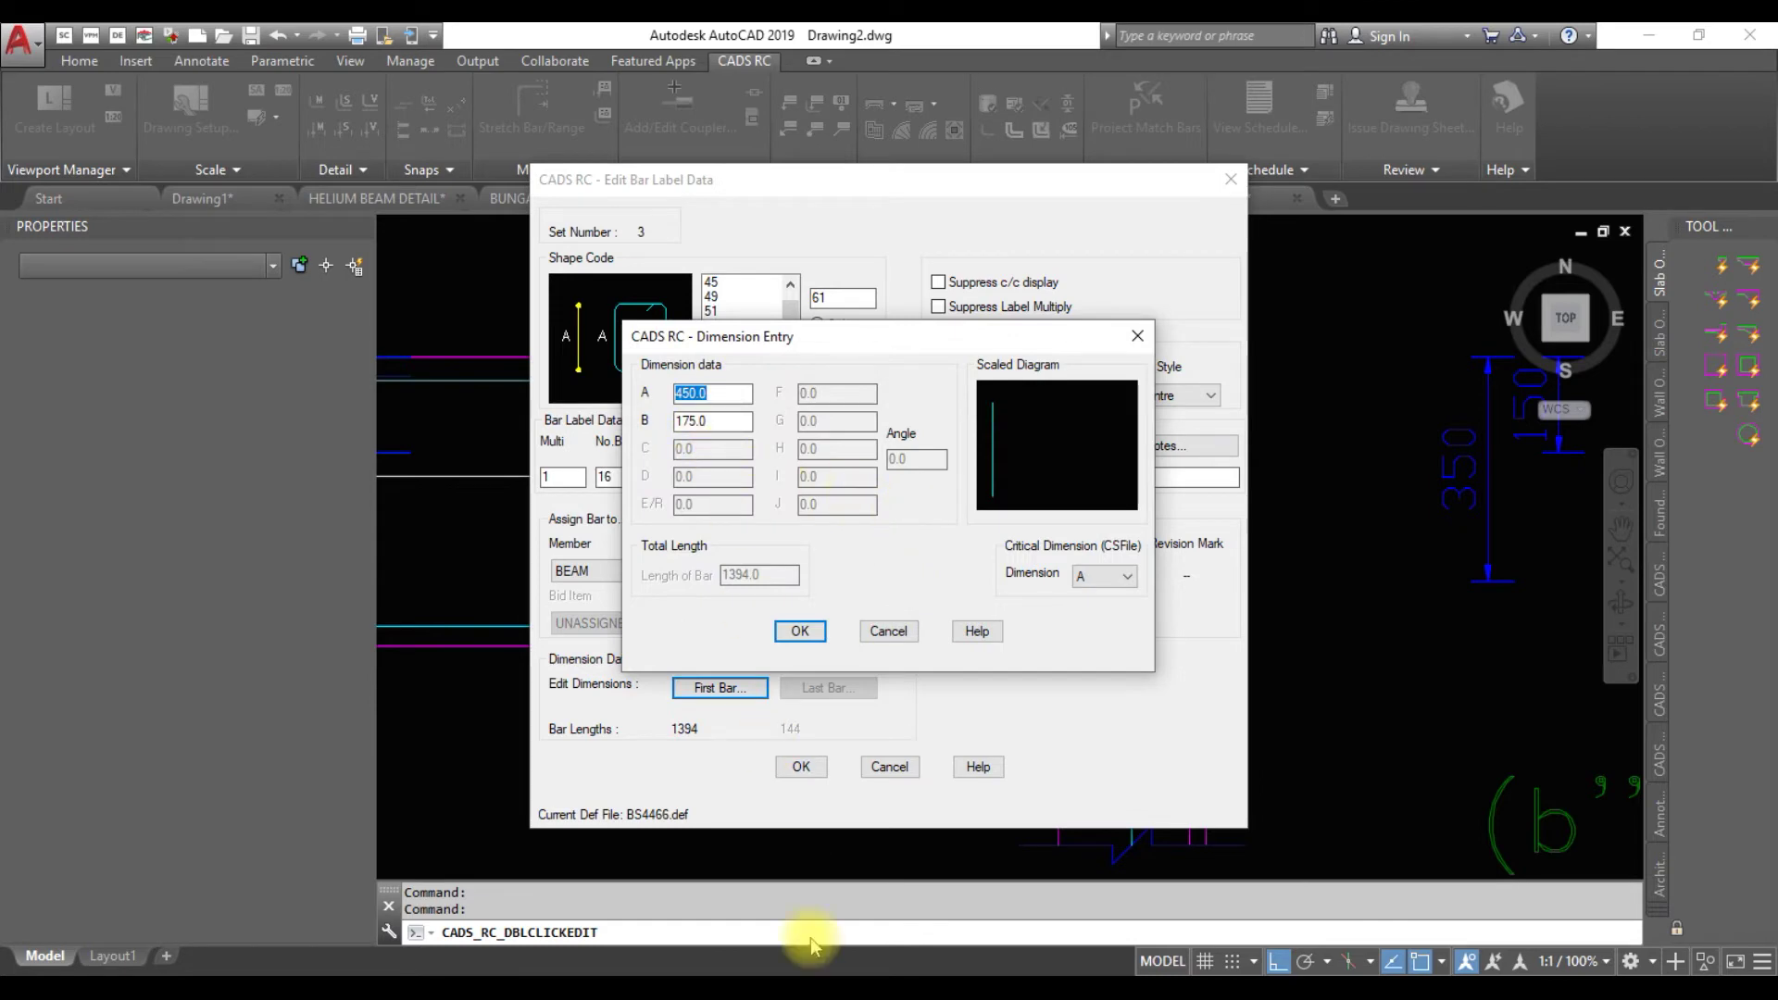
pyautogui.click(607, 973)
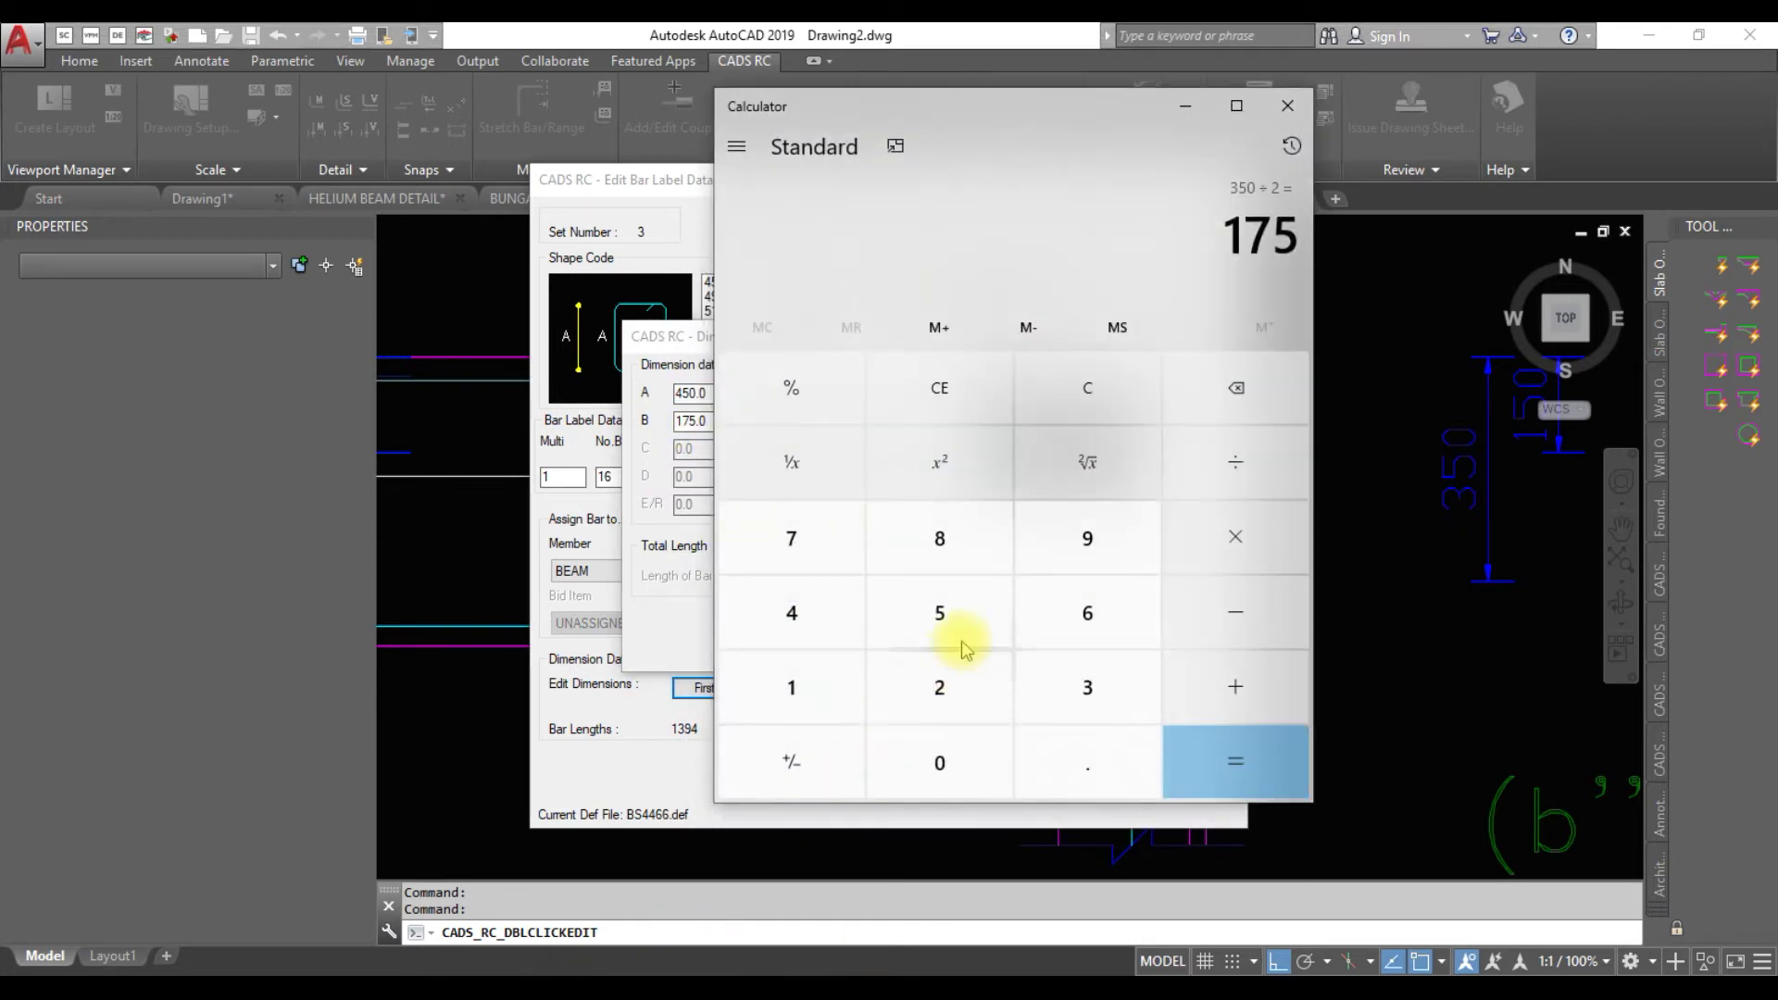
pyautogui.click(811, 643)
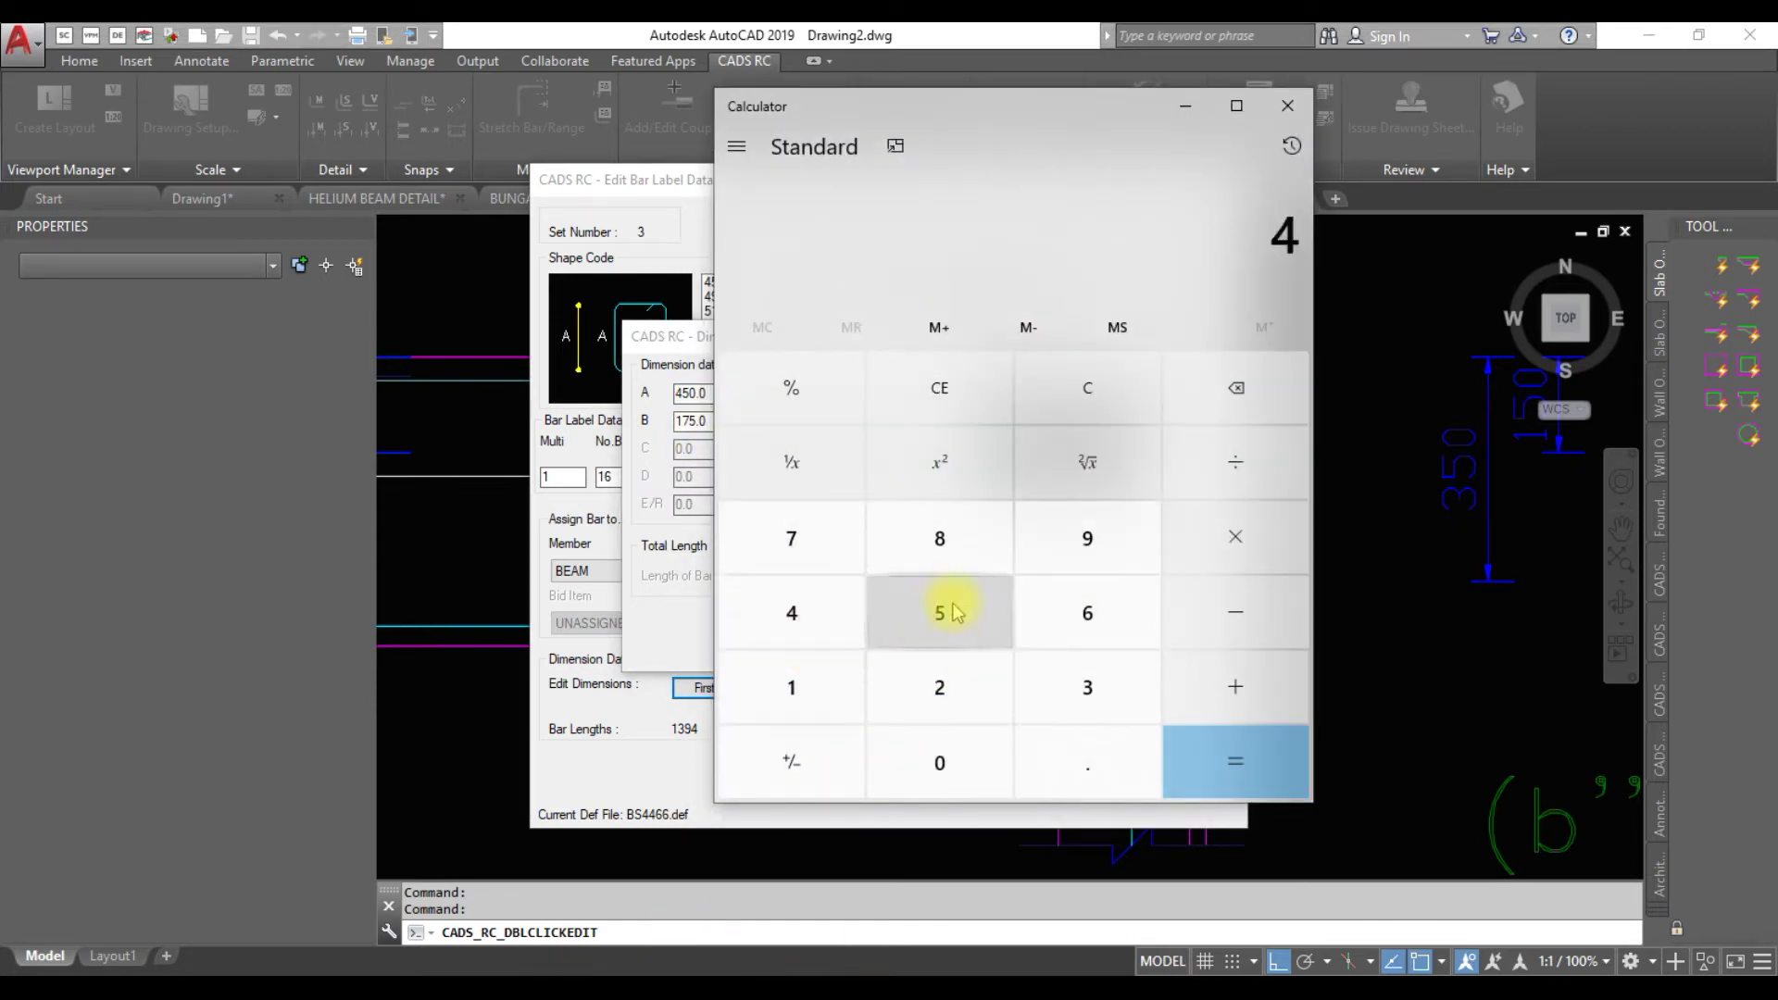
pyautogui.doubleClick(955, 612)
pyautogui.press('BackSpace')
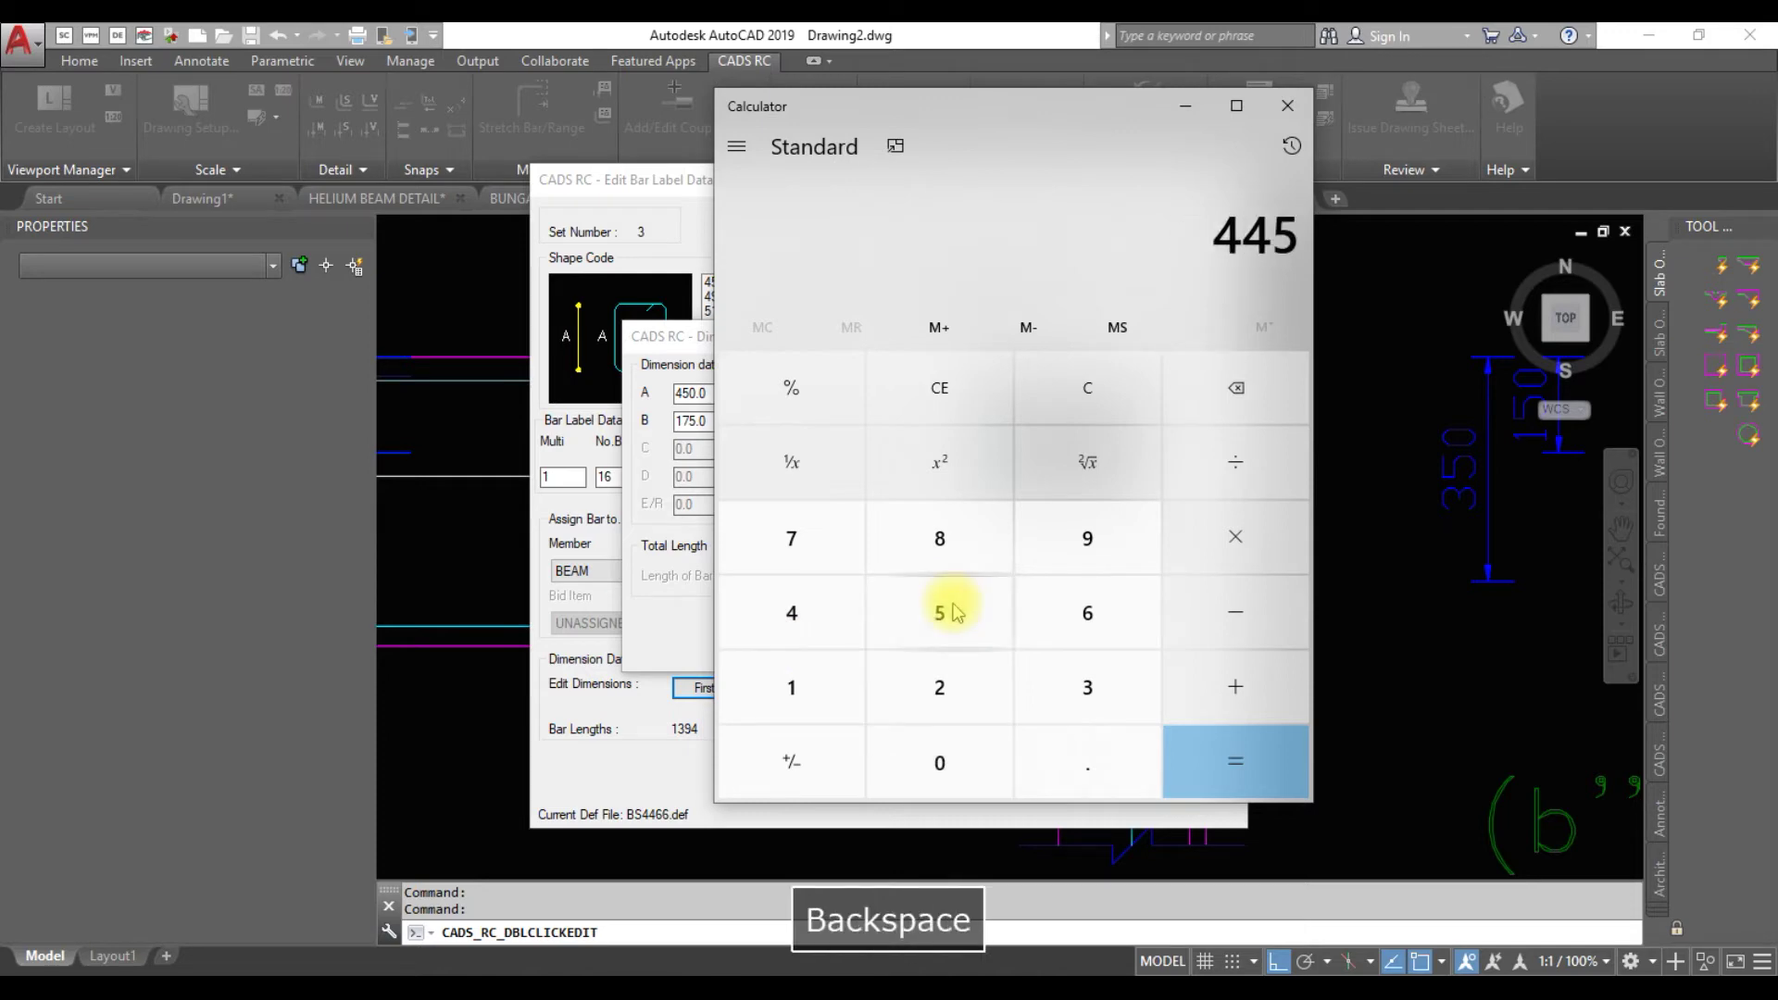
pyautogui.write('450')
pyautogui.press('-')
pyautogui.write('30')
pyautogui.press('Return')
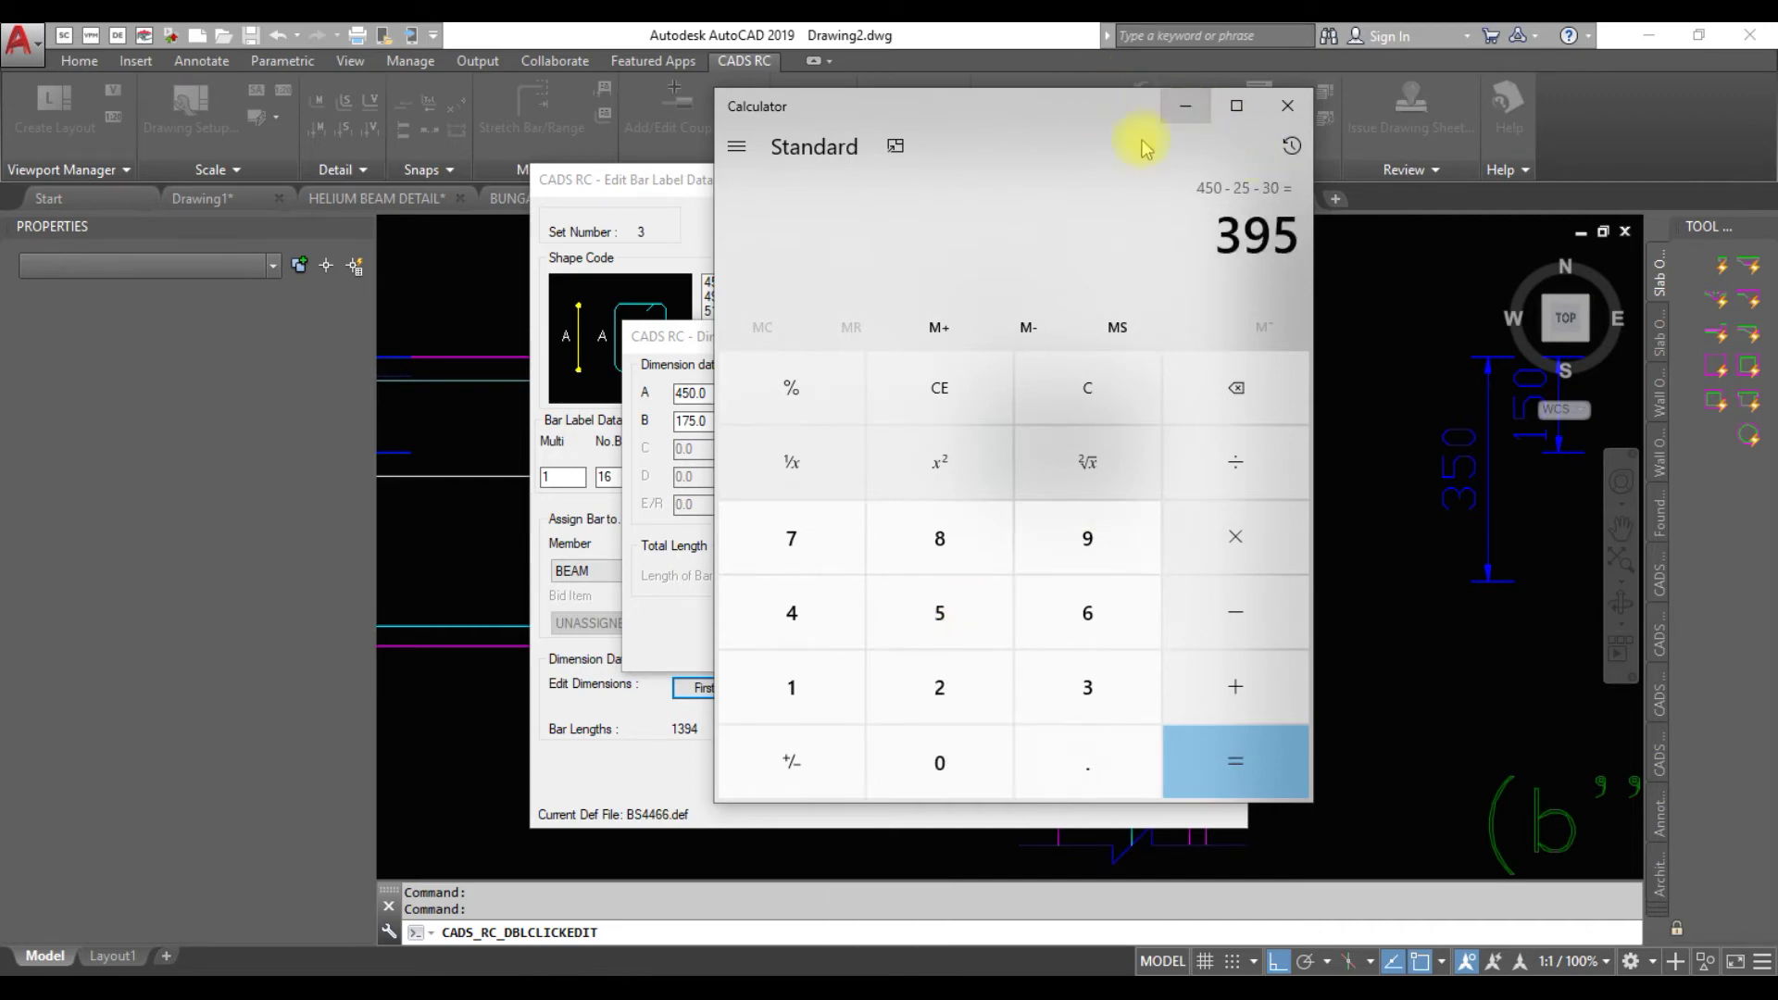
# Set the link's first bar dimension A to 395 and accept the bar data
pyautogui.click(1186, 104)
pyautogui.write('3')
pyautogui.press('BackSpace')
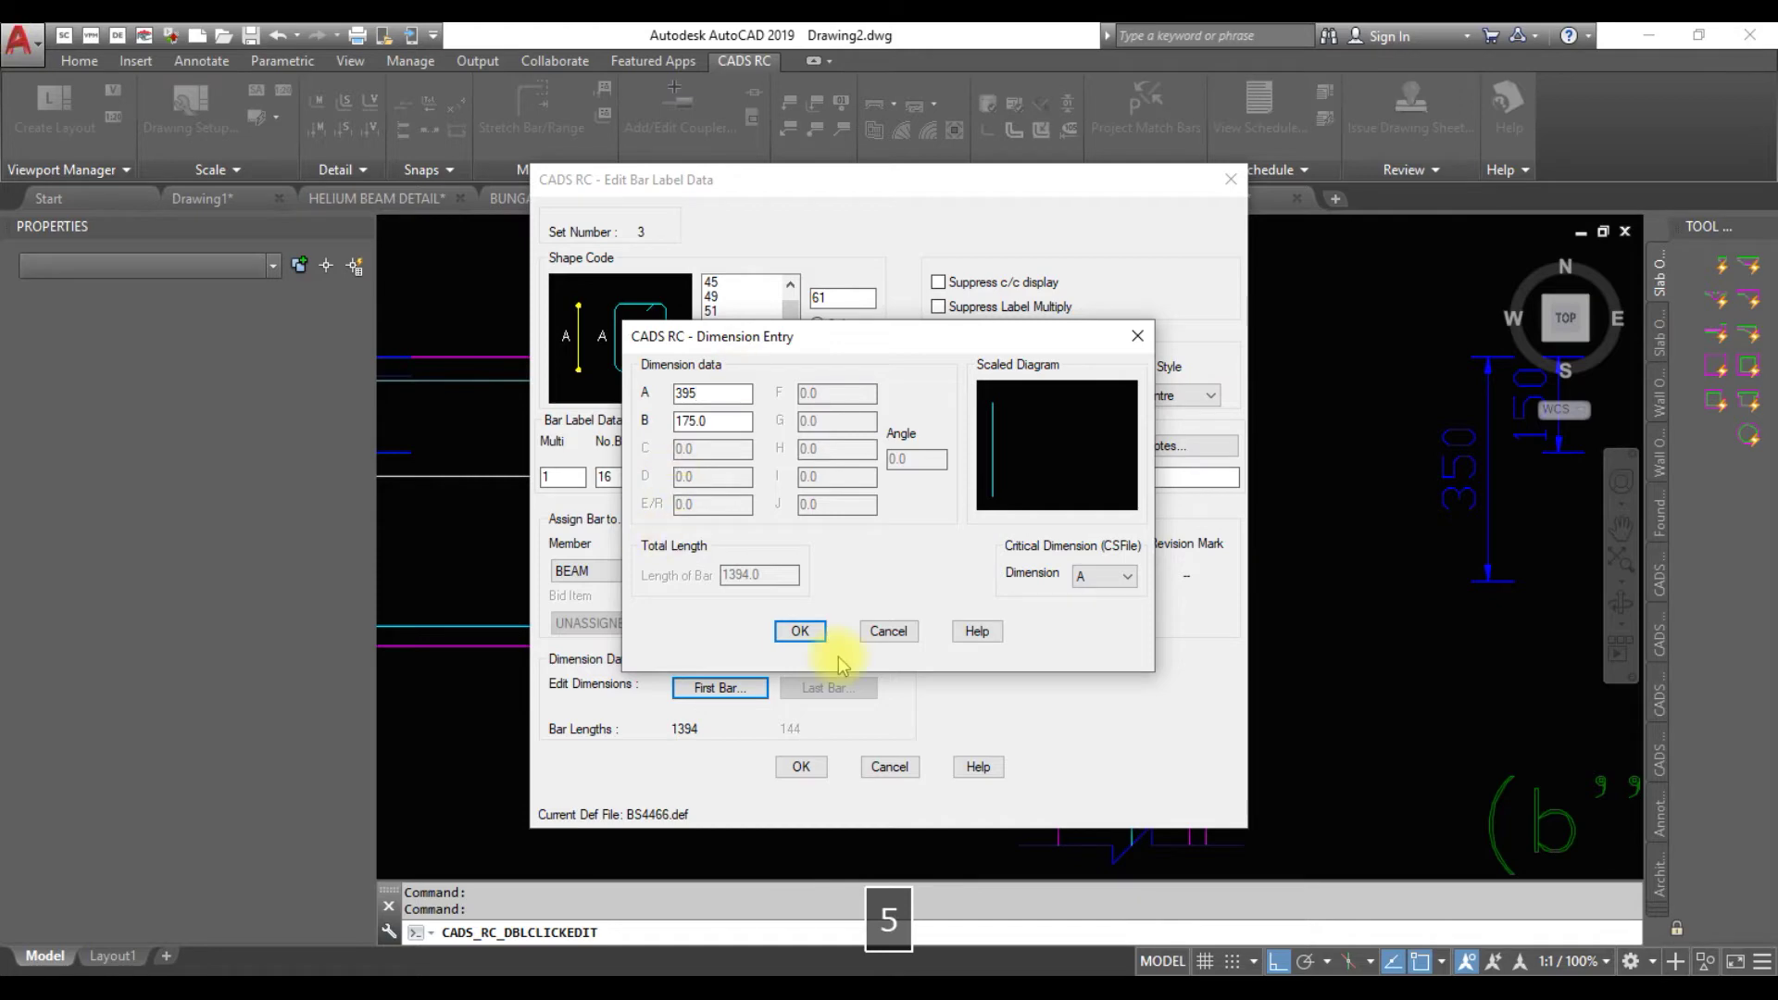
pyautogui.click(800, 631)
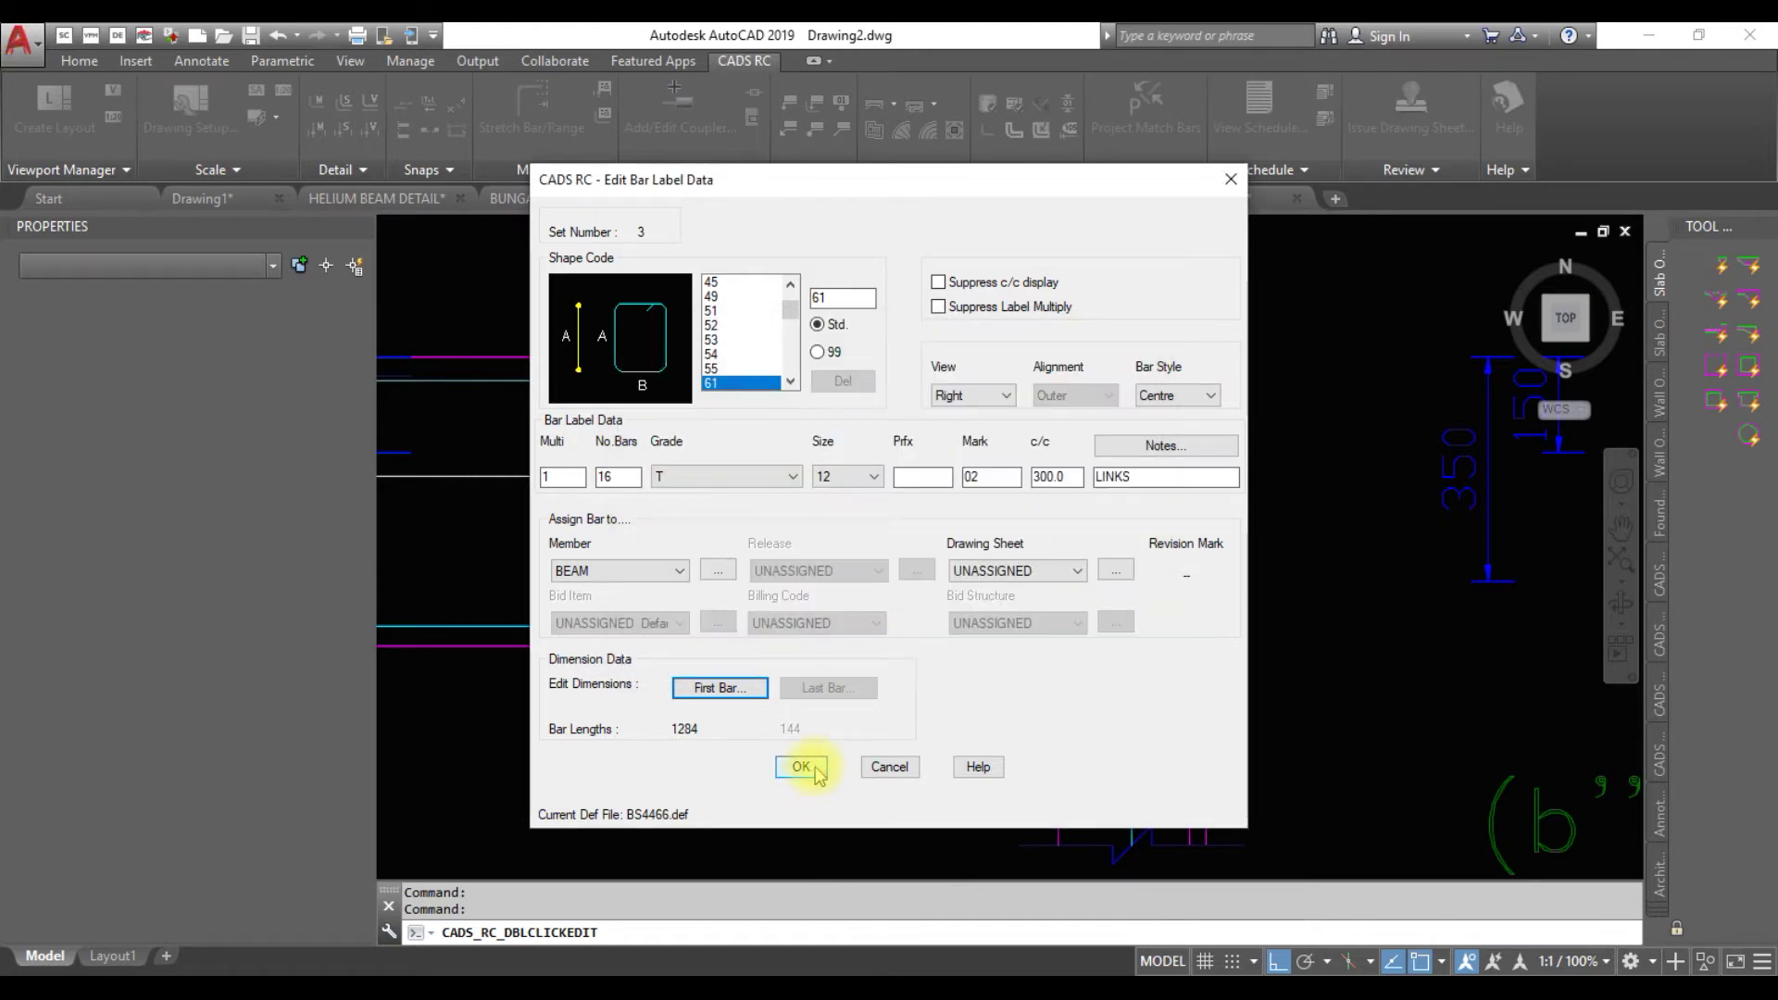
pyautogui.click(800, 767)
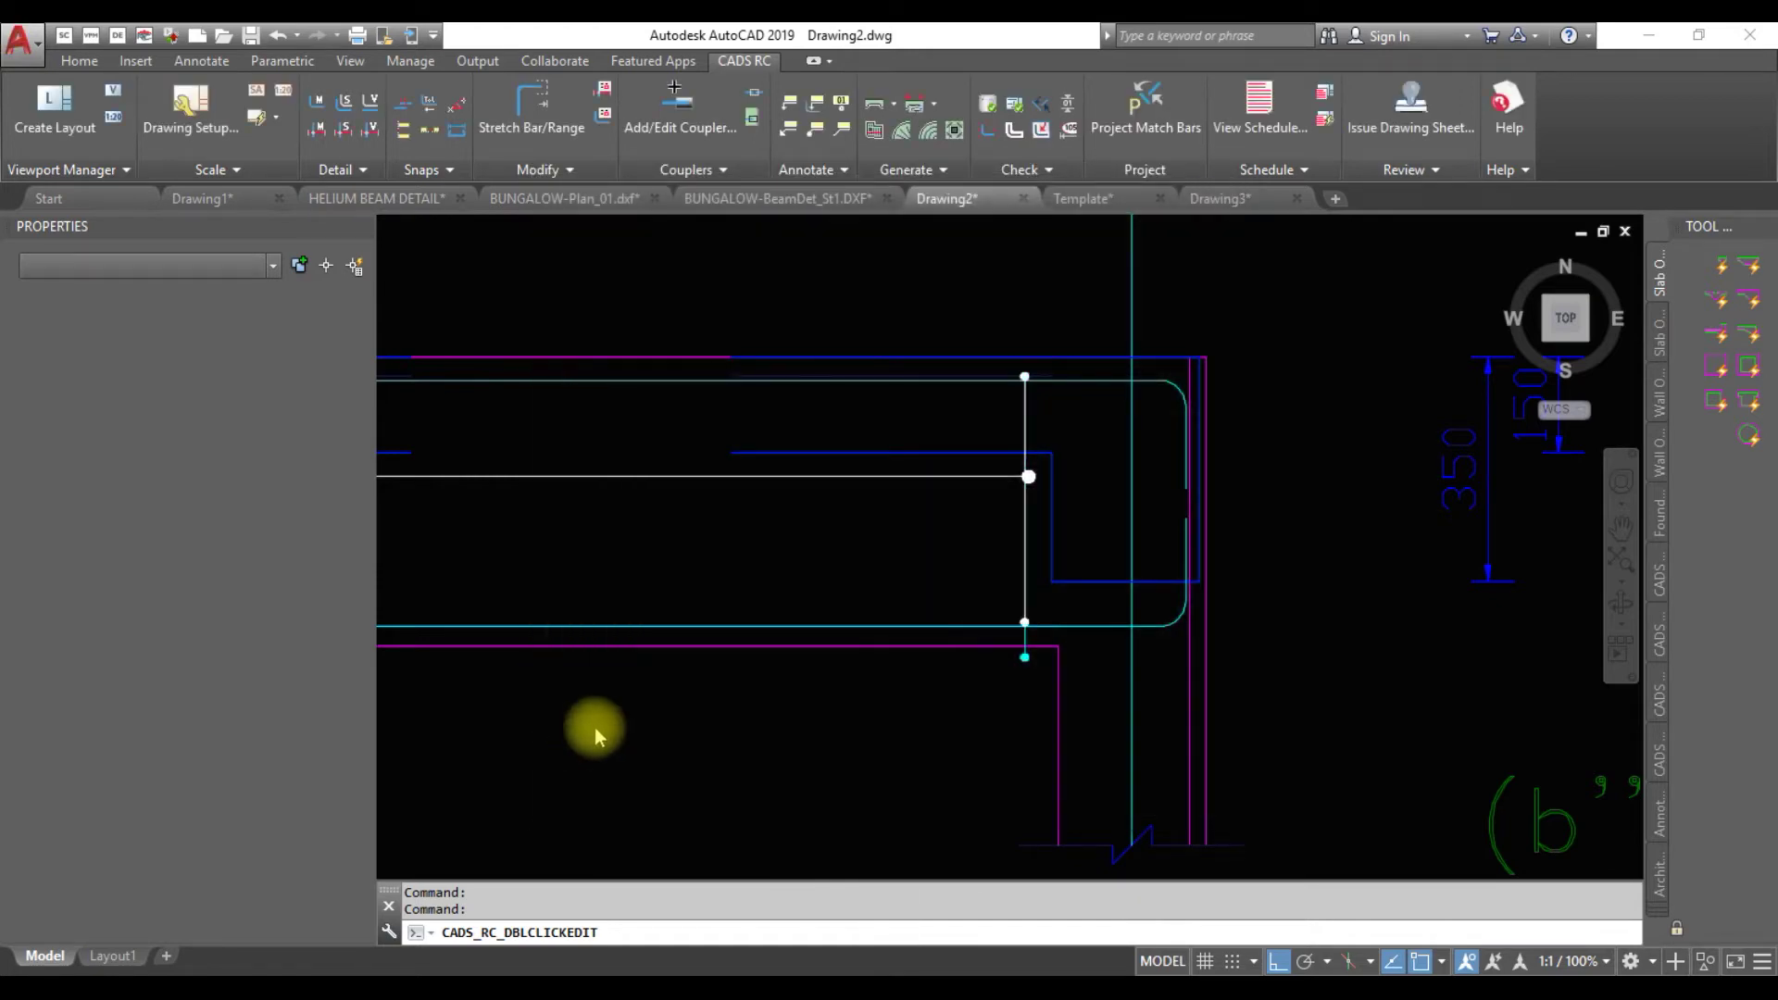
# Examine the indicator links at both ends of the range against the beam's top and bottom bars
pyautogui.scroll(4, 979, 614)
pyautogui.scroll(-2, 907, 576)
pyautogui.scroll(2, 972, 270)
pyautogui.scroll(-6, 883, 435)
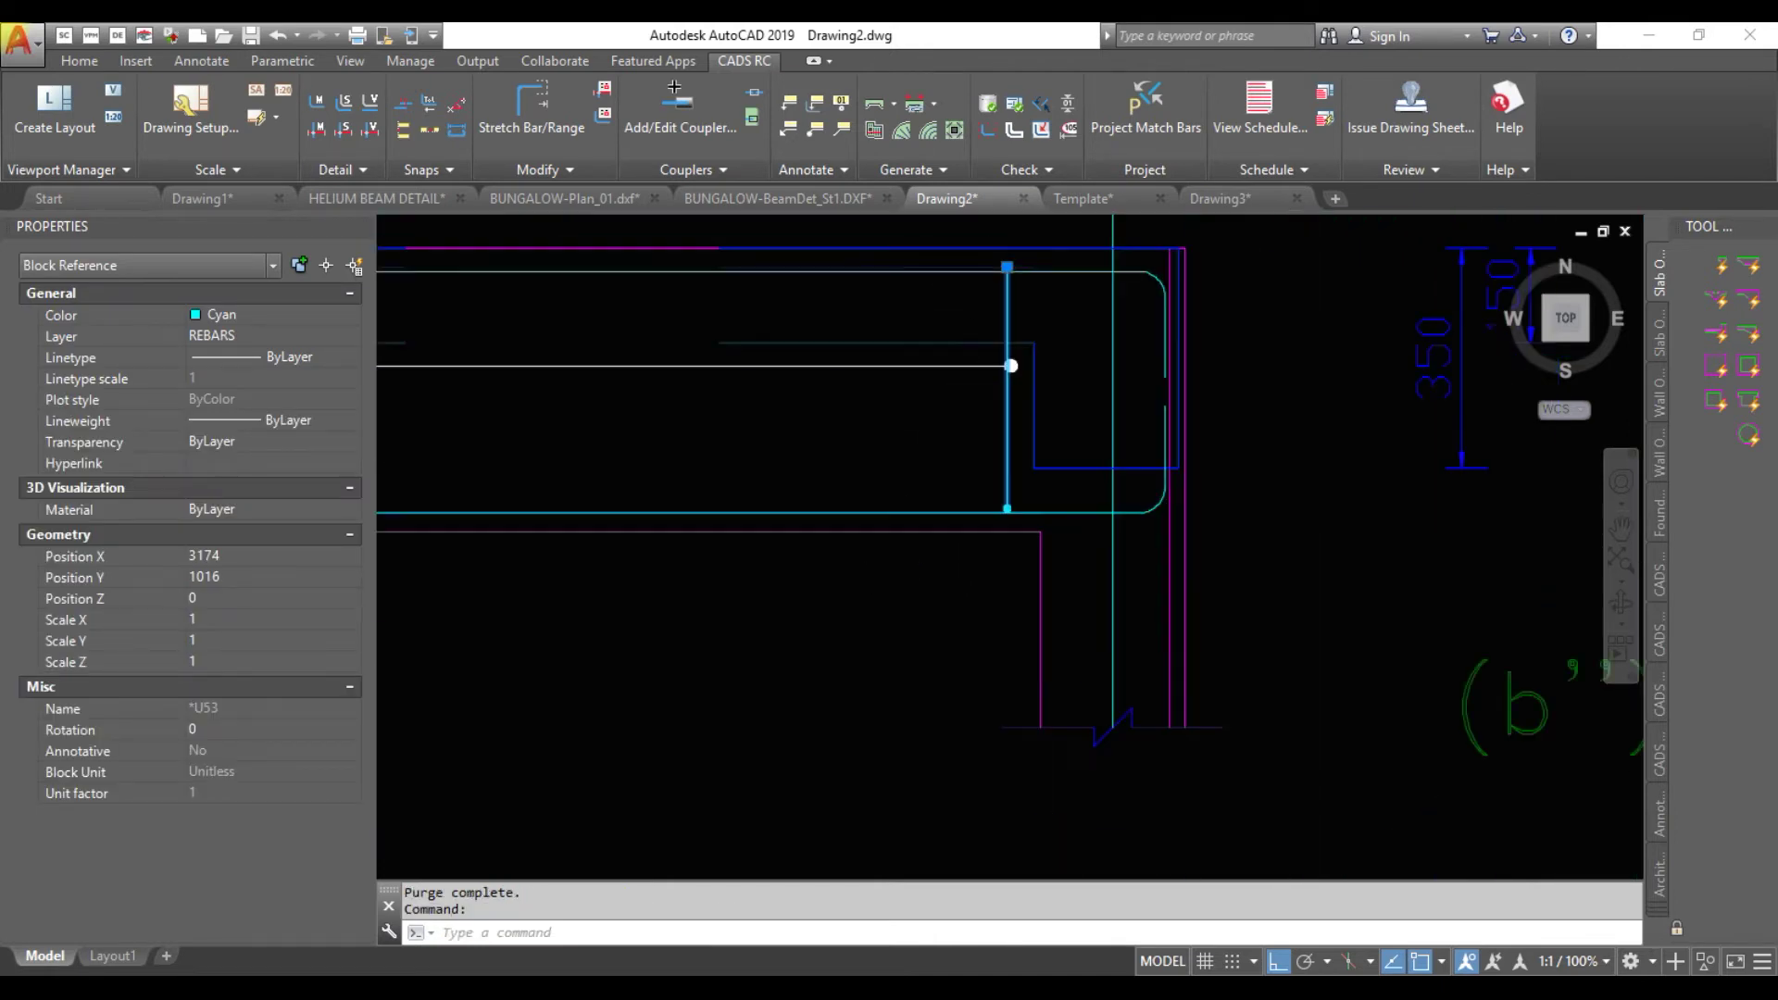
pyautogui.moveTo(862, 435); pyautogui.dragTo(1205, 556, button='middle')
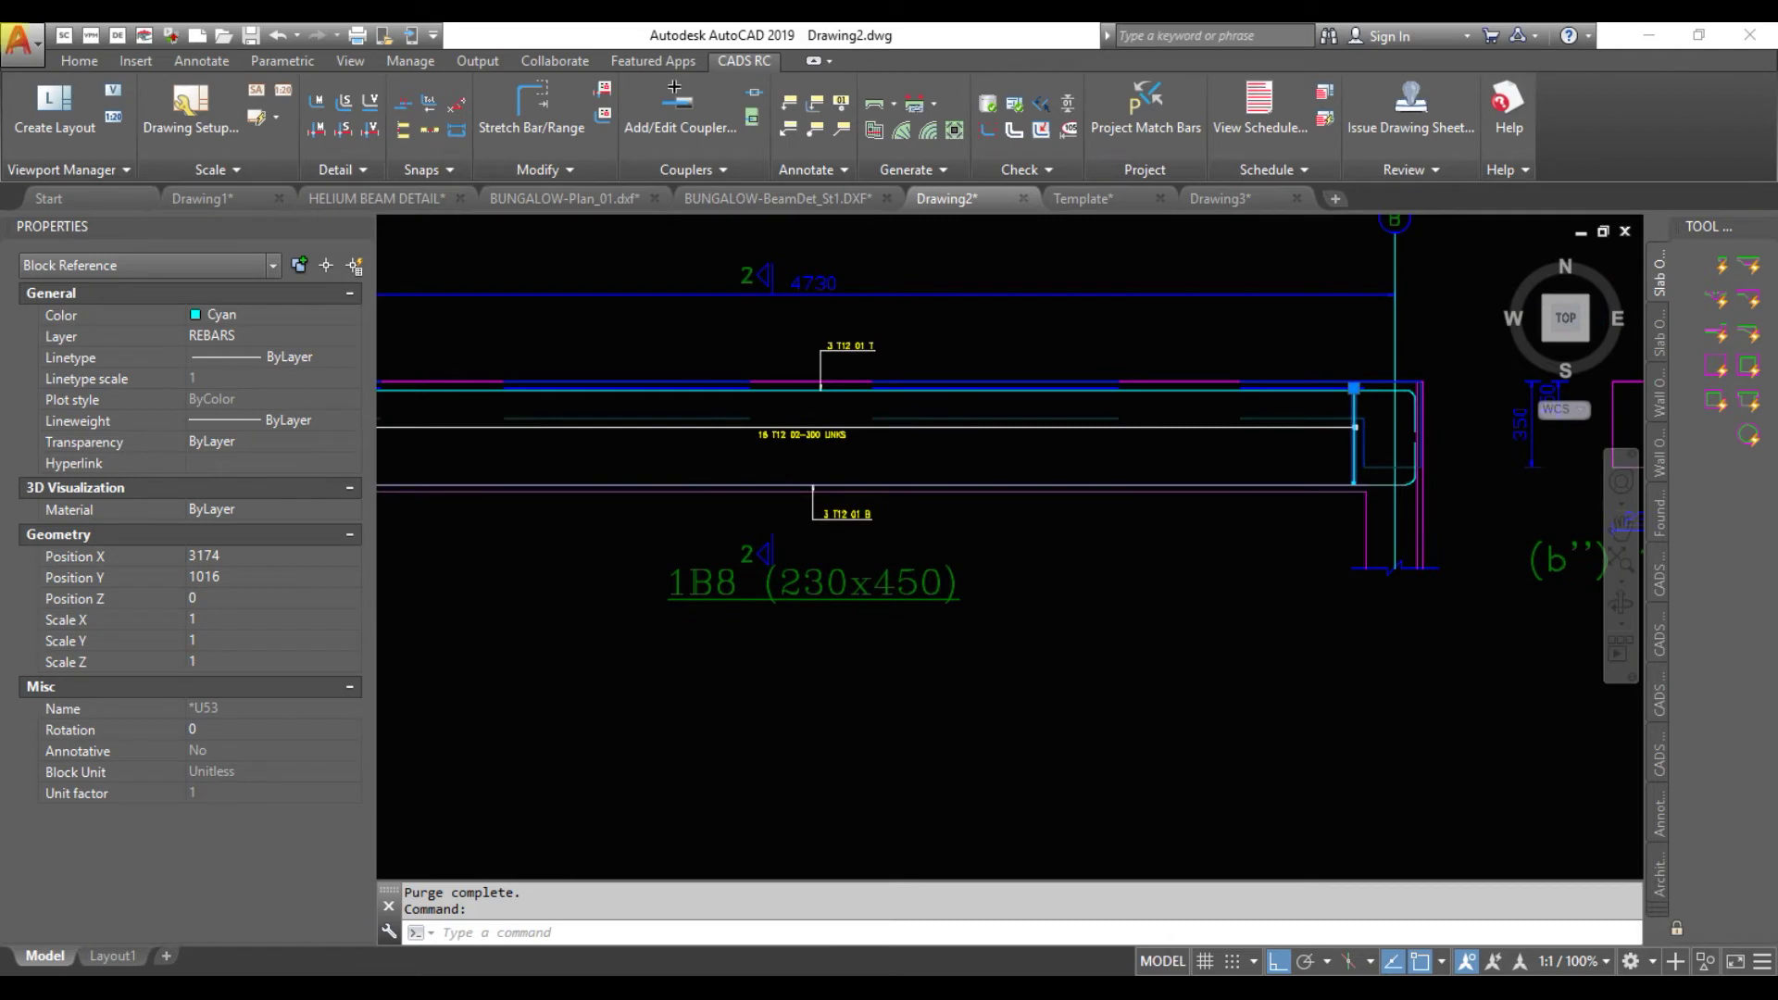
pyautogui.scroll(3, 462, 394)
pyautogui.scroll(2, 462, 395)
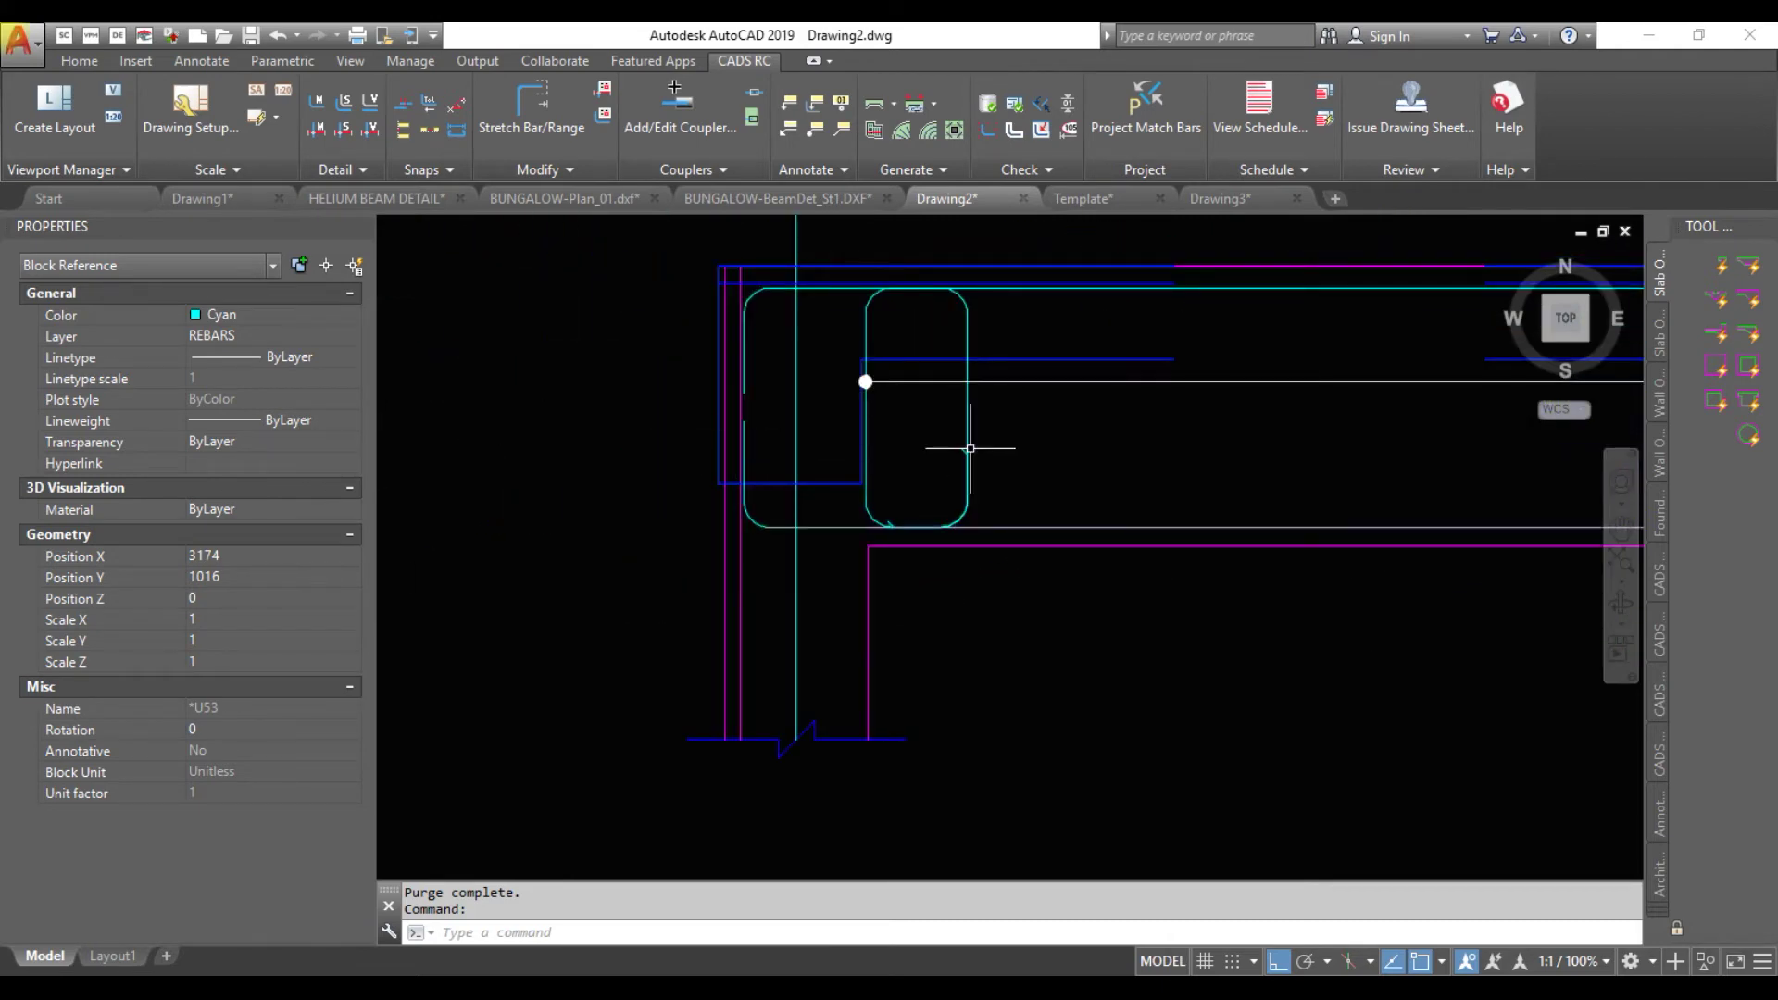
pyautogui.scroll(-5, 970, 448)
pyautogui.moveTo(1081, 461); pyautogui.dragTo(560, 595, button='middle')
pyautogui.scroll(5, 1184, 577)
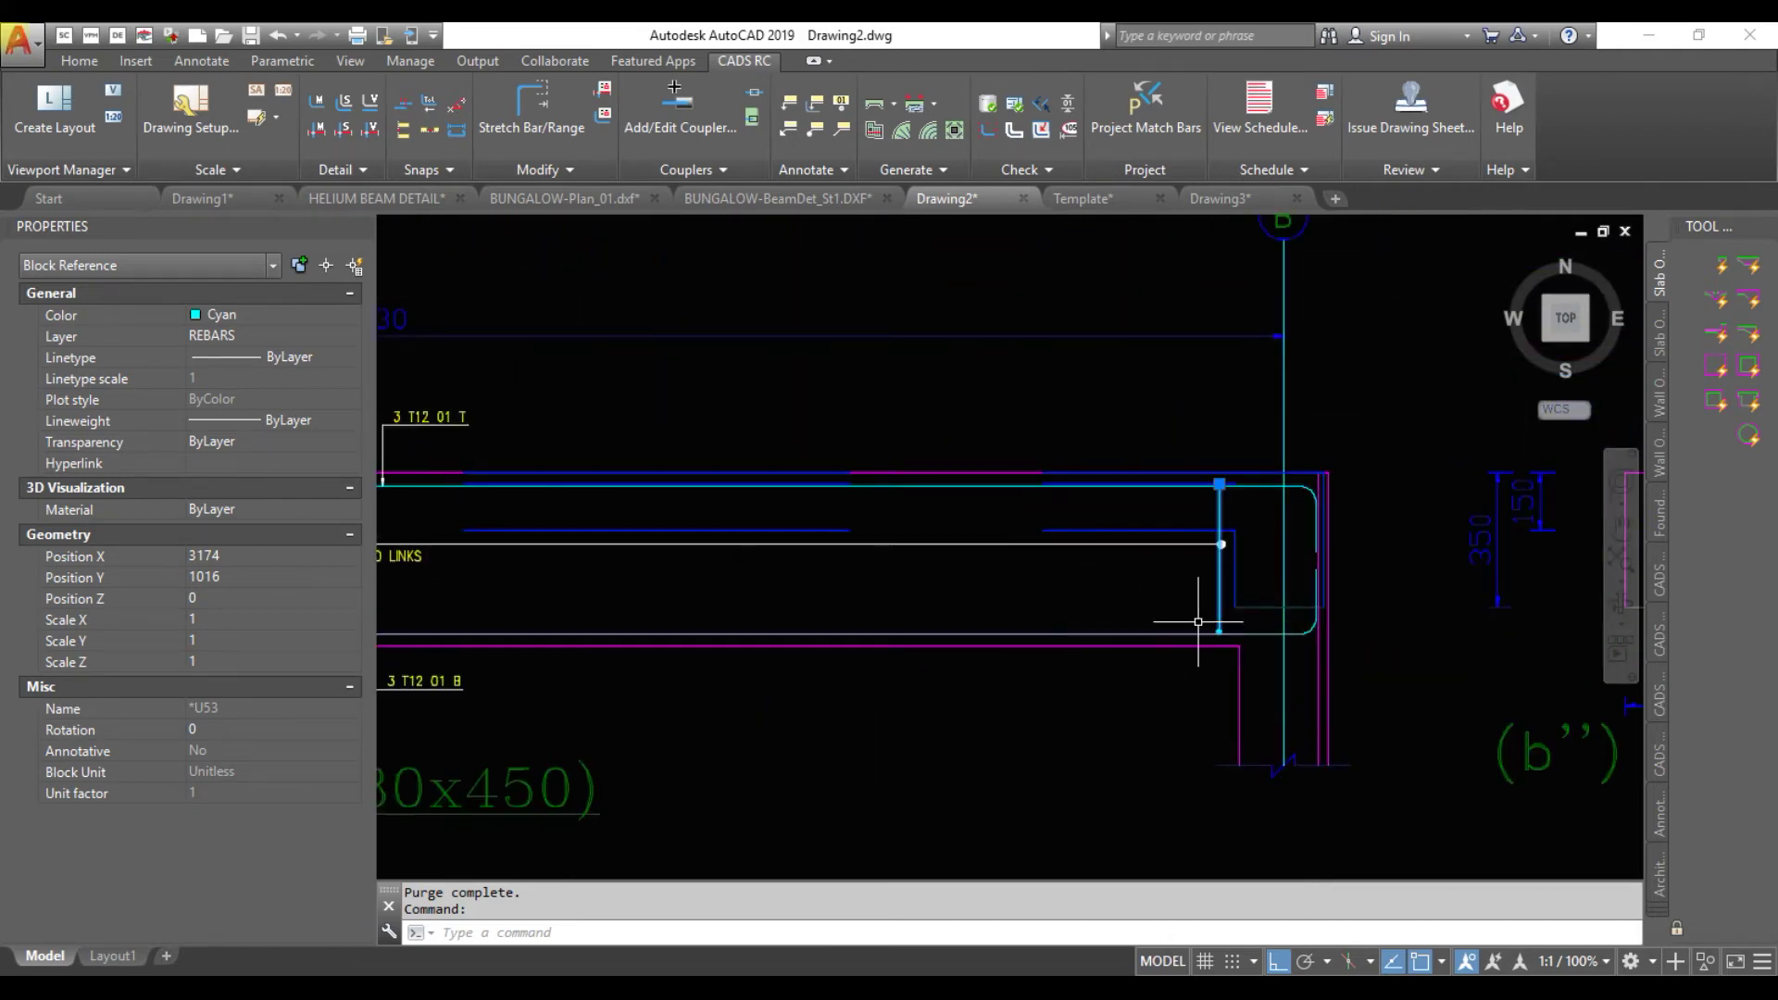
# Edit the grid B indicator link, setting first bar dimension A to 400, and accept the bar data
pyautogui.press('Escape')
pyautogui.doubleClick(1220, 612)
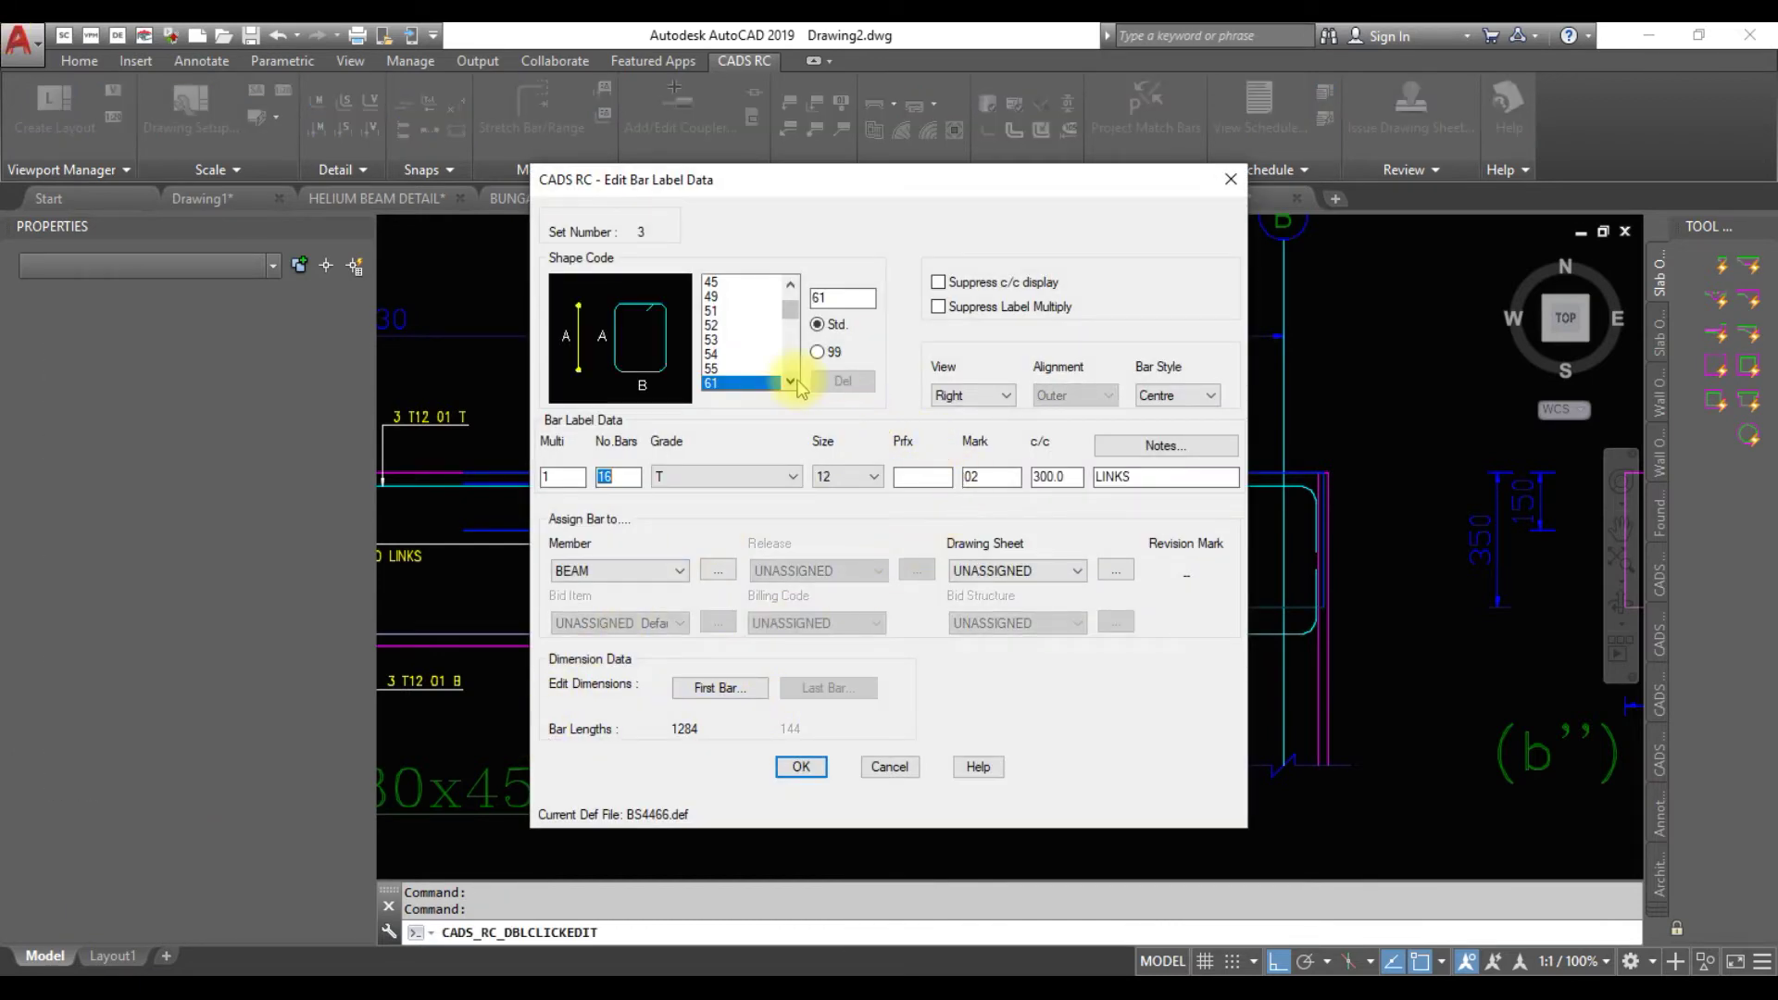
pyautogui.click(721, 688)
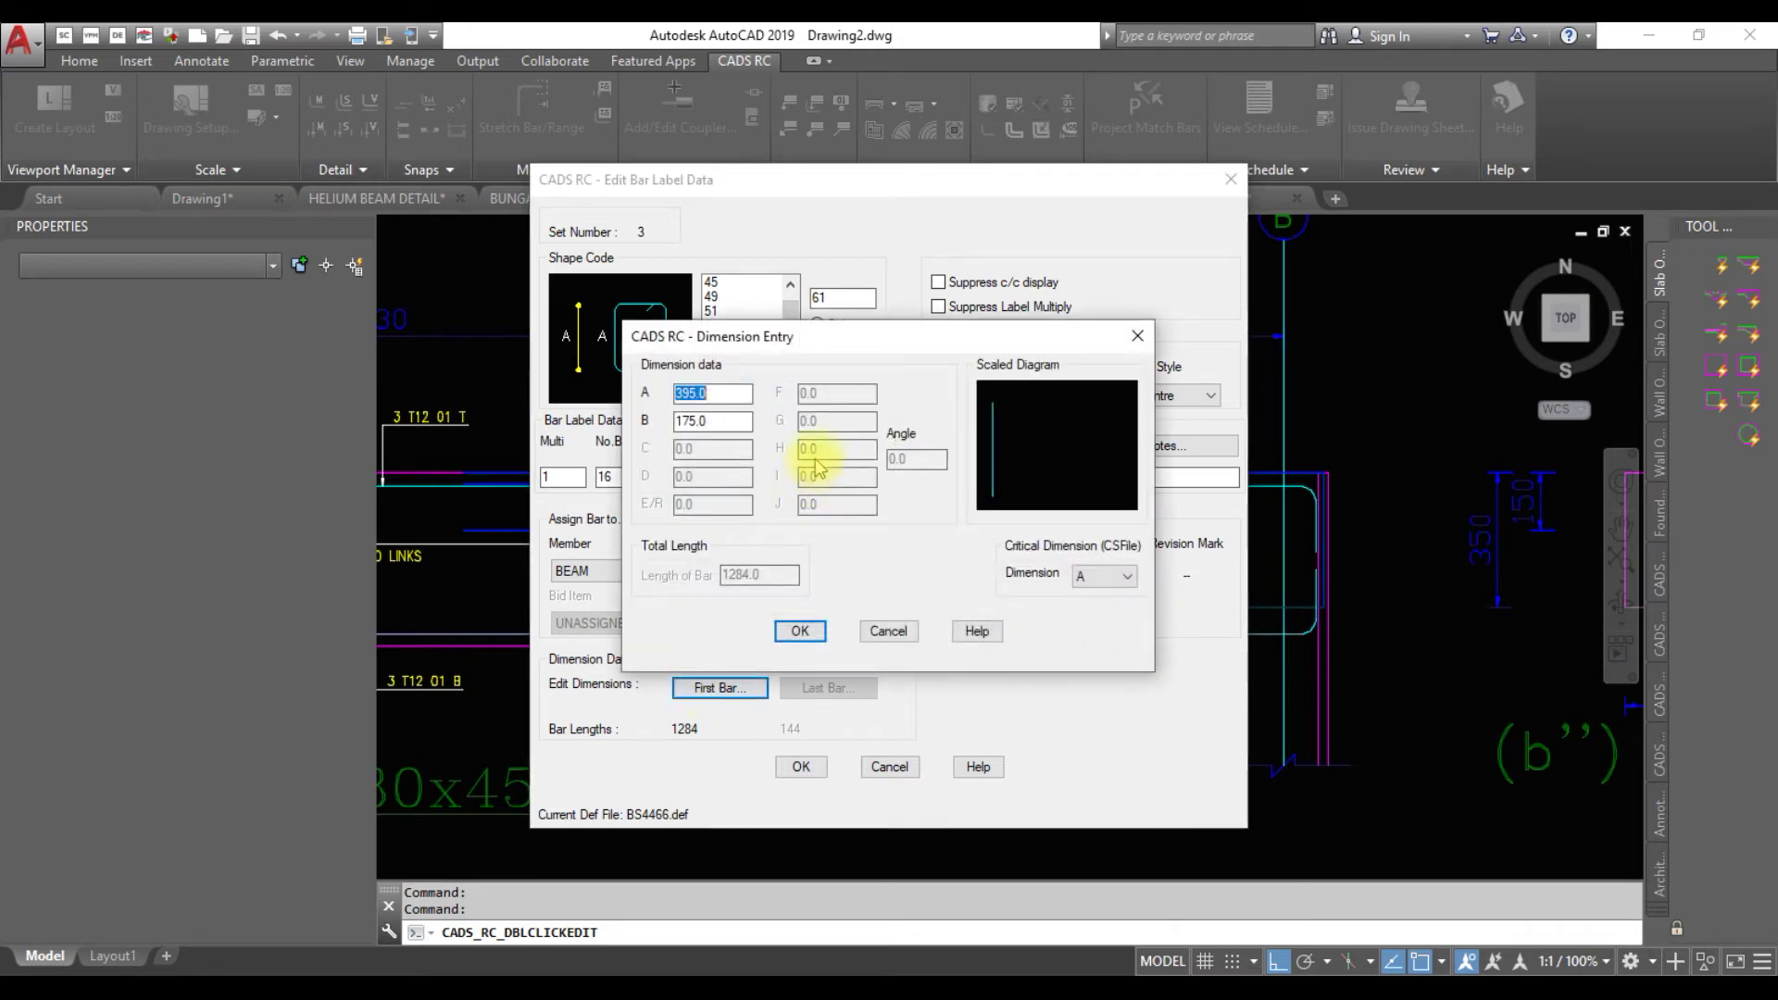
pyautogui.write('400')
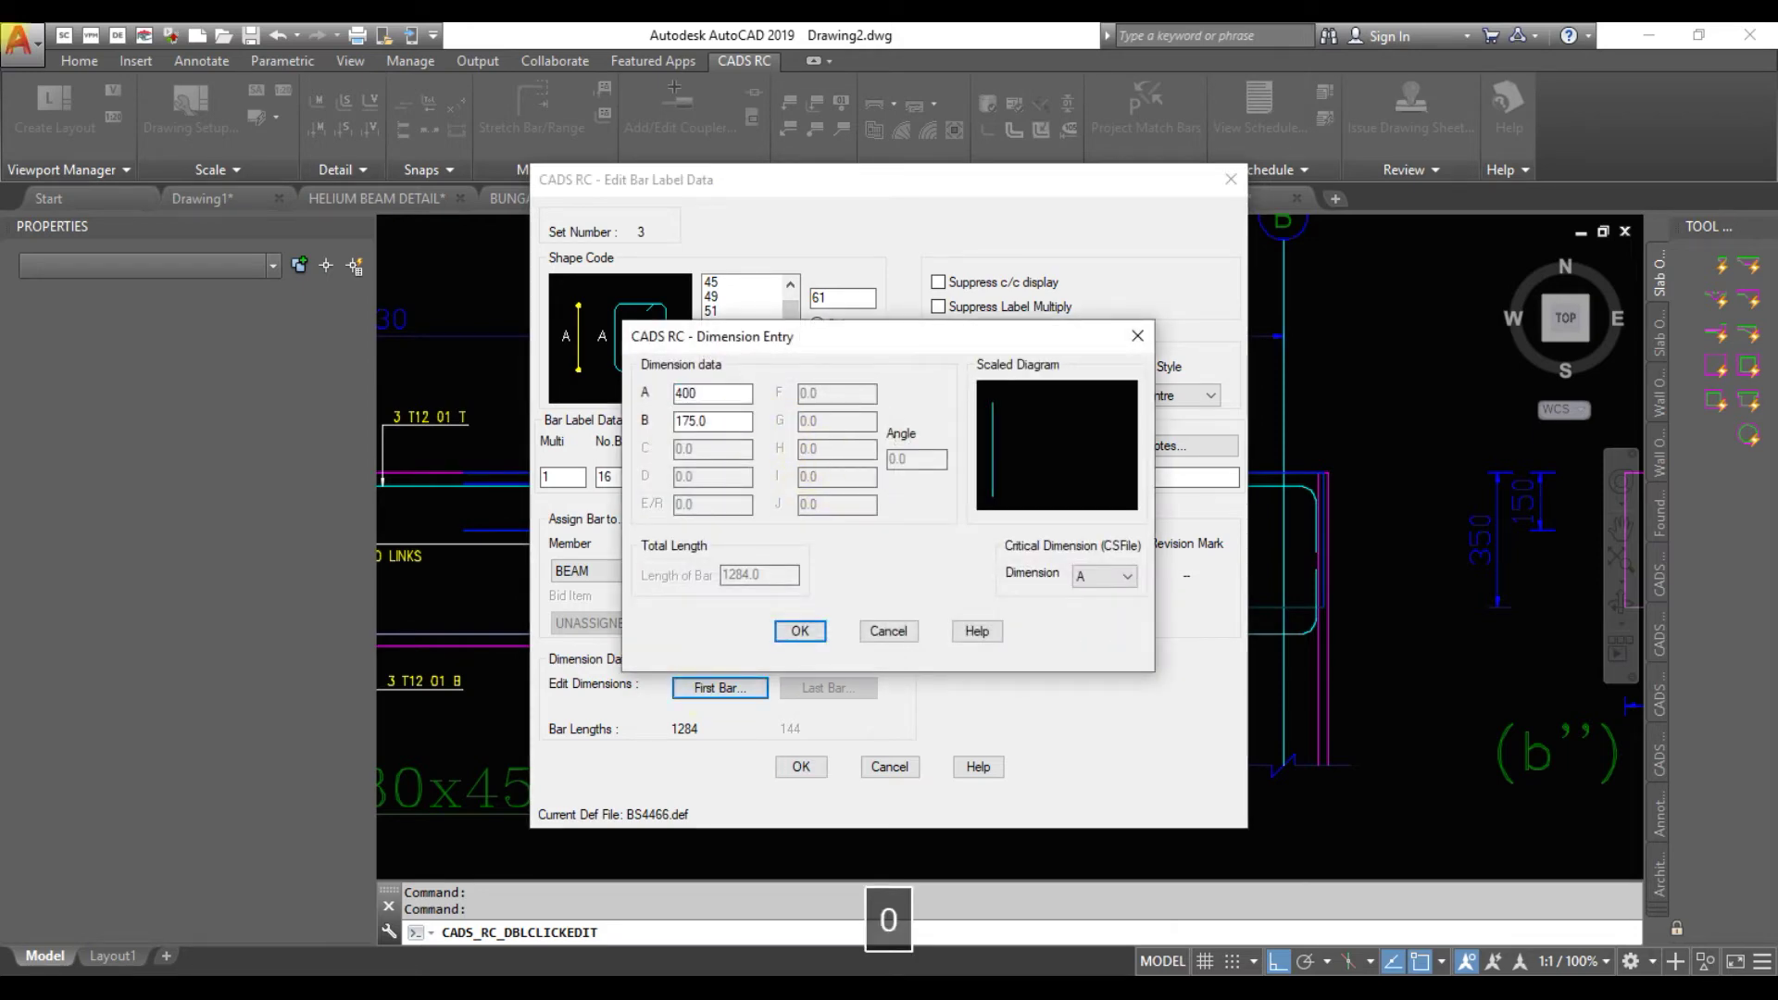
pyautogui.click(819, 629)
pyautogui.click(800, 767)
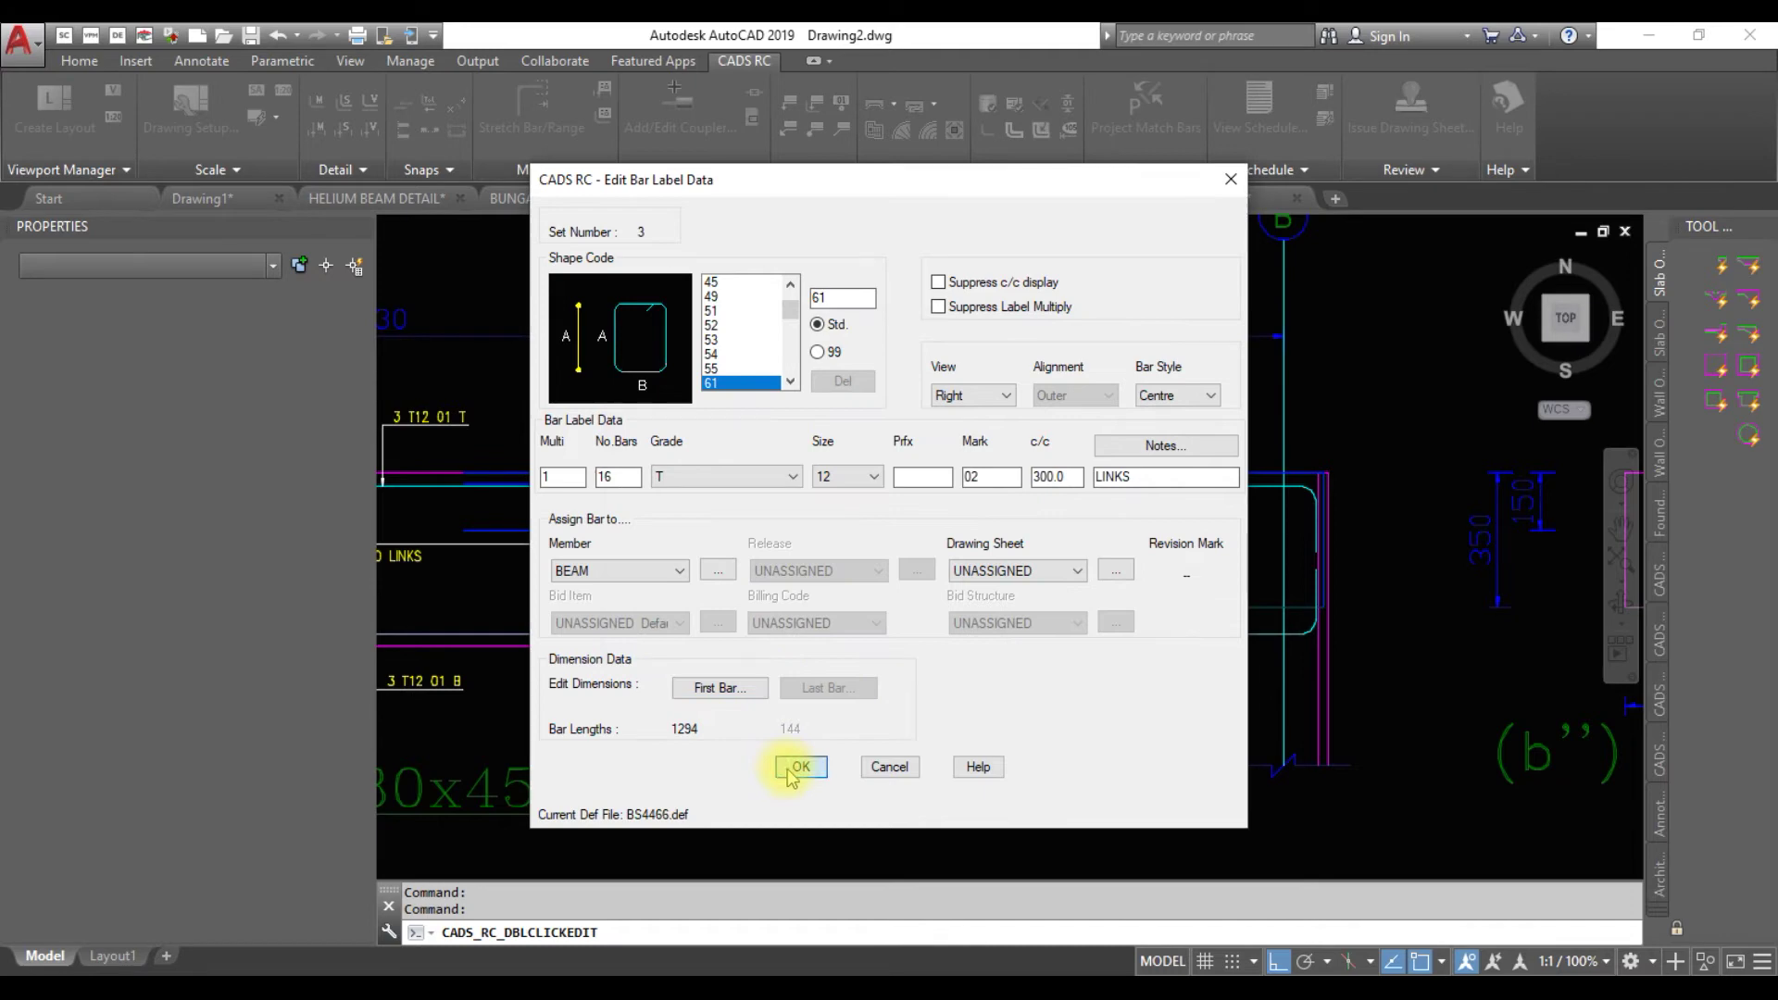
# Examine the edited grid B link against the beam's top and bottom bars
pyautogui.click(1001, 642)
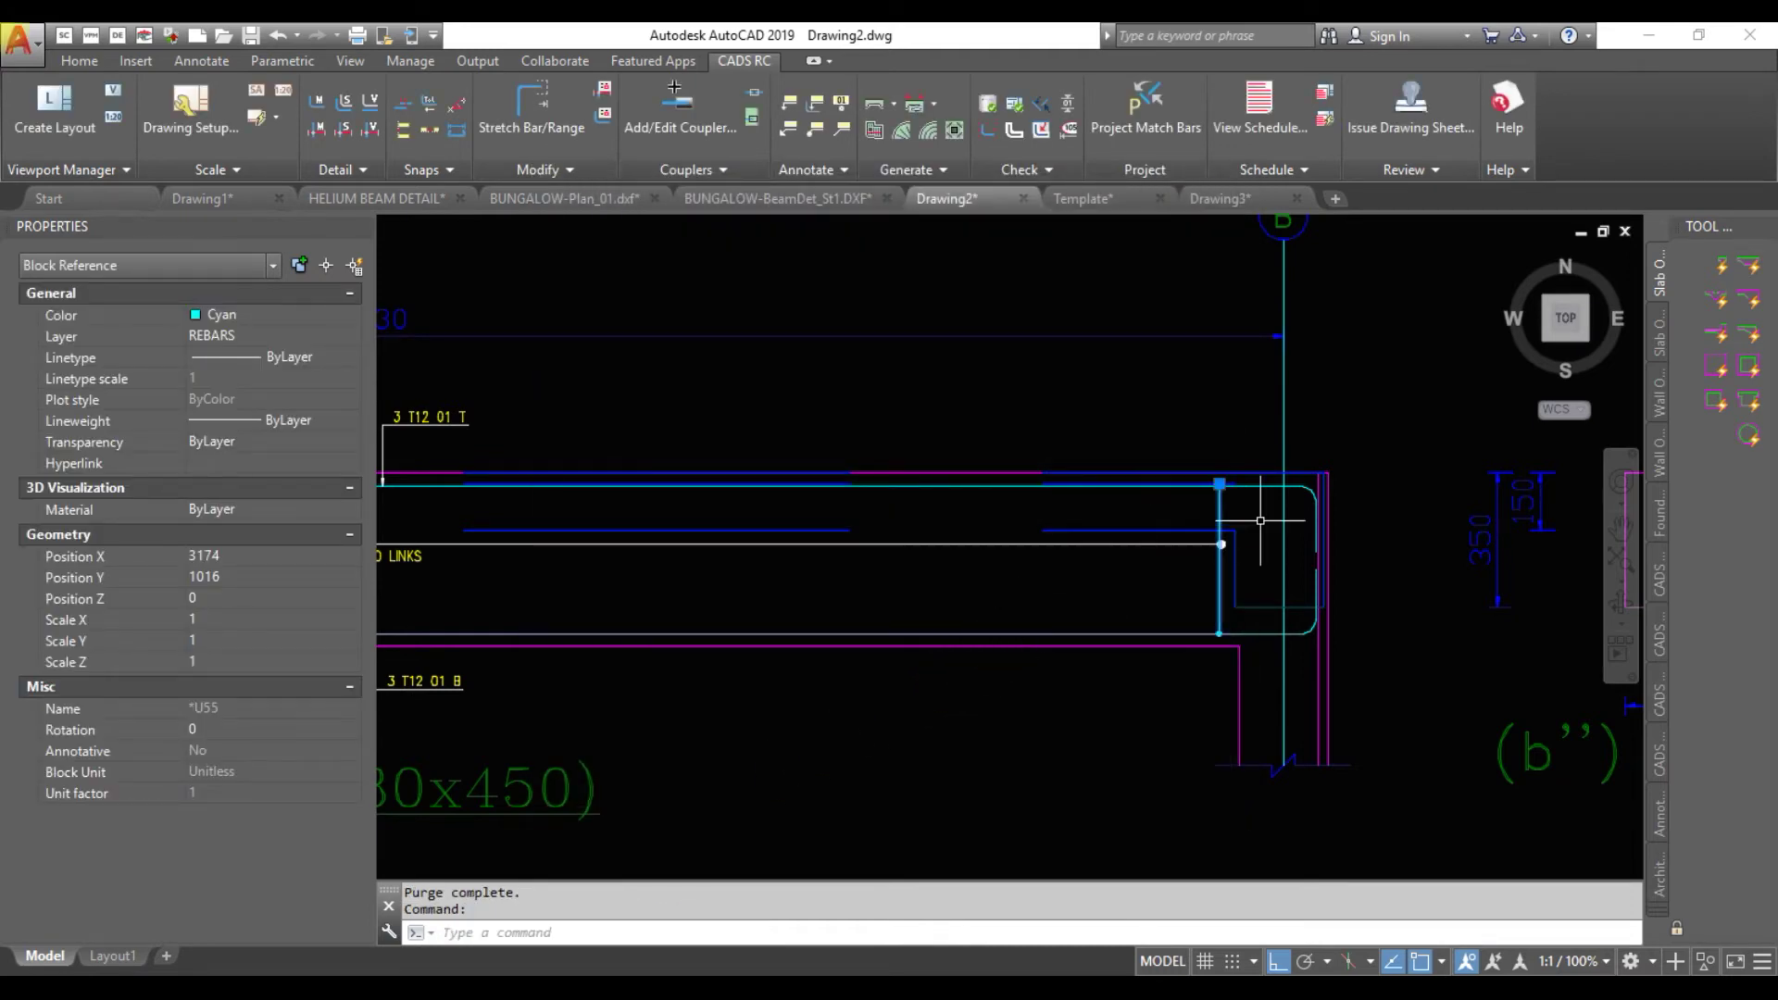
pyautogui.scroll(4, 1228, 587)
pyautogui.scroll(-3, 1222, 589)
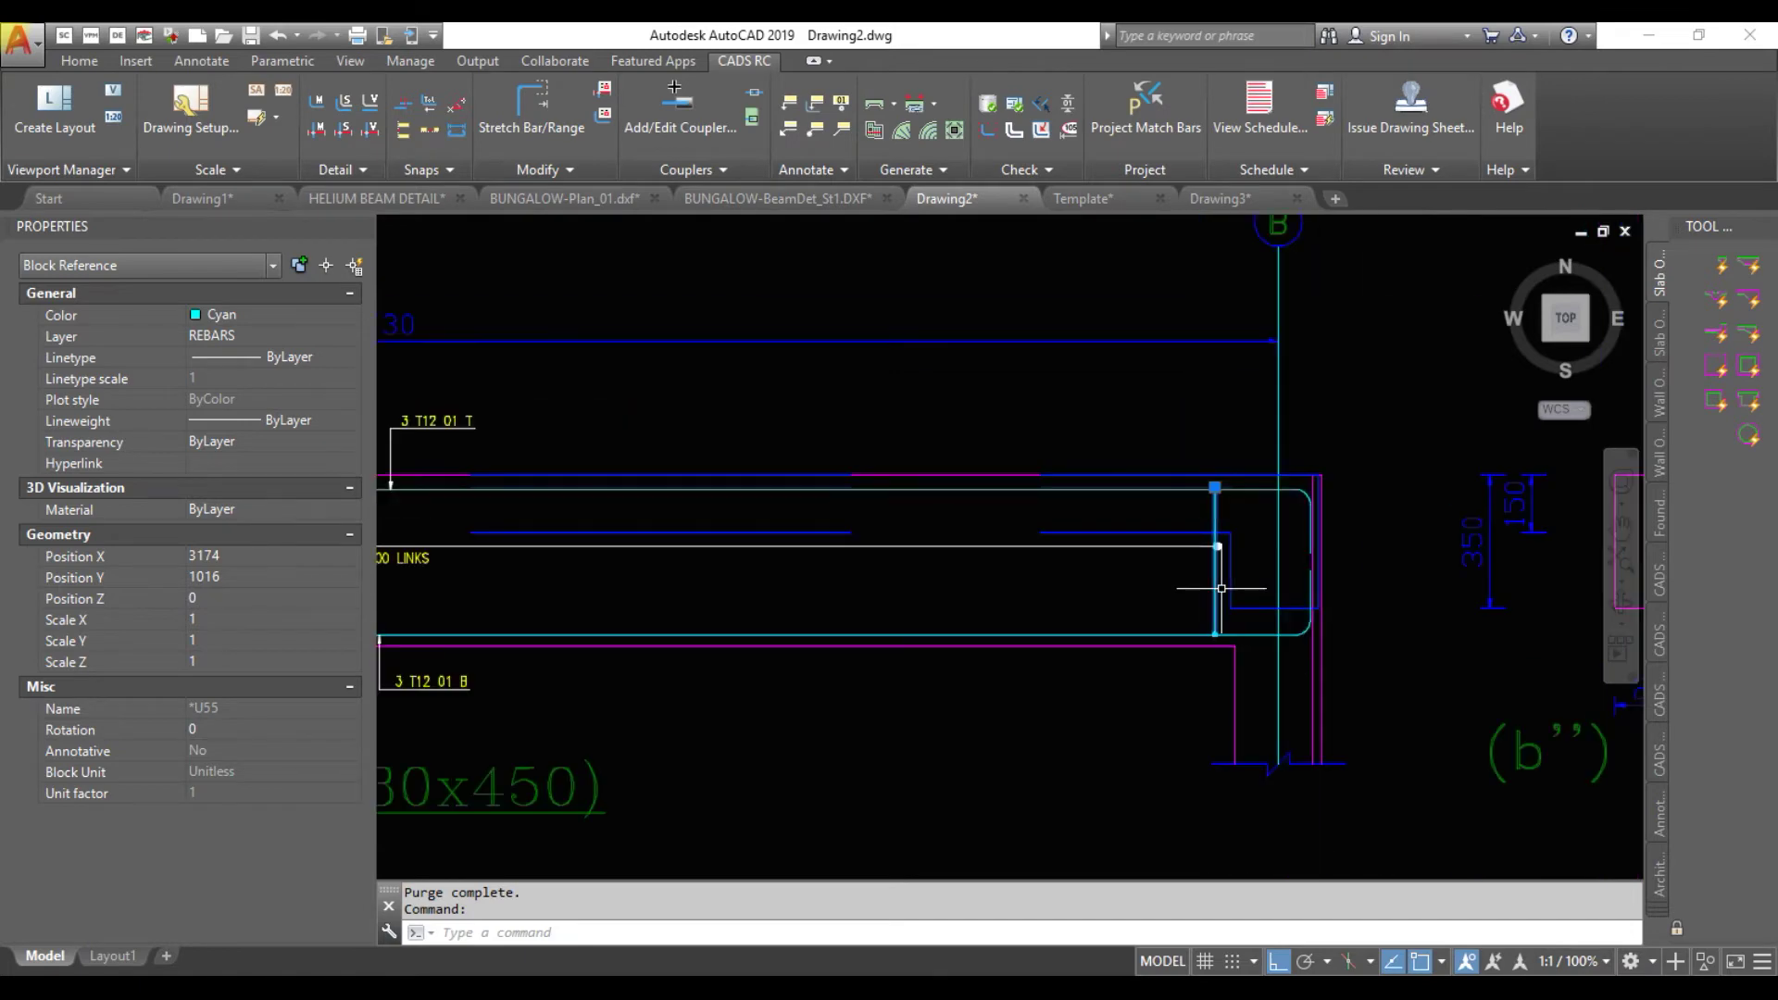
pyautogui.press('Escape')
pyautogui.scroll(3, 1220, 595)
pyautogui.scroll(-3, 1228, 494)
pyautogui.scroll(-2, 1228, 494)
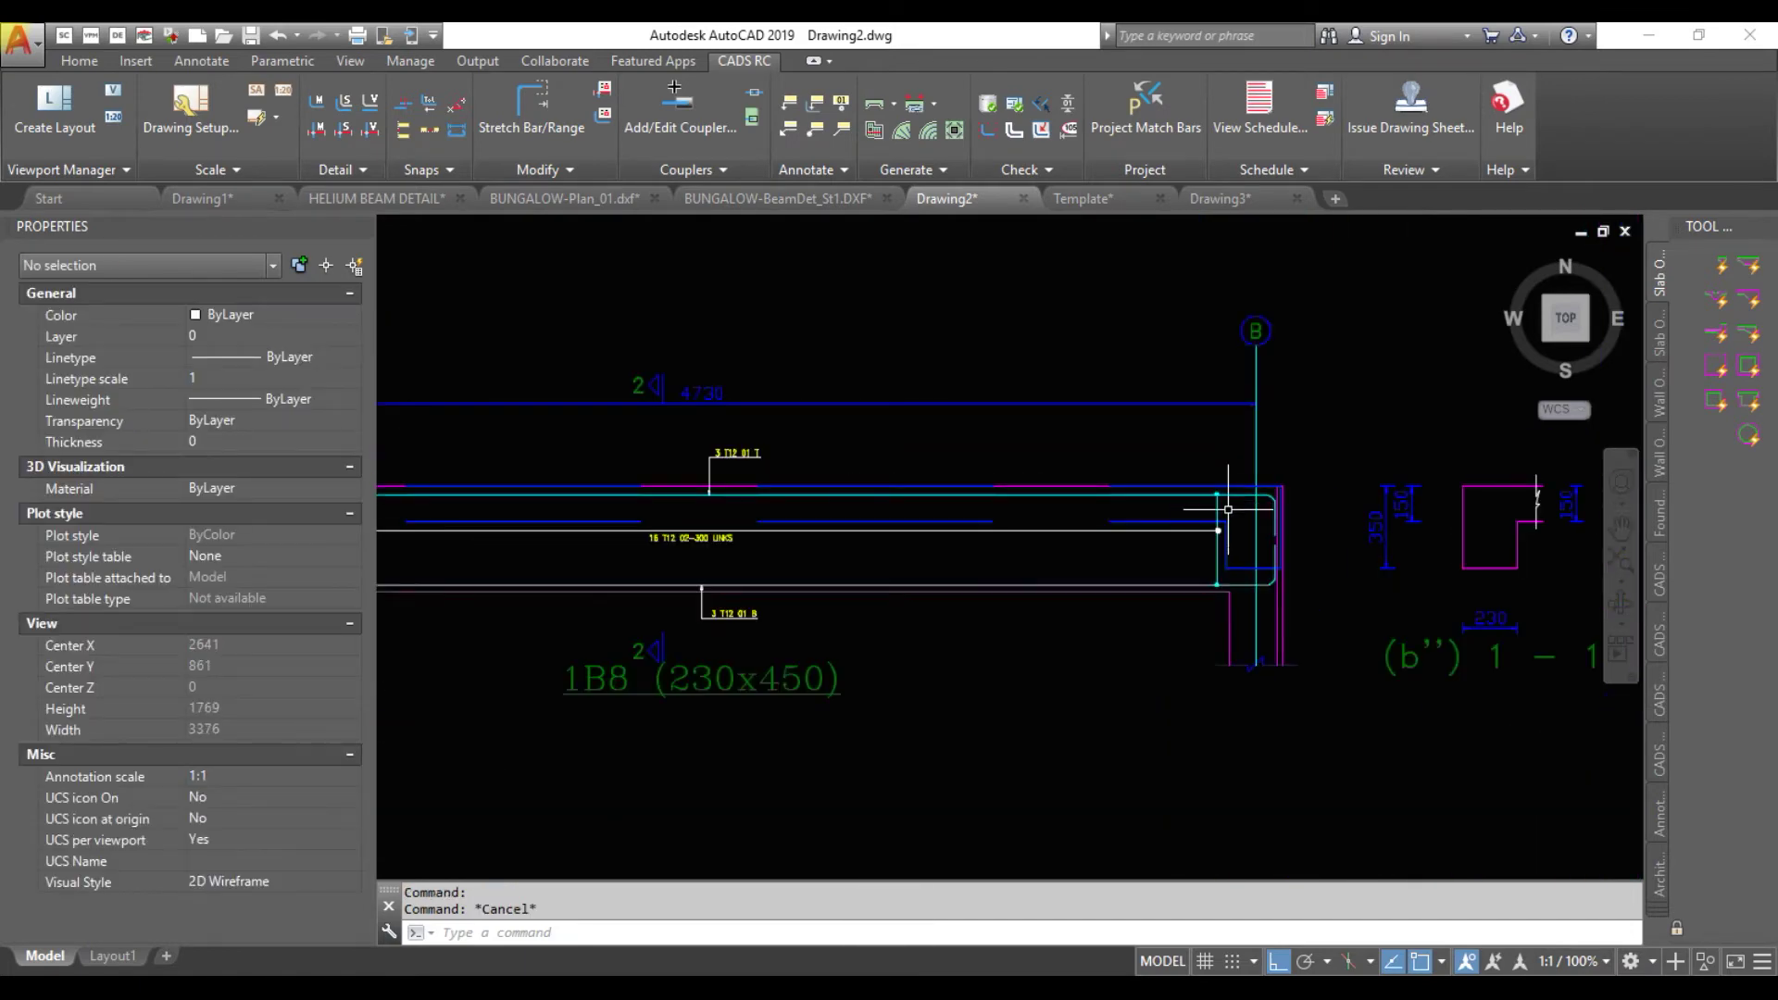
# Edit the grid D indicator link, setting first bar dimension A to 420 and the view to Right, and accept the bar data
pyautogui.moveTo(796, 620); pyautogui.dragTo(1308, 588, button='middle')
pyautogui.scroll(4, 704, 522)
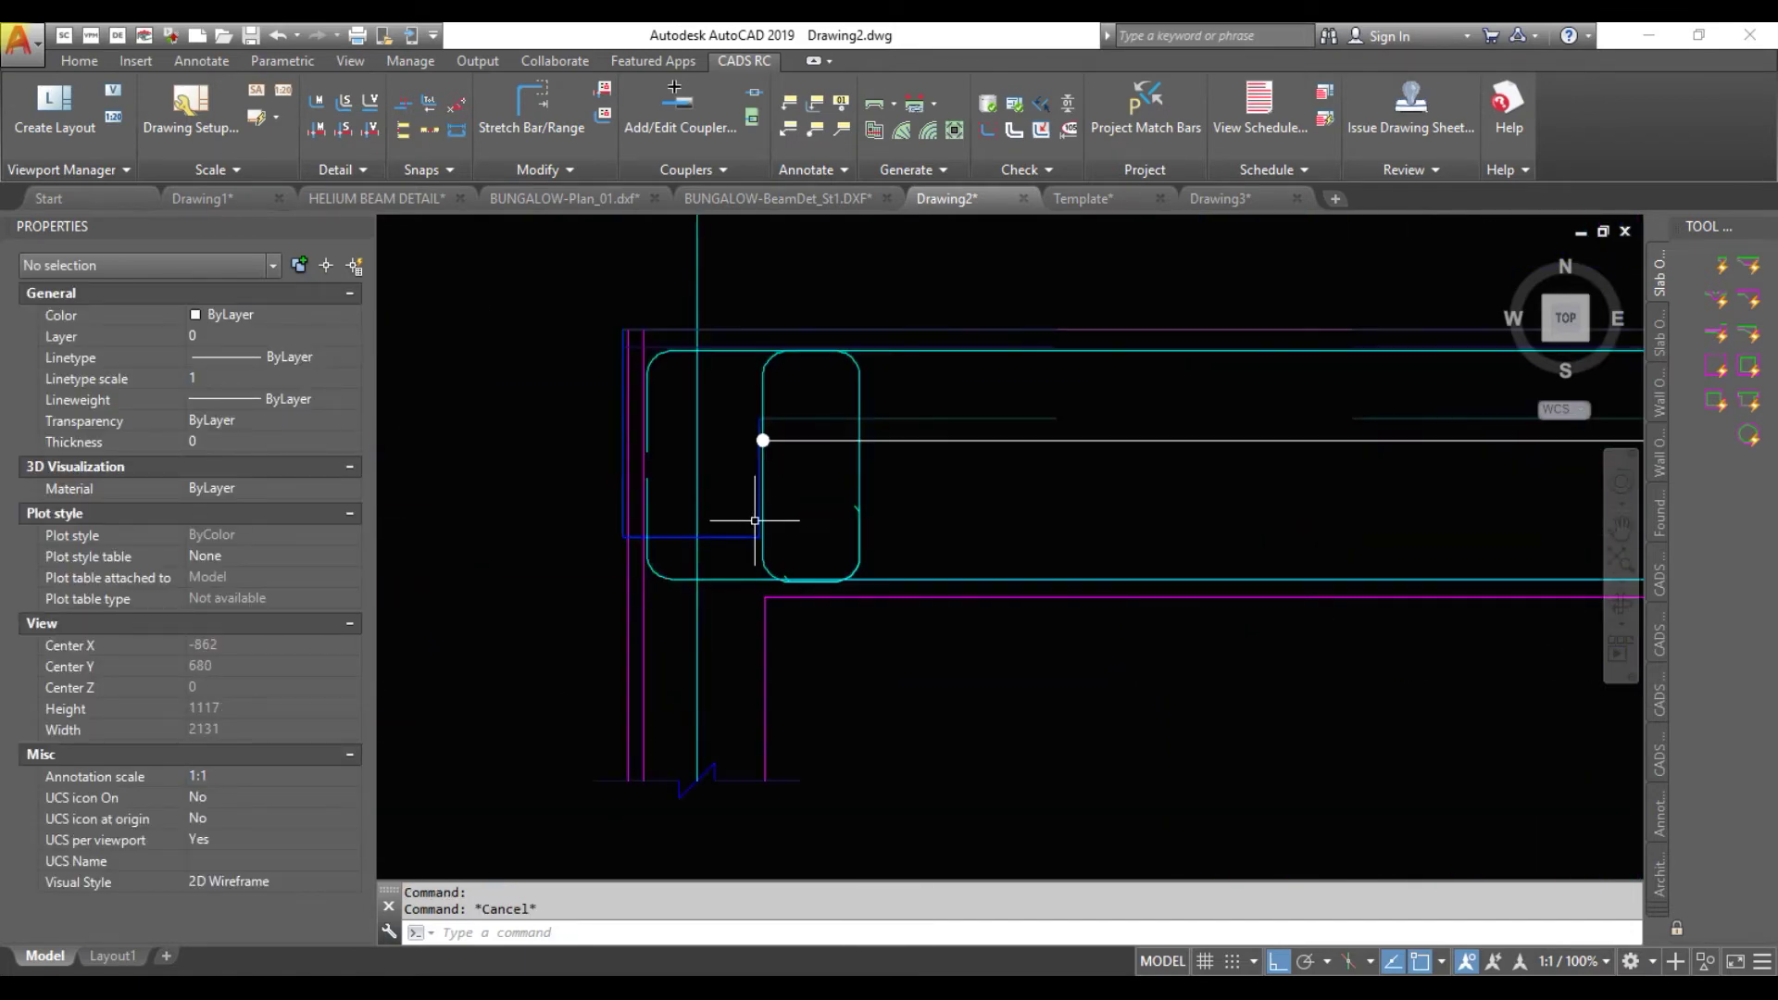
pyautogui.doubleClick(860, 524)
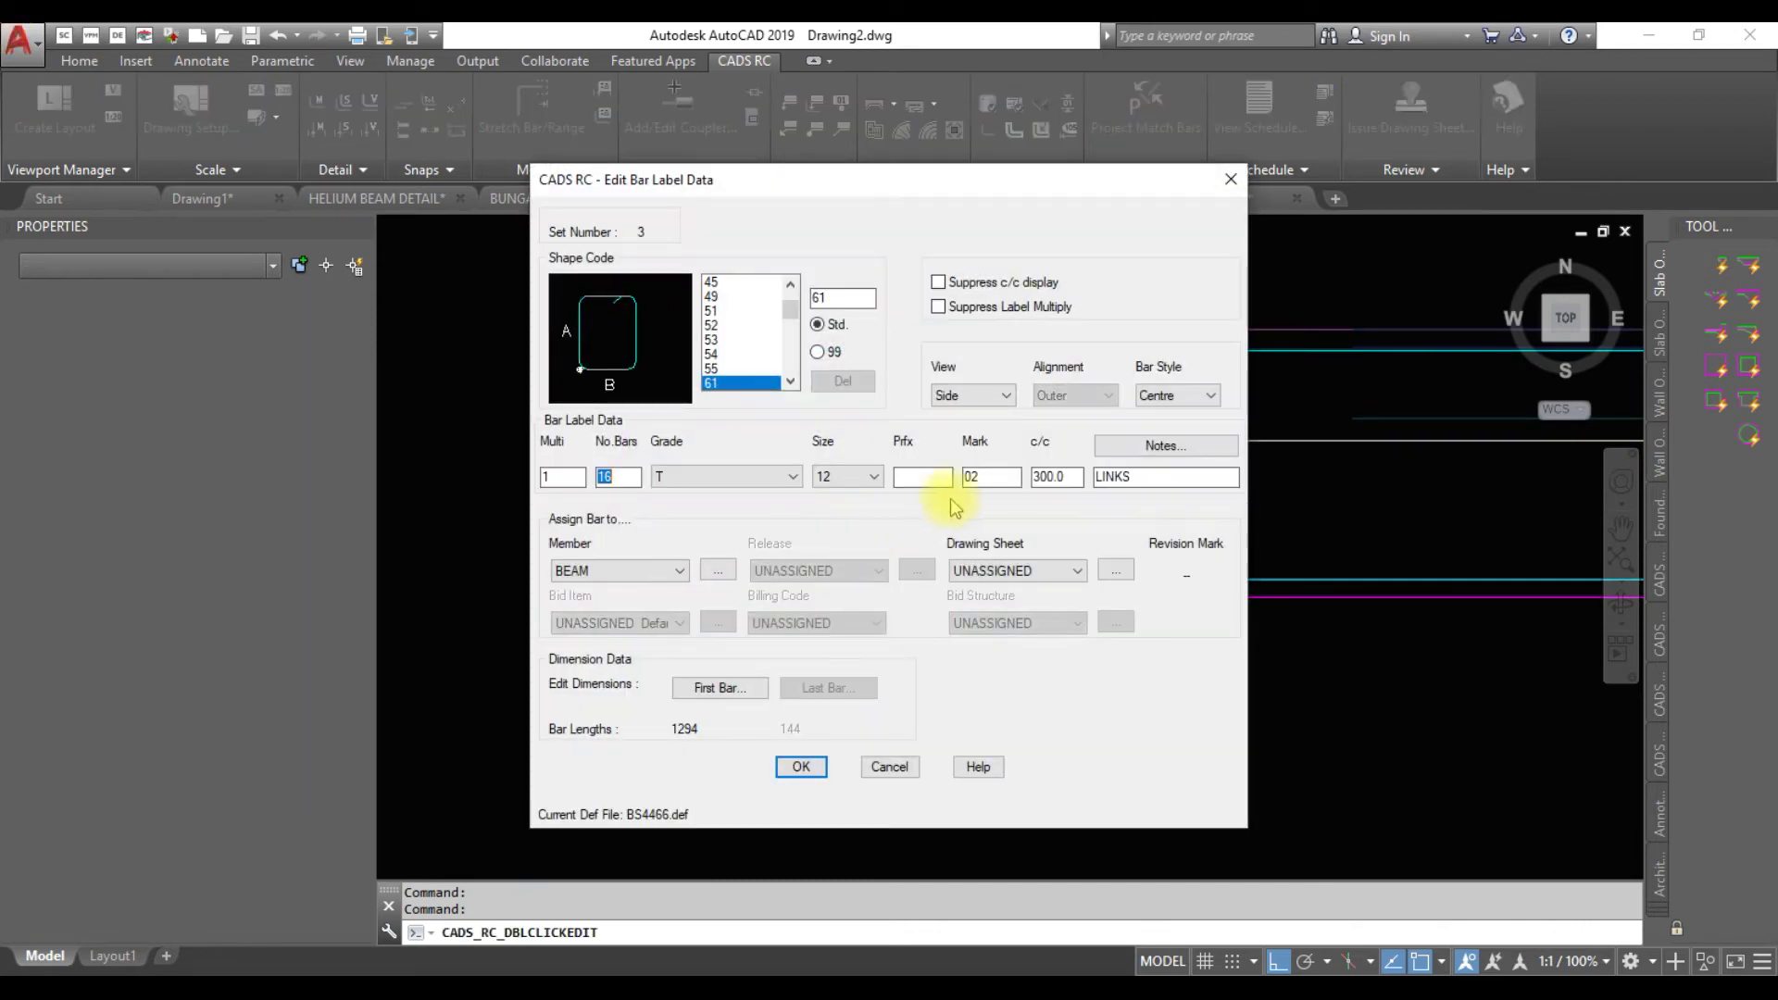
pyautogui.click(718, 690)
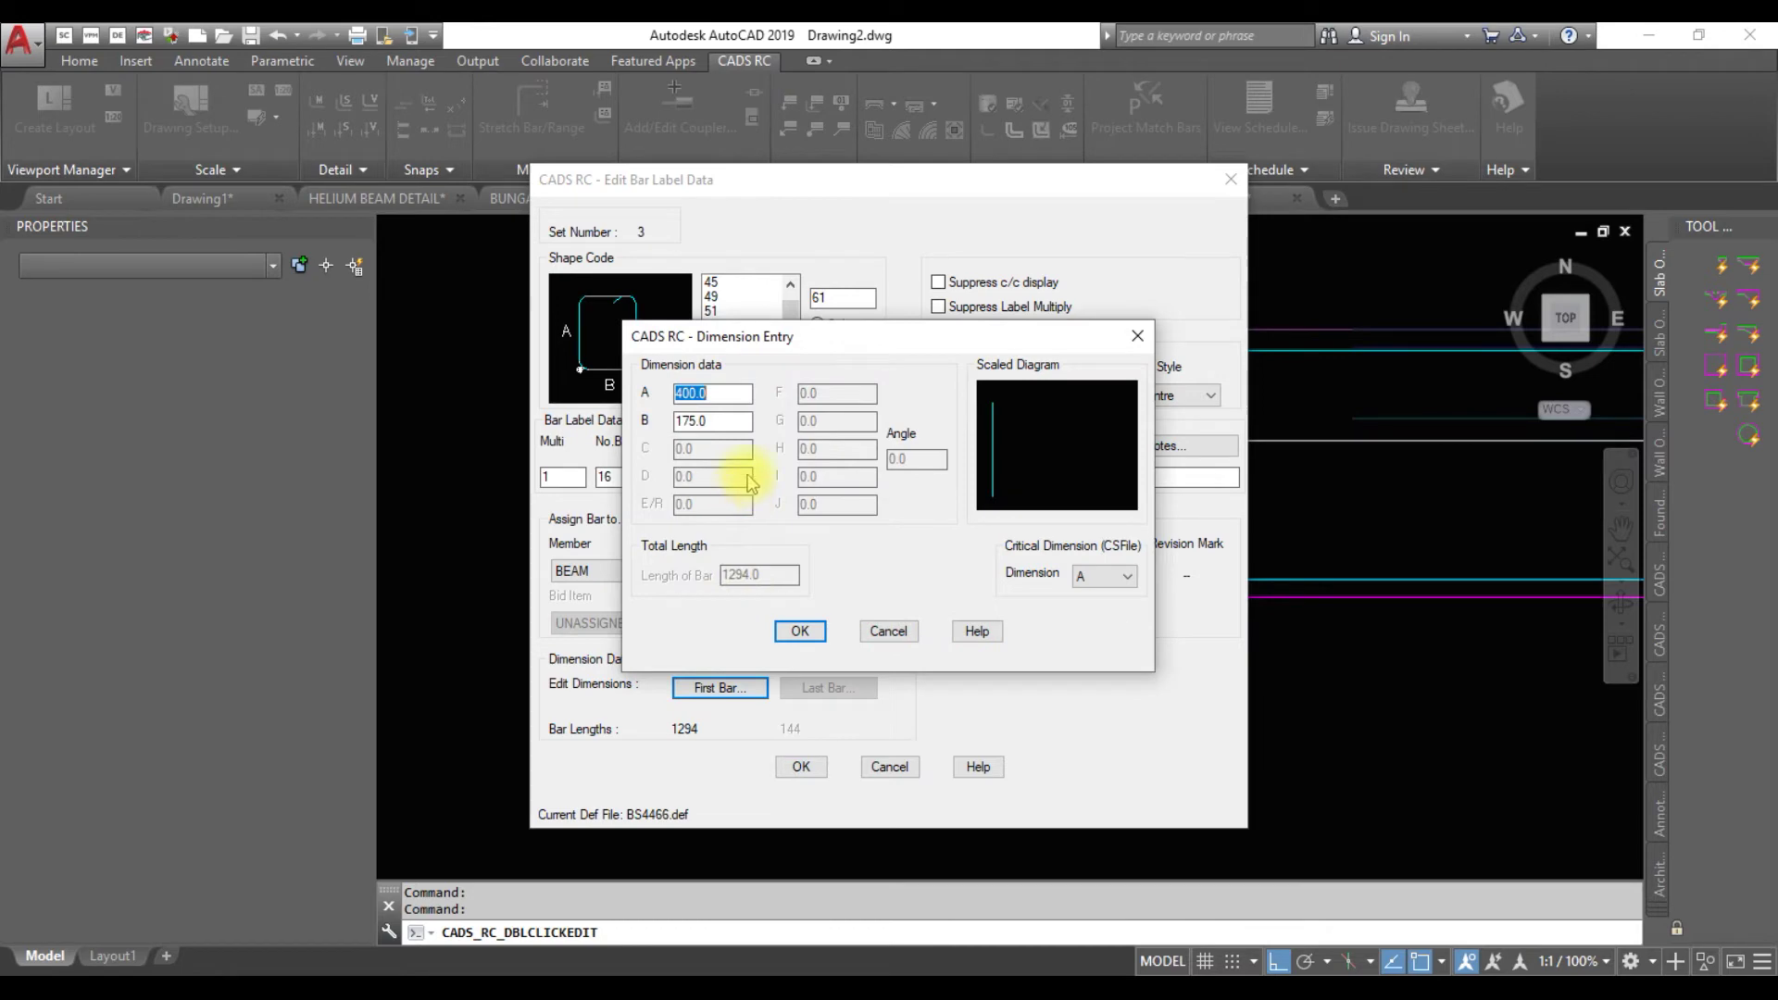
pyautogui.write('45')
pyautogui.press('BackSpace')
pyautogui.write('20')
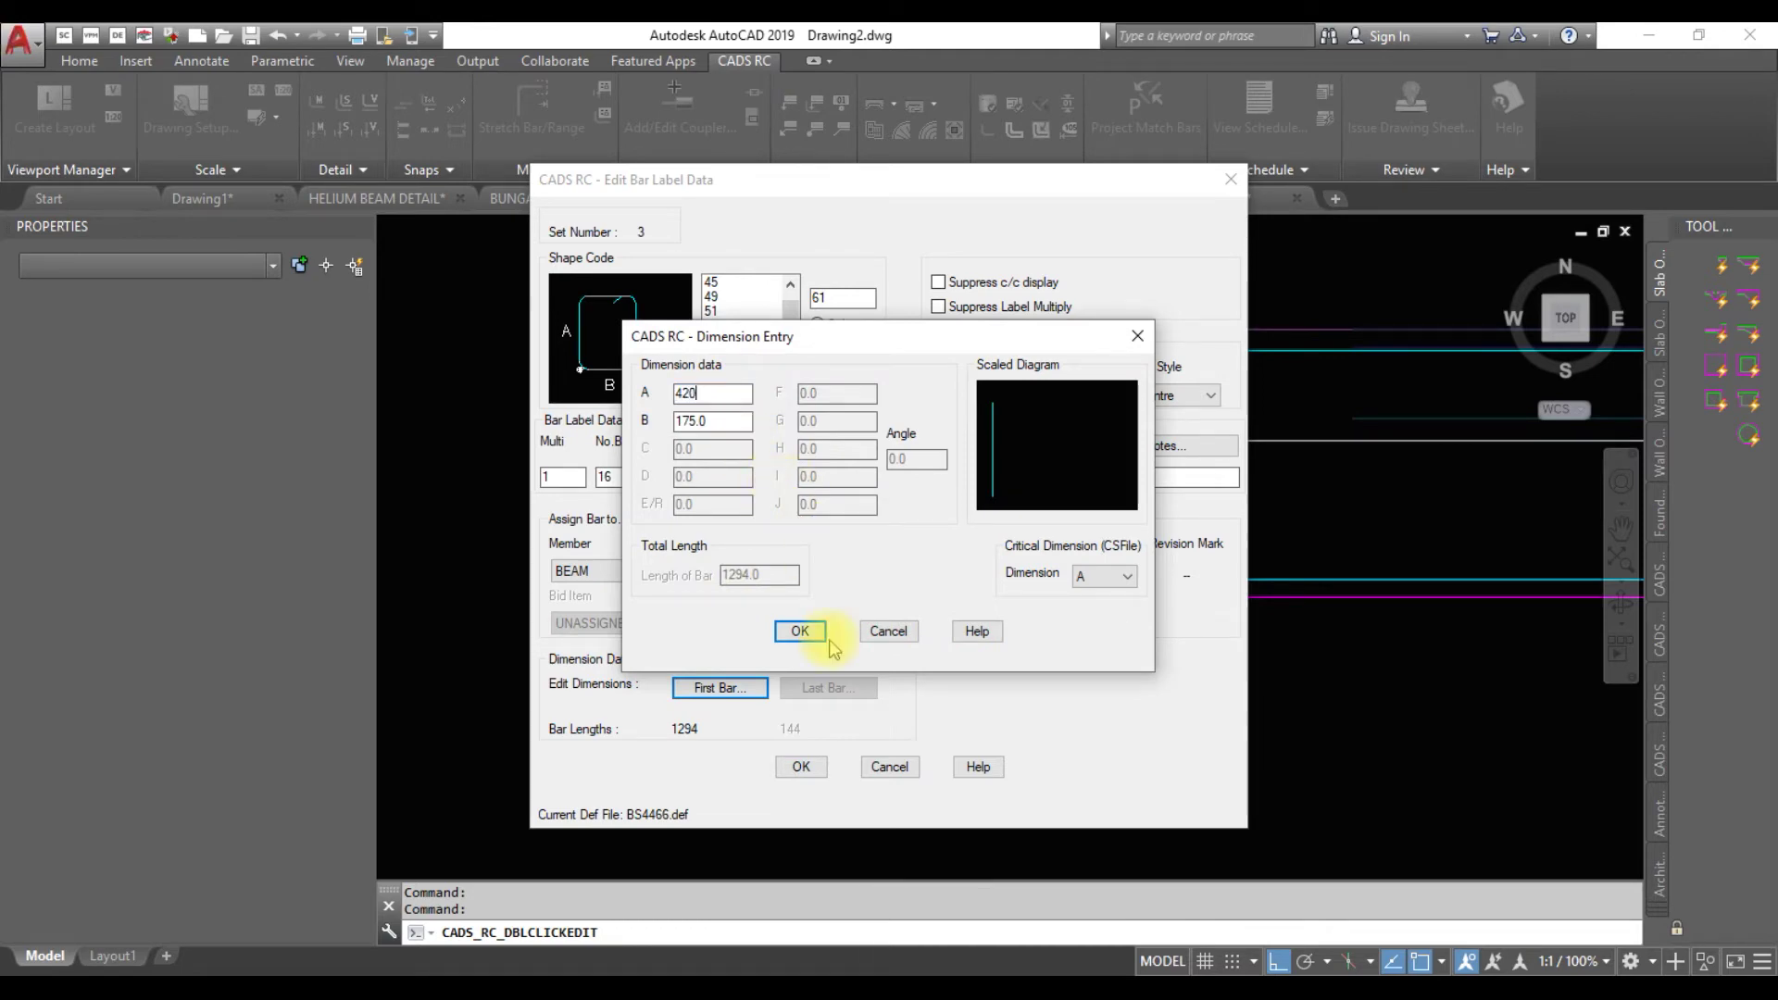
pyautogui.click(800, 632)
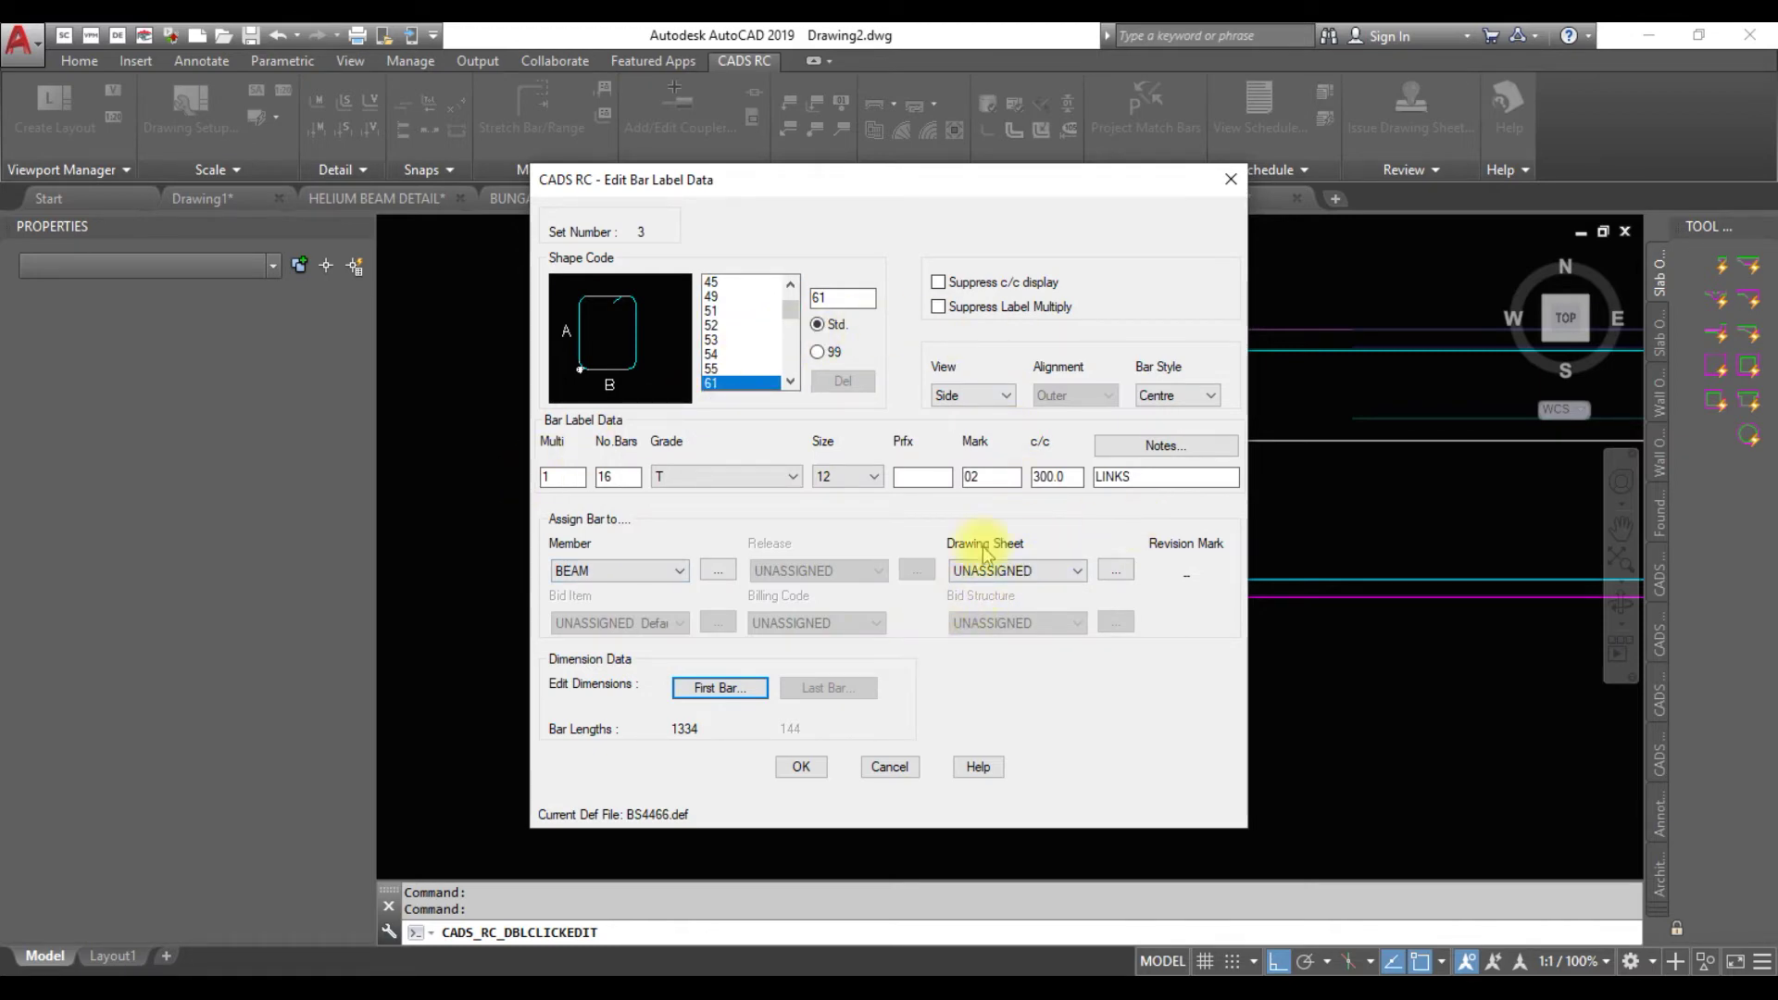
pyautogui.click(1005, 410)
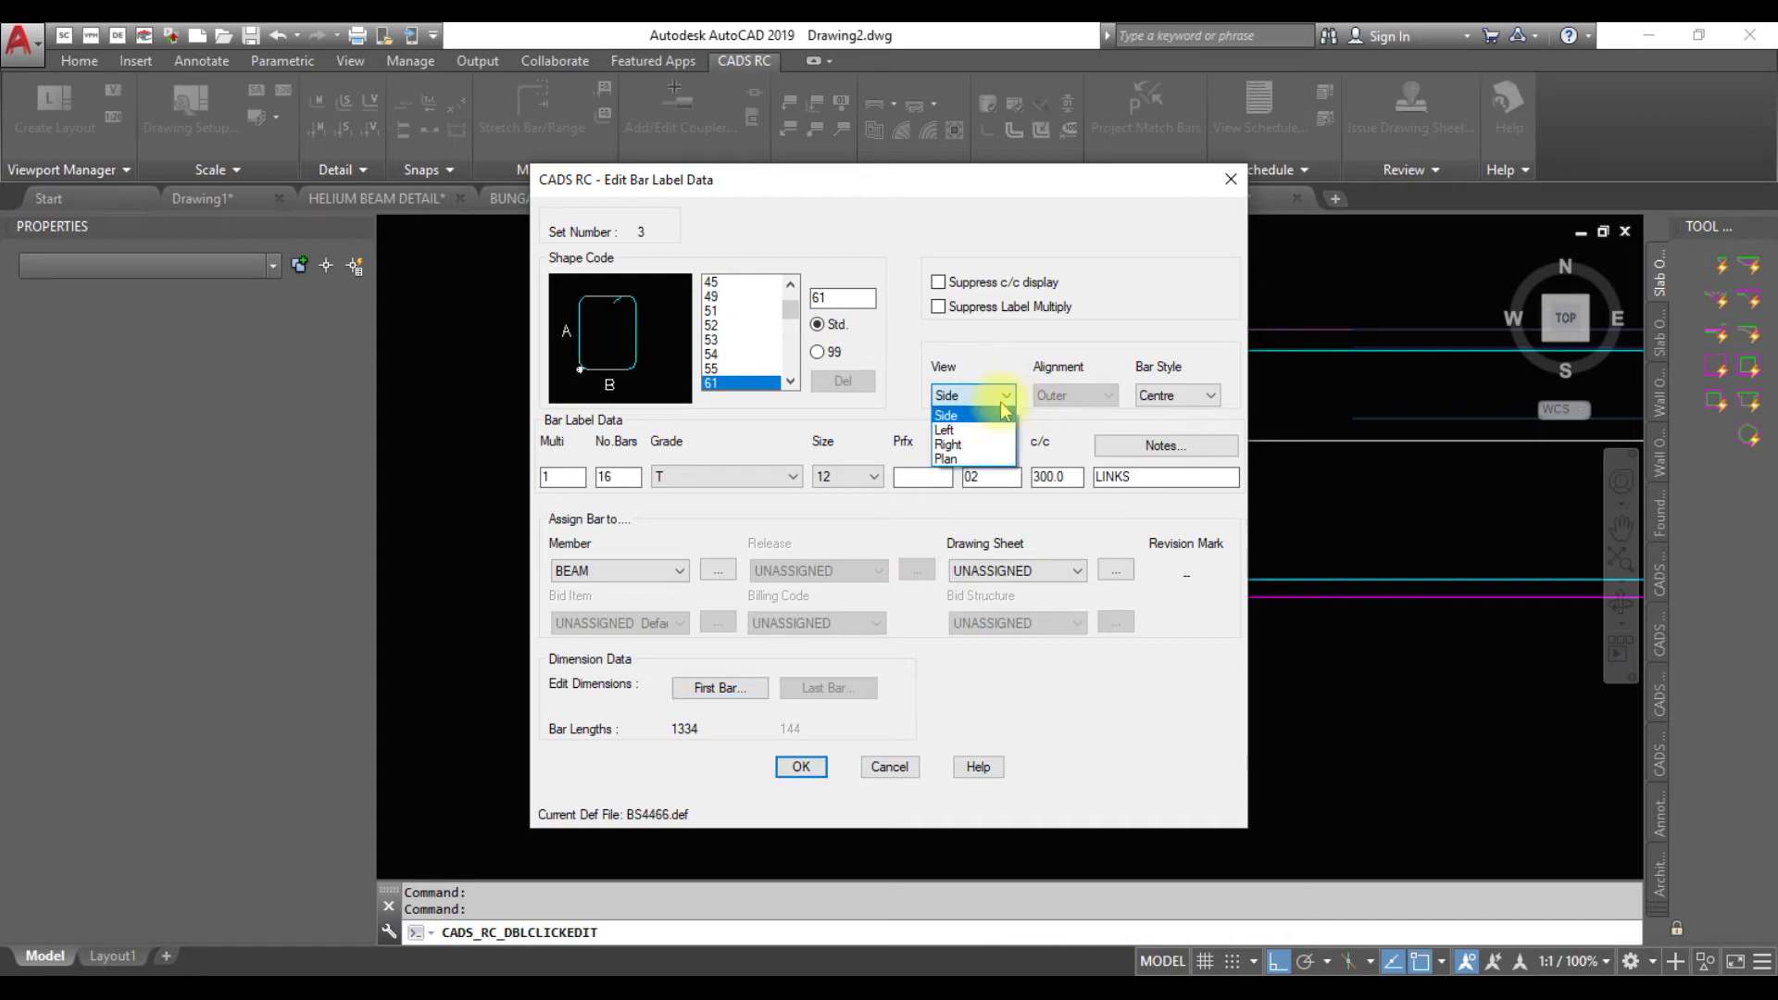
pyautogui.click(984, 442)
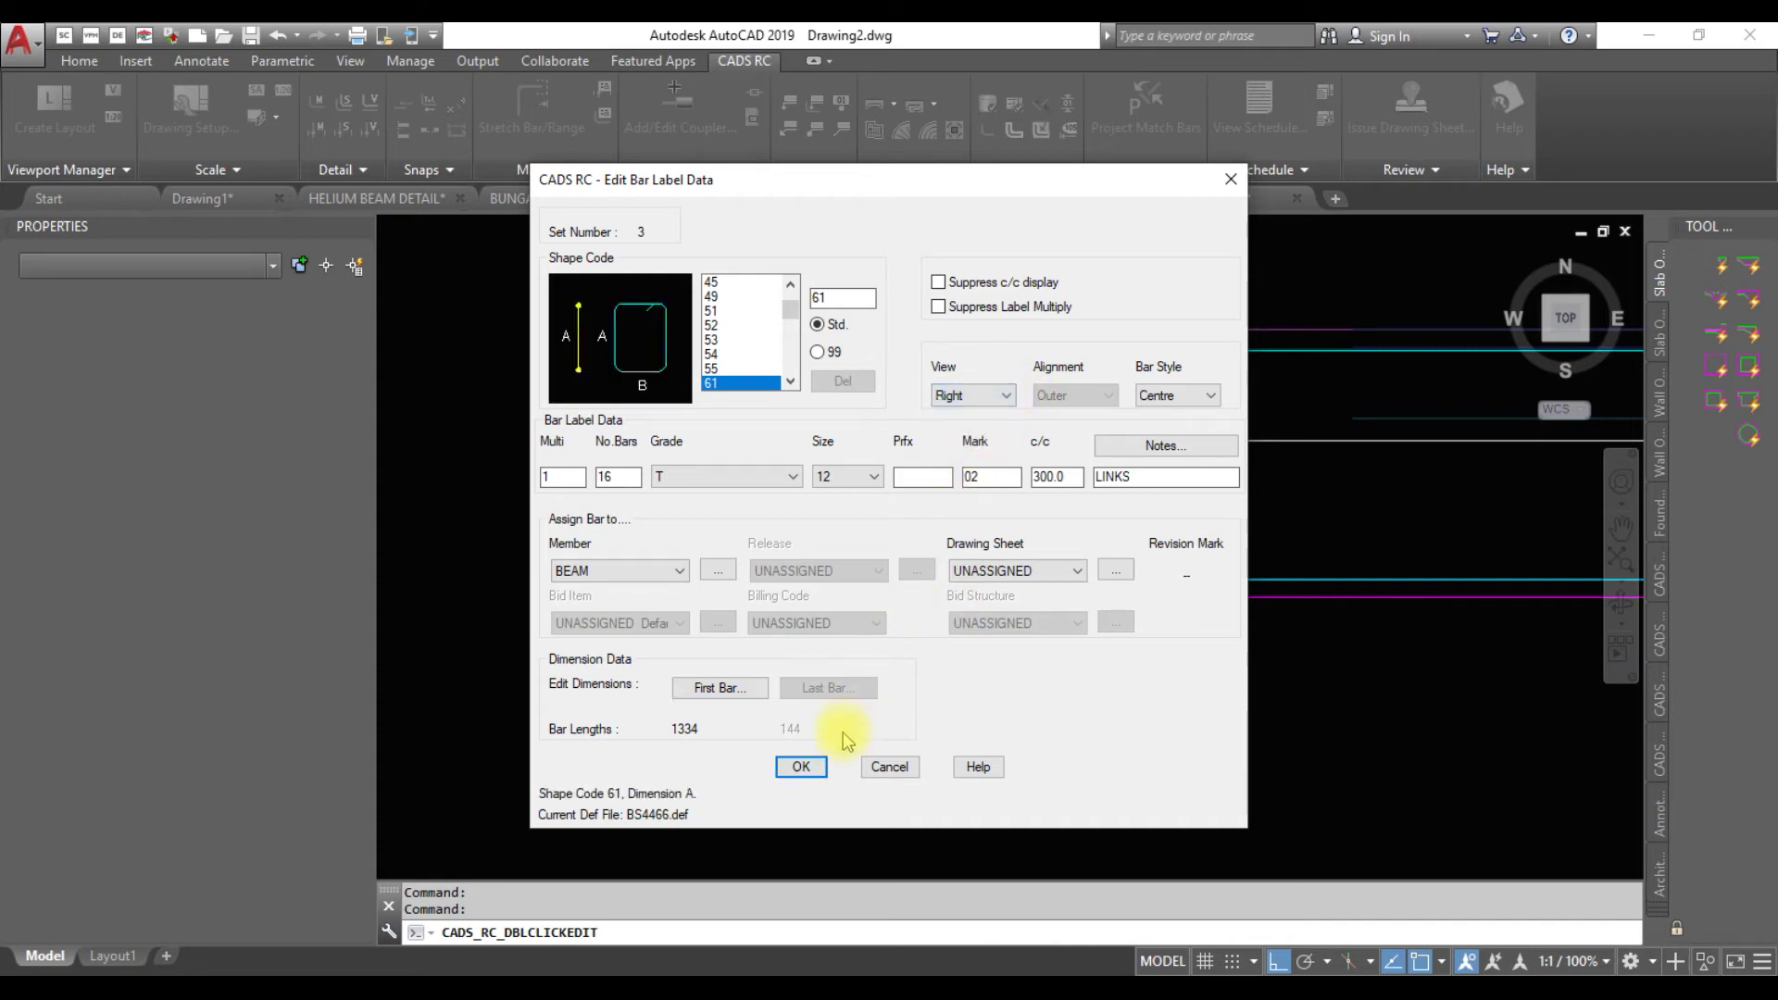
pyautogui.click(801, 769)
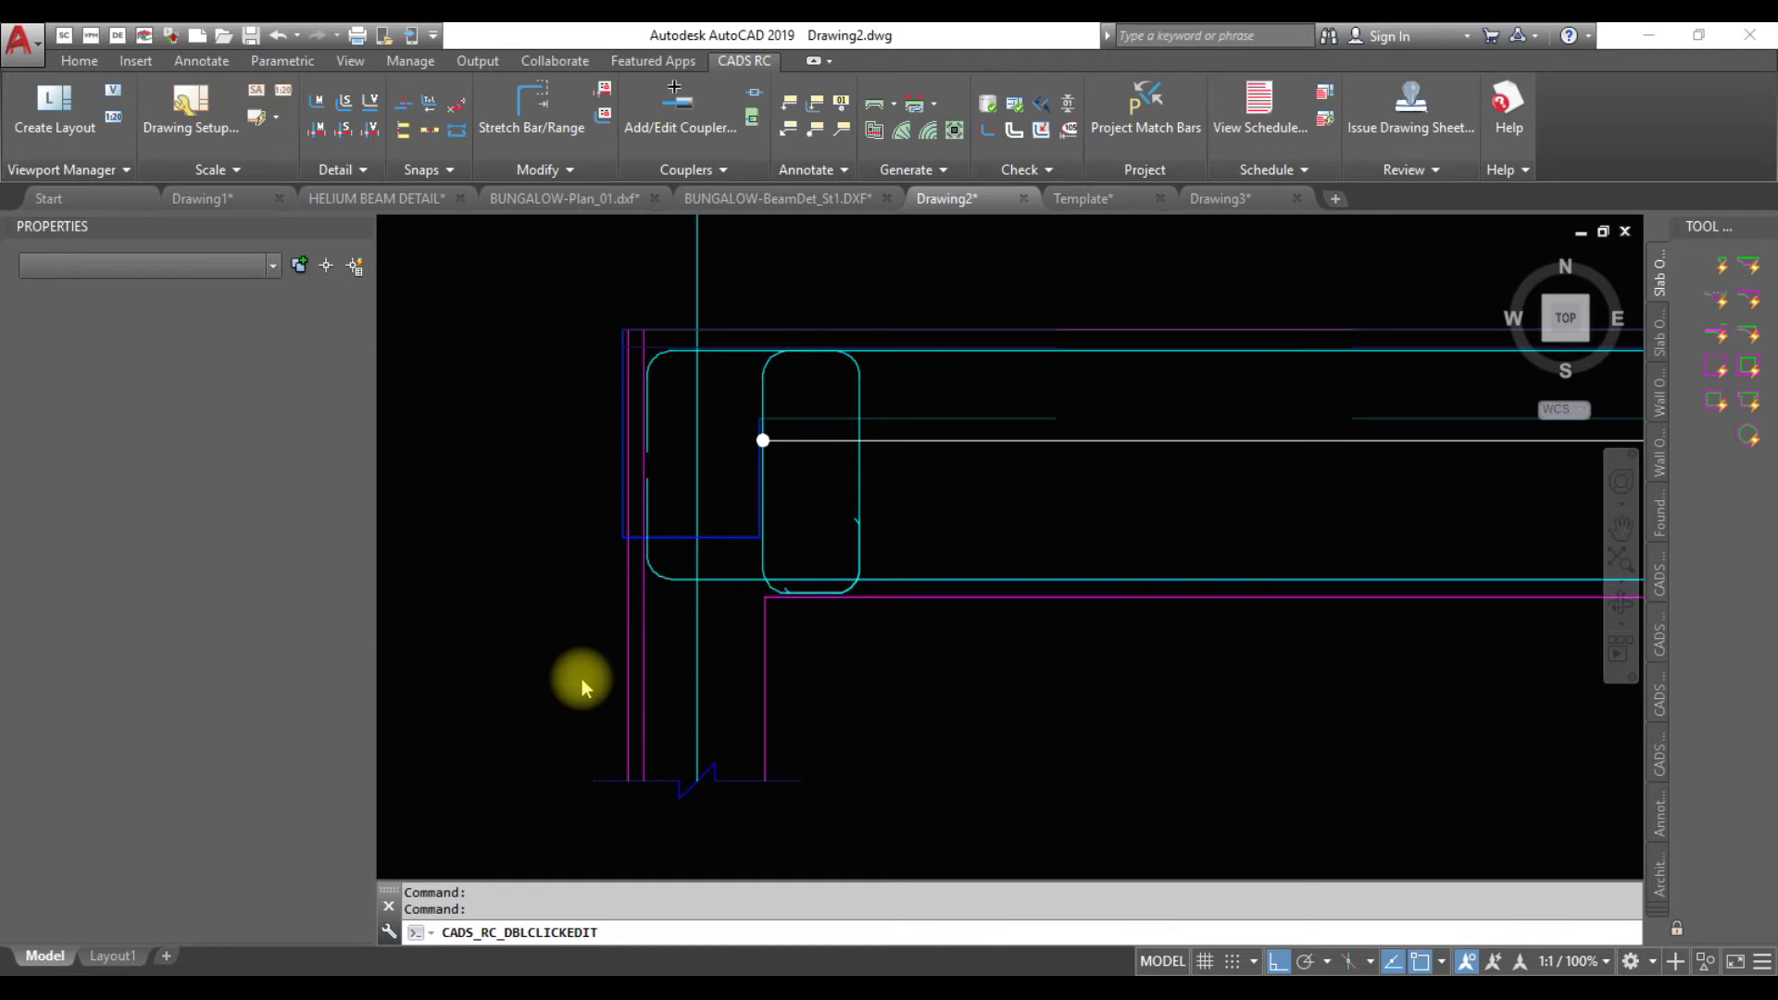
# Examine the updated grid D link, the whole 1B8 elevation and section (b'') 1 - 1
pyautogui.click(863, 524)
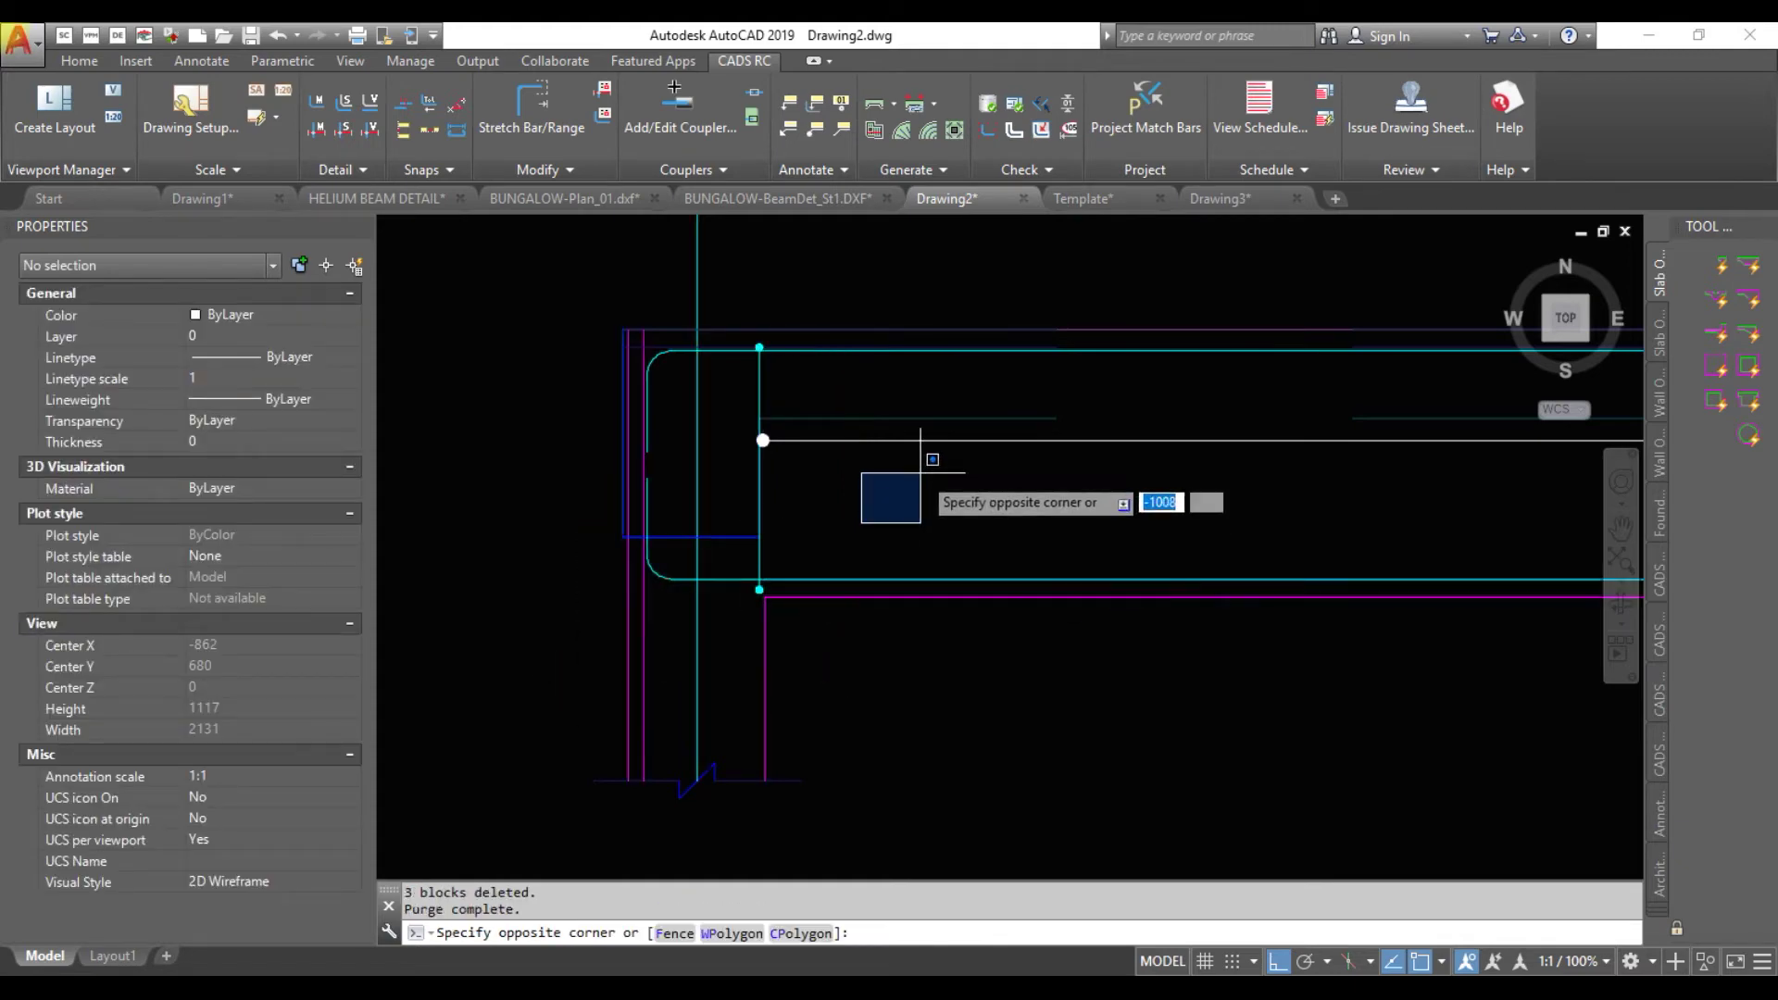
pyautogui.press('Escape')
pyautogui.scroll(4, 762, 528)
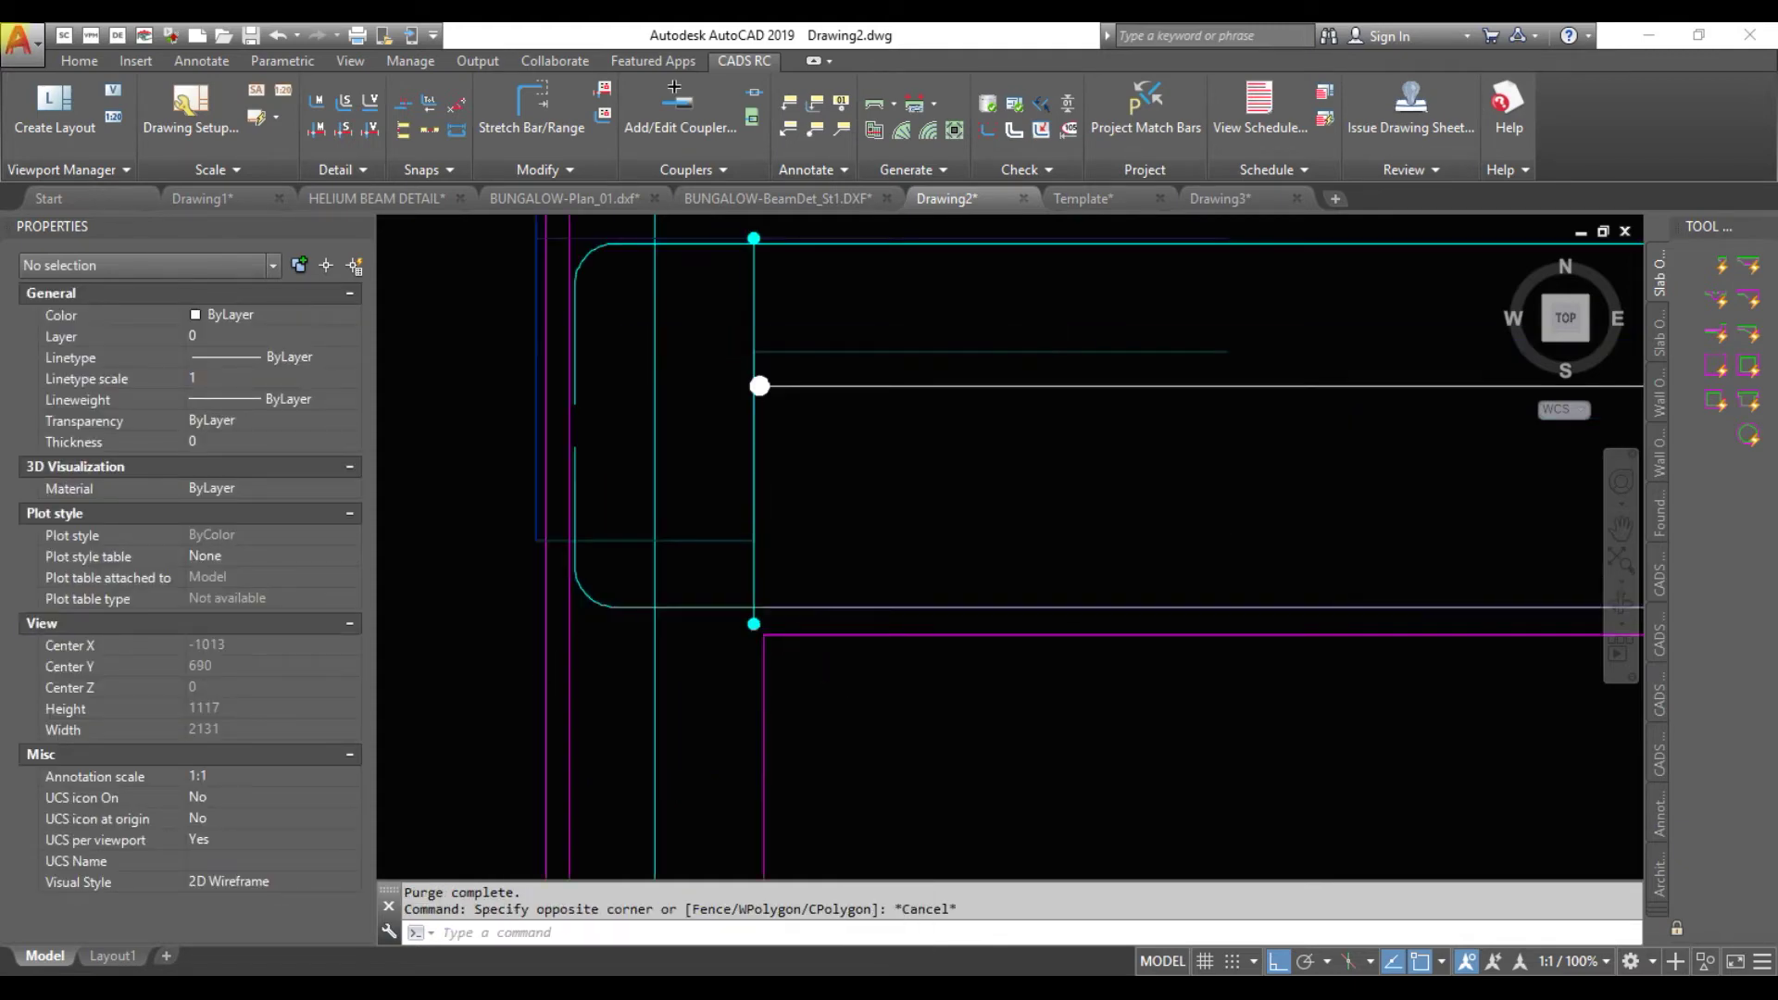
pyautogui.scroll(-4, 763, 520)
pyautogui.moveTo(762, 520); pyautogui.dragTo(748, 598, button='middle')
pyautogui.scroll(-3, 747, 599)
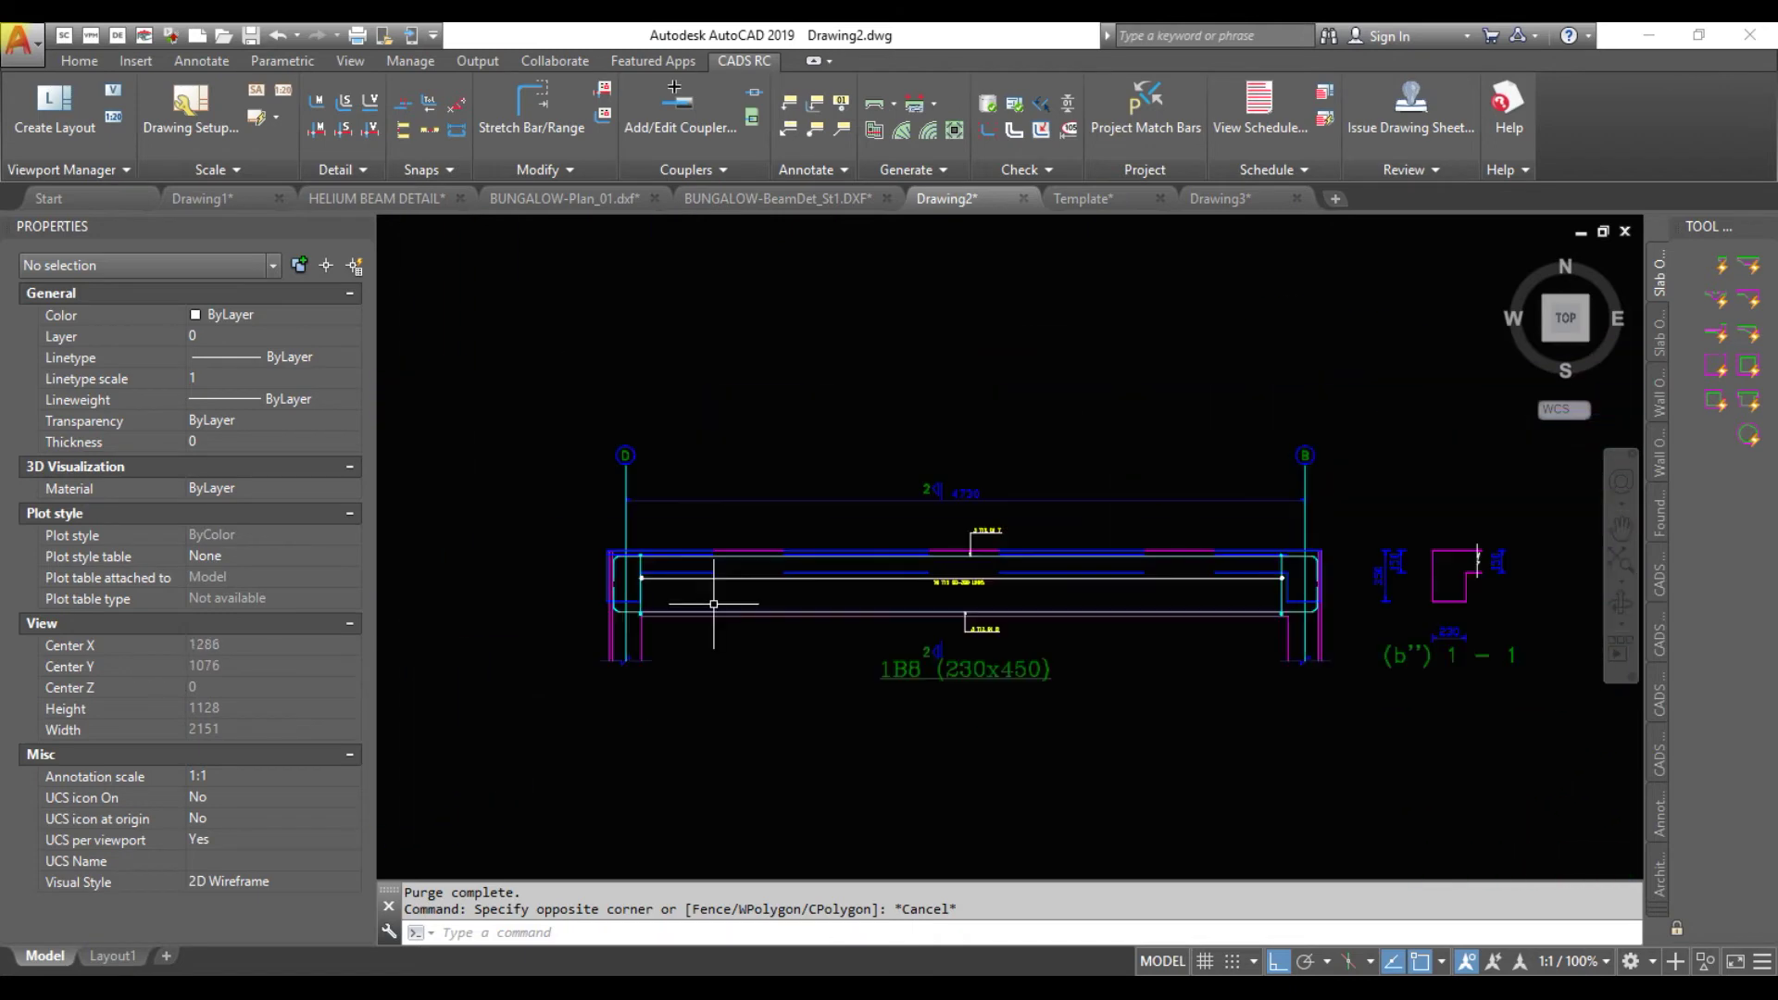
pyautogui.scroll(4, 1261, 712)
pyautogui.moveTo(1261, 712)
pyautogui.mouseDown(button='middle')
pyautogui.moveTo(925, 635)
pyautogui.moveTo(1465, 548)
pyautogui.mouseUp(button='middle')
pyautogui.scroll(-3, 925, 635)
pyautogui.scroll(-3, 602, 438)
pyautogui.scroll(3, 758, 419)
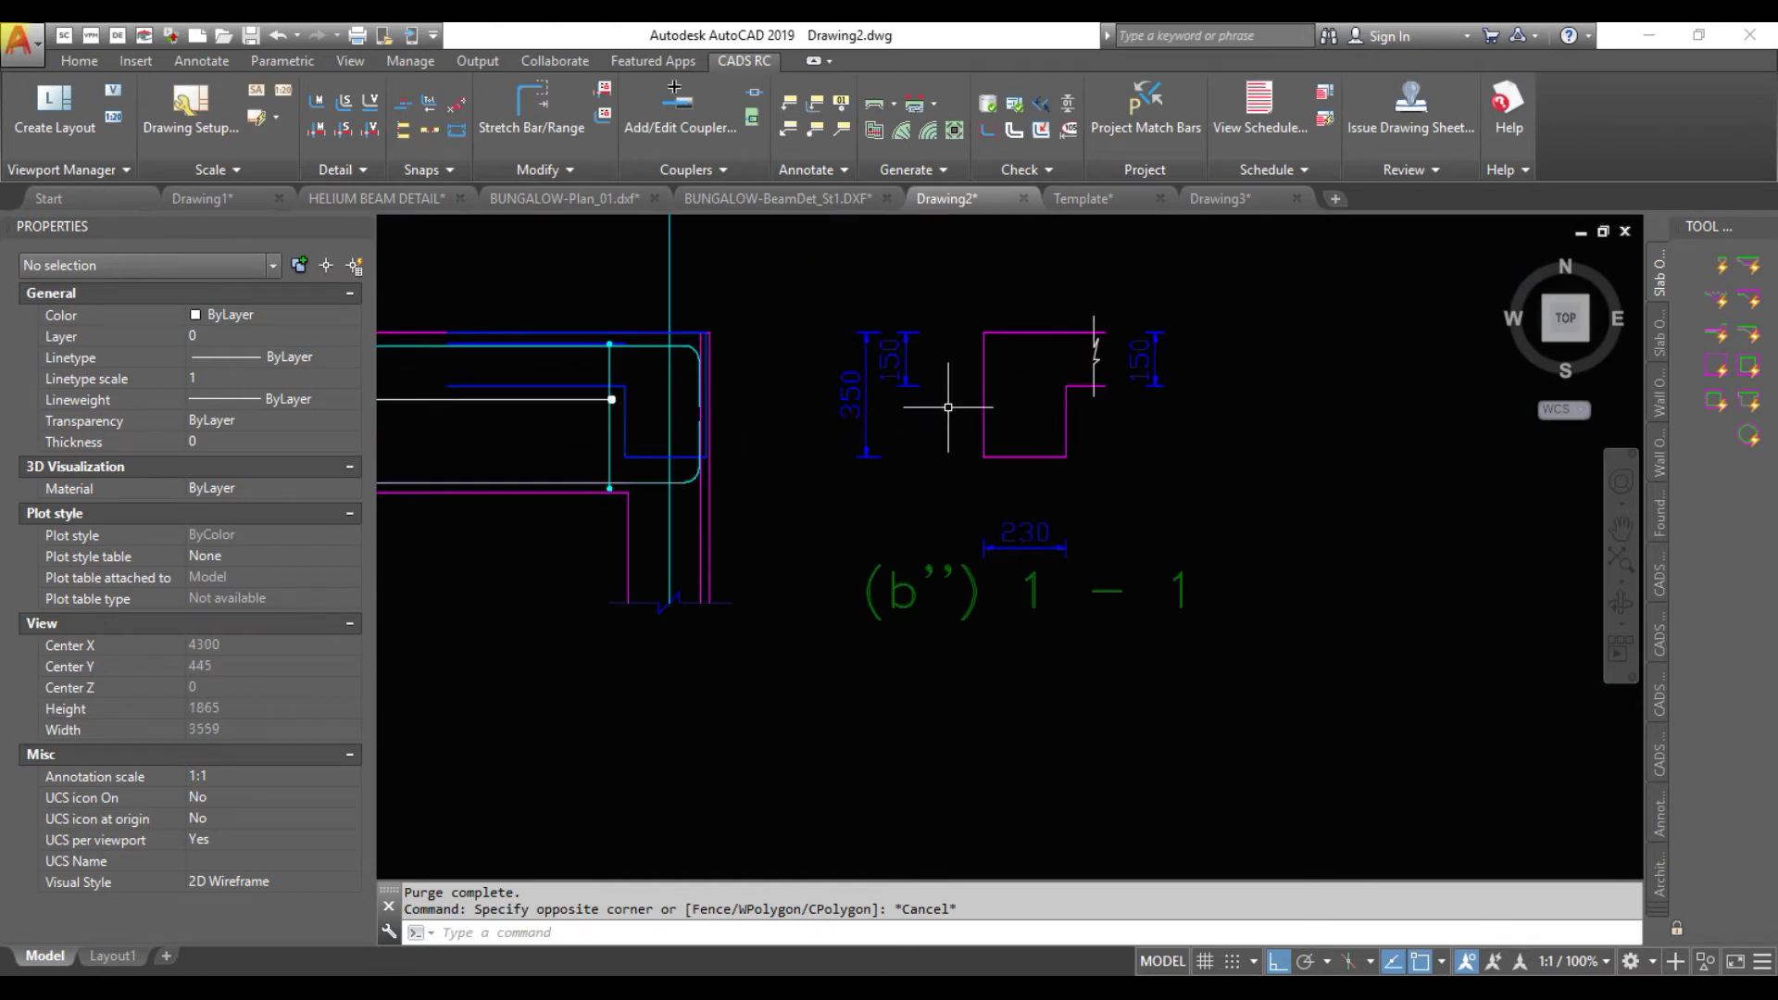
# Start a new bar view of the 1B8 link range with Outer alignment and Profile bar style
pyautogui.click(371, 104)
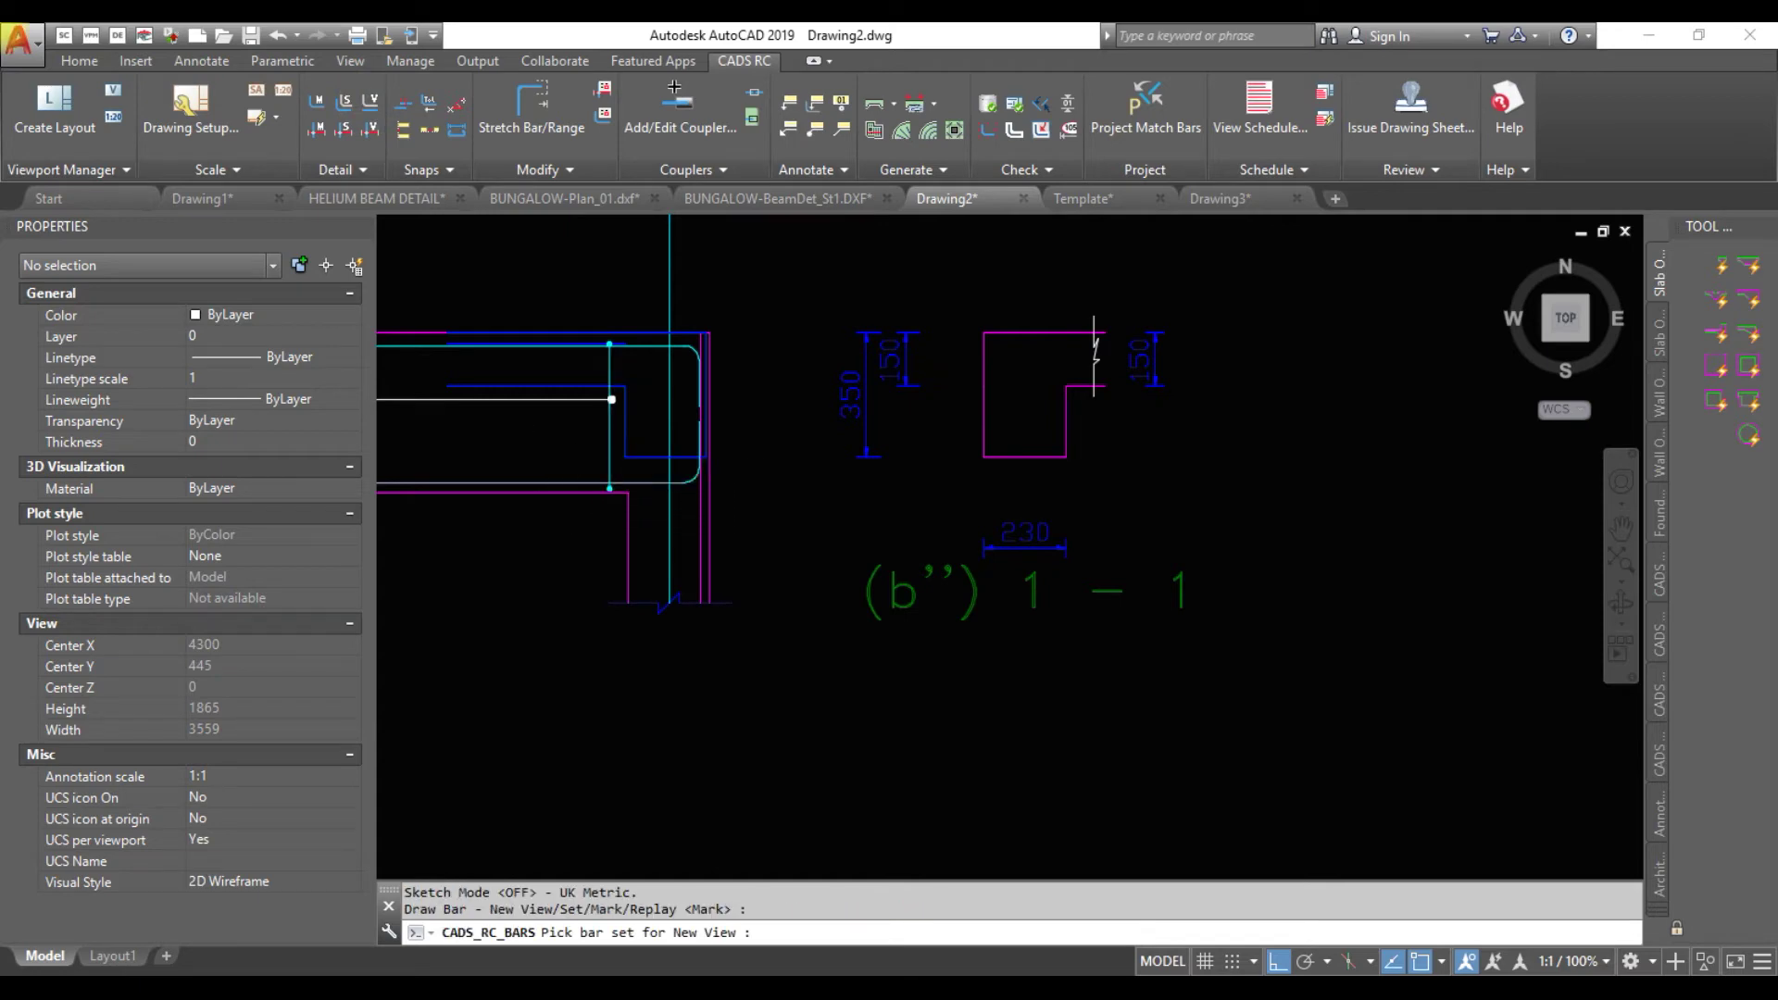
pyautogui.click(611, 399)
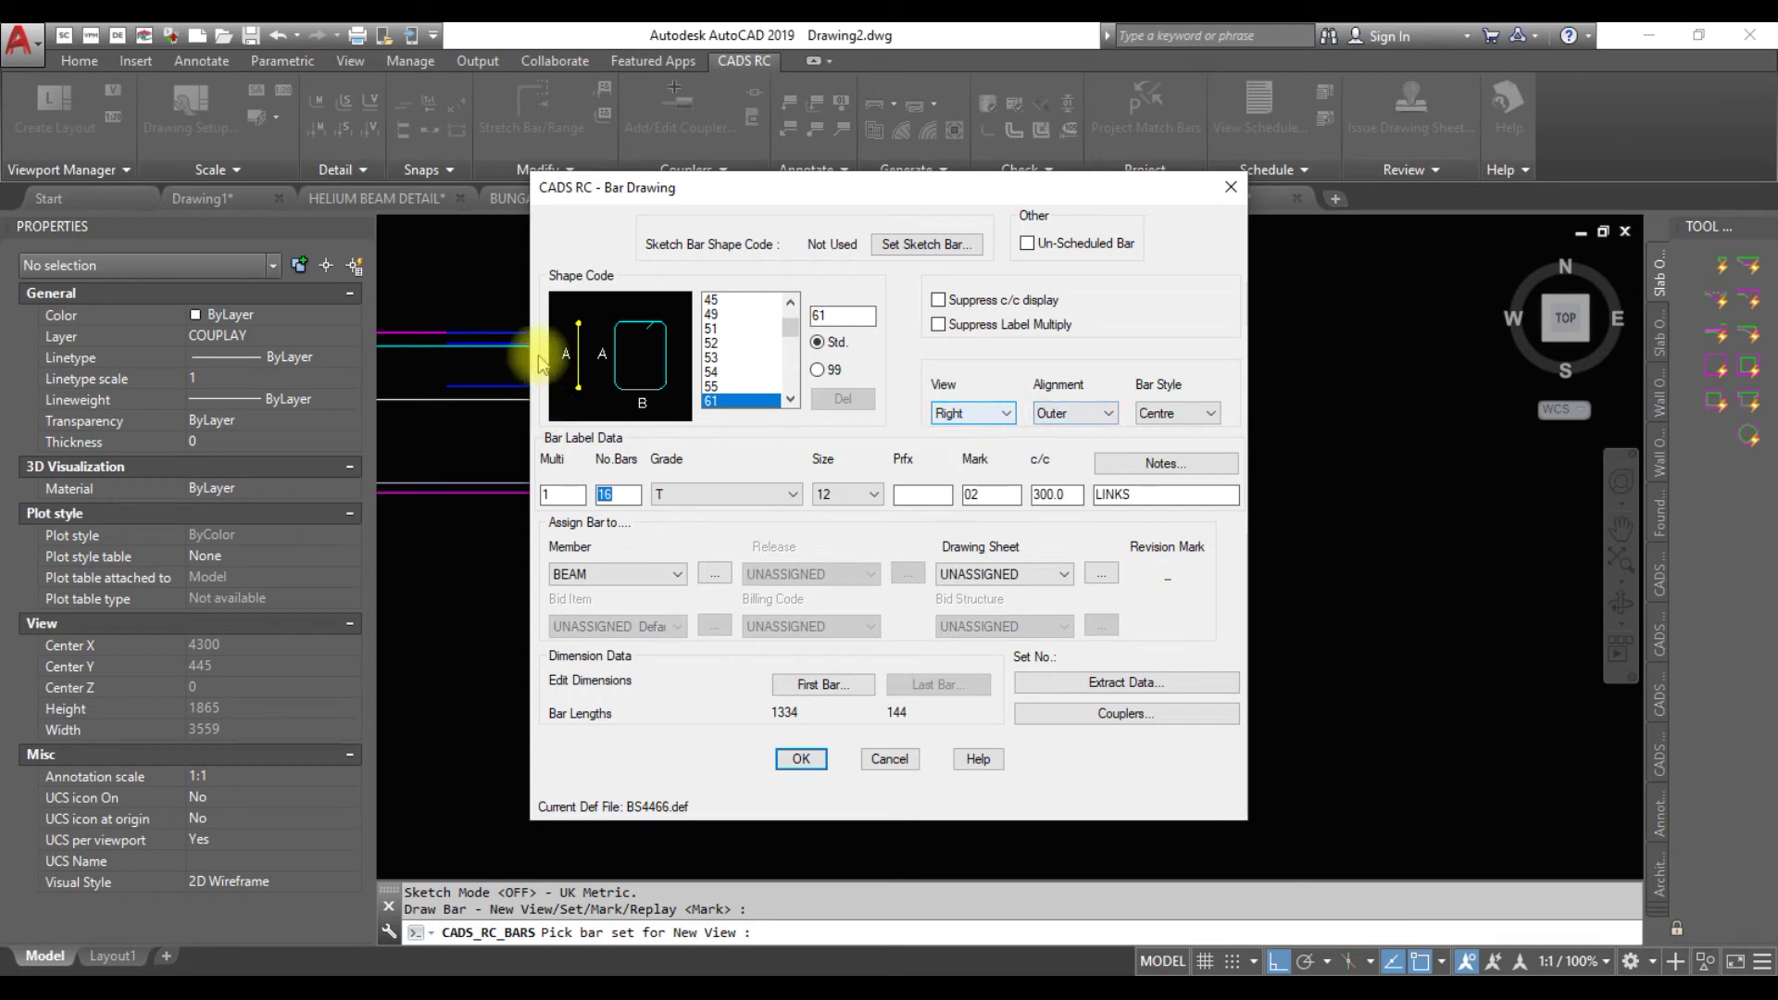
pyautogui.click(1075, 413)
pyautogui.click(1074, 413)
pyautogui.click(1074, 413)
pyautogui.click(1089, 419)
pyautogui.click(1183, 413)
pyautogui.click(1169, 459)
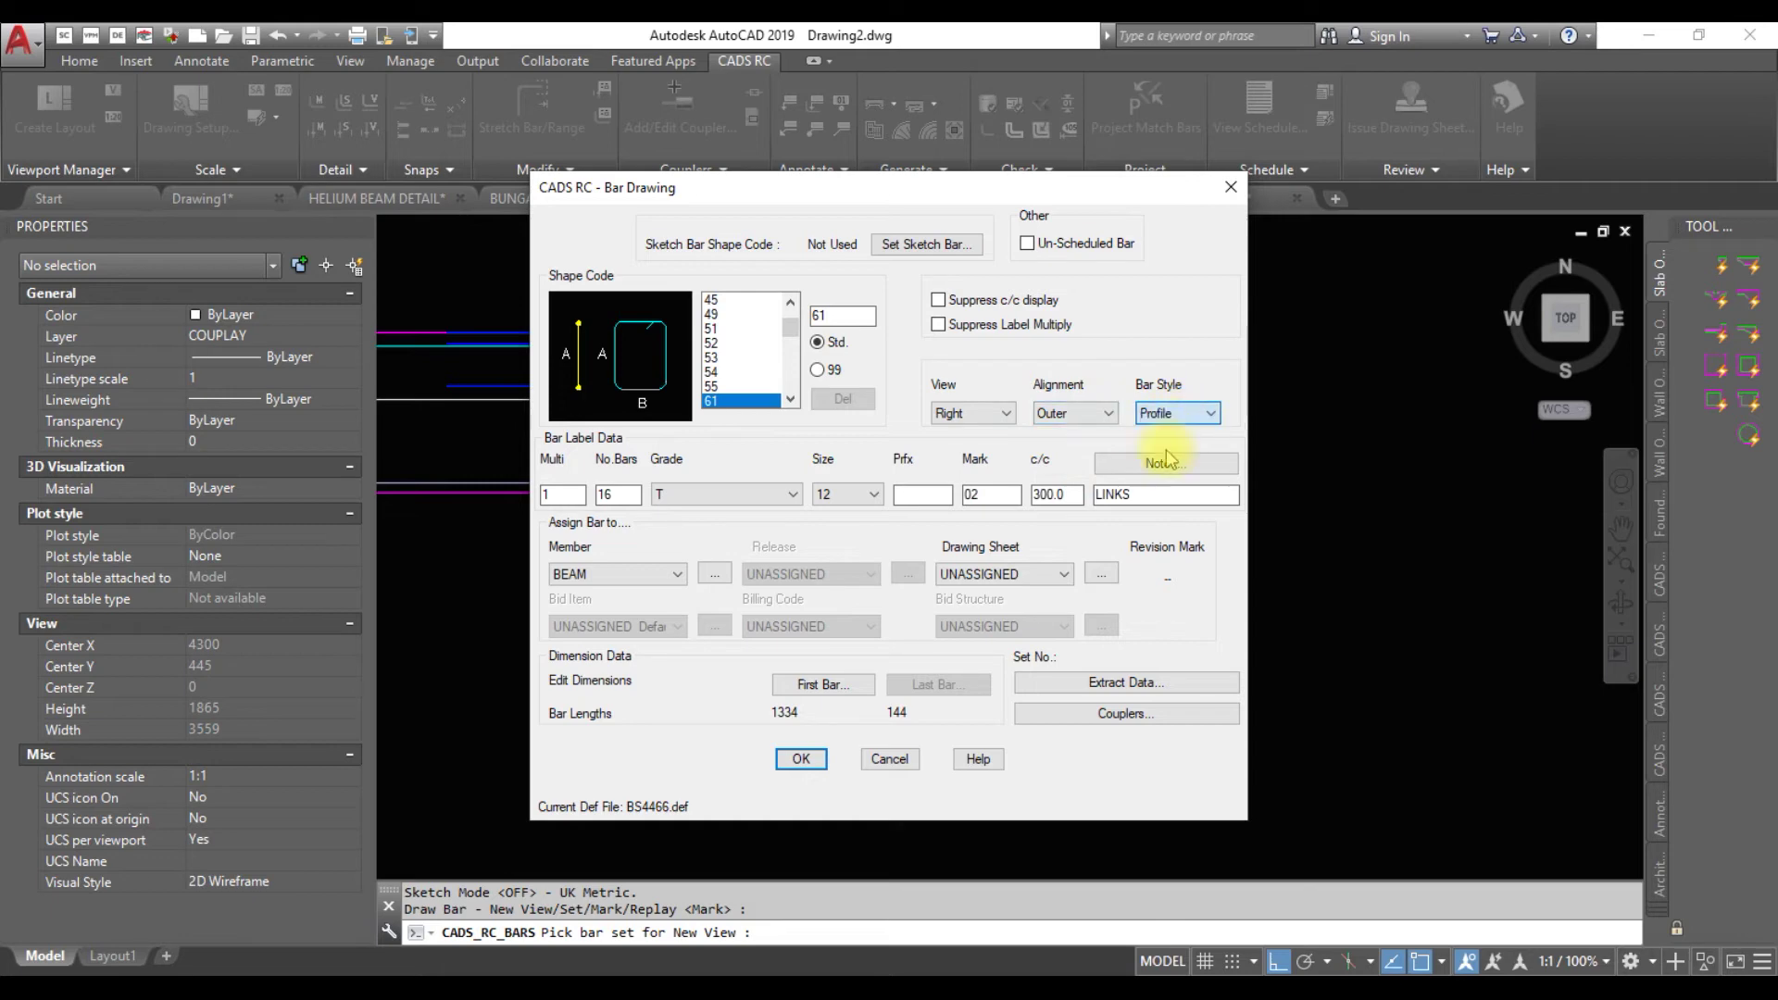
# Try to draw the link's Side view inside section (b'') 1 - 1 with dimension A running horizontally, and undo it
pyautogui.click(1007, 413)
pyautogui.click(1005, 414)
pyautogui.click(977, 417)
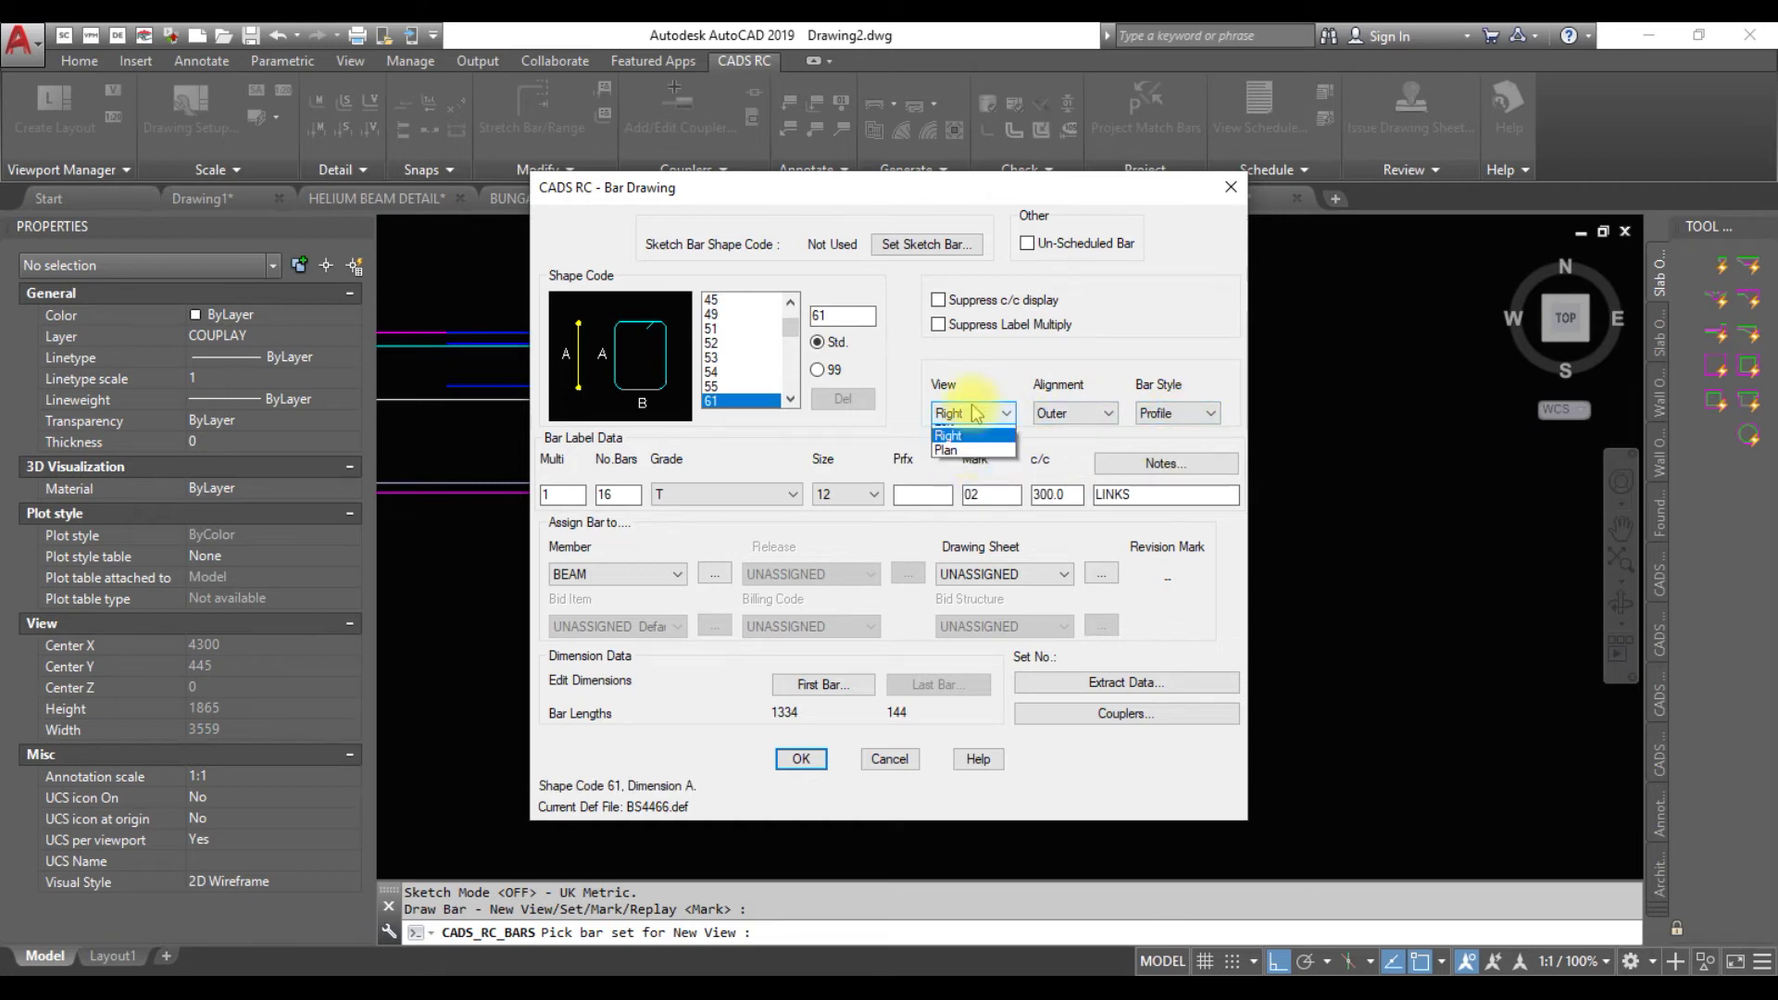
pyautogui.click(949, 433)
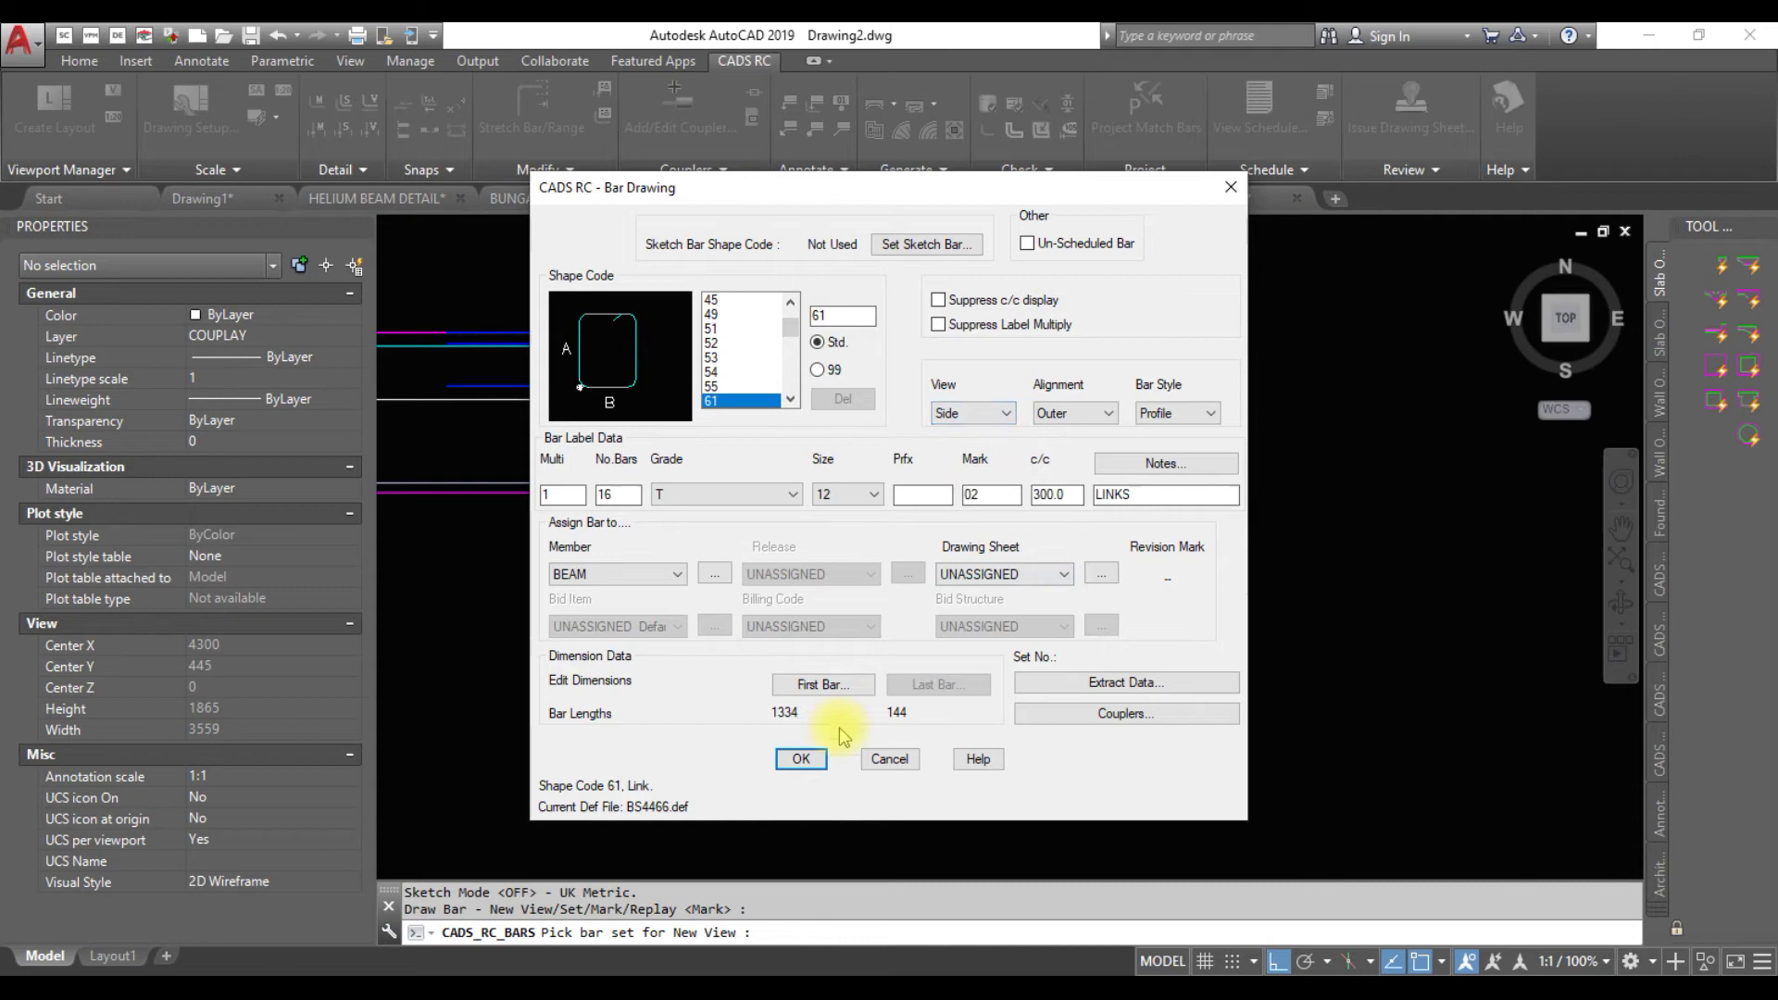
pyautogui.click(801, 760)
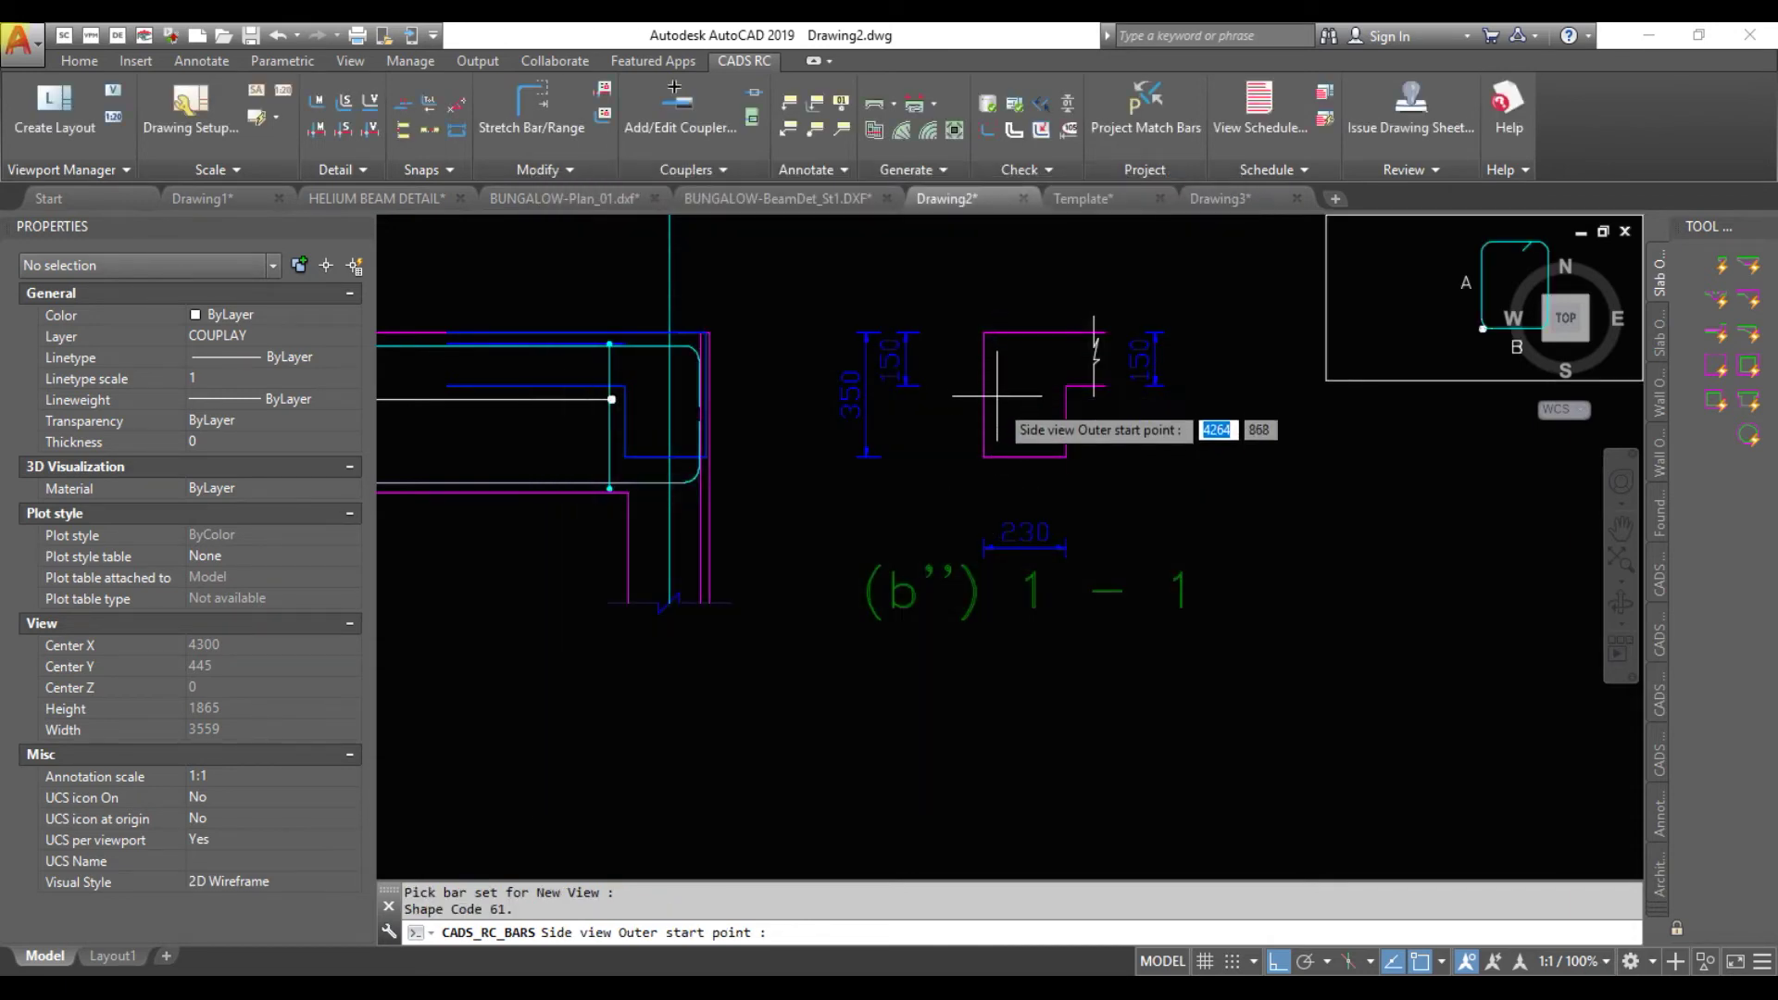
pyautogui.scroll(4, 1001, 450)
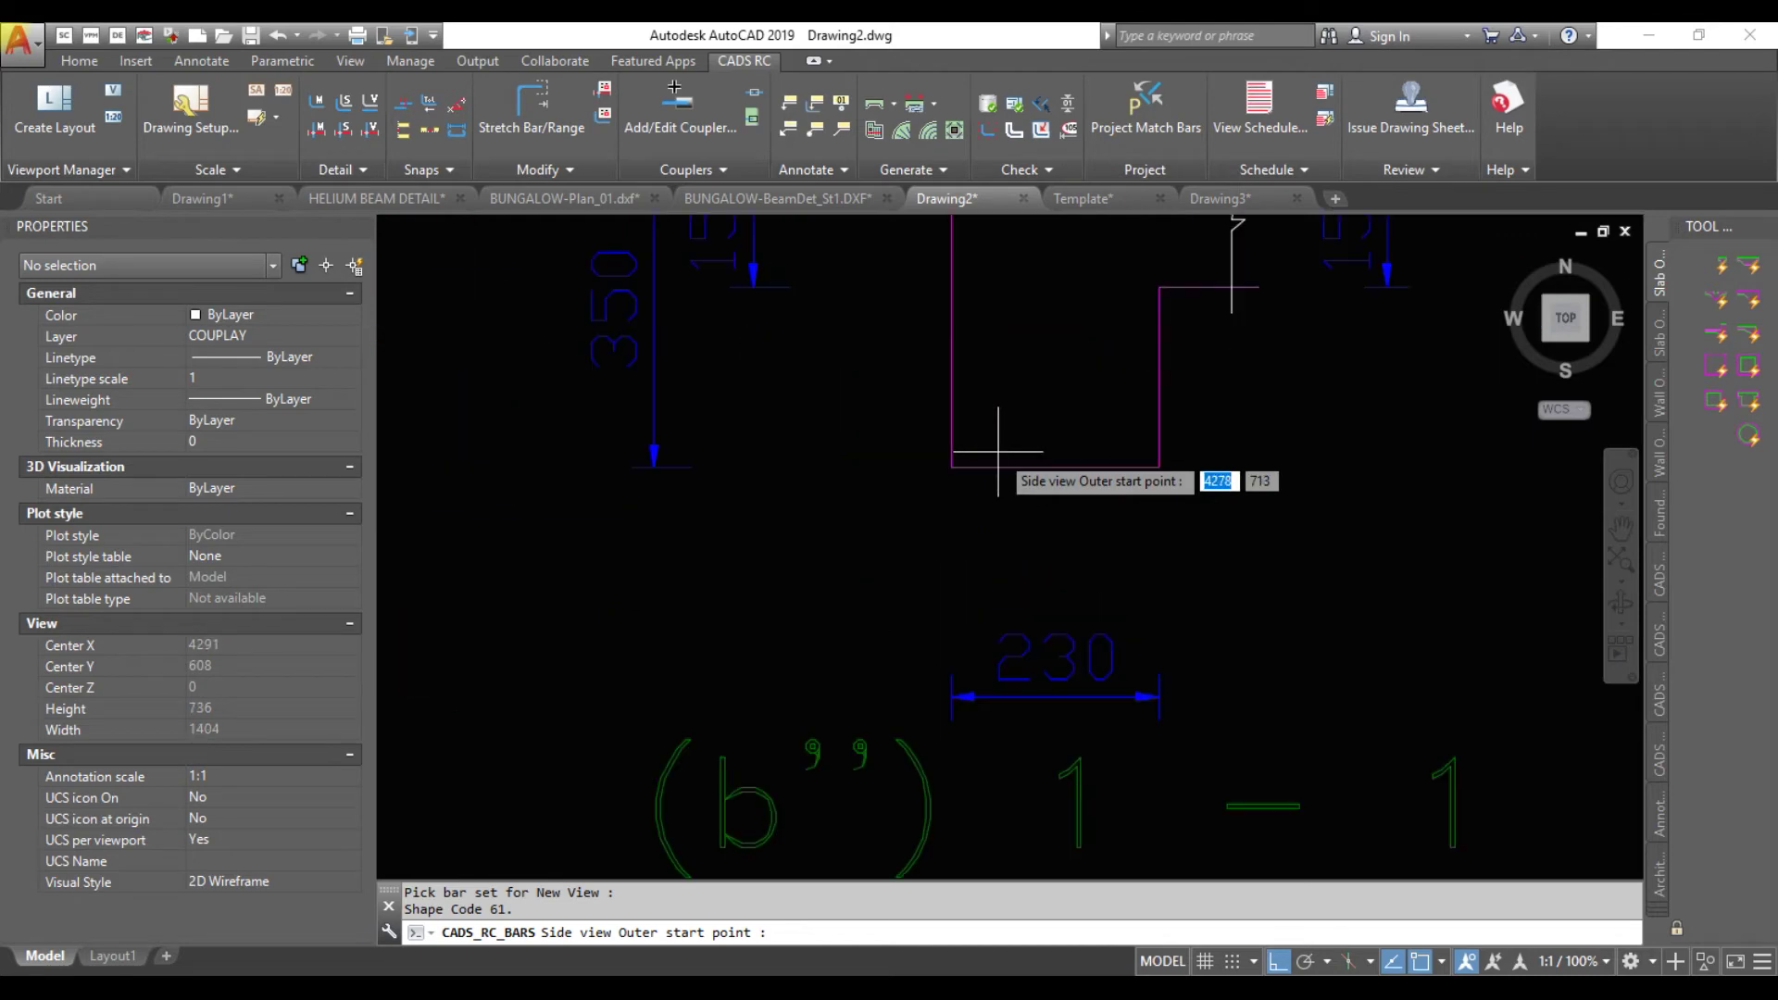
pyautogui.click(967, 454)
pyautogui.click(1122, 452)
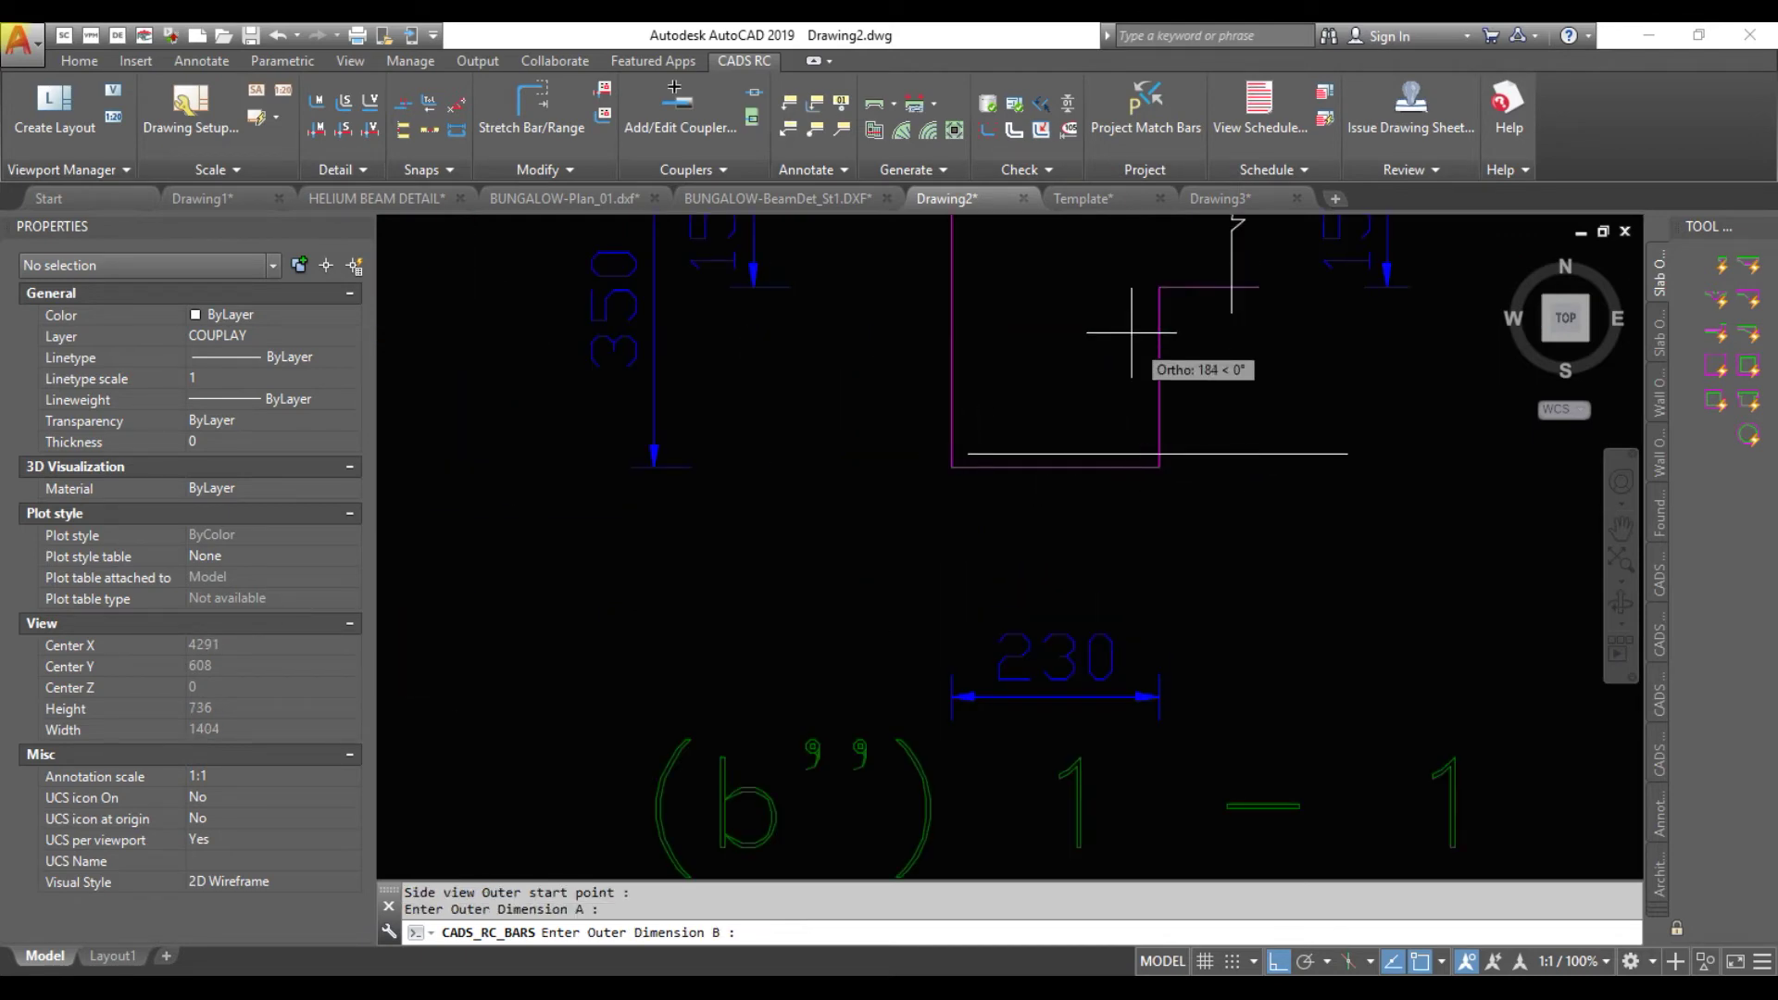
pyautogui.click(1099, 292)
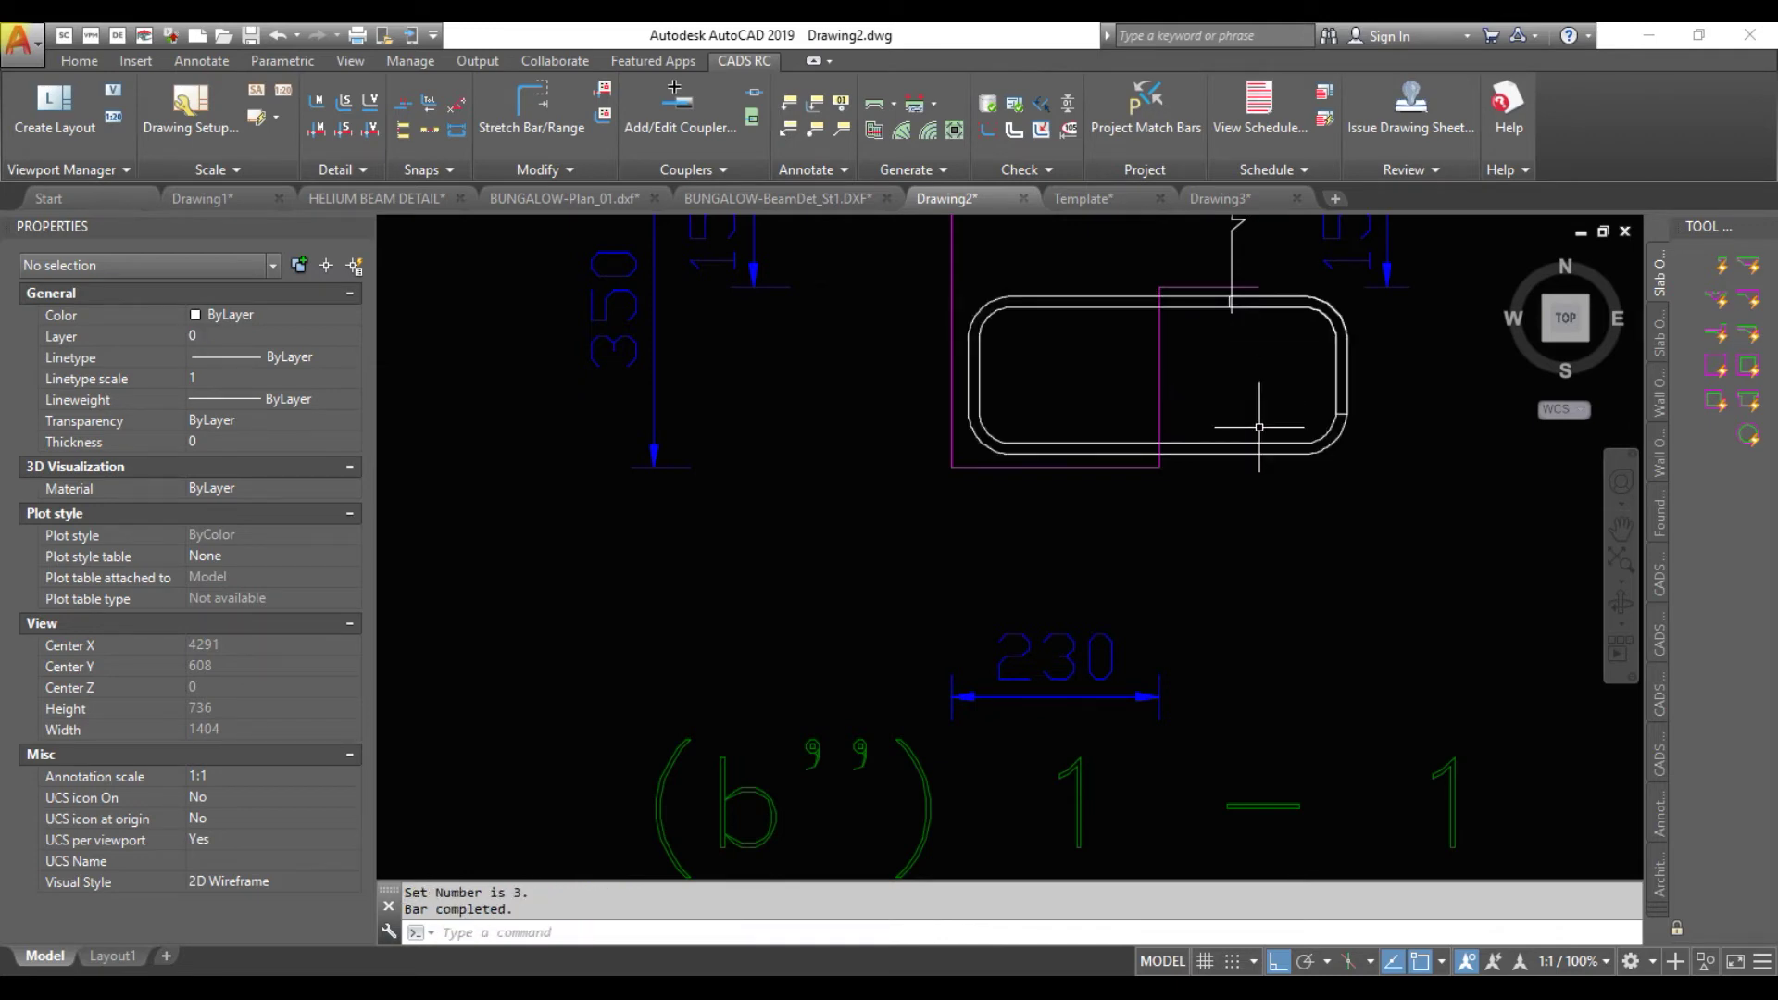
pyautogui.hotkey('ctrl', 'z')
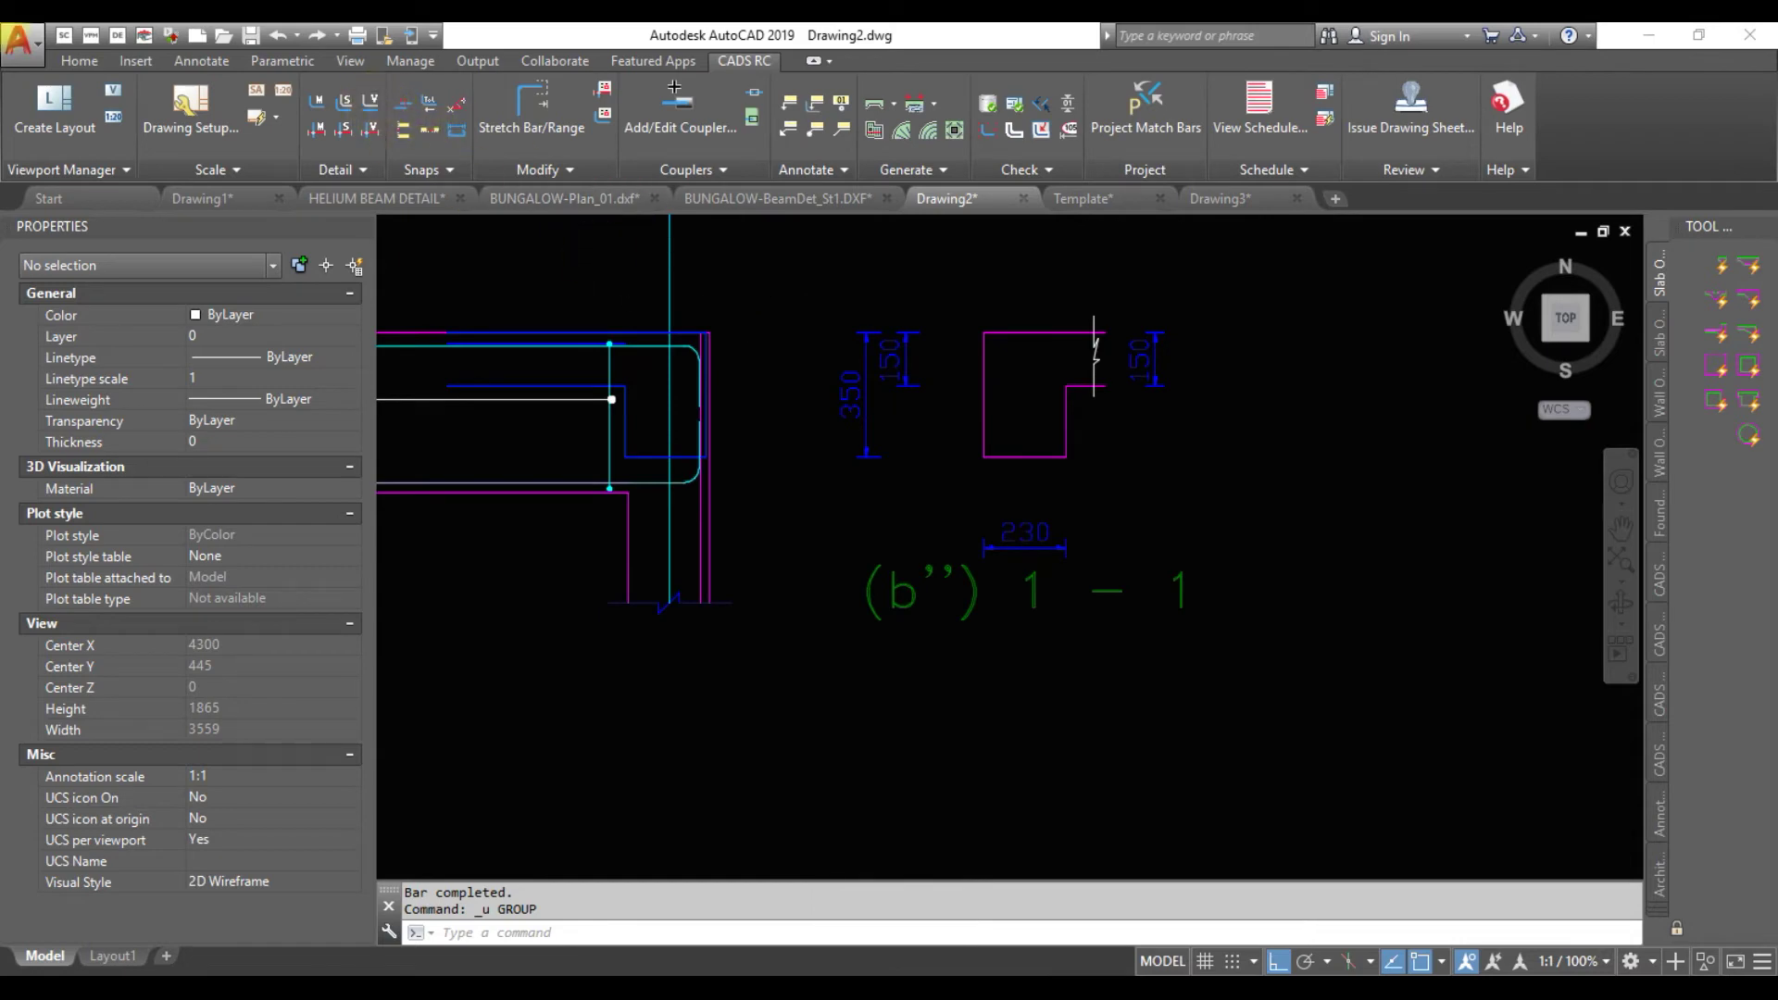
# Draw the link's Side view from the lower-left inside corner of section (b'') 1 - 1, with dimension A vertical and B horizontal
pyautogui.press('Return')
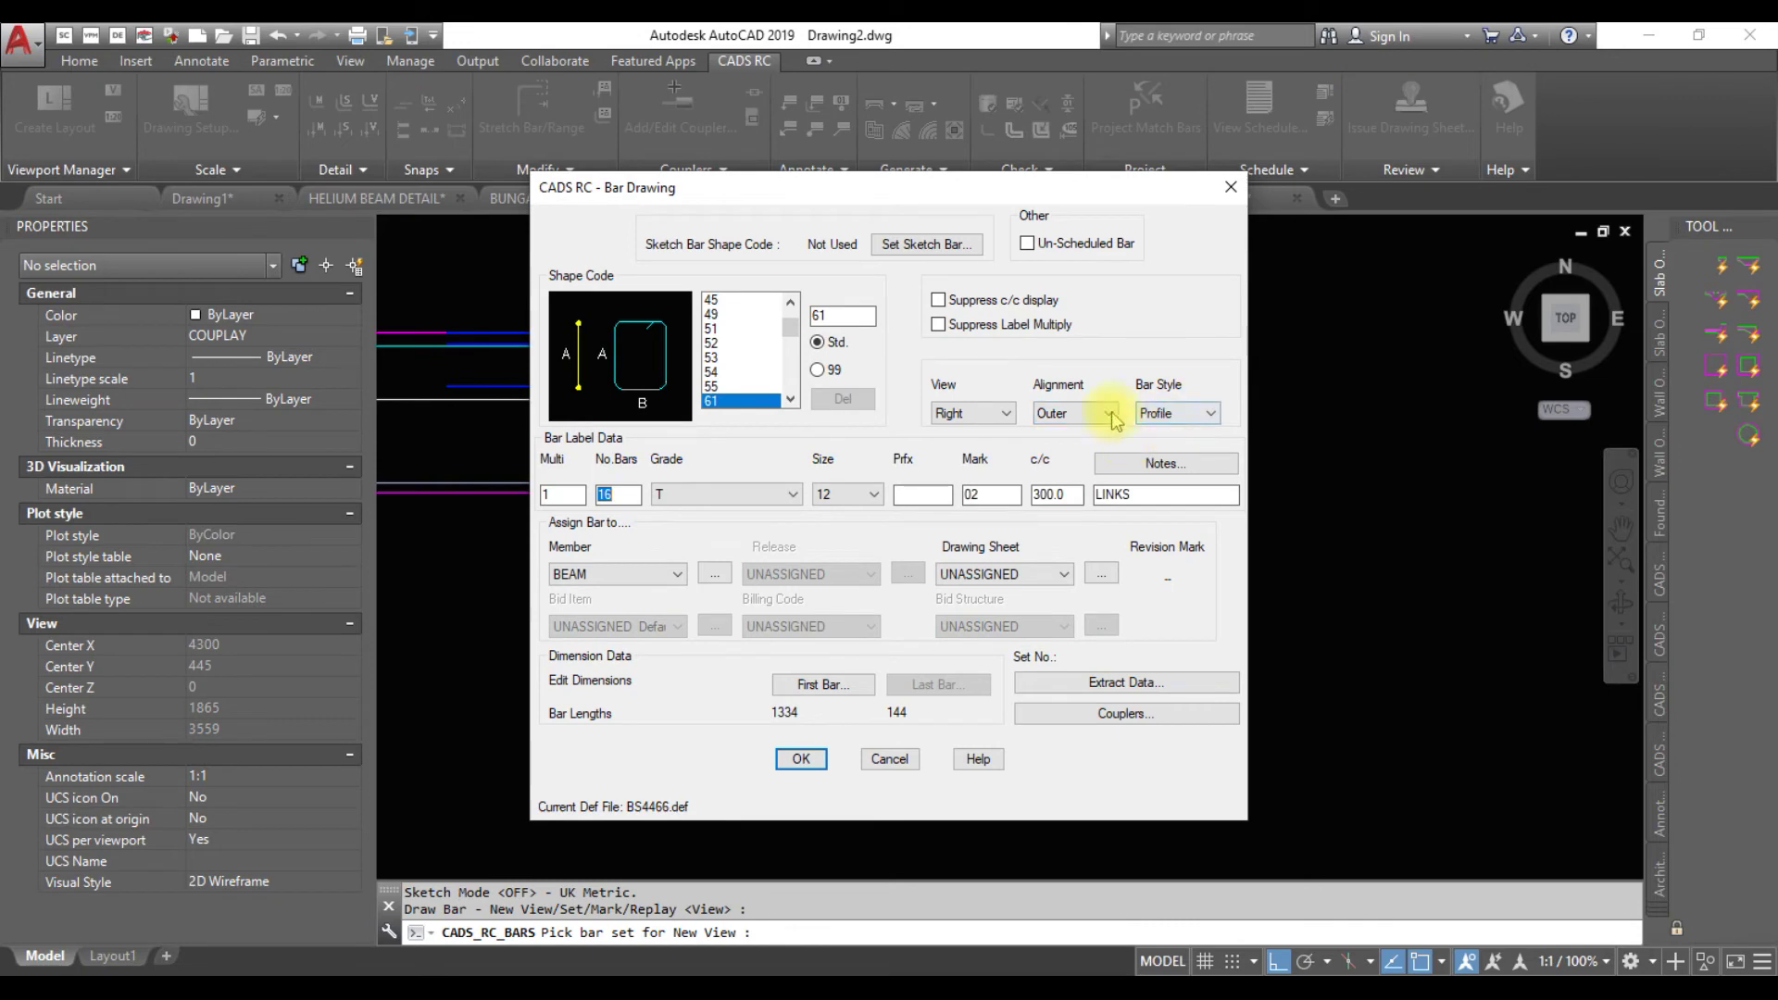
pyautogui.click(968, 413)
pyautogui.click(959, 443)
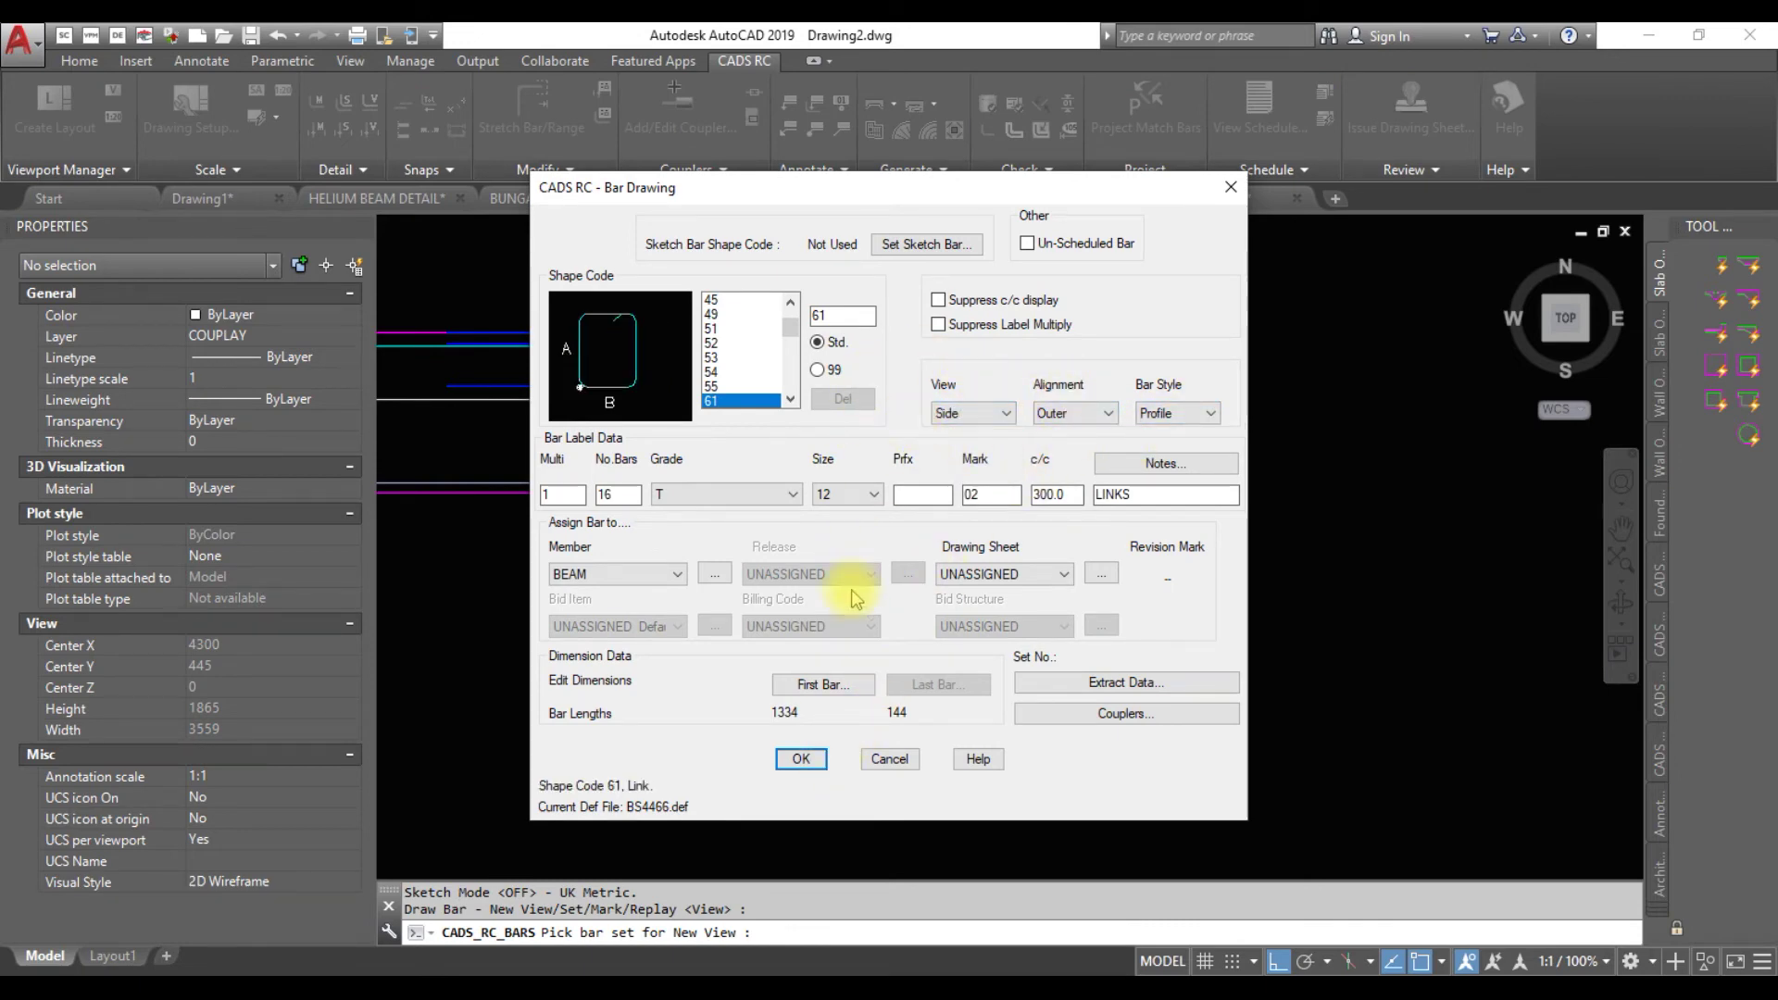
pyautogui.click(824, 762)
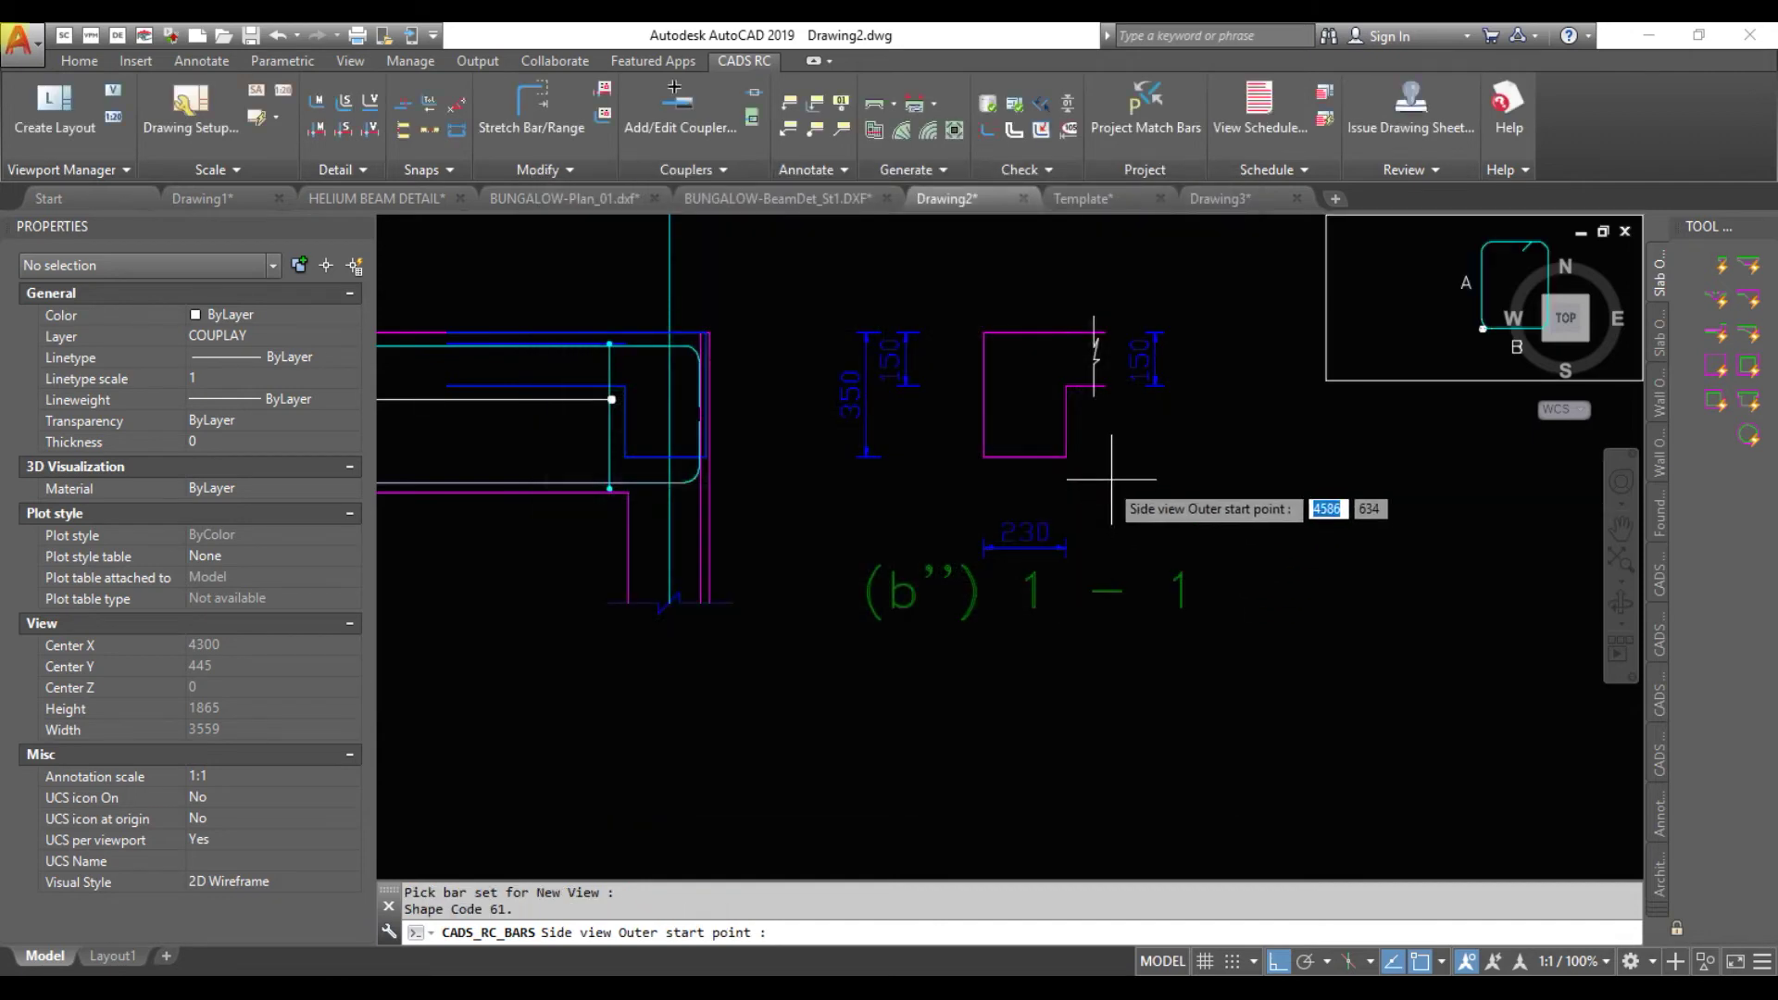
pyautogui.scroll(6, 982, 457)
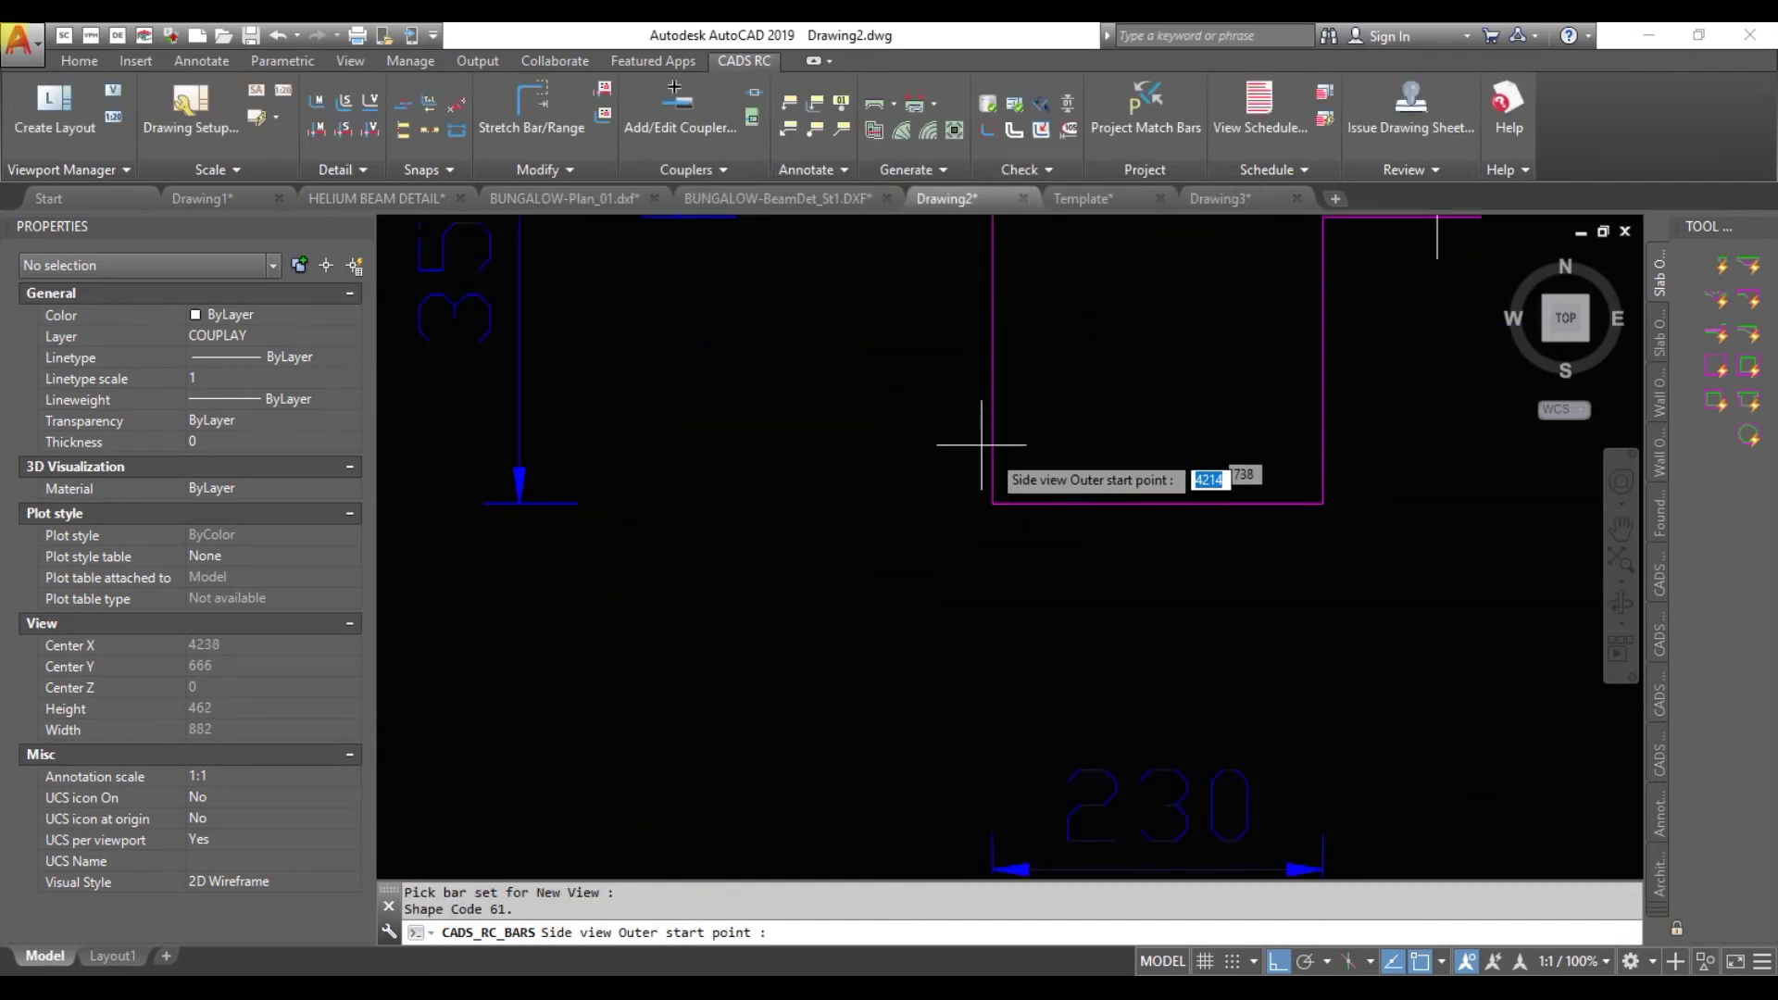
pyautogui.click(1016, 485)
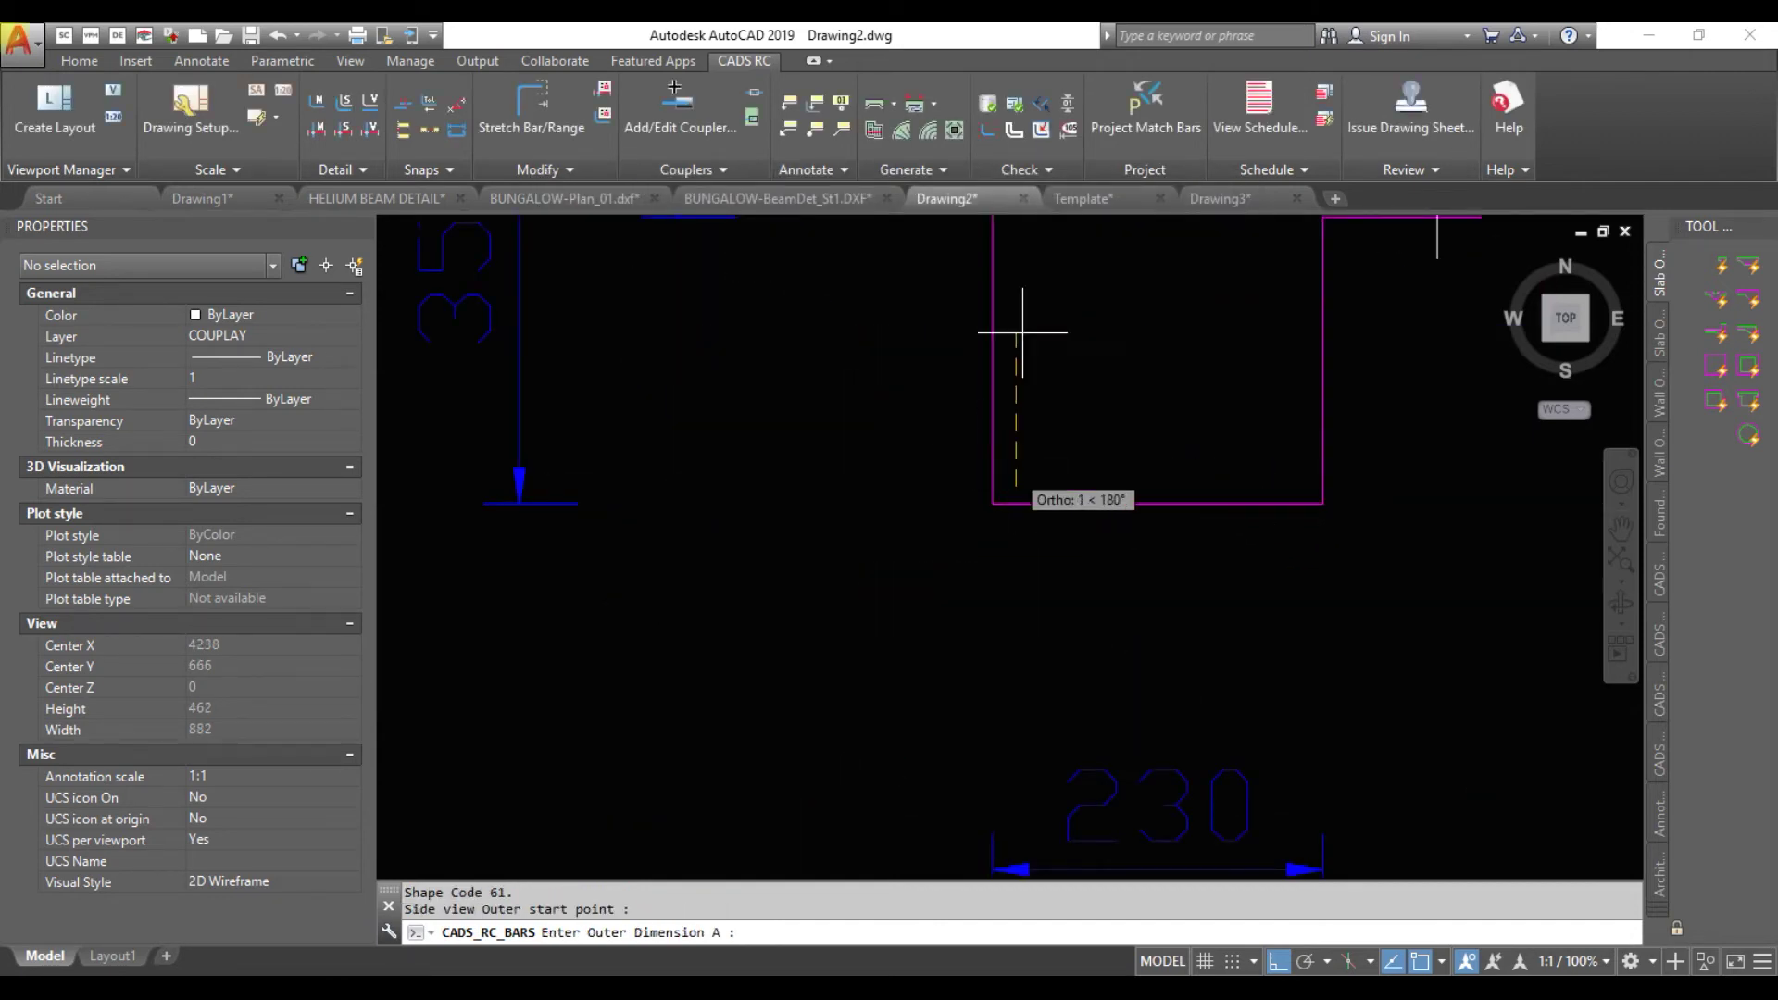
pyautogui.click(1023, 242)
pyautogui.click(1268, 484)
pyautogui.scroll(-4, 1211, 456)
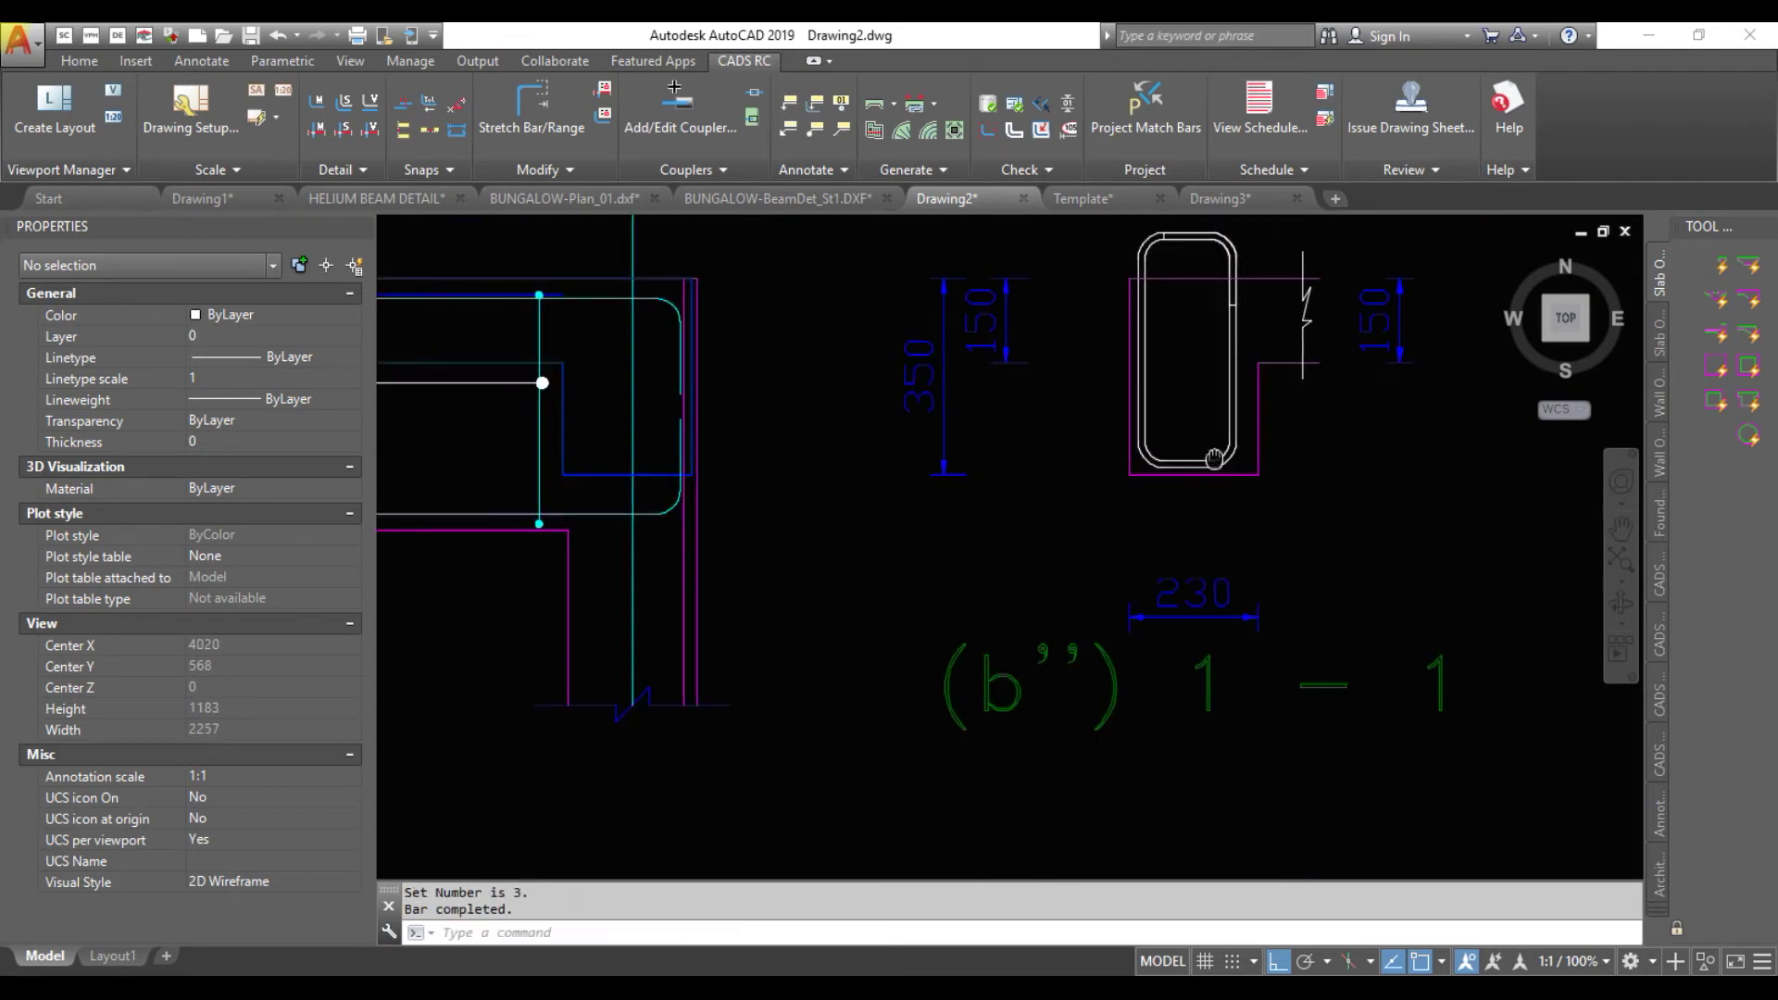
pyautogui.moveTo(1212, 456); pyautogui.dragTo(1174, 549, button='middle')
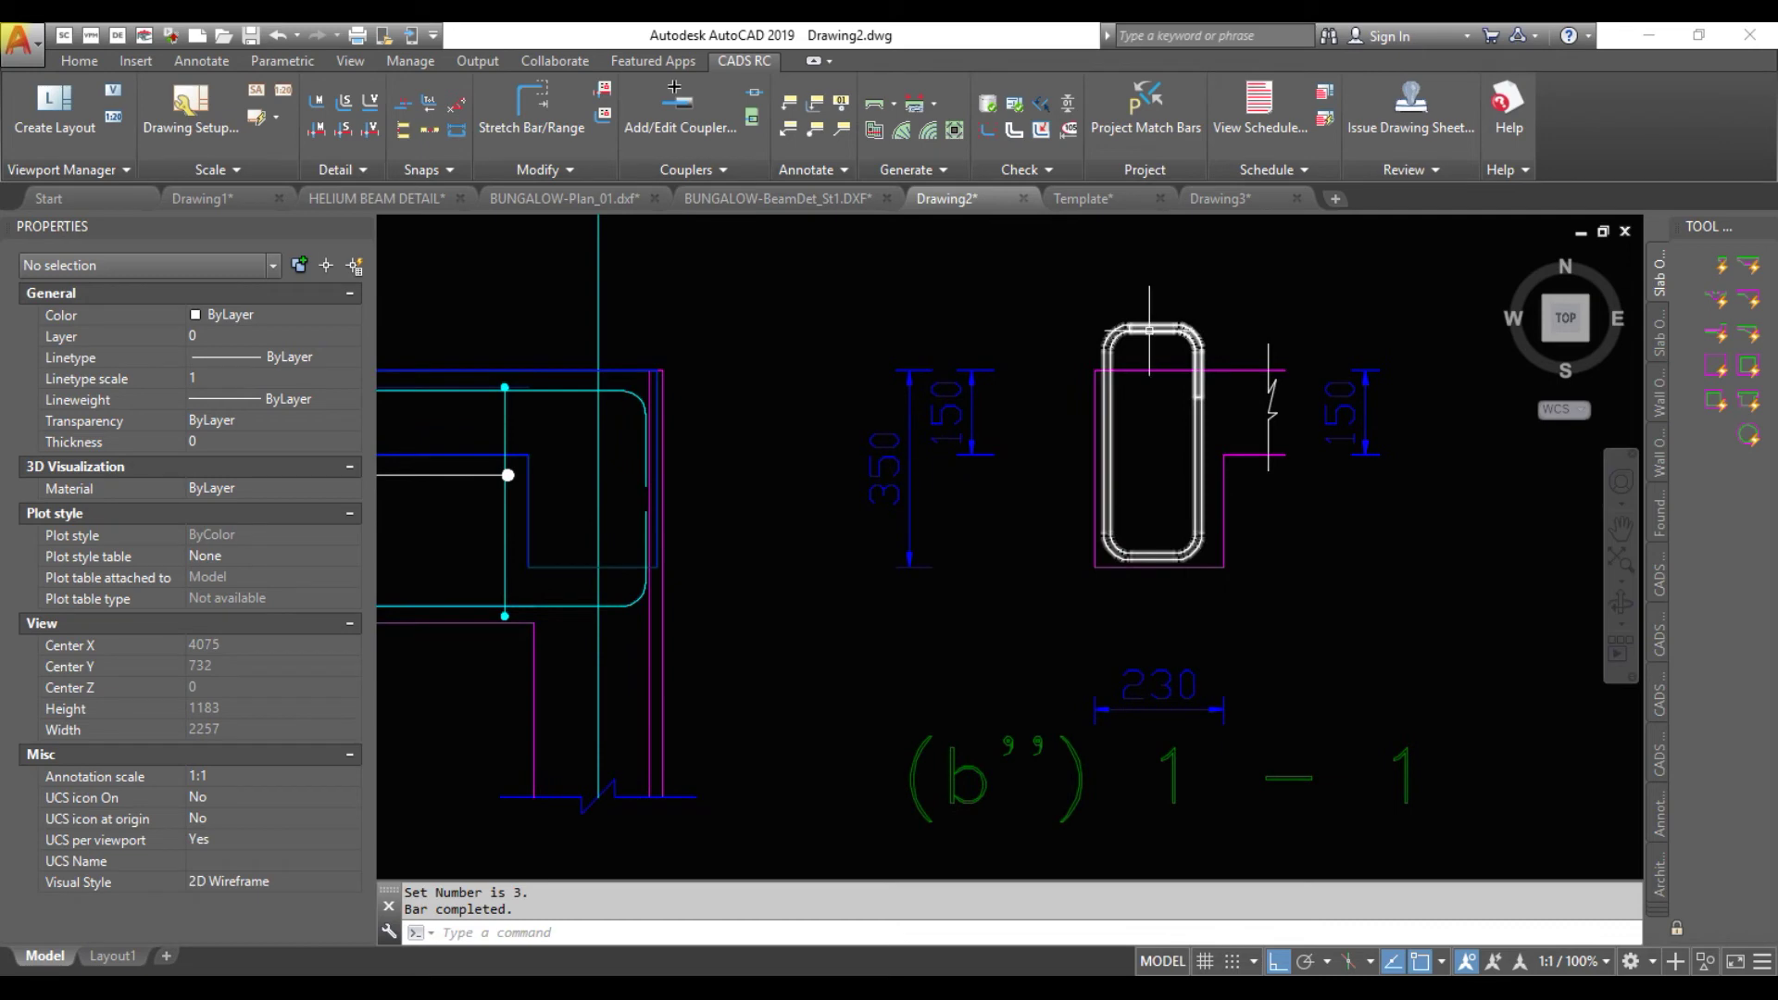
# Add a vertical linear dimension across the full depth of the 1B8 beam elevation, from its top edge to its bottom edge
pyautogui.scroll(-3, 839, 446)
pyautogui.moveTo(656, 471); pyautogui.dragTo(865, 417, button='middle')
pyautogui.scroll(-2, 865, 417)
pyautogui.moveTo(654, 423); pyautogui.dragTo(702, 409, button='middle')
pyautogui.scroll(2, 802, 408)
pyautogui.write('DI')
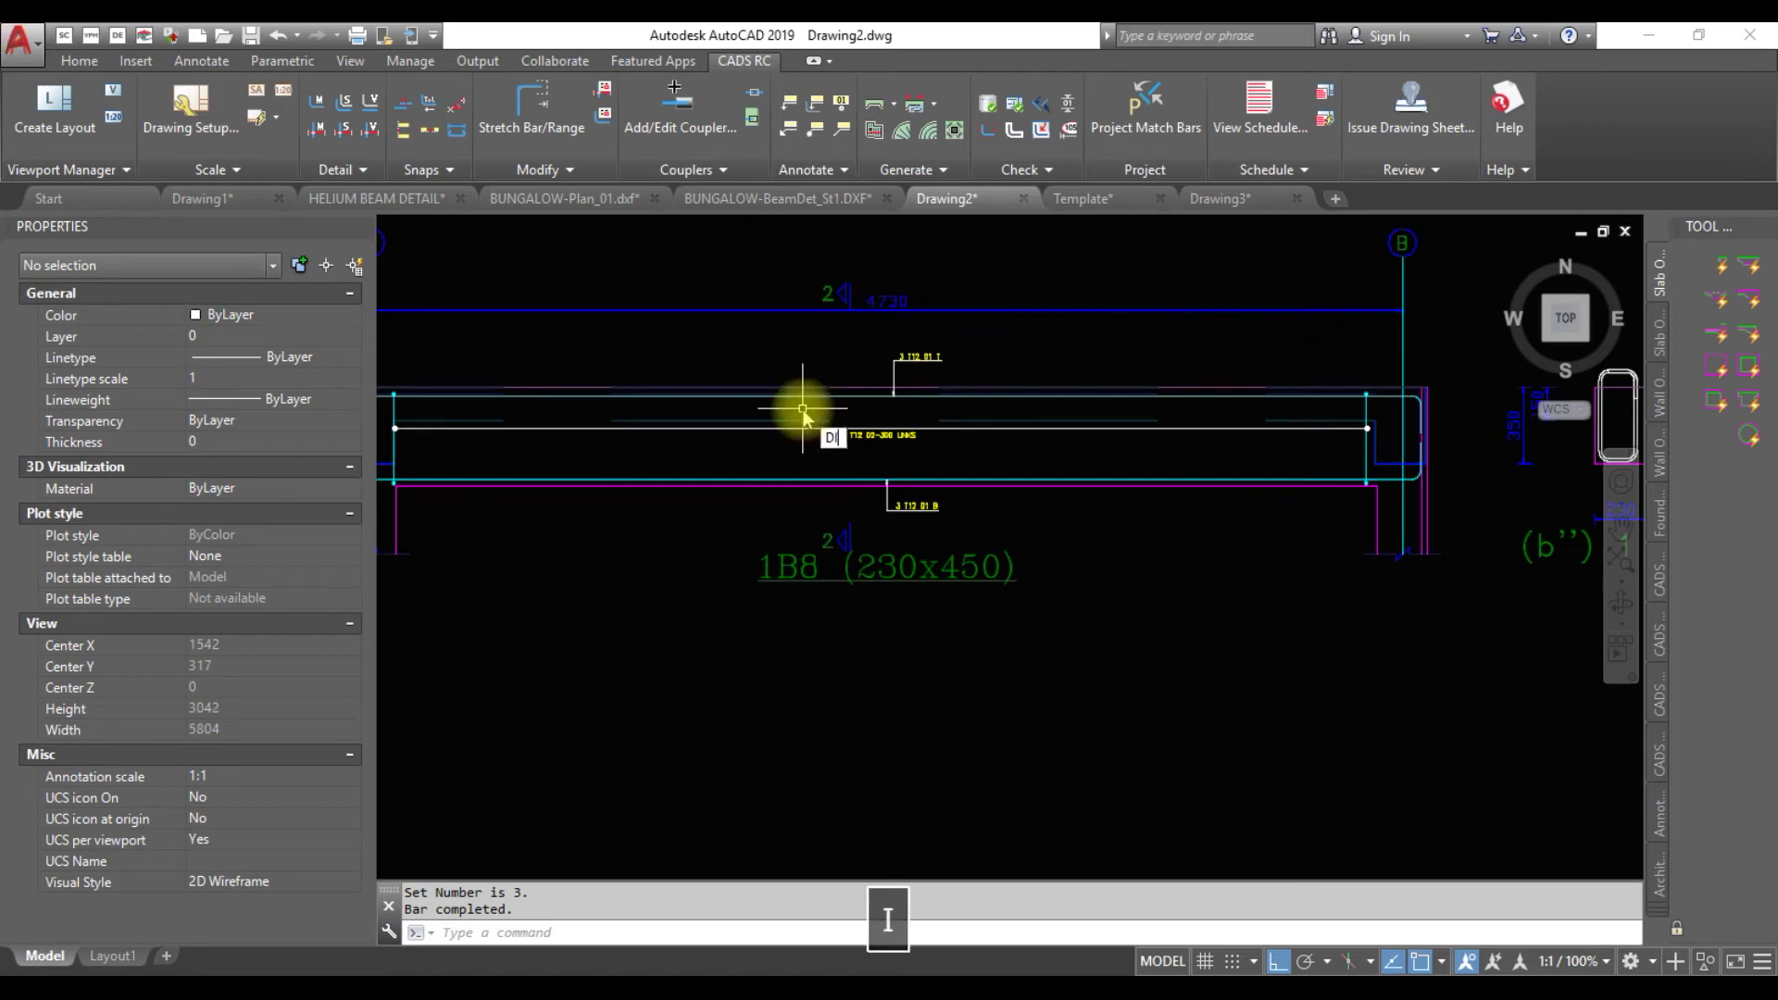
pyautogui.write('MLIN')
pyautogui.press('Return')
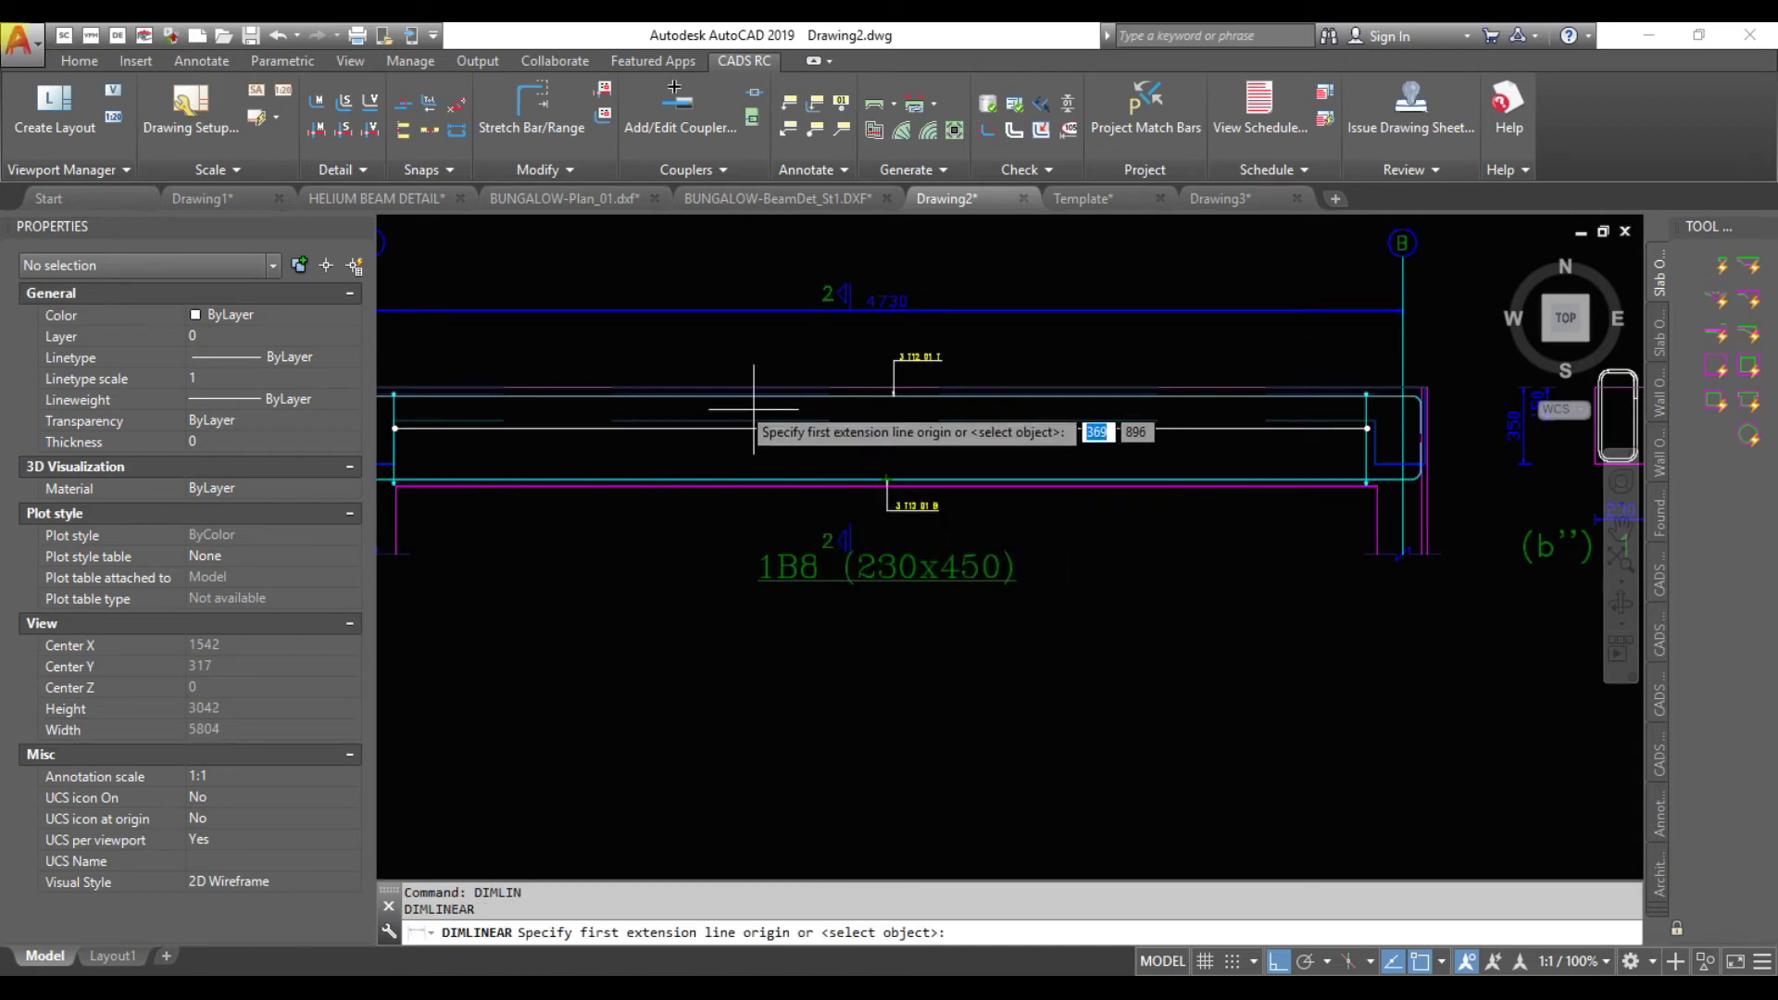
pyautogui.scroll(6, 586, 373)
pyautogui.click(587, 413)
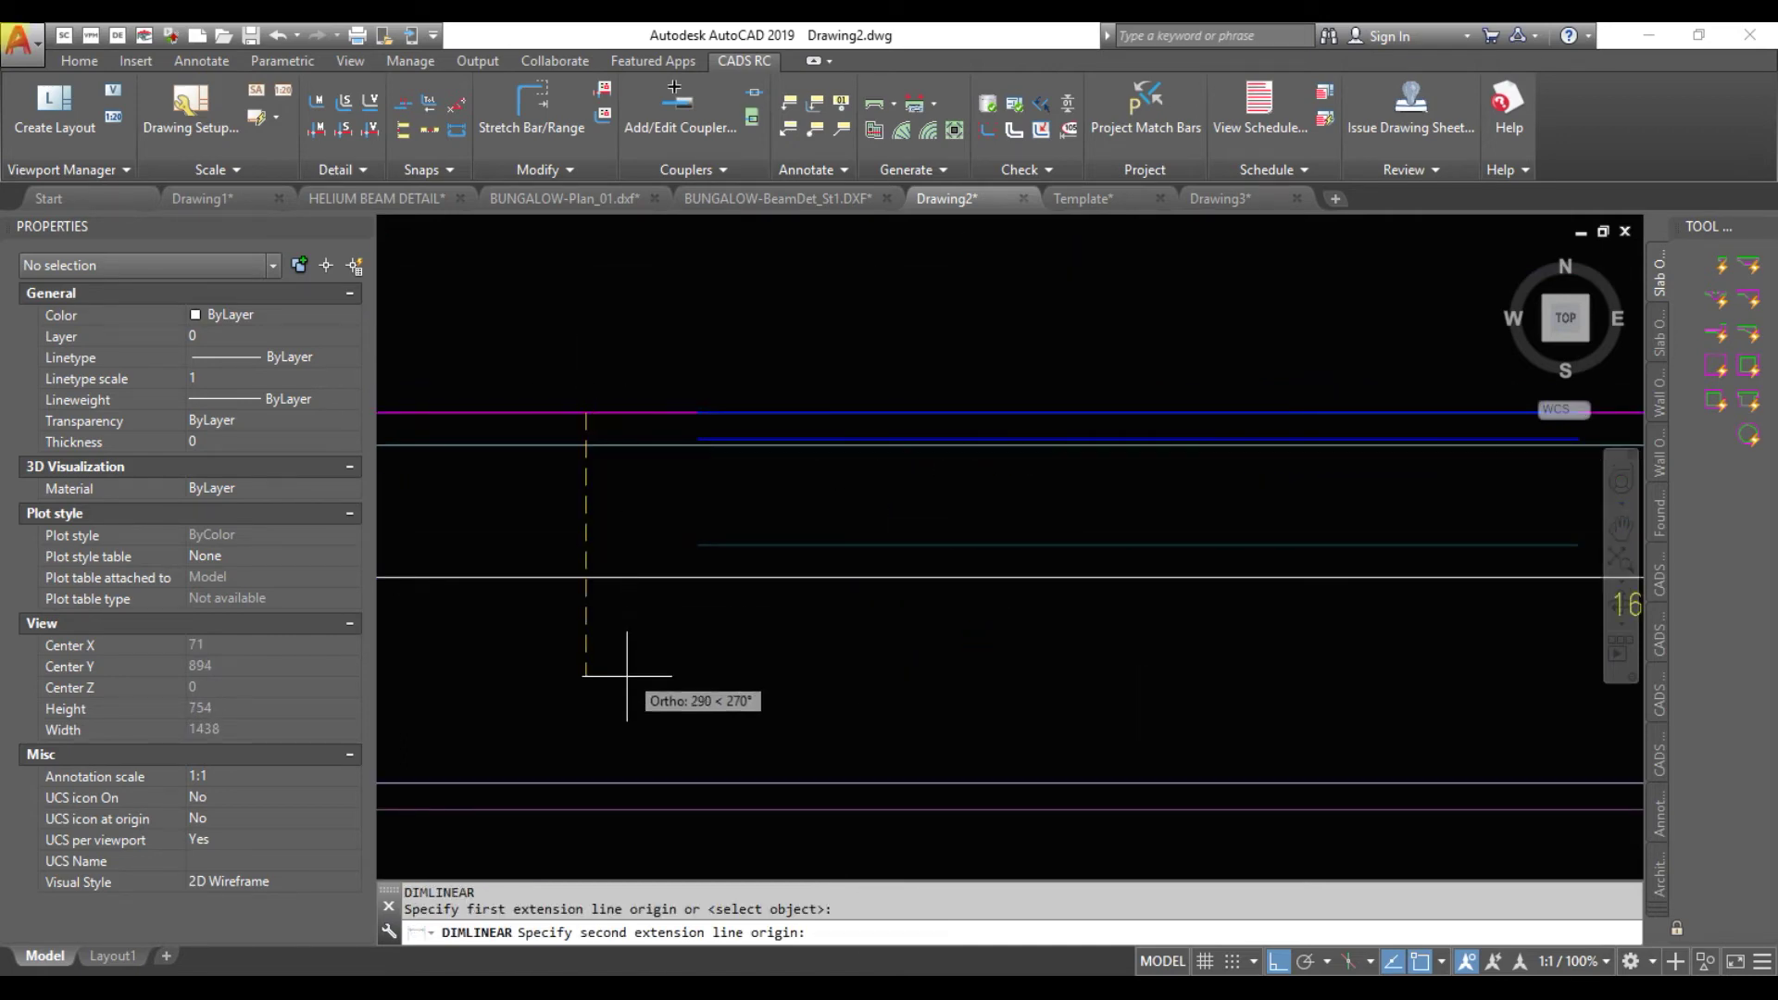
pyautogui.click(586, 809)
pyautogui.click(634, 693)
# Add a vertical linear dimension between the top and bottom edges of section (b'') 1 - 1, placed beside the section
pyautogui.scroll(-6, 631, 610)
pyautogui.scroll(-1, 631, 610)
pyautogui.scroll(5, 1237, 607)
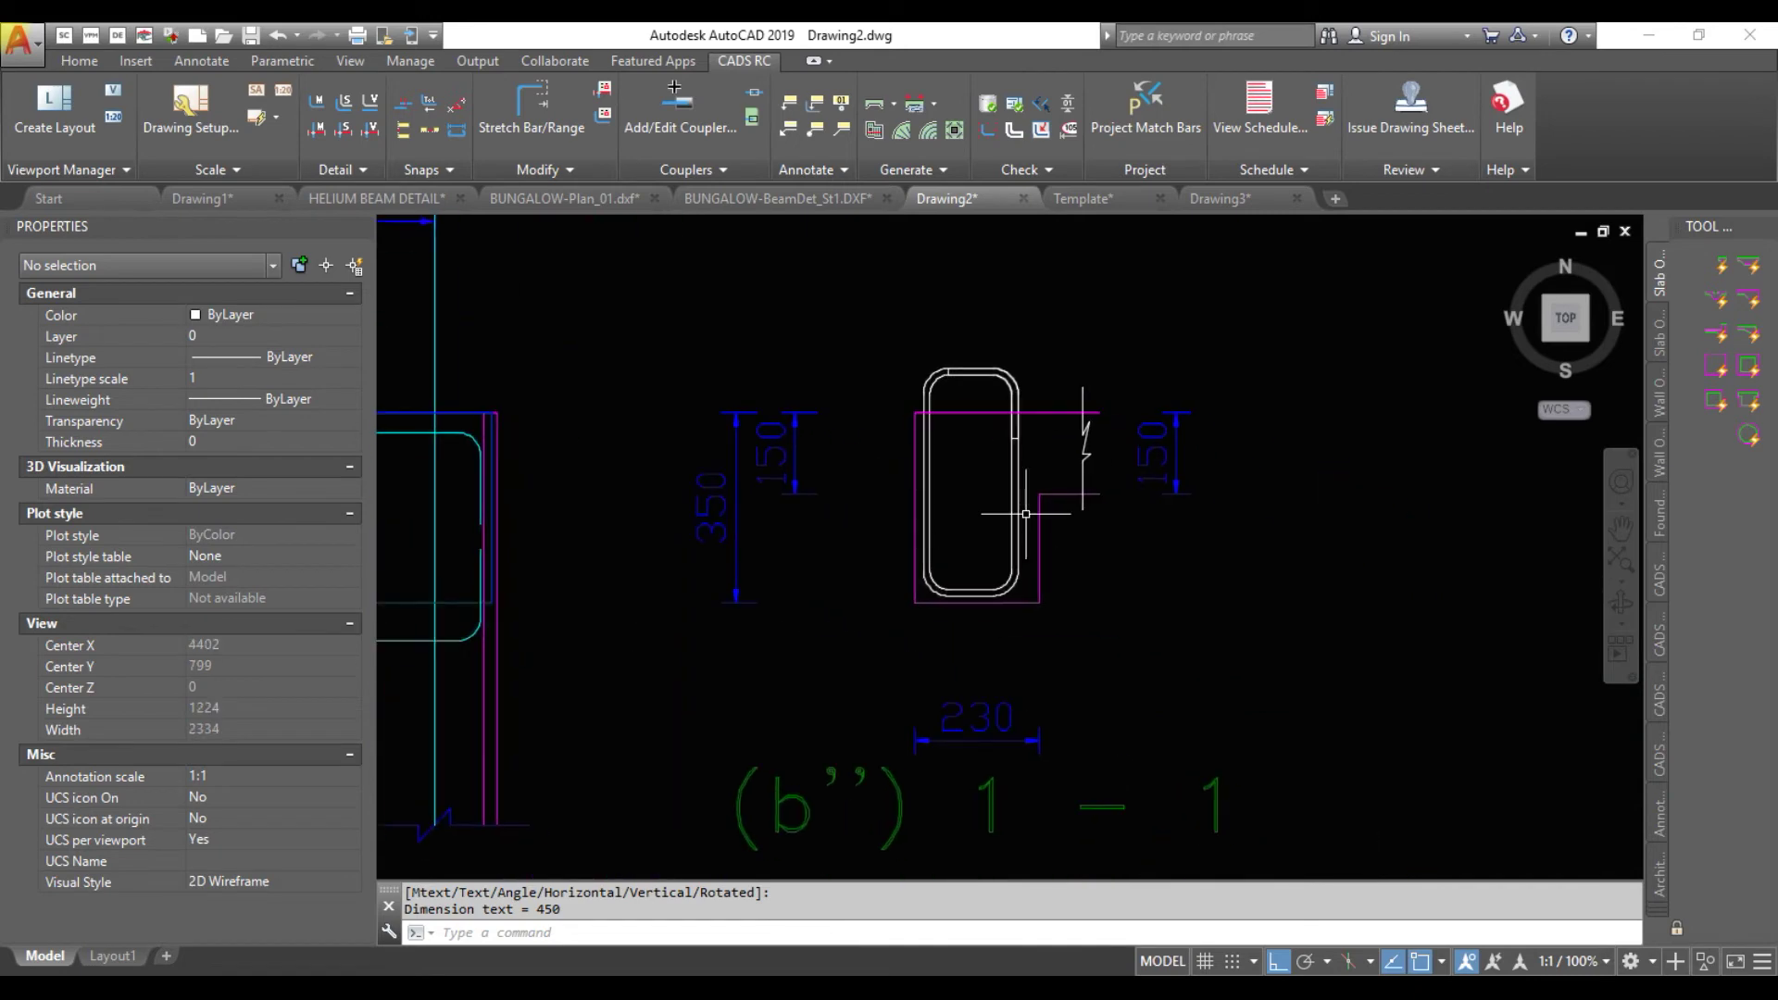
pyautogui.write('DIM')
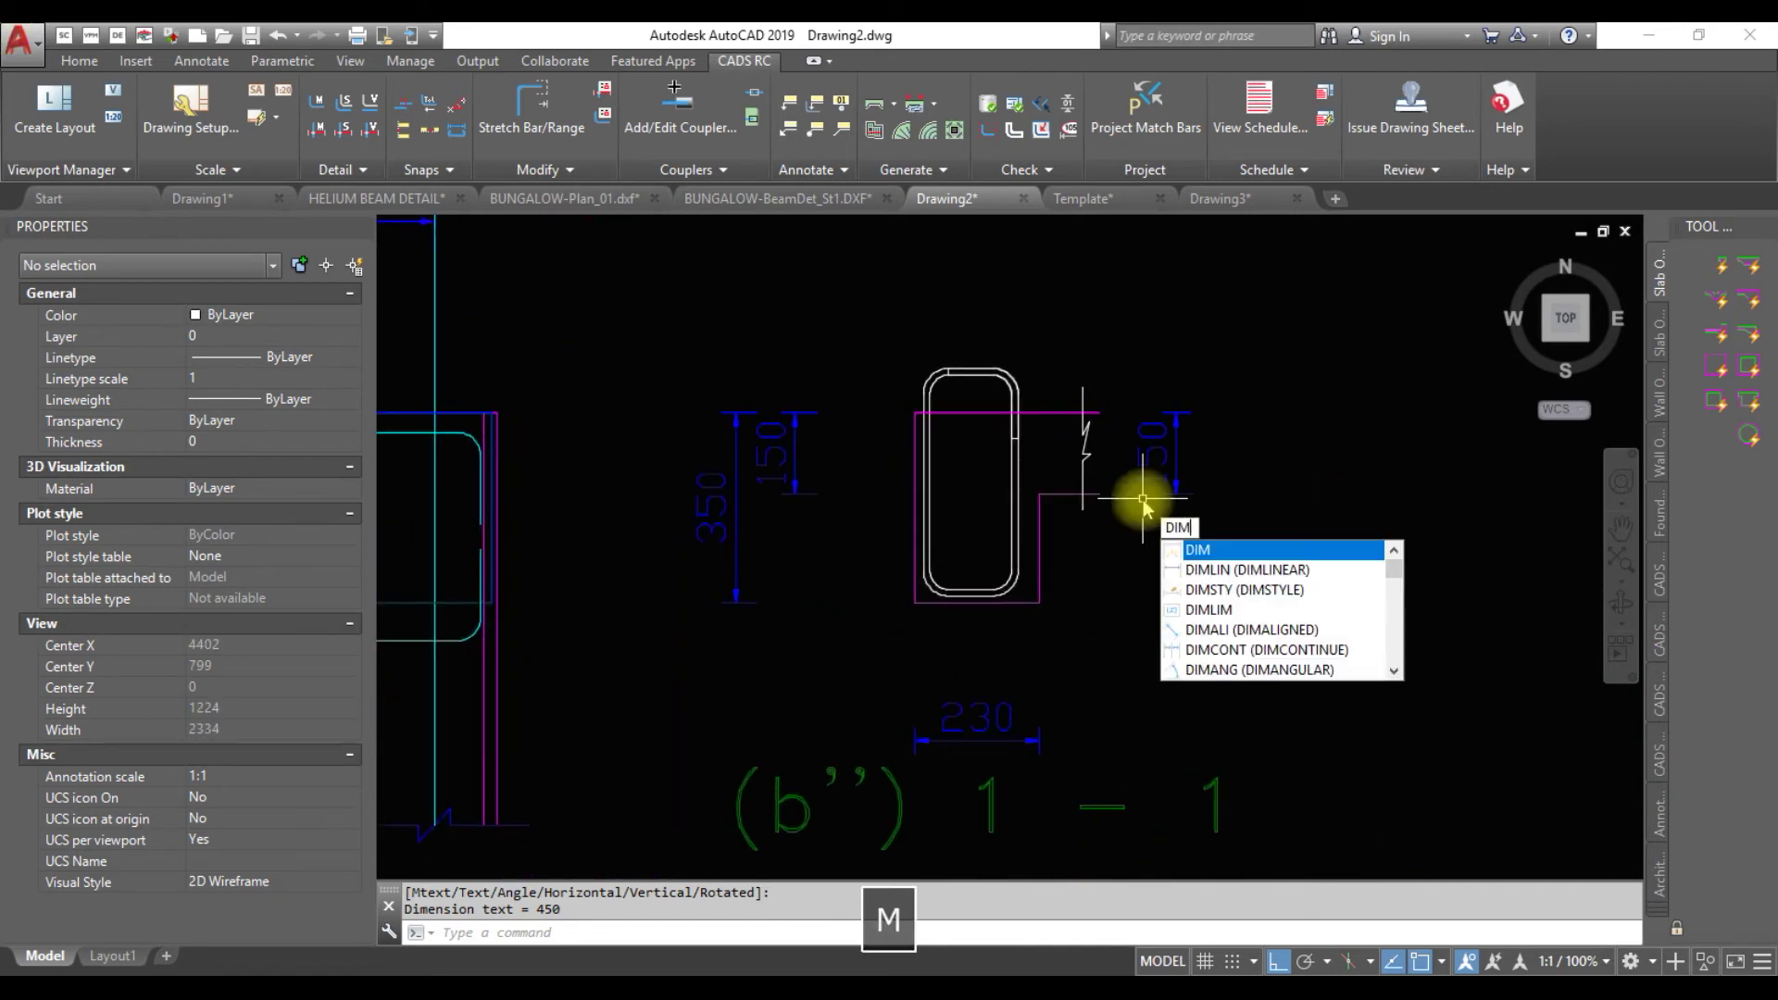
pyautogui.press('Down')
pyautogui.press('Return')
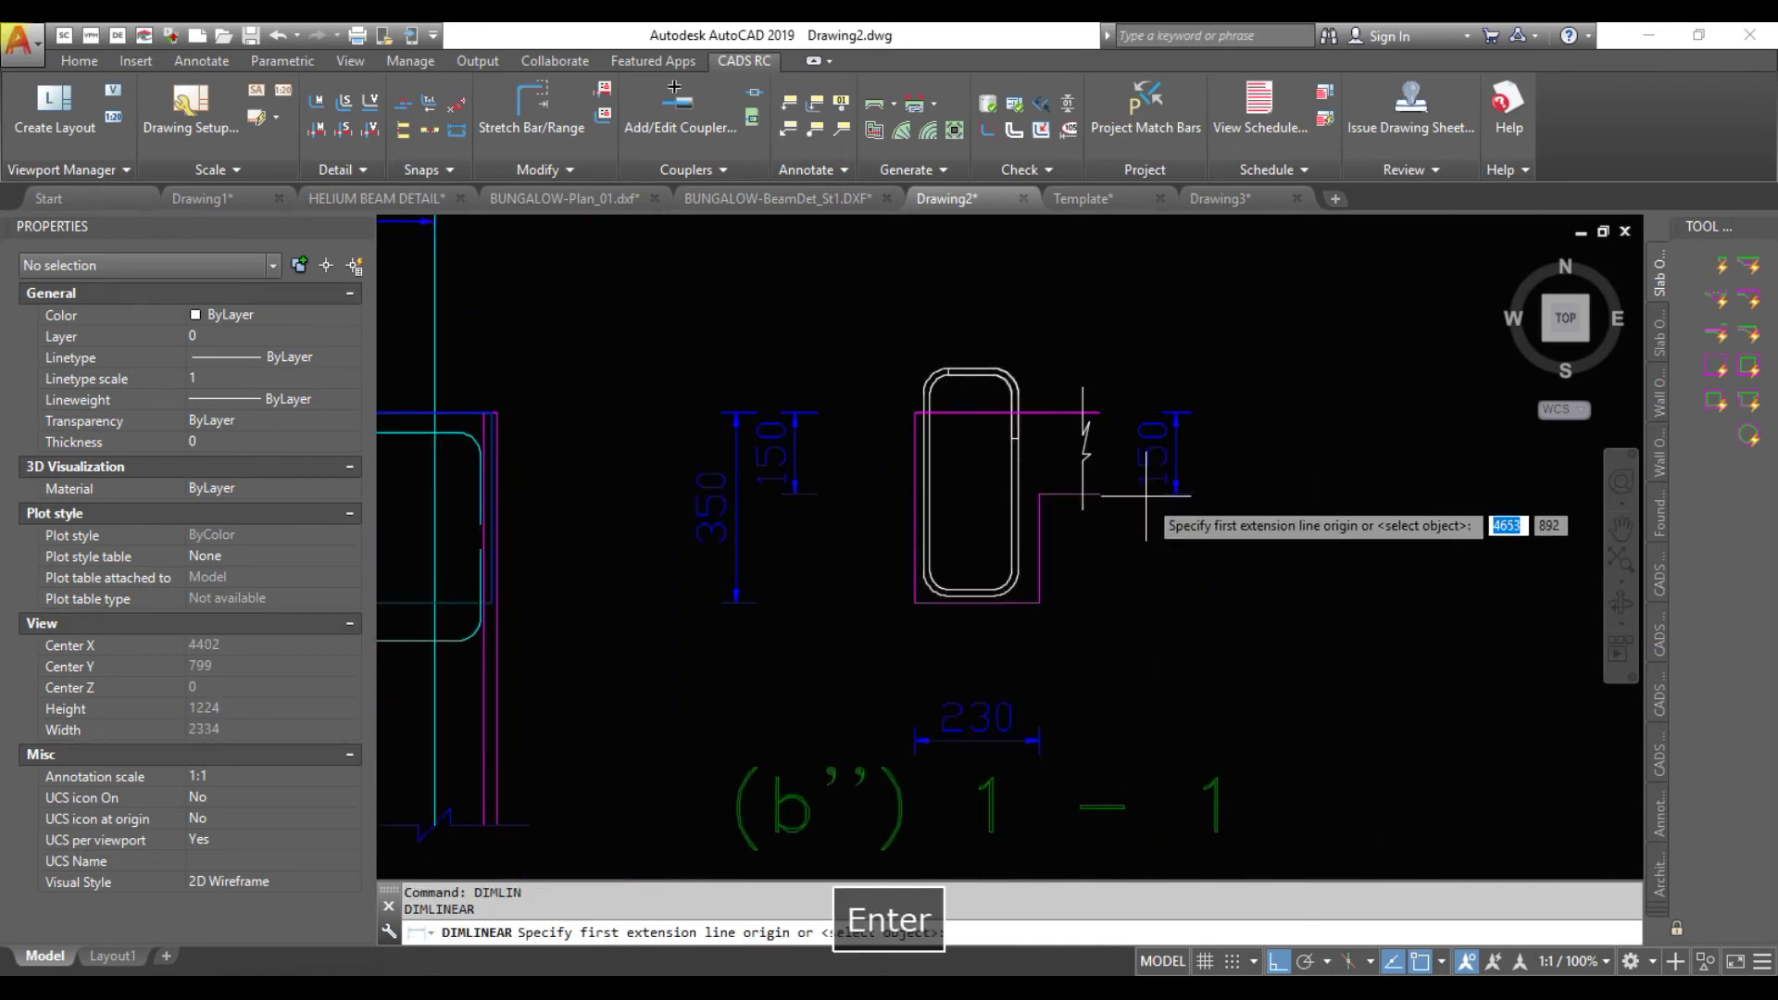
pyautogui.click(977, 413)
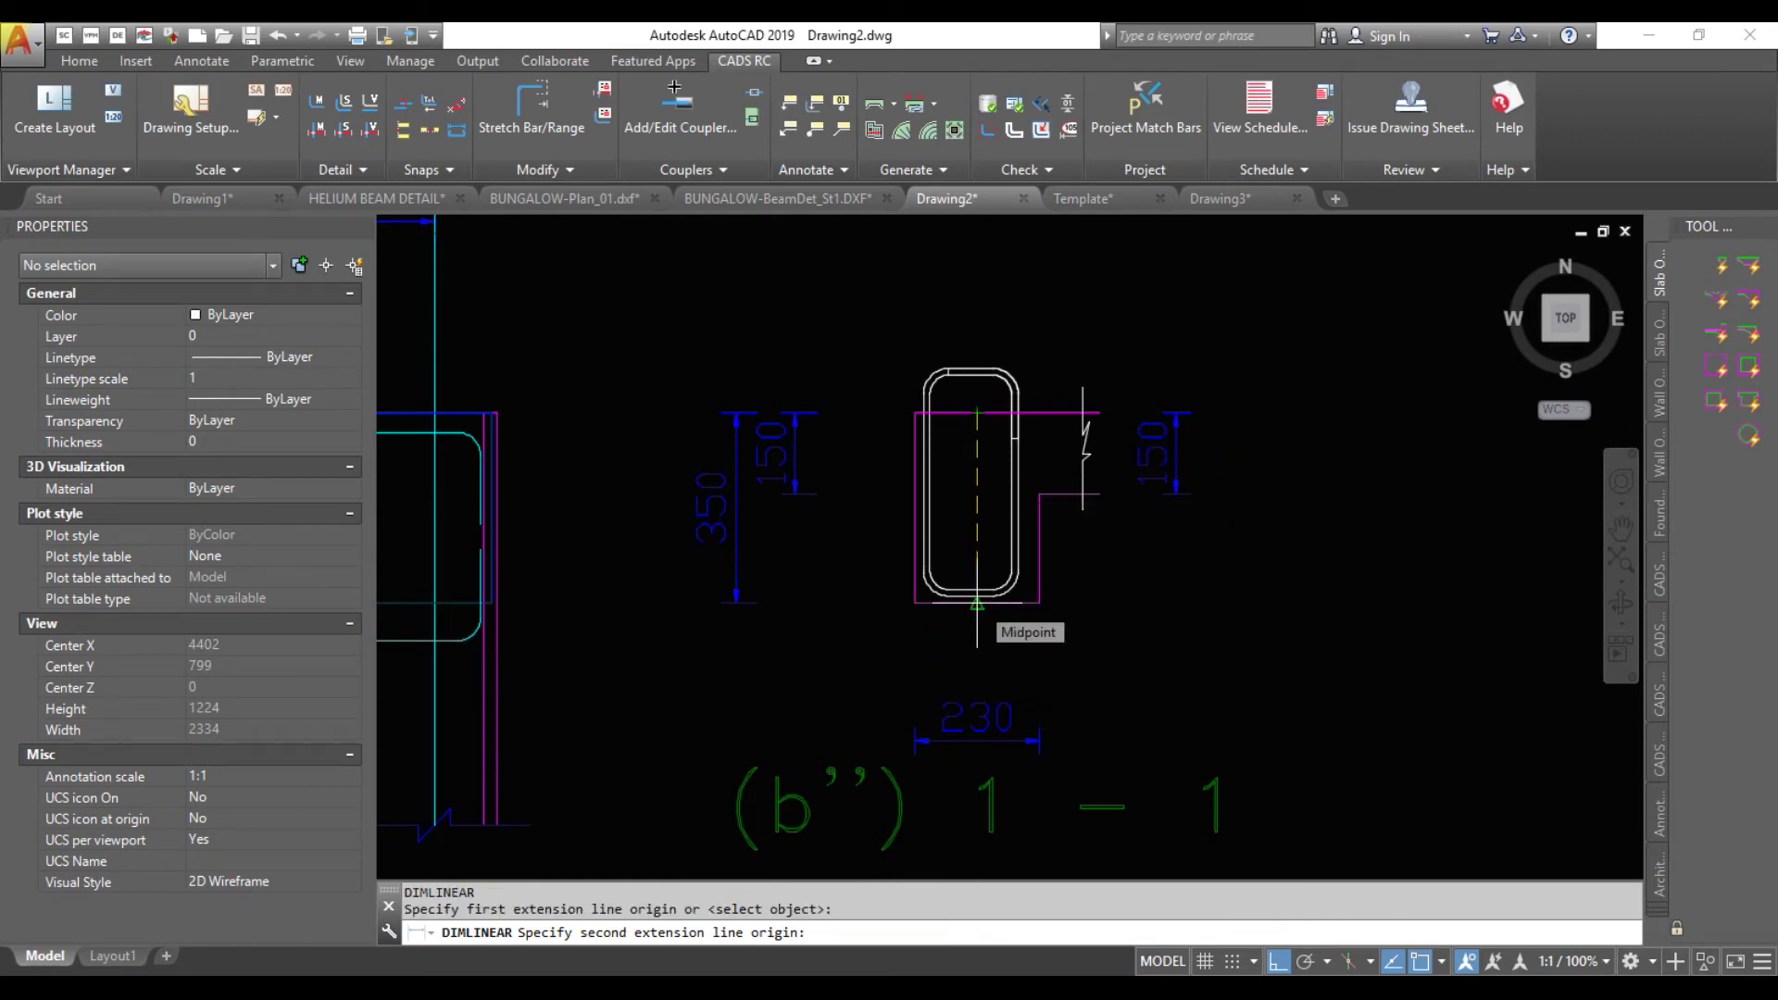
pyautogui.click(982, 603)
pyautogui.click(1130, 605)
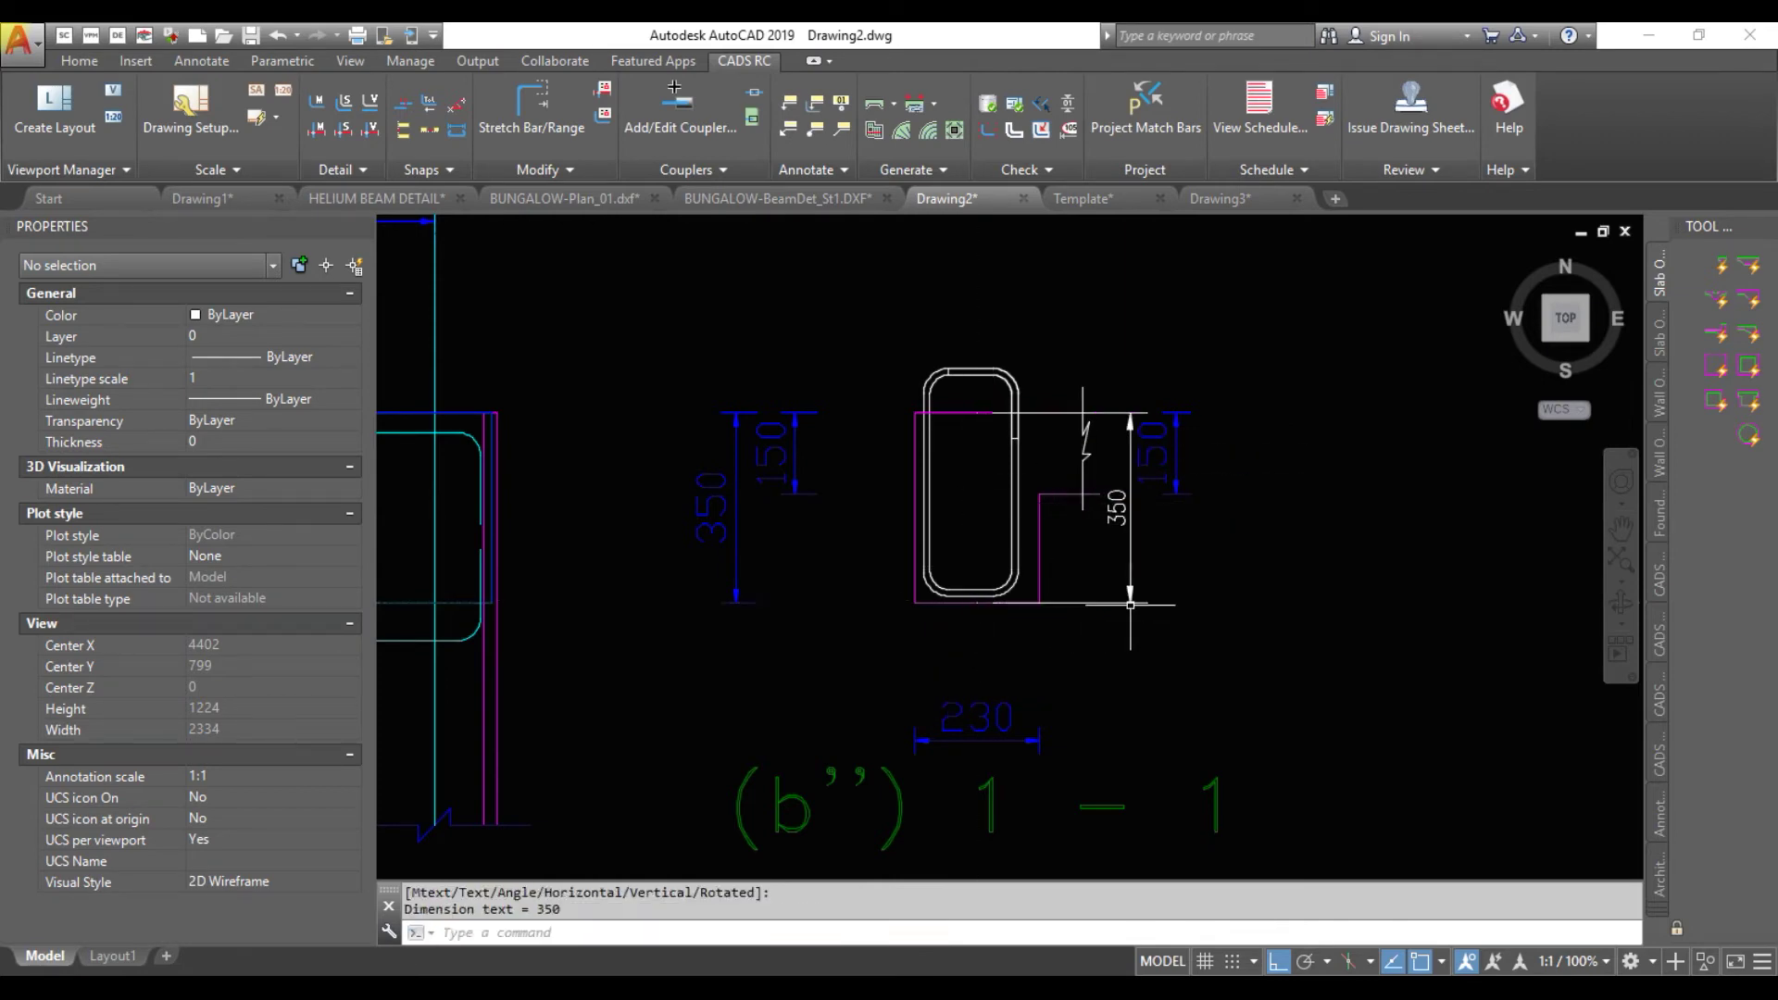
pyautogui.press('Escape')
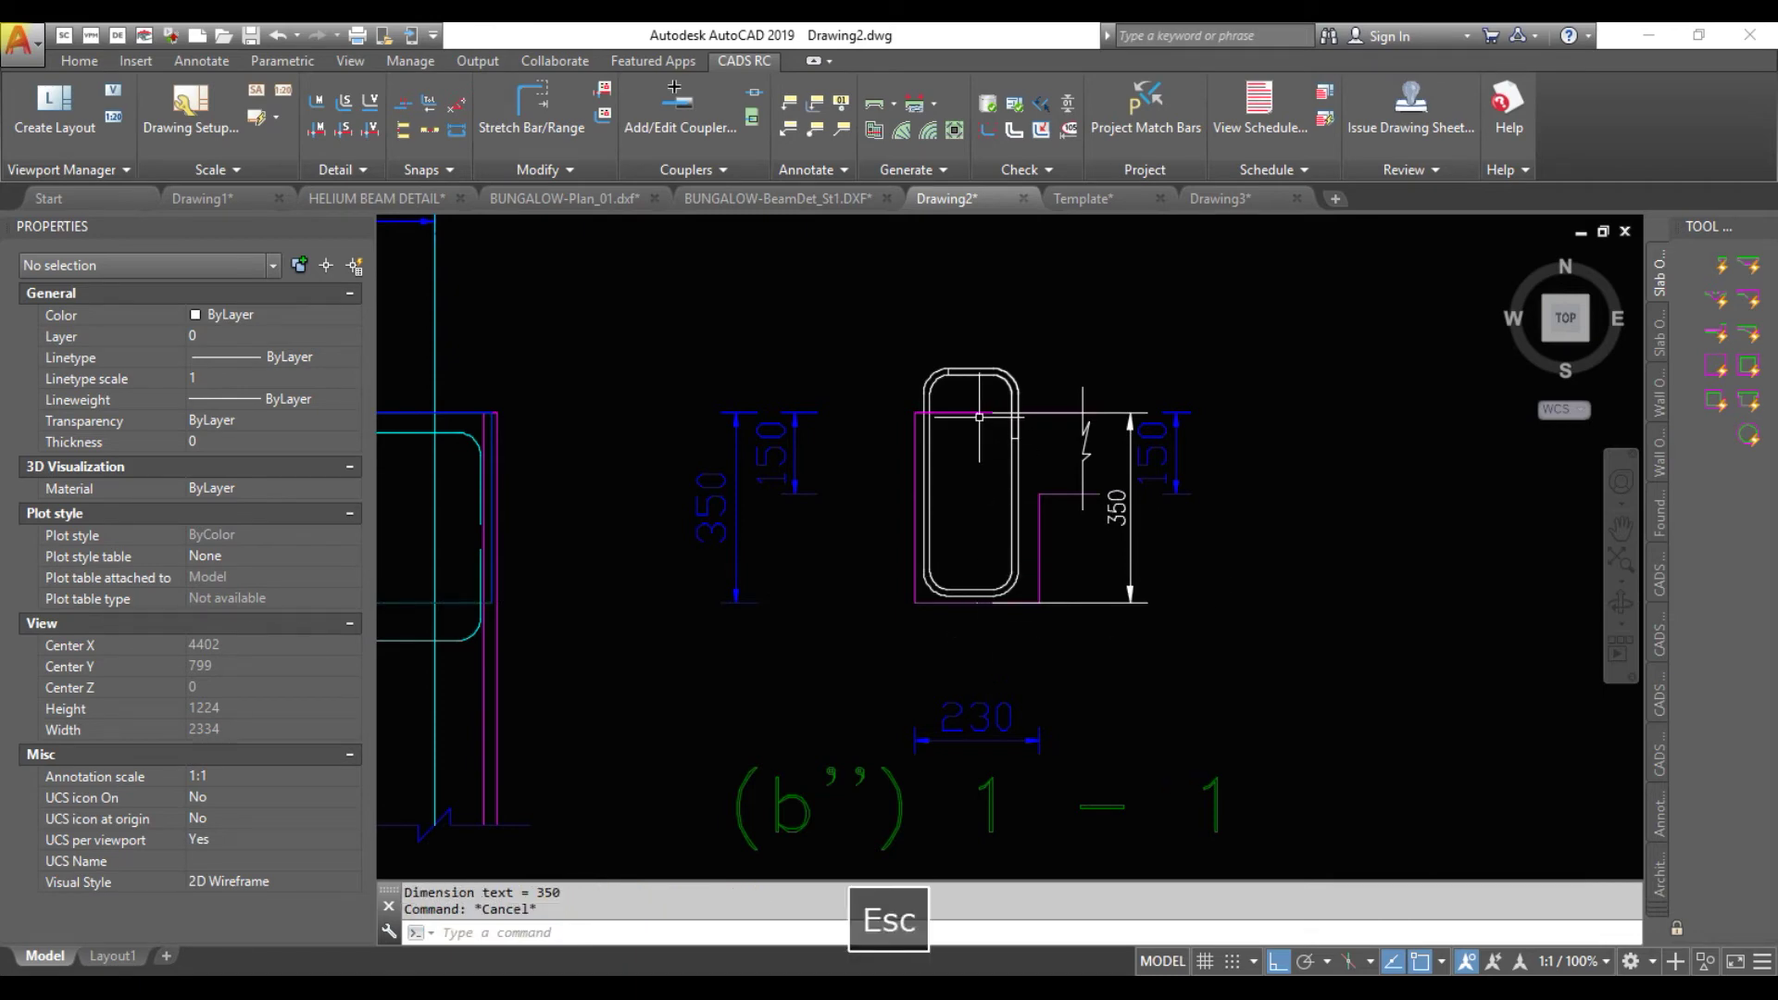
# Offset the top edge of section (b'') 1 - 1 upward by 100
pyautogui.scroll(4, 979, 417)
pyautogui.click(944, 445)
pyautogui.click(918, 398)
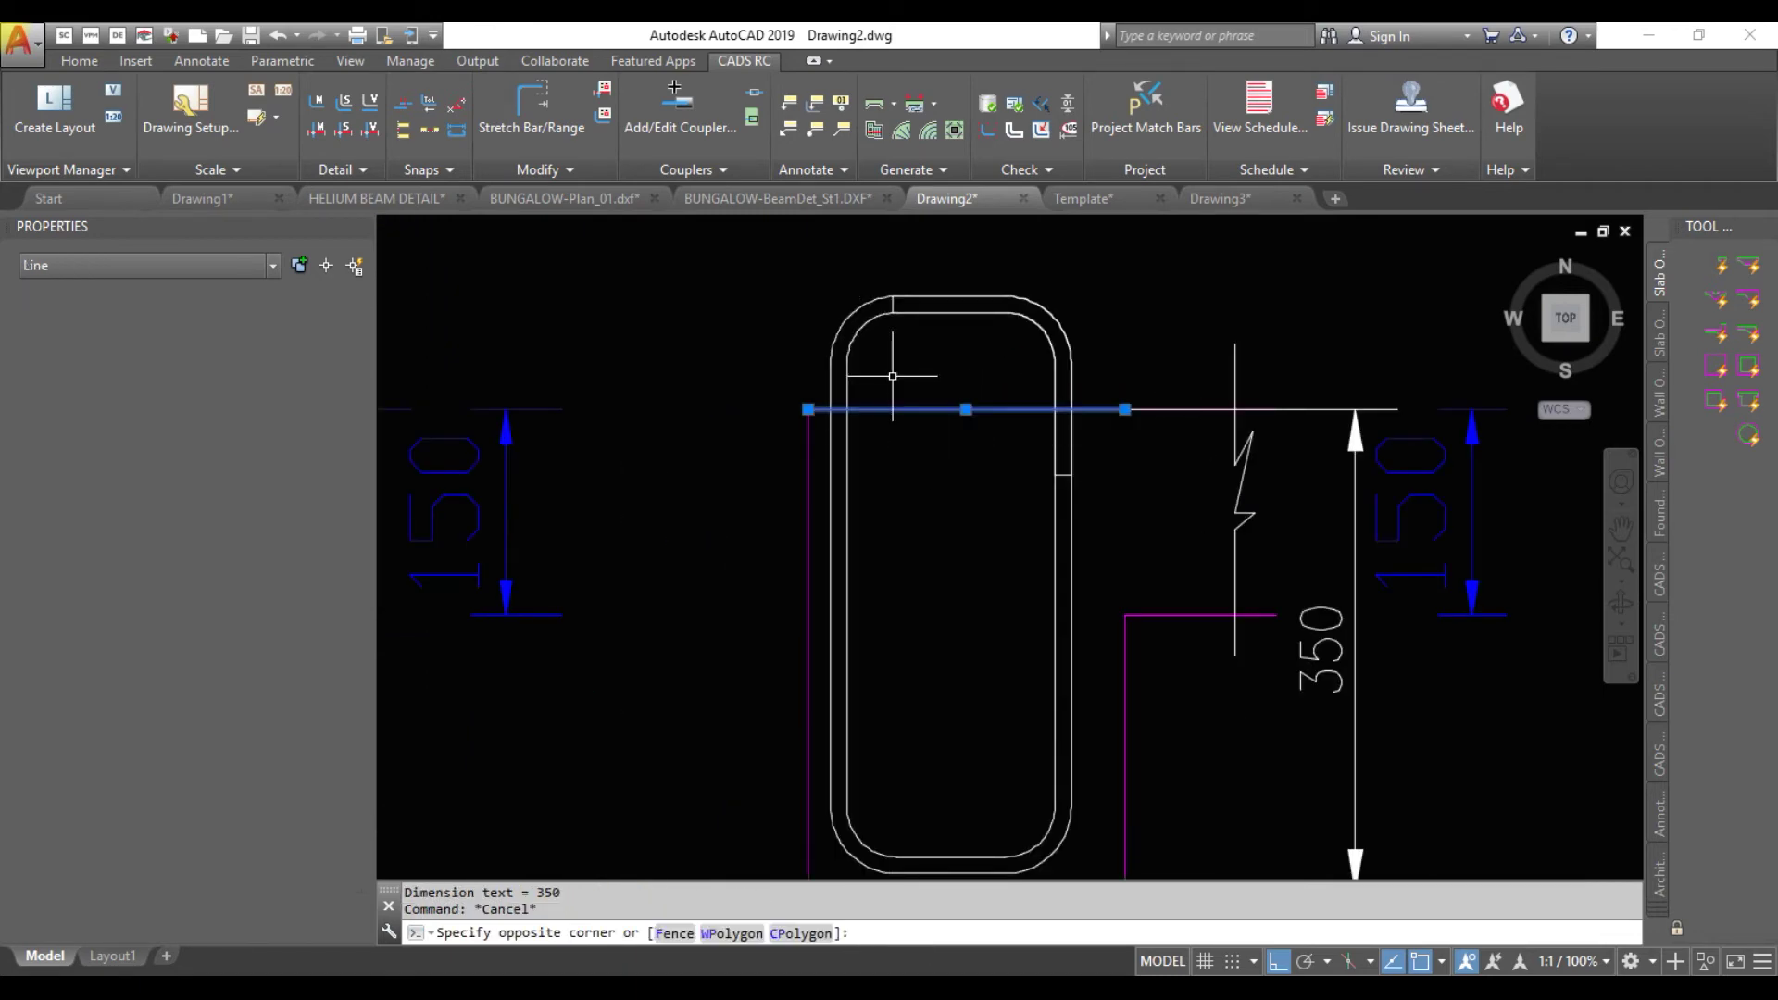
pyautogui.rightClick(1019, 449)
pyautogui.press('Return')
pyautogui.write('100')
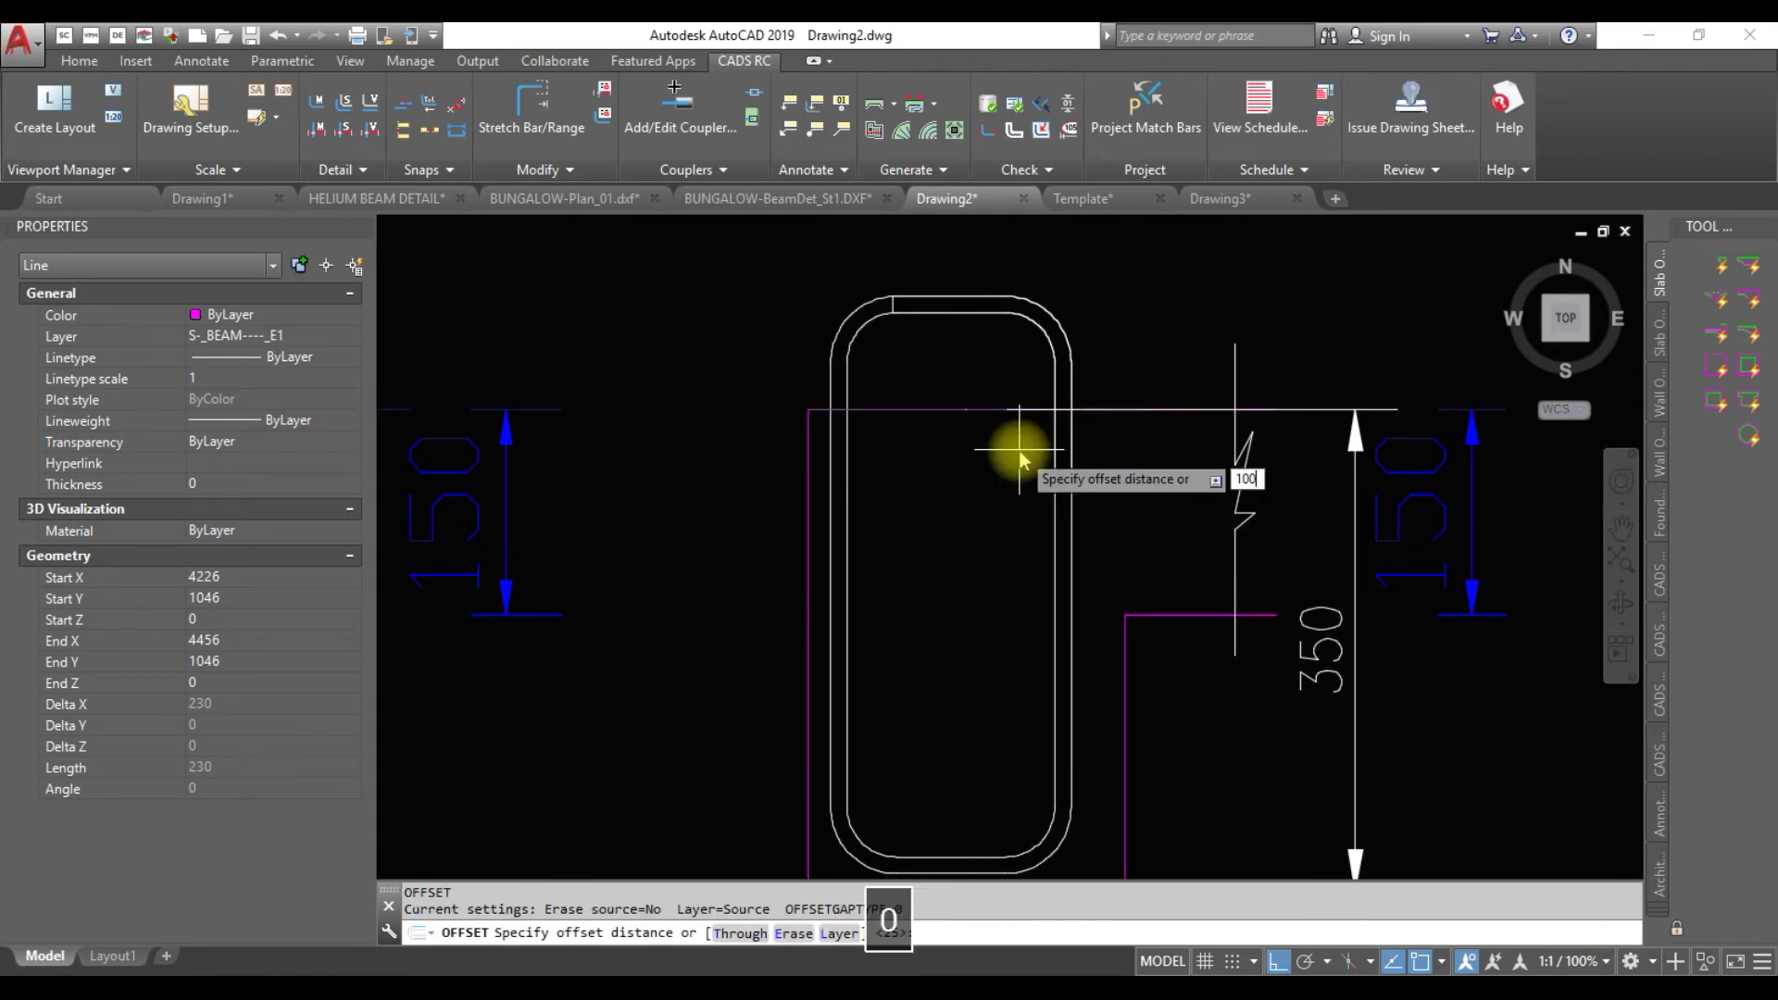
pyautogui.press('Return')
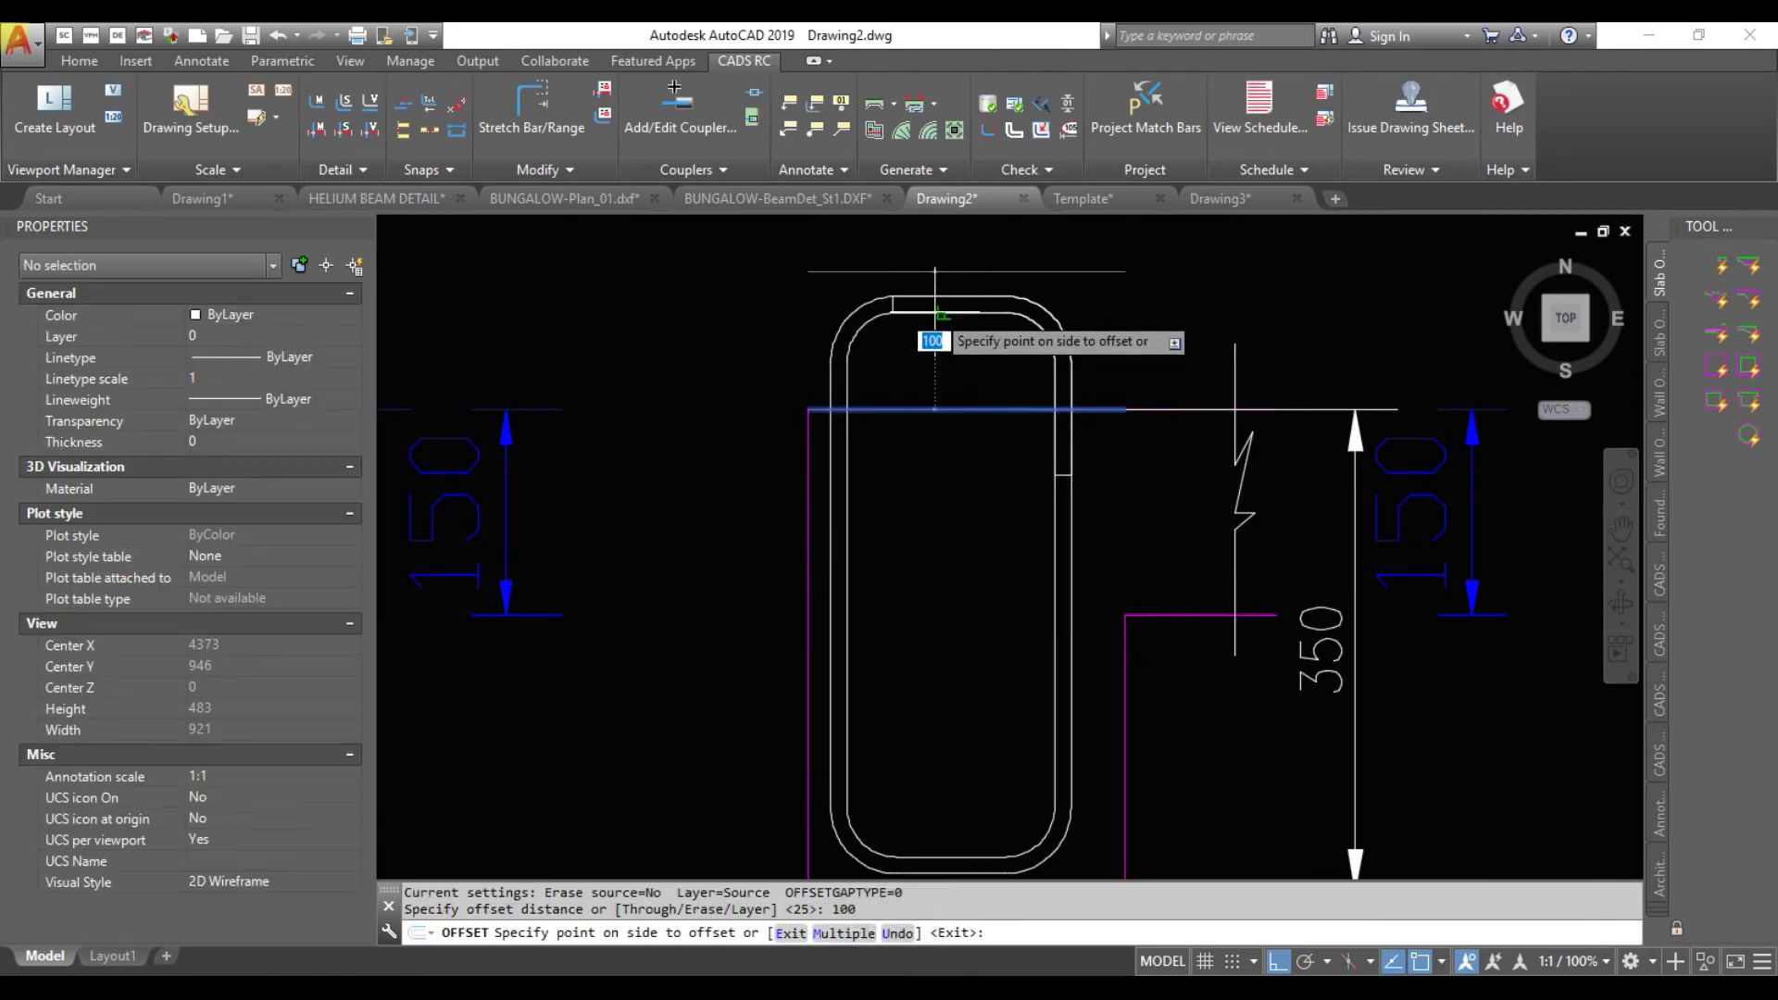
pyautogui.click(936, 313)
pyautogui.press('Escape')
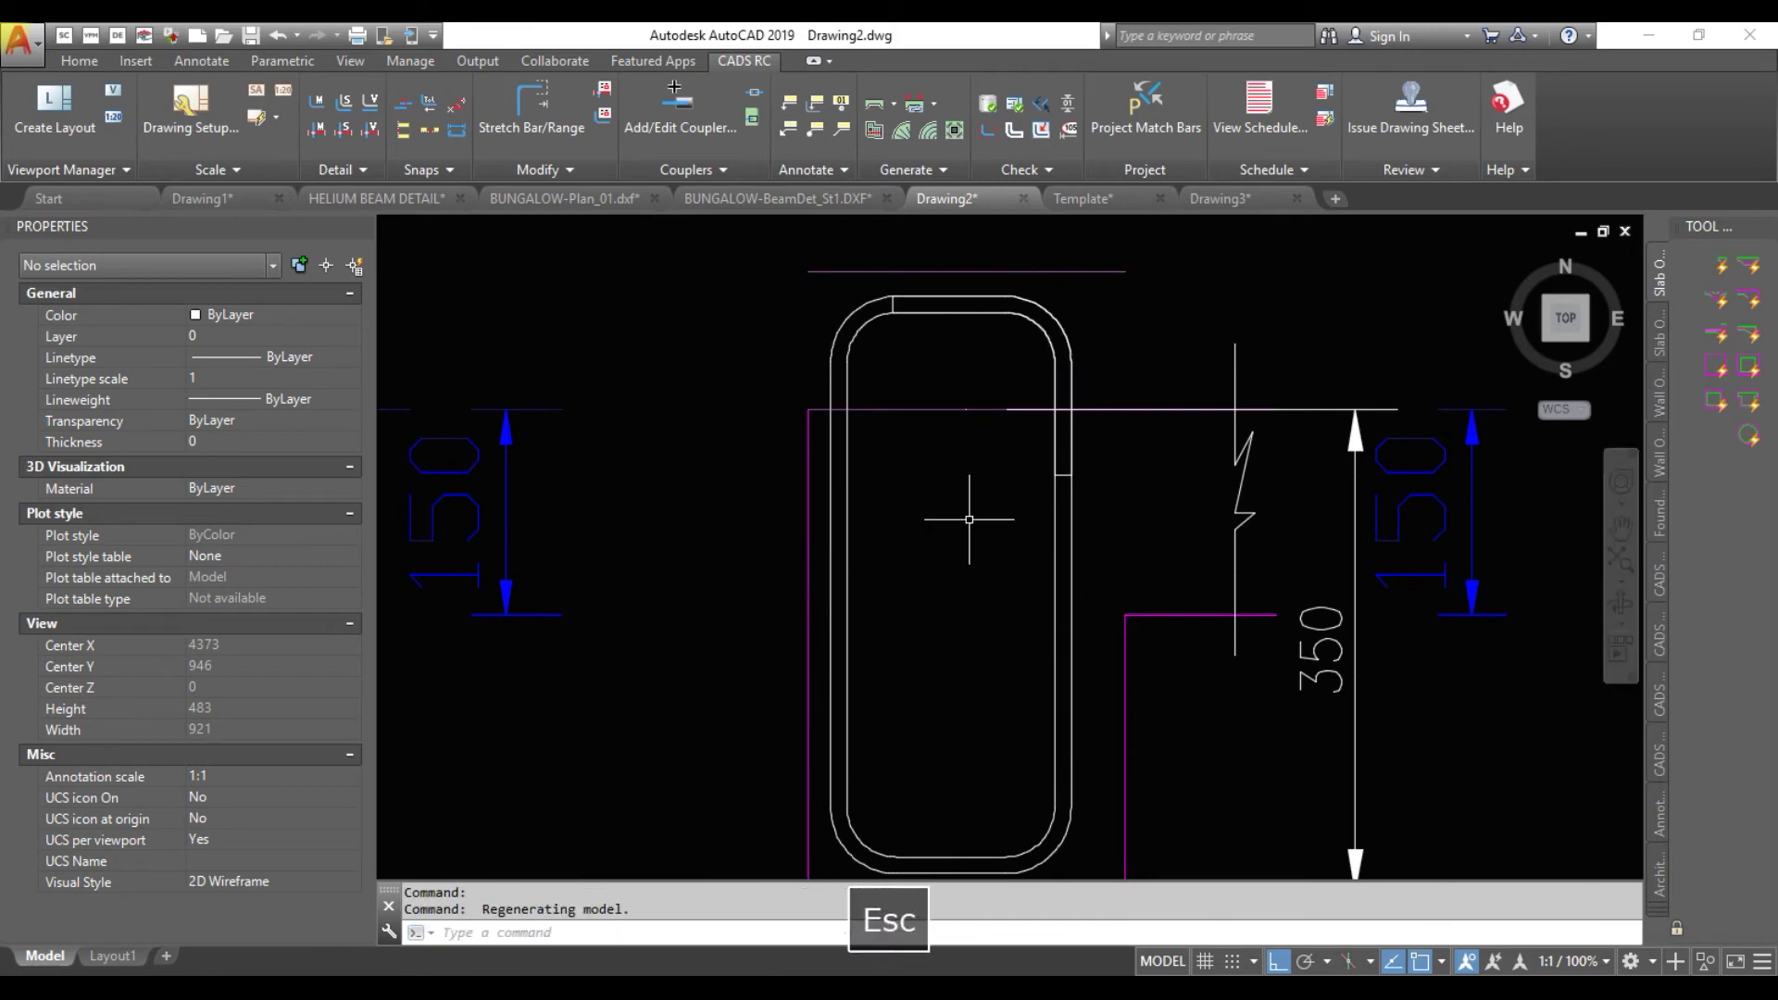
# Erase the section's original top edge and stretch the upper left side line up to the new top edge
pyautogui.click(936, 419)
pyautogui.click(815, 387)
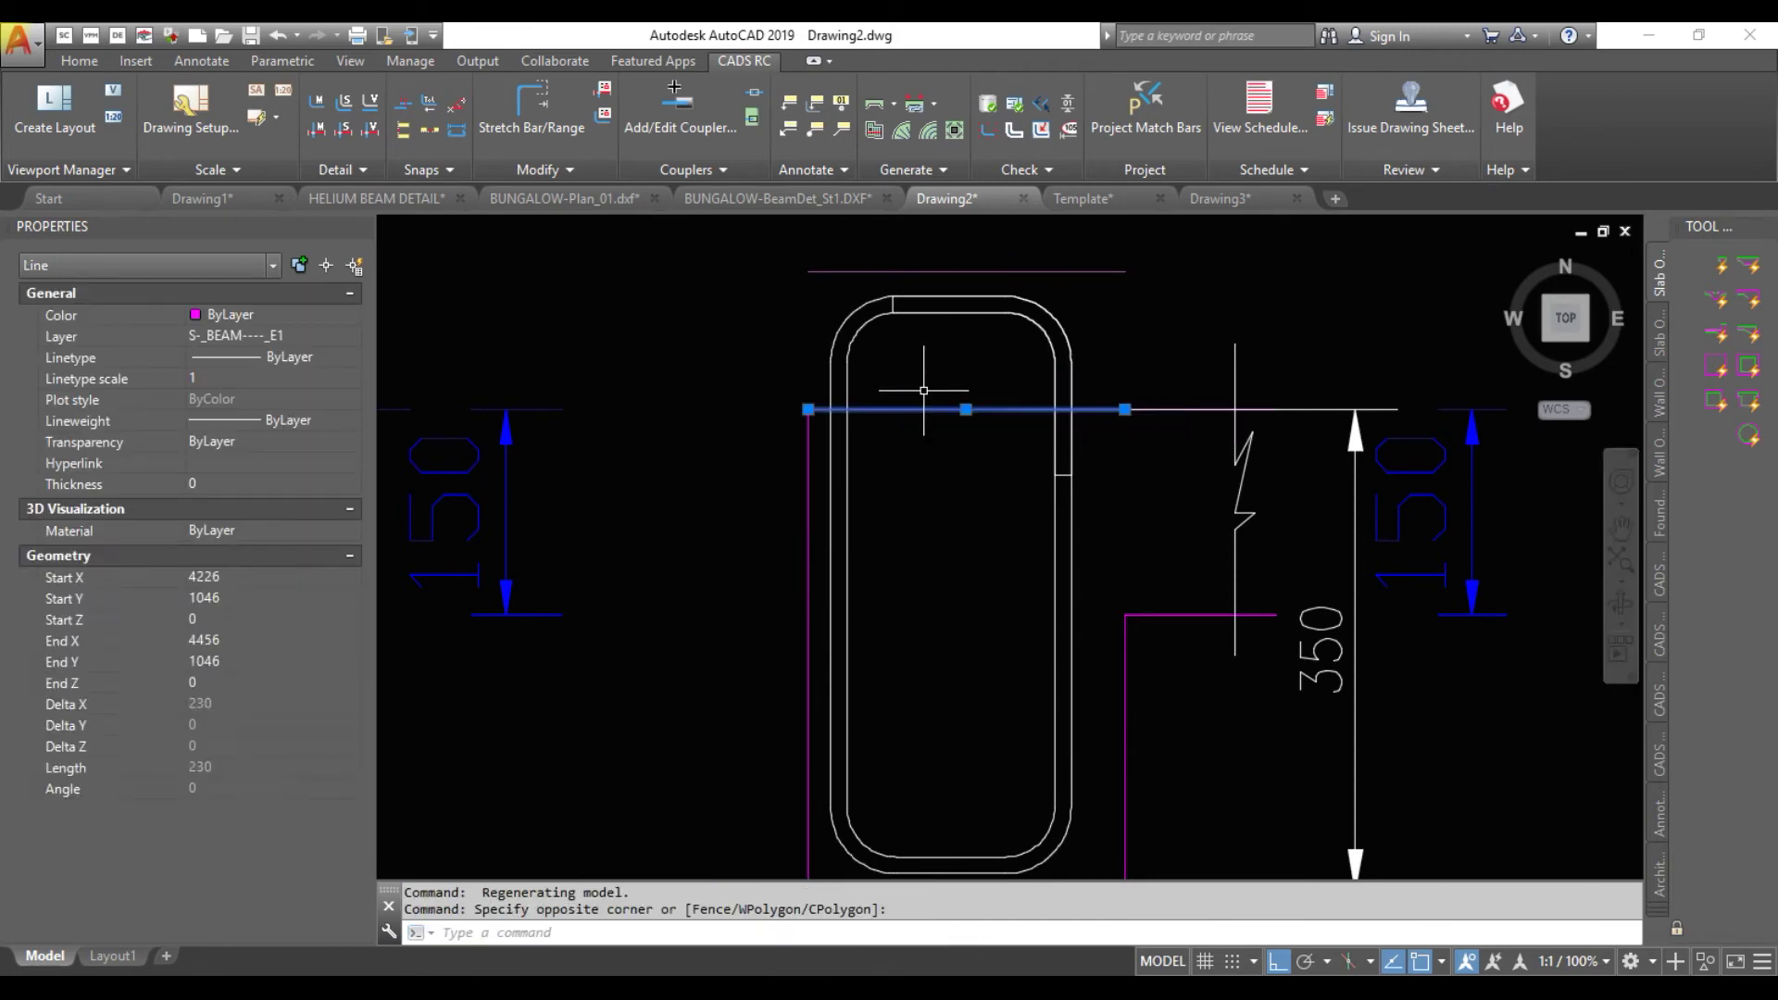
pyautogui.press('Delete')
pyautogui.click(811, 400)
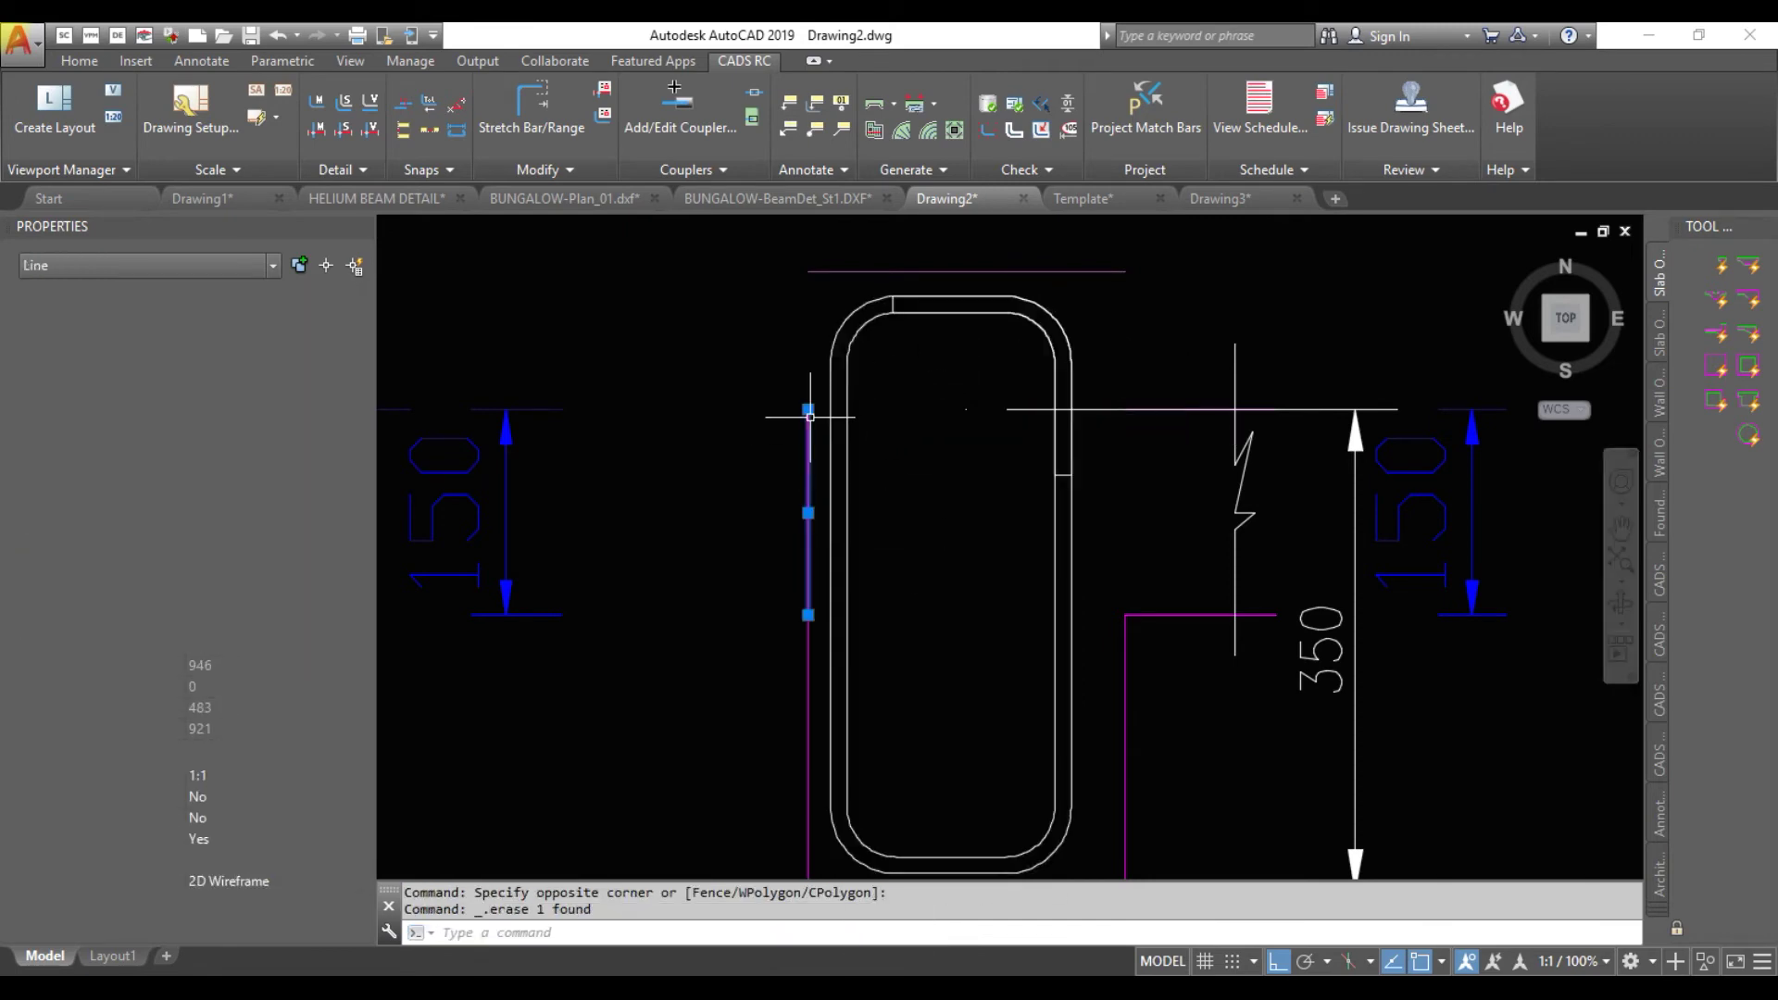
pyautogui.click(809, 408)
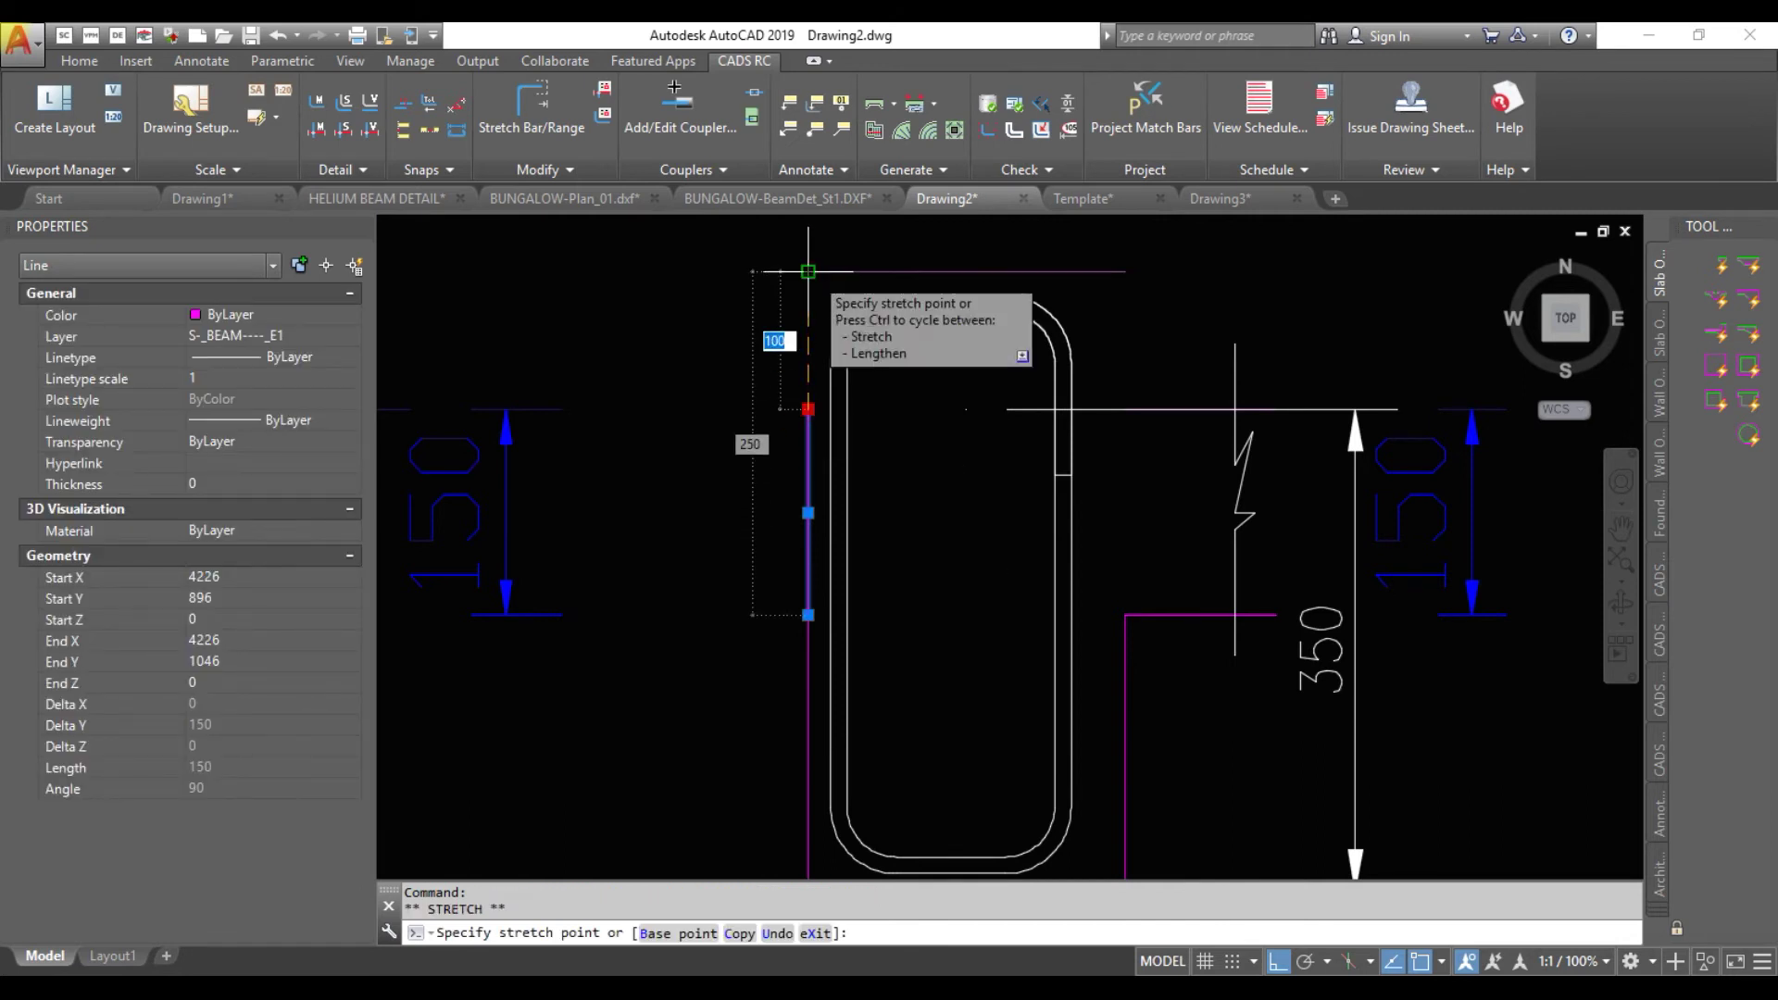
pyautogui.click(806, 274)
# Stretch the new top edge horizontally to 320 long, just past the break line, and extend the break line upward beyond it
pyautogui.scroll(-4, 929, 422)
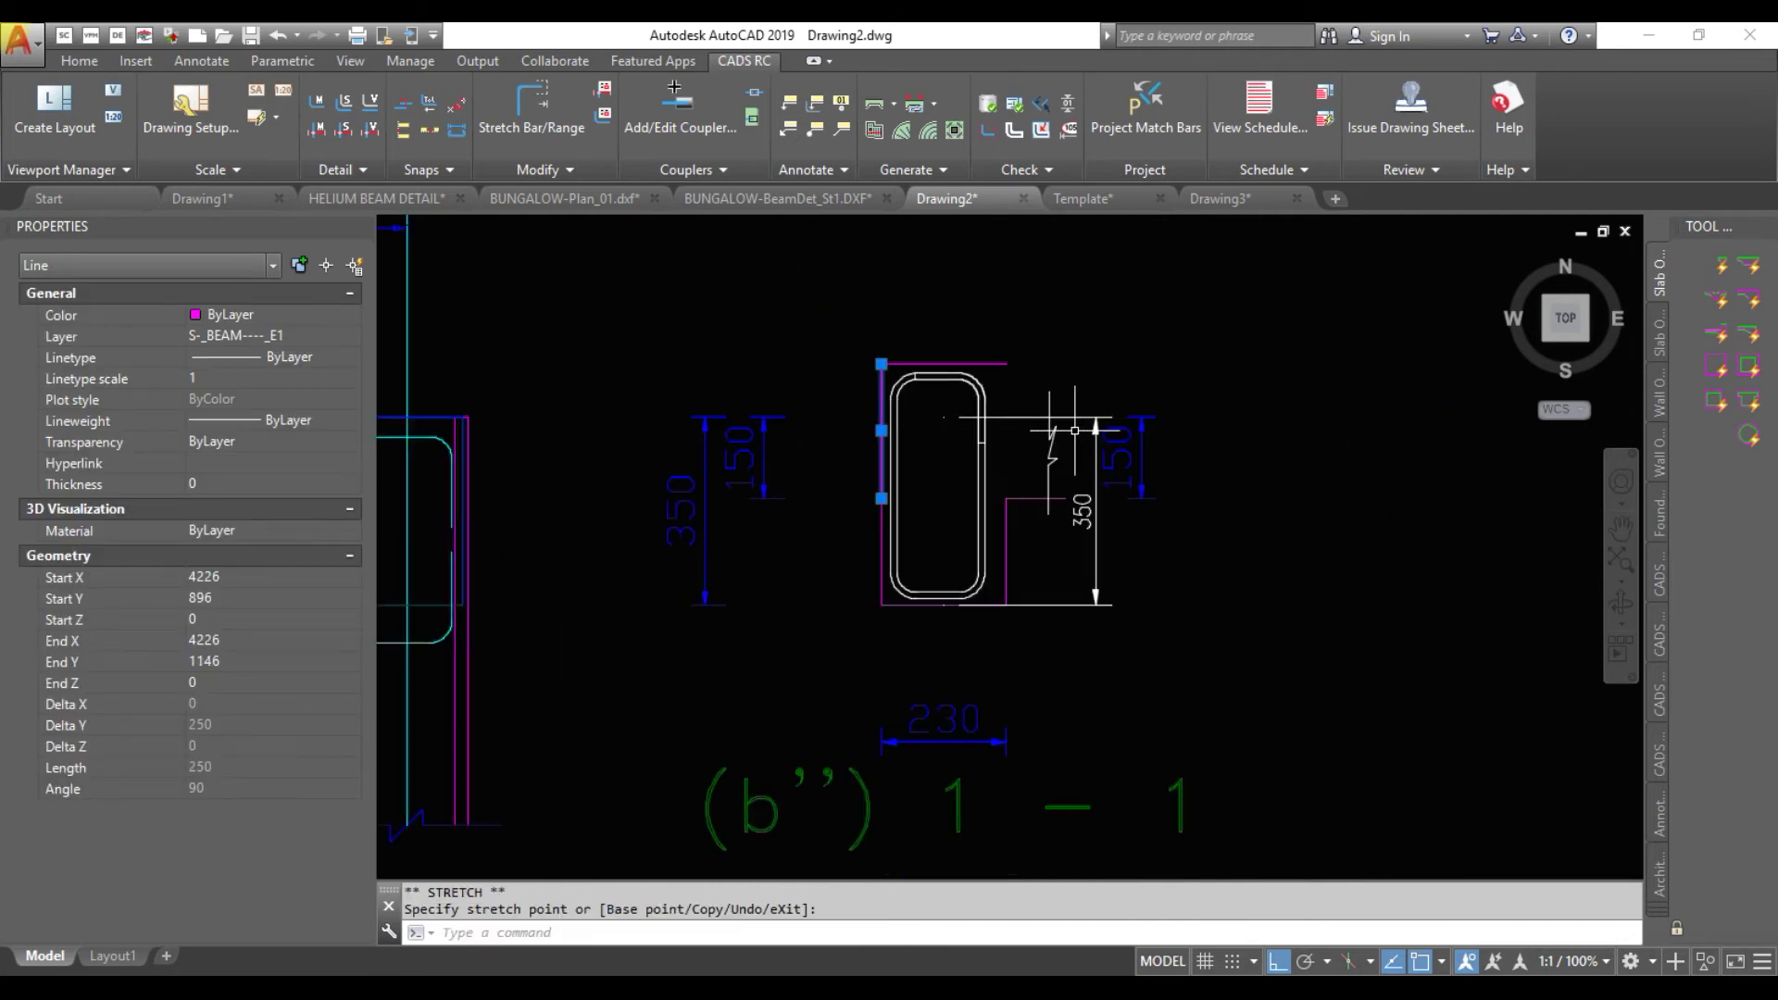
pyautogui.scroll(4, 1044, 454)
pyautogui.moveTo(979, 256); pyautogui.dragTo(926, 369, button='middle')
pyautogui.click(884, 382)
pyautogui.click(922, 381)
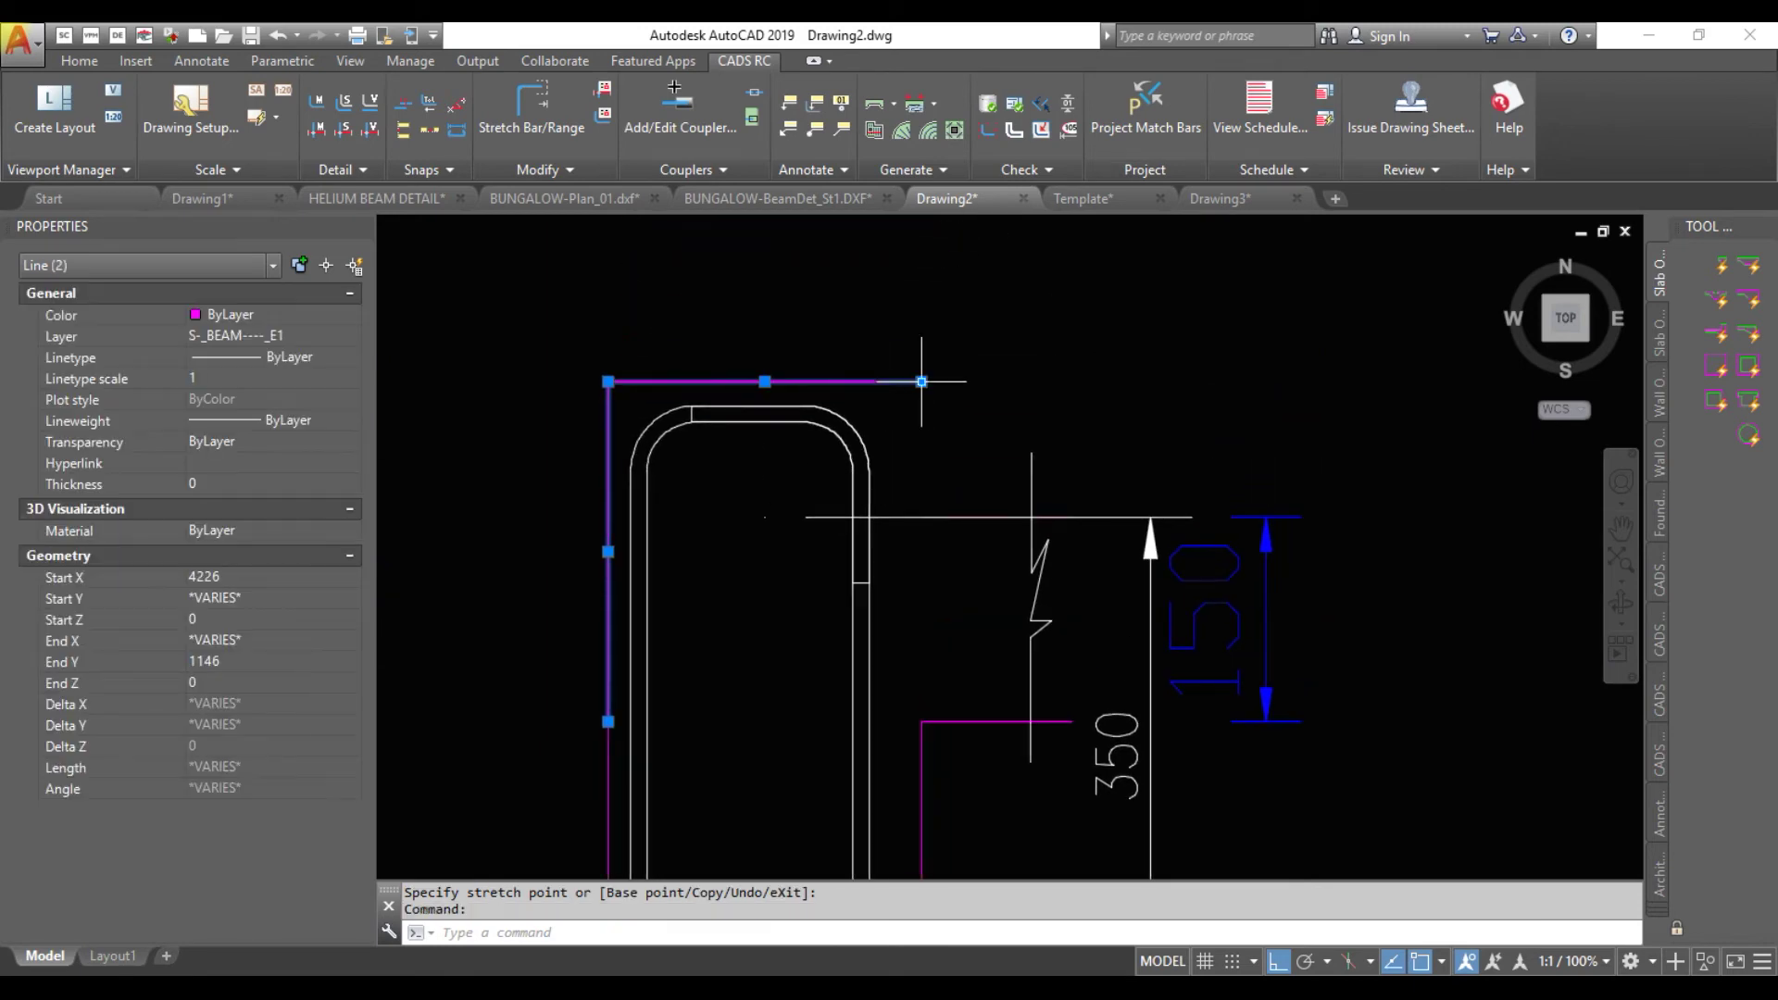
pyautogui.click(922, 381)
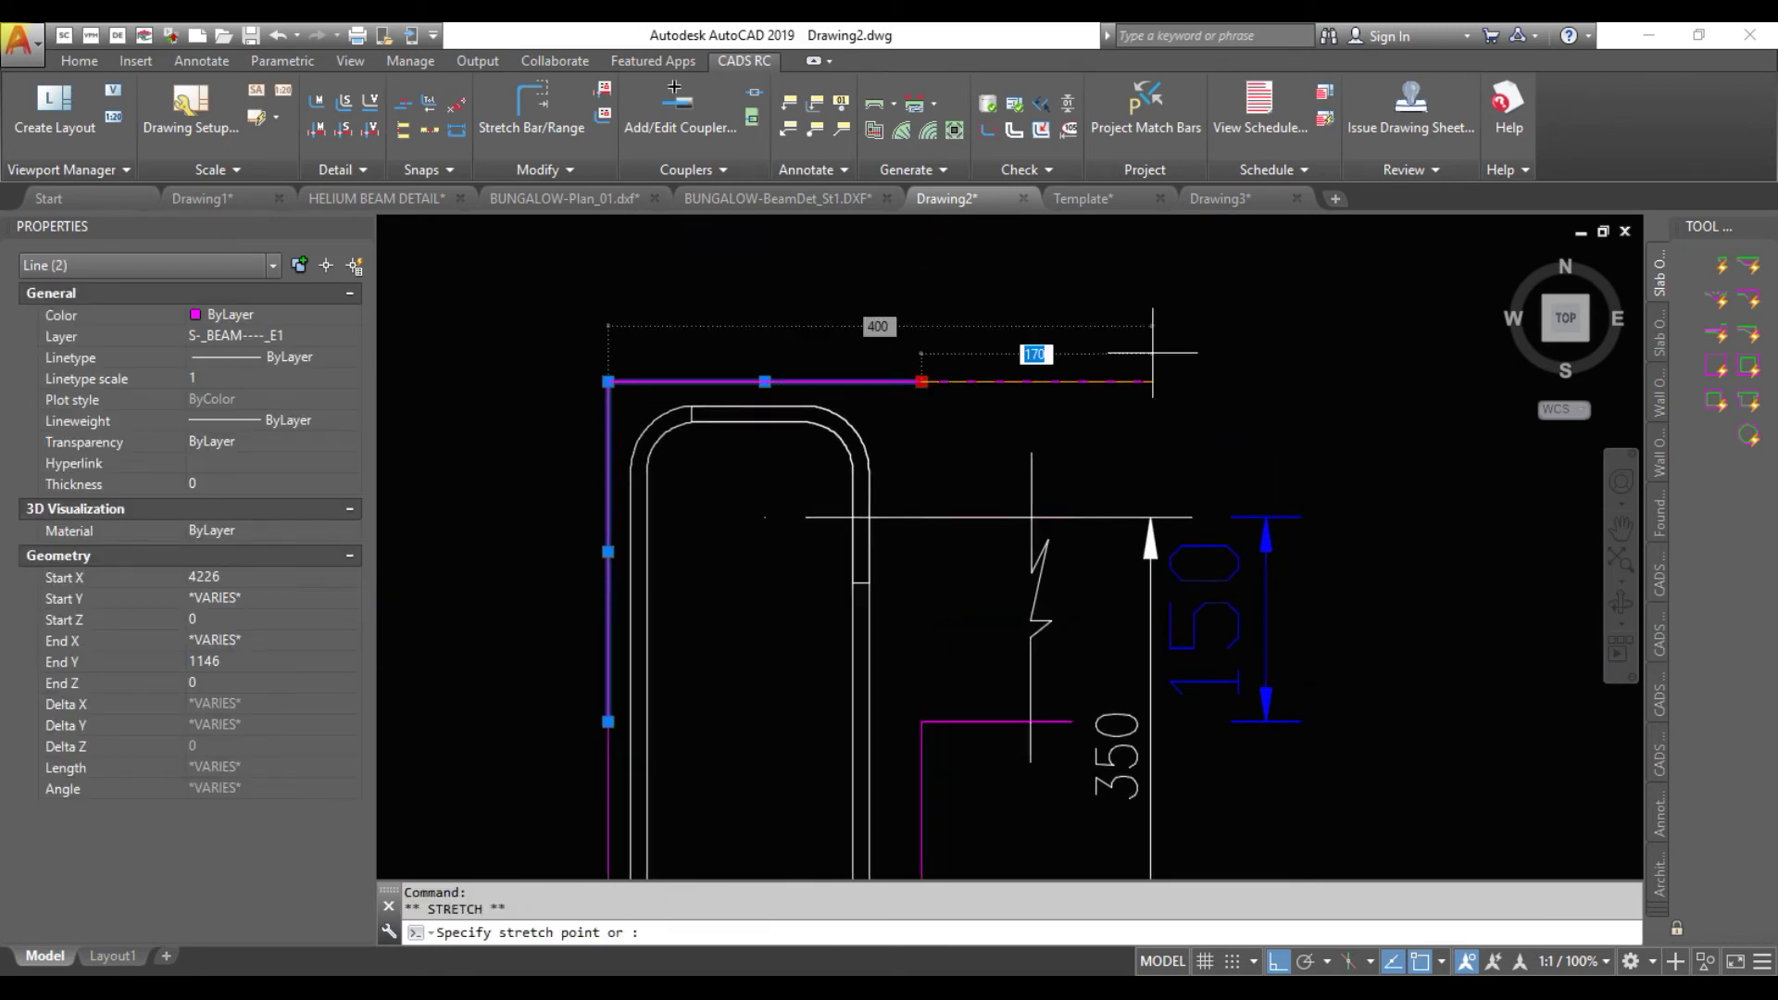
pyautogui.click(1044, 368)
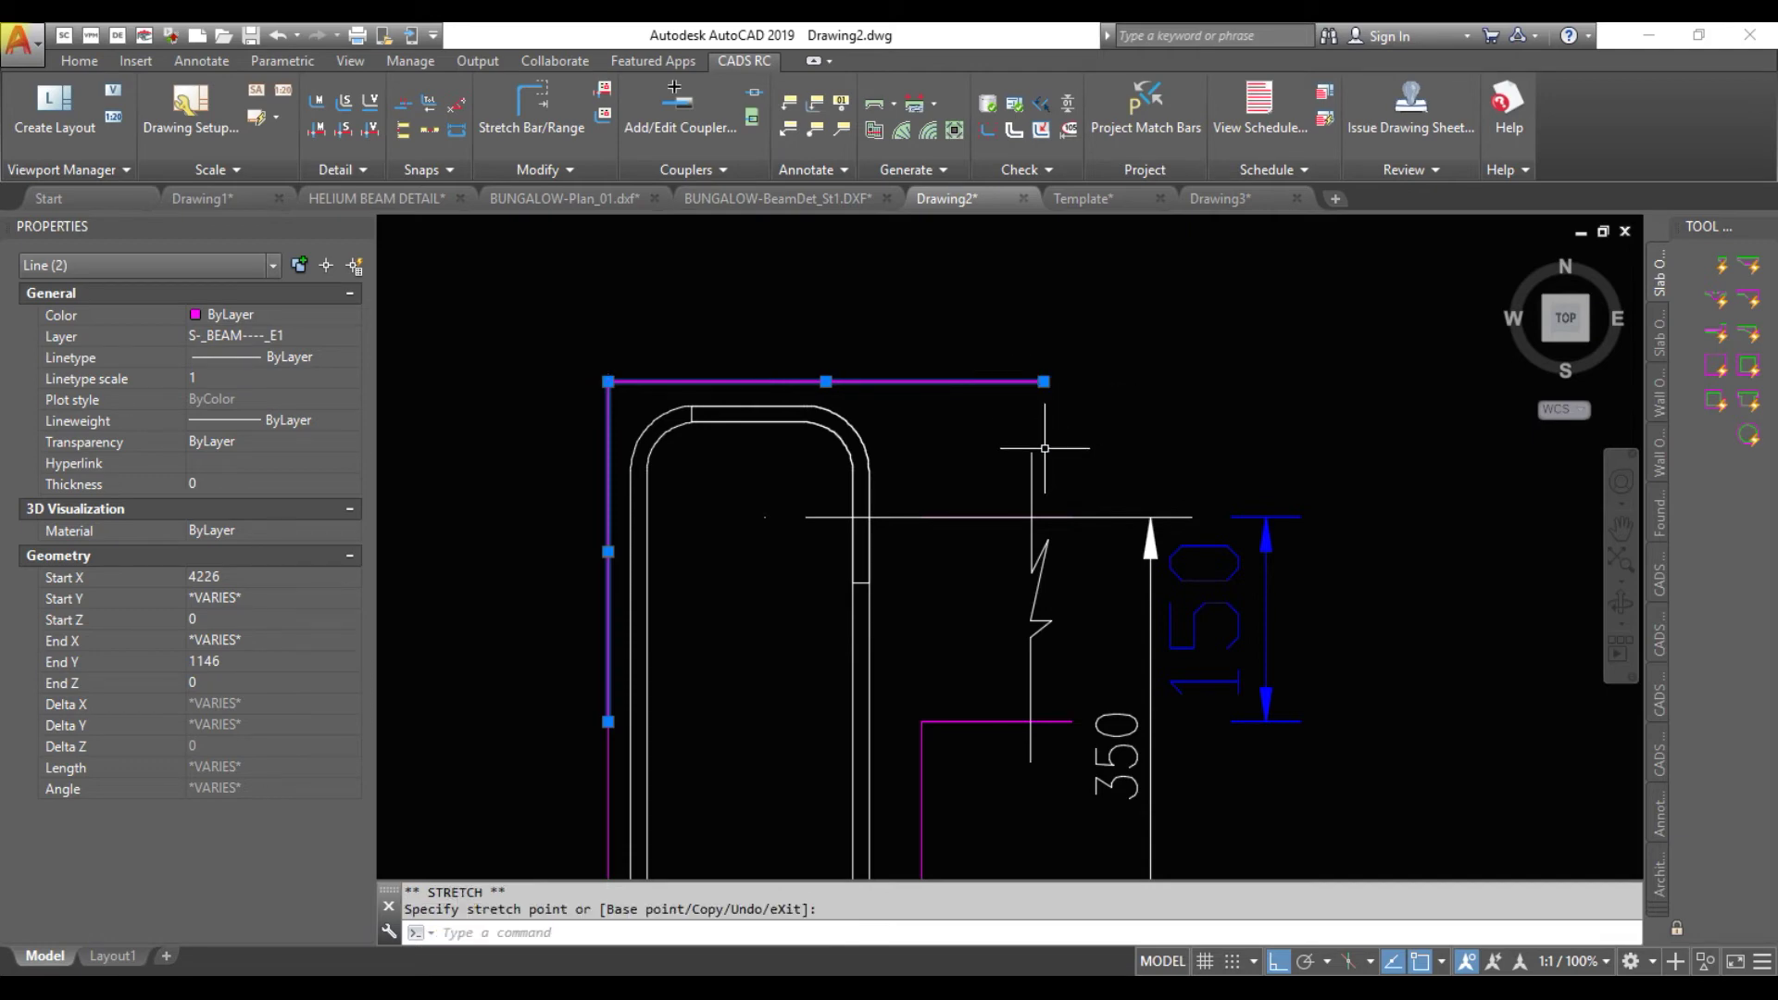
pyautogui.click(1045, 448)
pyautogui.click(1031, 453)
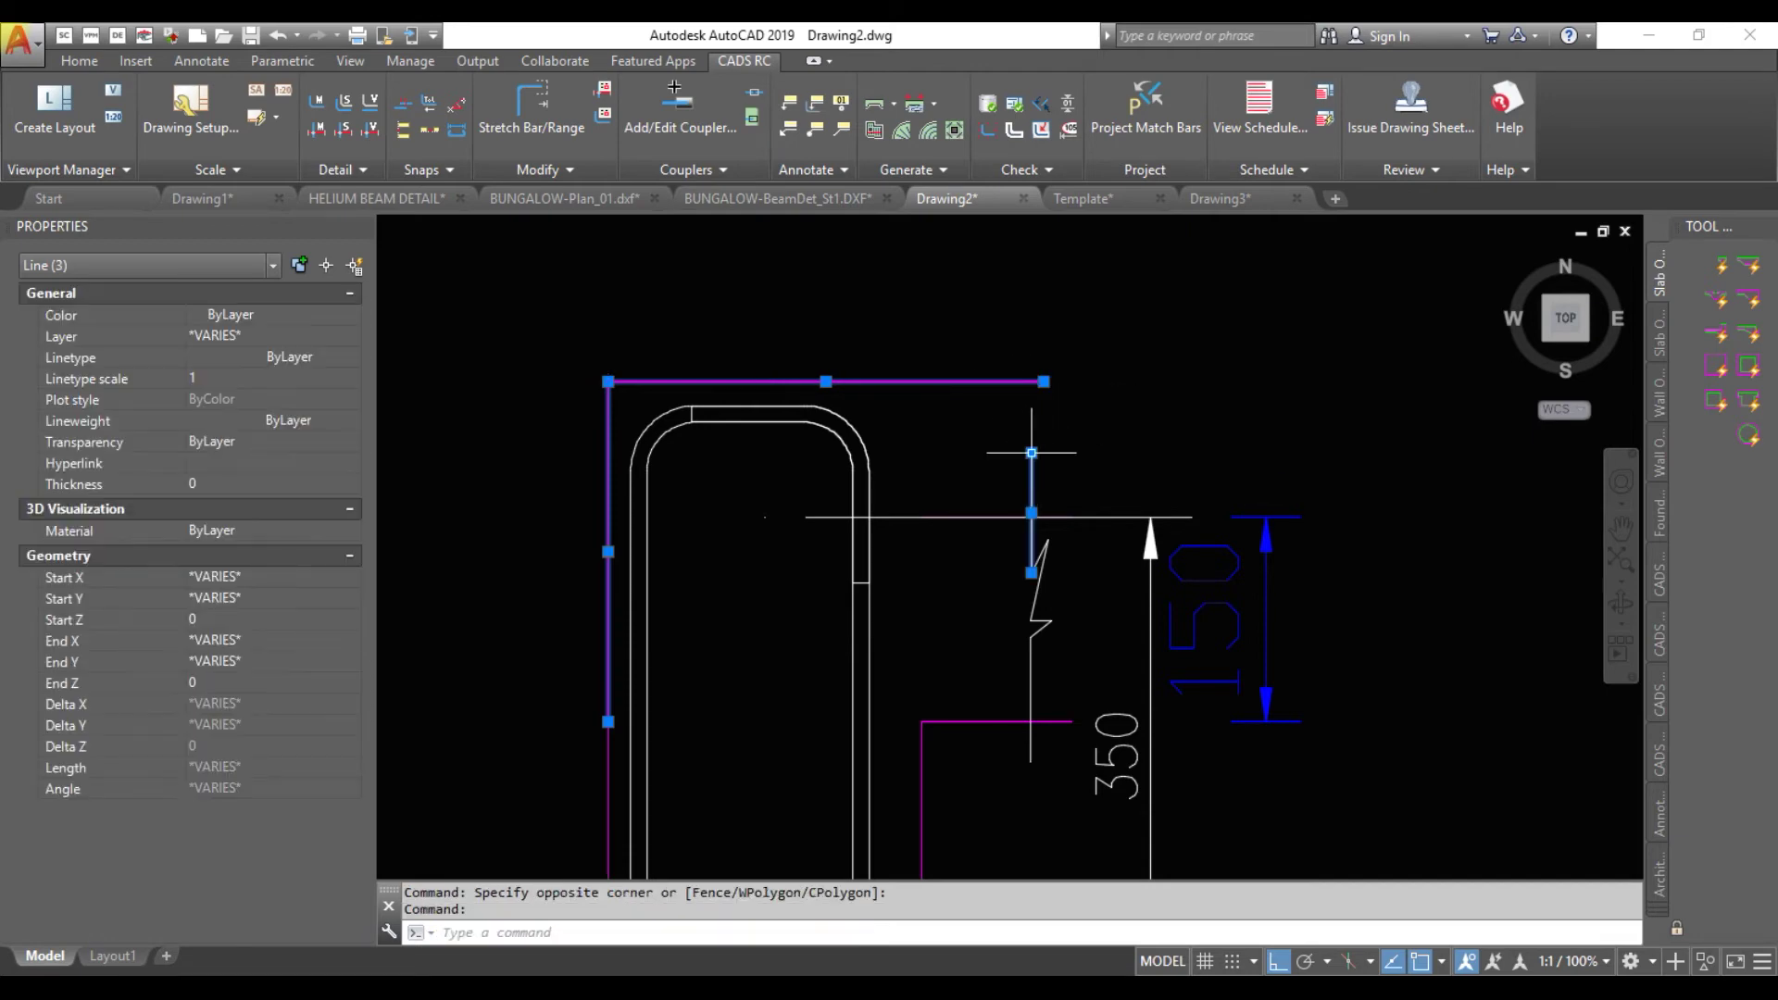
pyautogui.click(1031, 453)
pyautogui.click(1038, 346)
pyautogui.press('Escape')
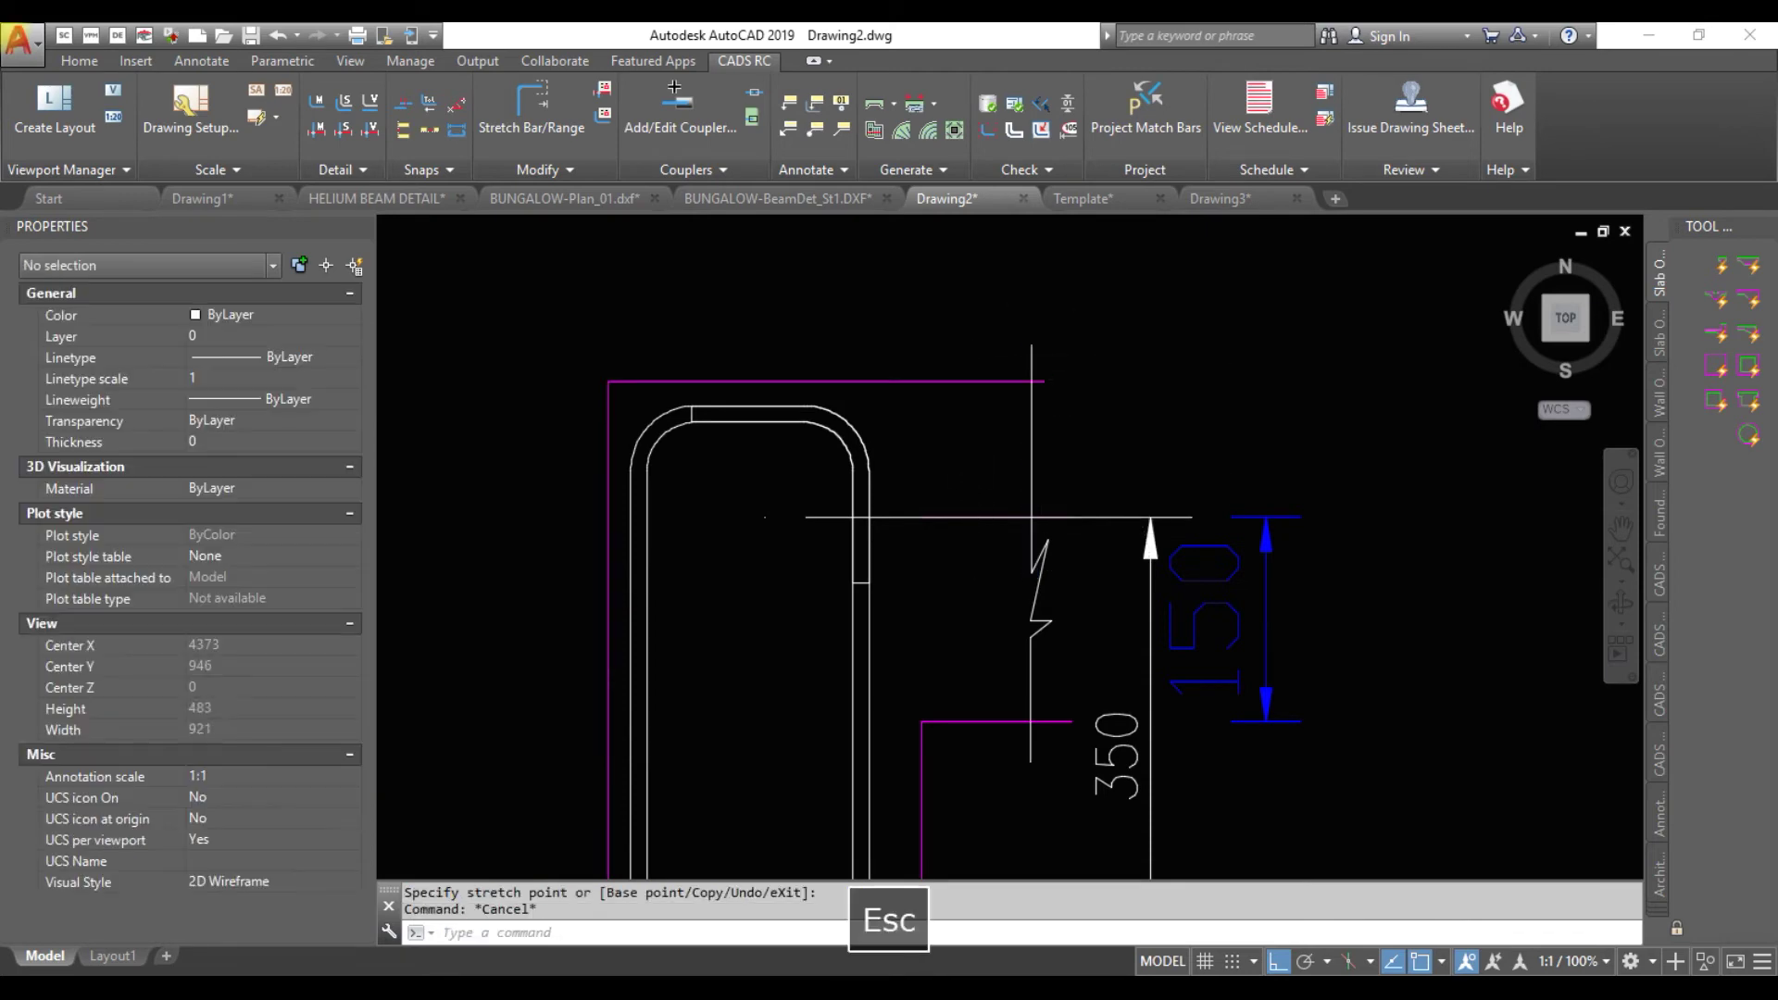
# Erase the white 350 depth dimension beside the section and offset the raised top edge downward by 150 for the slab soffit
pyautogui.scroll(-2, 1112, 376)
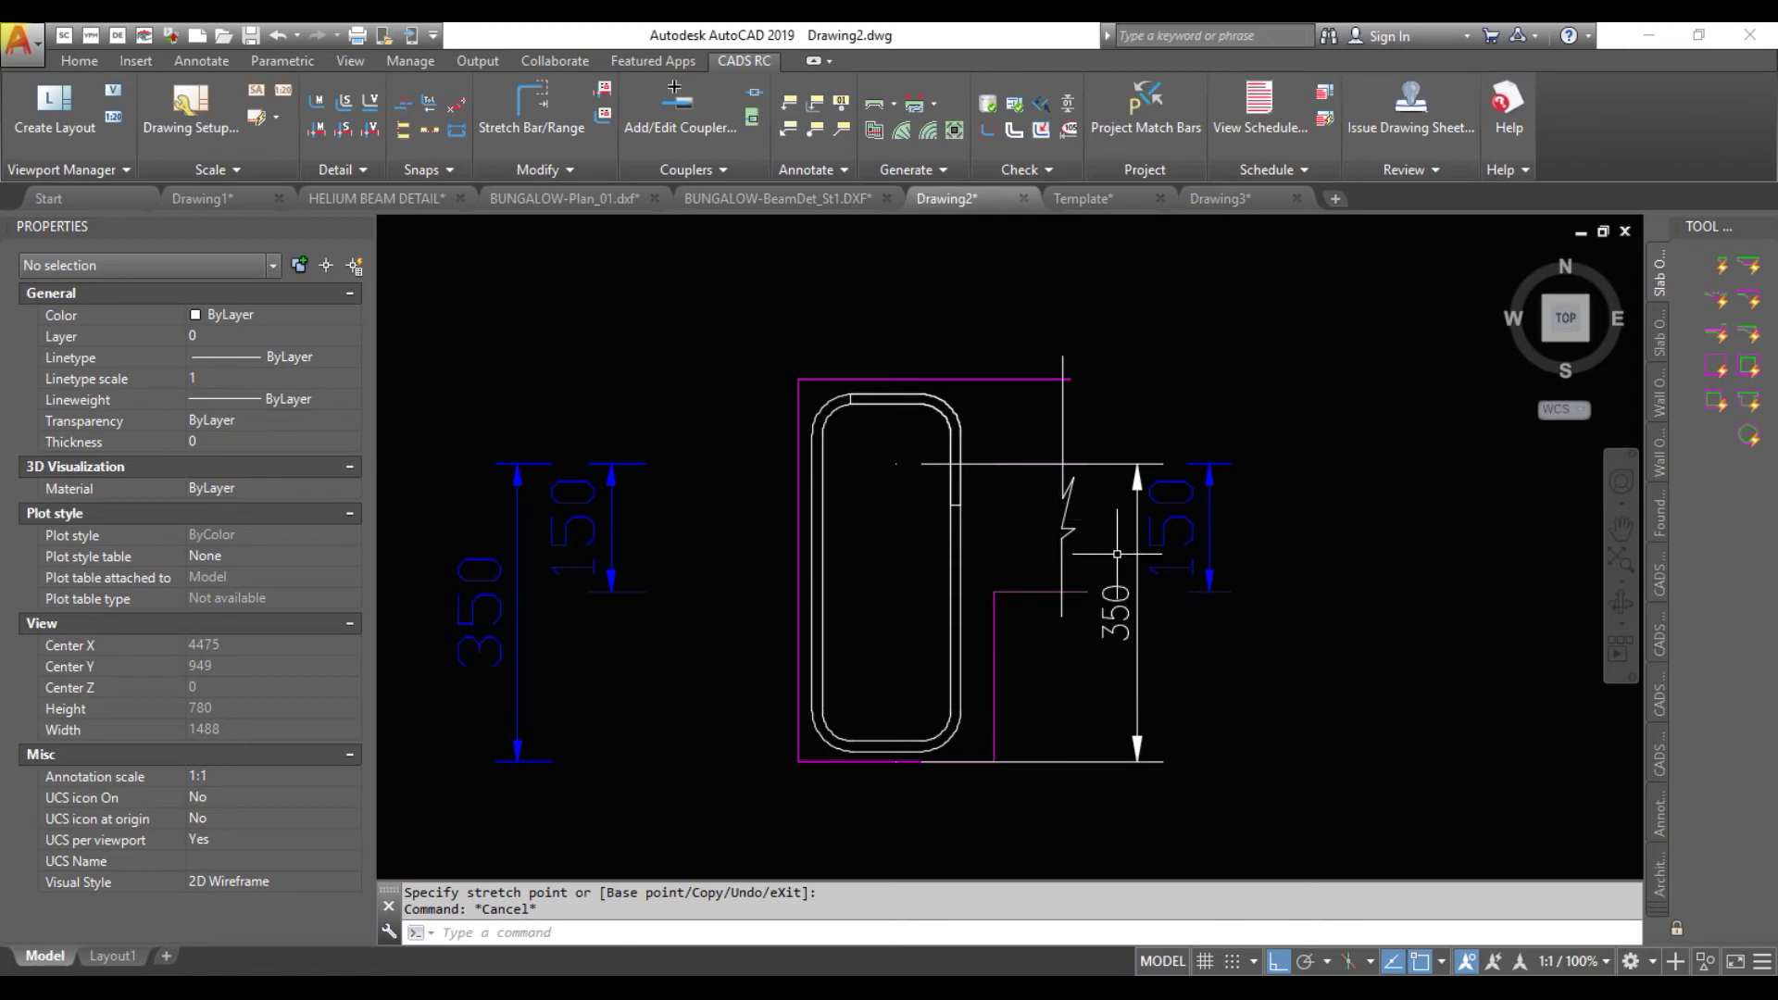
pyautogui.click(1134, 660)
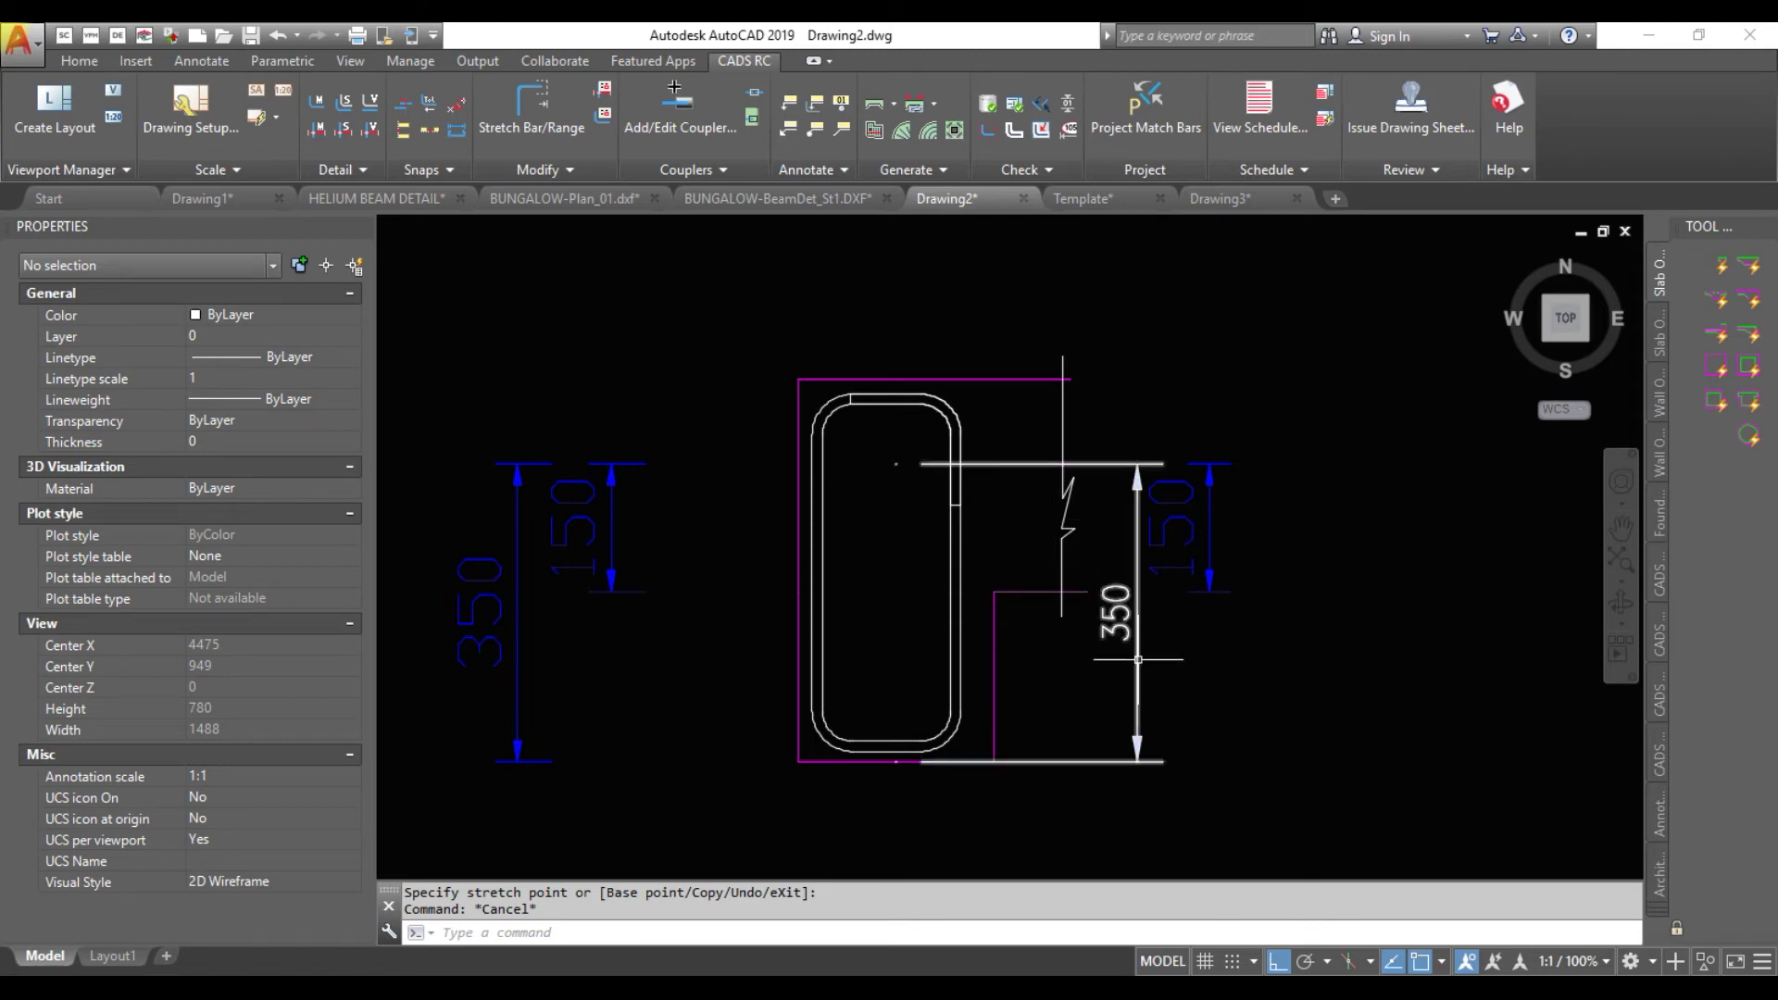
pyautogui.press('Delete')
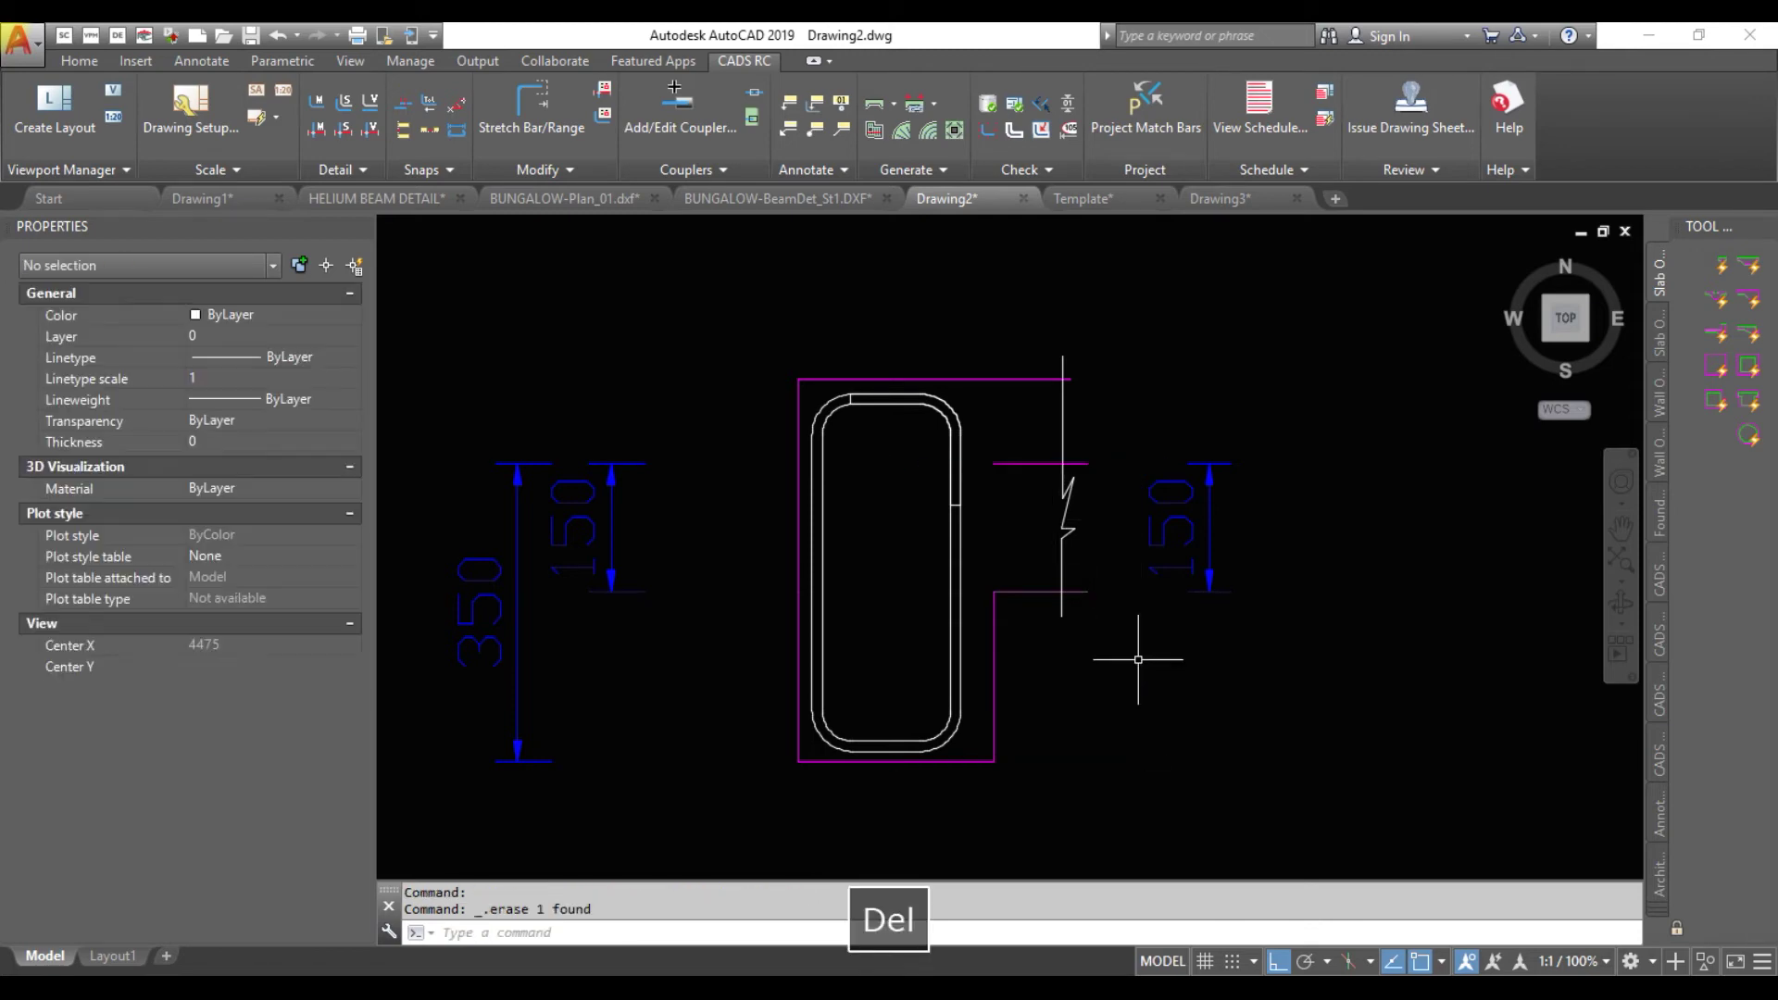
pyautogui.click(1013, 380)
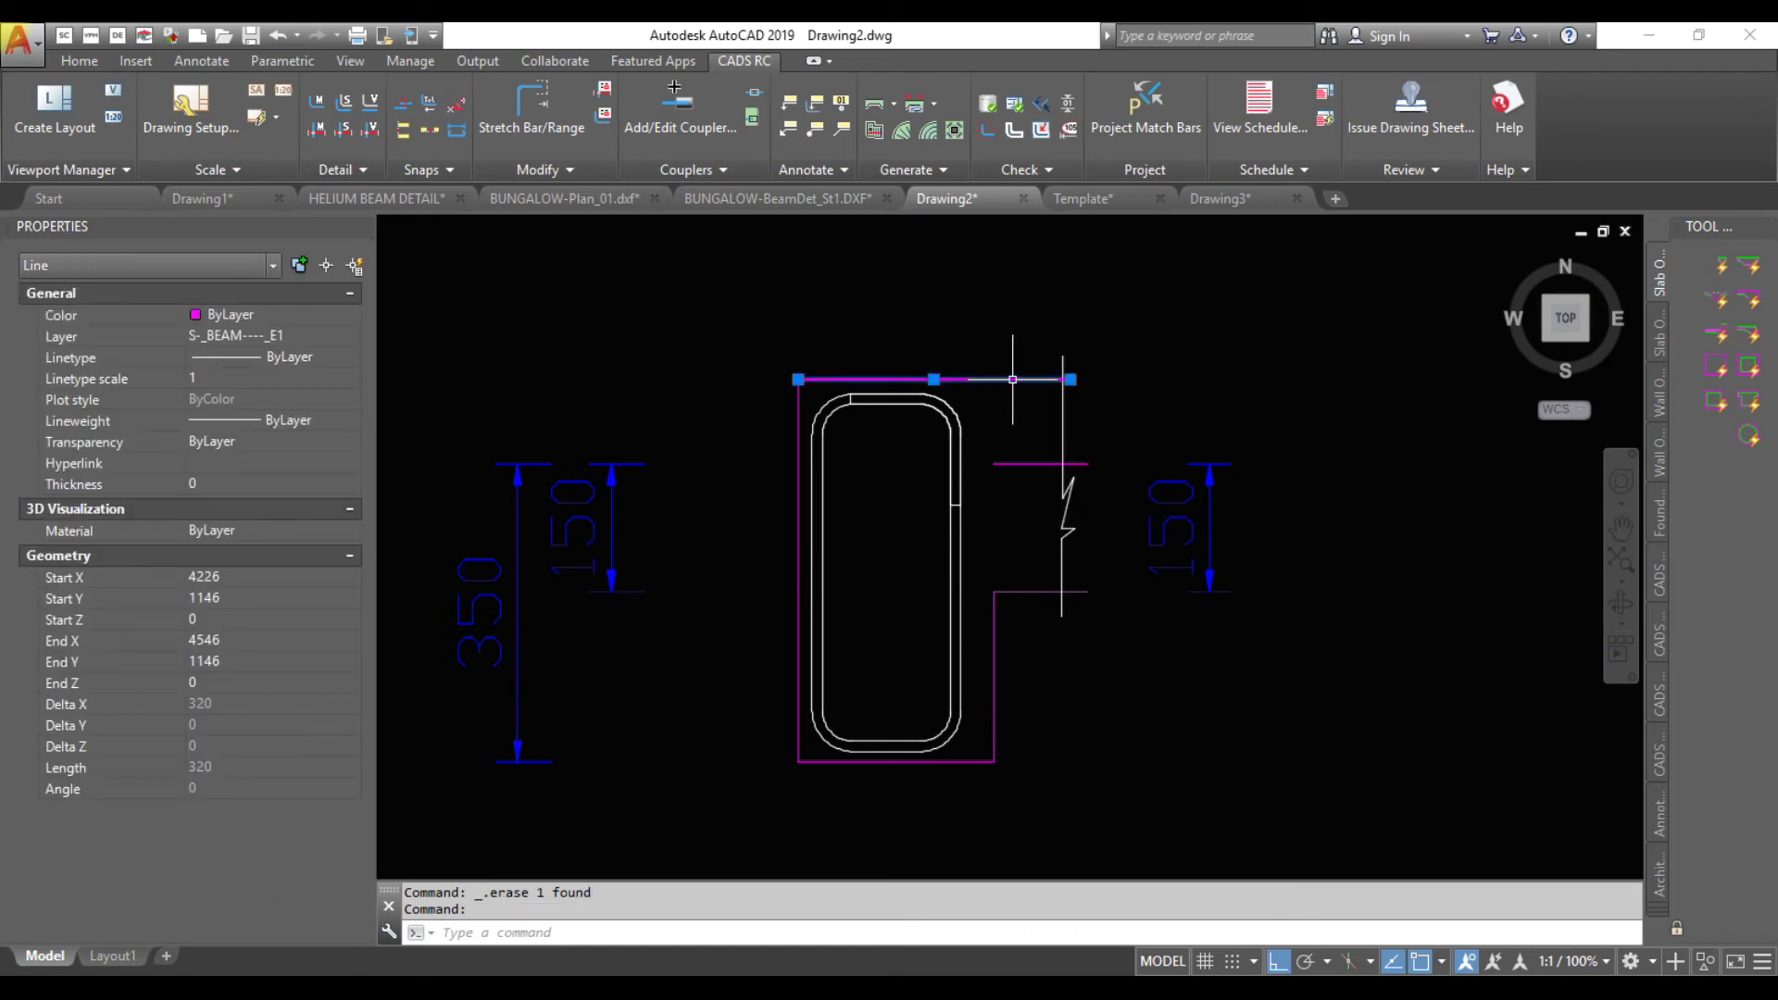
pyautogui.write('o')
pyautogui.press('Return')
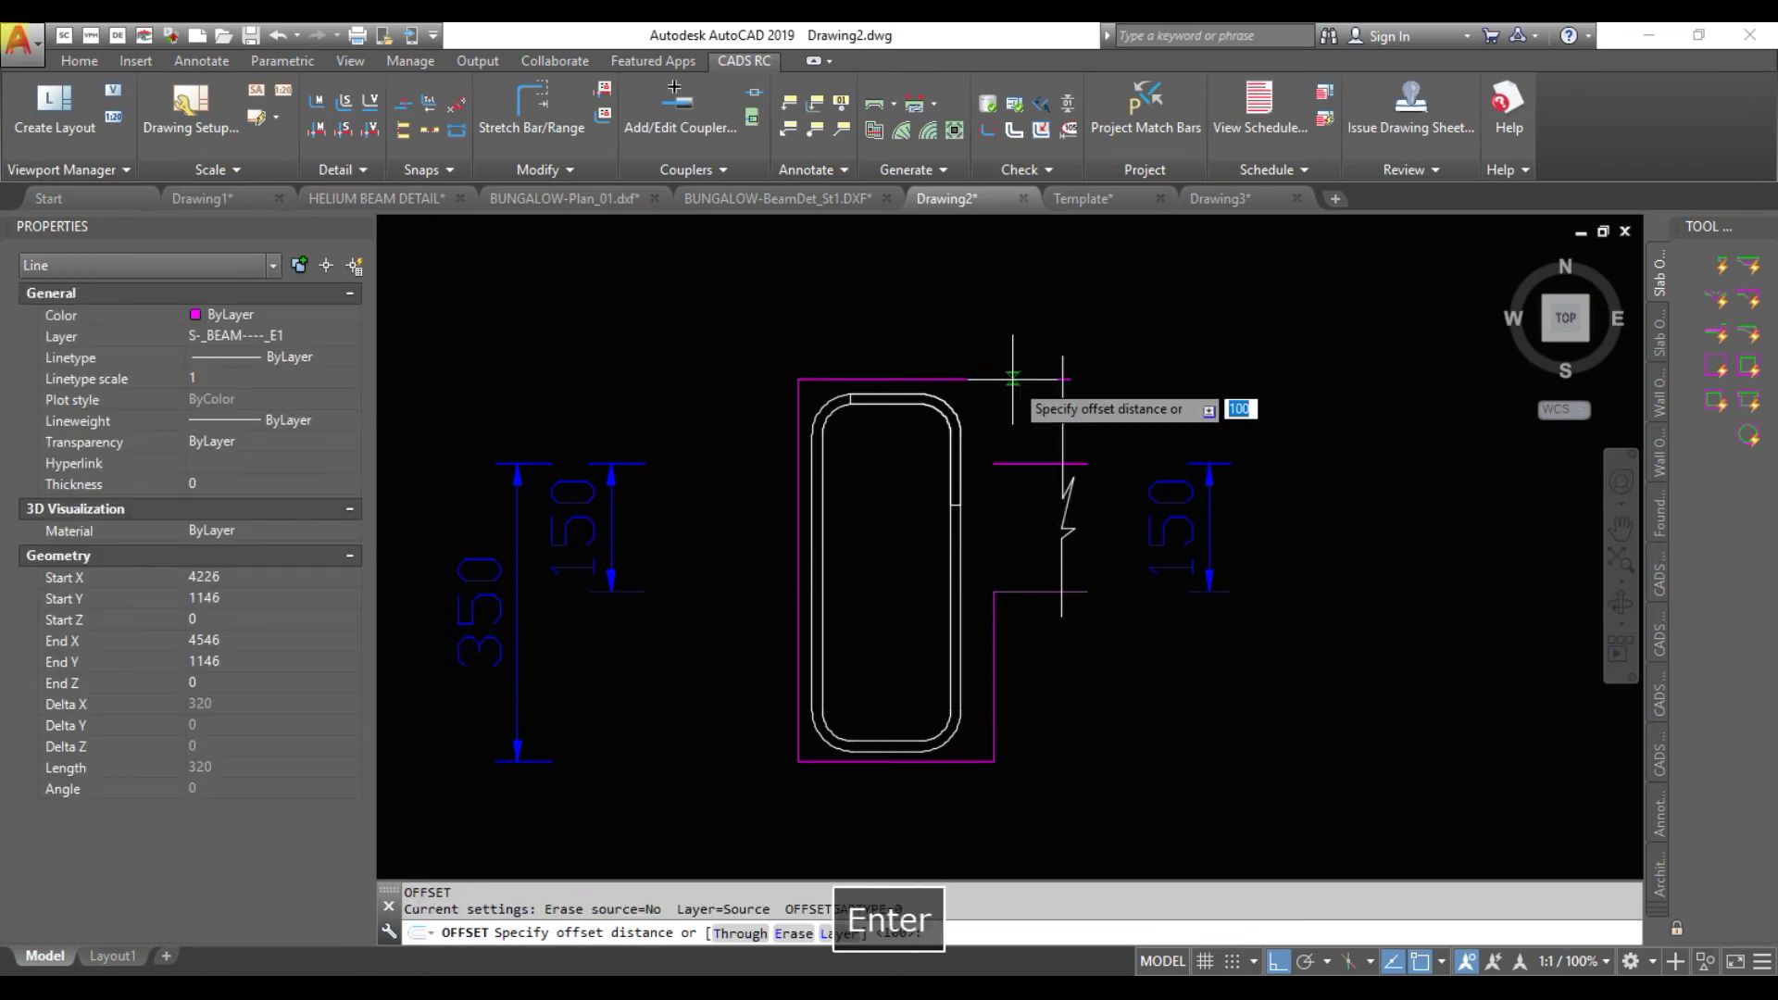
pyautogui.write('150')
pyautogui.press('Return')
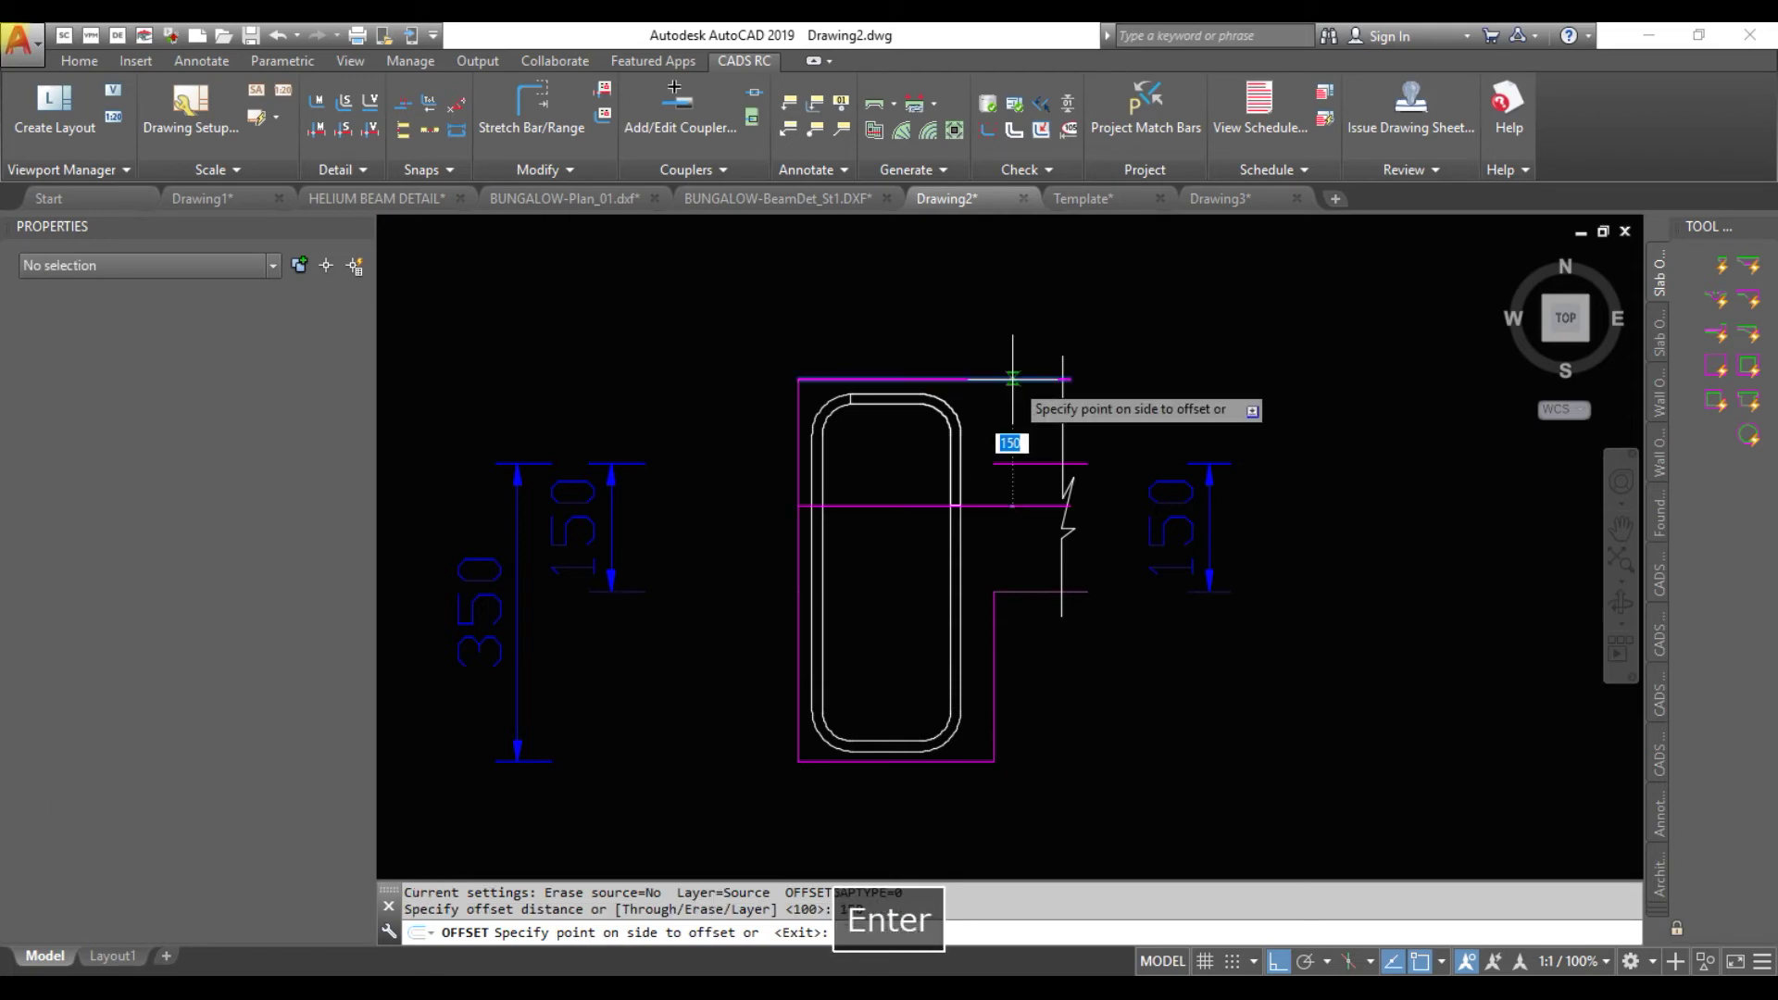
pyautogui.click(1037, 380)
pyautogui.click(994, 506)
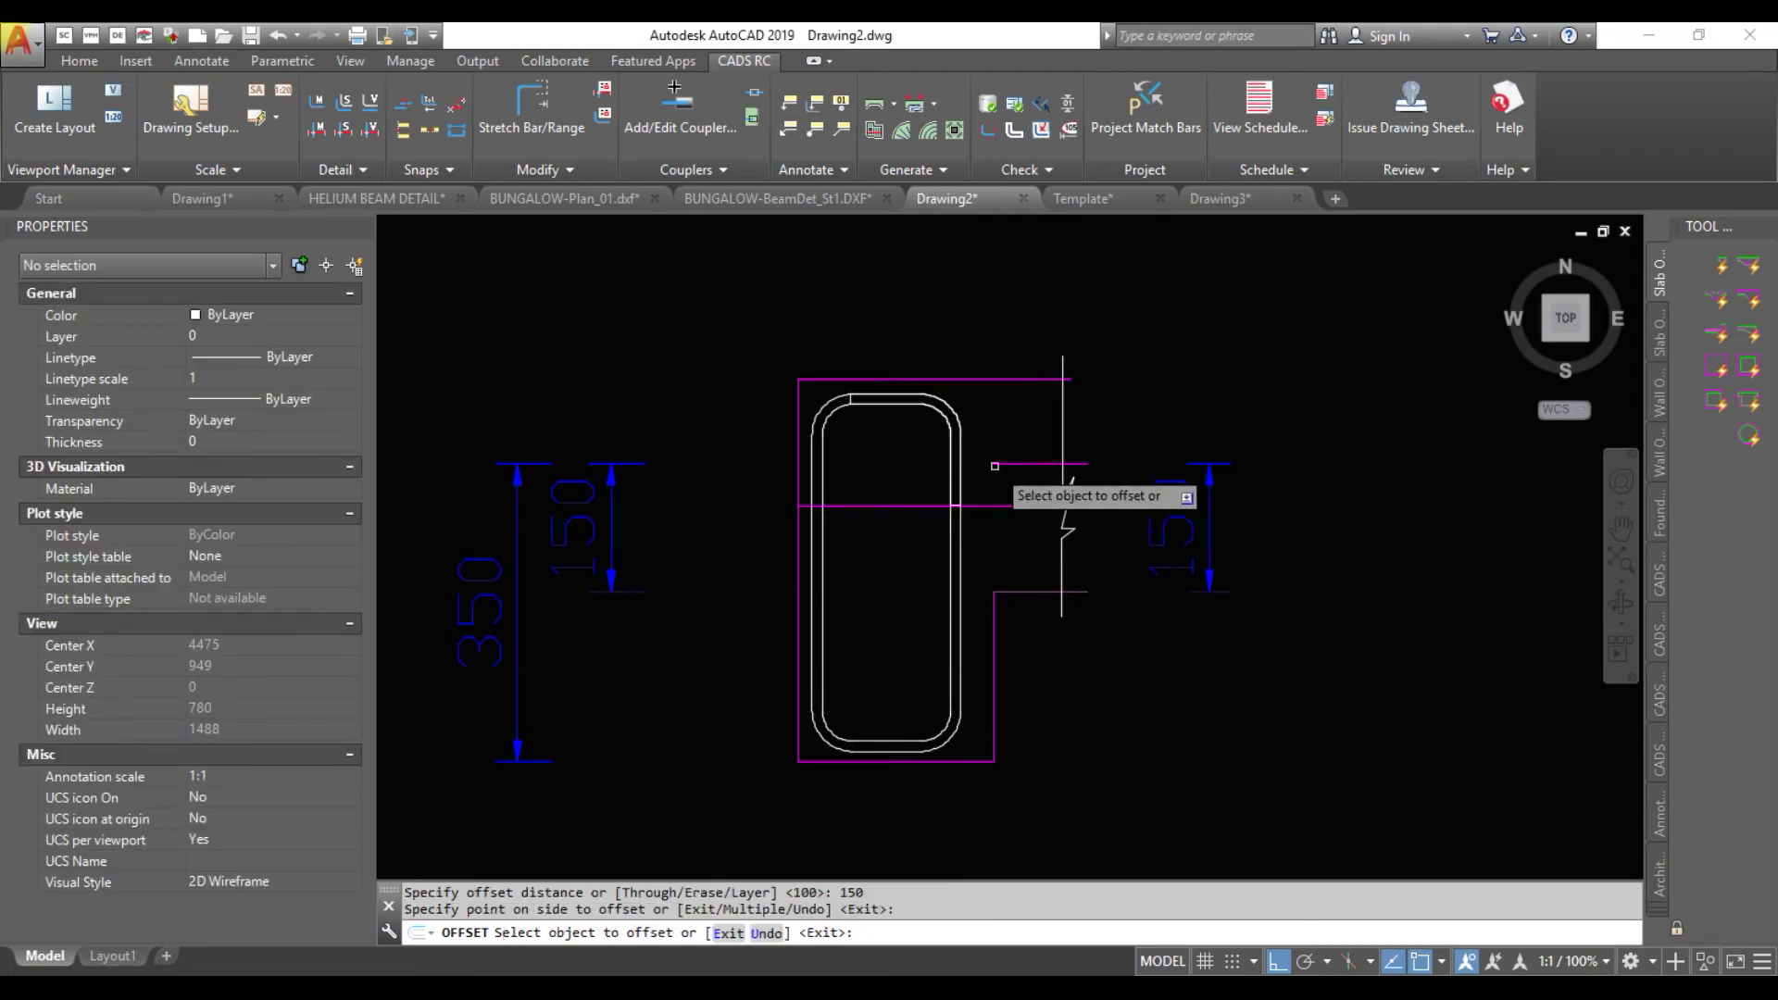
pyautogui.press('Escape')
# Erase the old slab soffit line and stretch the beam's right side line up to the new soffit line
pyautogui.click(1032, 594)
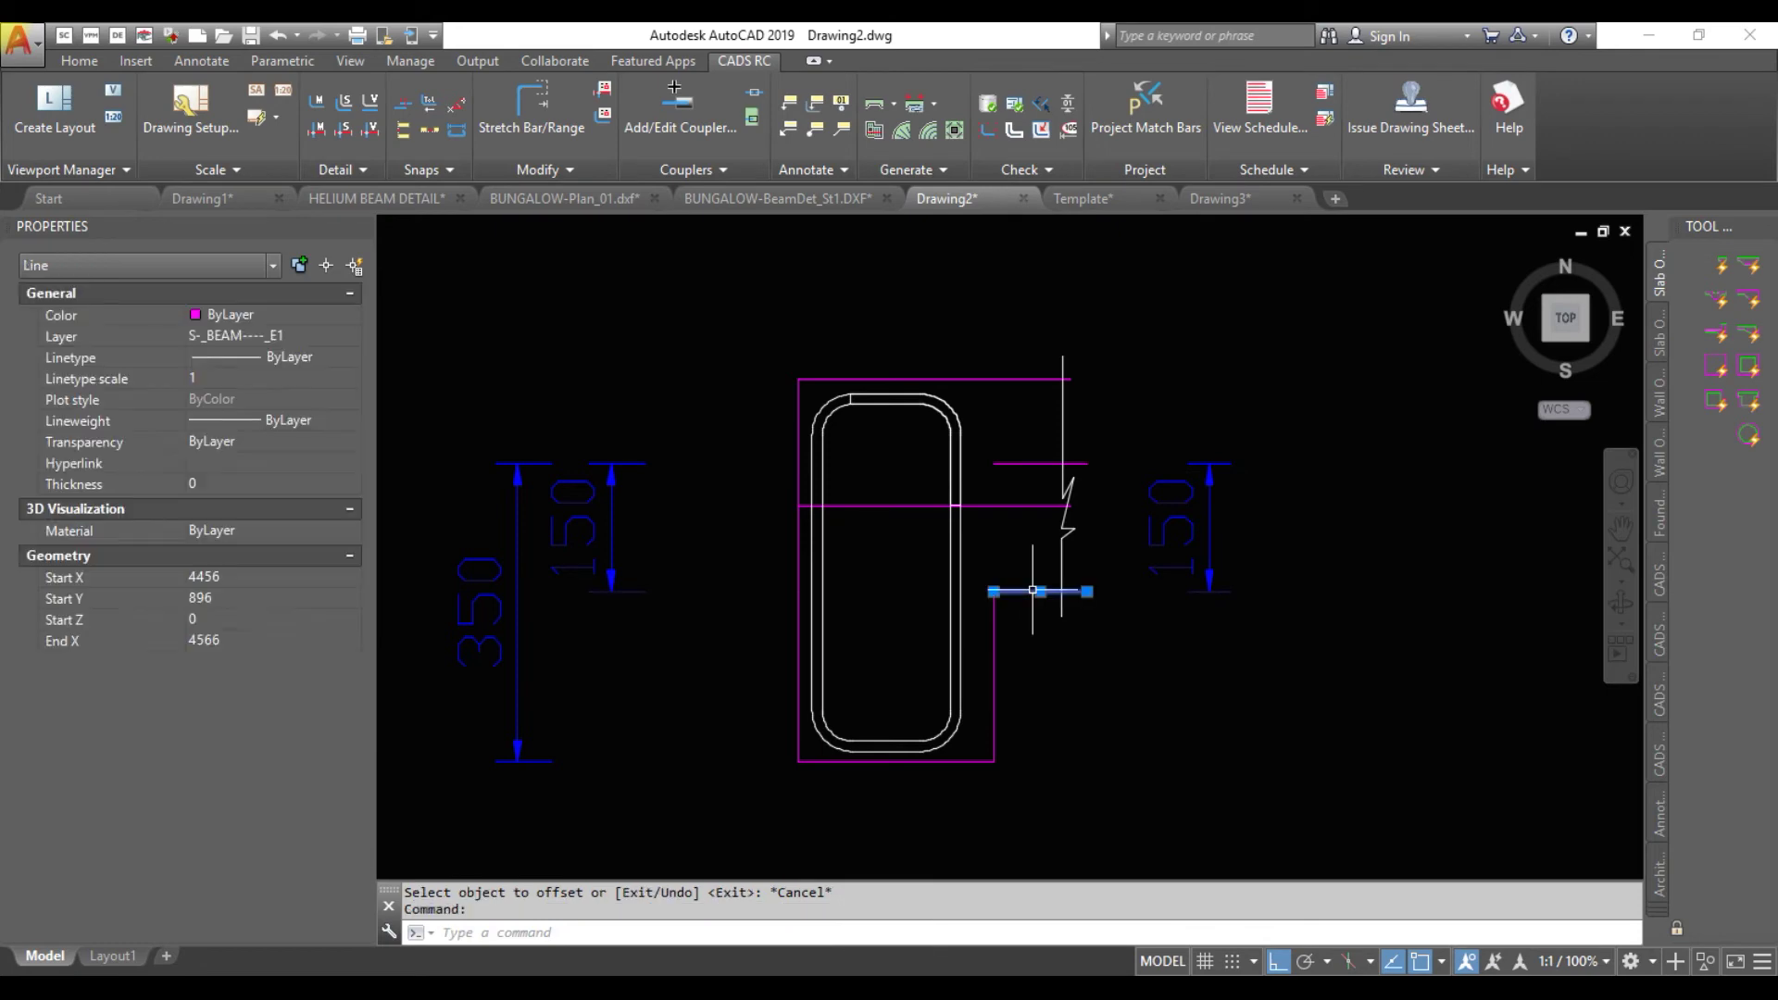
pyautogui.press('Delete')
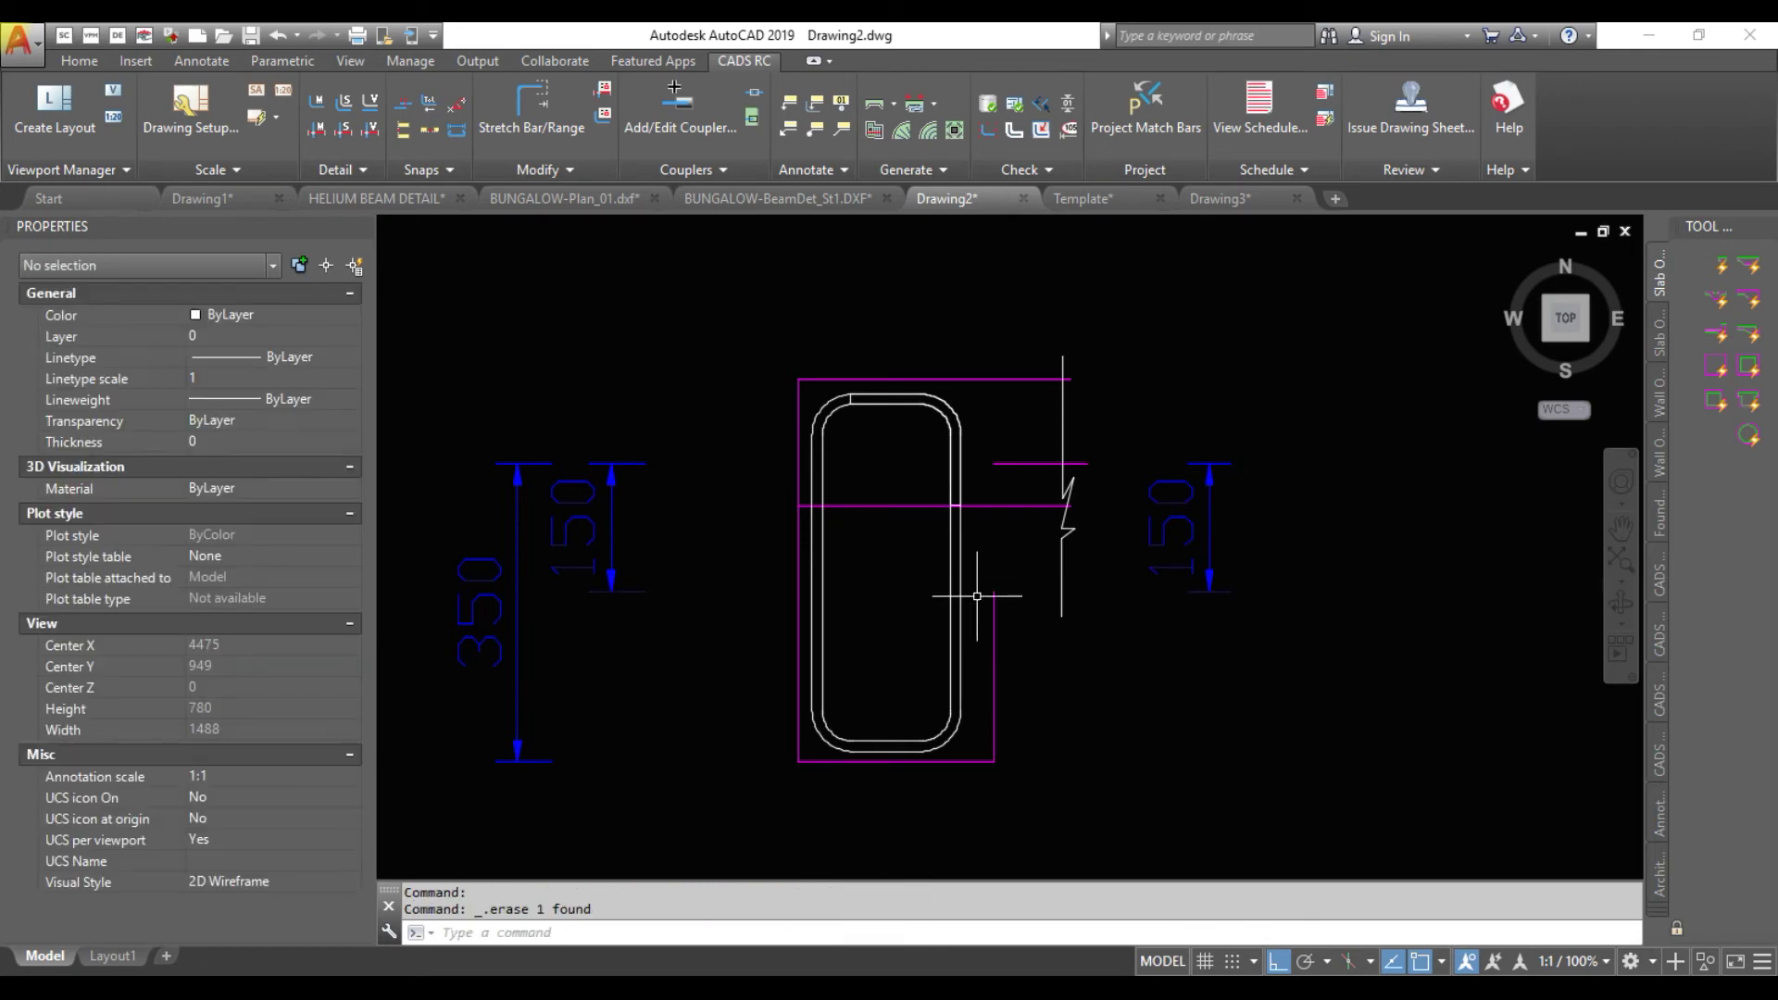
pyautogui.click(984, 602)
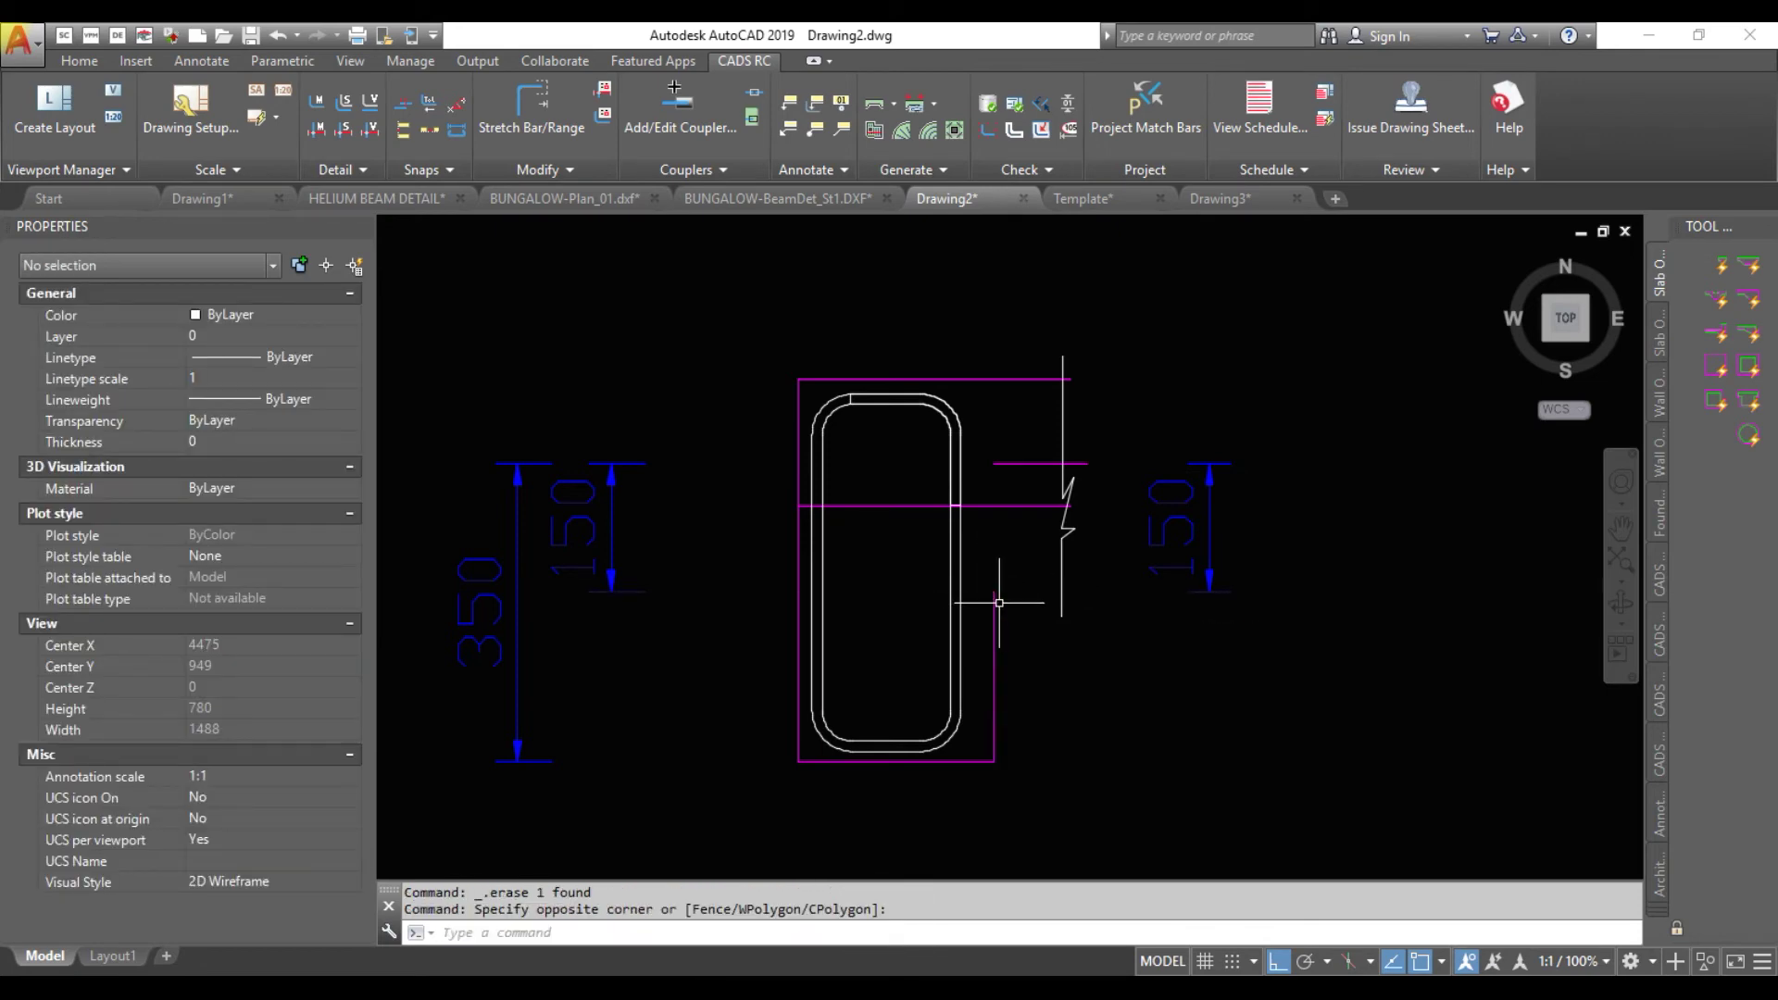
pyautogui.click(996, 606)
pyautogui.click(995, 609)
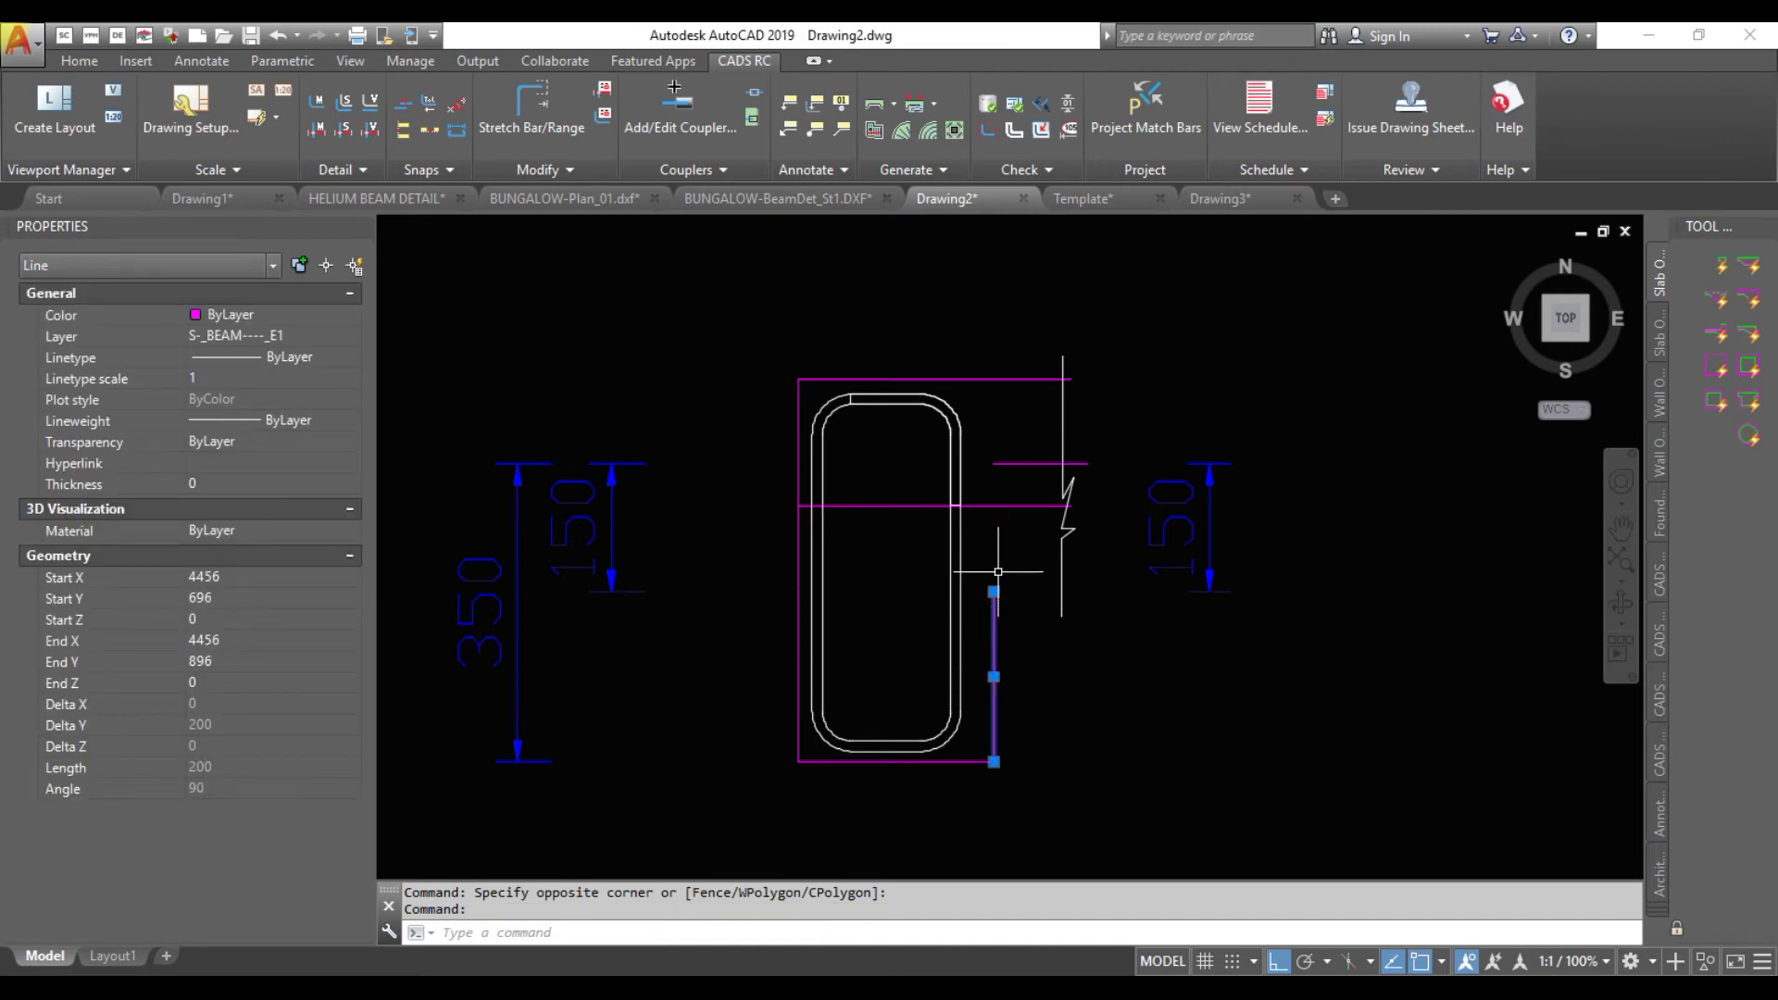
pyautogui.click(994, 591)
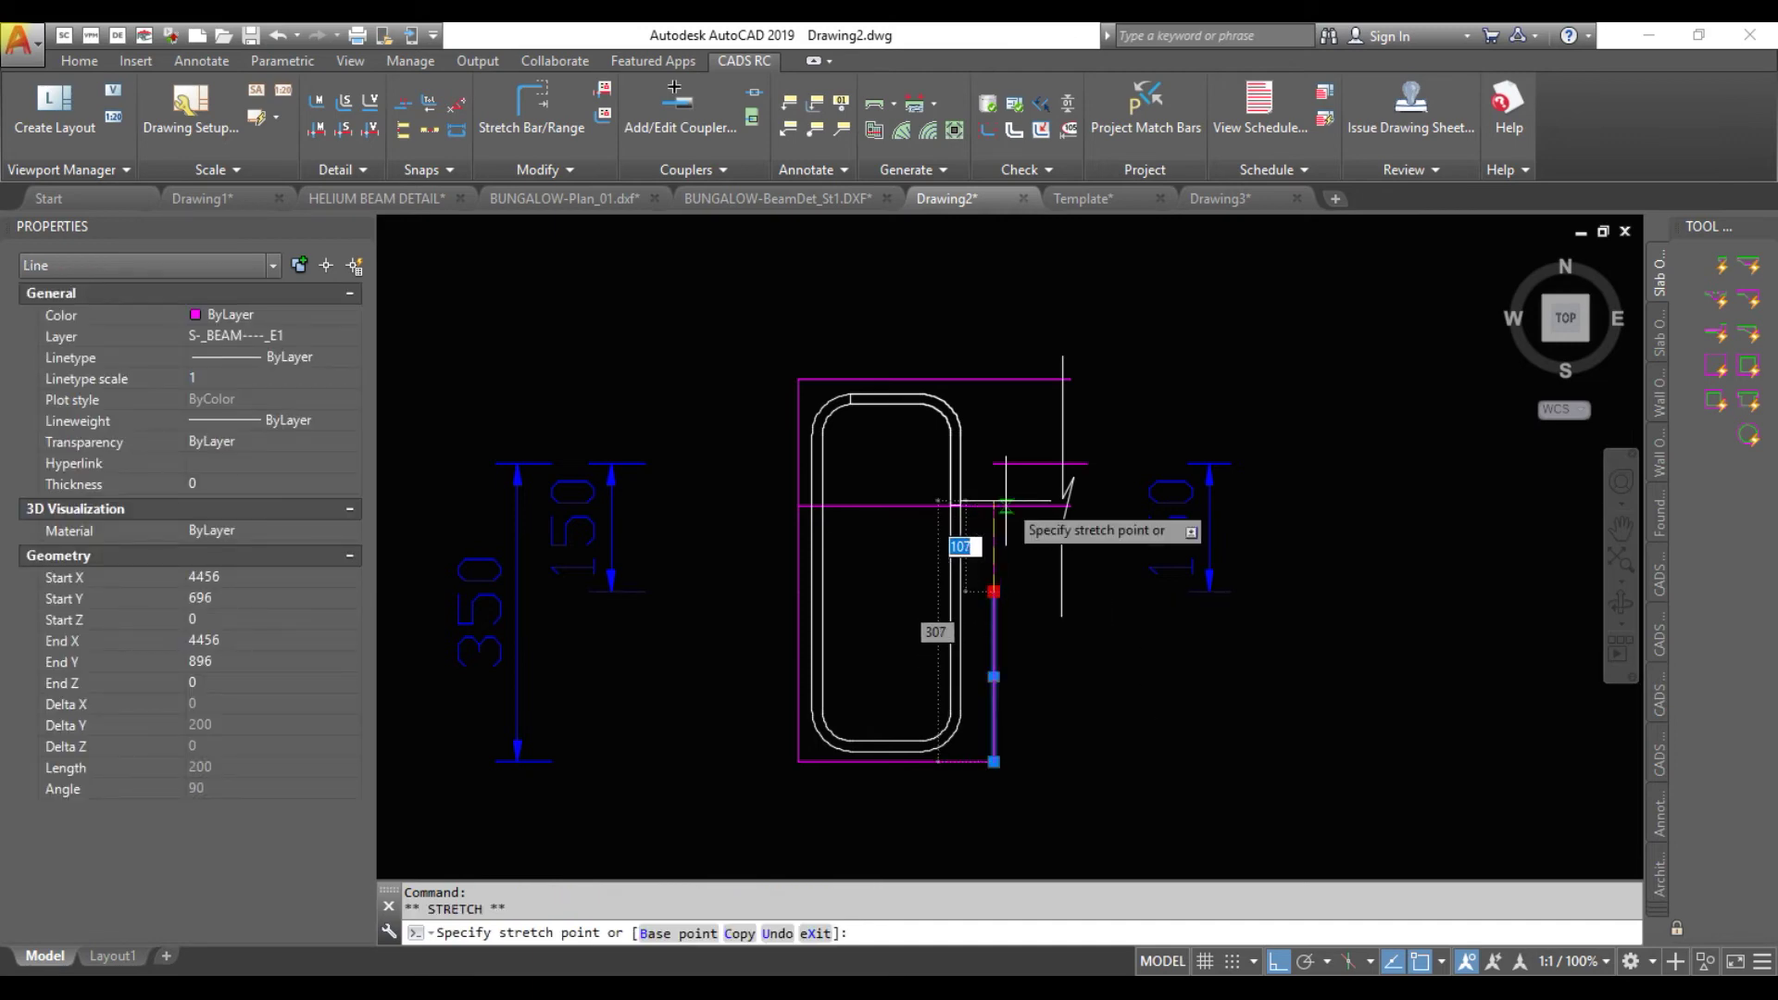
pyautogui.press('Escape')
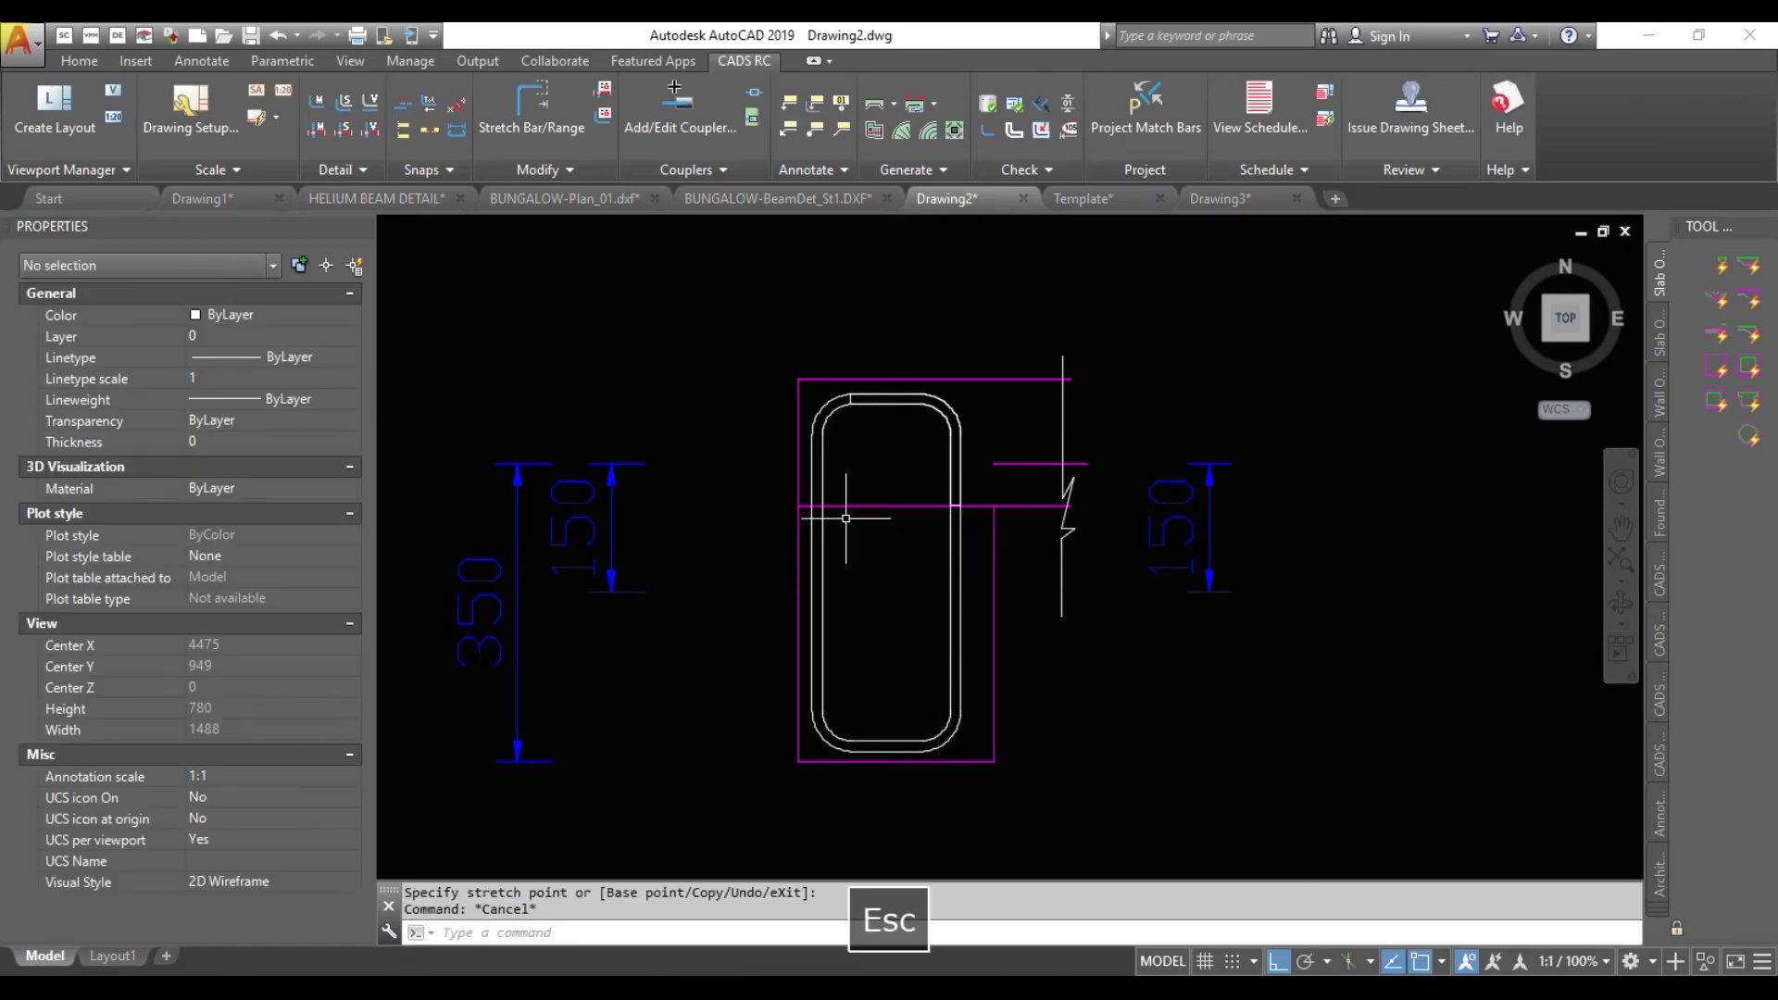
# Trim the new slab soffit line inside the beam outline and the leftover original soffit line back to the break line
pyautogui.click(1079, 785)
pyautogui.click(710, 315)
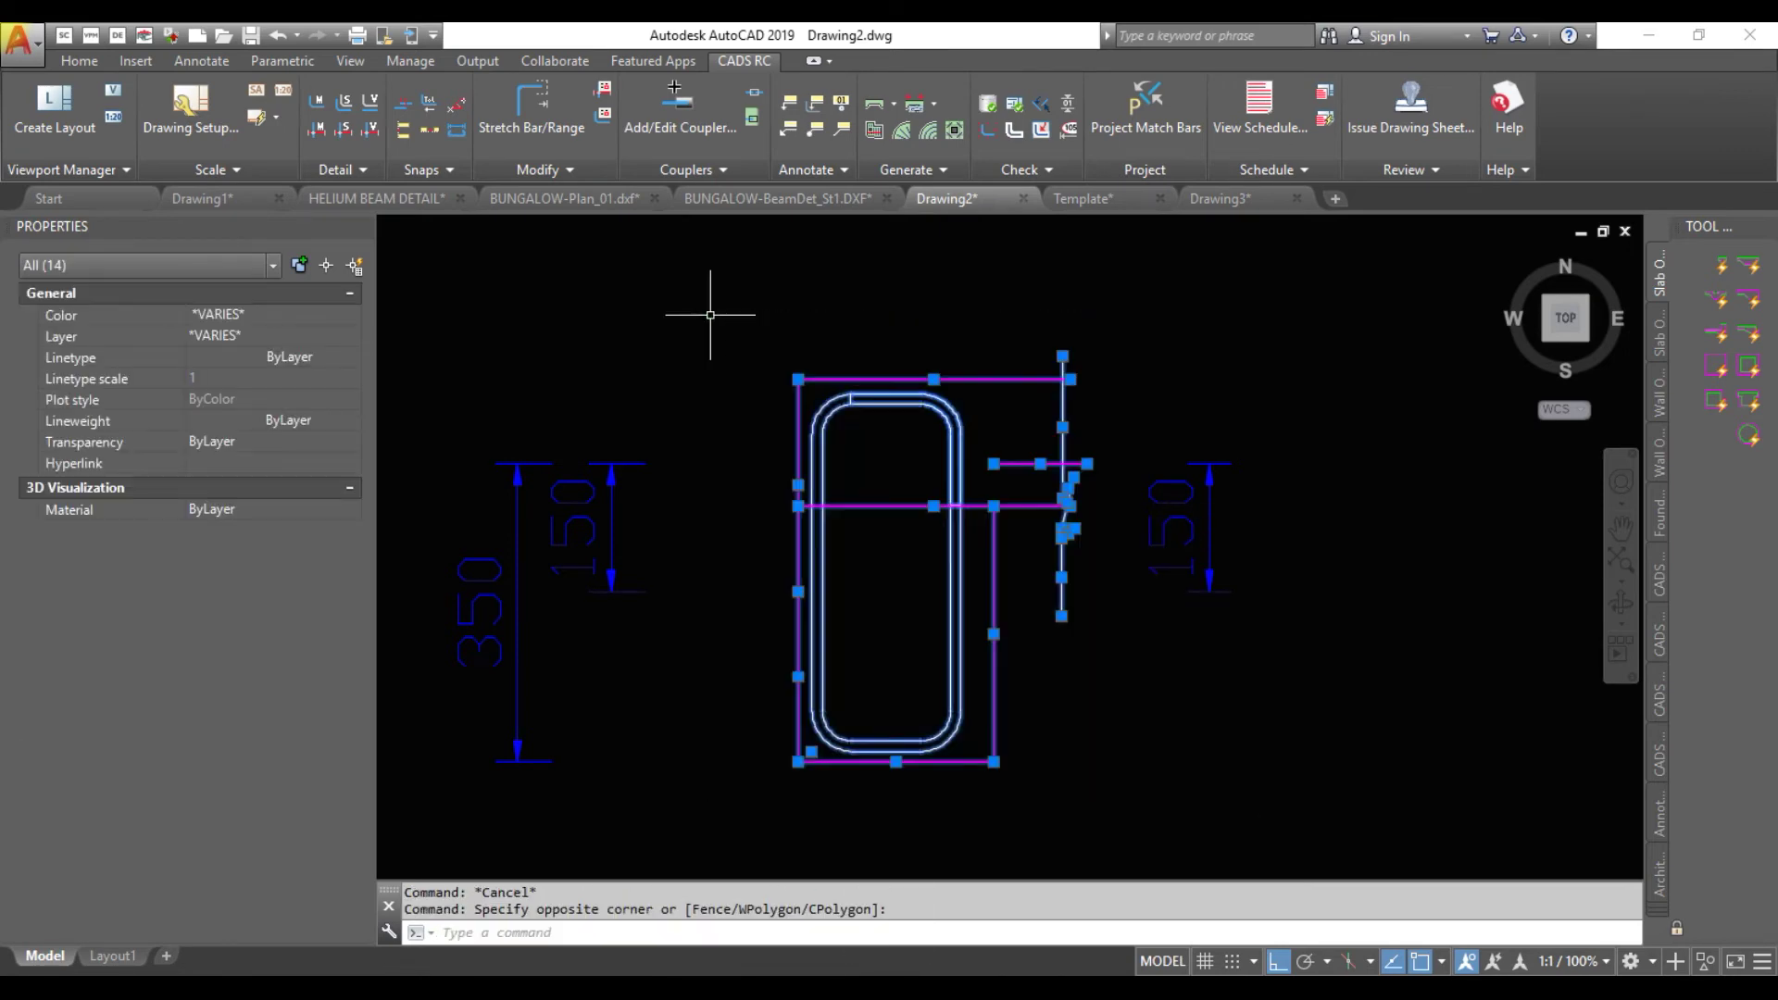
pyautogui.write('TR')
pyautogui.press('Return')
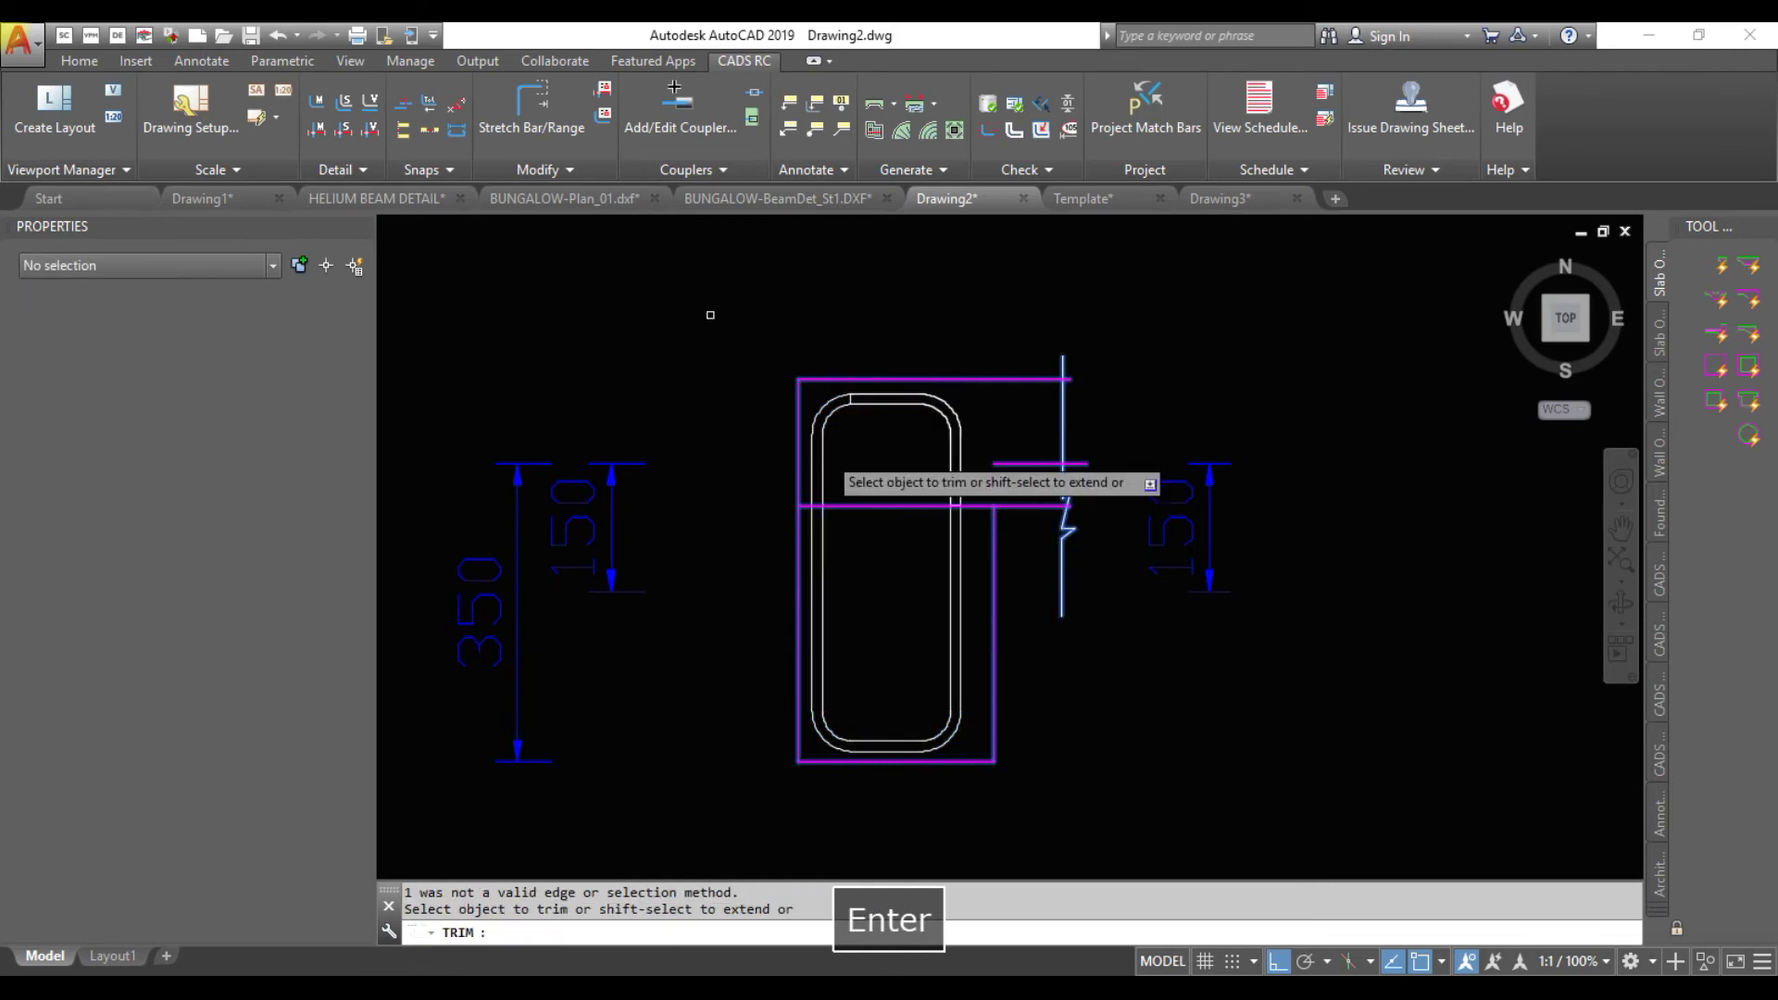
pyautogui.scroll(5, 995, 513)
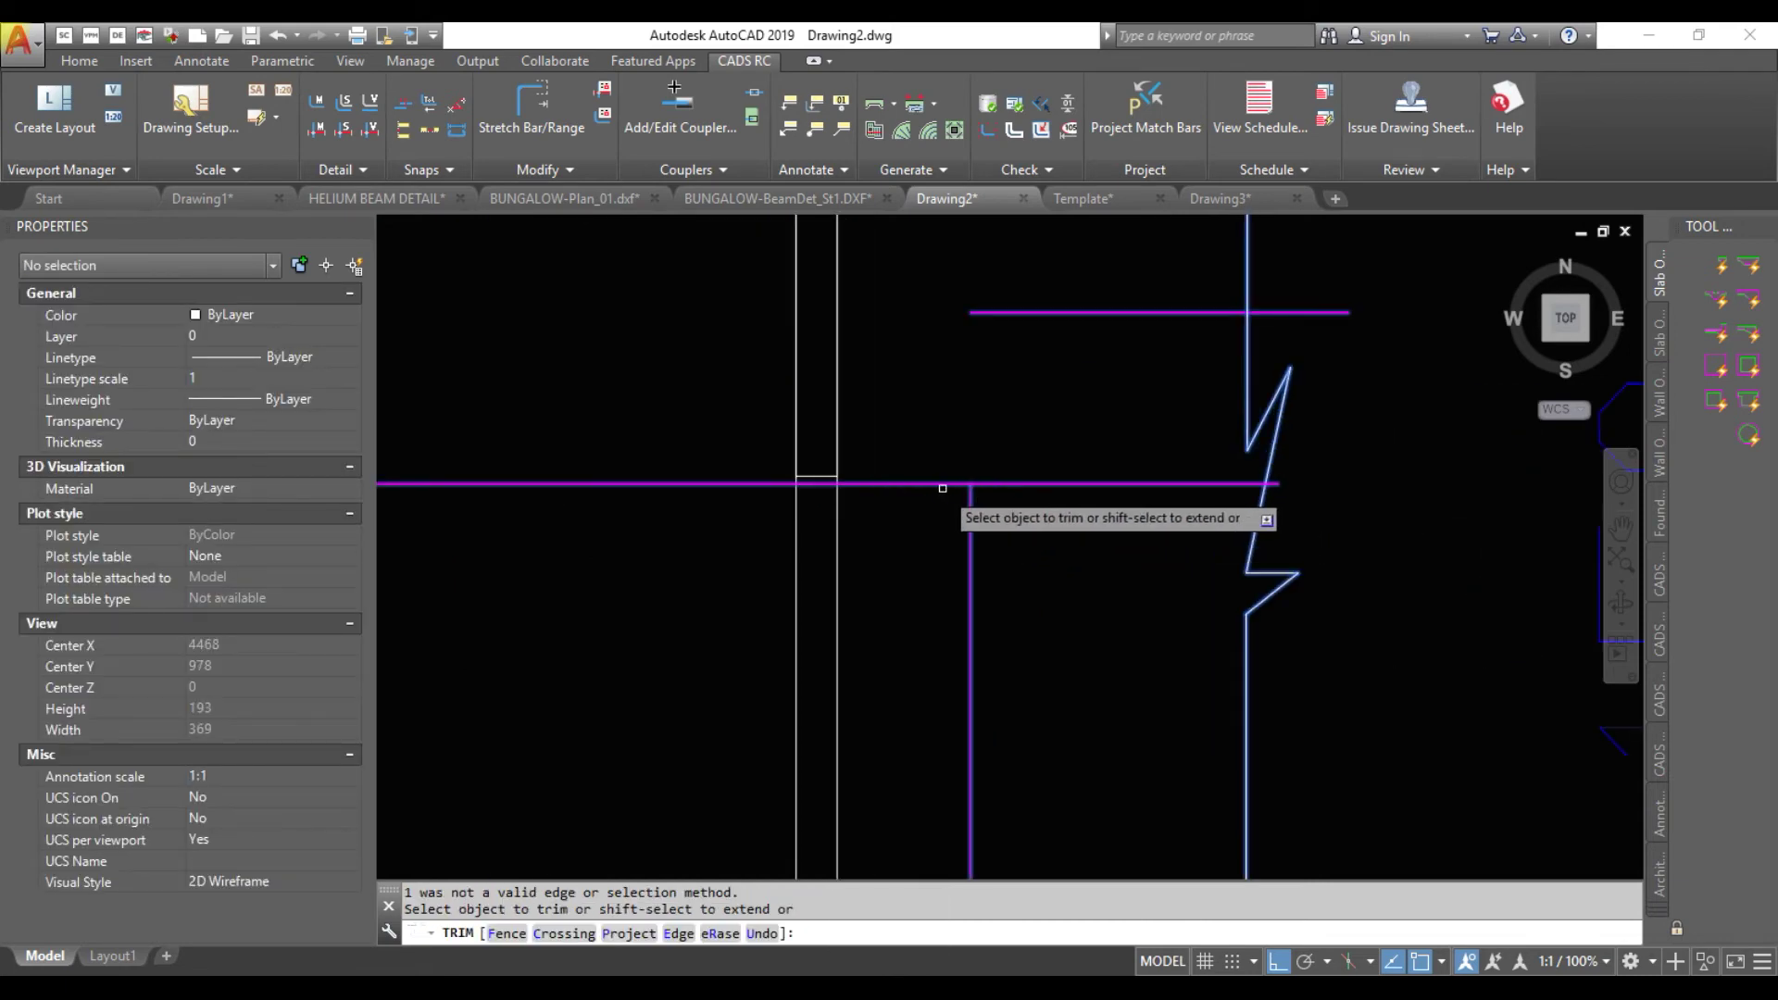
pyautogui.scroll(-6, 943, 483)
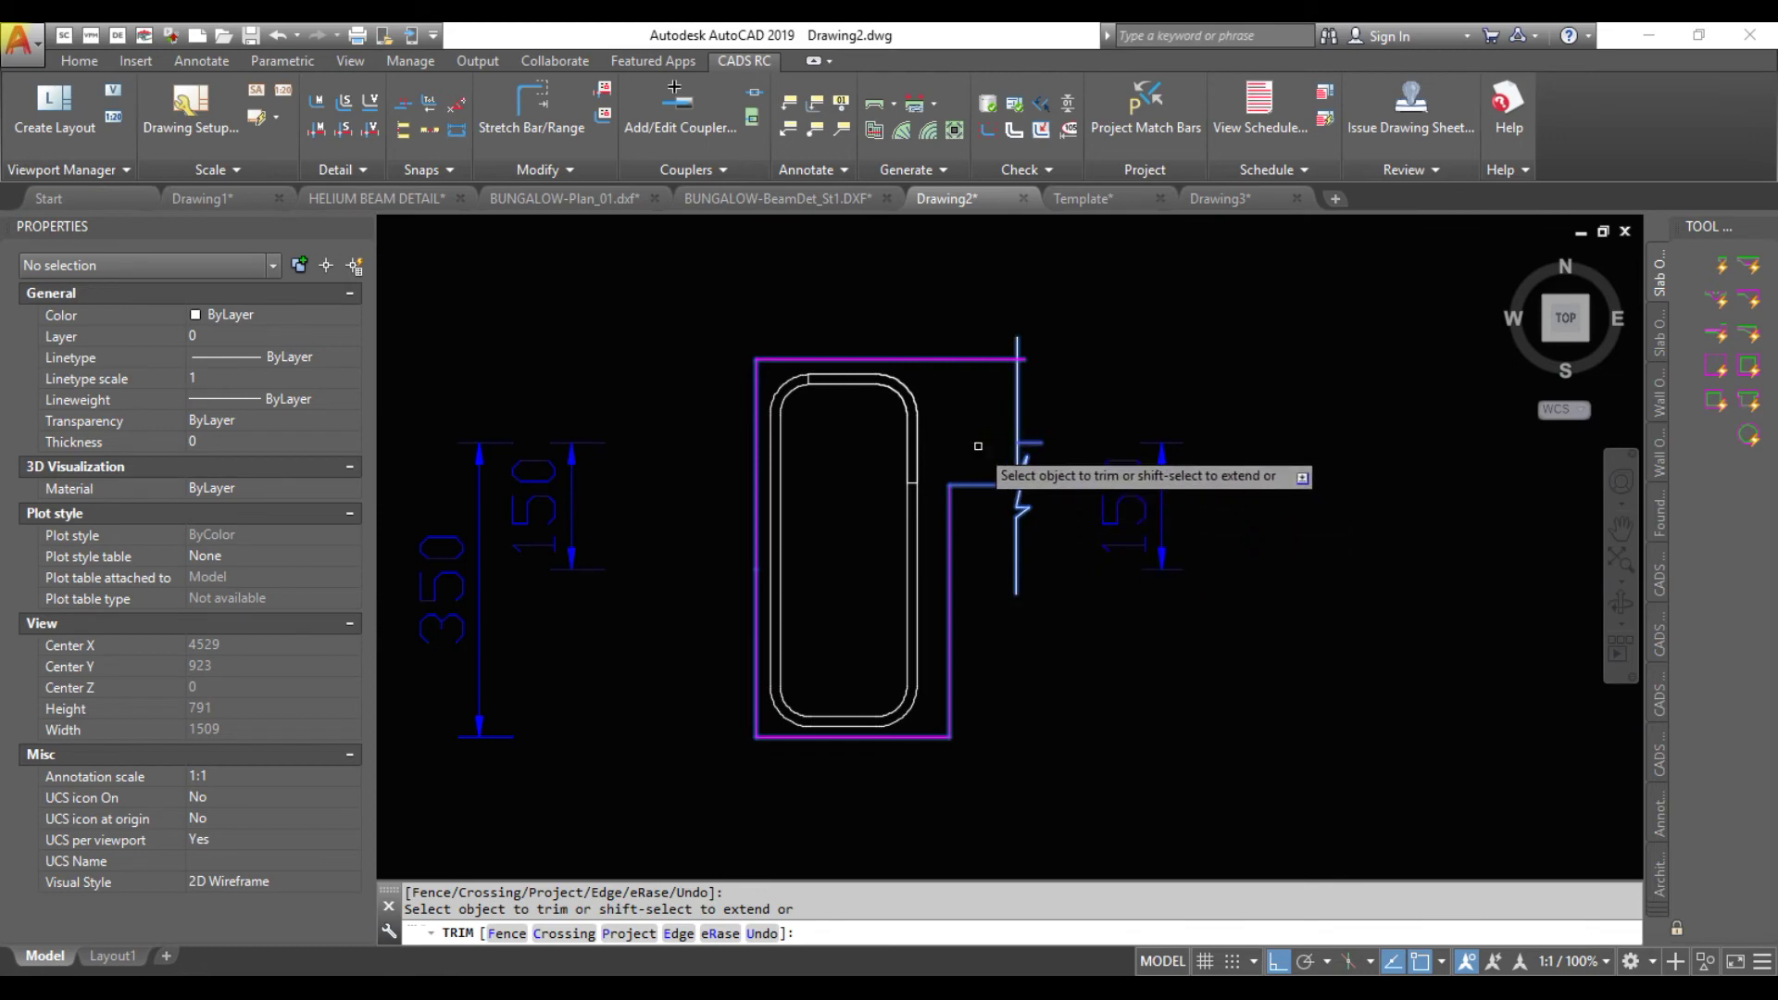
pyautogui.press('Escape')
# Shorten the break line's upper vertical segment by raising its lower end about 90, detaching it from the zigzag
pyautogui.scroll(2, 1018, 446)
pyautogui.scroll(2, 1018, 444)
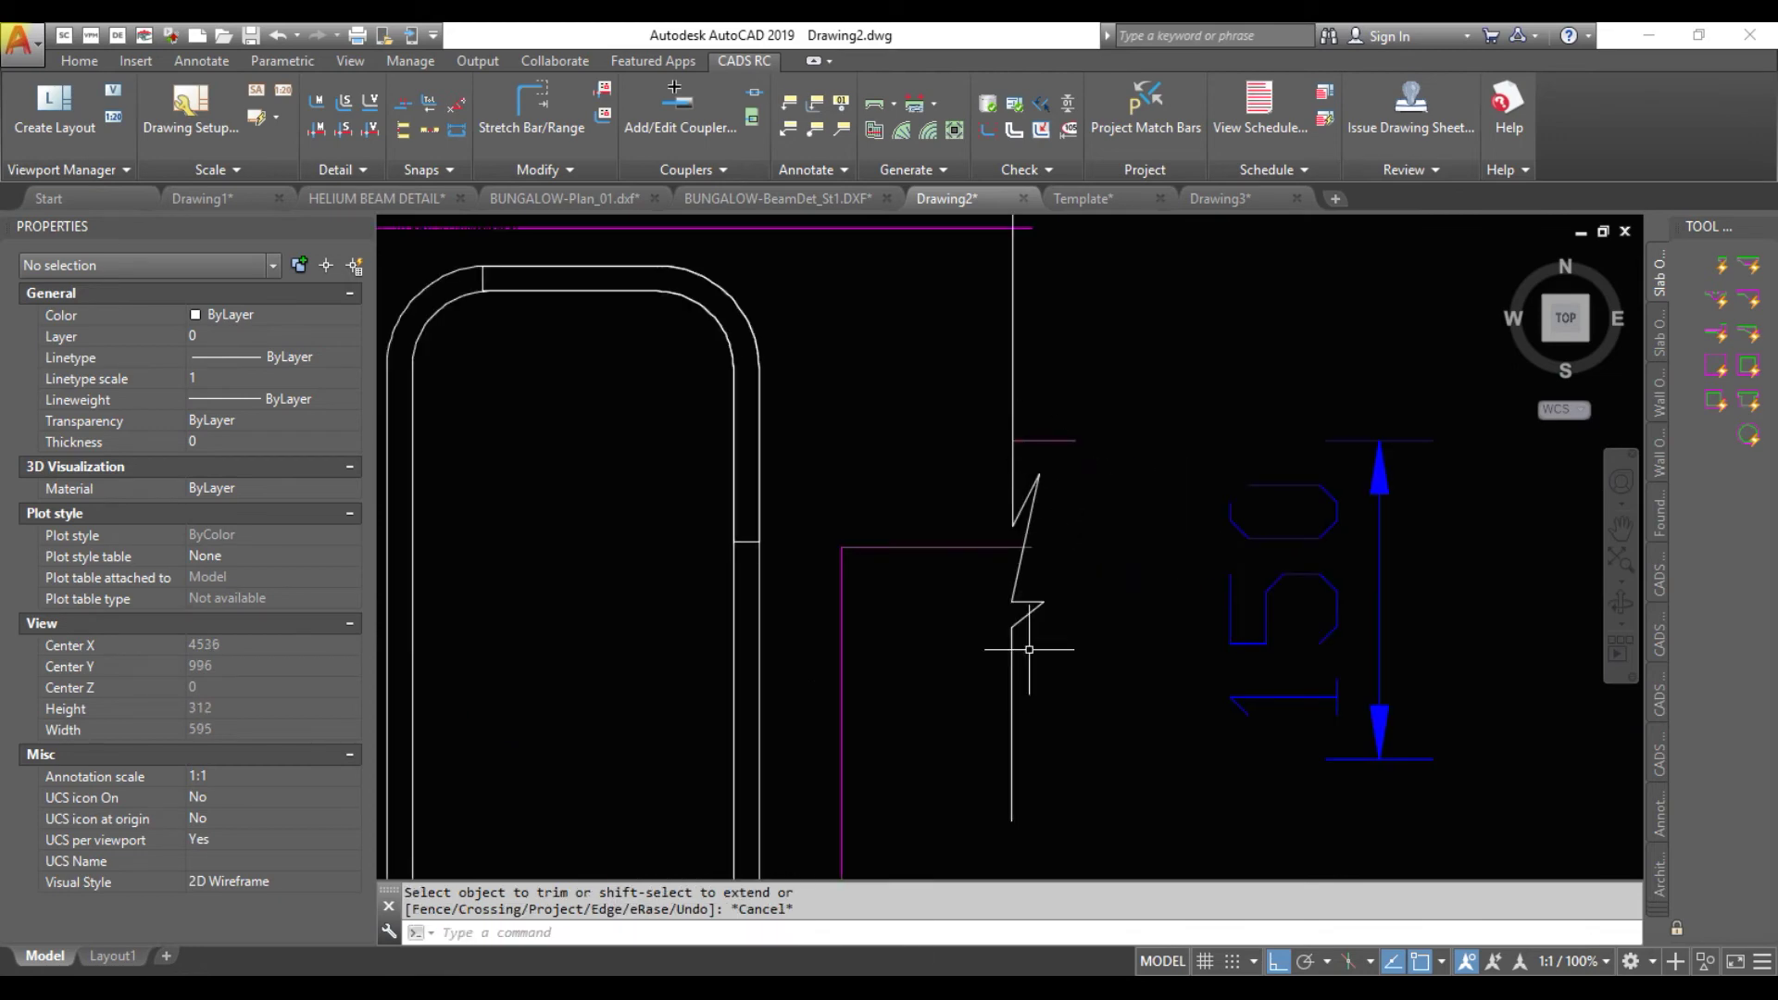
pyautogui.click(1001, 713)
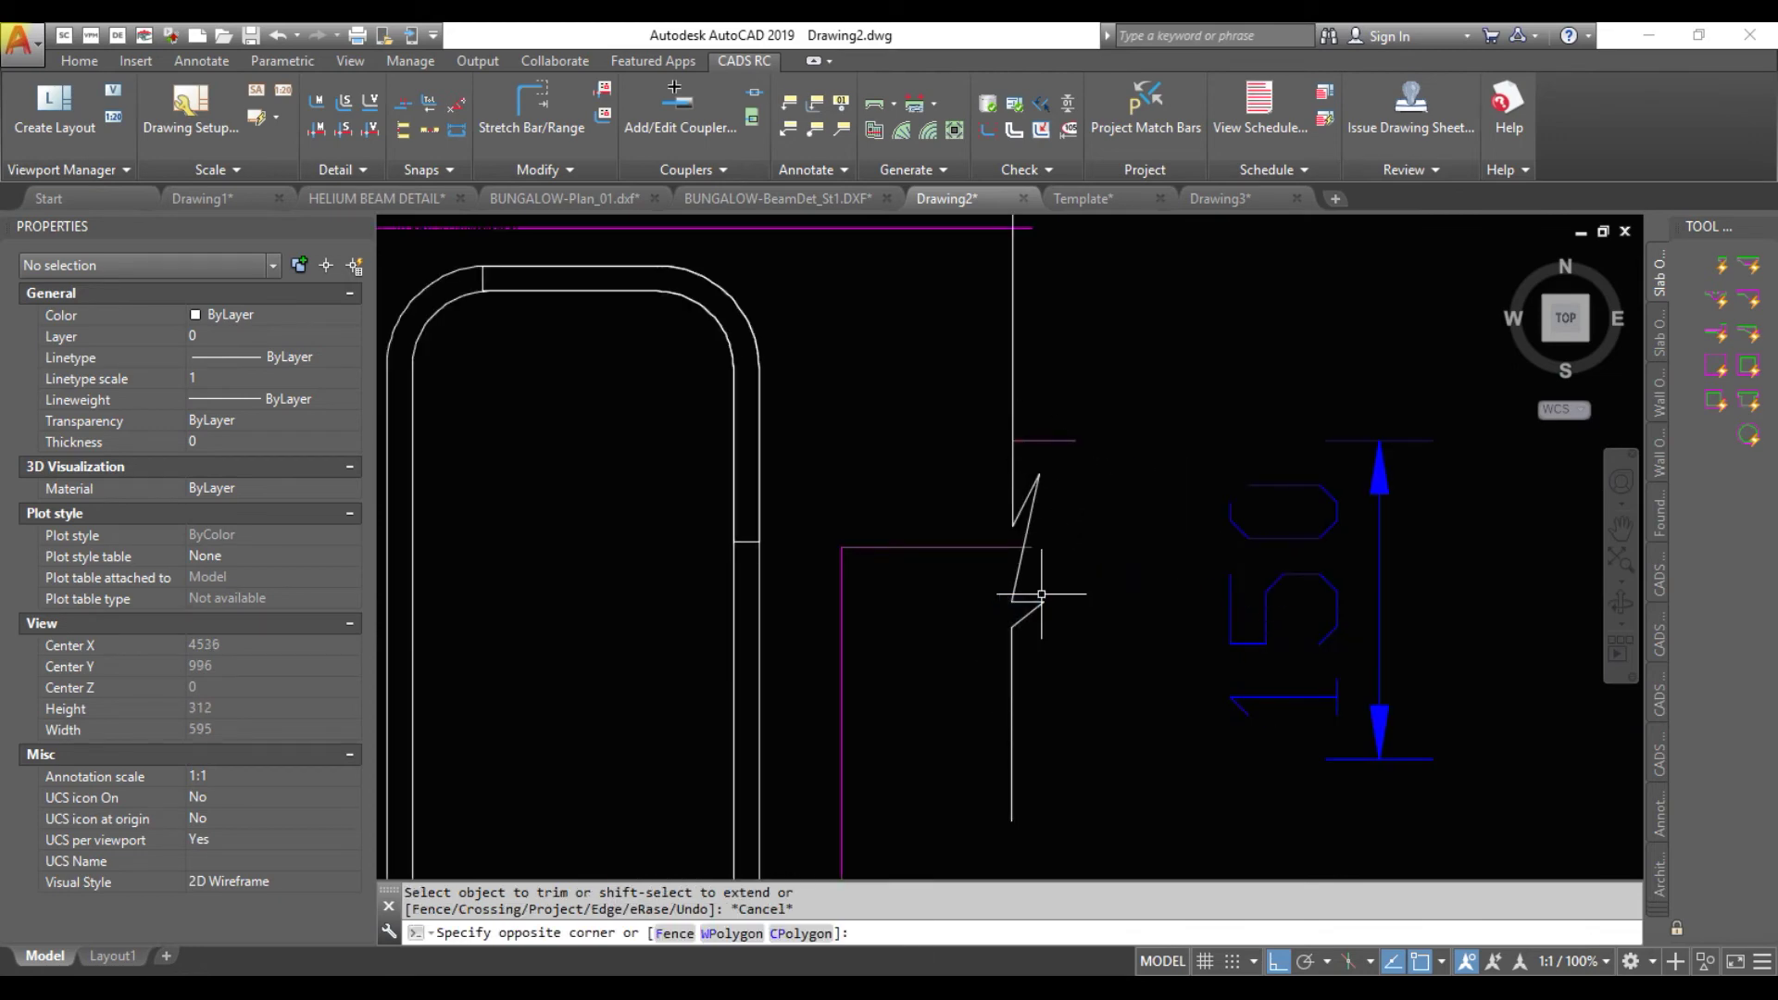
pyautogui.click(1009, 489)
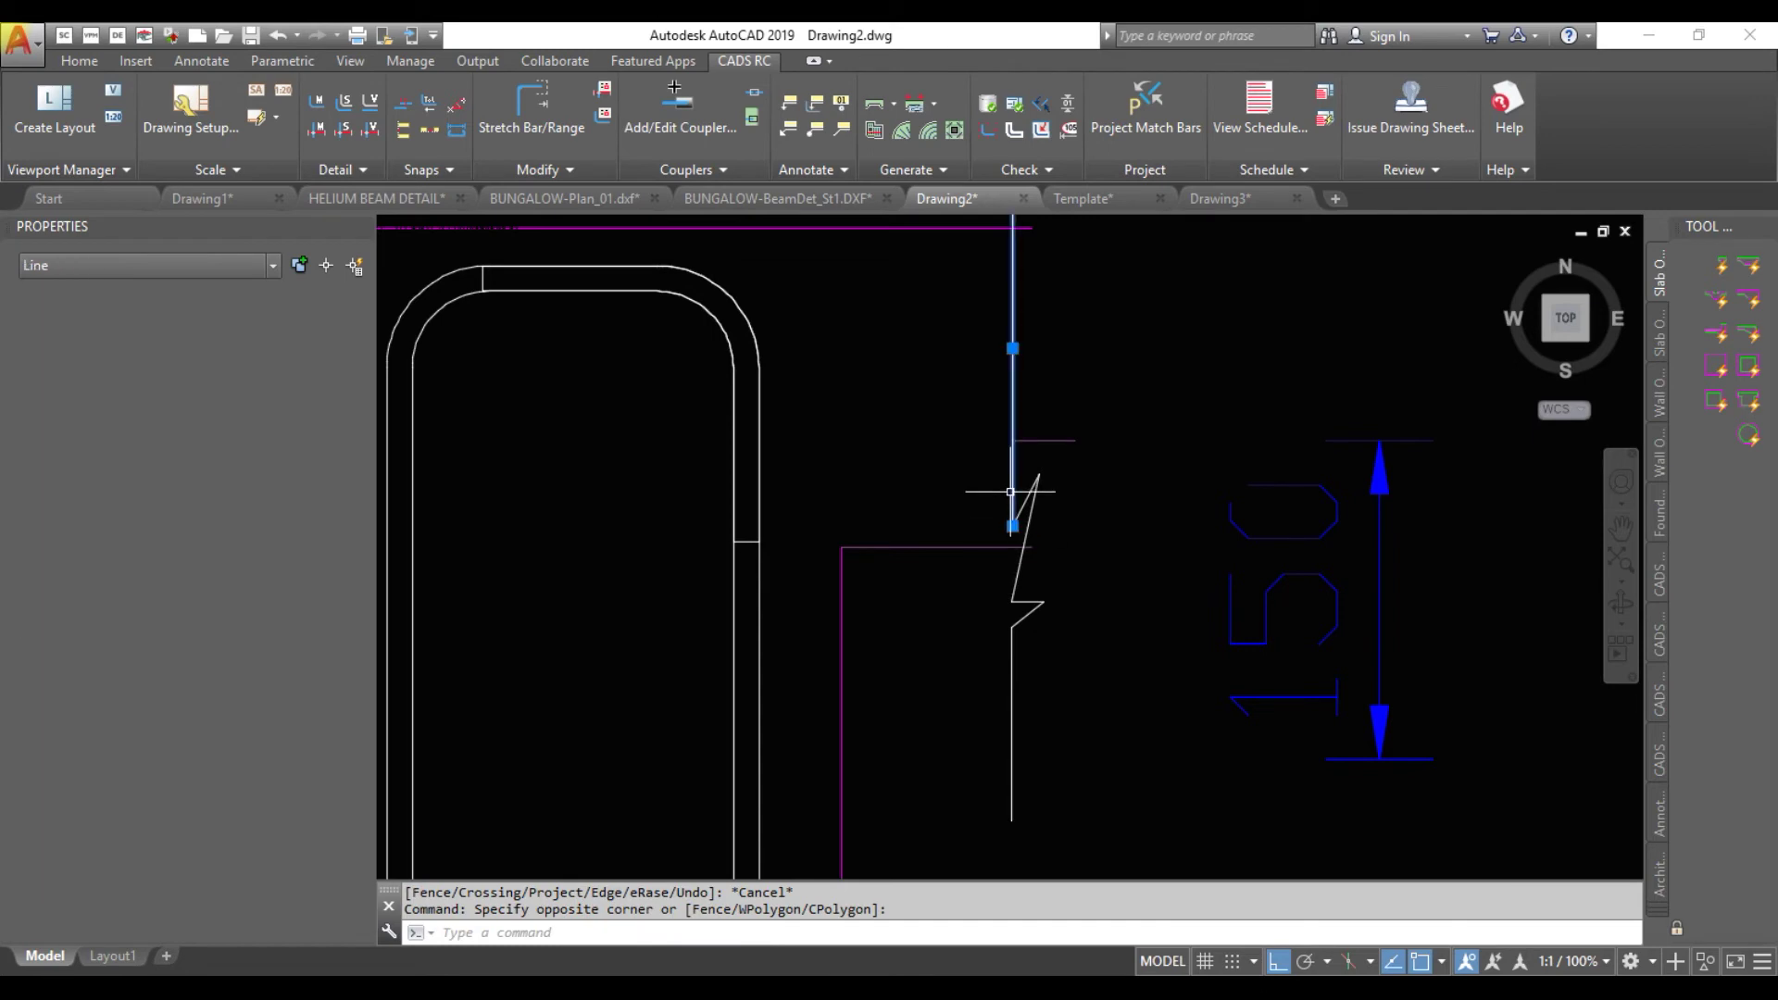
pyautogui.click(1013, 527)
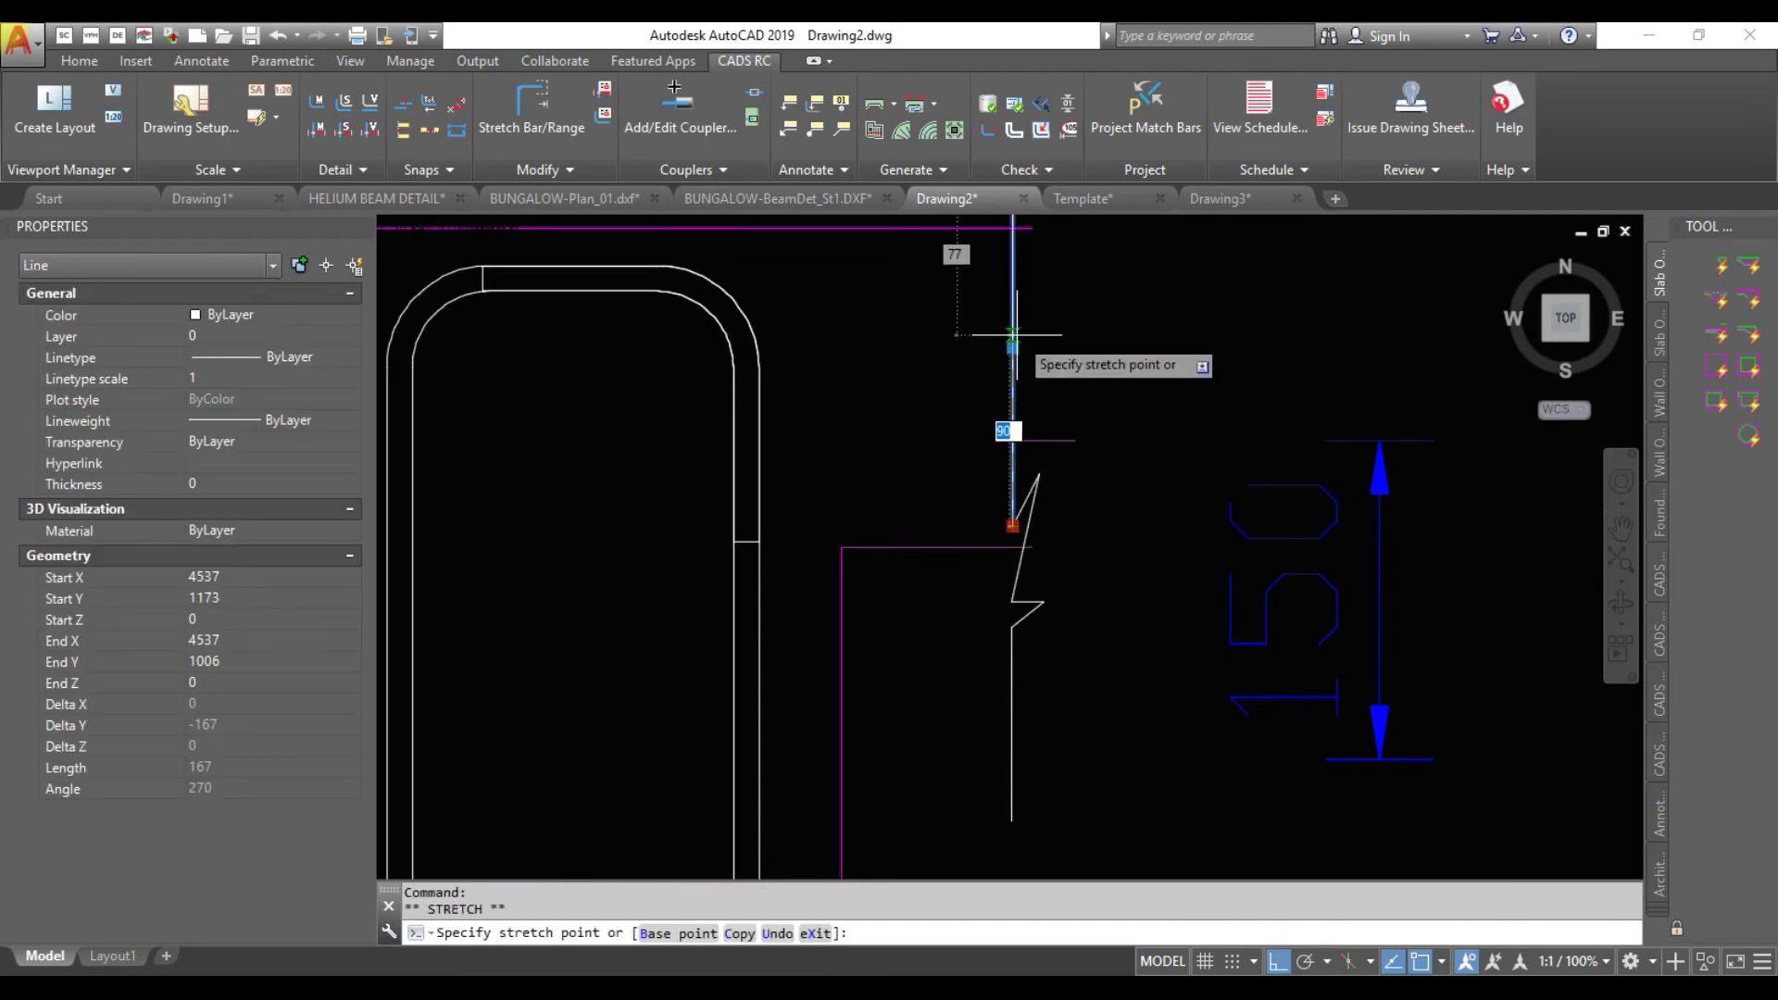
pyautogui.click(1015, 515)
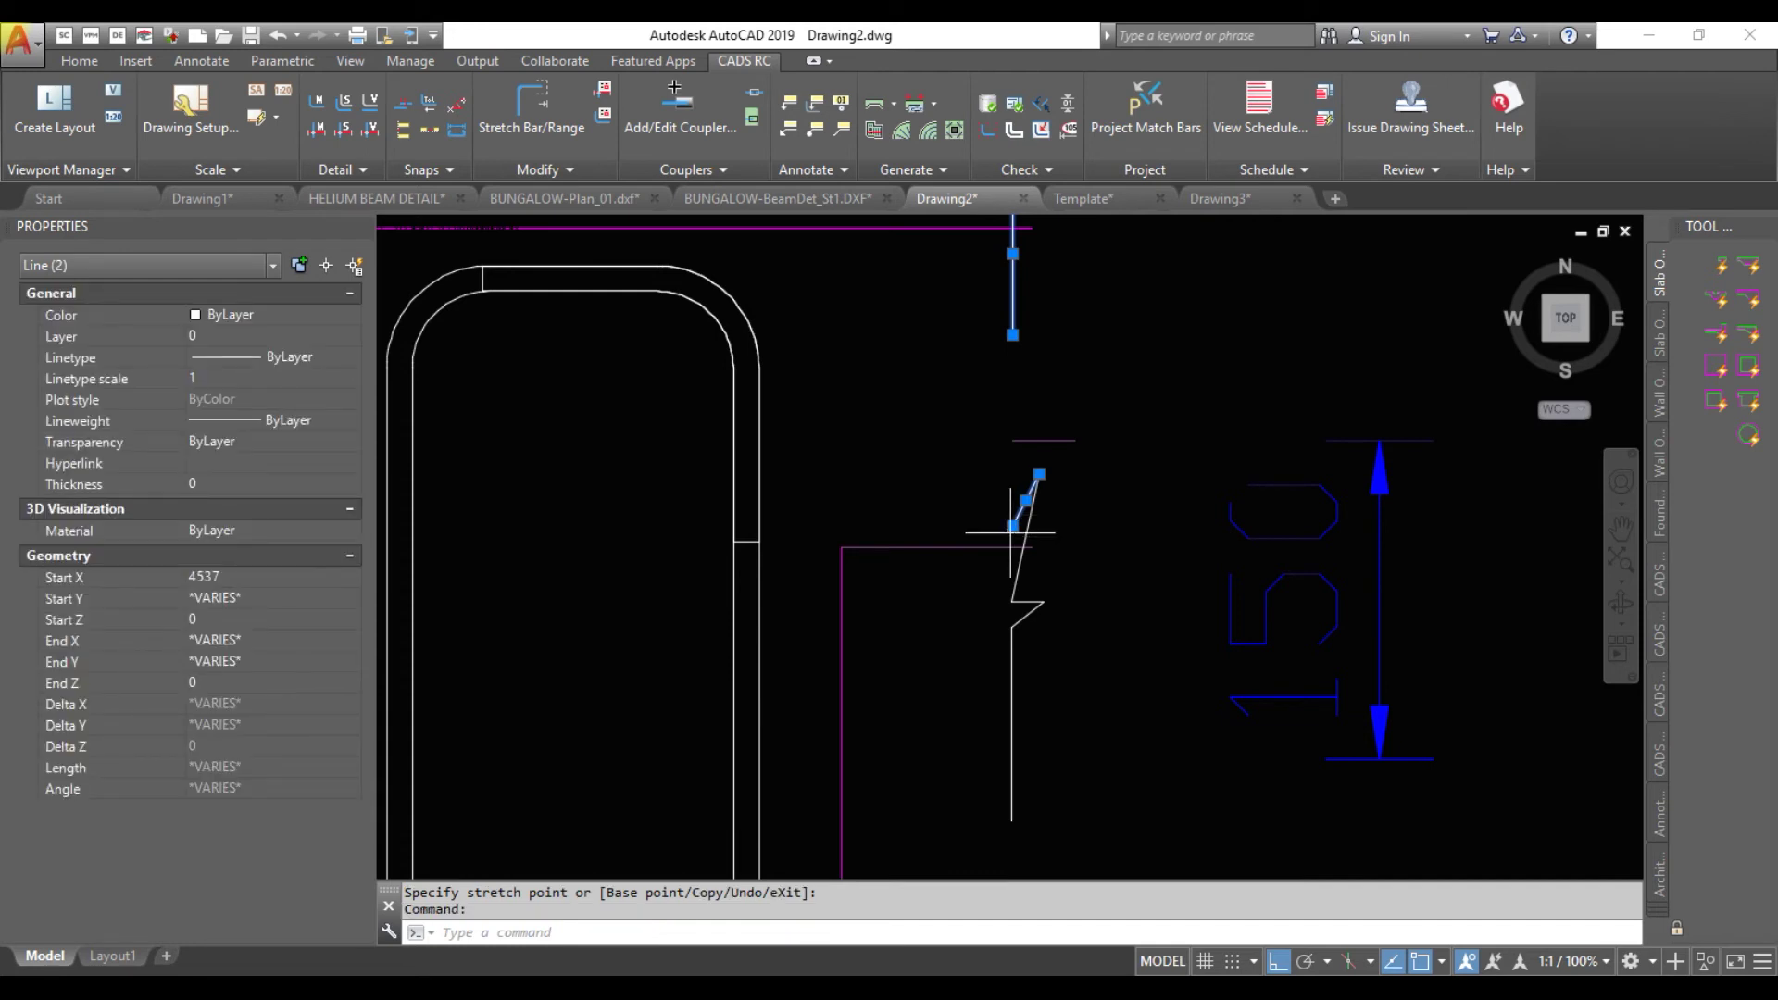
pyautogui.click(1000, 362)
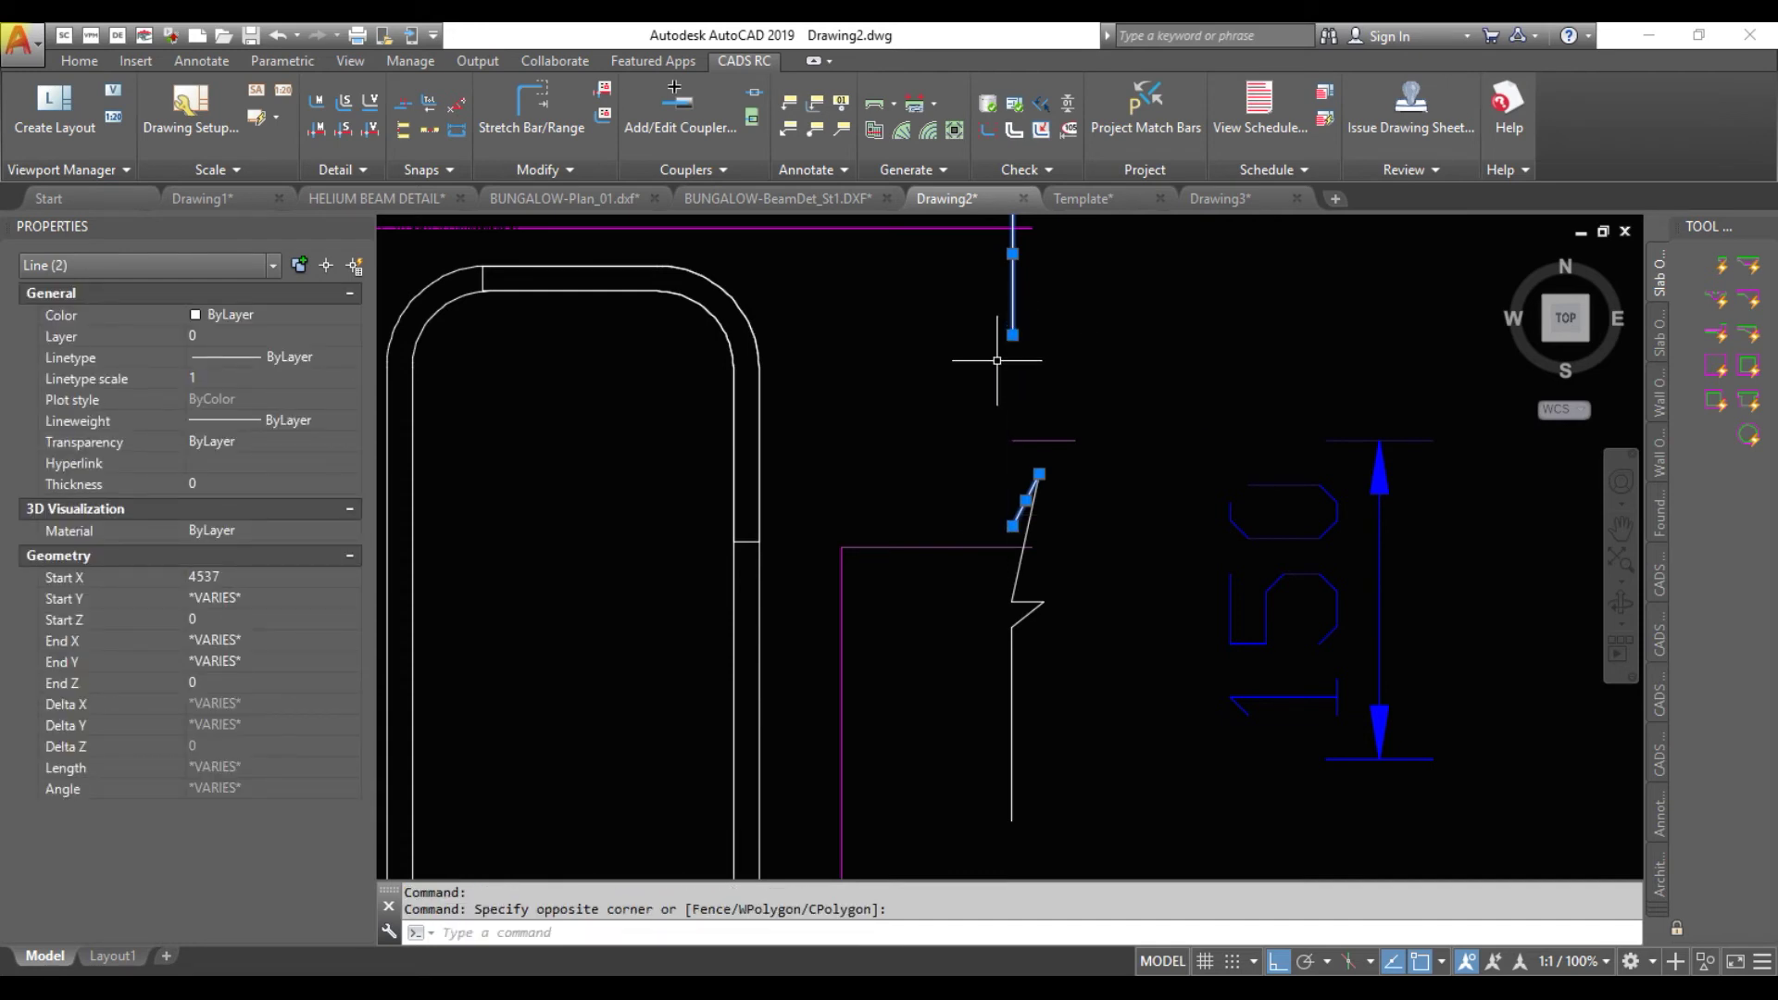
pyautogui.press('Escape')
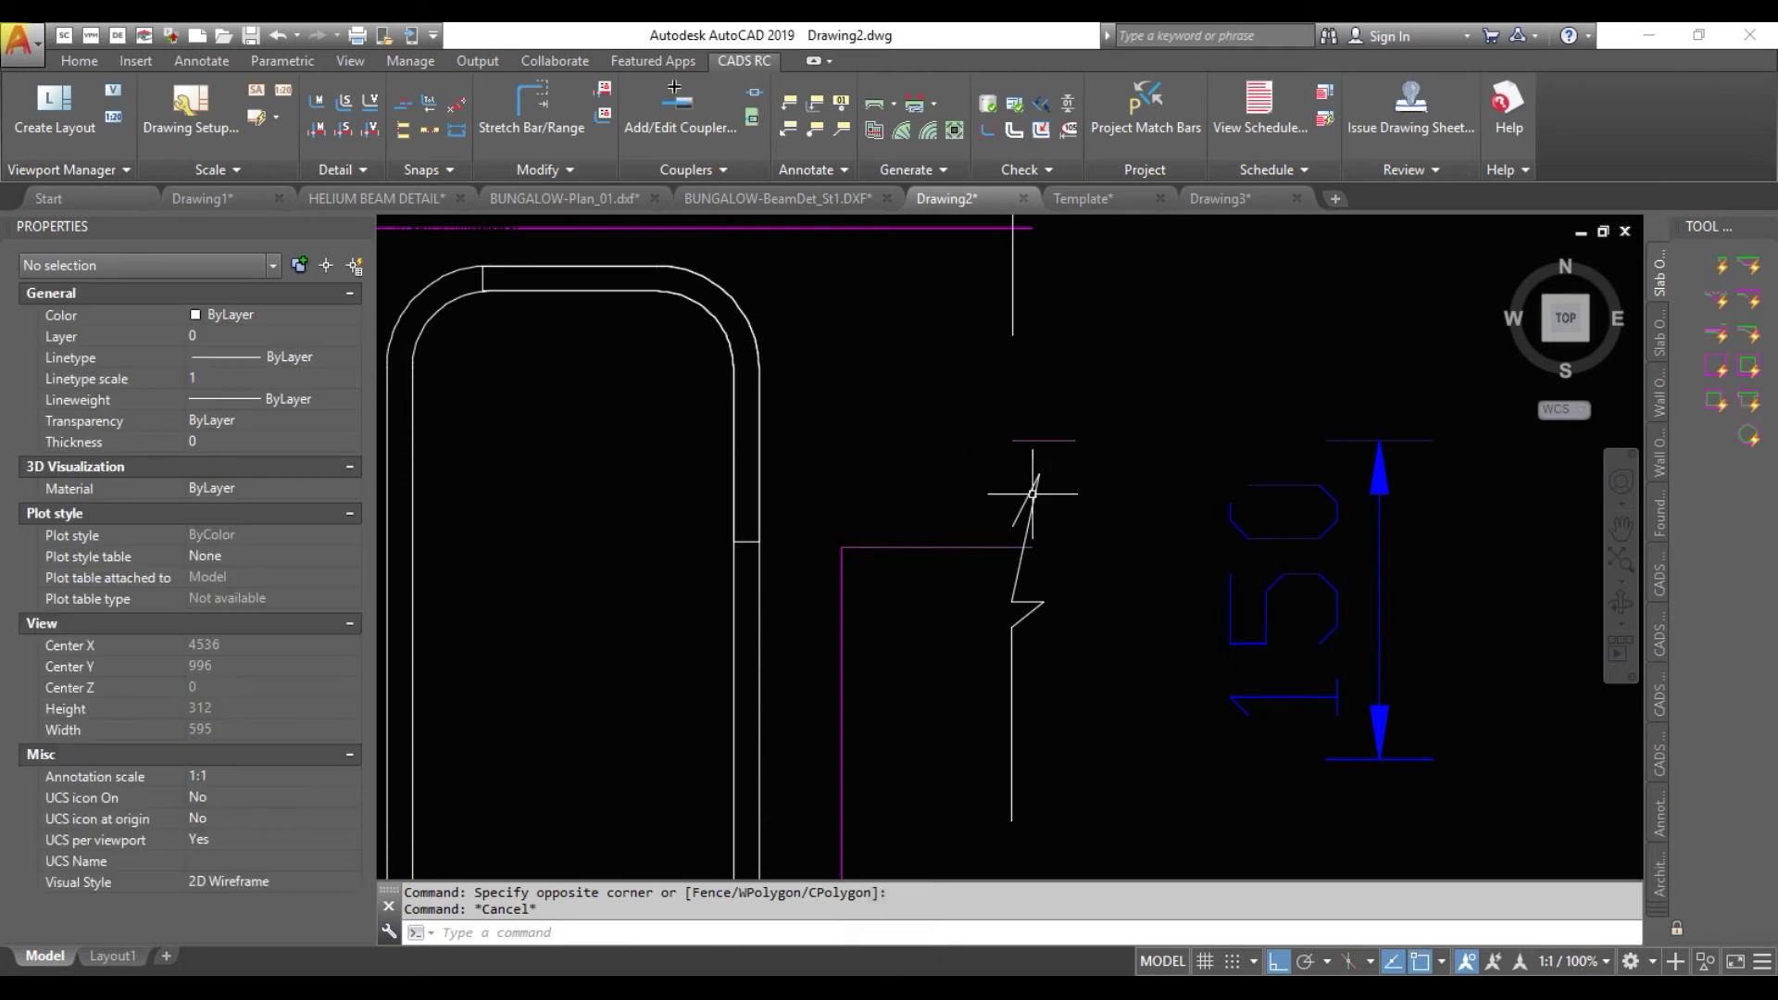
# Erase the leftover short slab line beside the break line and the zigzag's short upper slanted segment
pyautogui.click(1051, 472)
pyautogui.click(1026, 403)
pyautogui.press('Delete')
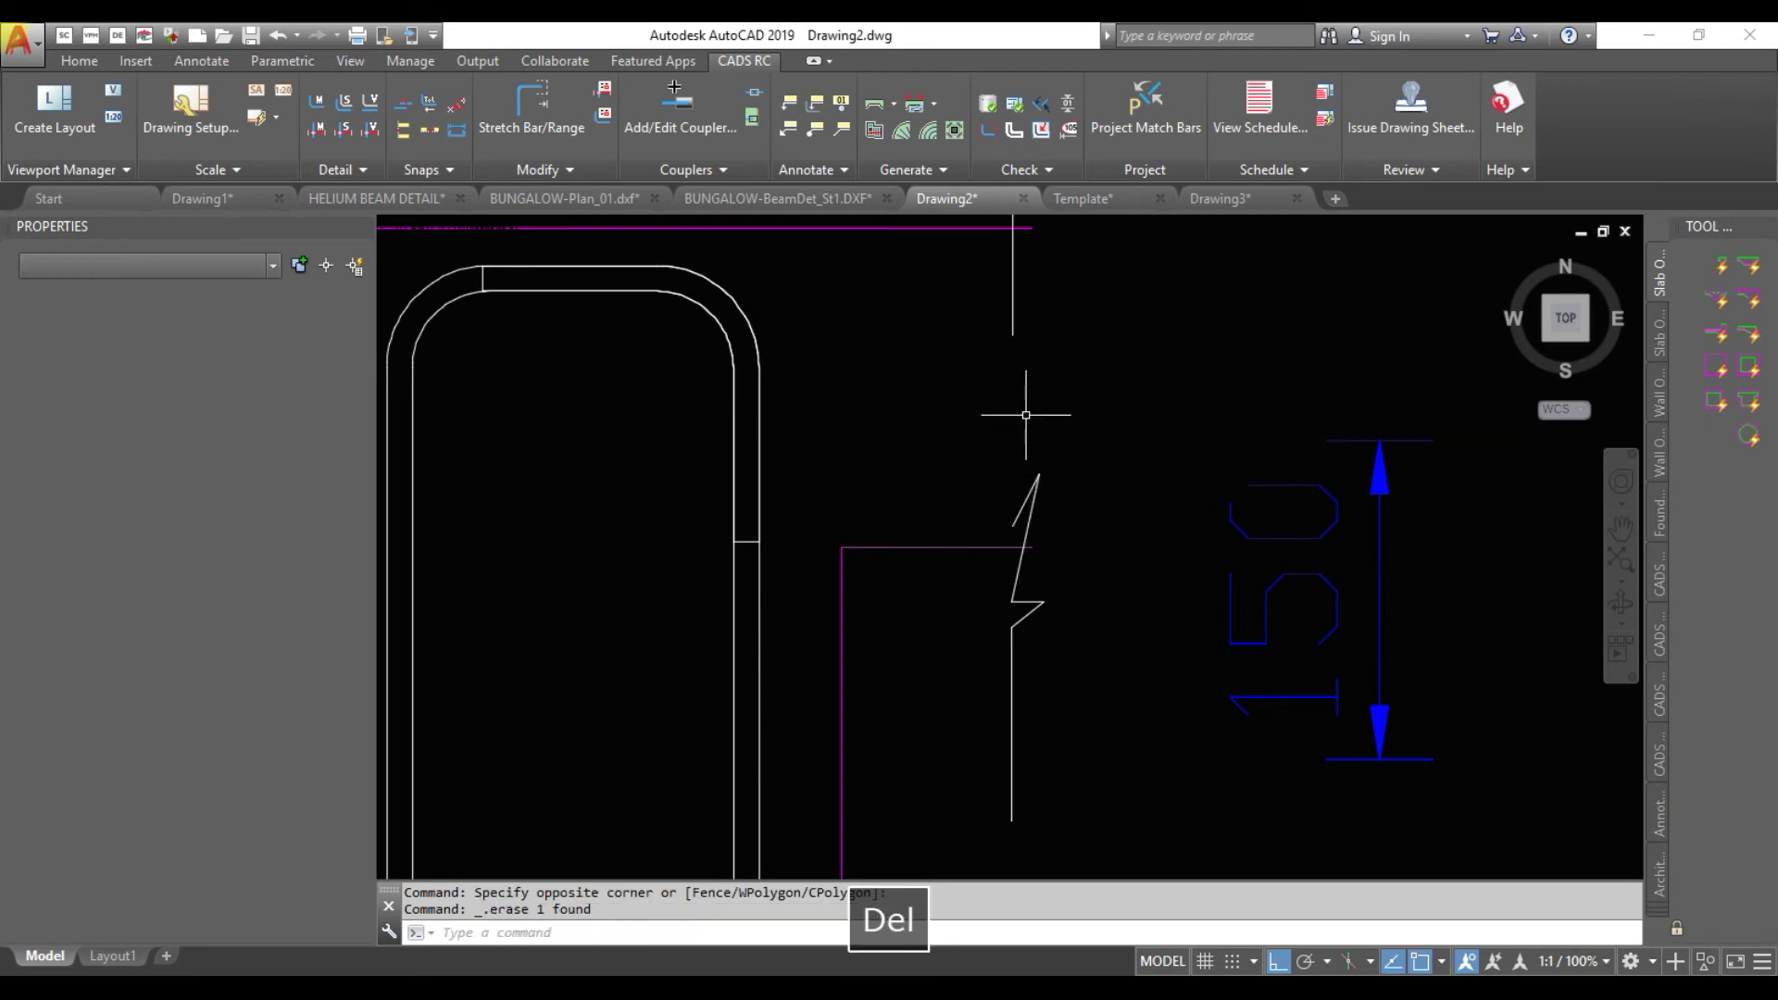
pyautogui.click(1022, 509)
pyautogui.press('Delete')
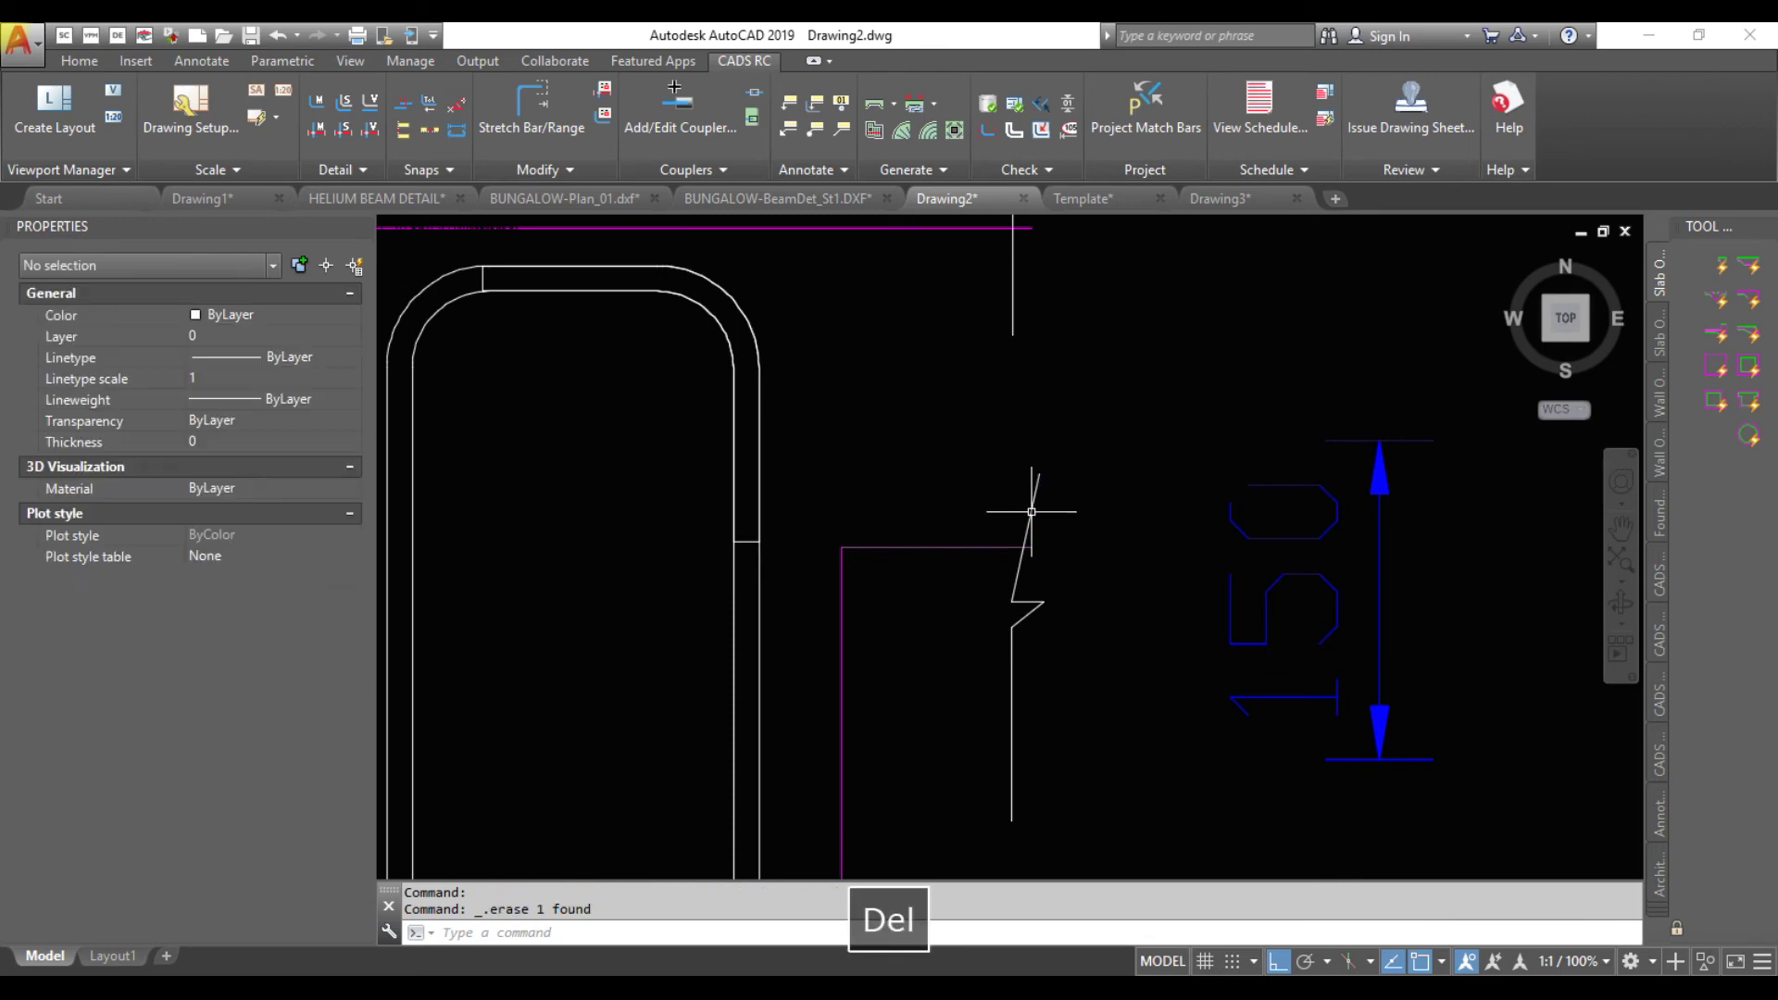
# With ortho off, draw a three-segment zigzag from the remaining slanted line's upper end to the shortened break line's lower end
pyautogui.write('L')
pyautogui.press('Return')
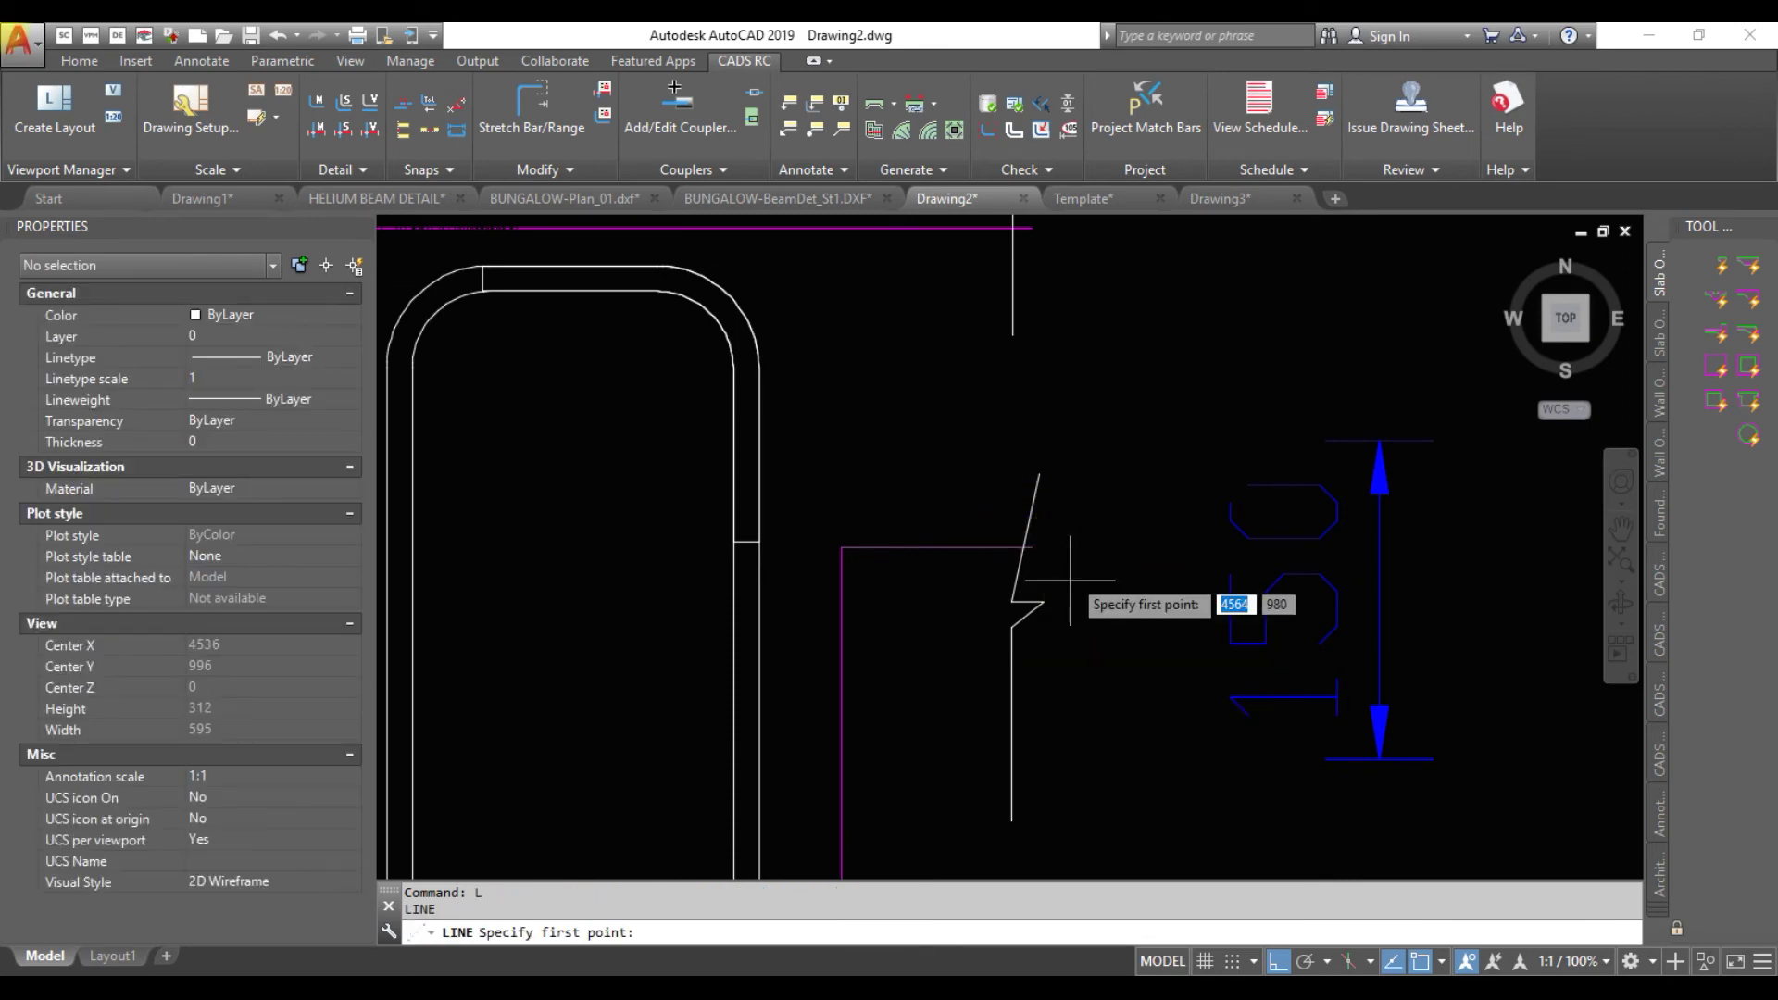
pyautogui.click(1039, 472)
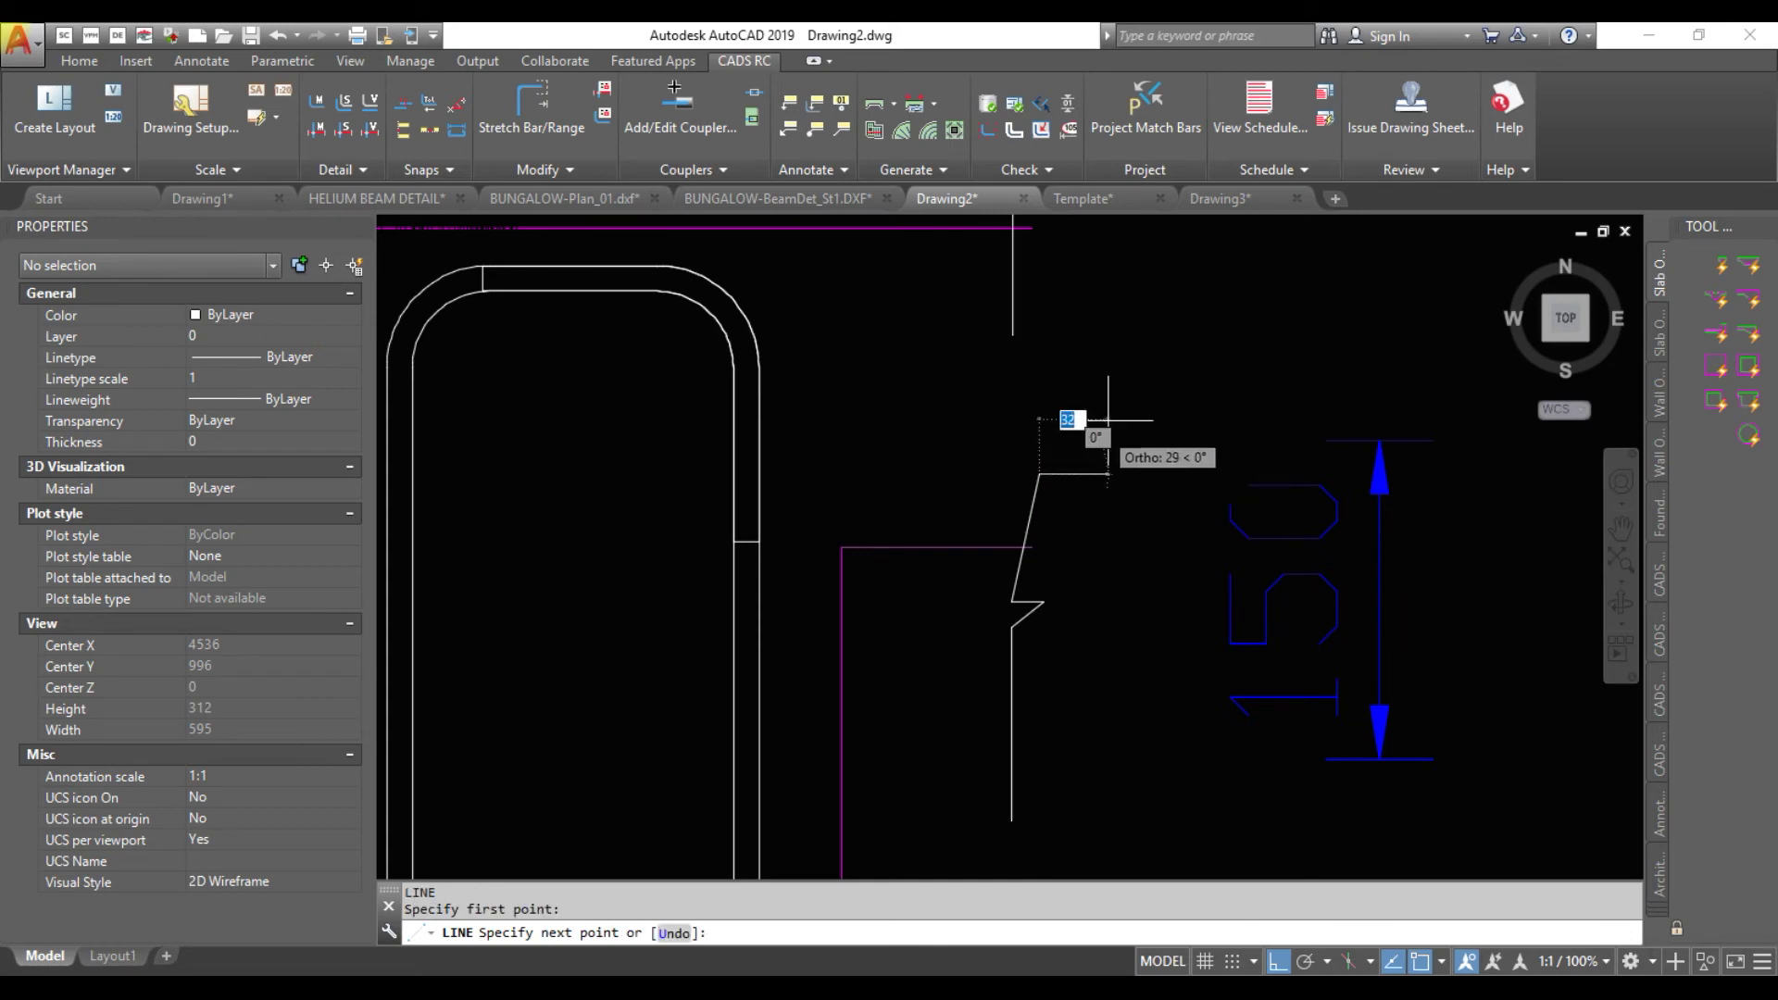
pyautogui.click(1276, 963)
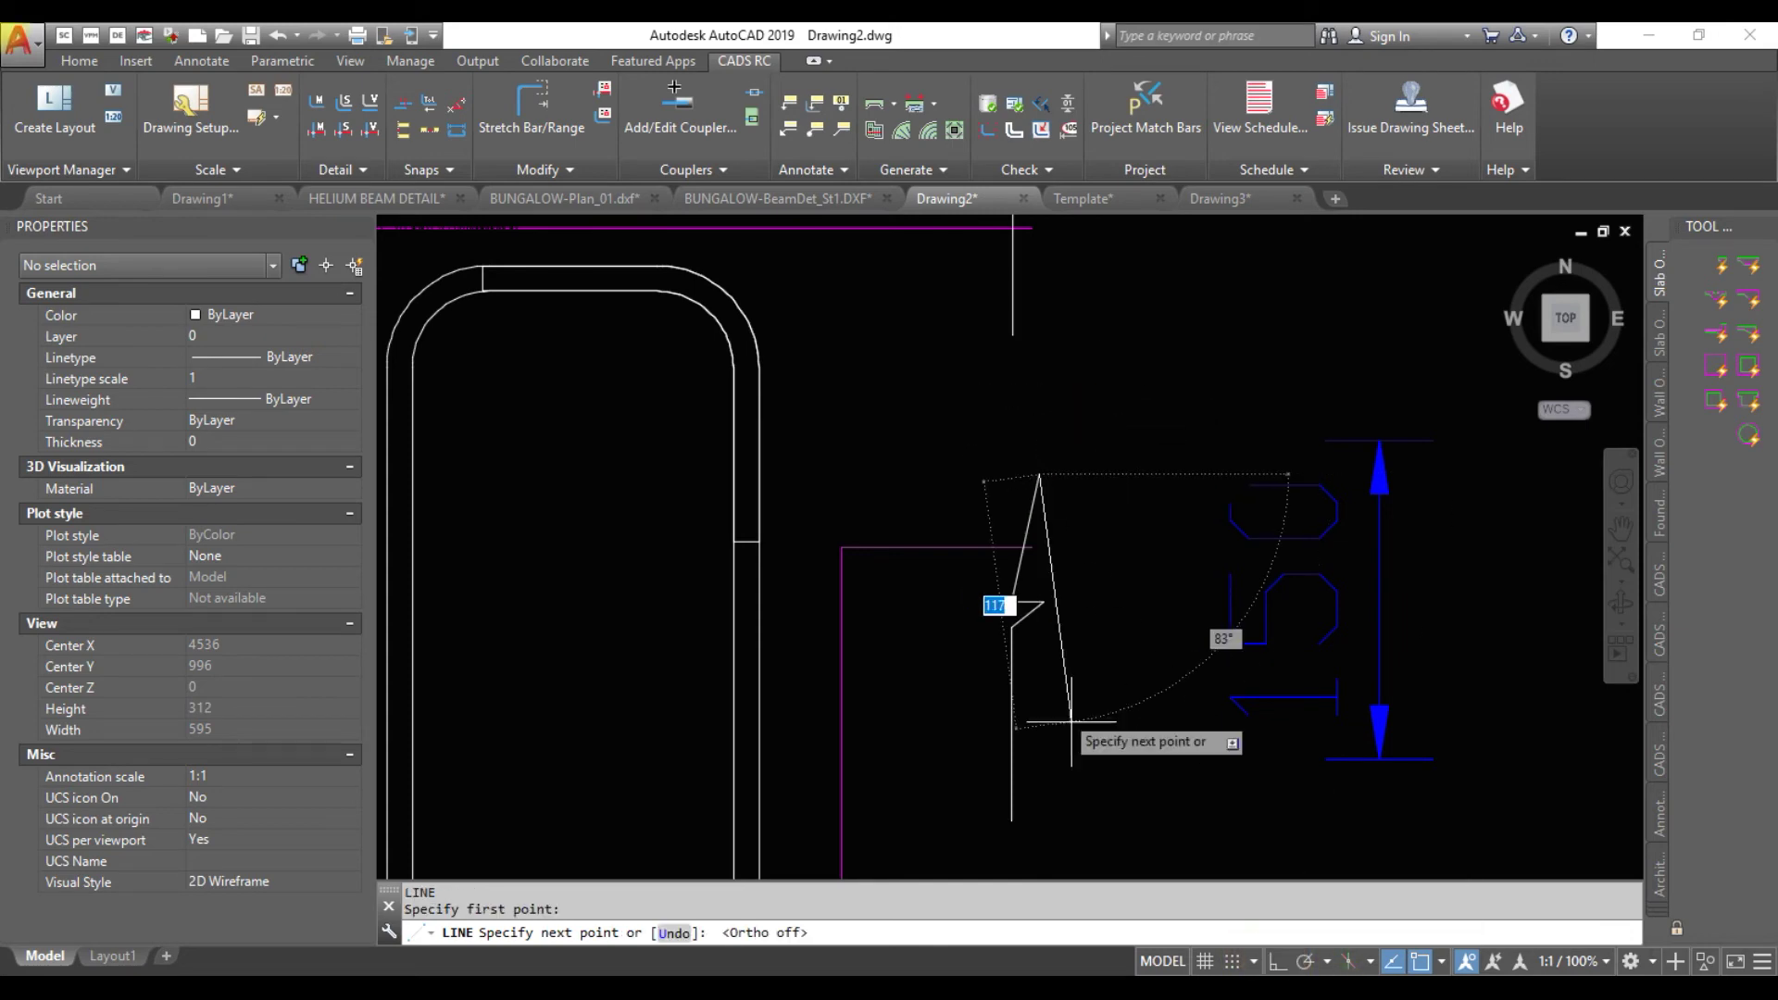
pyautogui.click(1090, 380)
pyautogui.click(982, 381)
pyautogui.click(1013, 336)
pyautogui.press('Escape')
pyautogui.scroll(-2, 1070, 453)
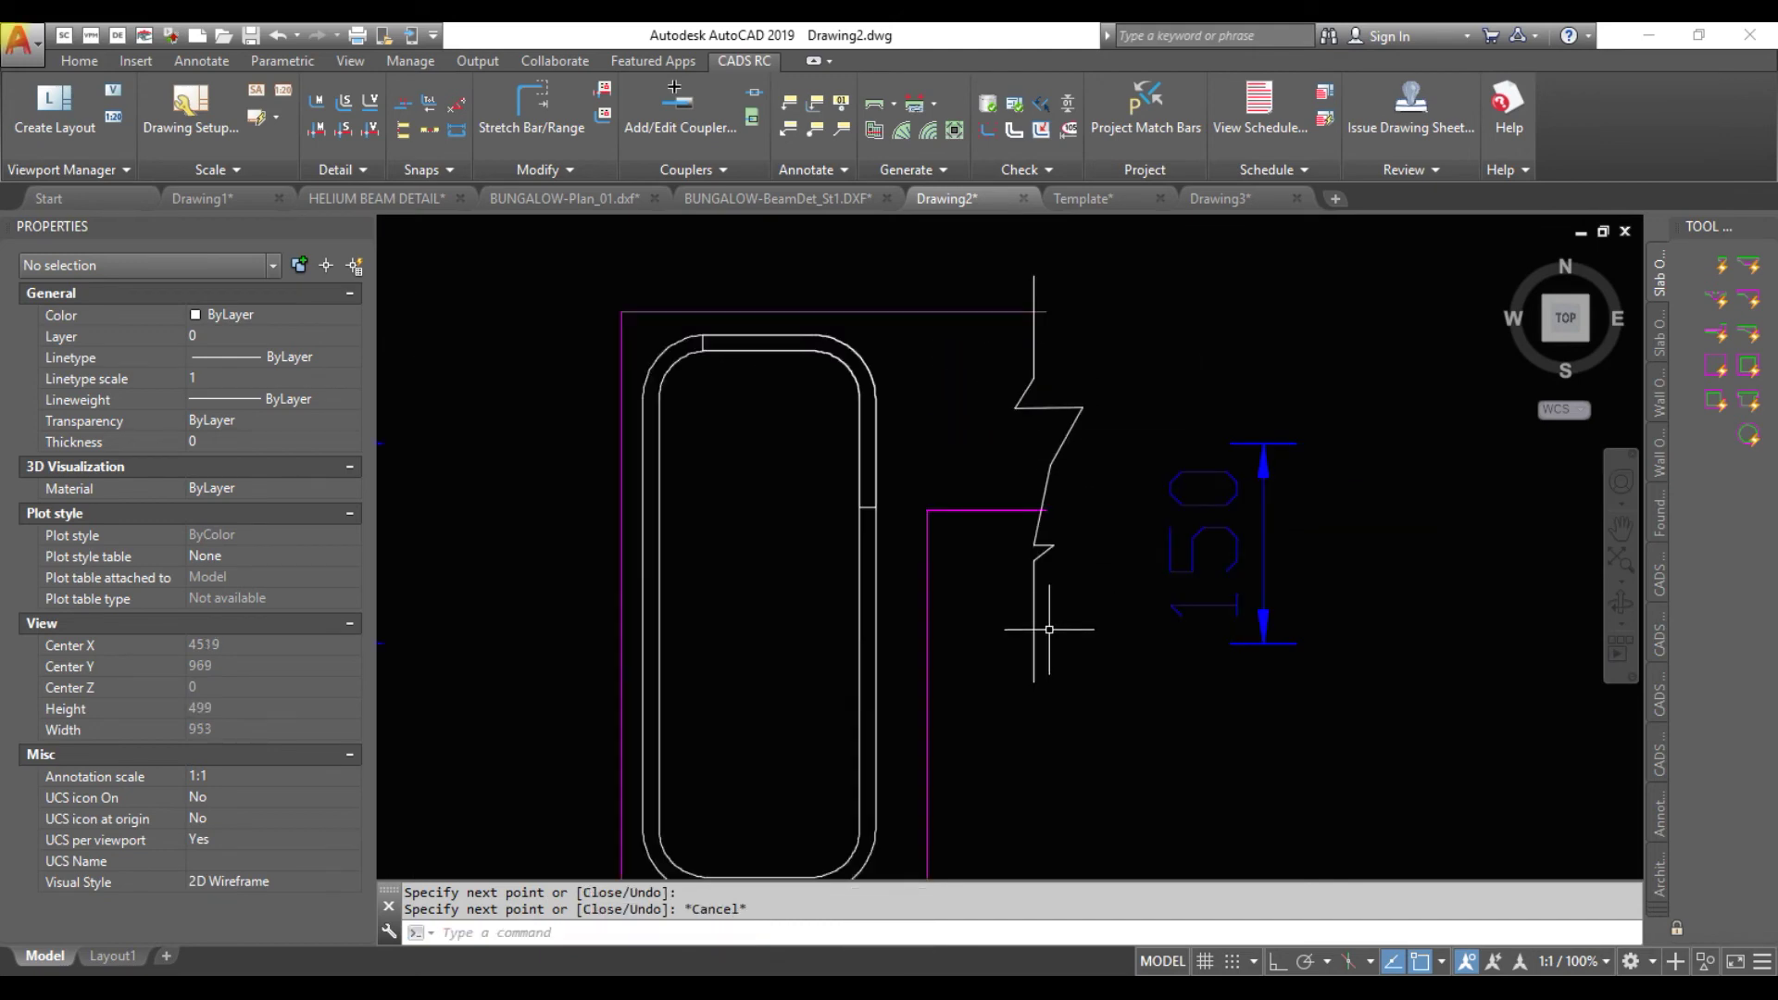
# Erase the break line's lower vertical segment and the small slanted segment above it, below the slab soffit
pyautogui.click(1057, 738)
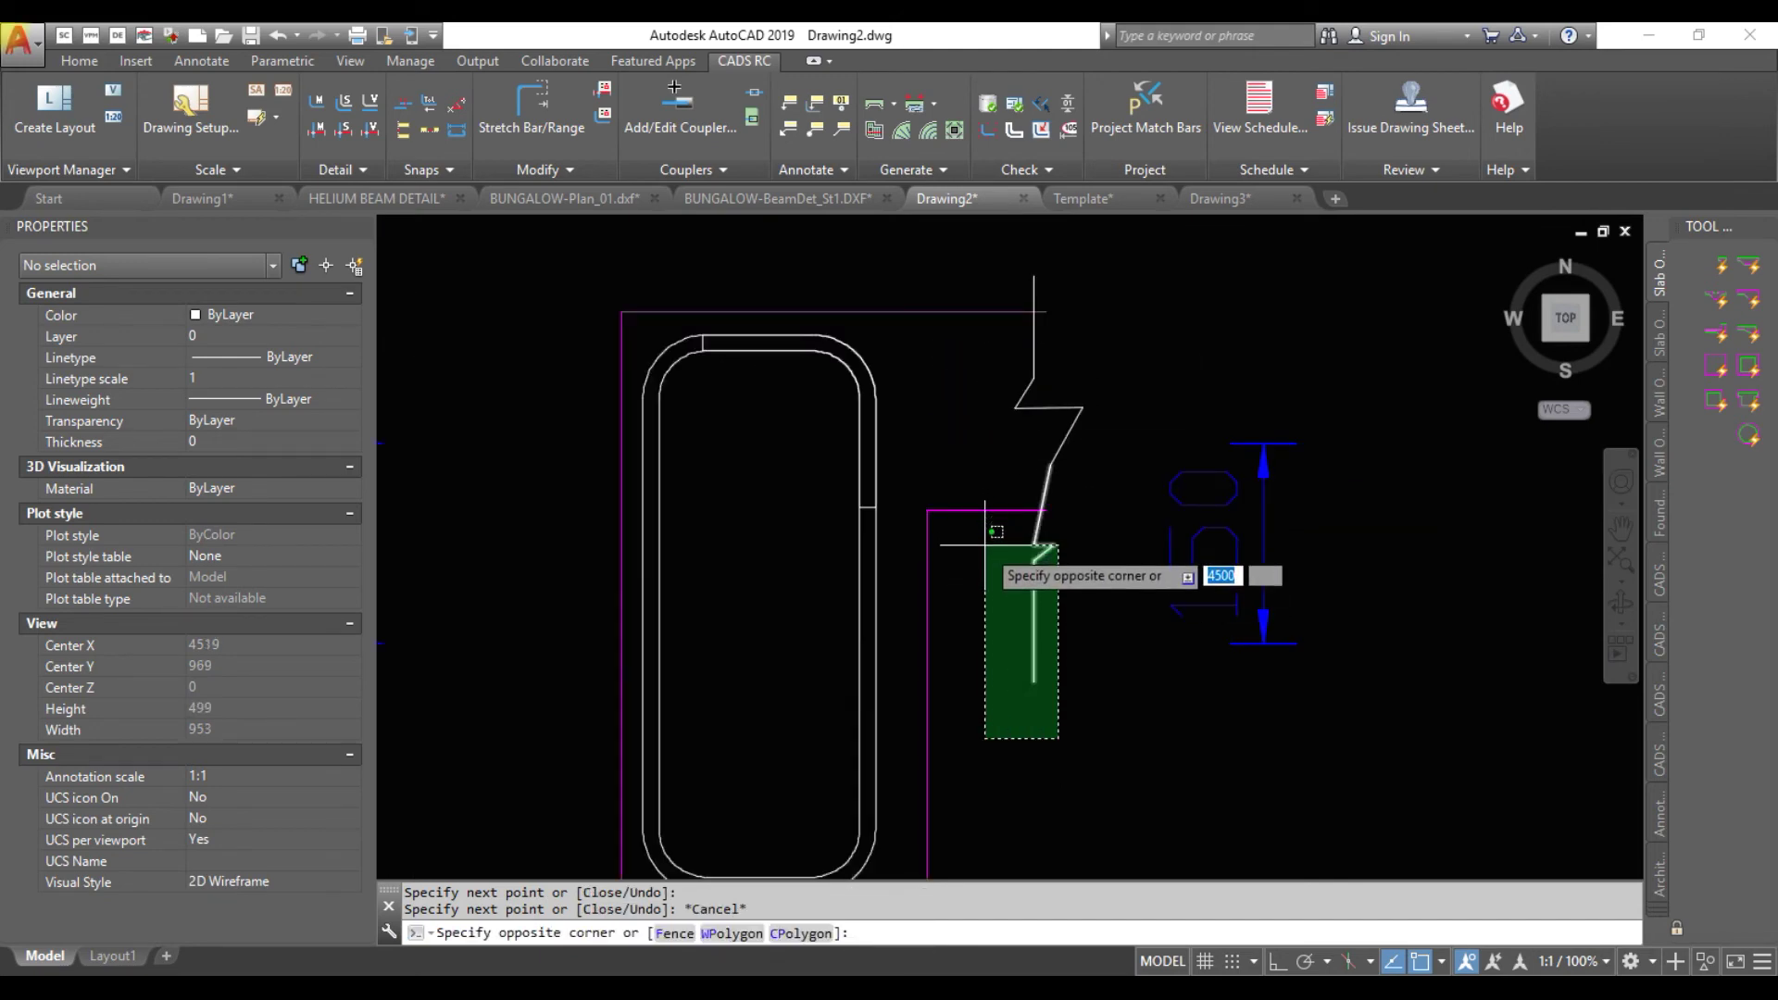
pyautogui.click(987, 550)
pyautogui.press('Delete')
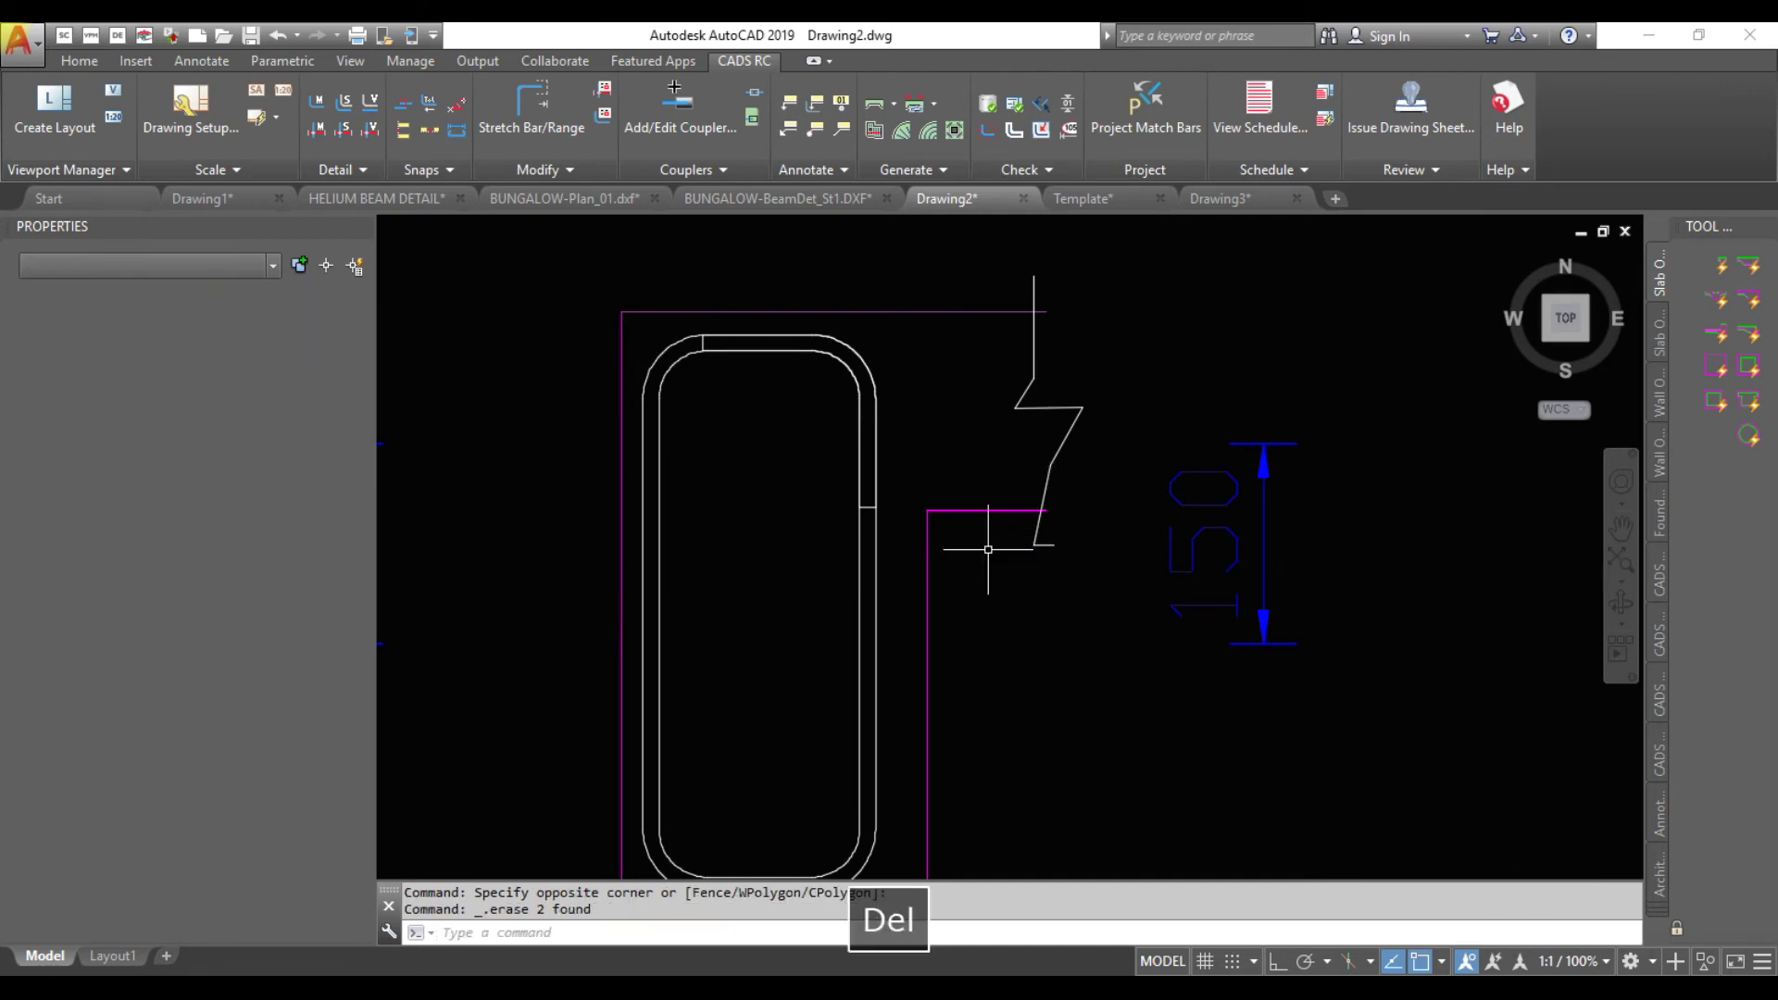
pyautogui.scroll(-4, 1111, 646)
pyautogui.moveTo(1091, 667); pyautogui.dragTo(1123, 509, button='middle')
pyautogui.press('Escape')
# Move the link slightly right and upward to centre it across the width of the (b'') 1 - 1 section outline
pyautogui.scroll(-3, 1040, 516)
pyautogui.scroll(3, 1017, 500)
pyautogui.scroll(-2, 982, 556)
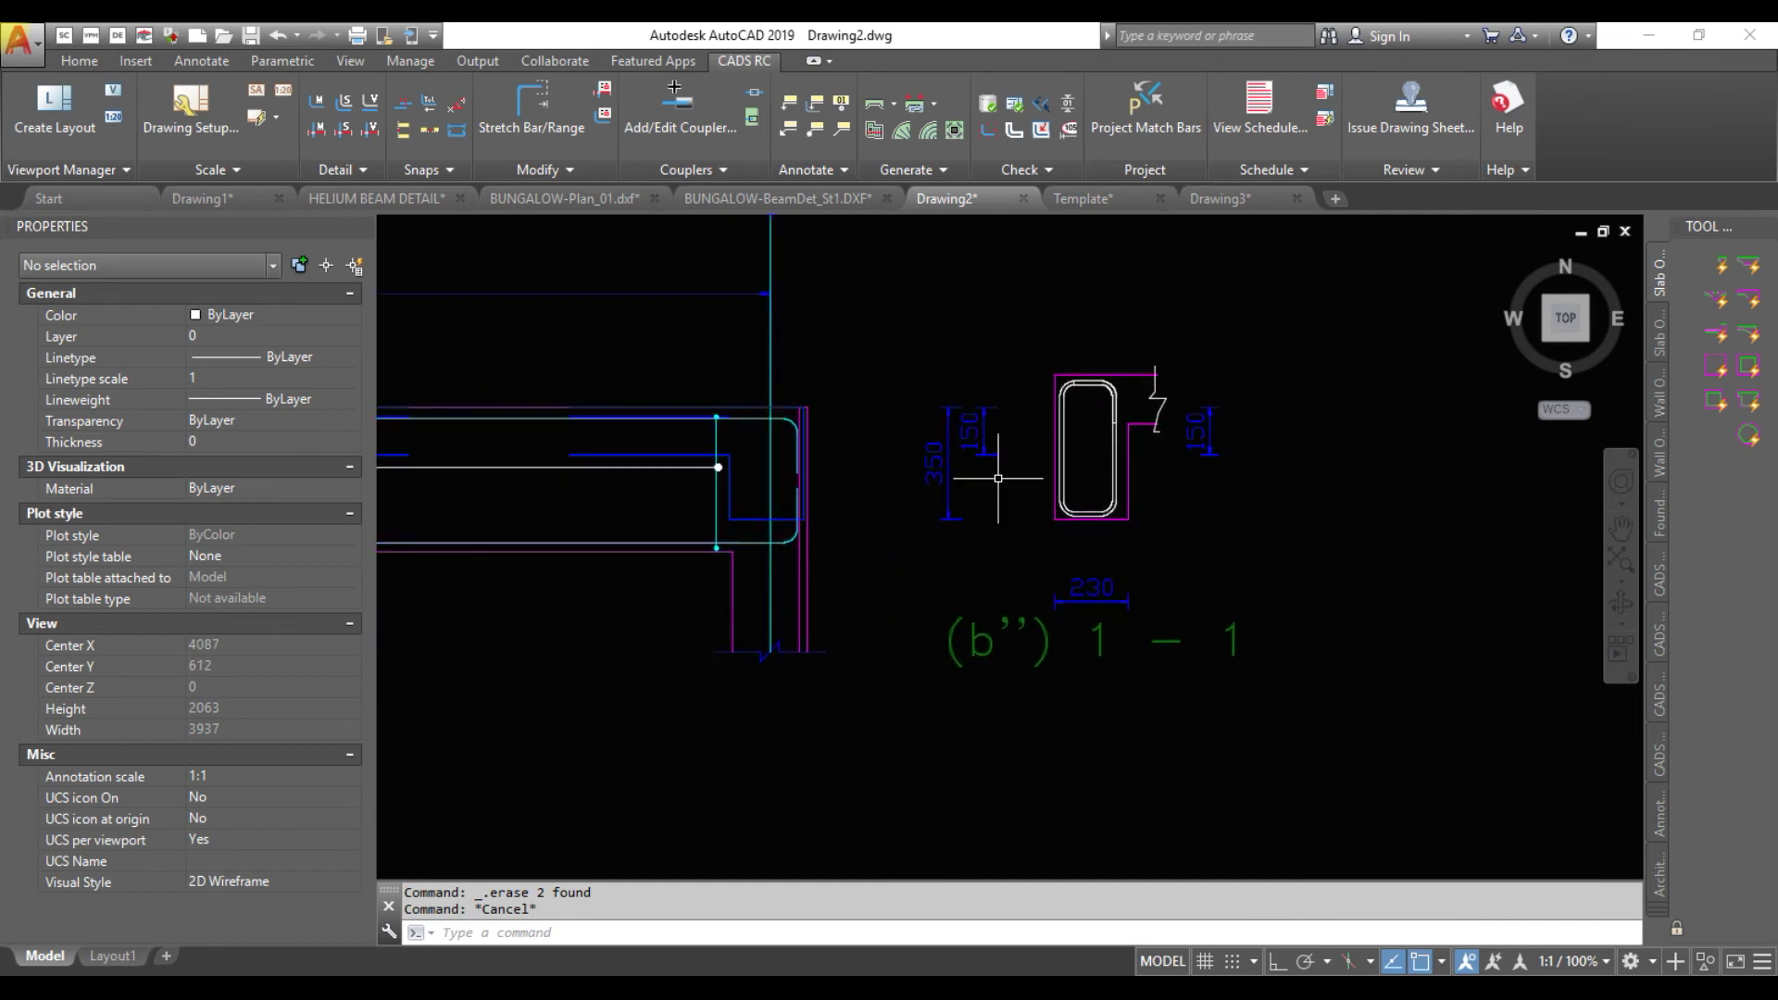
pyautogui.scroll(4, 1057, 536)
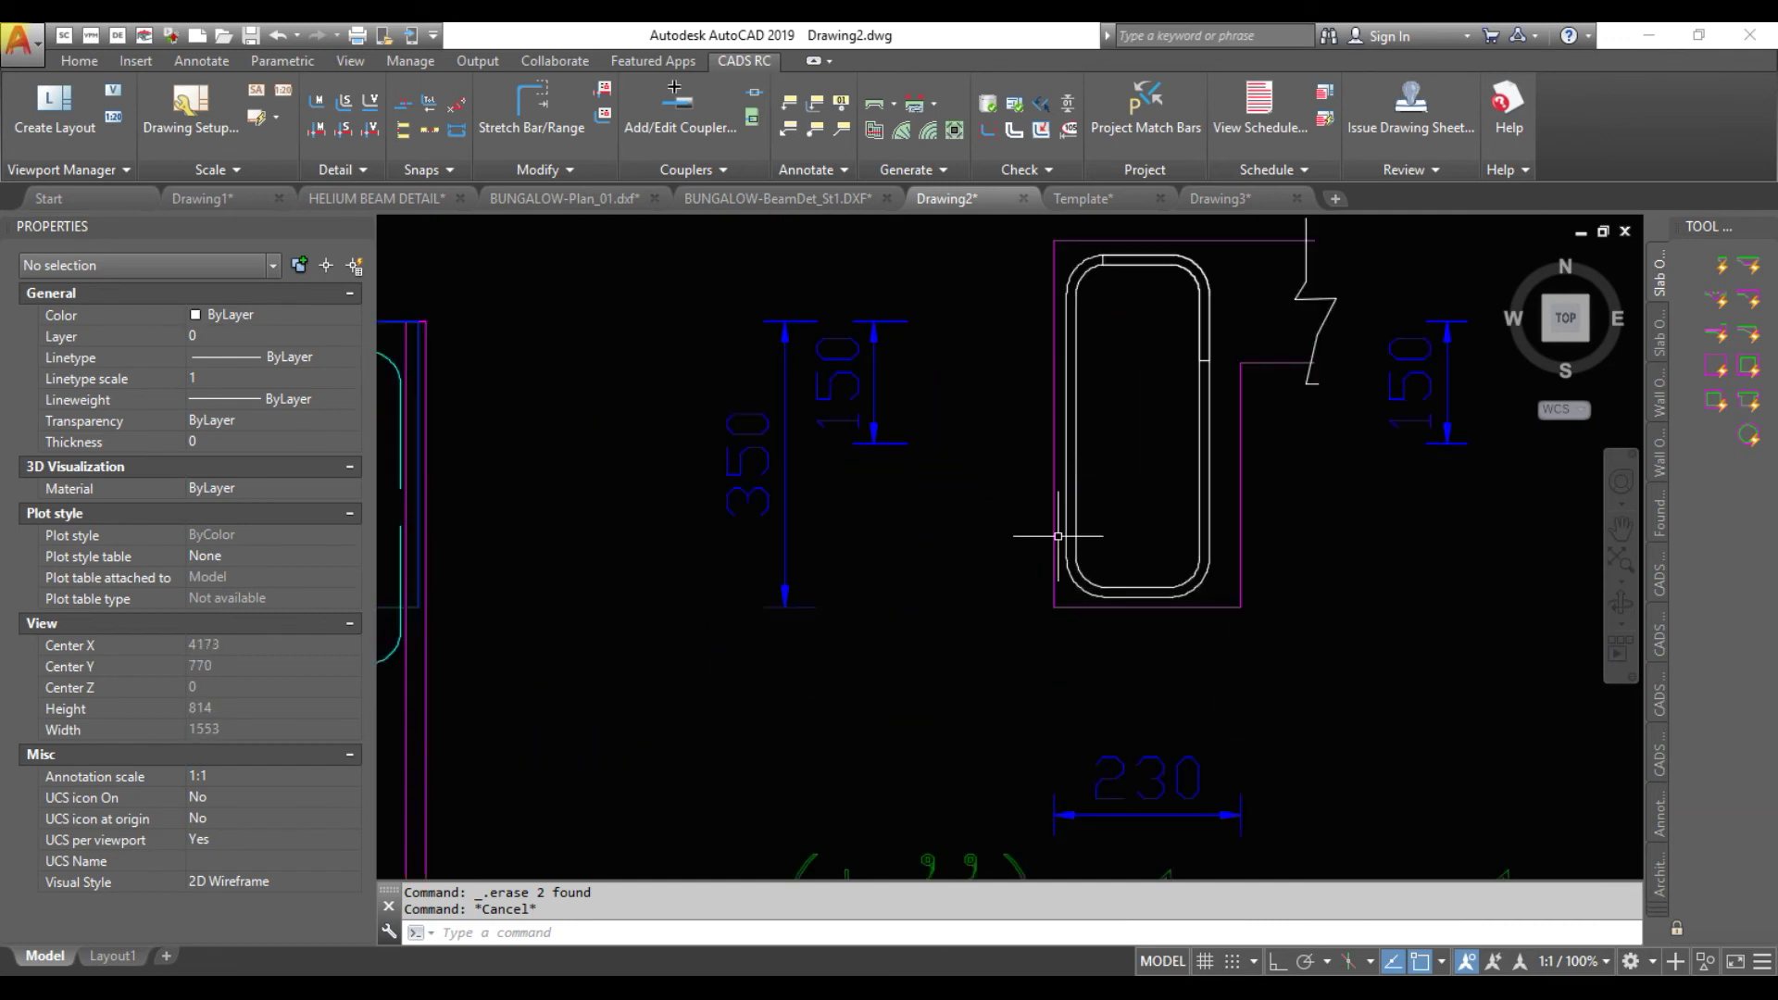
pyautogui.click(1219, 525)
pyautogui.click(1184, 526)
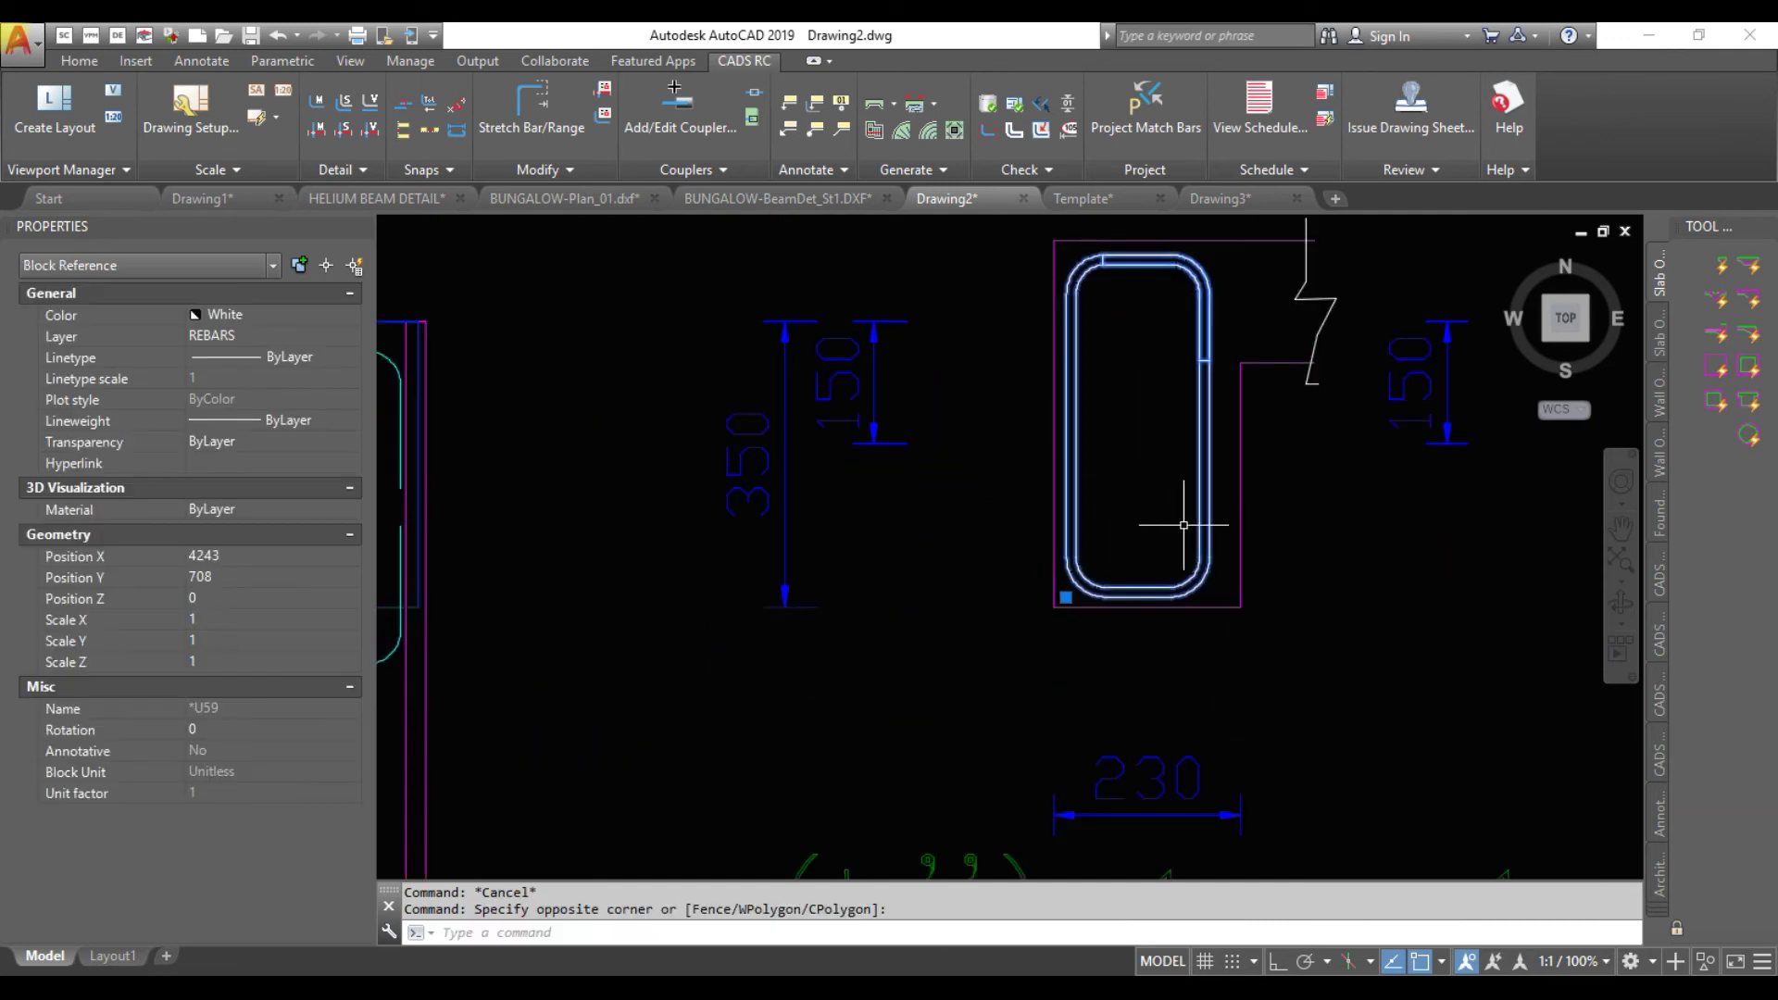
pyautogui.write('M')
pyautogui.press('Return')
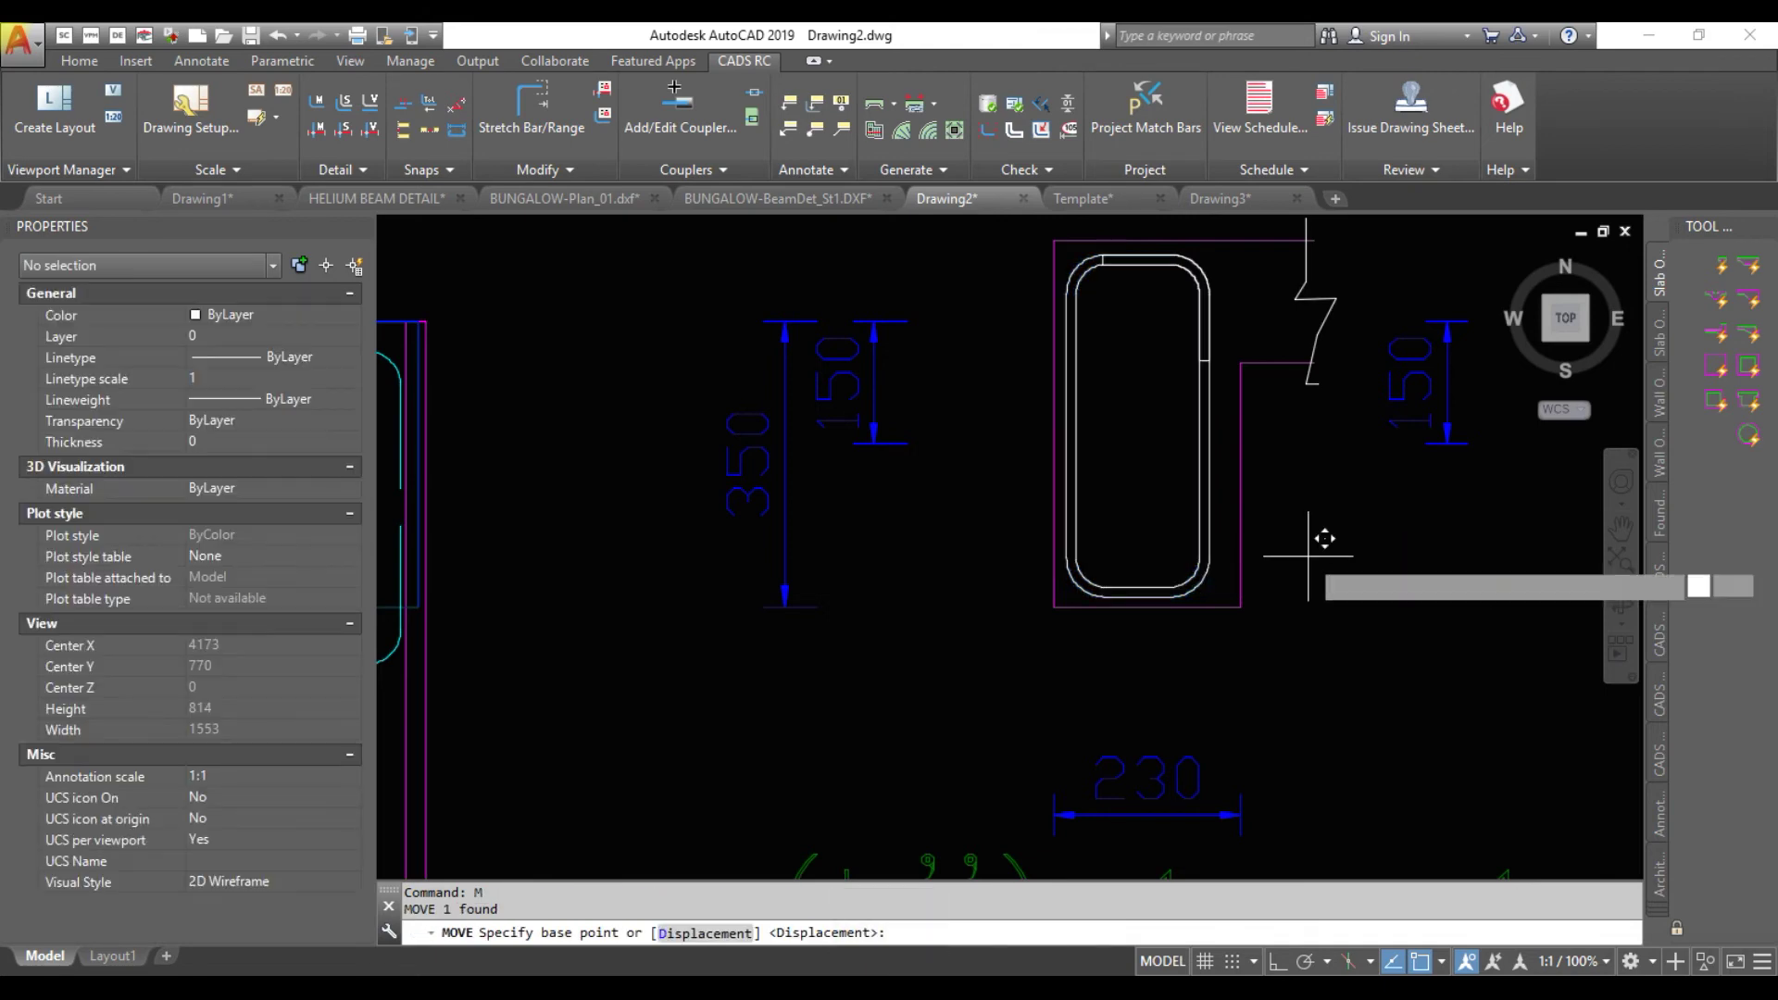
pyautogui.click(1309, 555)
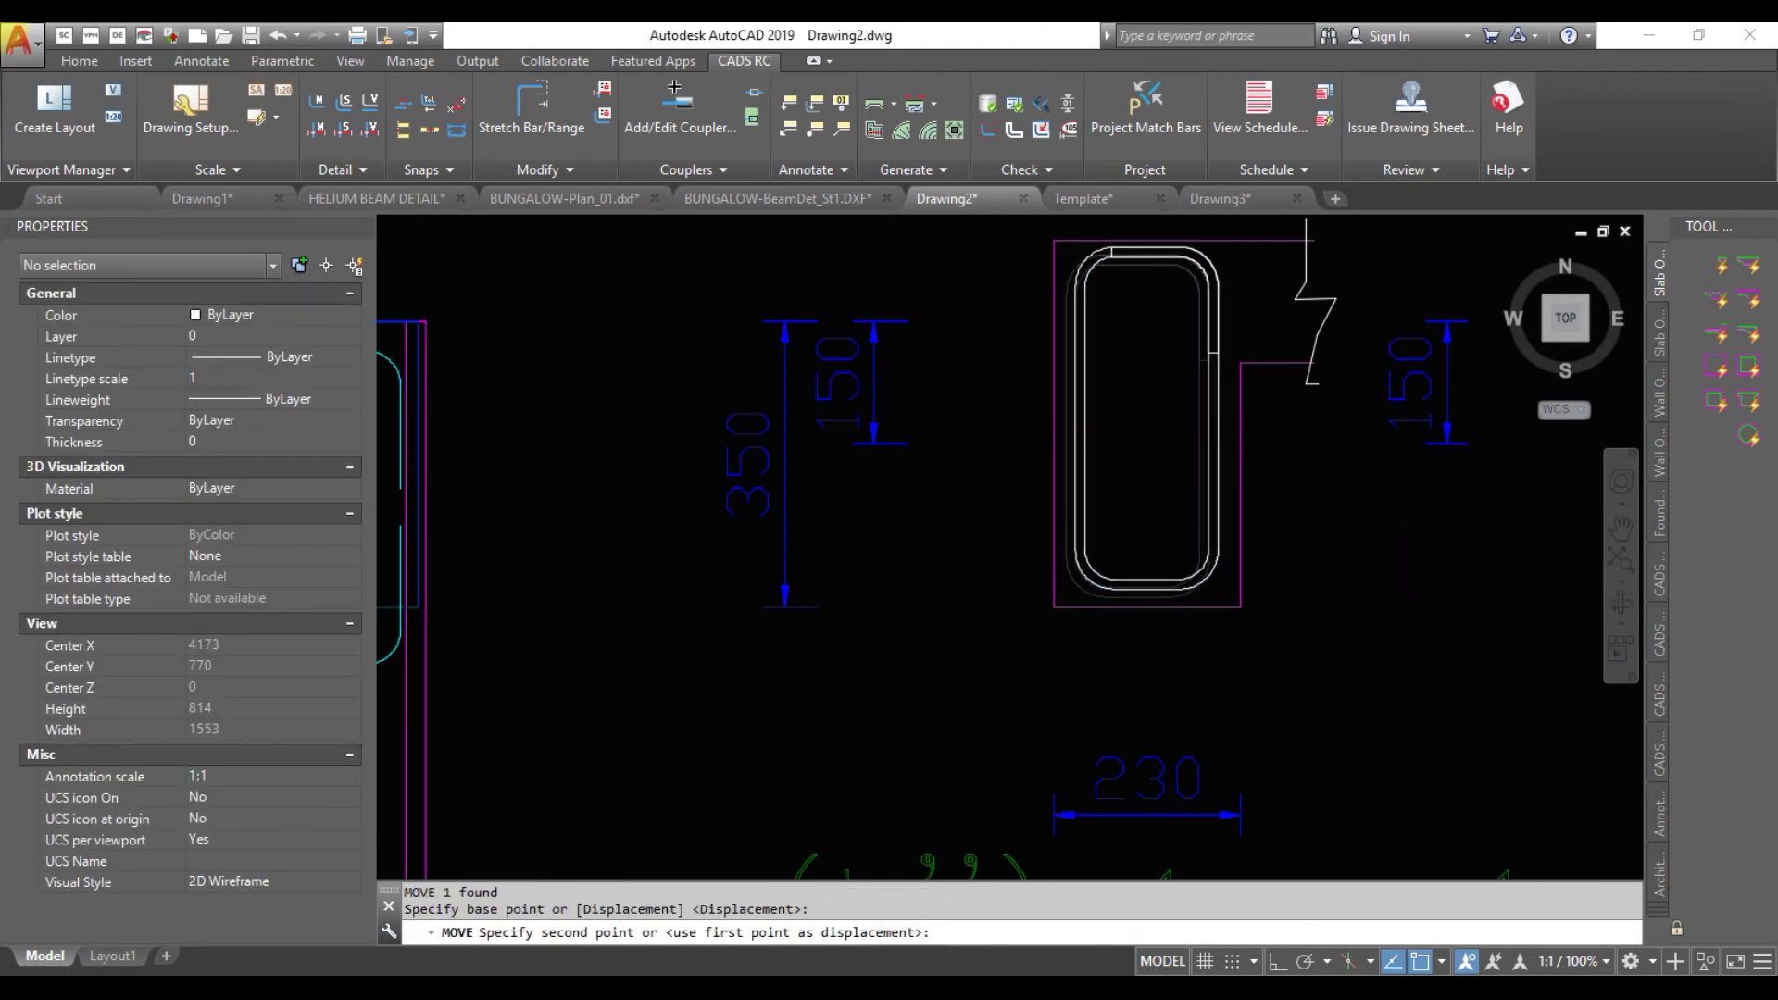
pyautogui.click(1301, 553)
pyautogui.scroll(-6, 933, 587)
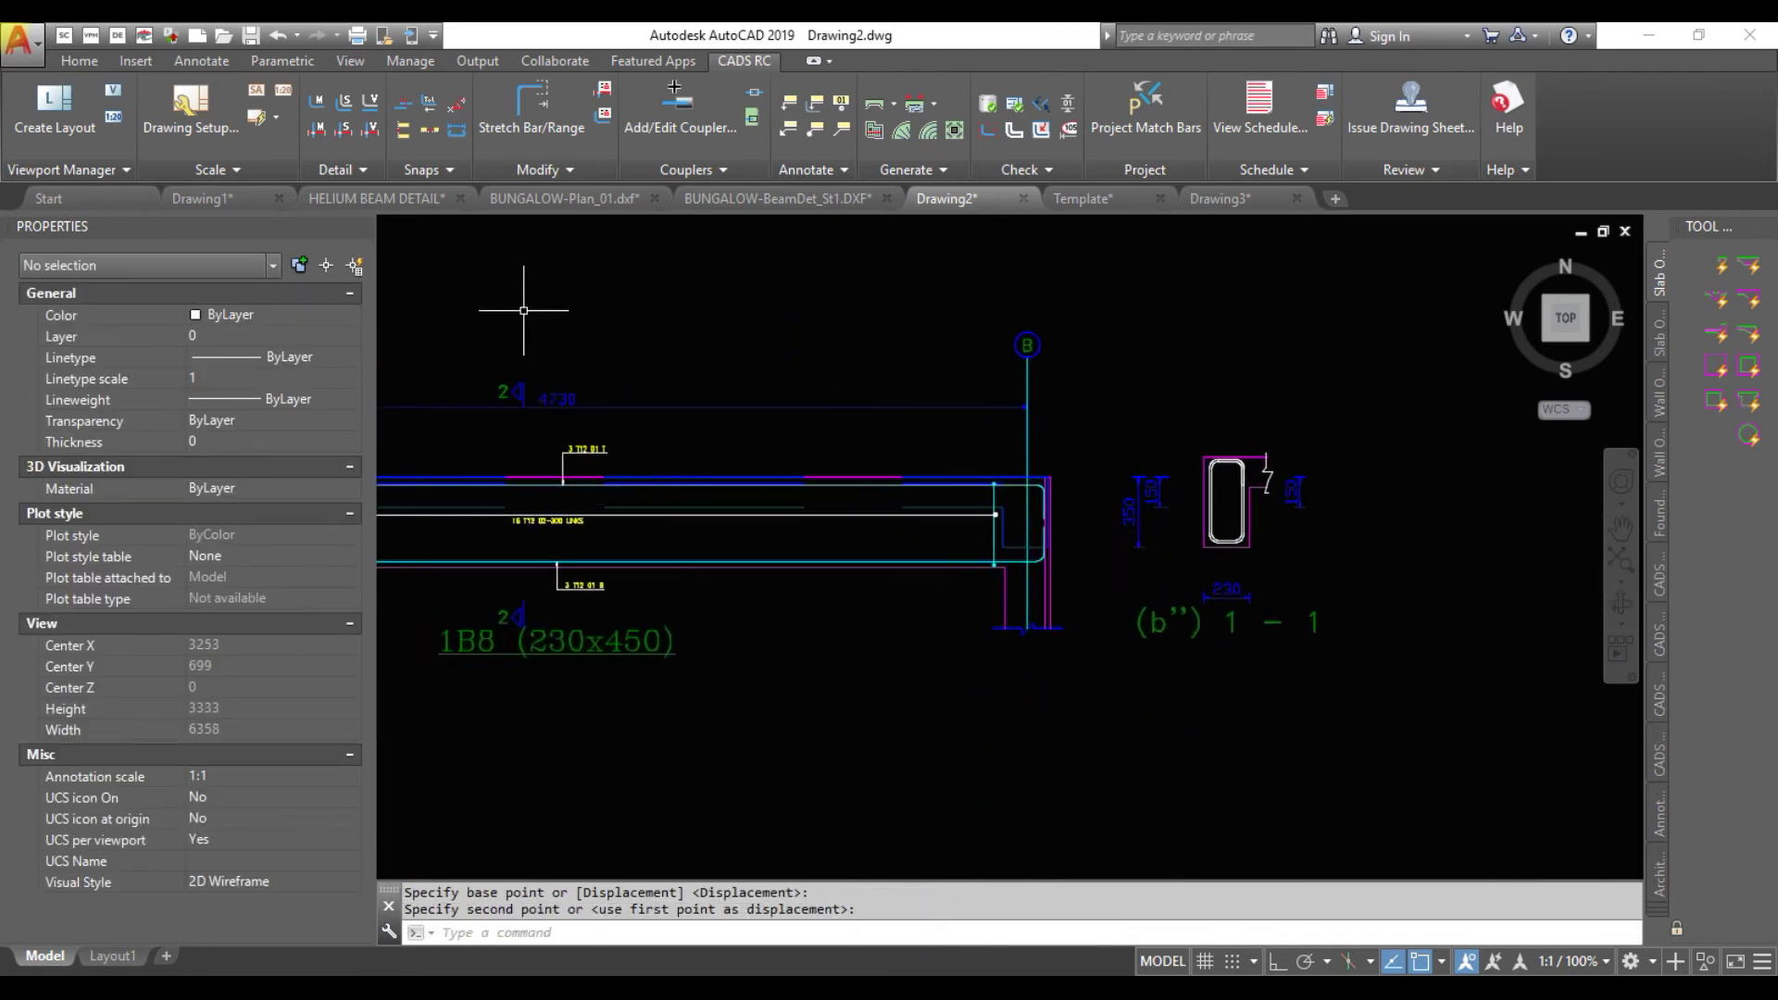
pyautogui.press('Escape')
# Create a new view of the beam's 3 T12 01 T bar set as a General Run, using the first bar's end view
pyautogui.scroll(4, 804, 480)
pyautogui.scroll(-2, 806, 476)
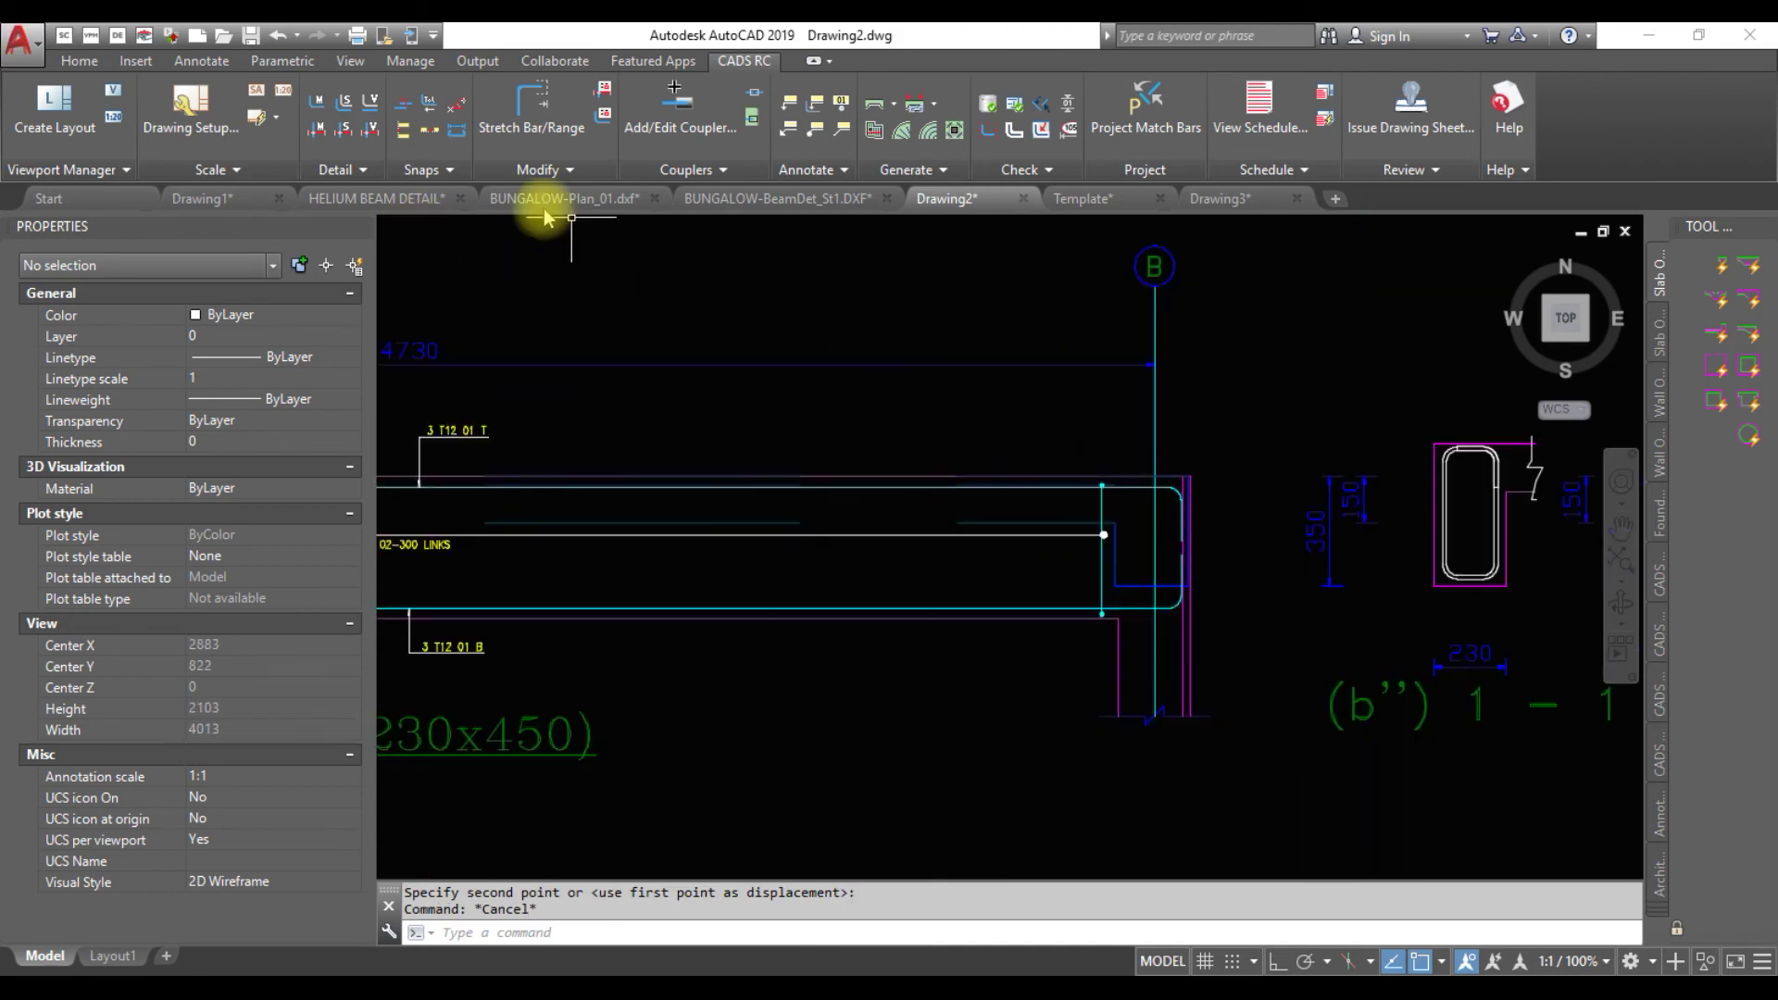
pyautogui.click(375, 133)
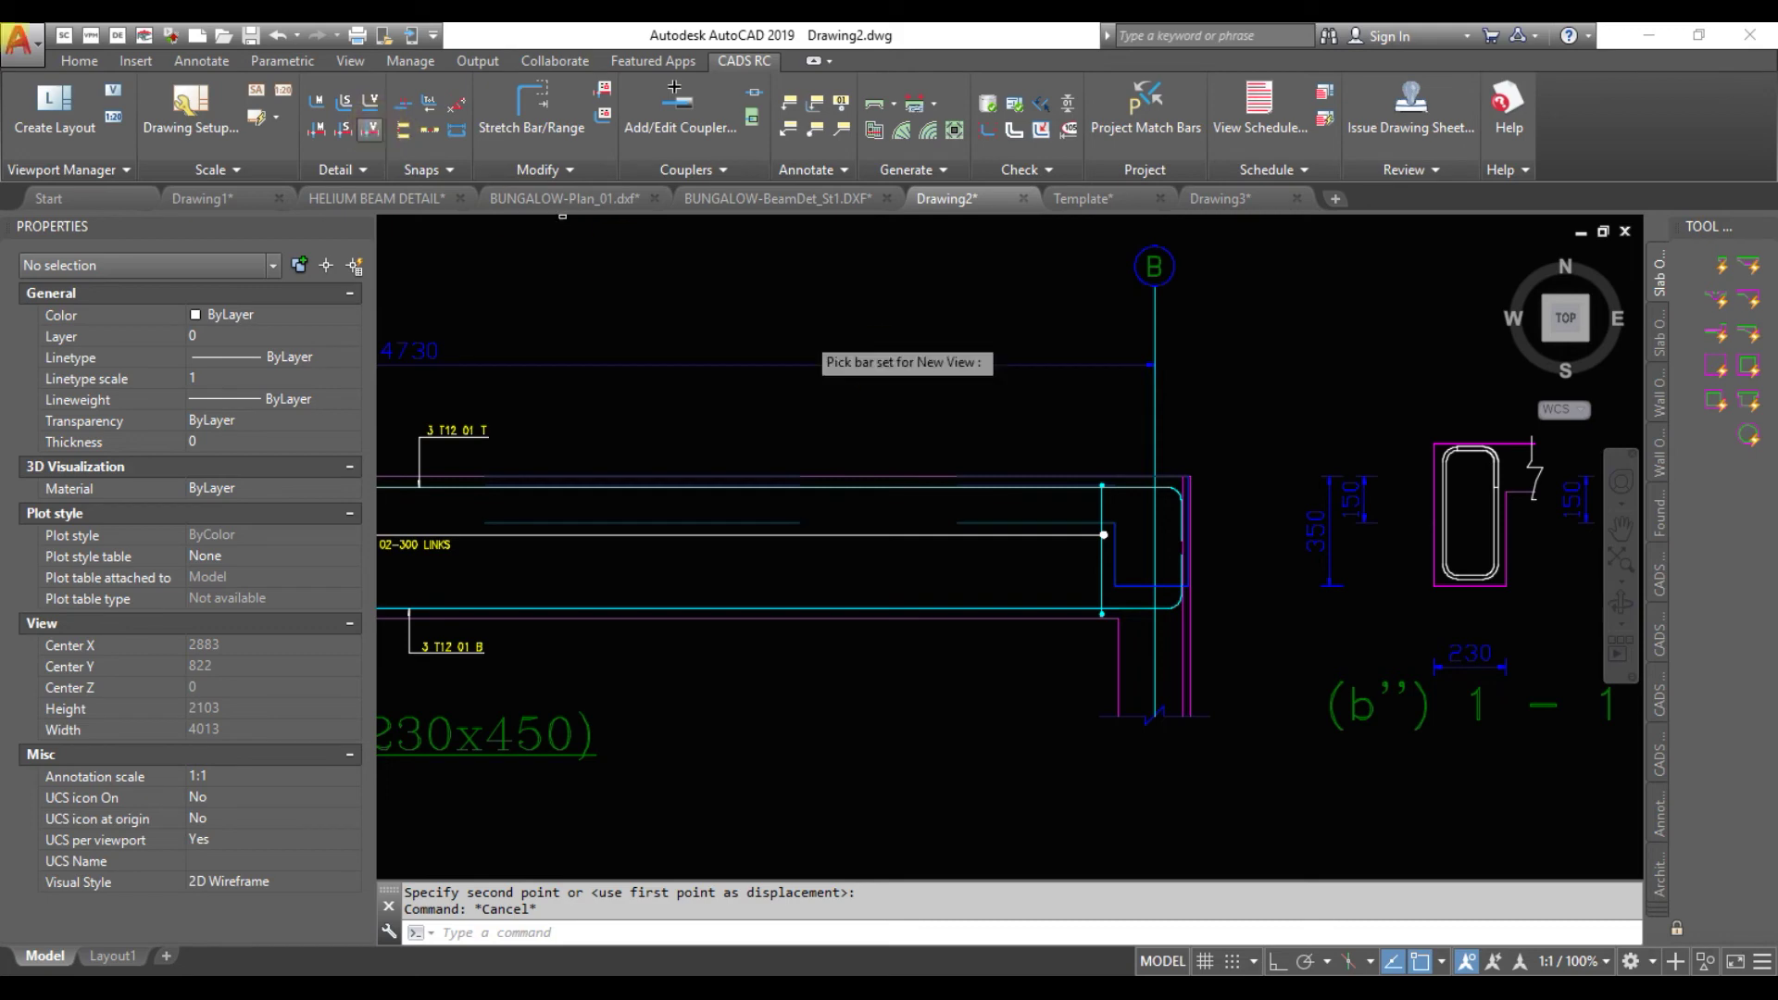
pyautogui.click(969, 489)
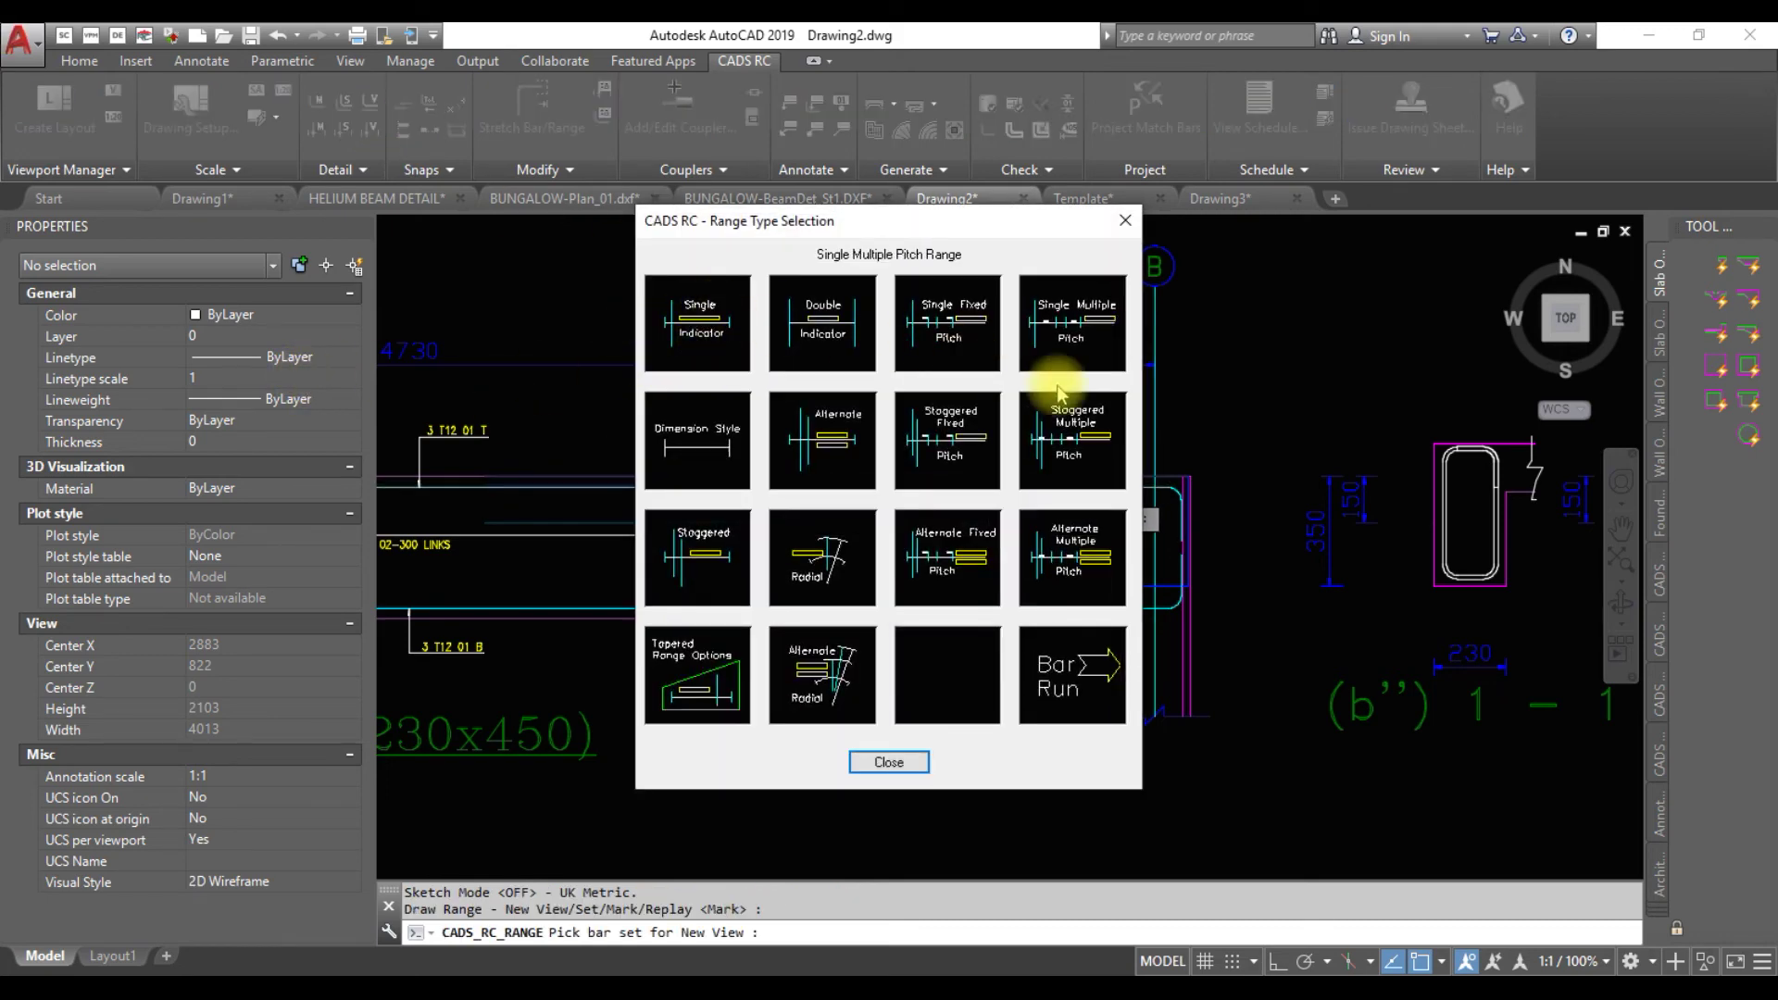
pyautogui.click(1077, 660)
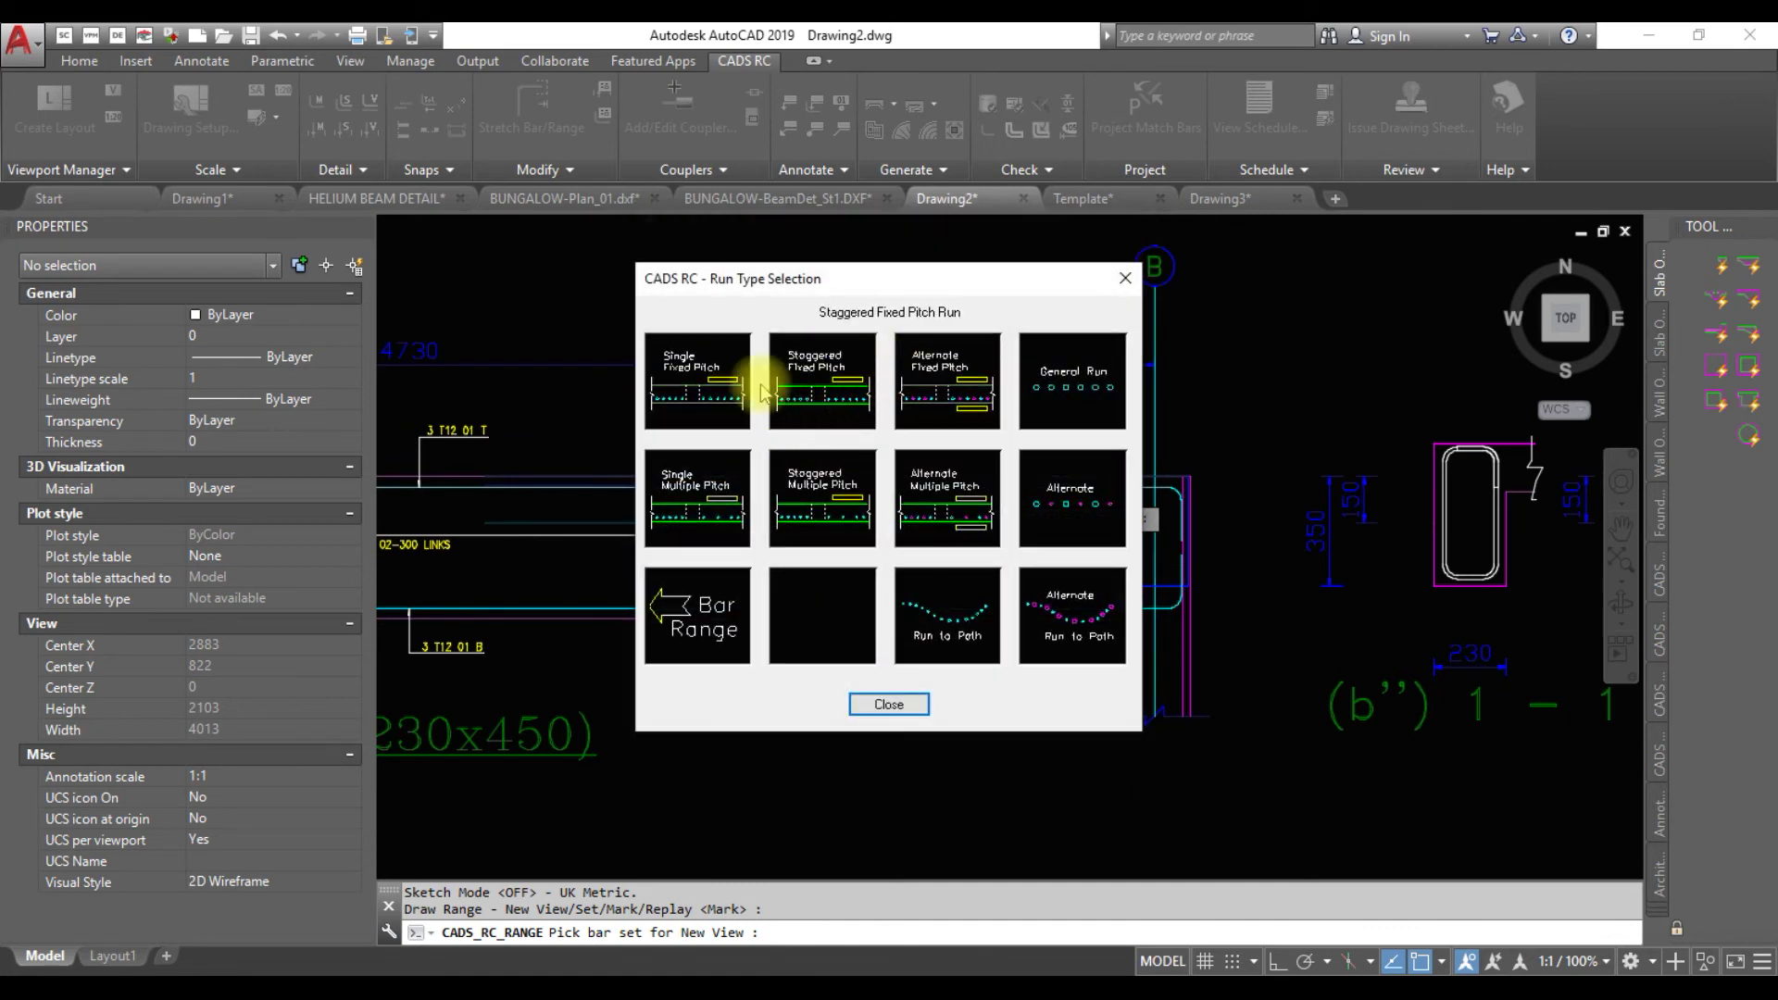
pyautogui.click(1078, 387)
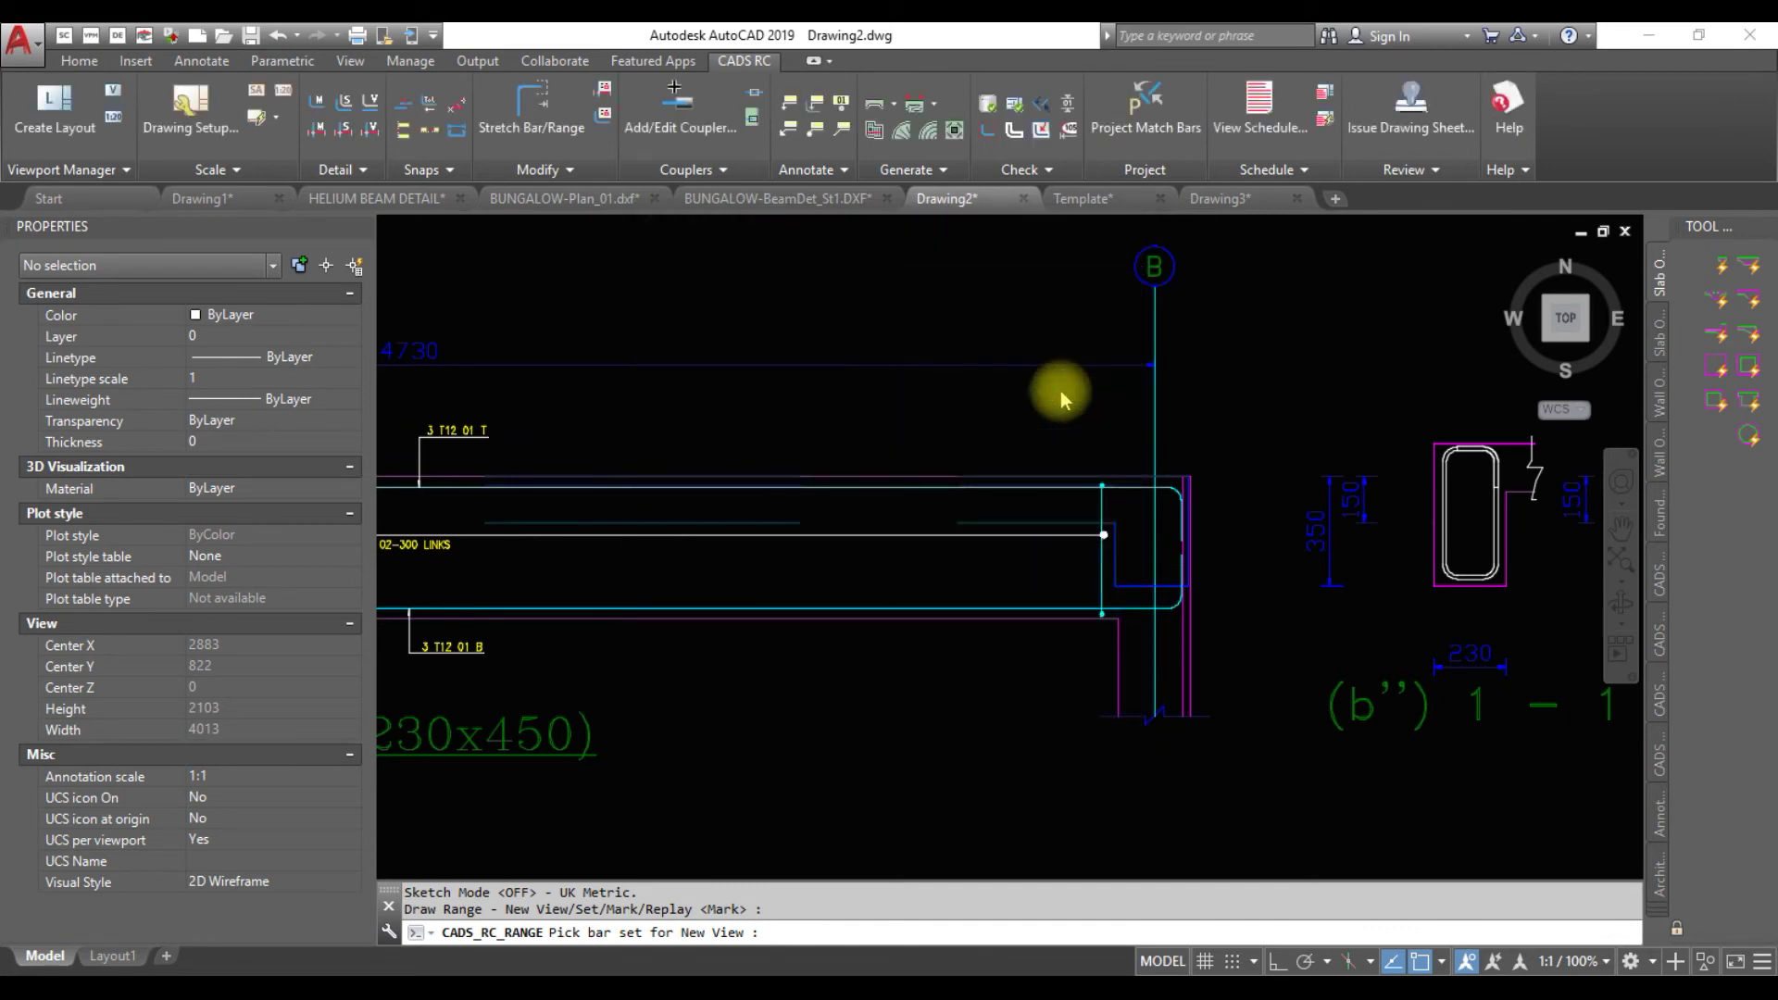
pyautogui.click(1060, 391)
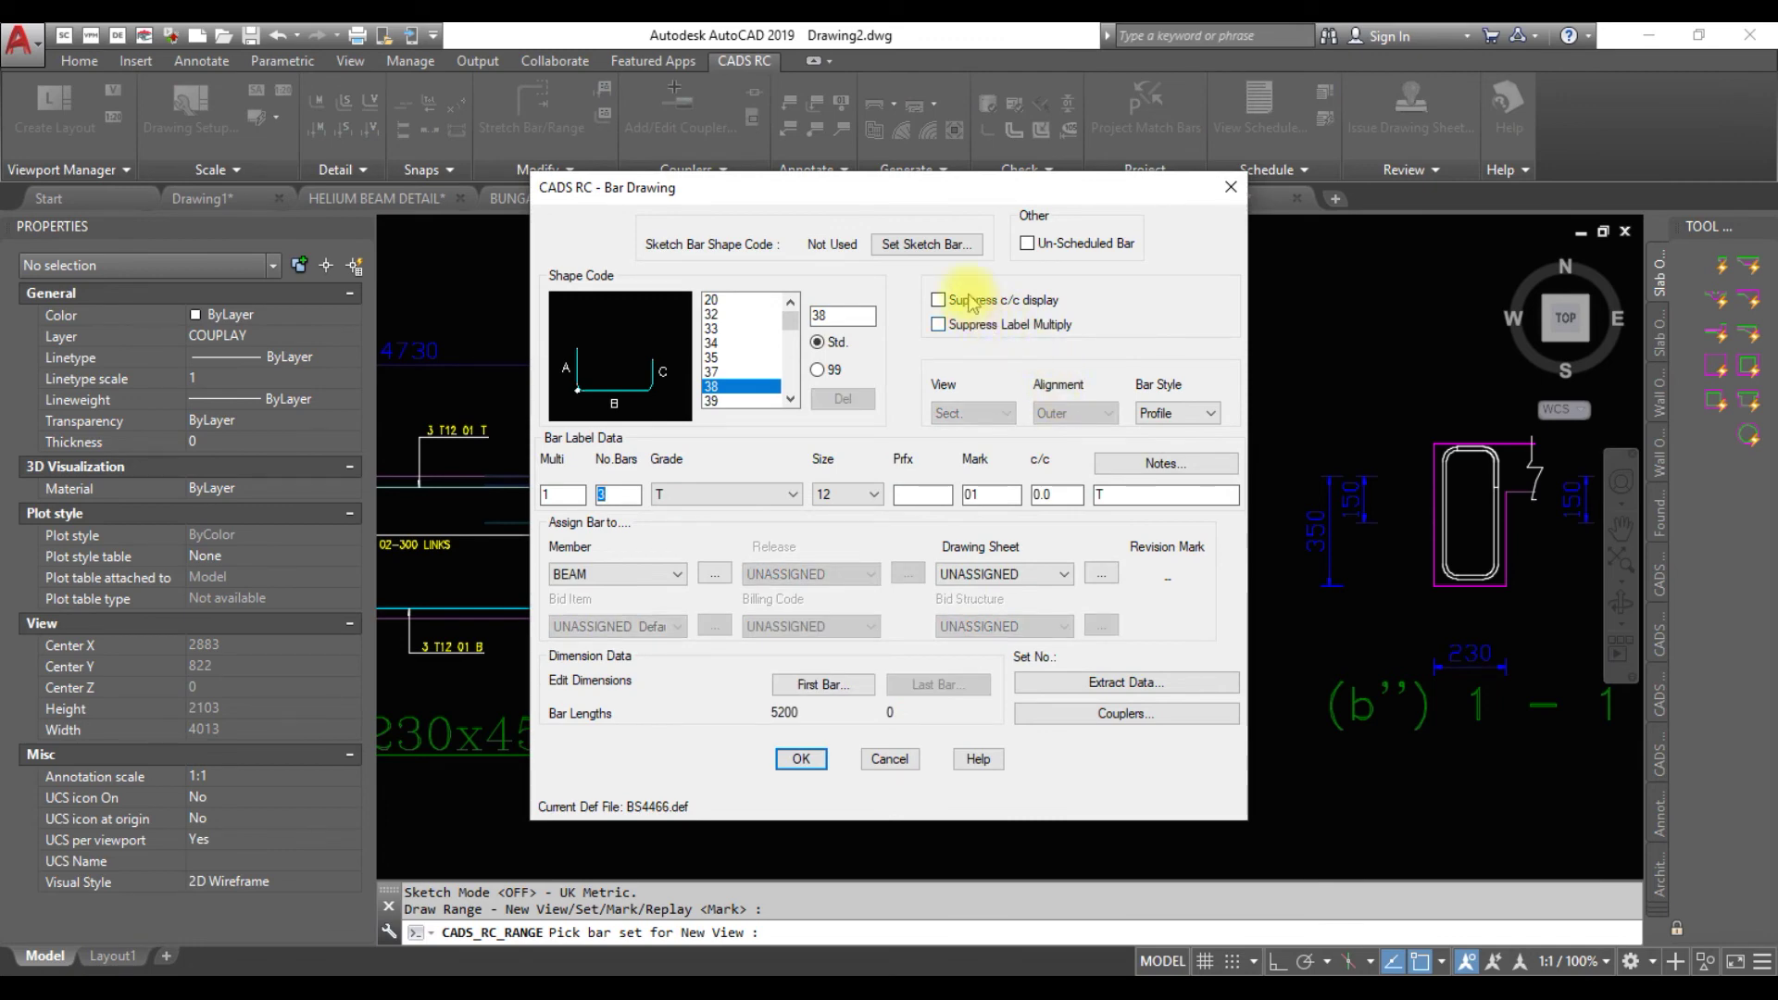
pyautogui.click(853, 691)
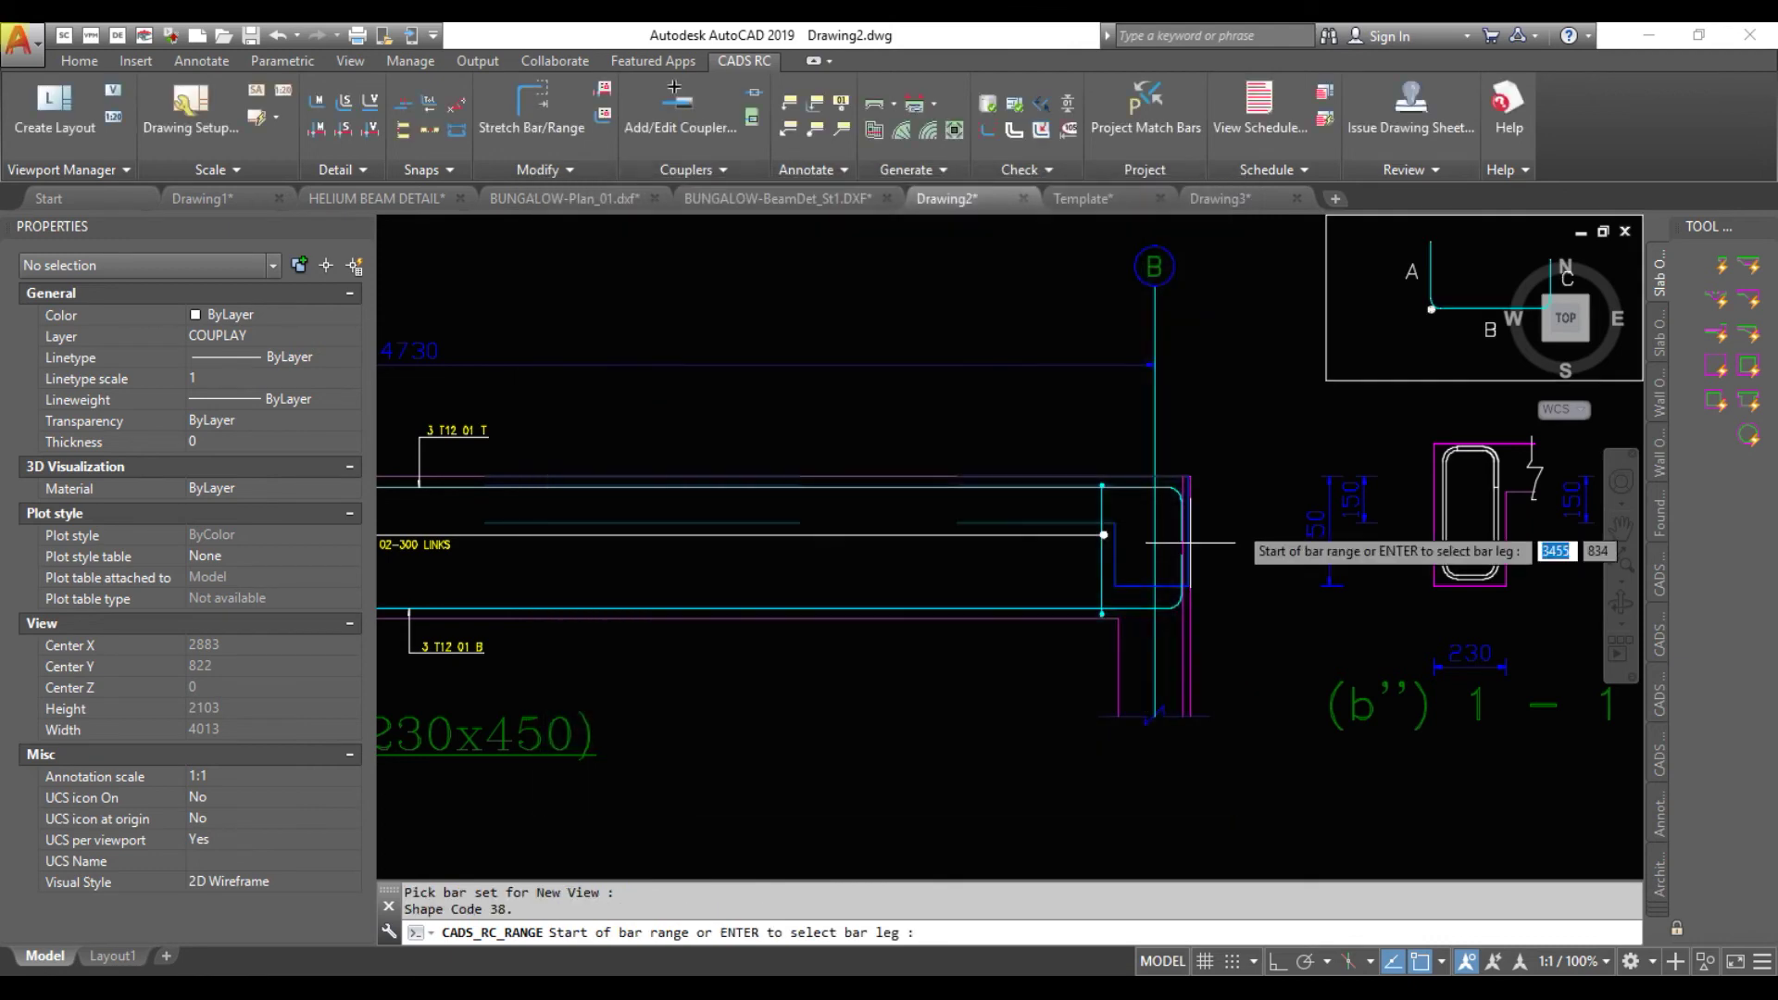
# Place the top bar set as three bars at 66 centres inside the link's upper end, with zero start and end offsets
pyautogui.scroll(6, 1494, 464)
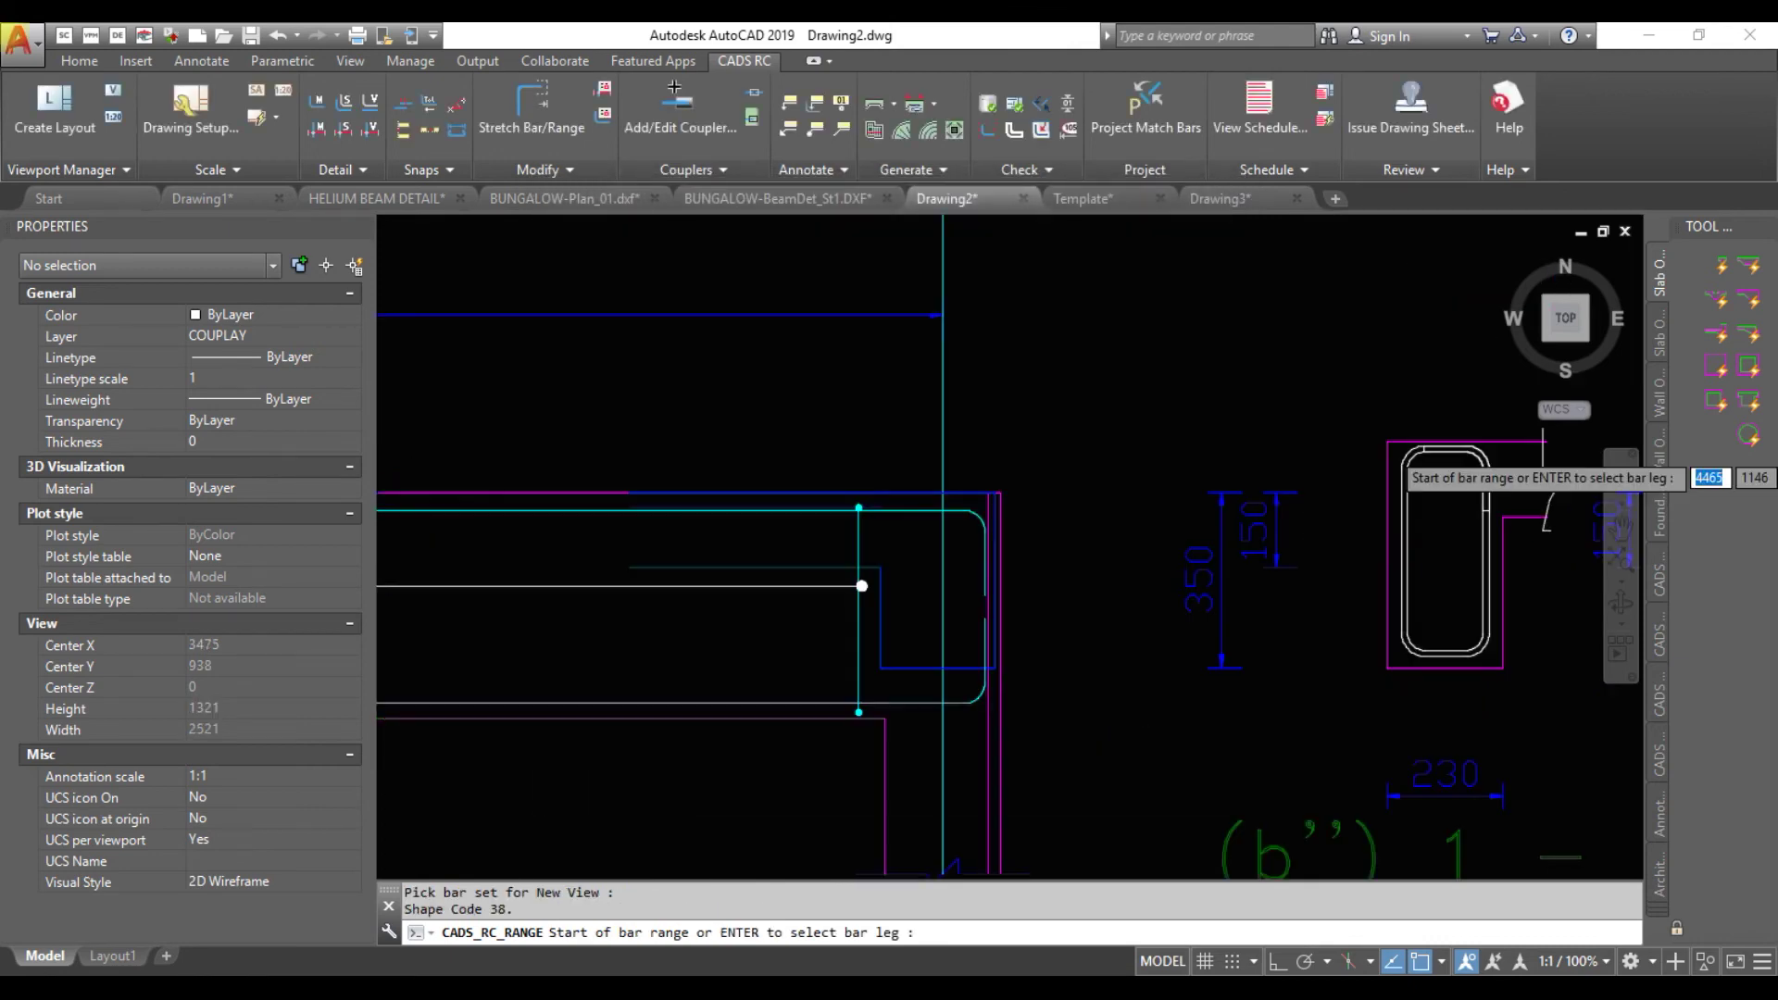
pyautogui.scroll(2, 1483, 459)
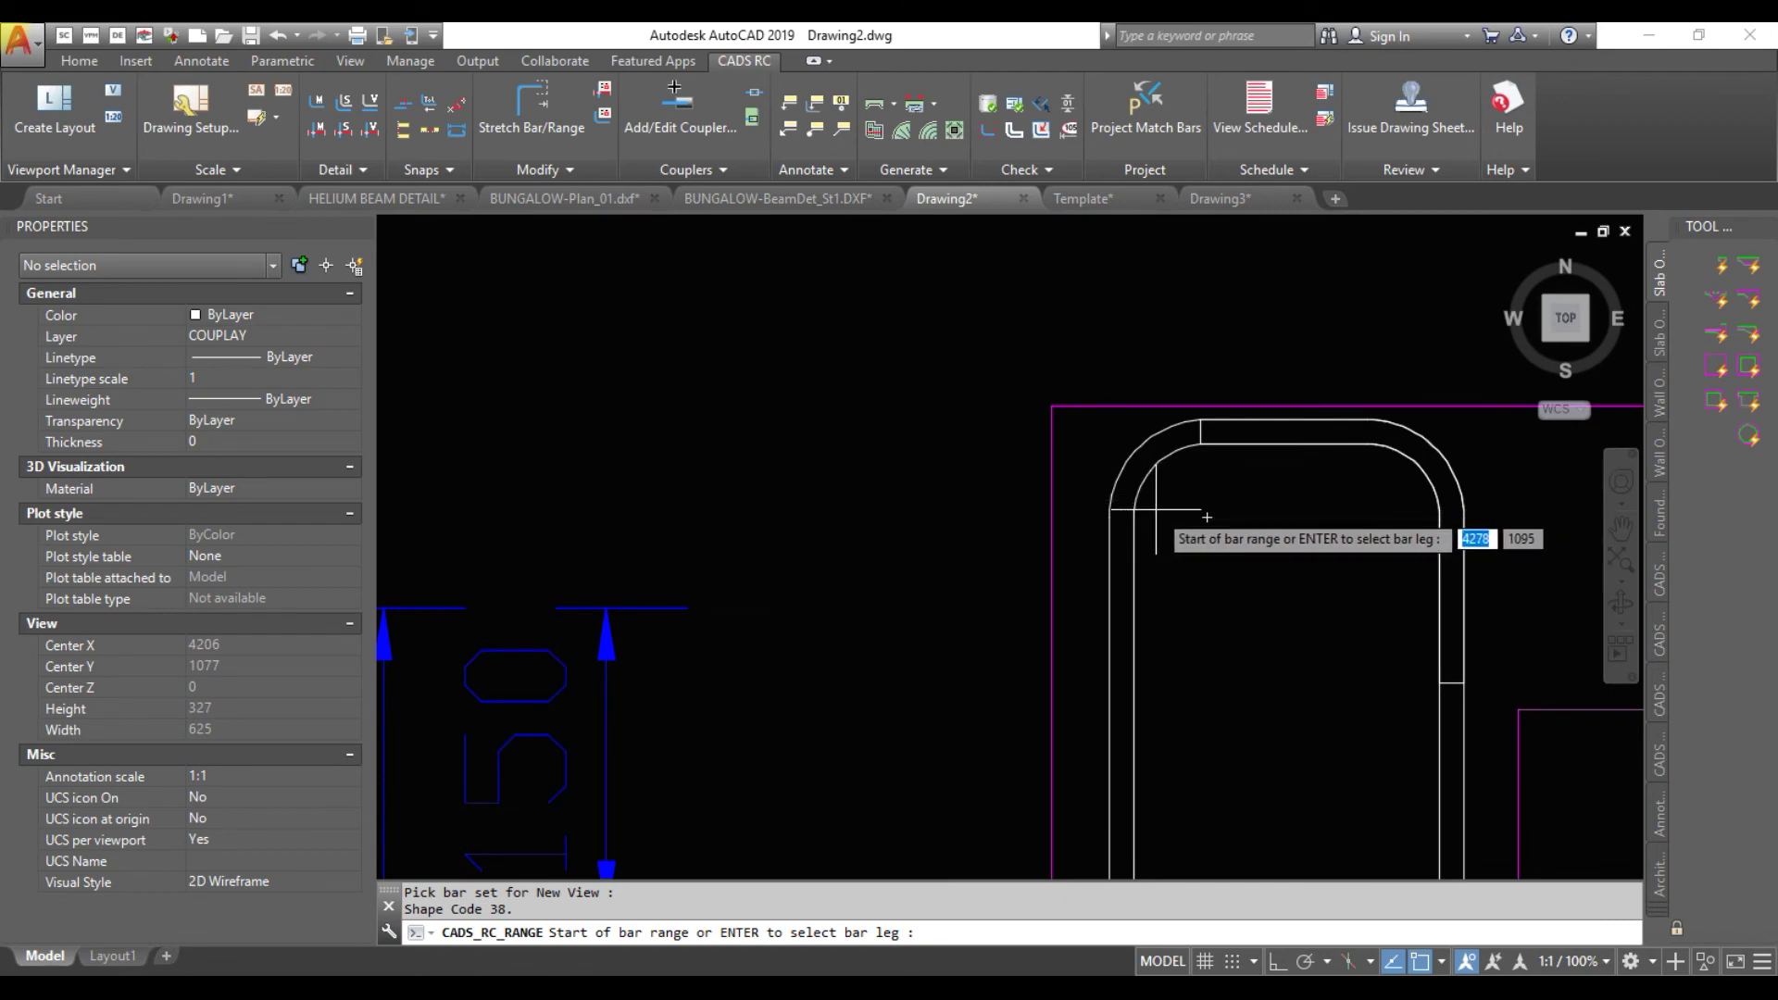
pyautogui.click(1156, 505)
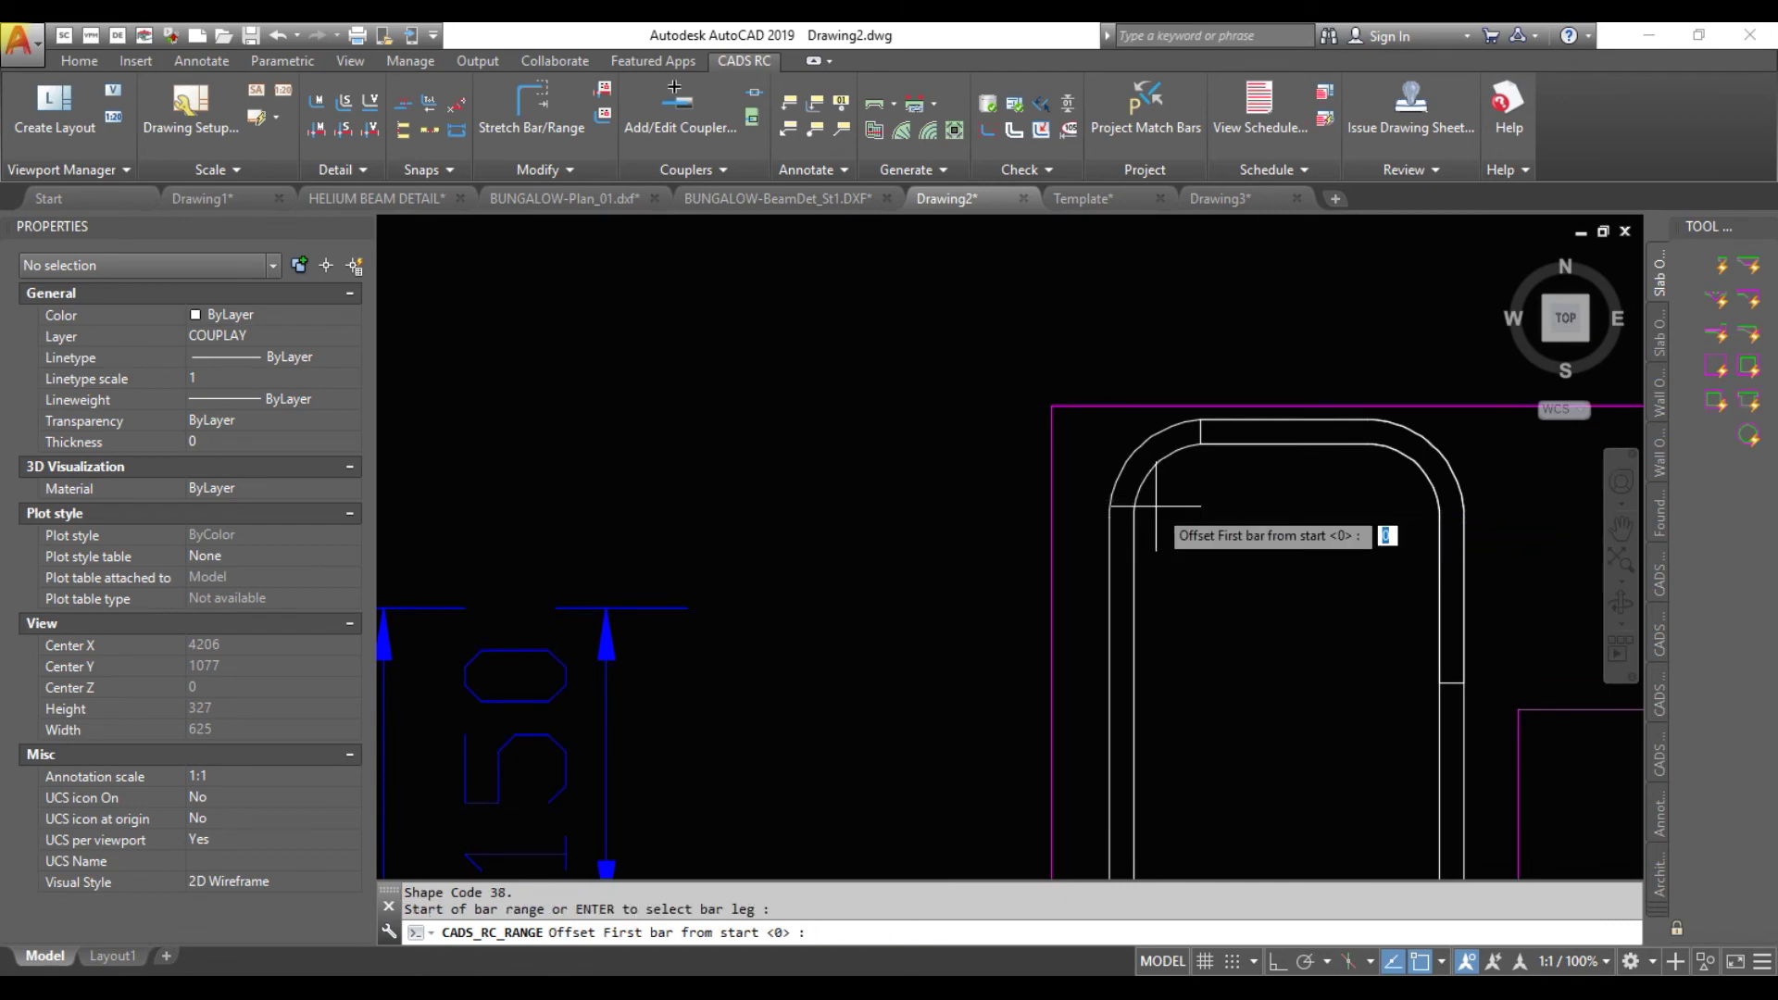
pyautogui.press('Return')
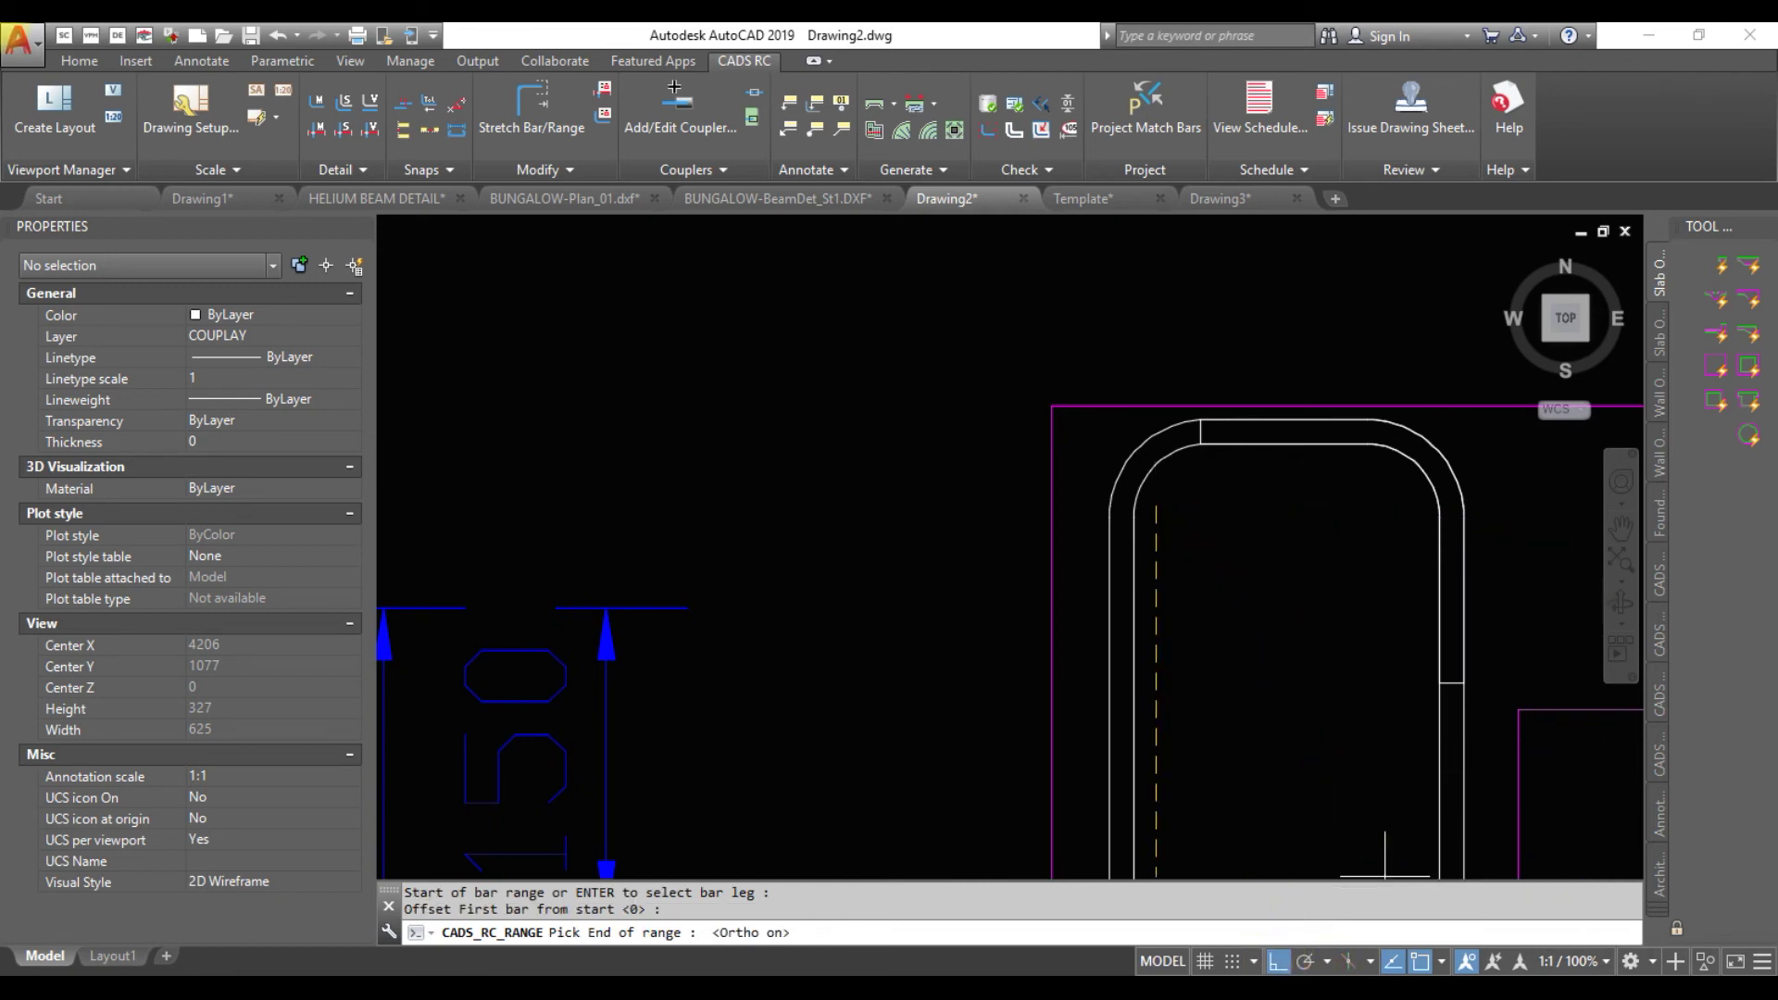
pyautogui.click(1424, 506)
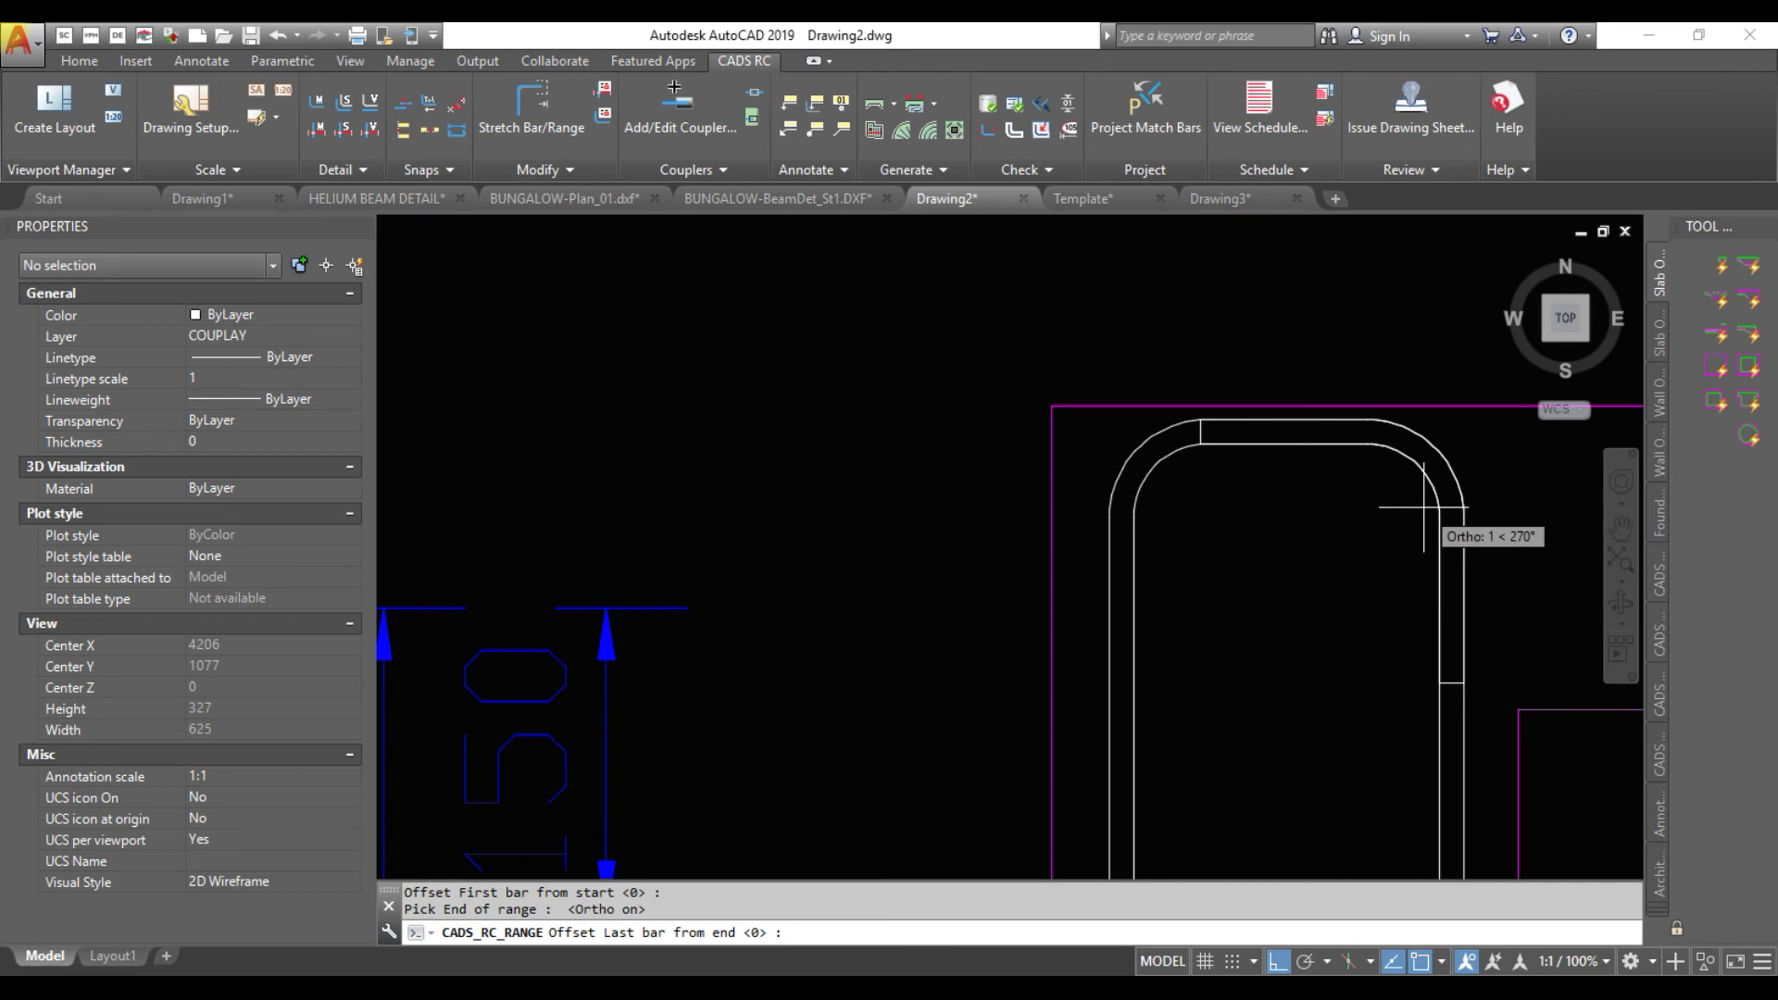
pyautogui.press('Return')
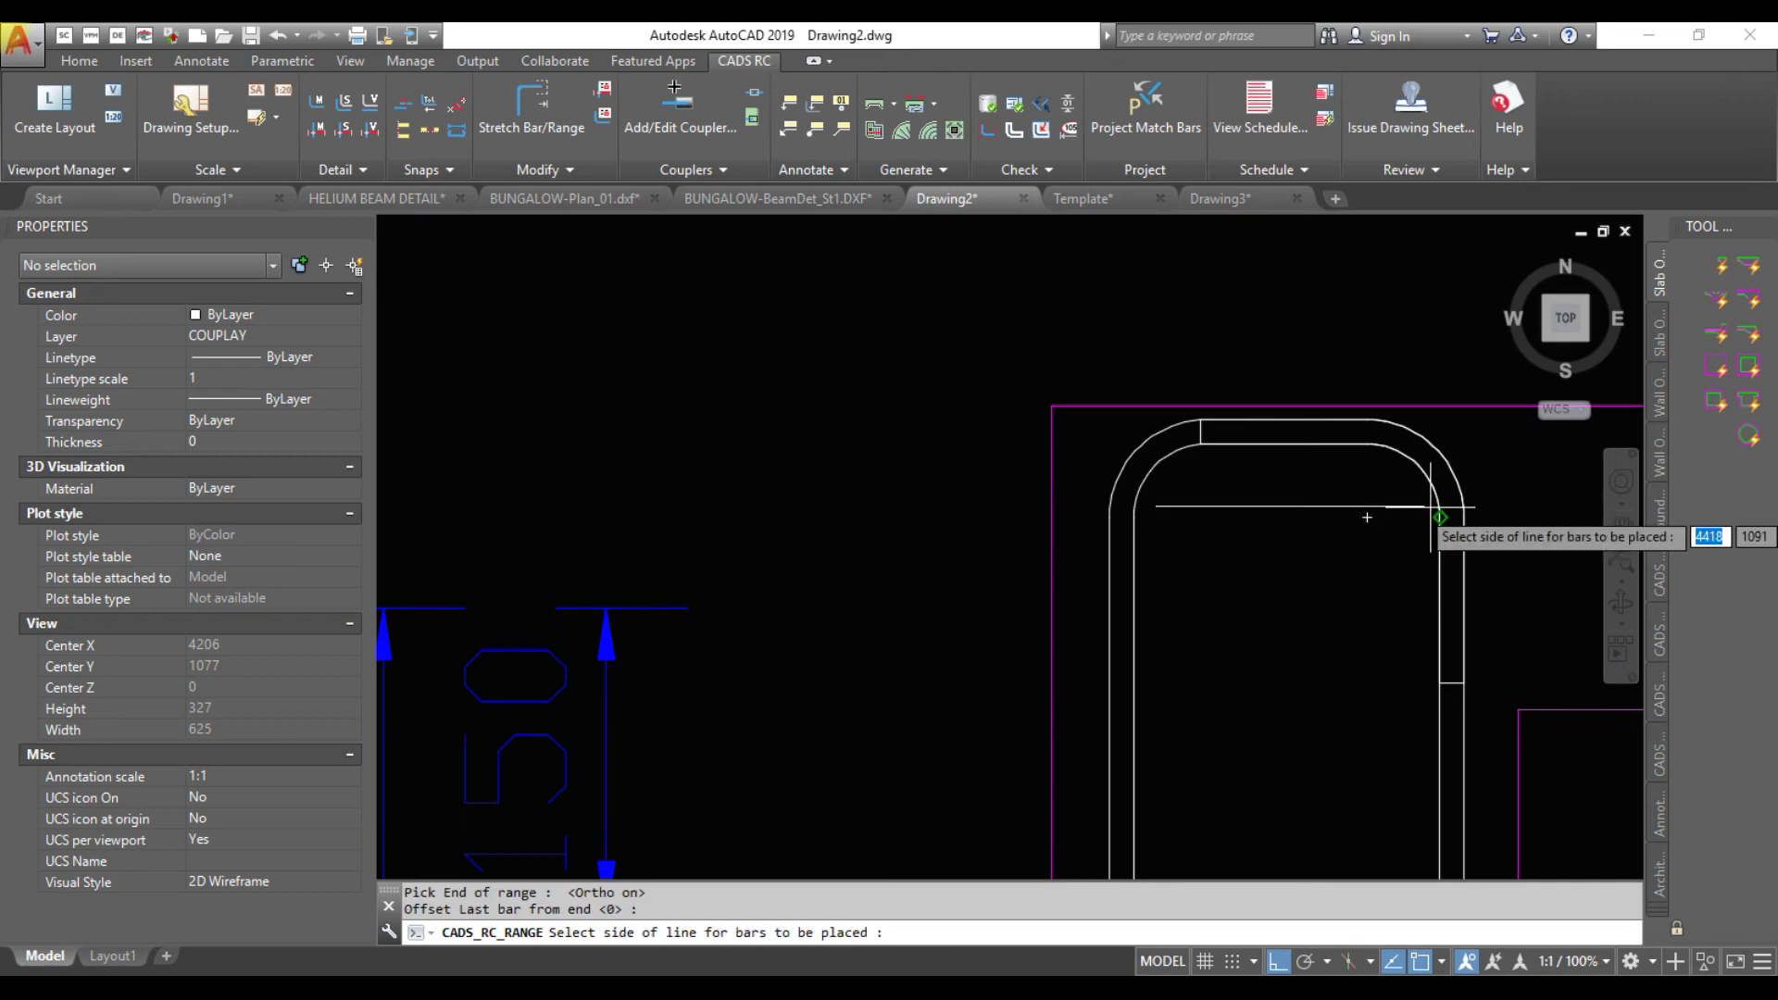
pyautogui.click(1373, 509)
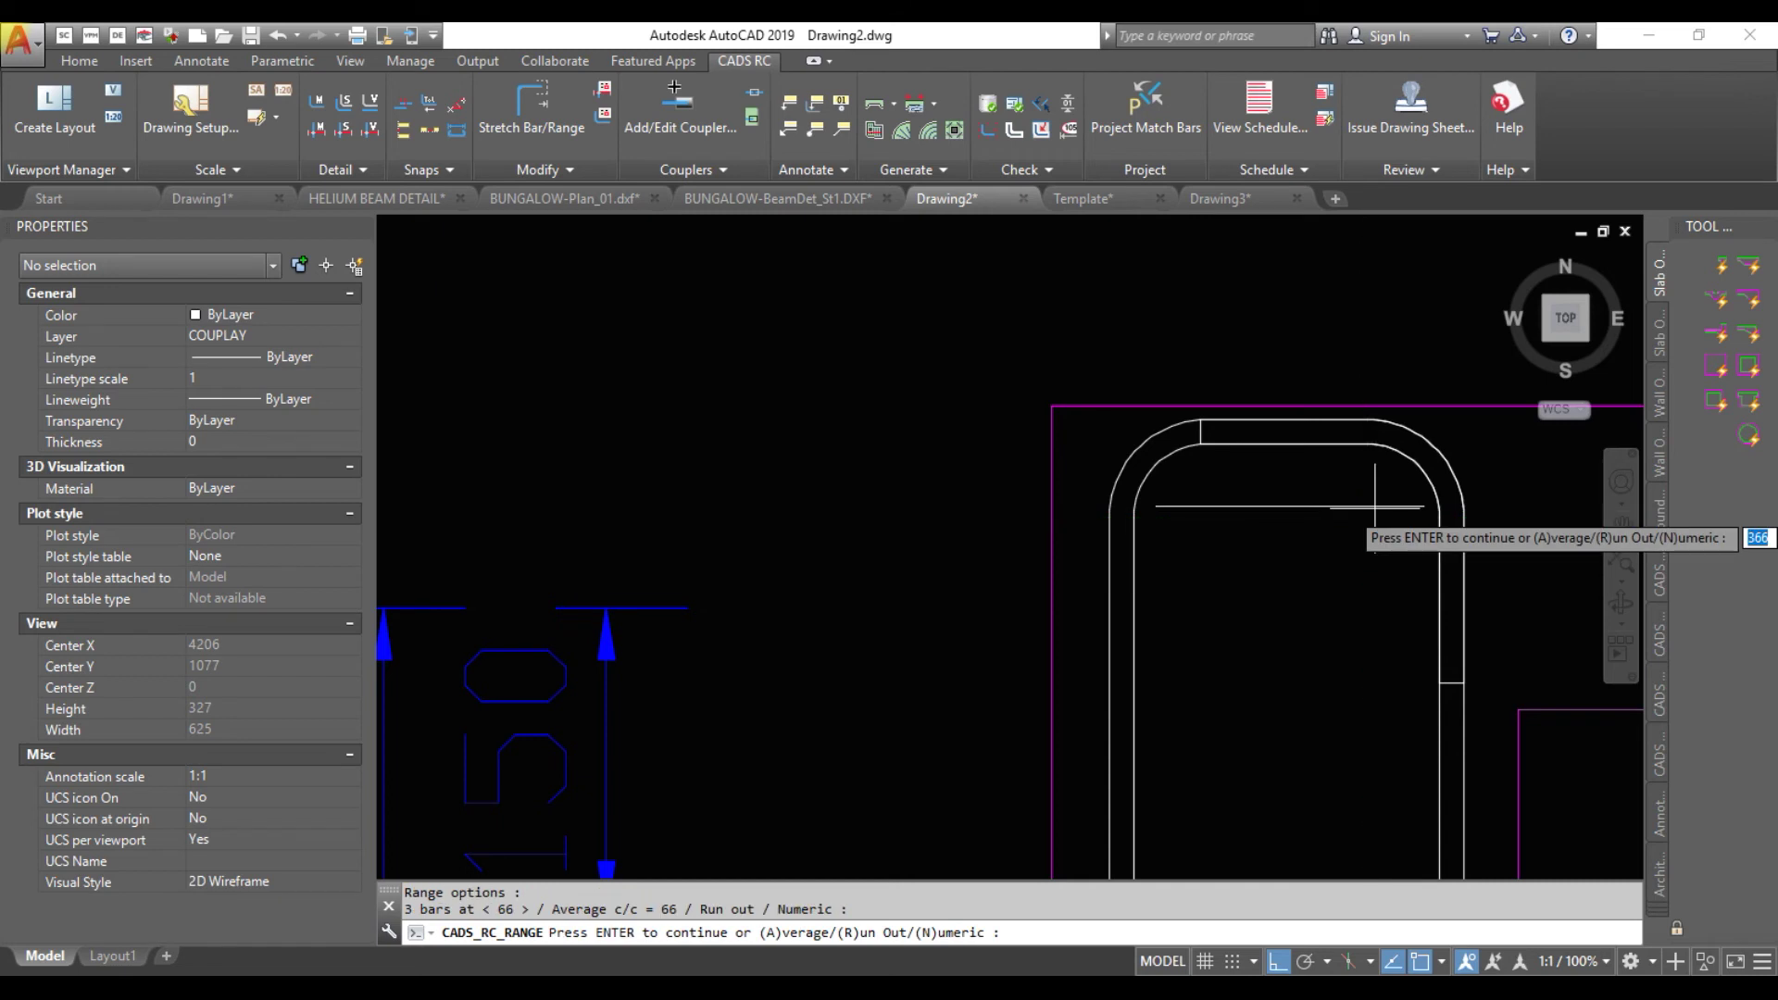
pyautogui.press('Return')
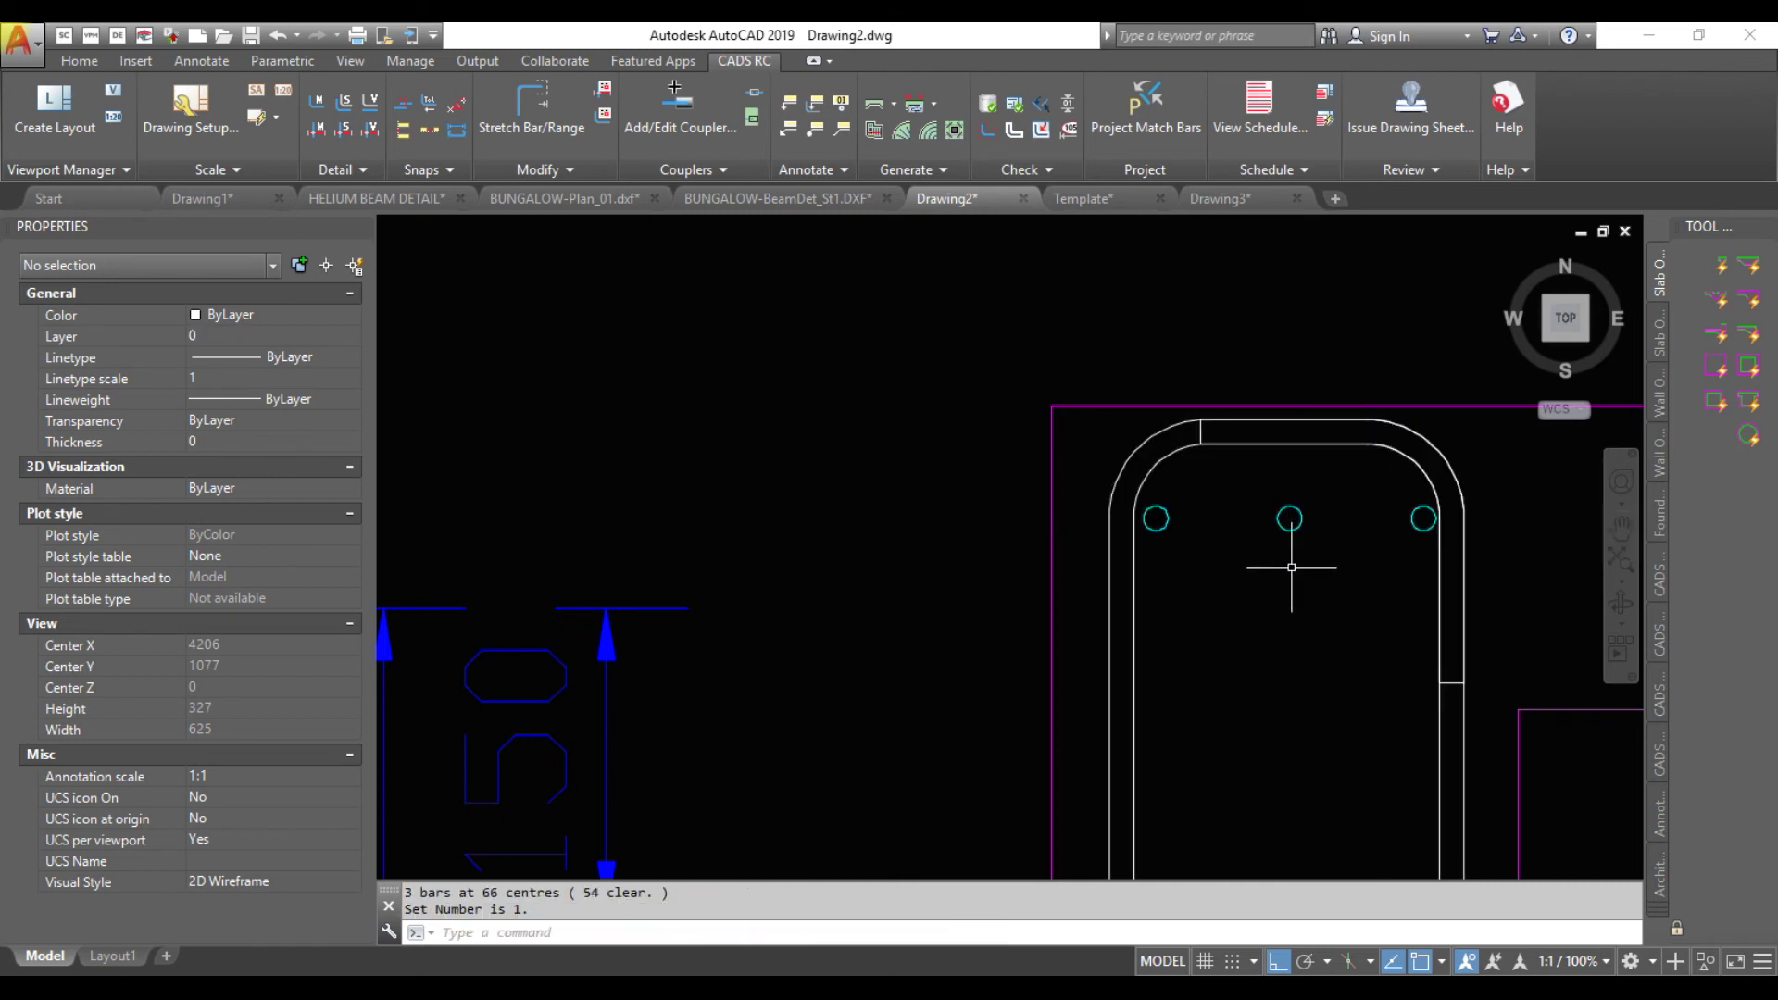
# Create a new view of the beam's 3 T12 01 B bar set as a General Run, accepting its bar data
pyautogui.scroll(-2, 1291, 567)
pyautogui.moveTo(1291, 567); pyautogui.dragTo(1171, 379, button='middle')
pyautogui.scroll(2, 1162, 376)
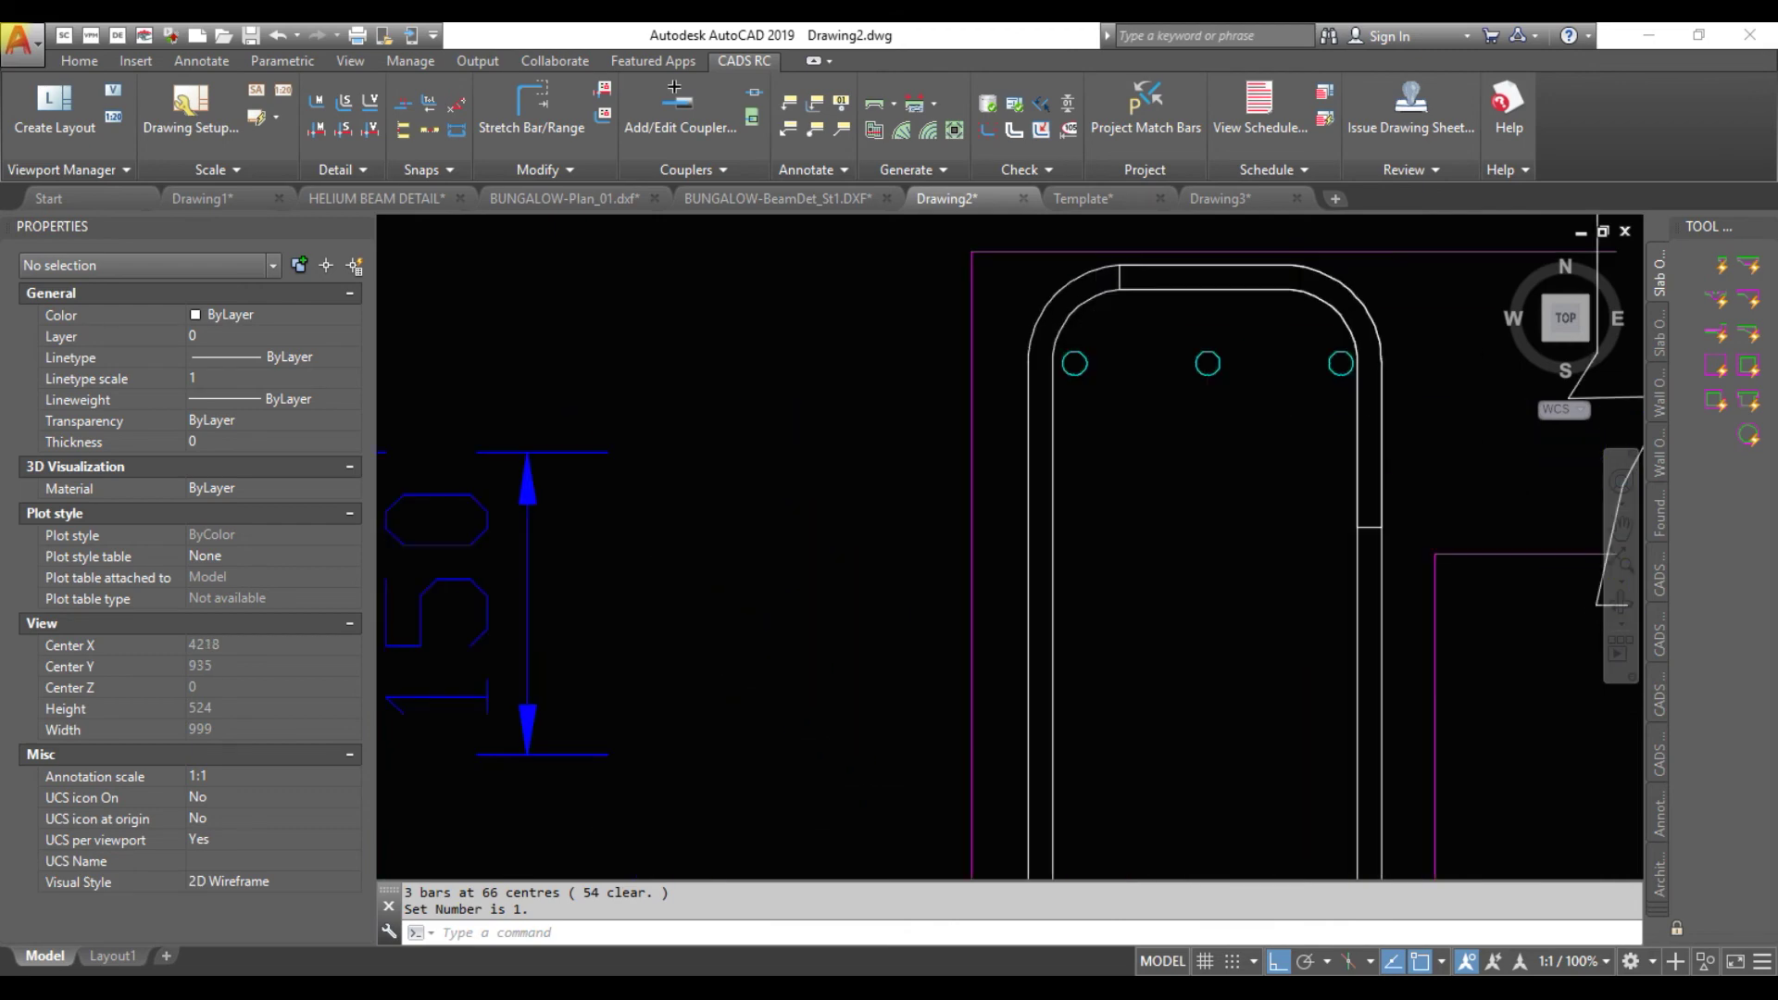
pyautogui.scroll(-2, 1163, 376)
pyautogui.scroll(-2, 1158, 399)
pyautogui.moveTo(1112, 436); pyautogui.dragTo(1045, 474, button='middle')
pyautogui.scroll(-2, 1045, 475)
pyautogui.scroll(1, 746, 627)
pyautogui.scroll(1, 707, 568)
pyautogui.scroll(2, 649, 547)
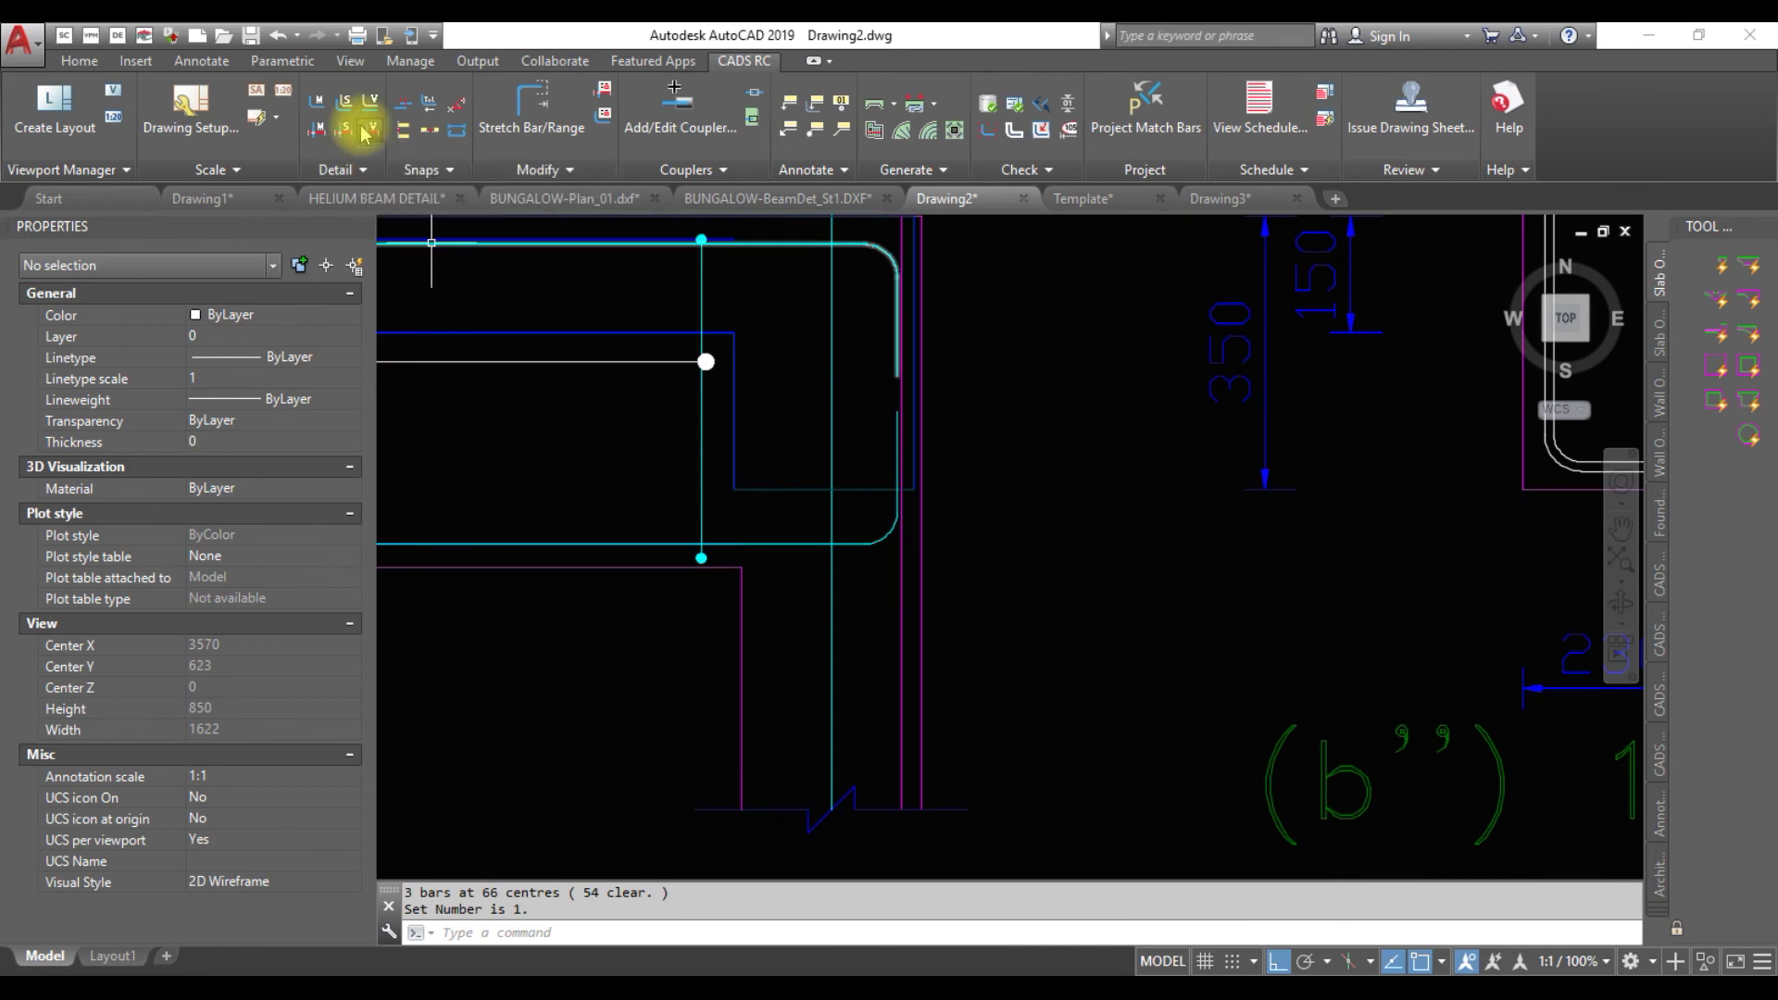
pyautogui.press('Return')
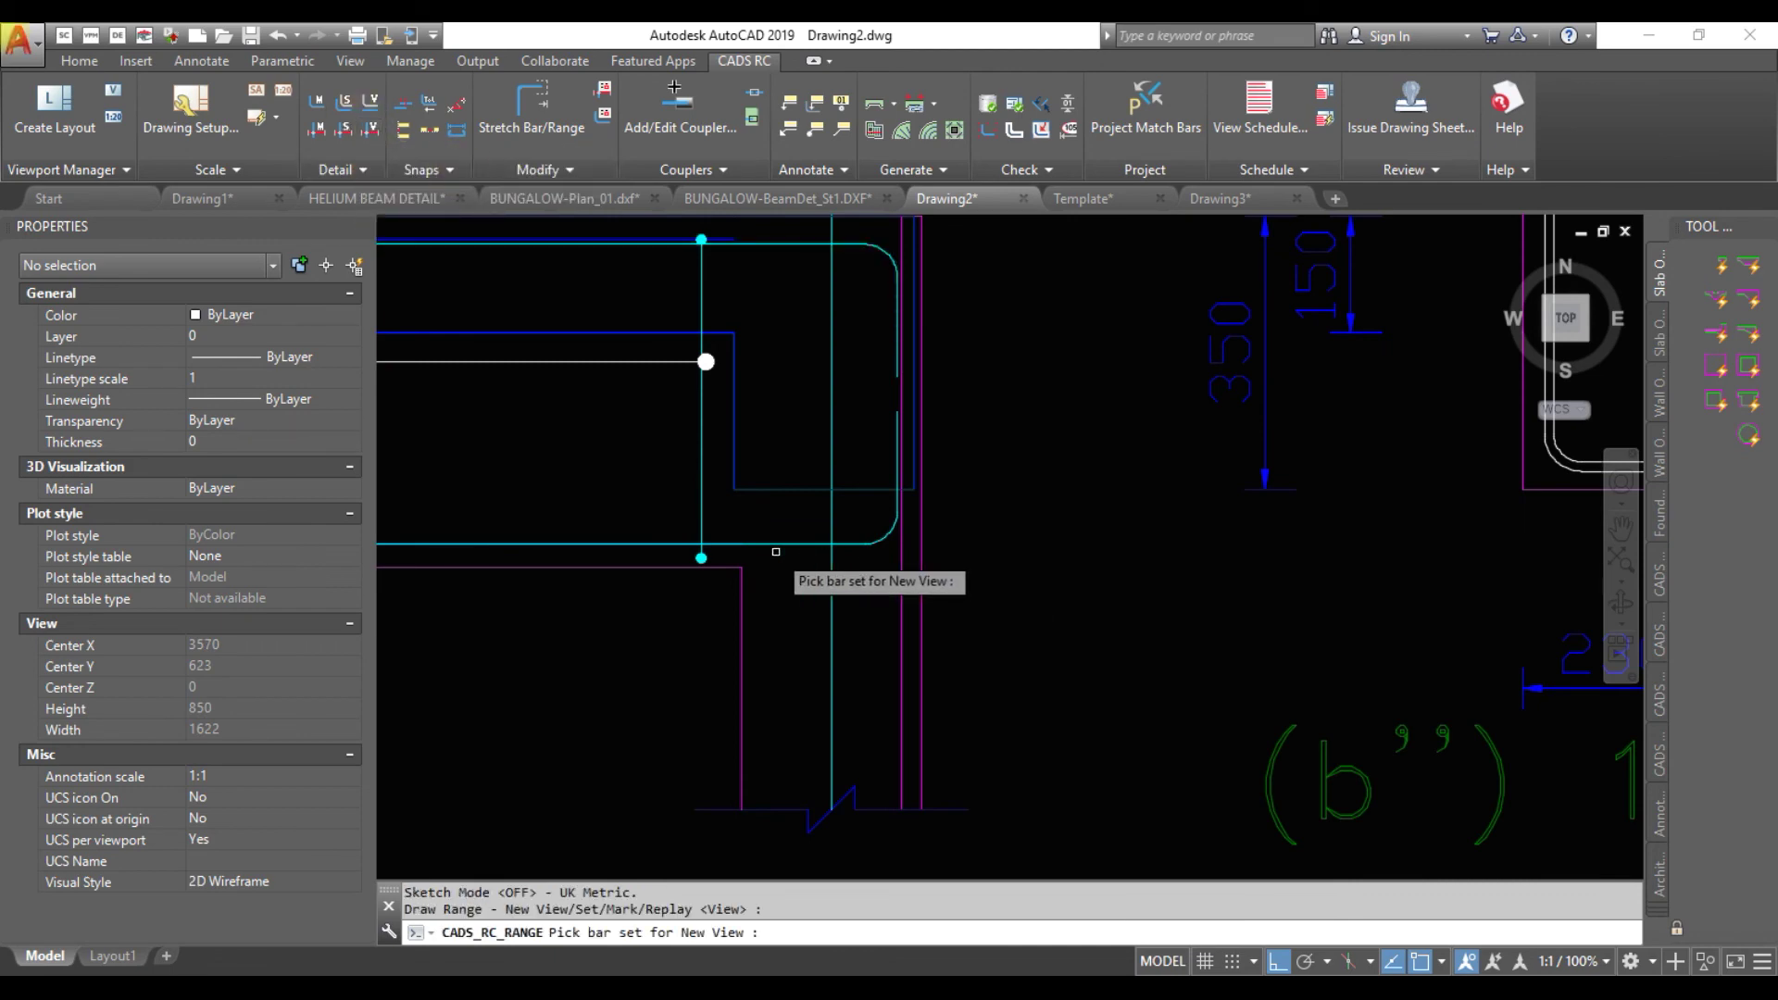
pyautogui.click(782, 553)
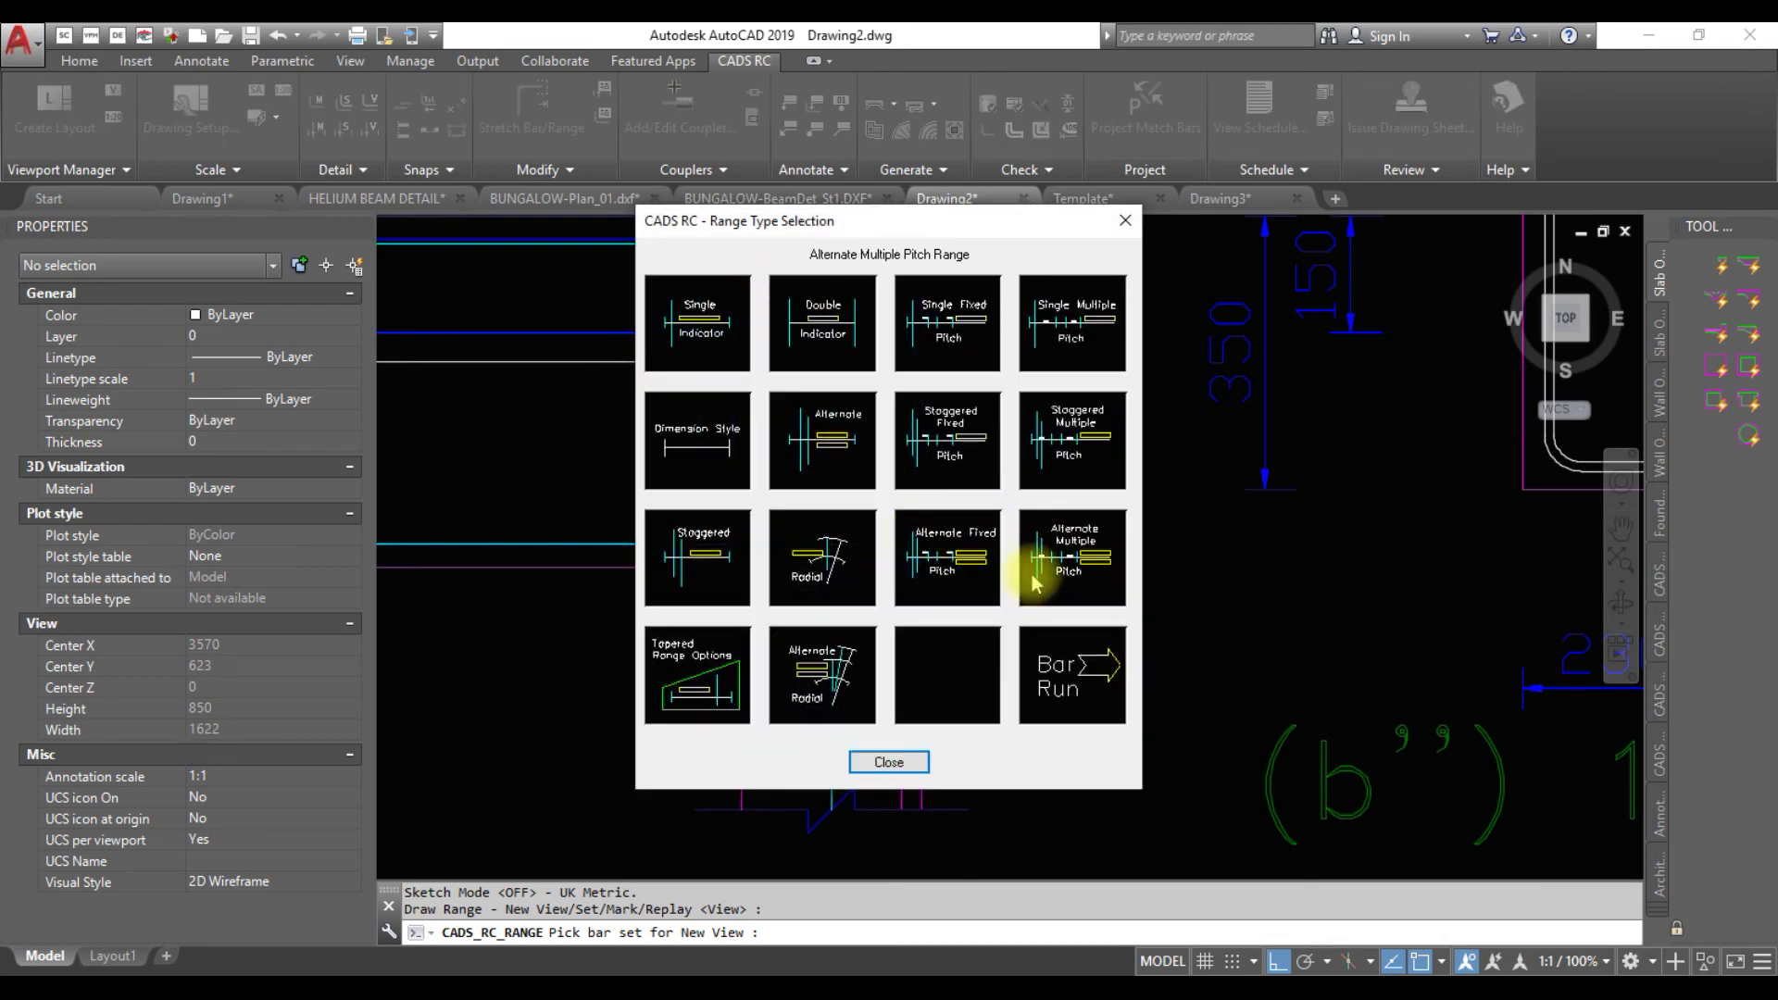
pyautogui.click(823, 628)
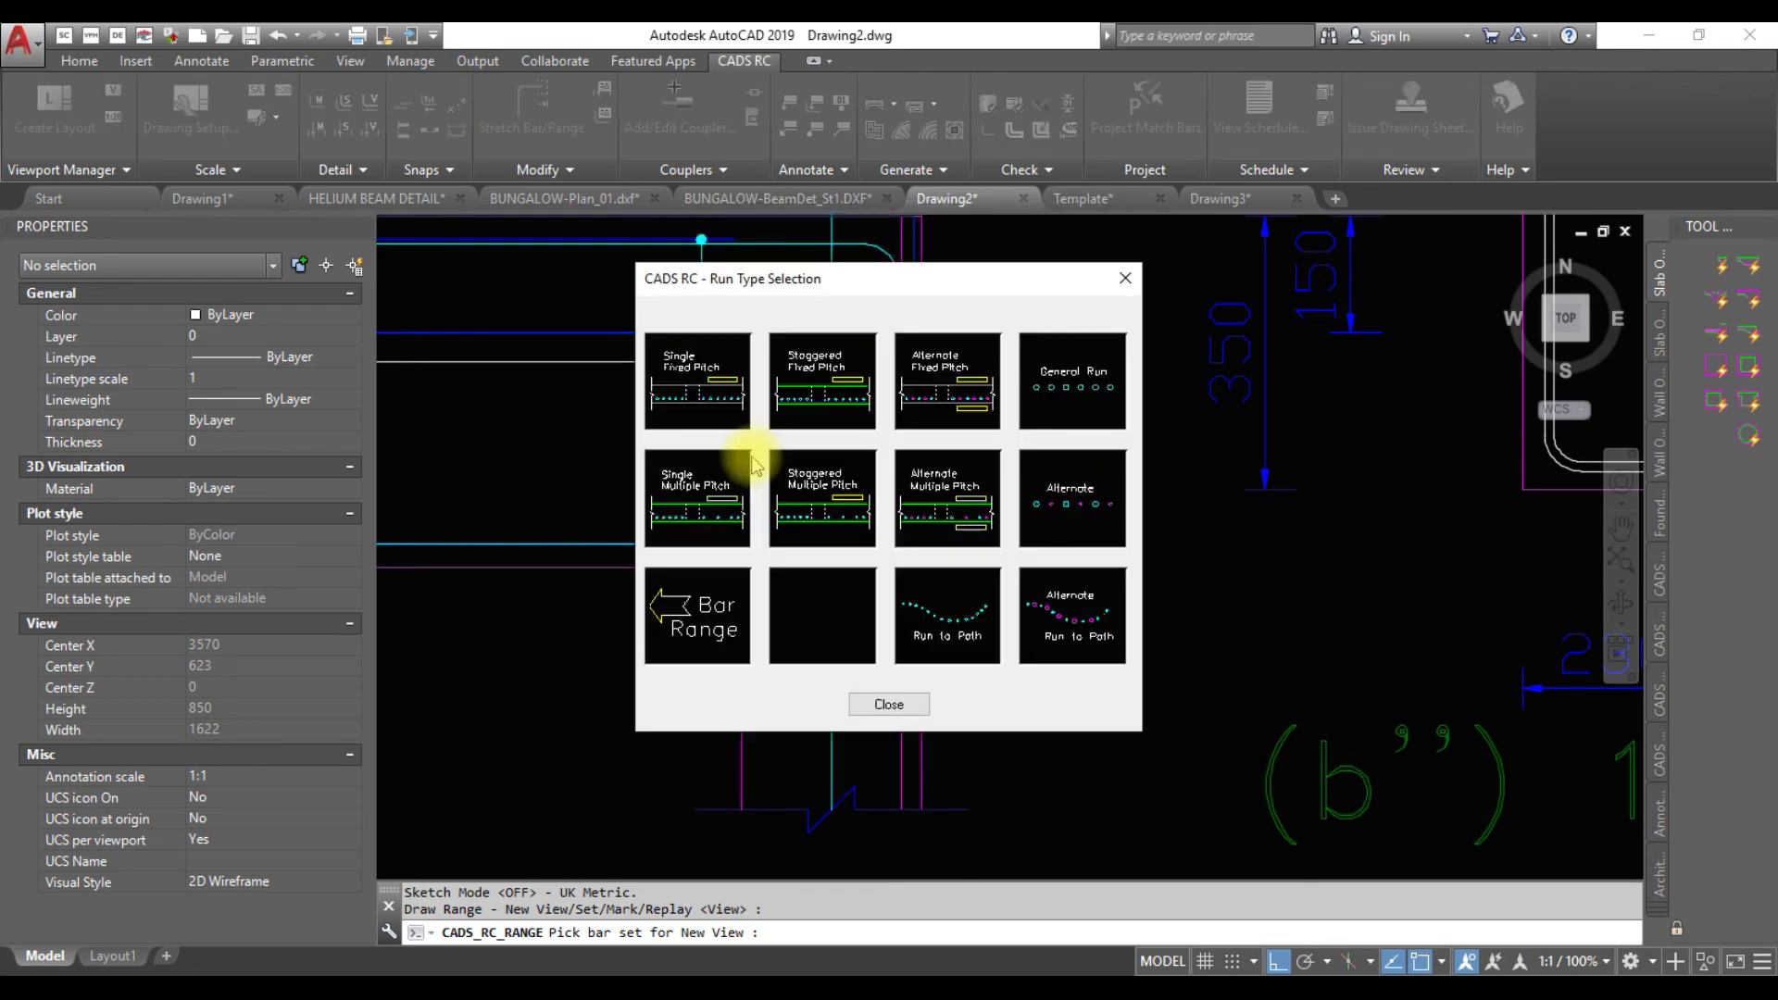
pyautogui.click(1065, 371)
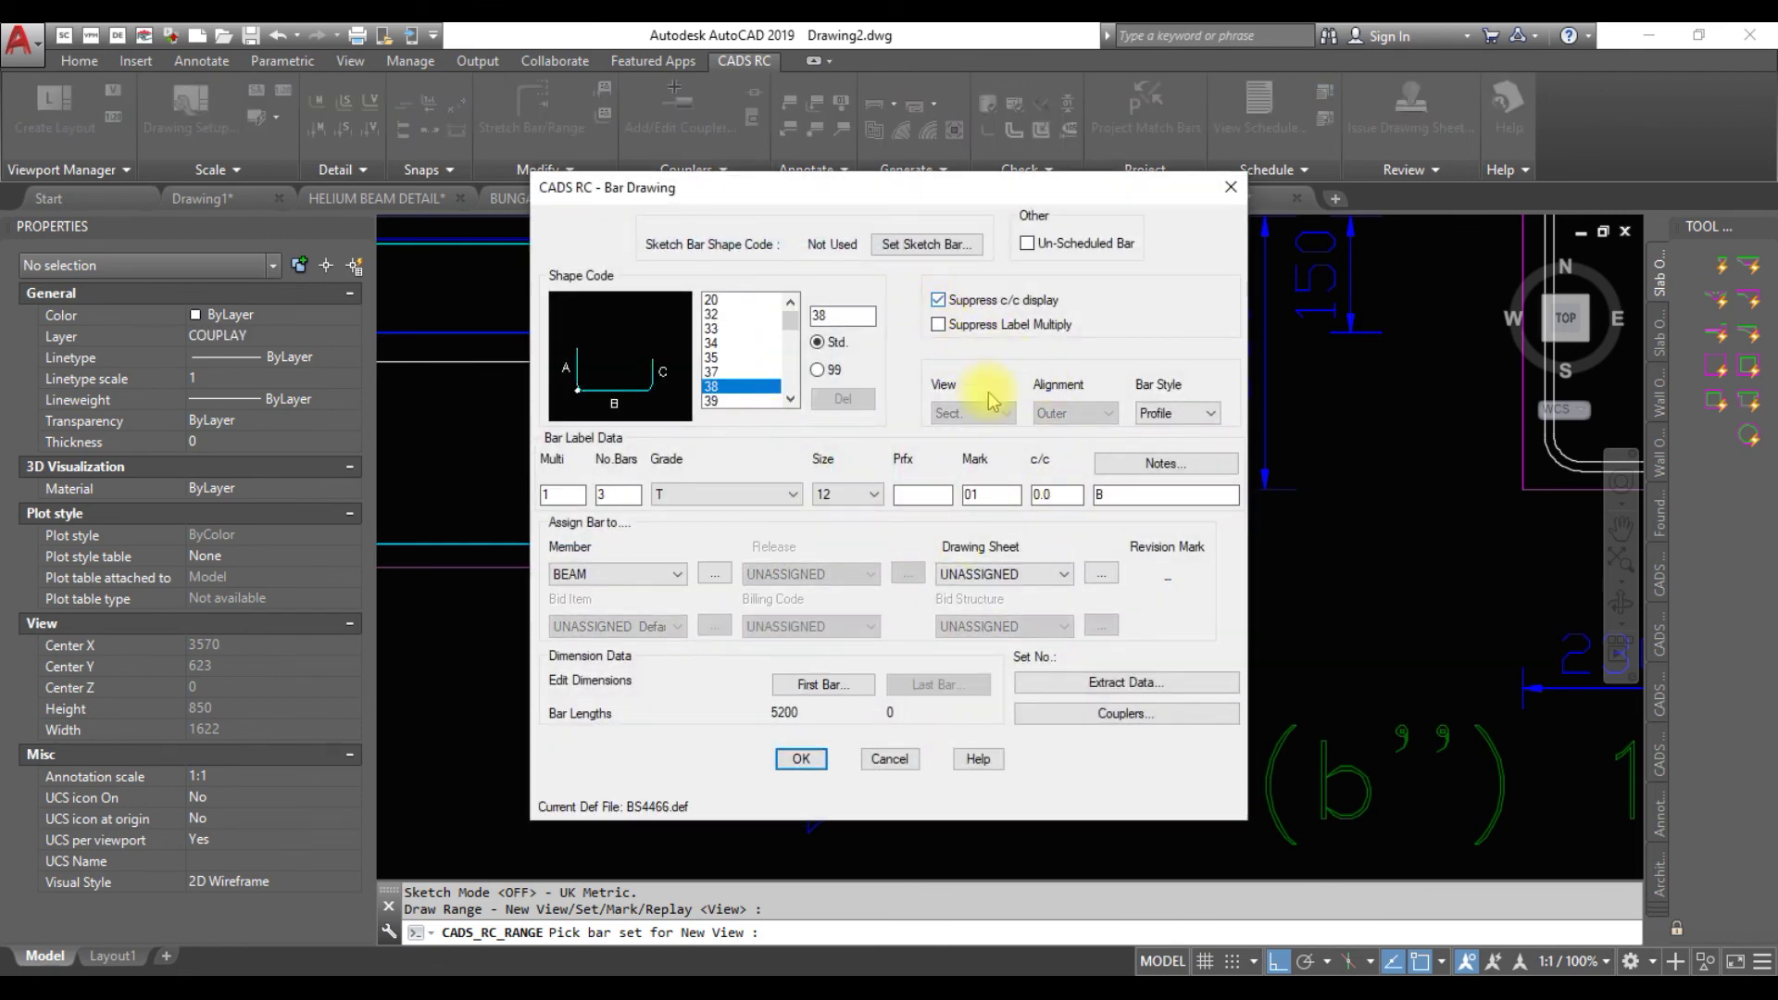
pyautogui.click(798, 760)
# Place the bottom bar set as three bars at 52 centres just above the link's lower leg, with zero end offsets
pyautogui.scroll(8, 1019, 482)
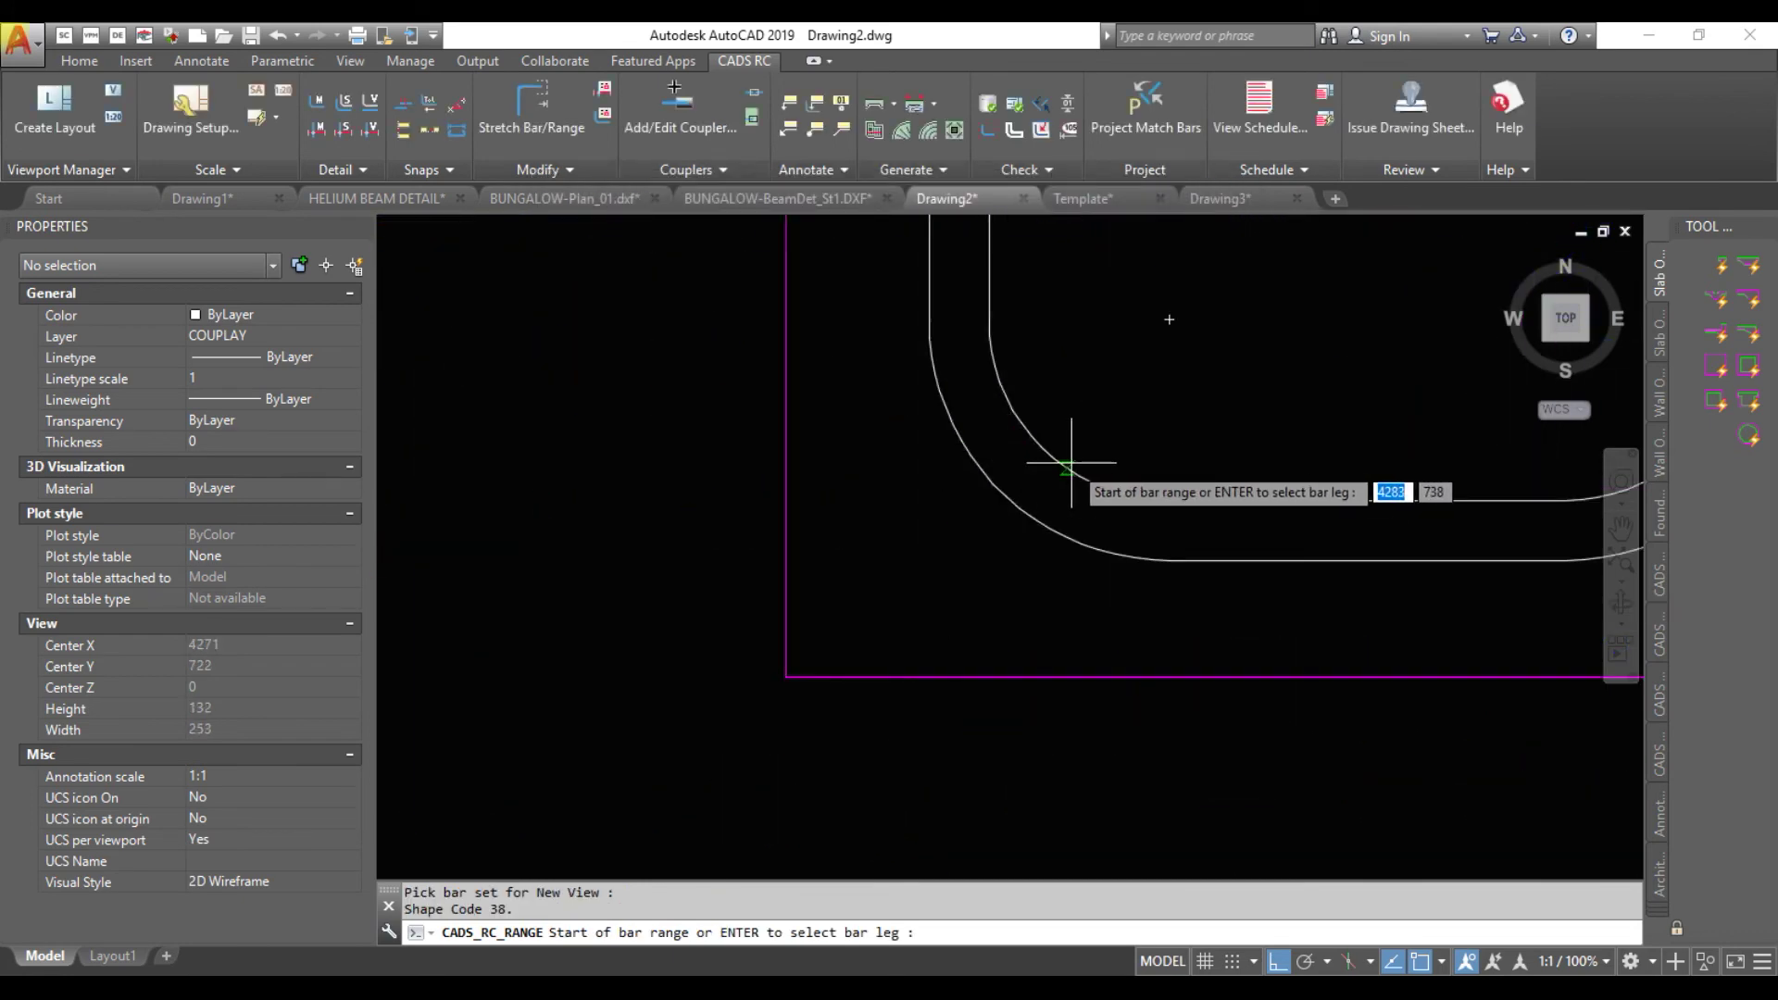
pyautogui.scroll(4, 1079, 472)
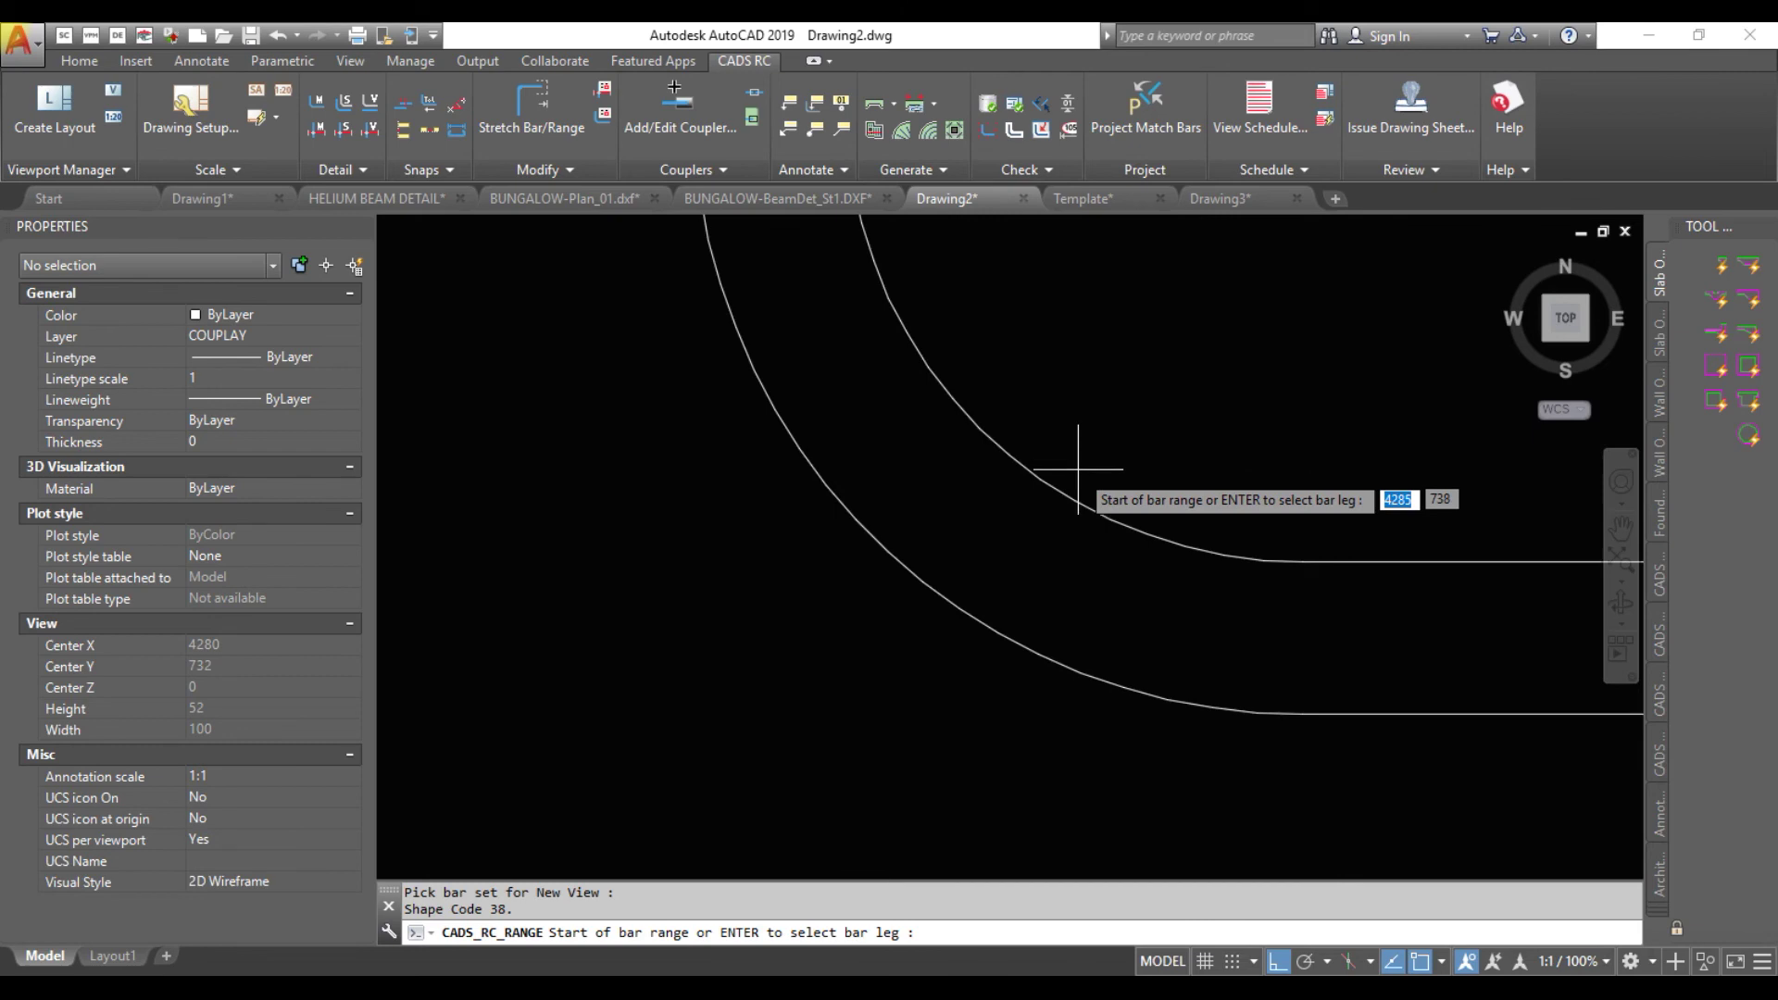
pyautogui.click(1138, 503)
pyautogui.press('Return')
pyautogui.scroll(-4, 1242, 503)
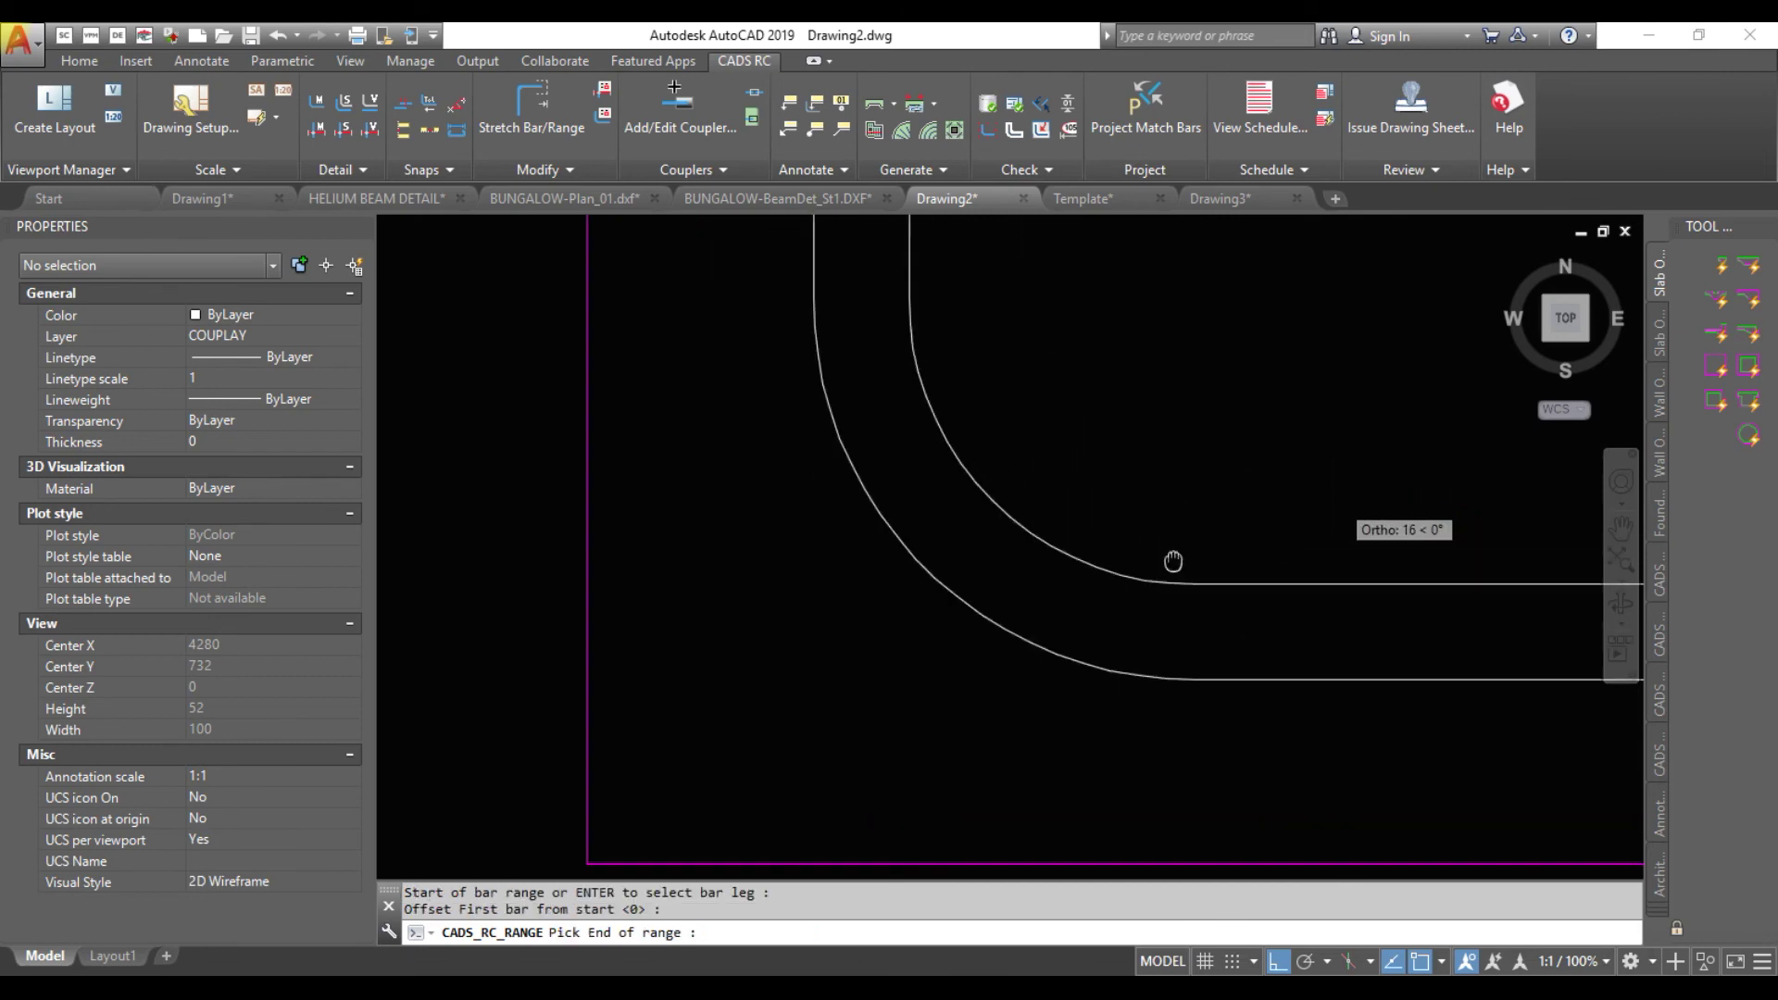
pyautogui.scroll(2, 998, 619)
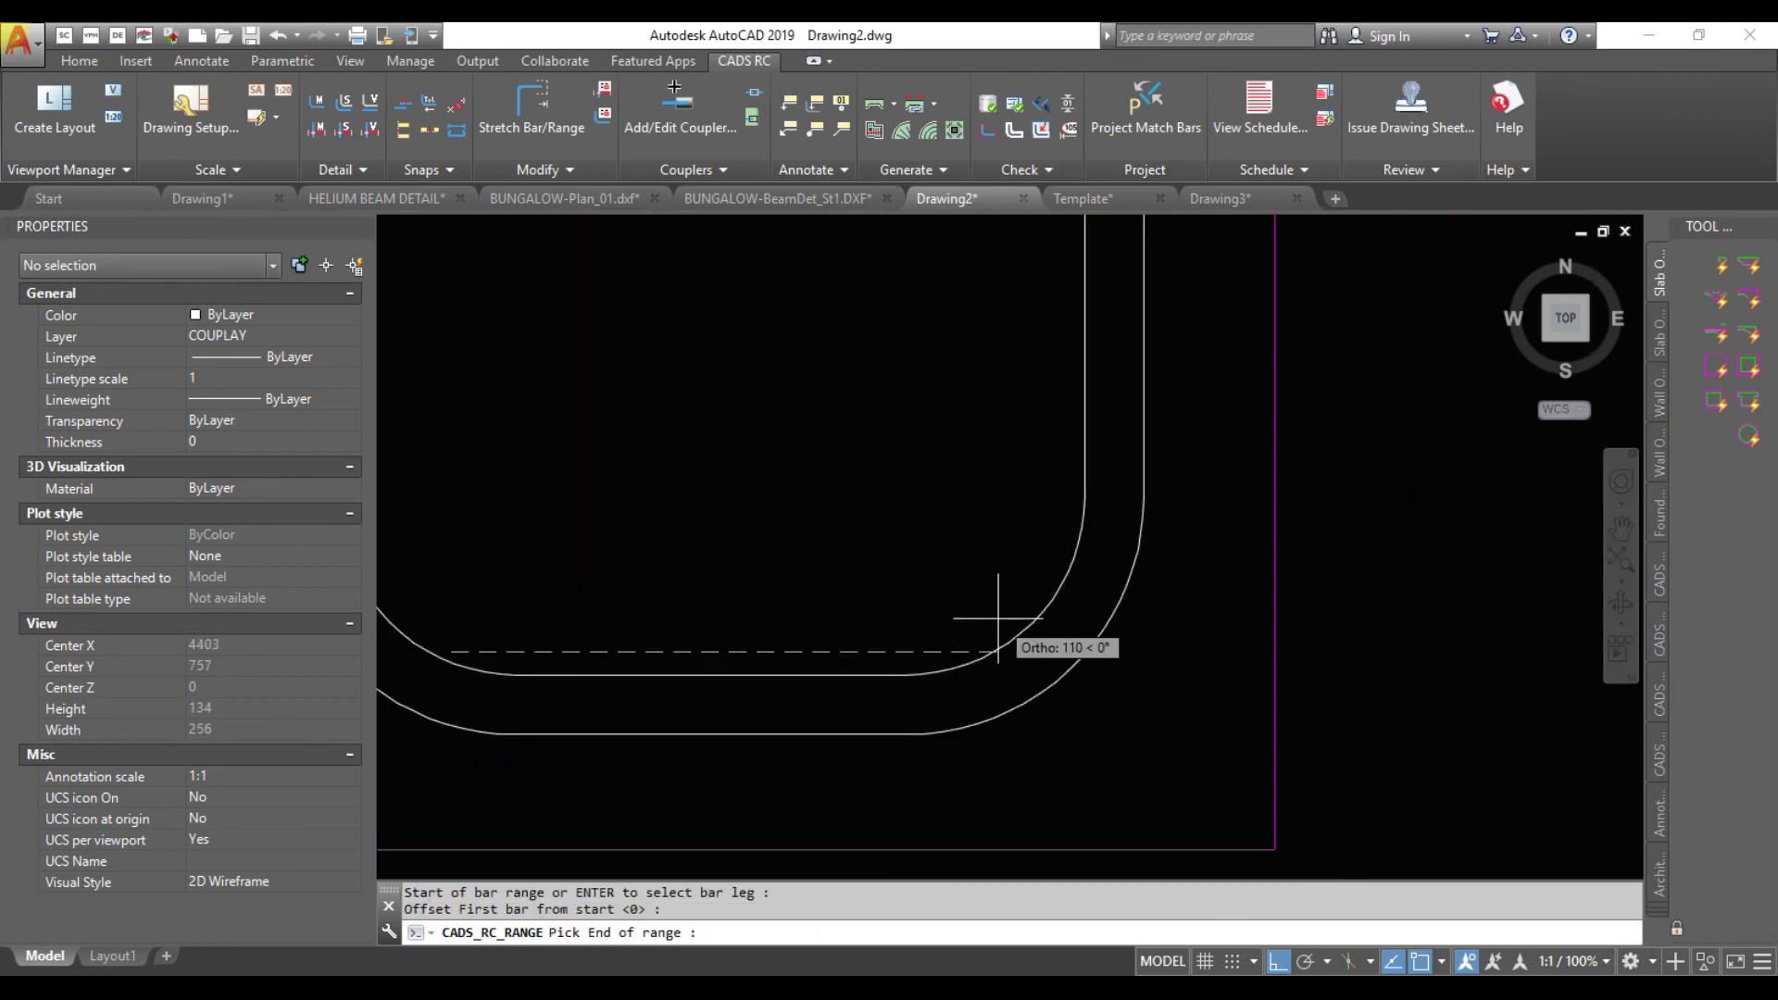
pyautogui.scroll(5, 978, 638)
pyautogui.click(922, 701)
pyautogui.press('Return')
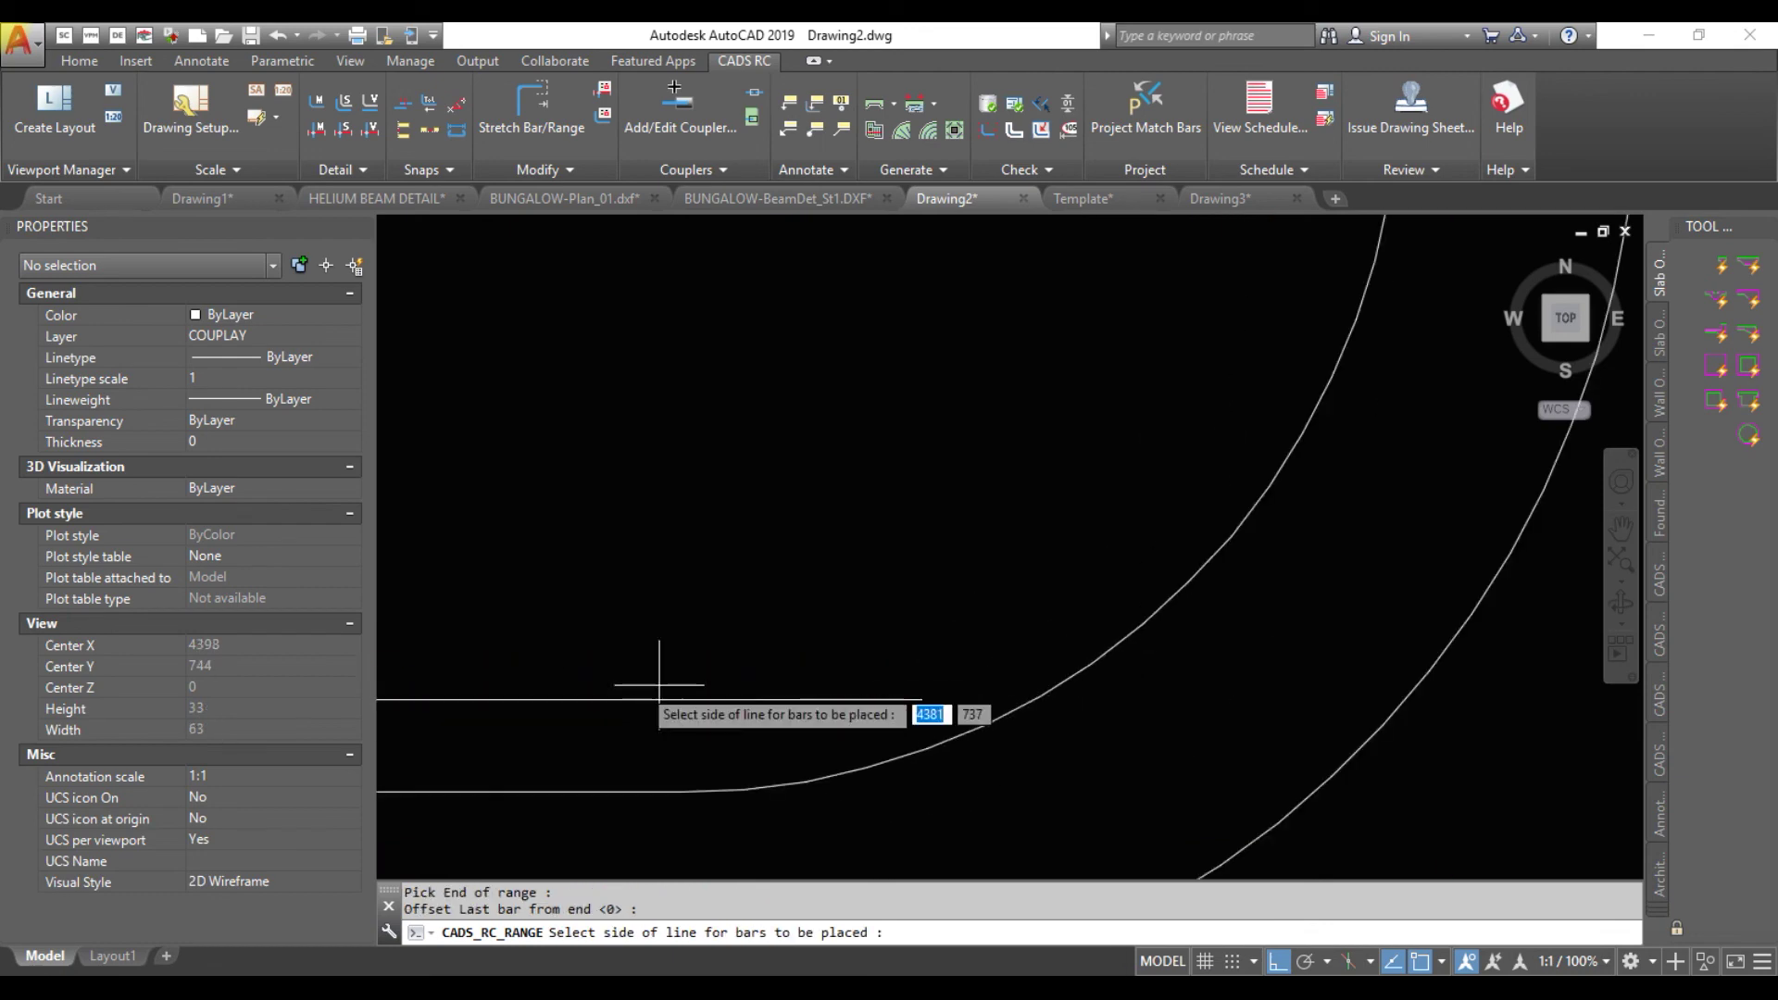
pyautogui.click(582, 686)
pyautogui.press('Return')
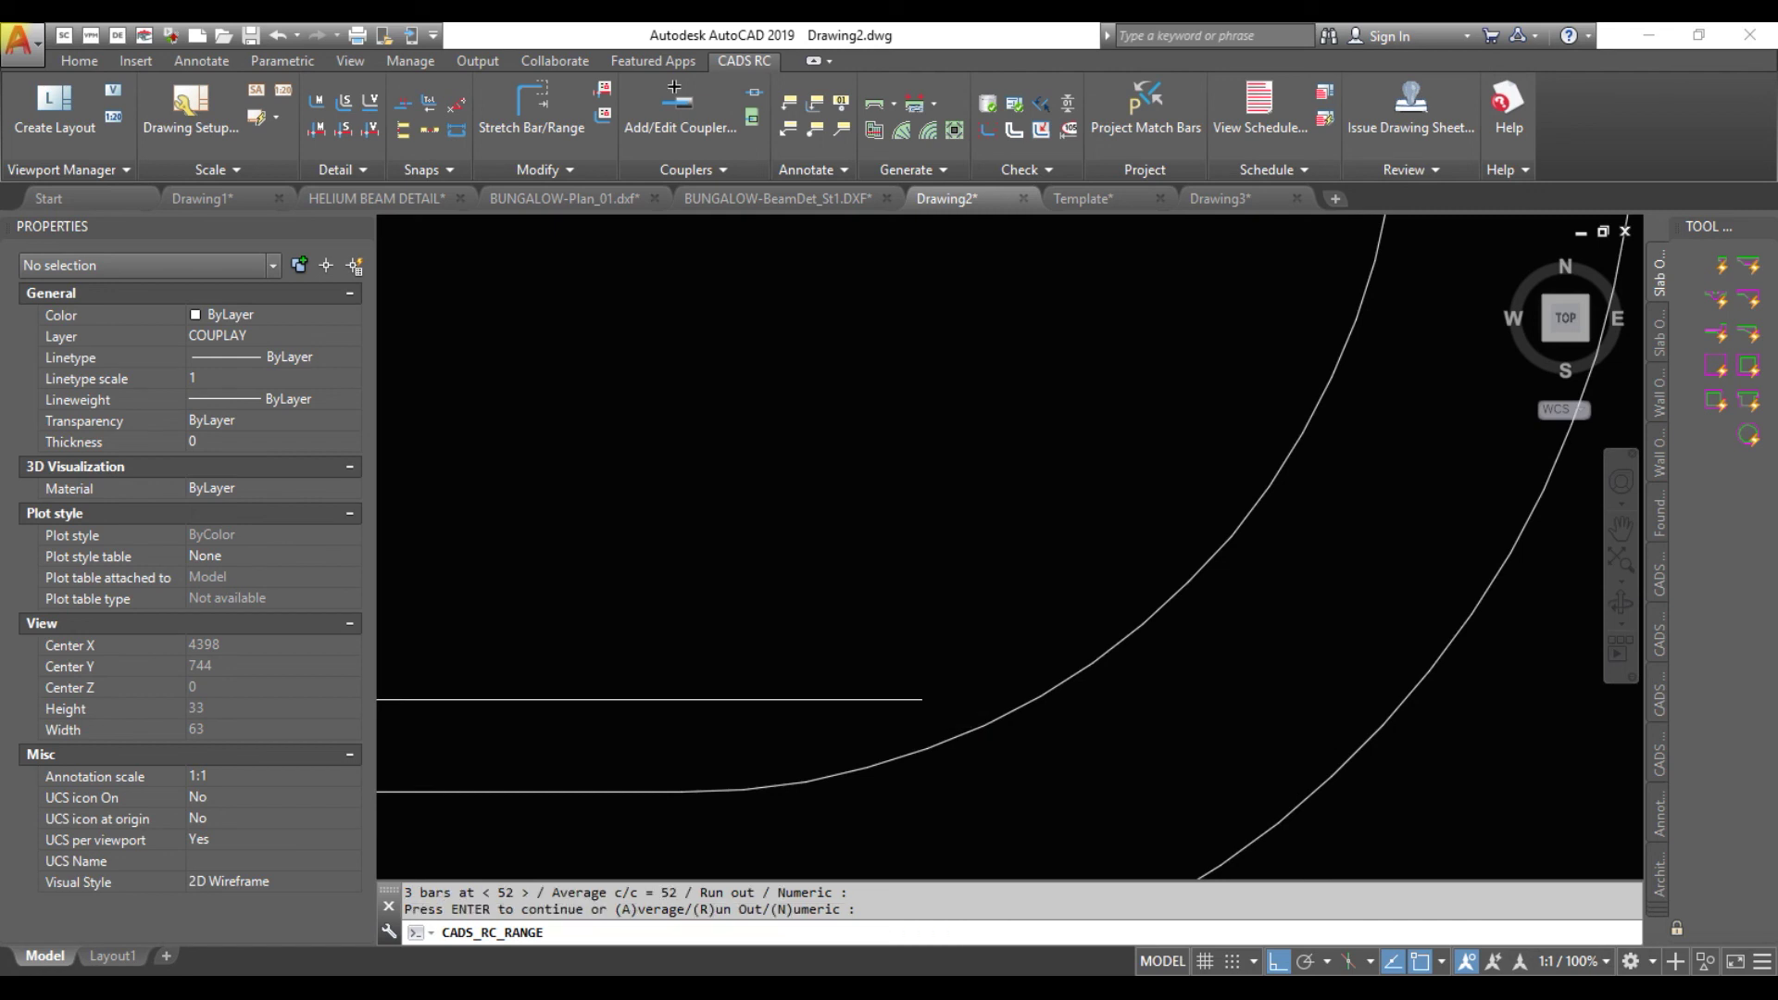
# Move the three top bars in the section straight up about 19 mm towards the link's upper leg
pyautogui.scroll(-5, 582, 685)
pyautogui.scroll(4, 582, 685)
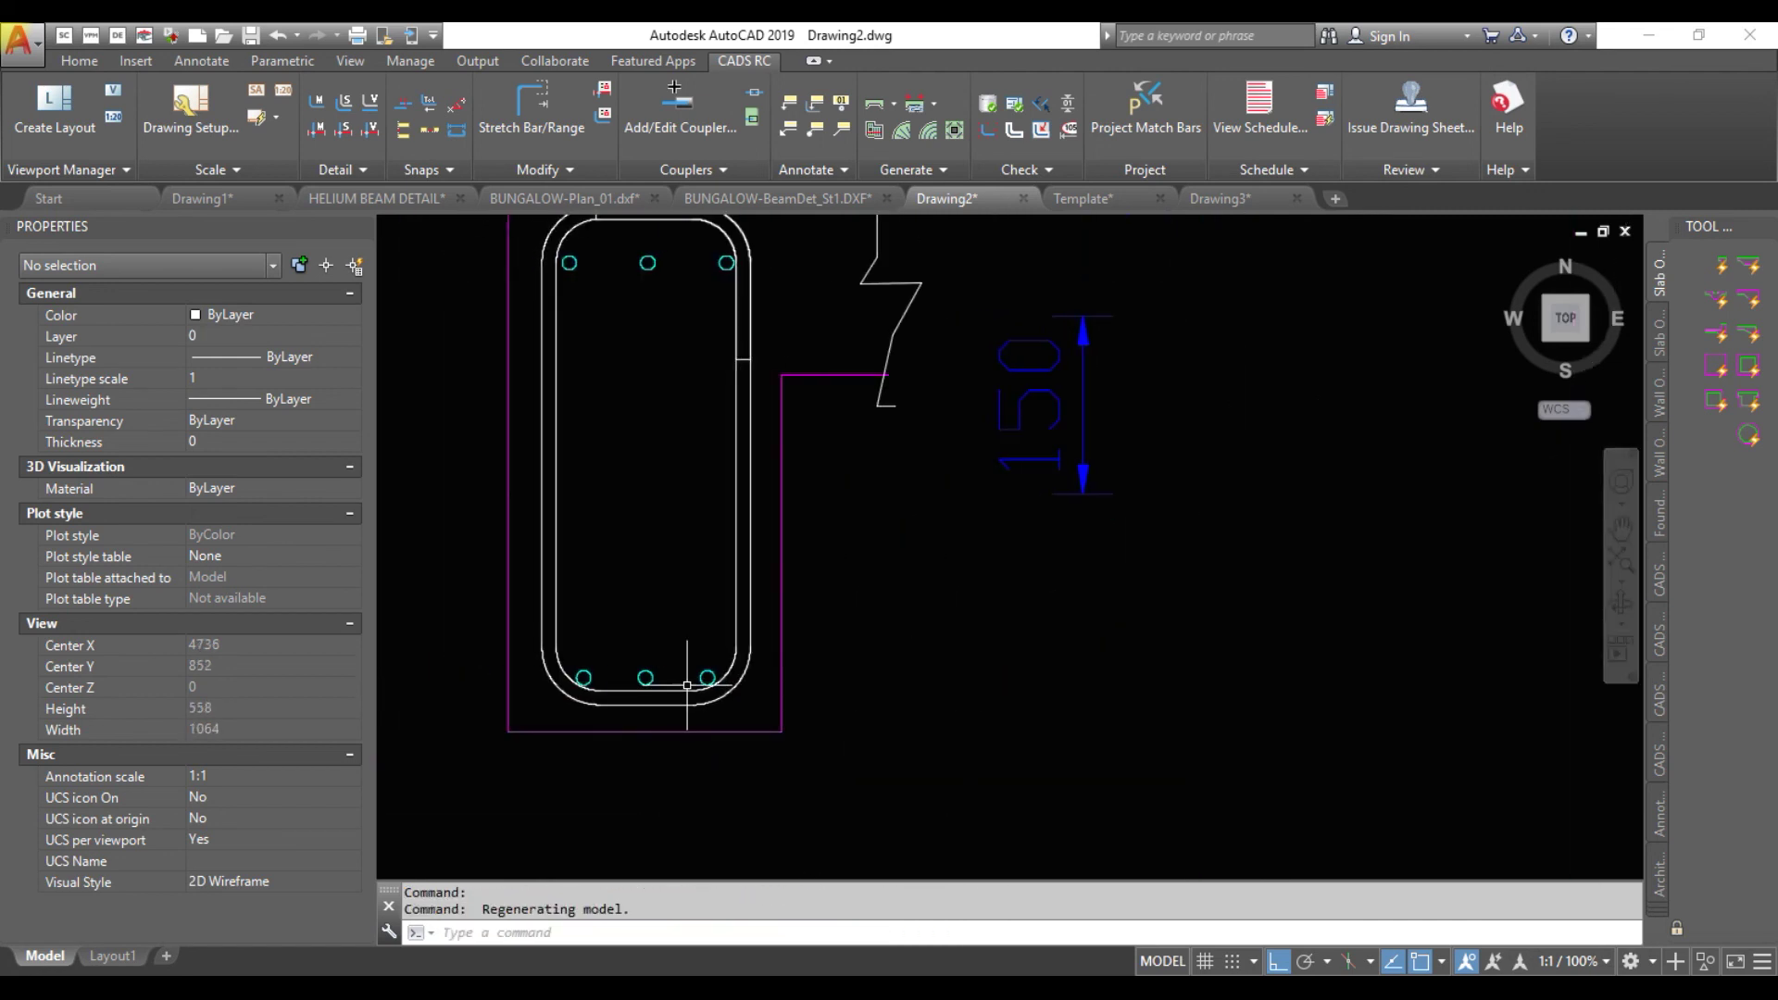
pyautogui.scroll(2, 635, 380)
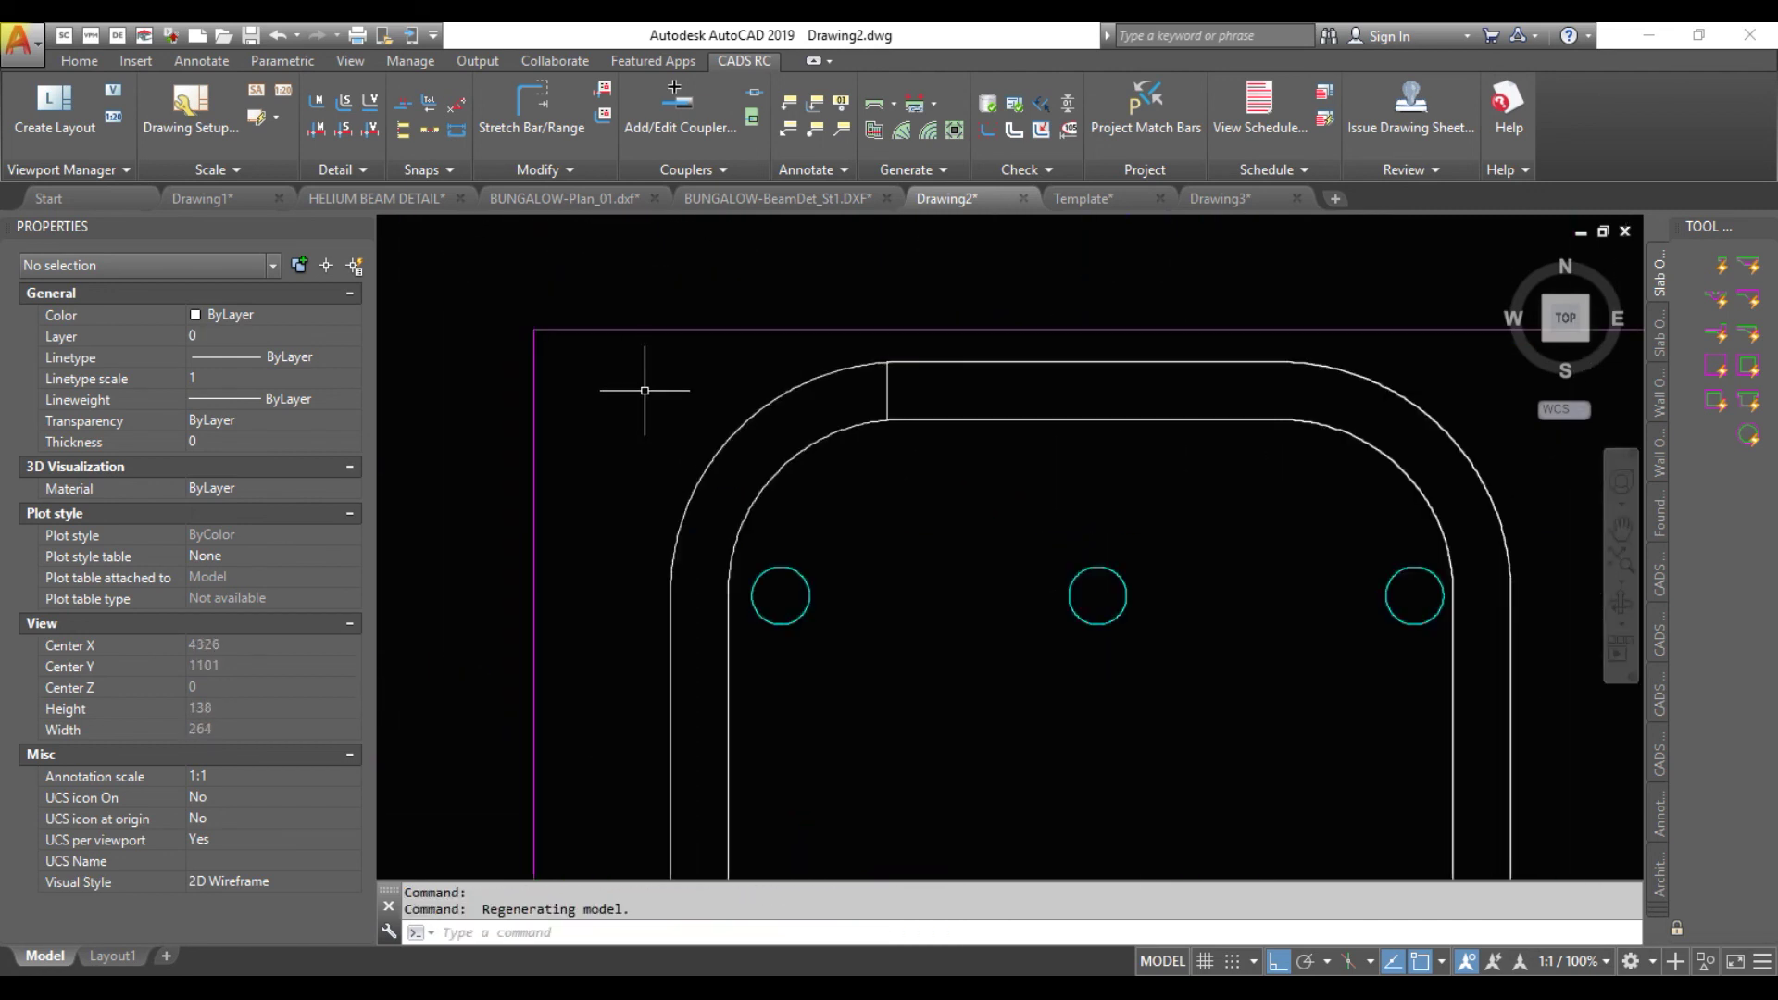
pyautogui.click(617, 386)
pyautogui.scroll(-7, 714, 493)
pyautogui.scroll(3, 720, 513)
pyautogui.click(1055, 551)
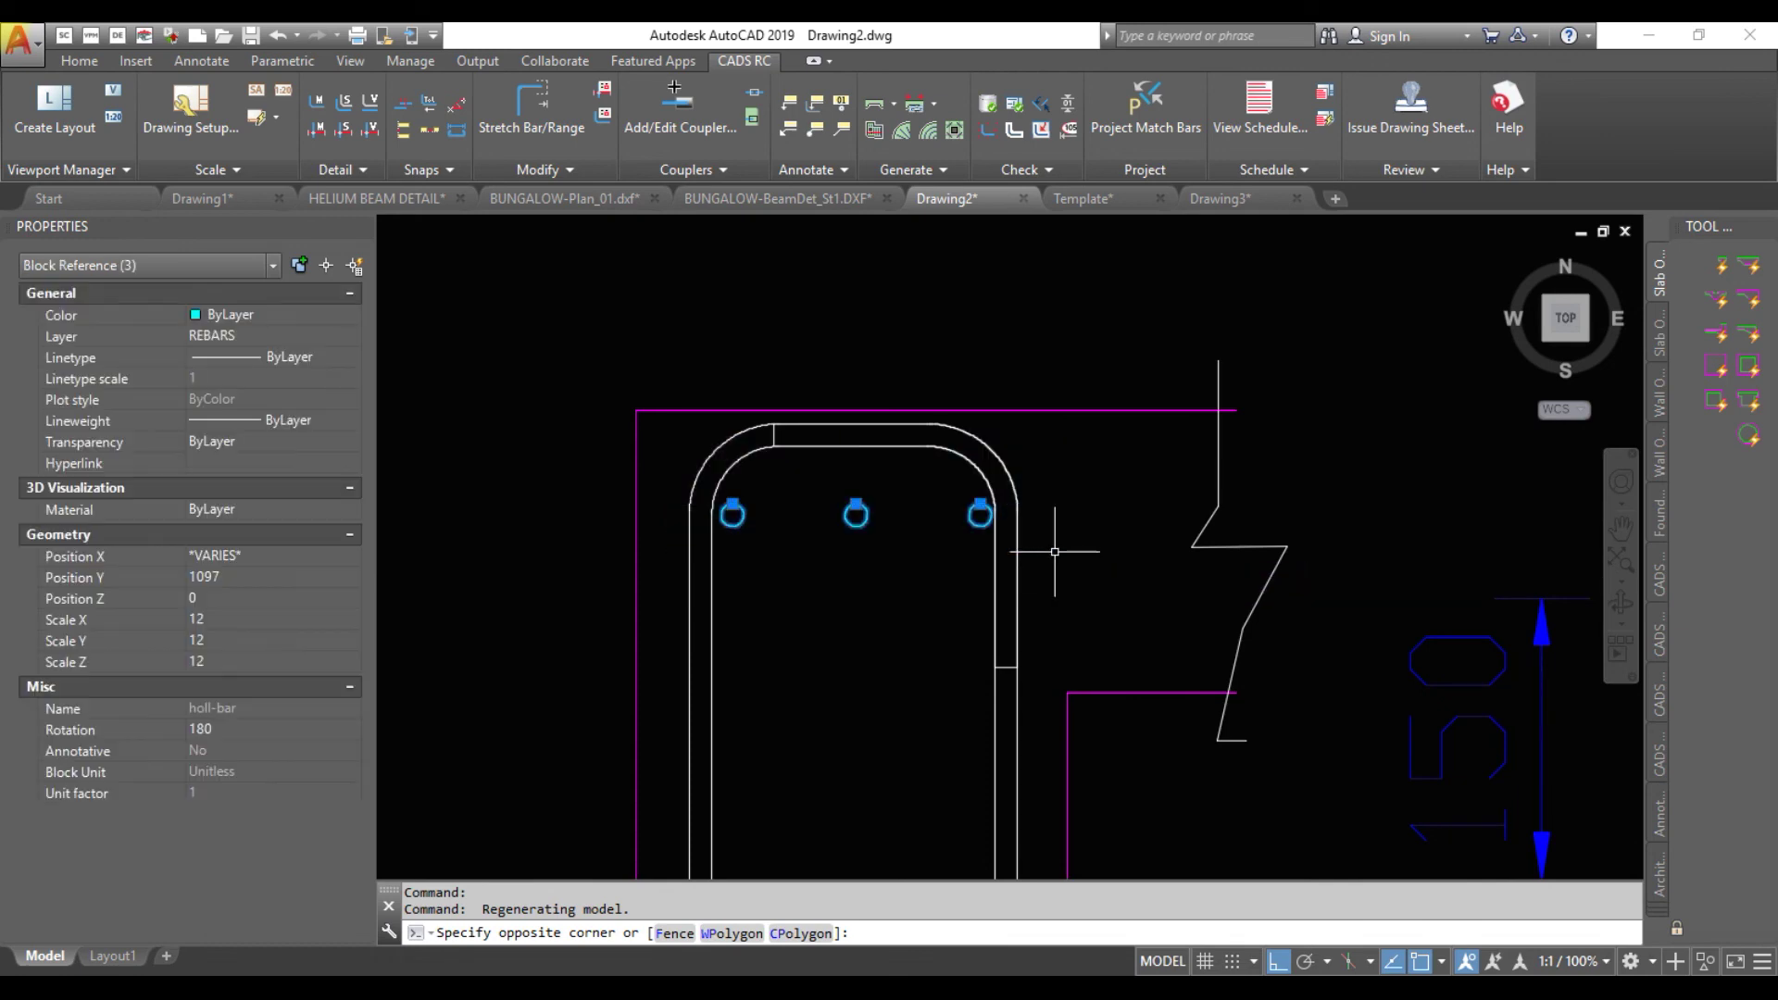
pyautogui.write('M')
pyautogui.press('Return')
pyautogui.click(1055, 551)
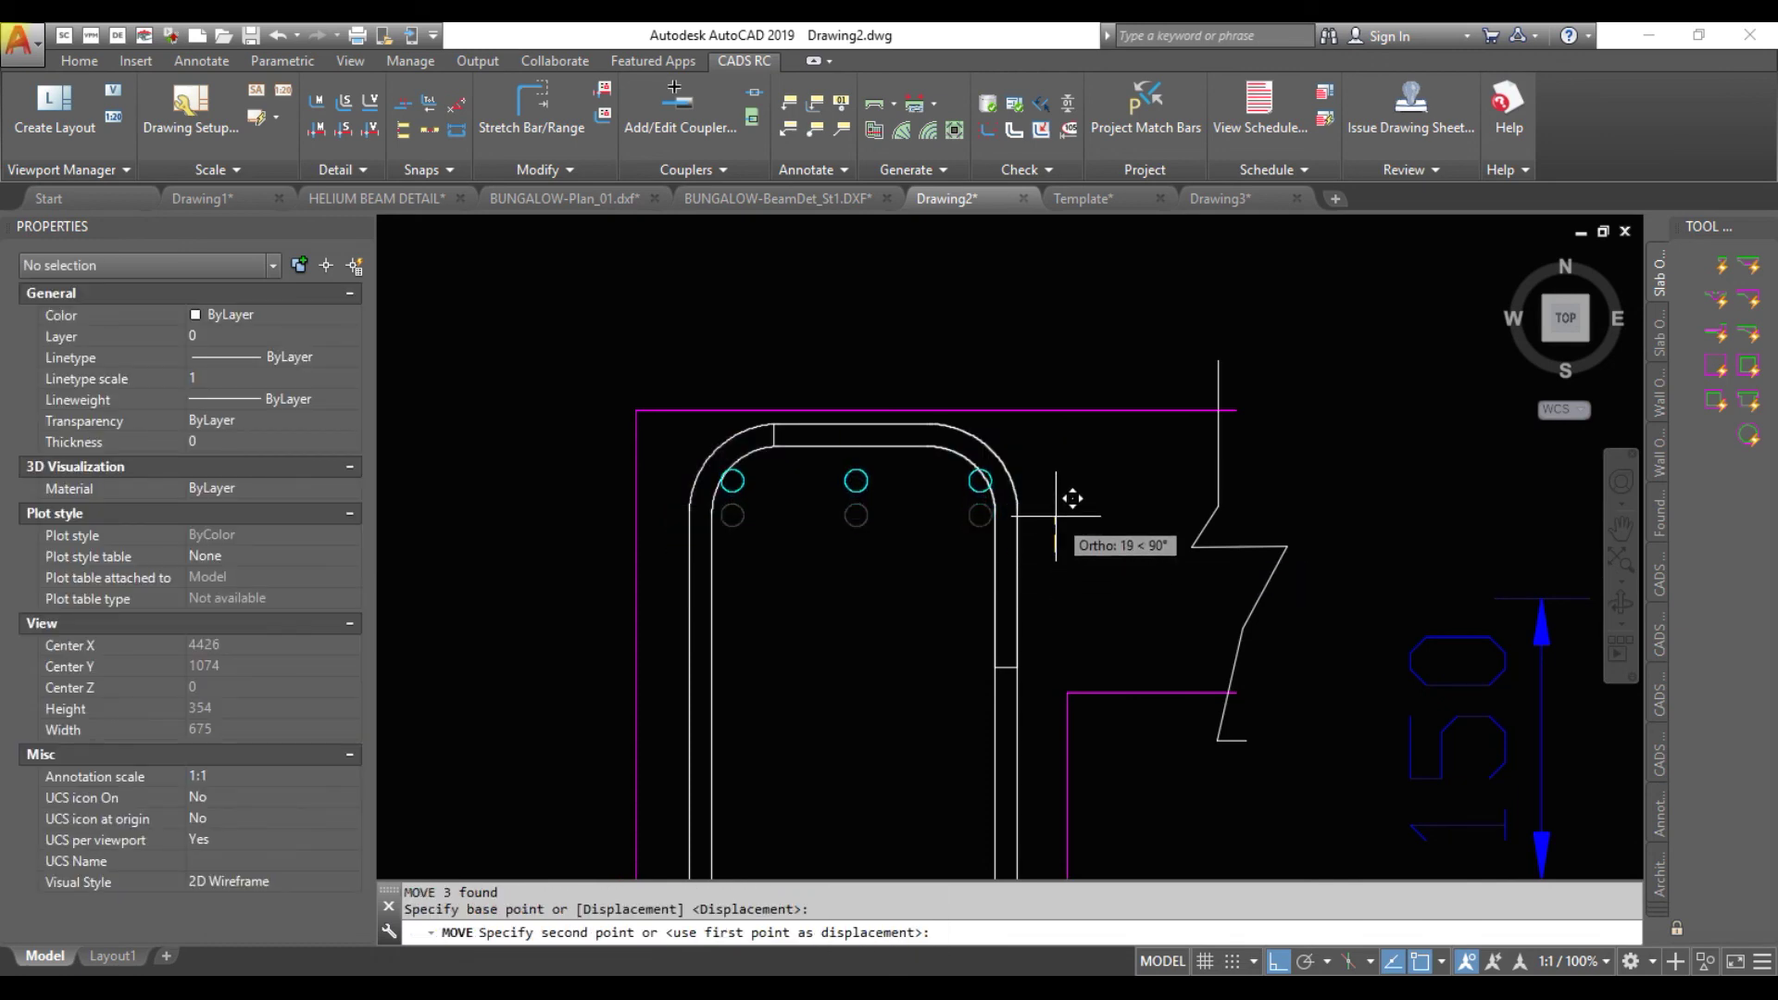
pyautogui.click(1056, 517)
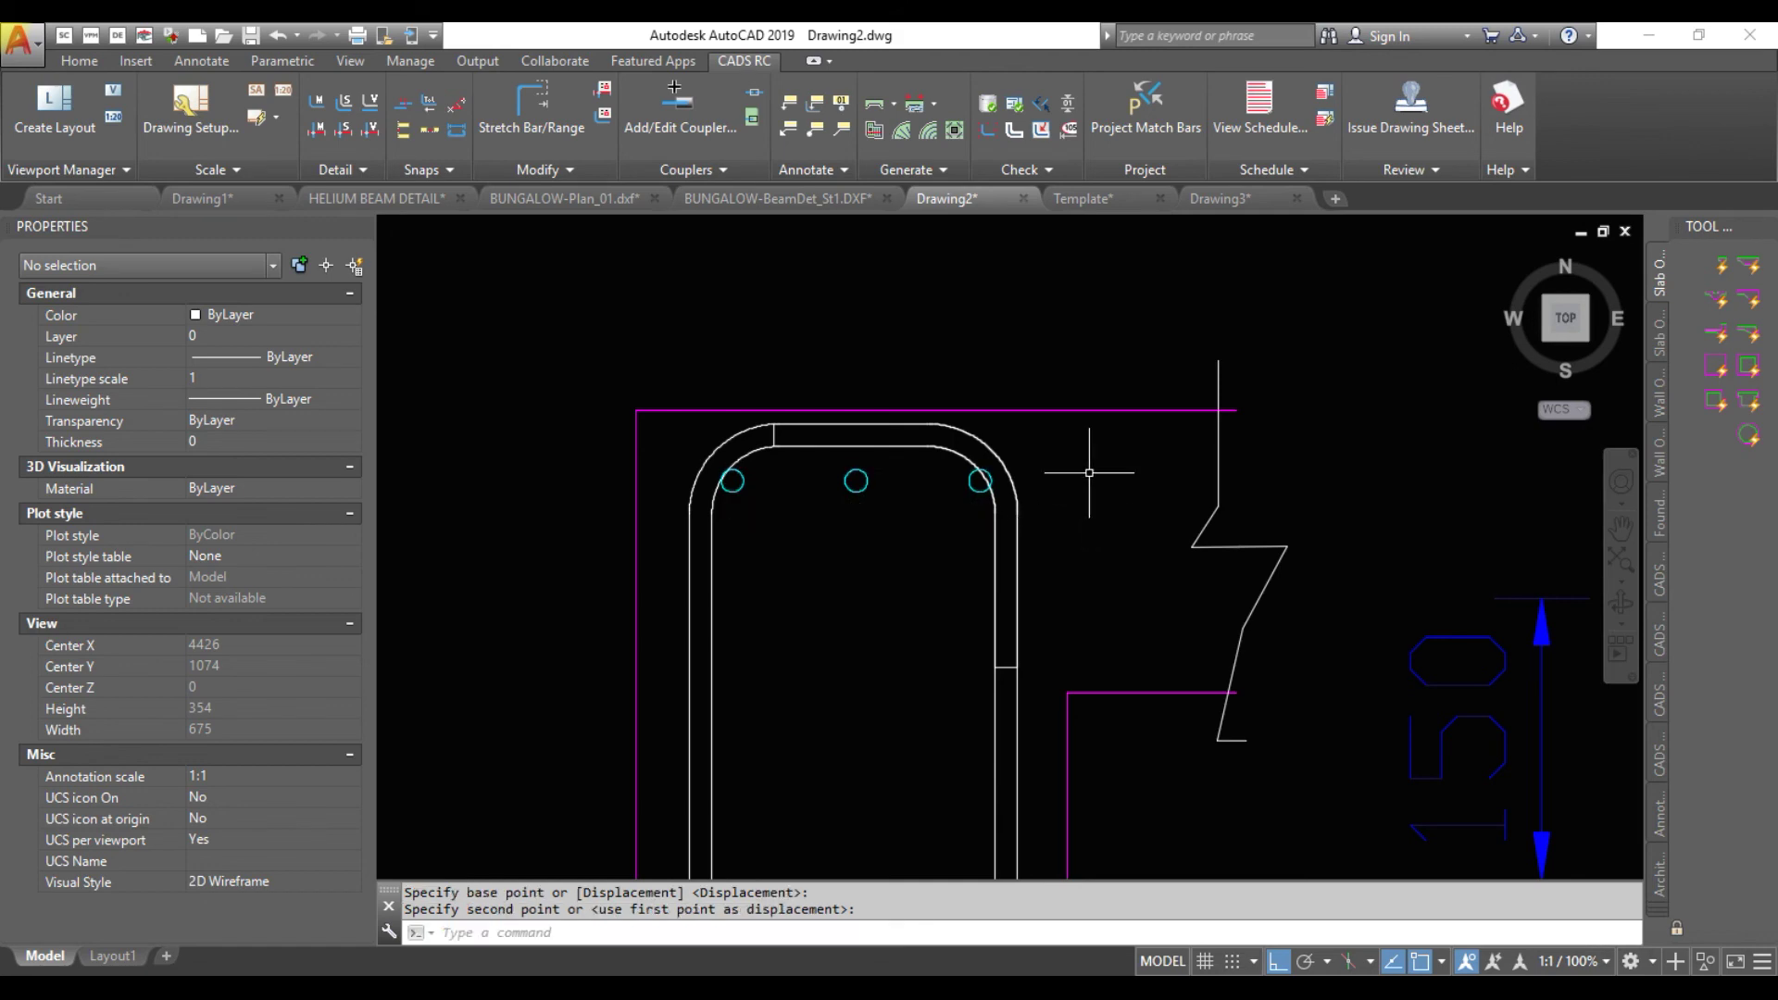
pyautogui.click(854, 469)
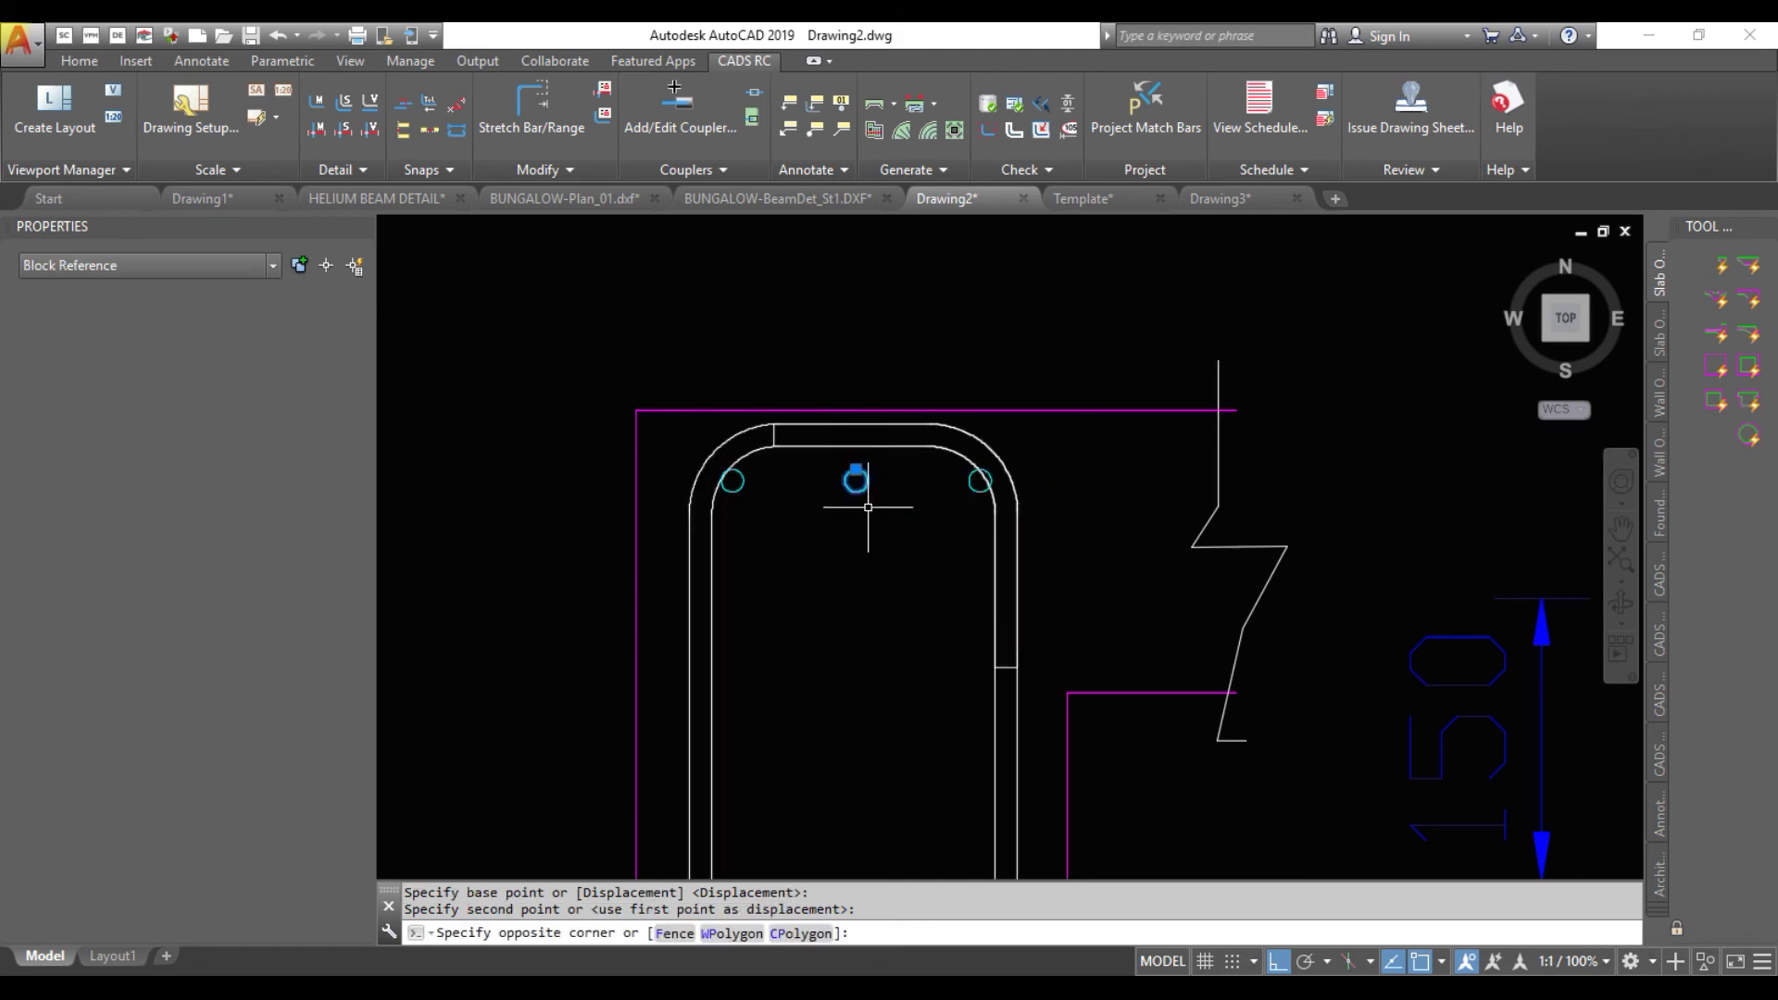
pyautogui.press('Escape')
# Insert the link's bar reference, mark 02, above the (b'') 1 - 1 section outline
pyautogui.scroll(-6, 957, 520)
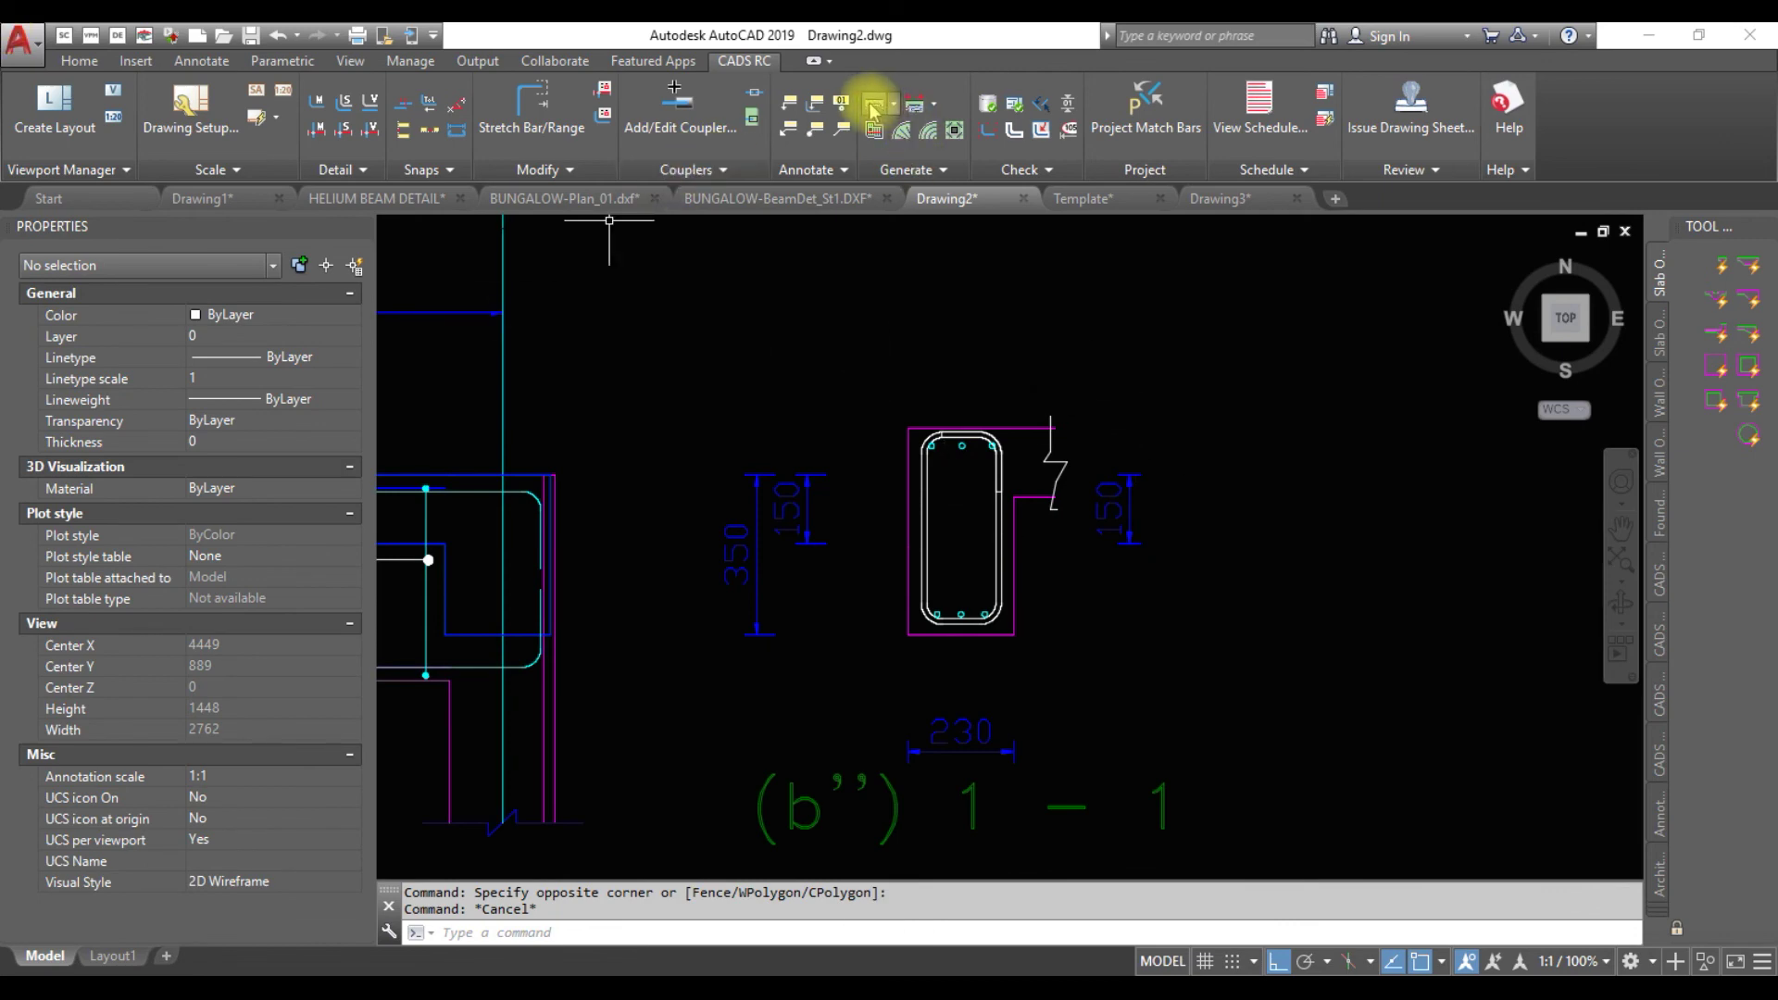
pyautogui.click(841, 113)
pyautogui.scroll(6, 994, 456)
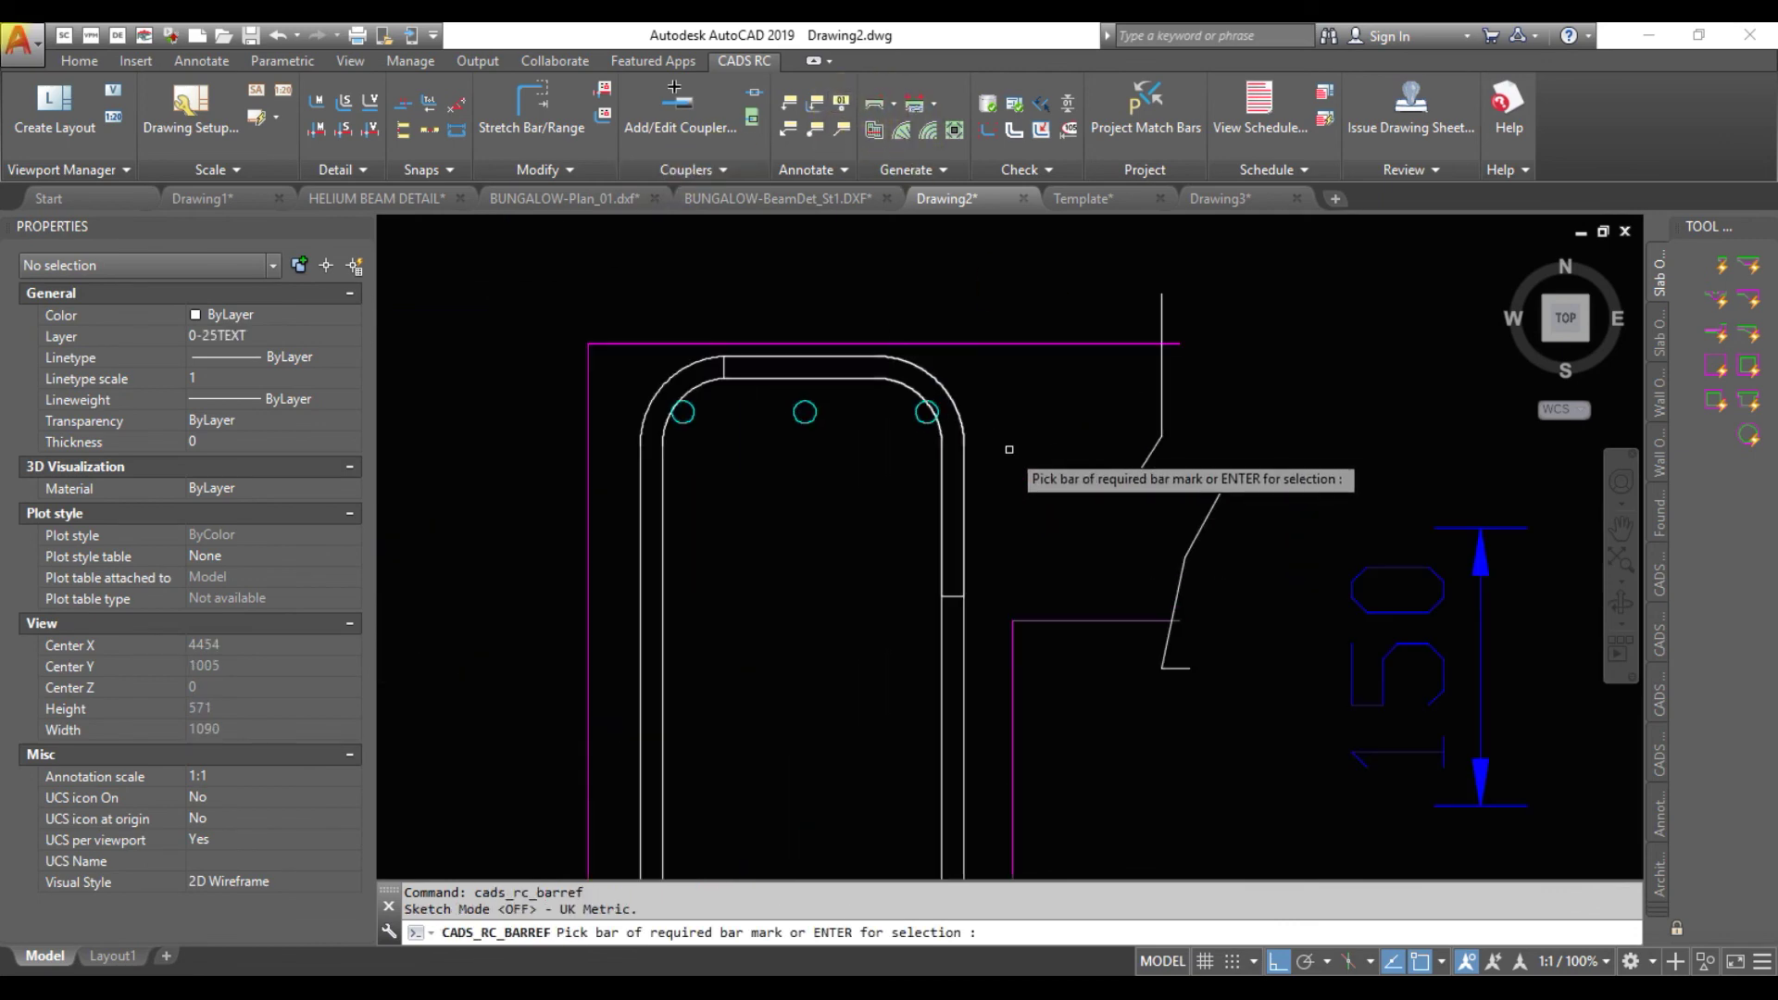
pyautogui.scroll(2, 994, 457)
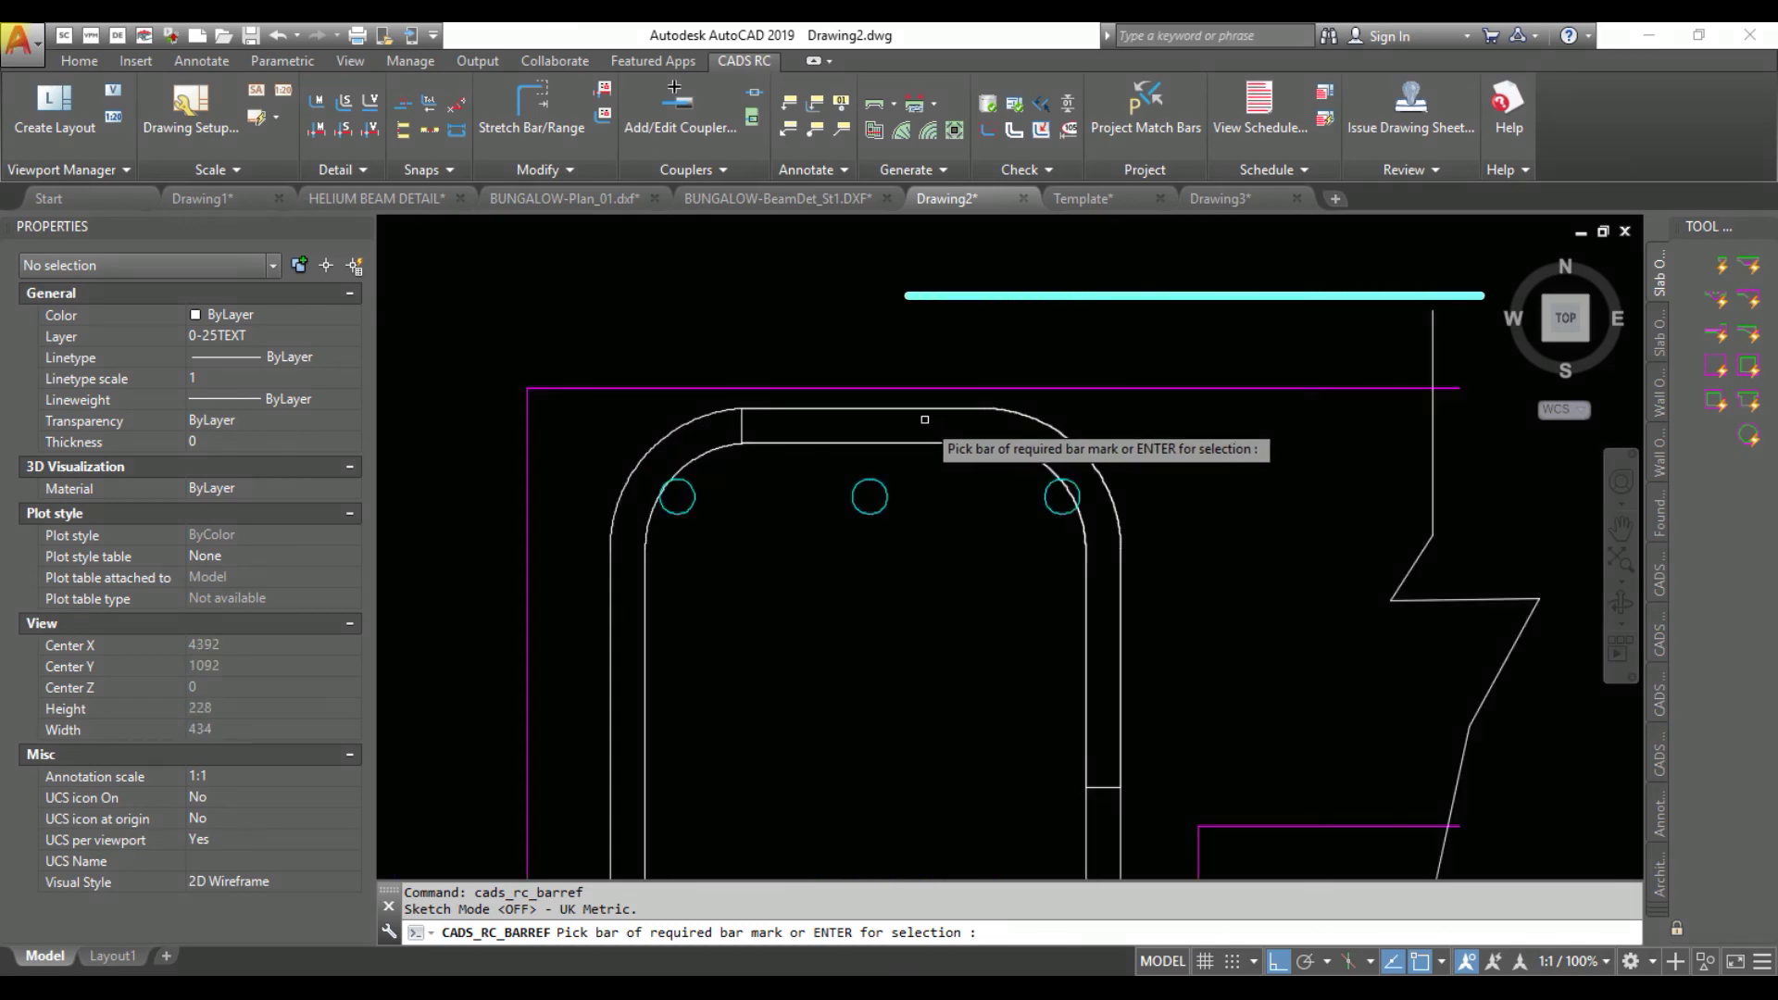
pyautogui.click(923, 409)
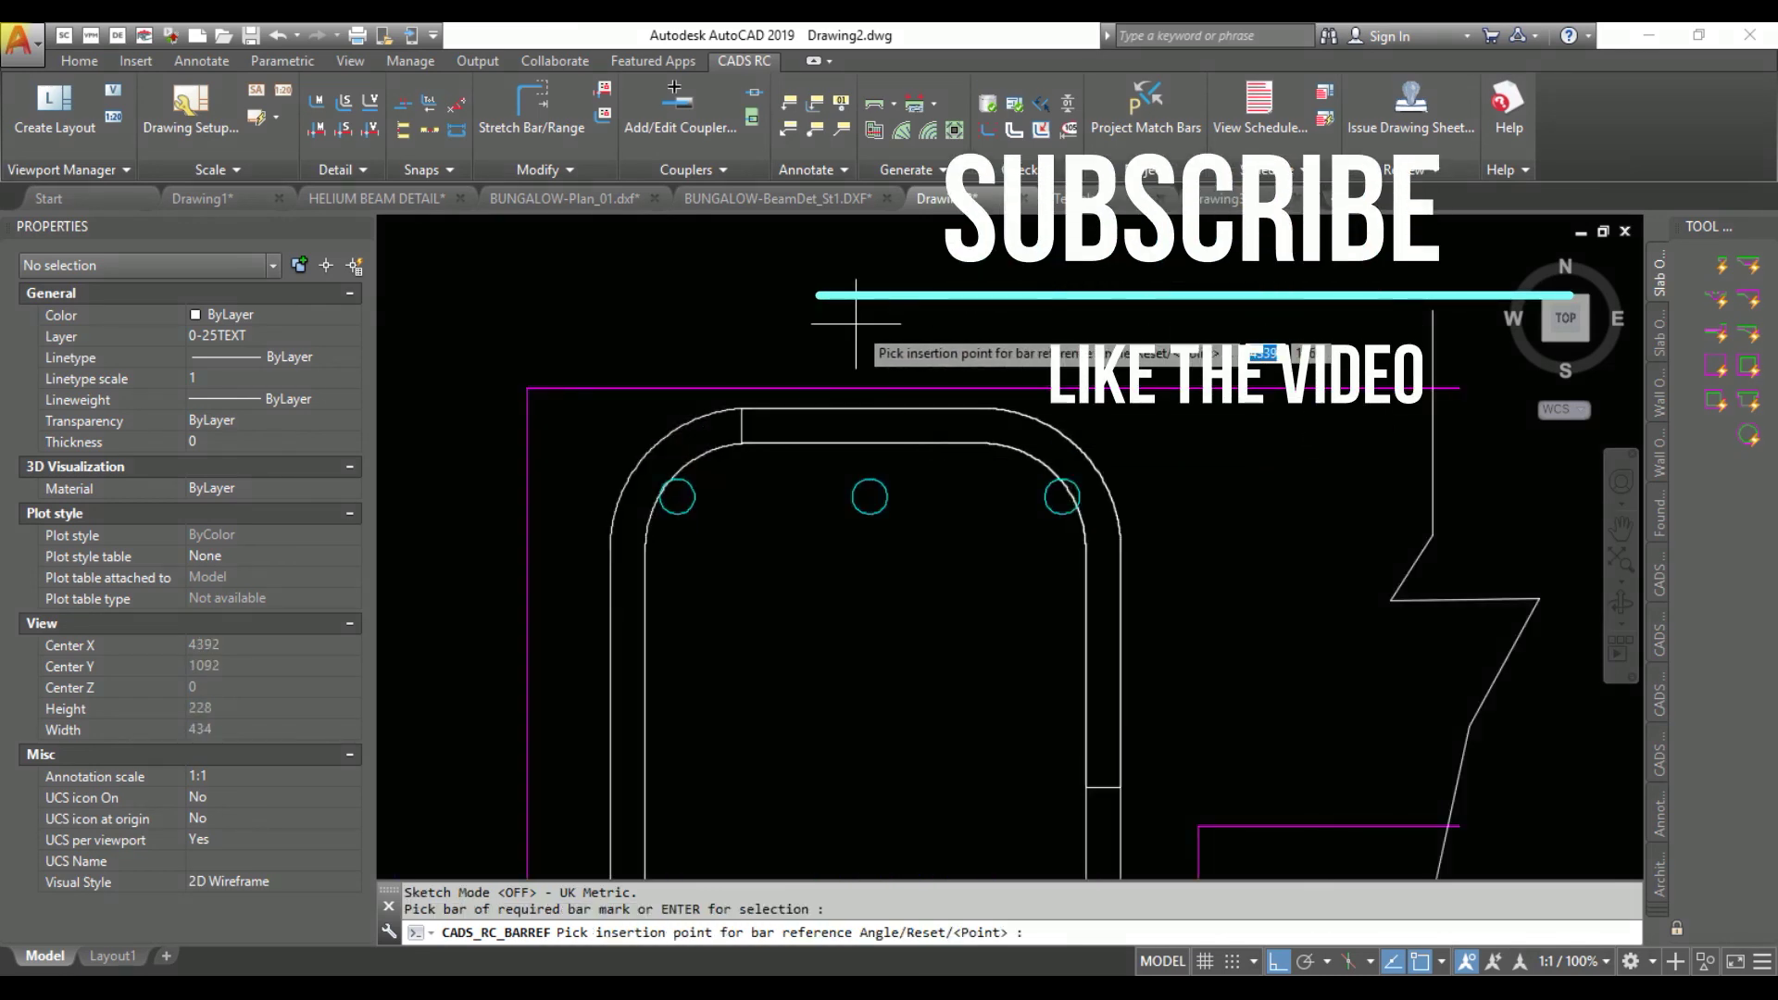
pyautogui.scroll(-2, 845, 402)
pyautogui.scroll(-2, 877, 345)
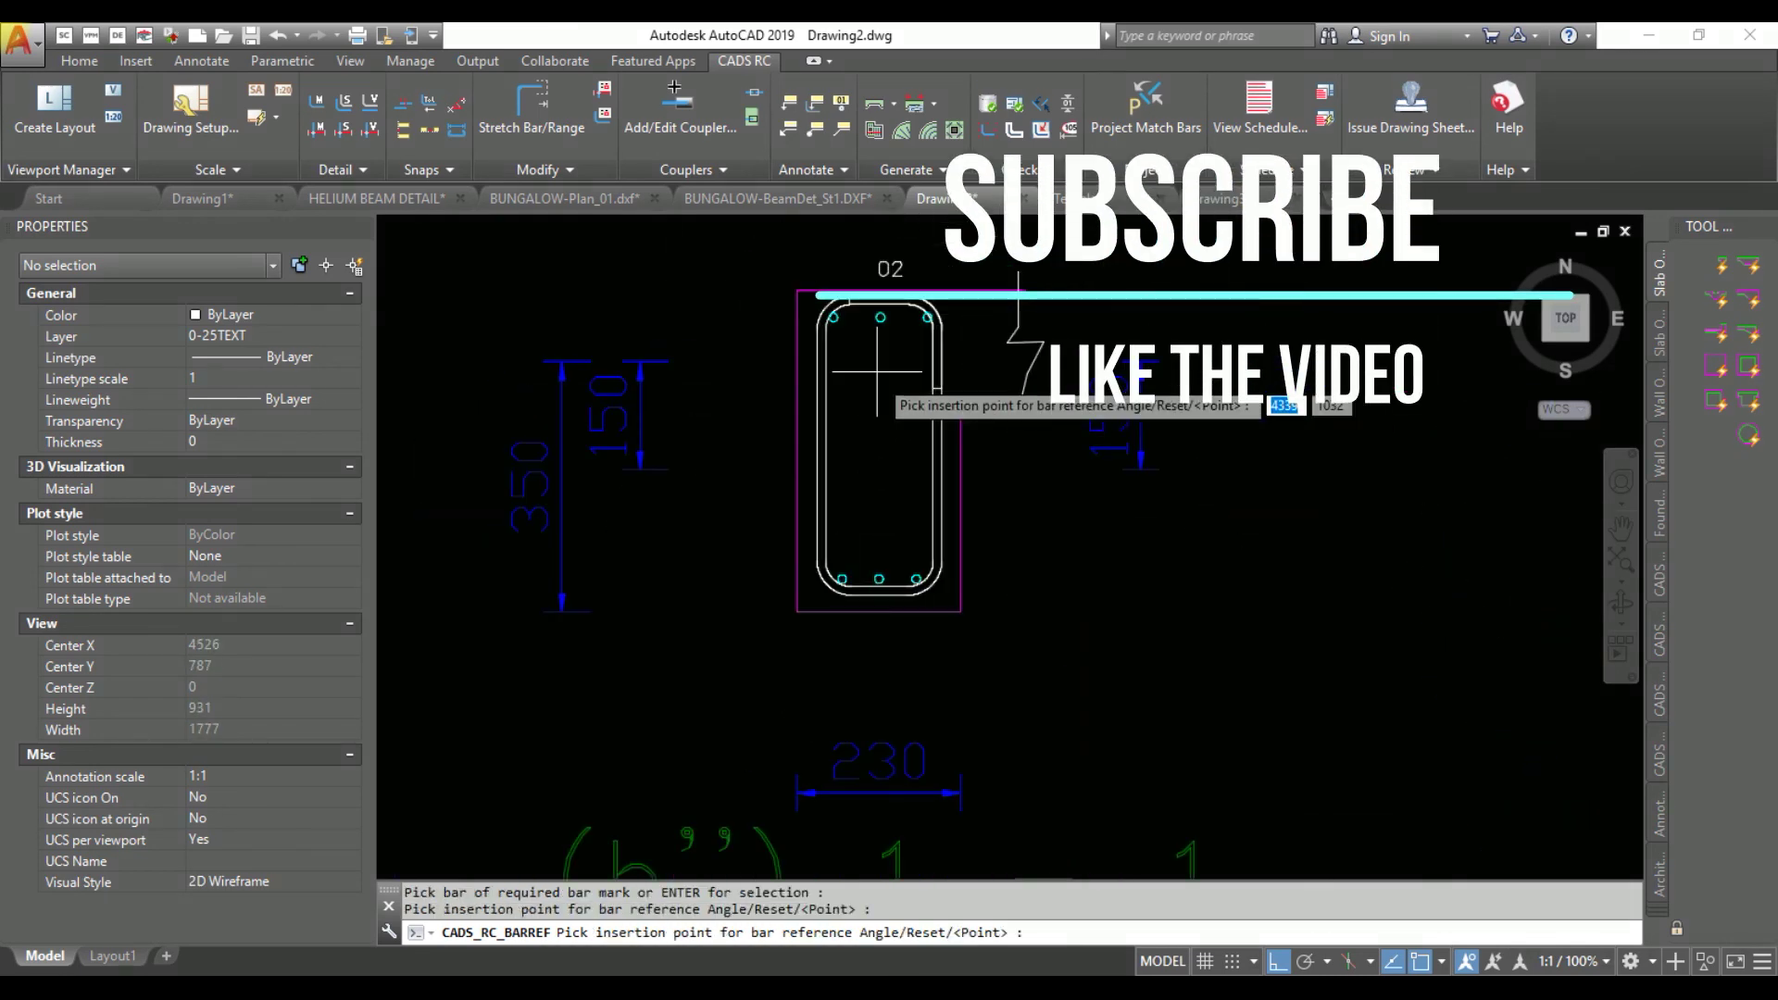
pyautogui.scroll(1, 879, 581)
pyautogui.press('Escape')
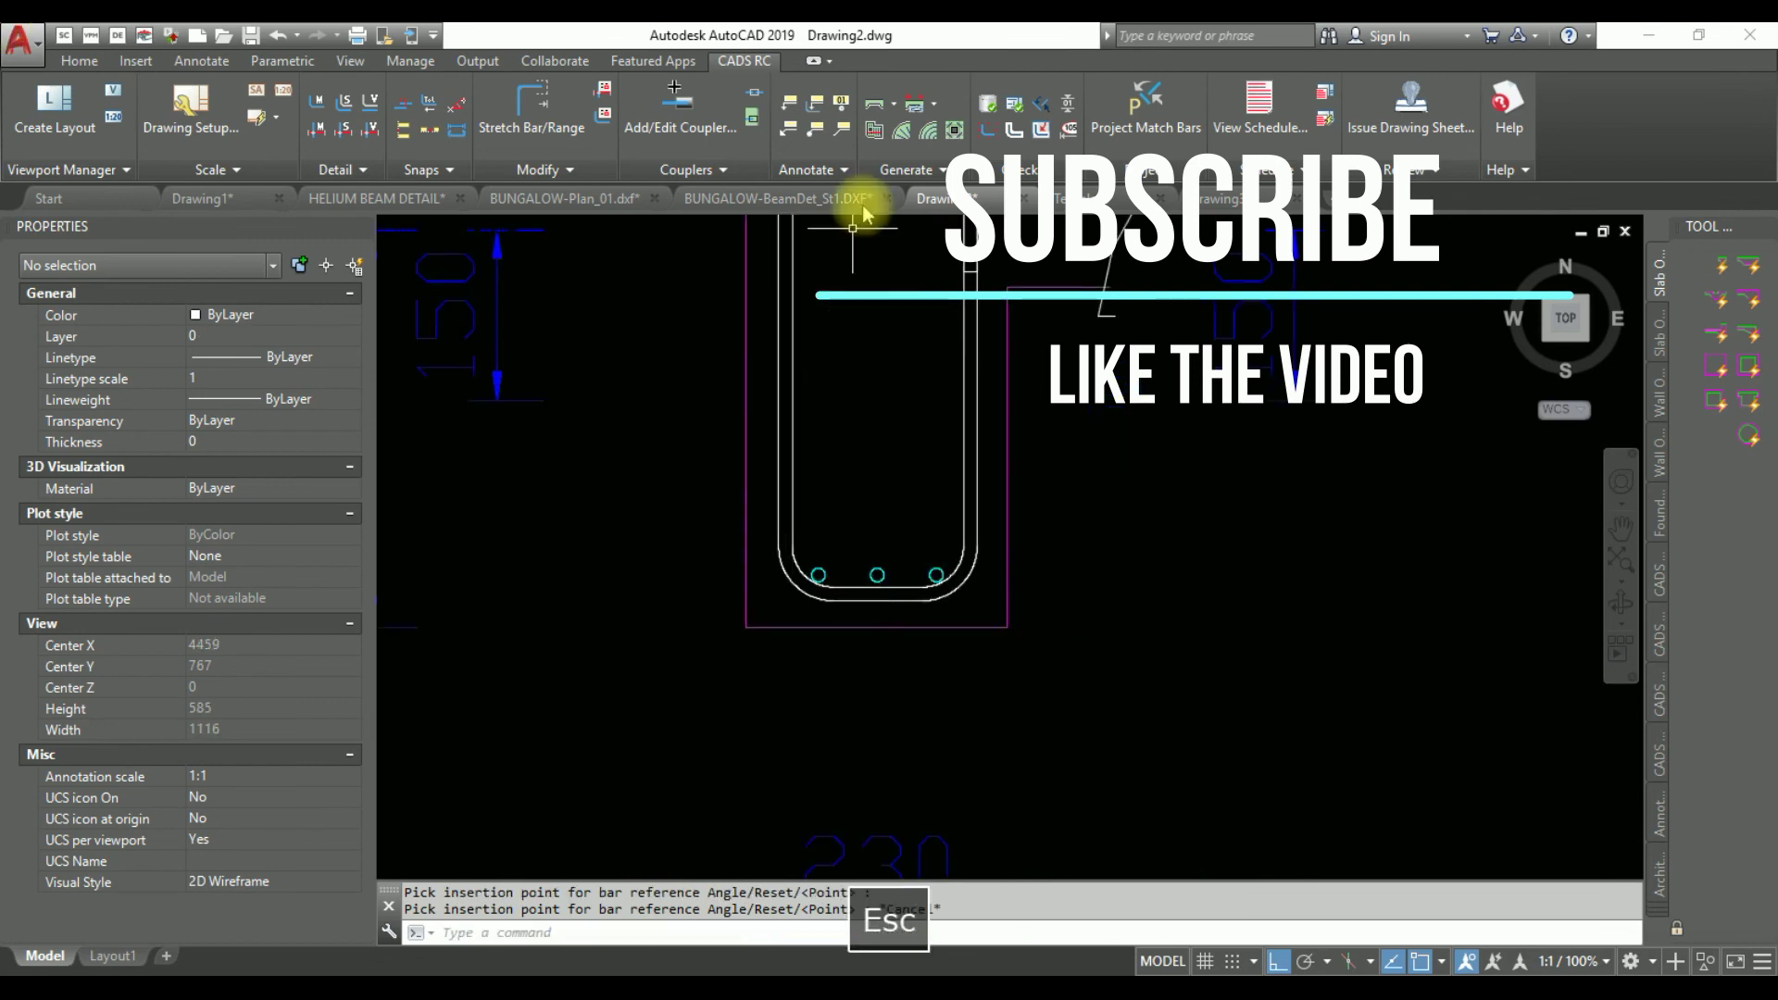
# Insert a second bar reference for the link, mark 02, below the section outline
pyautogui.click(839, 107)
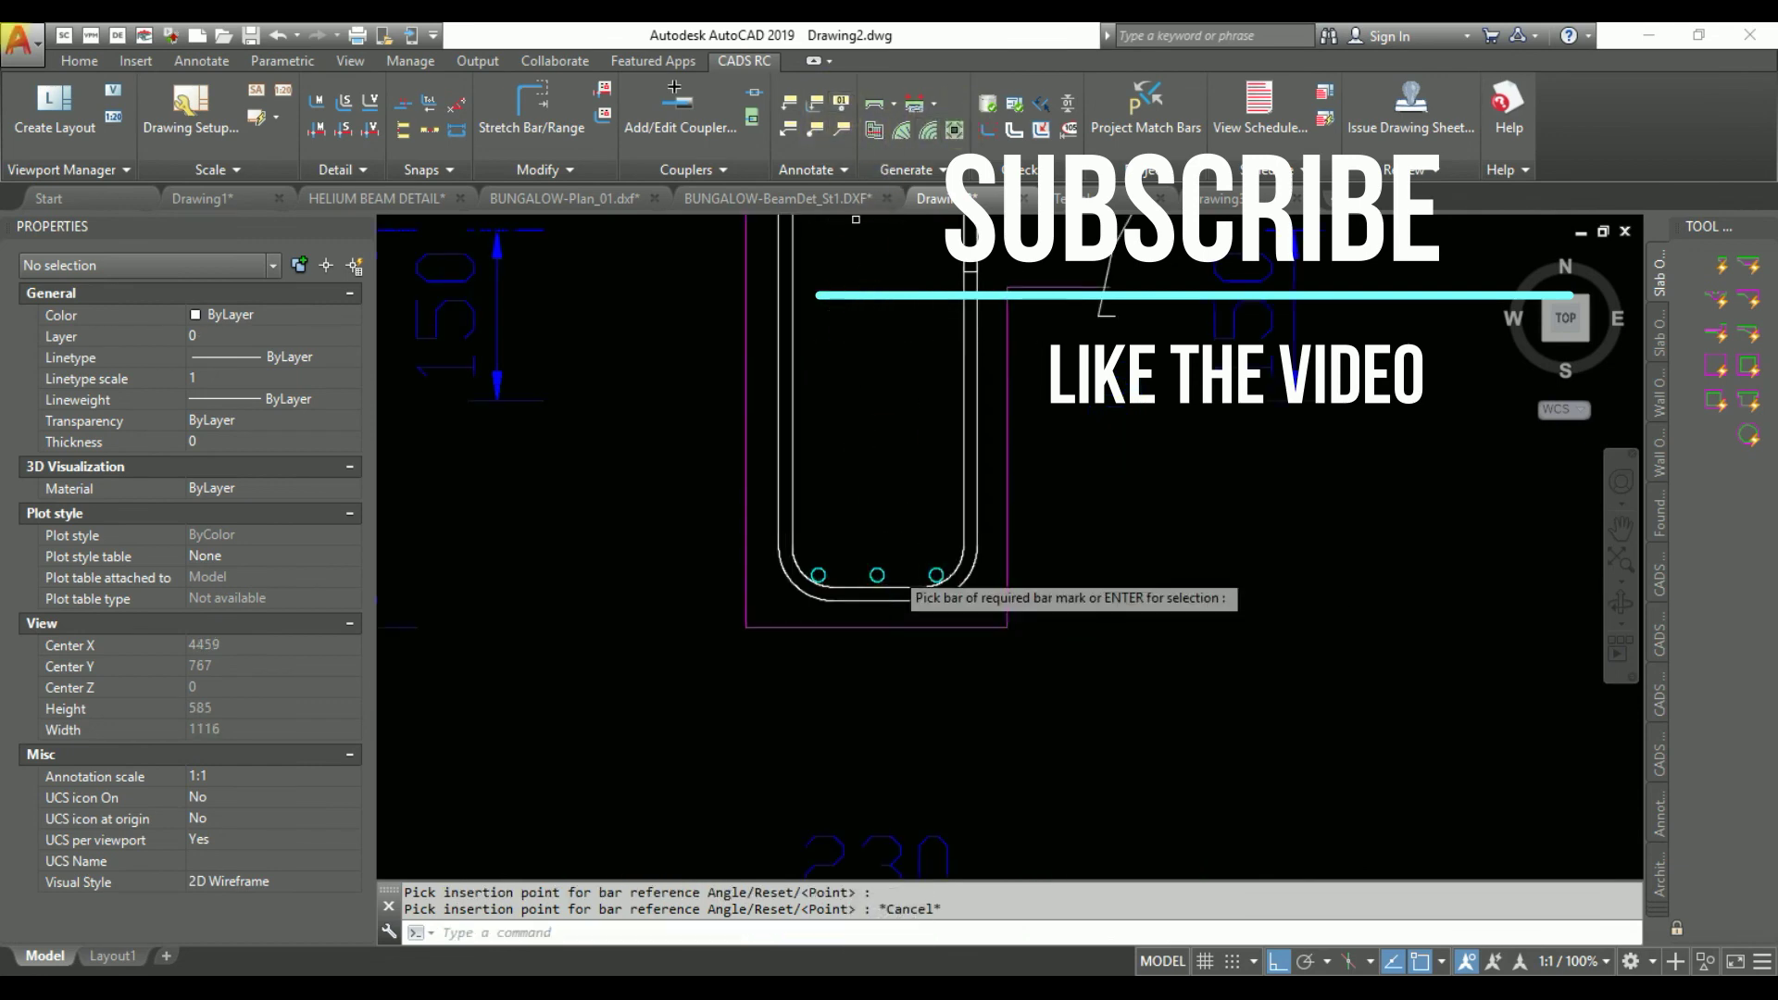
pyautogui.click(900, 603)
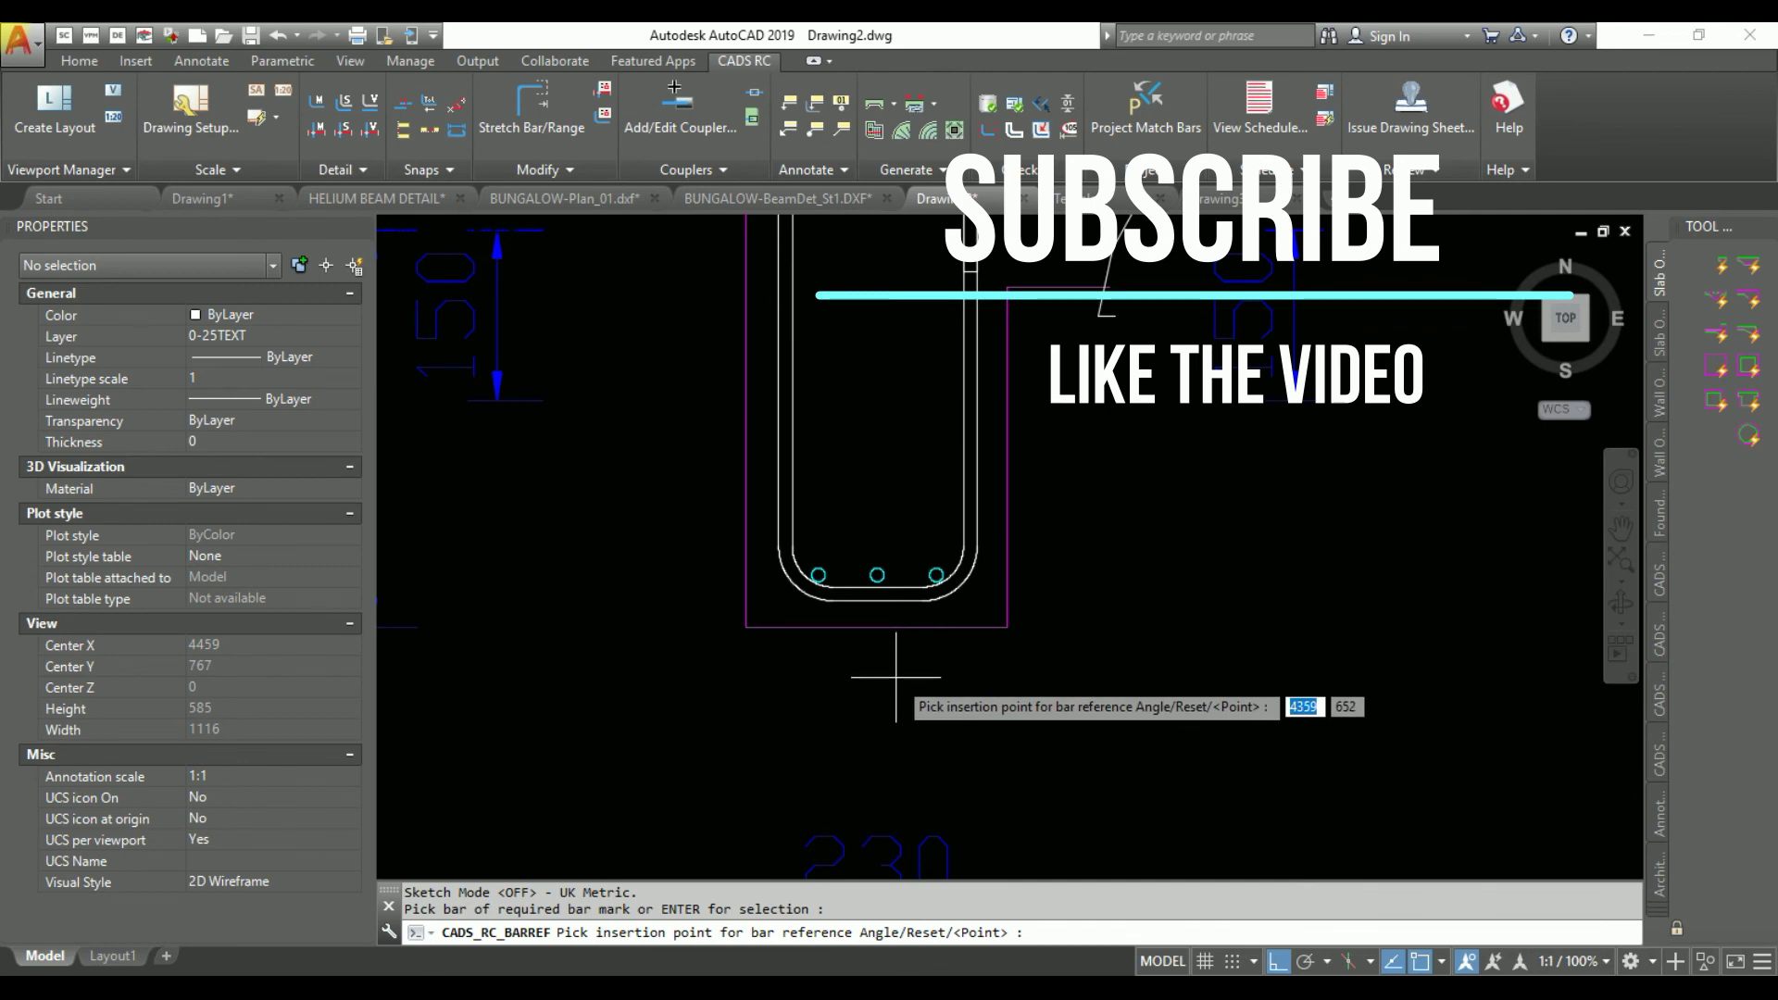
pyautogui.press('Escape')
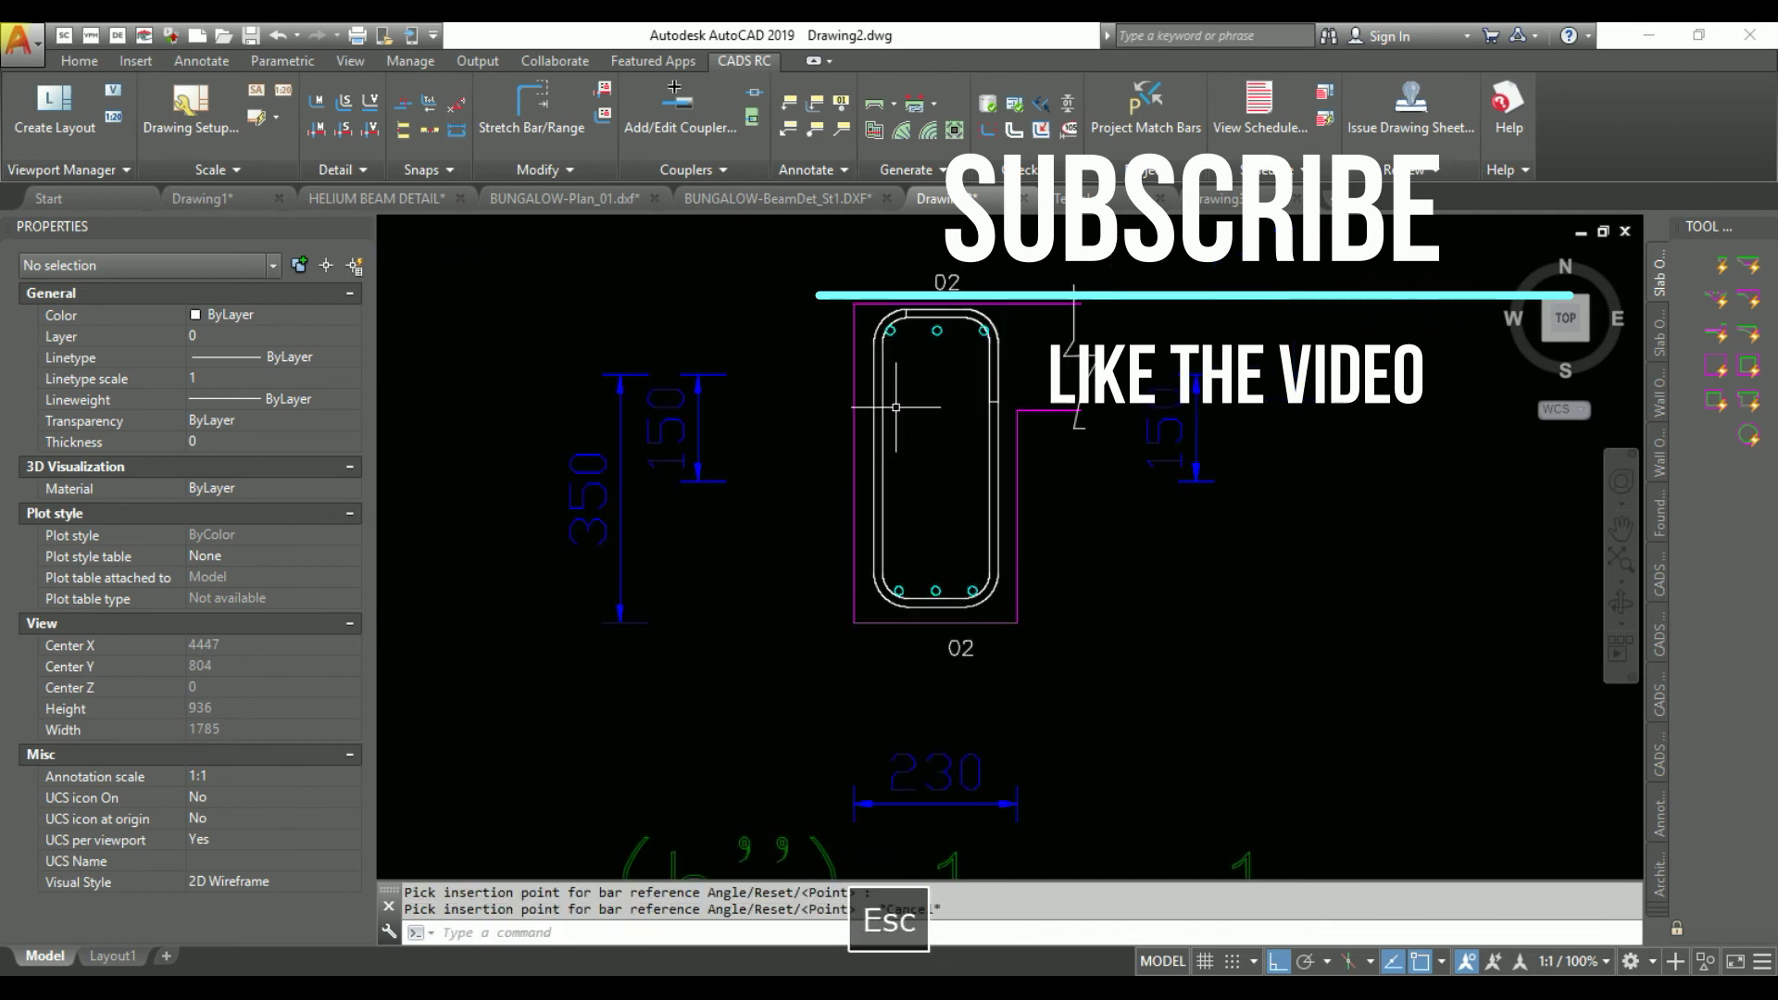